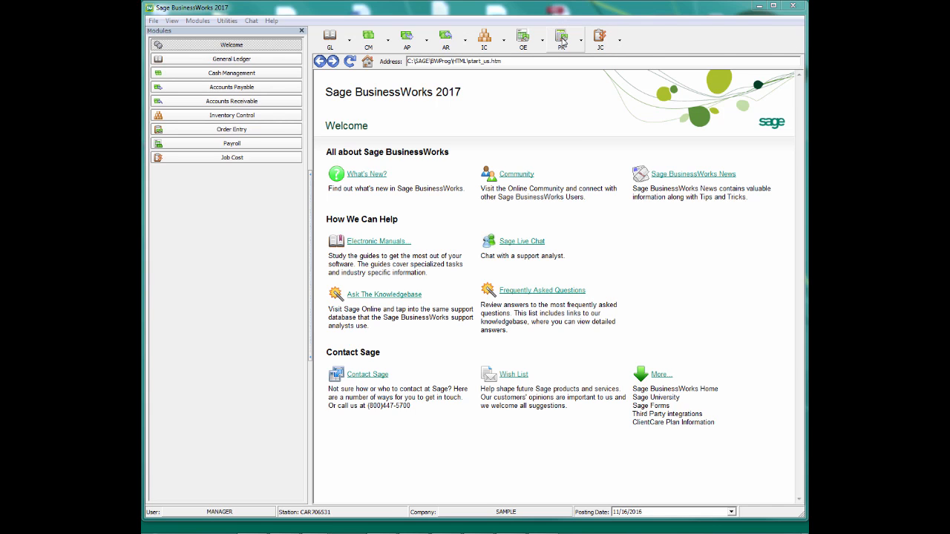
Generate the federal 2016 941/Schedule B/941-V form for the 2nd Quarter, without using the saved work-in-progress.
left_click(561, 41)
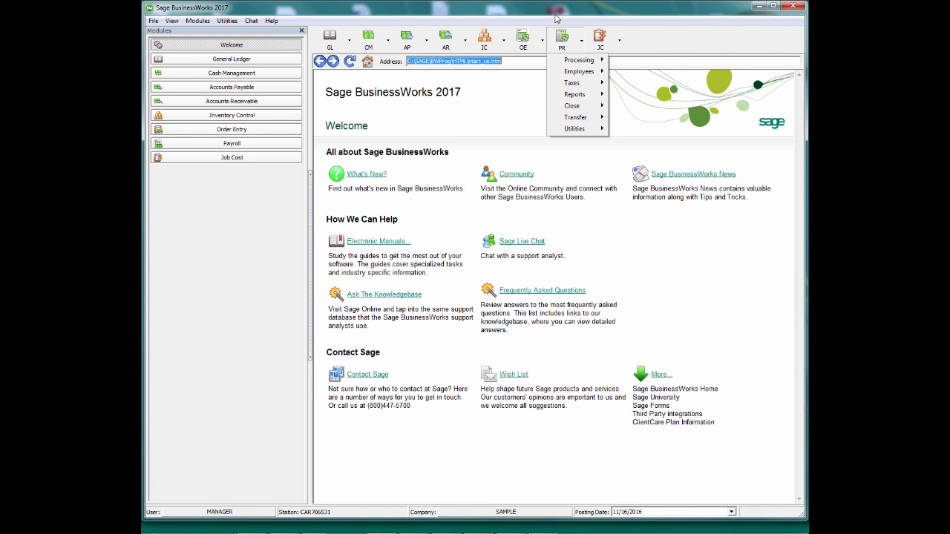
mouse_move(575, 83)
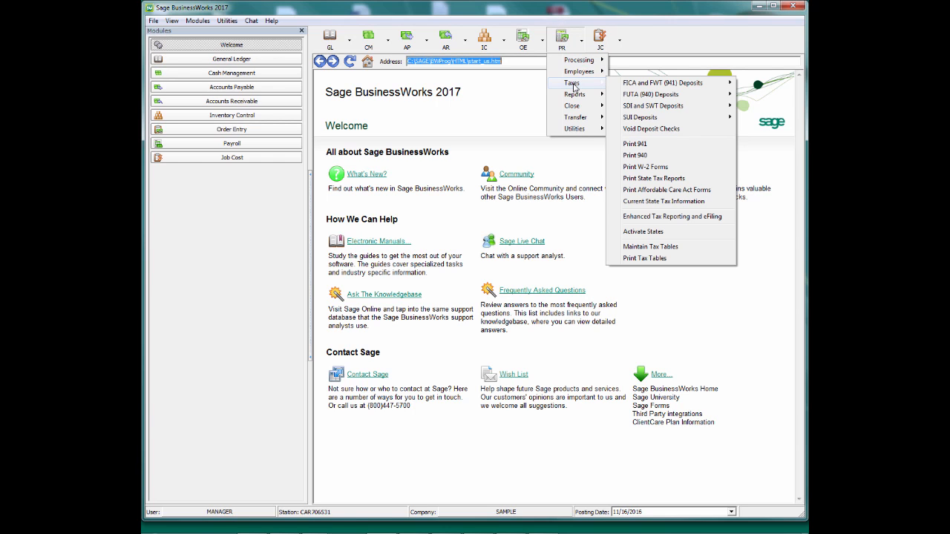
left_click(648, 143)
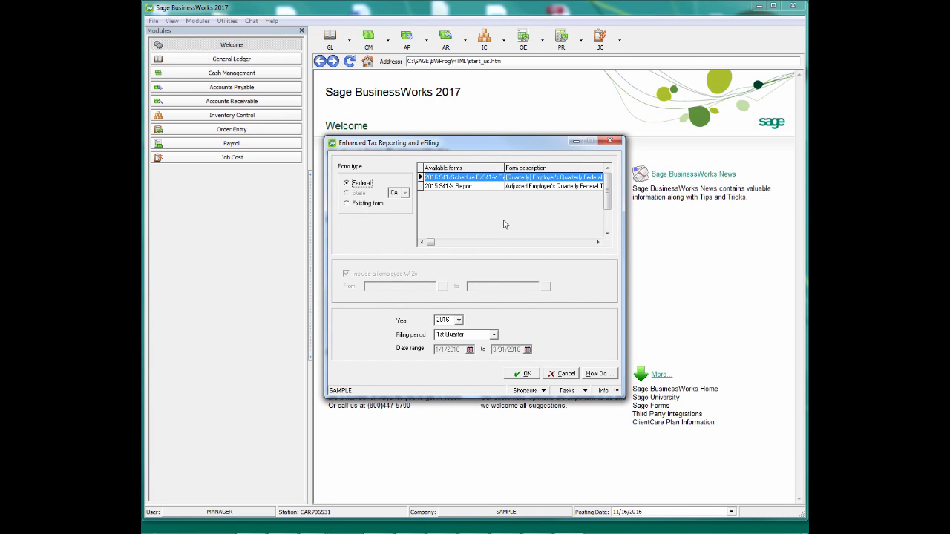
left_click(493, 335)
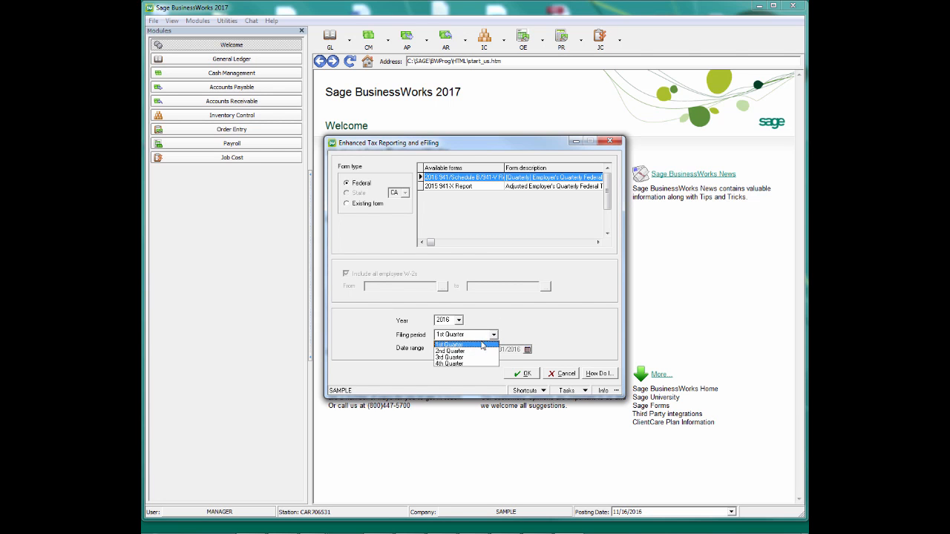
left_click(450, 351)
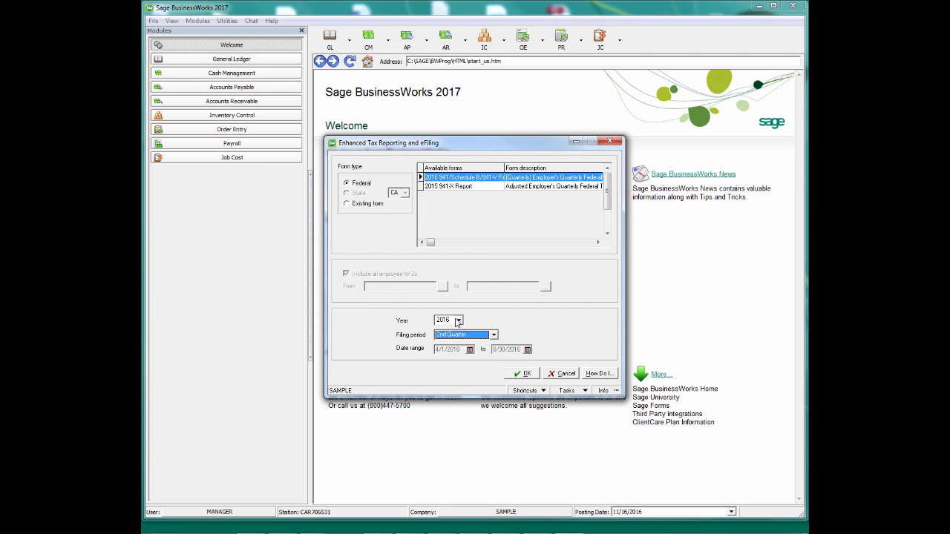
left_click(527, 374)
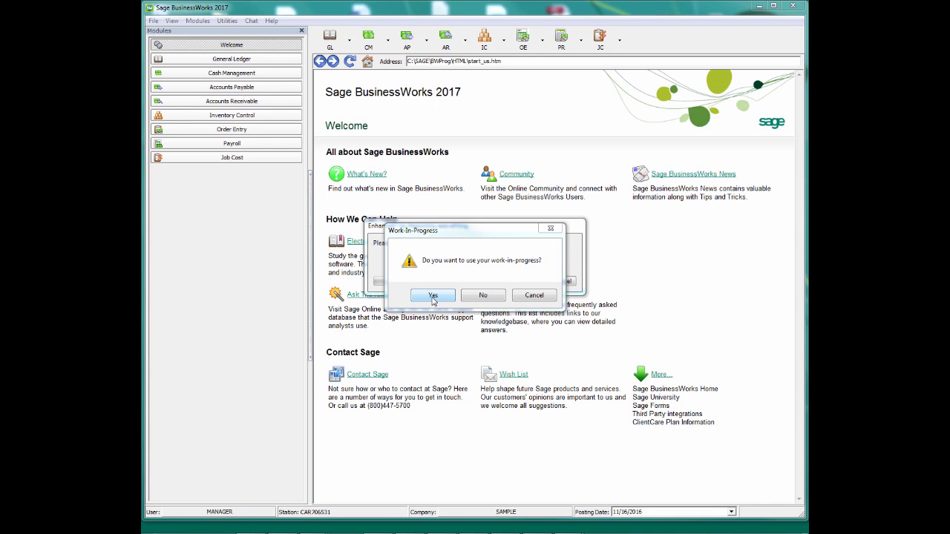
left_click(488, 295)
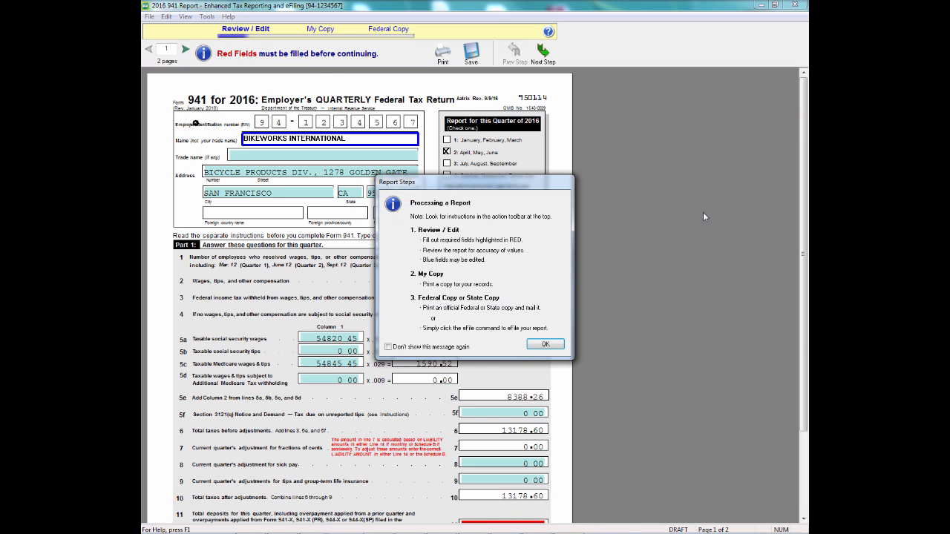
Dismiss the introductory messages and examine line 1, number of employees, and its field help on the 941 form.
left_click(548, 344)
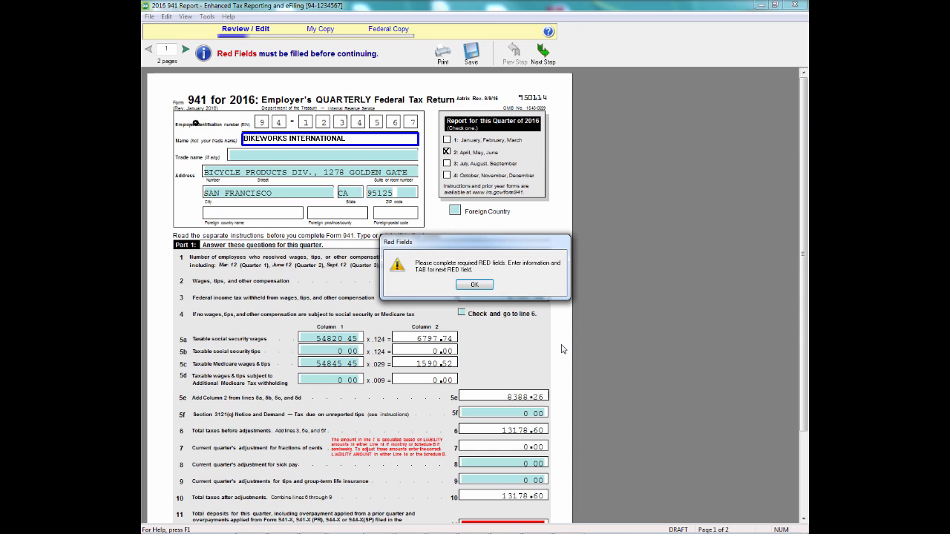
left_click(484, 289)
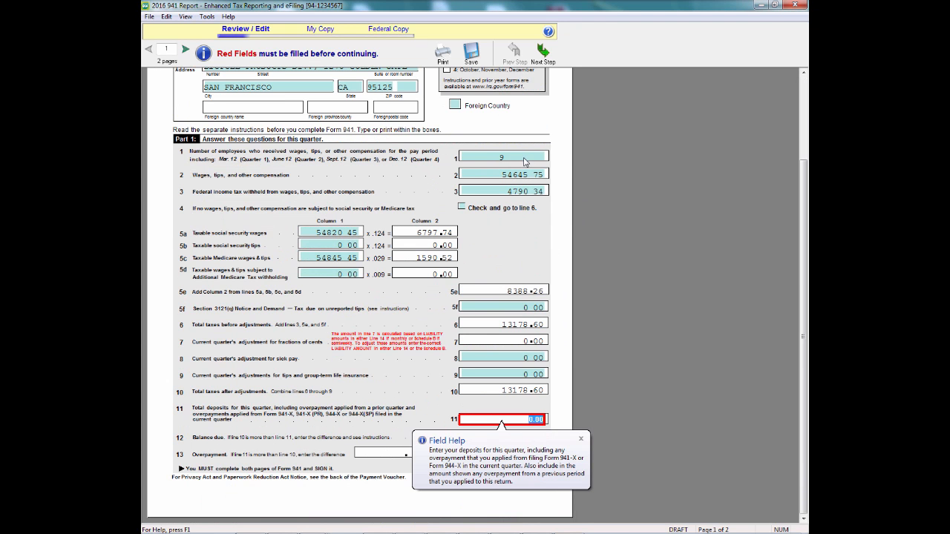
mouse_move(521, 163)
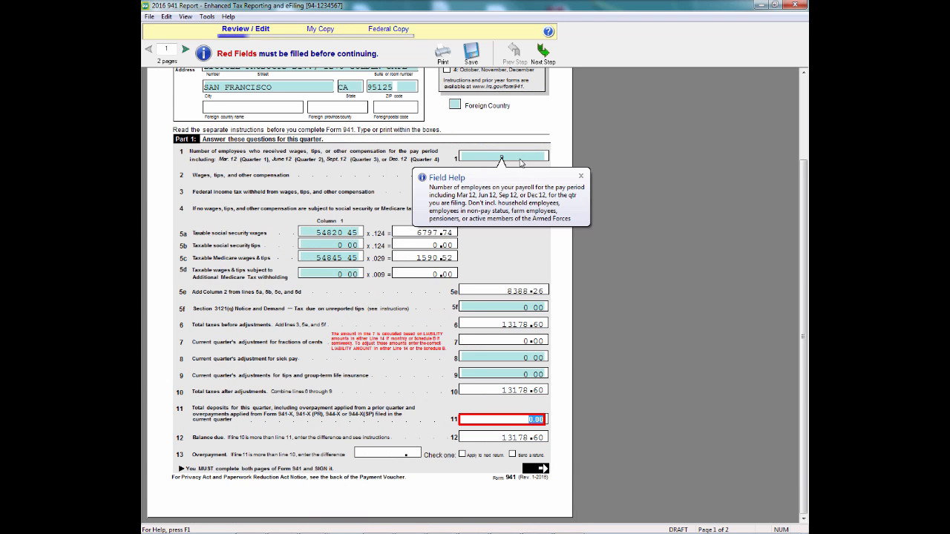
left_click(581, 177)
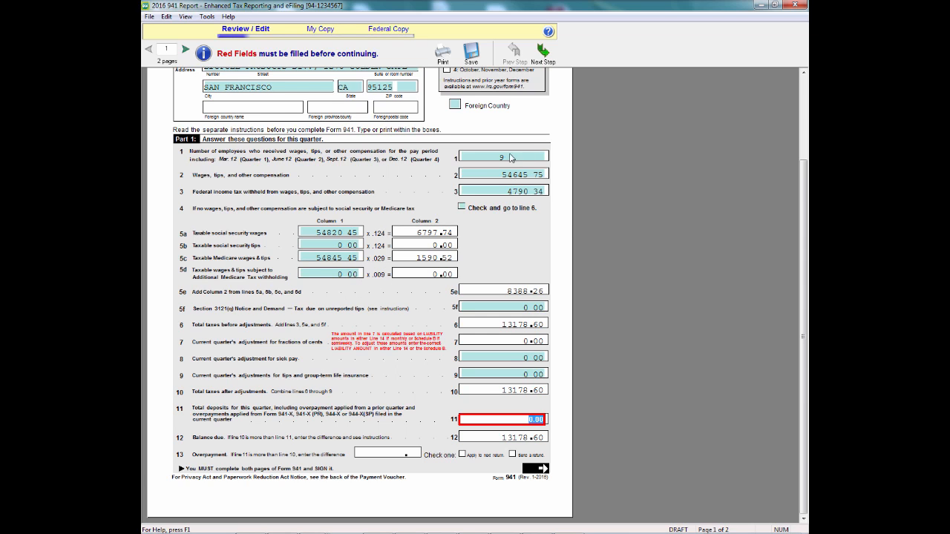
mouse_move(514, 164)
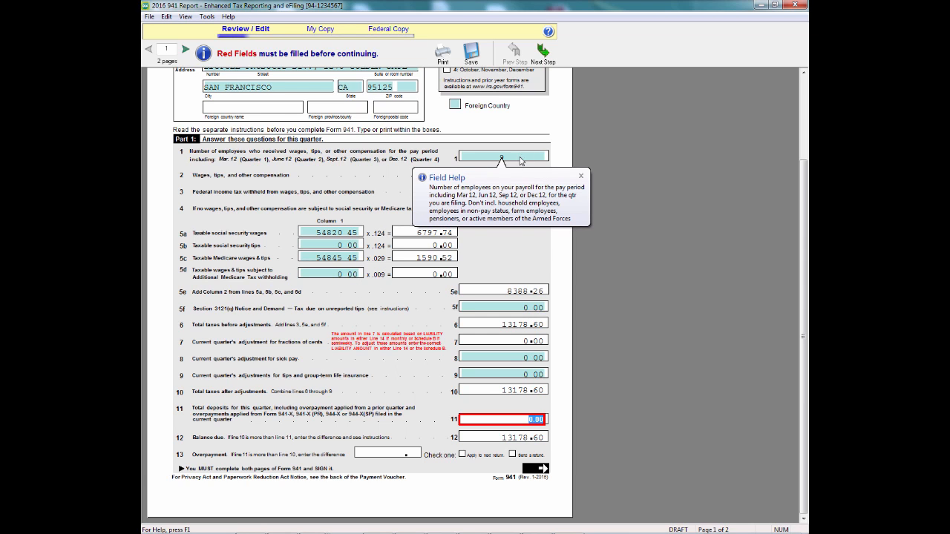
left_click(582, 175)
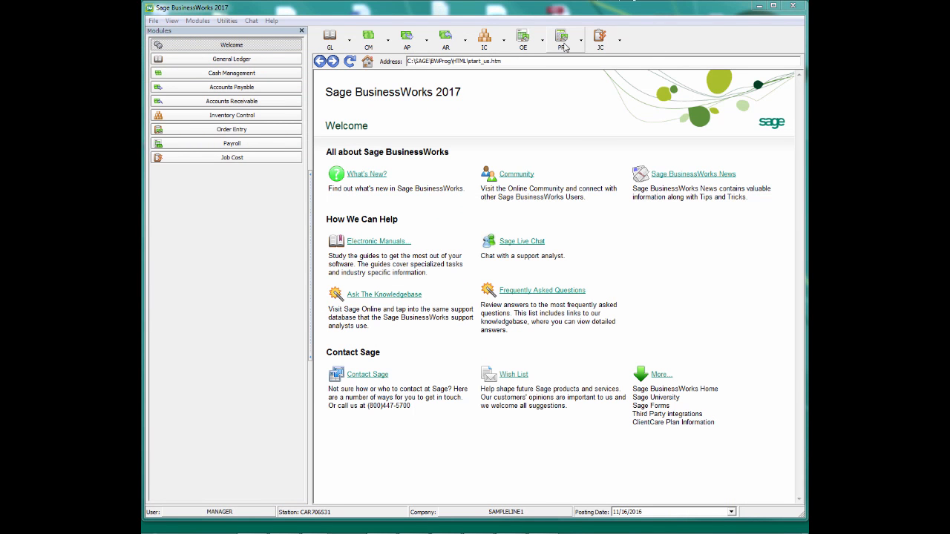
Try to preview the Check Register Detailed report for all employees from 06/01/2016 to 06/30/2016, and close the report window.
left_click(561, 46)
mouse_move(573, 99)
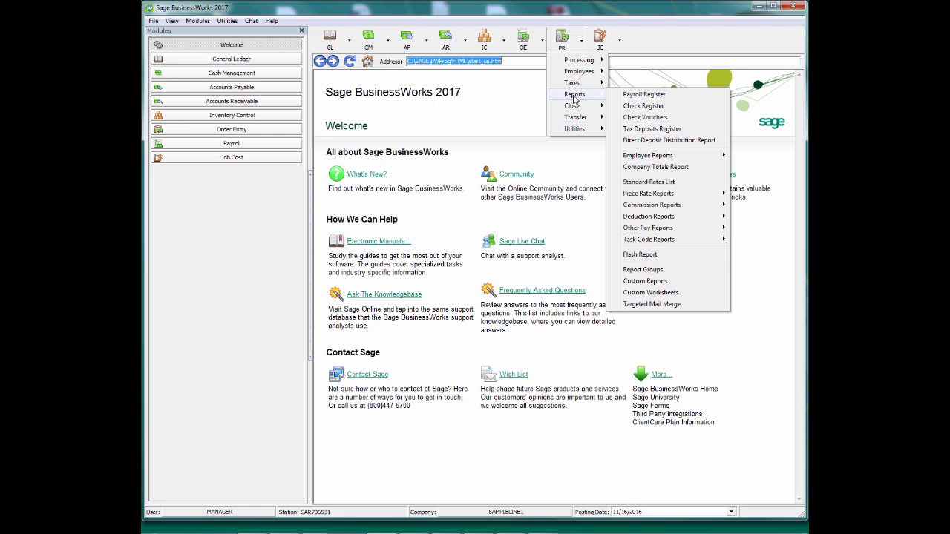
left_click(643, 106)
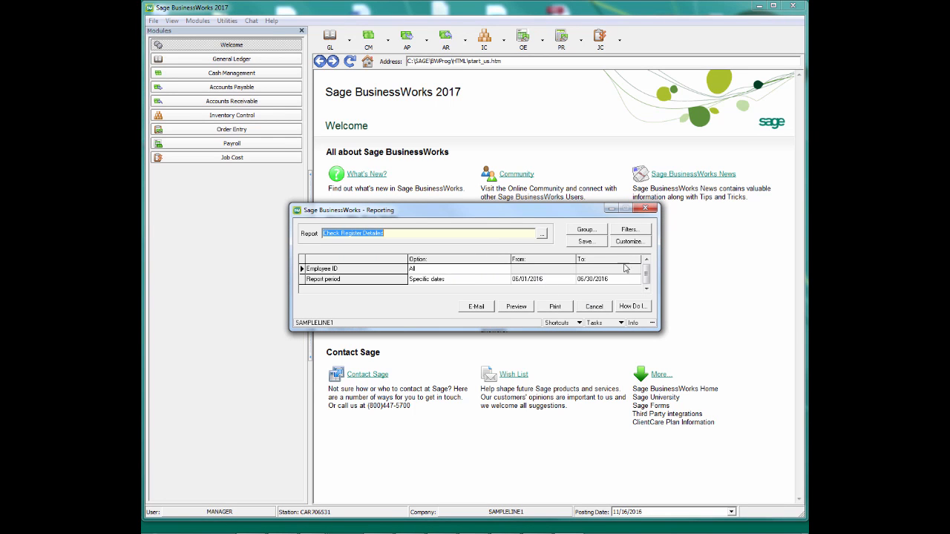
left_click(515, 307)
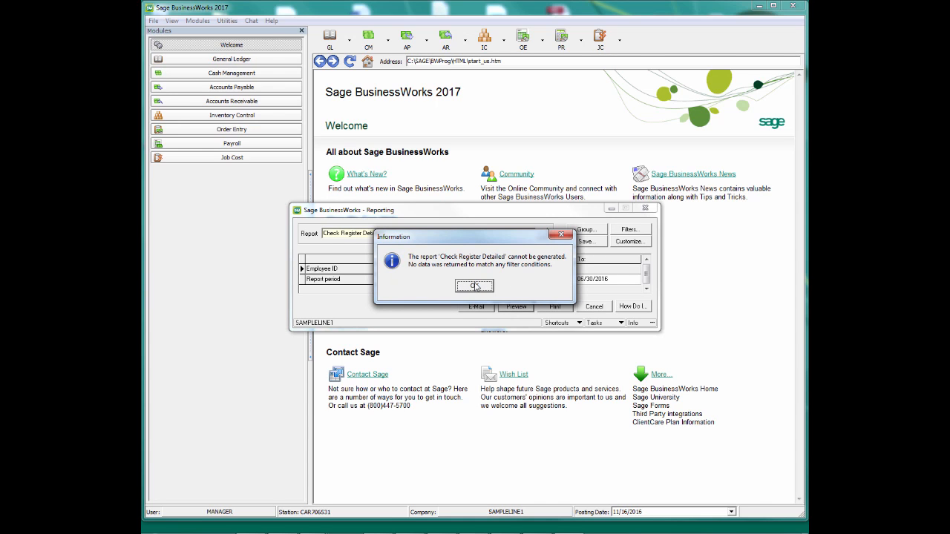
left_click(473, 287)
left_click(650, 211)
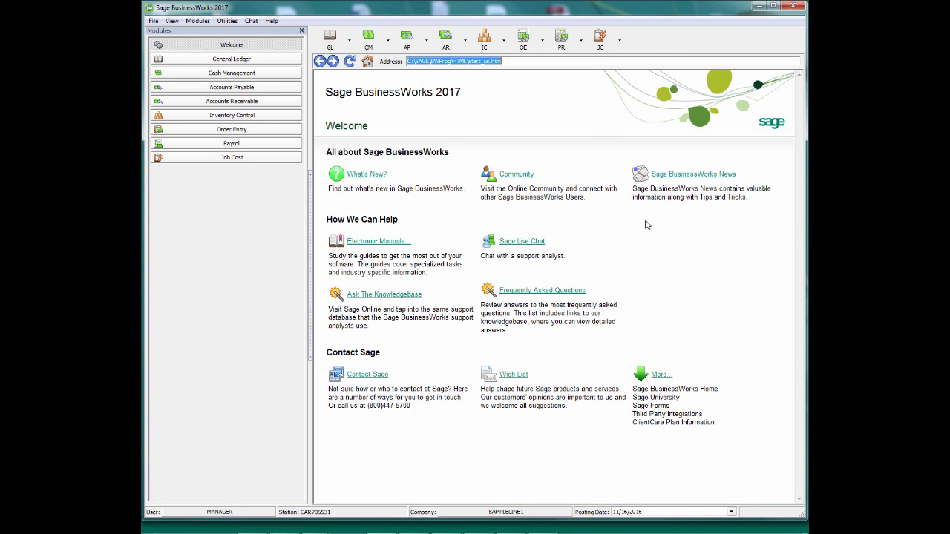
Generate the 2016 941 form for the 2nd Quarter in the SAMPLELINE1 company, discarding the work-in-progress.
left_click(571, 46)
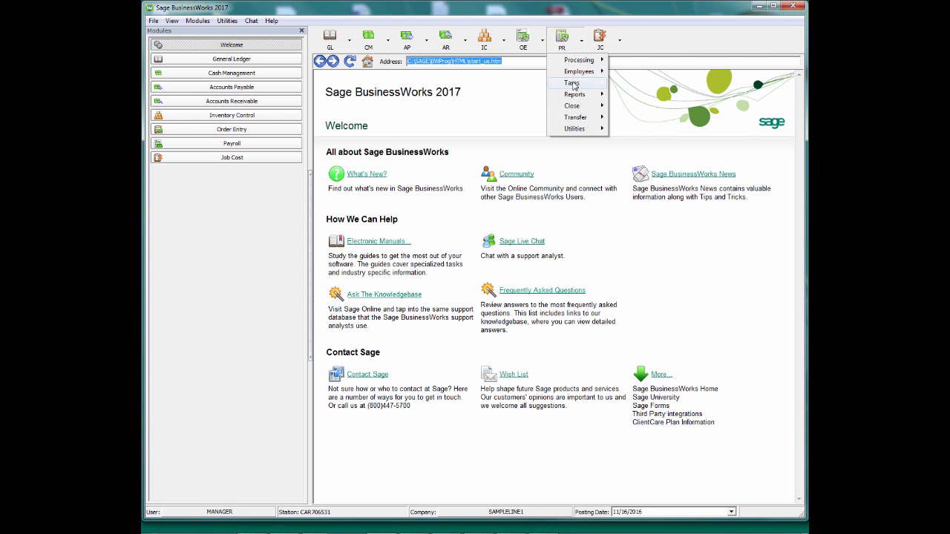
mouse_move(572, 82)
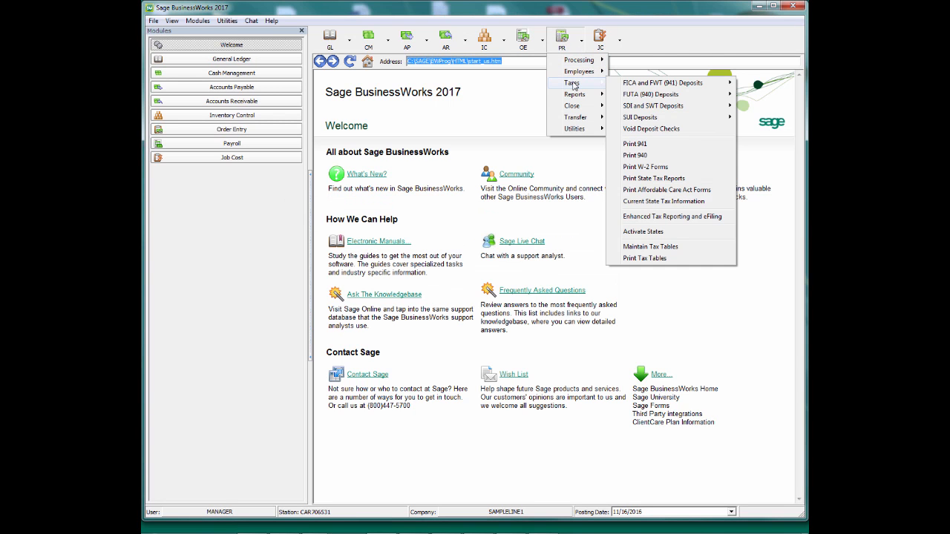
left_click(653, 145)
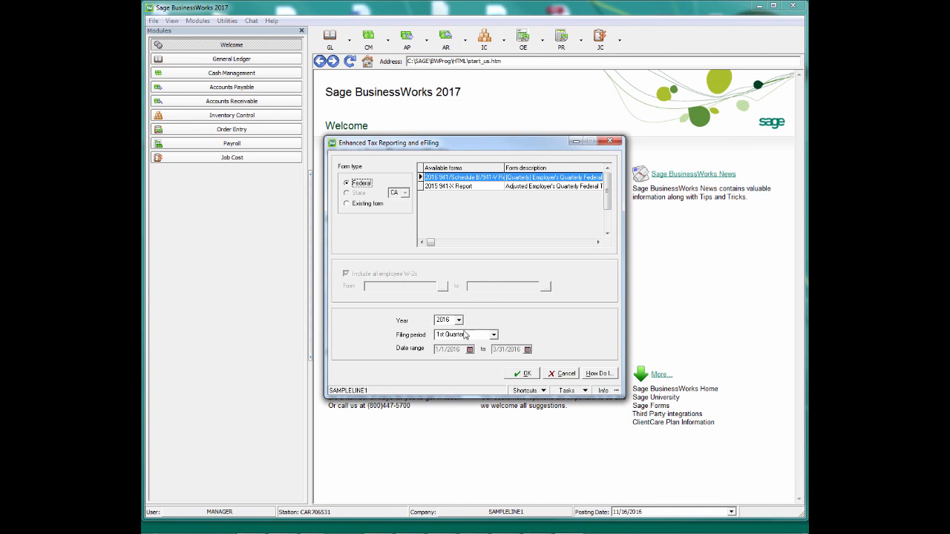
left_click(493, 335)
left_click(461, 353)
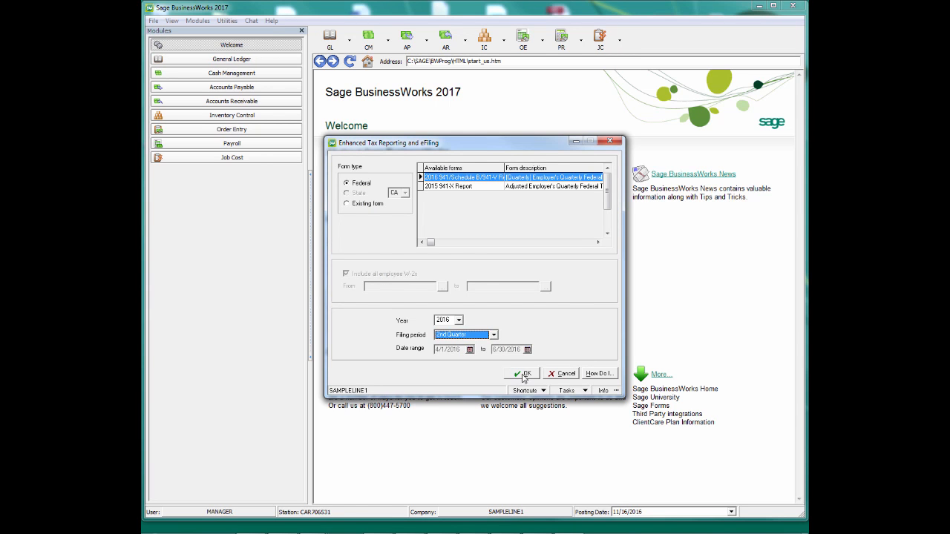
left_click(523, 374)
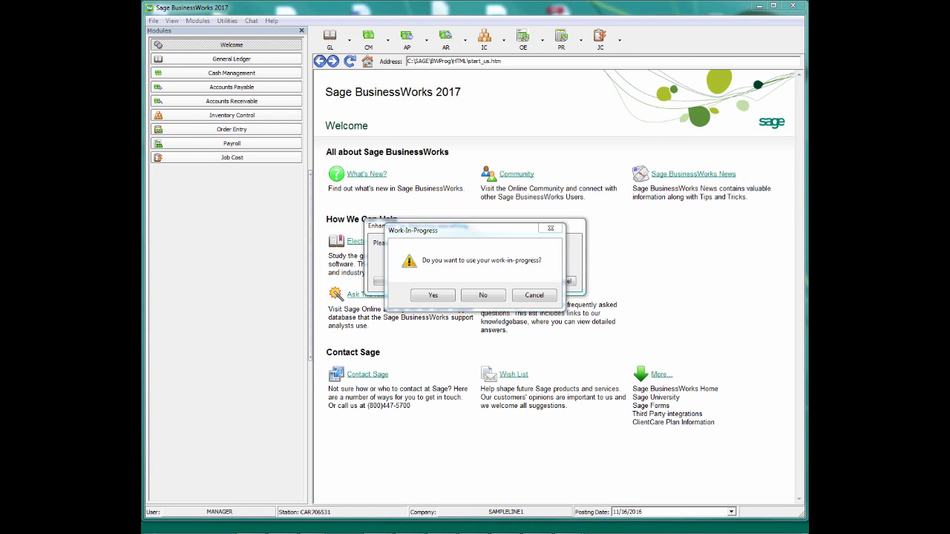
left_click(482, 296)
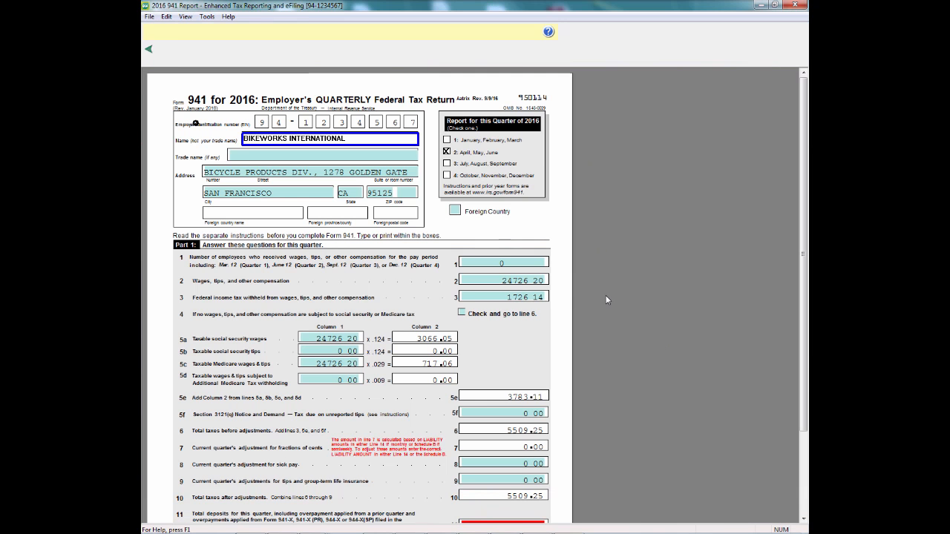
Dismiss the report messages and check the number of employees on line 1 of the SAMPLELINE1 form.
left_click(544, 345)
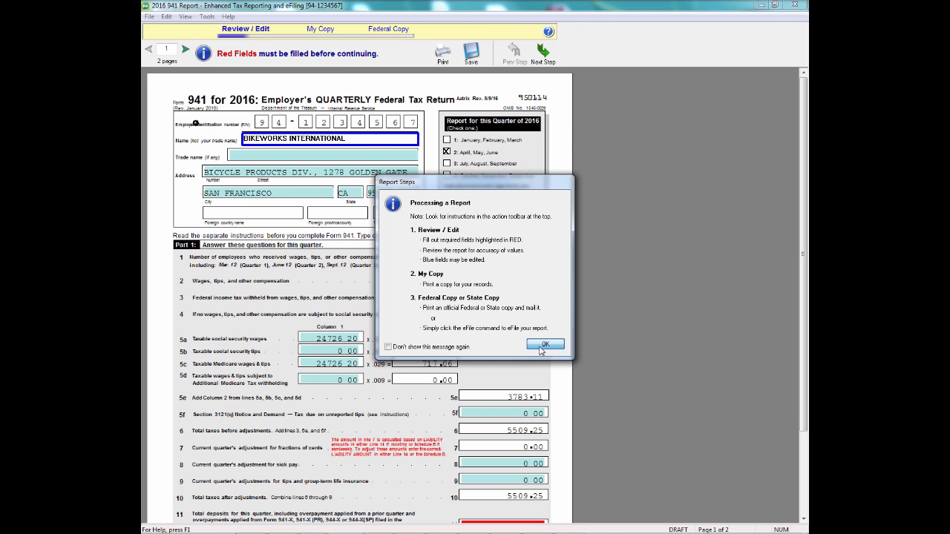
left_click(479, 288)
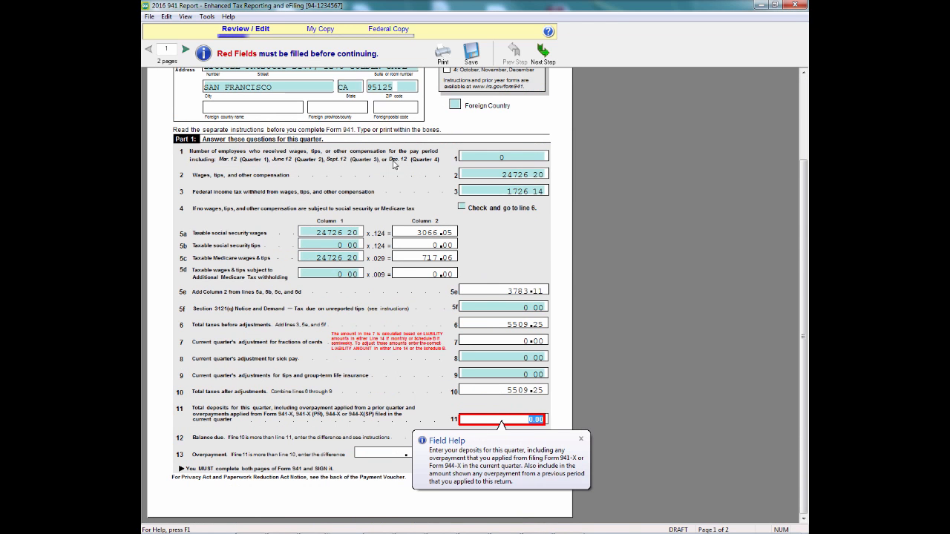
mouse_move(512, 159)
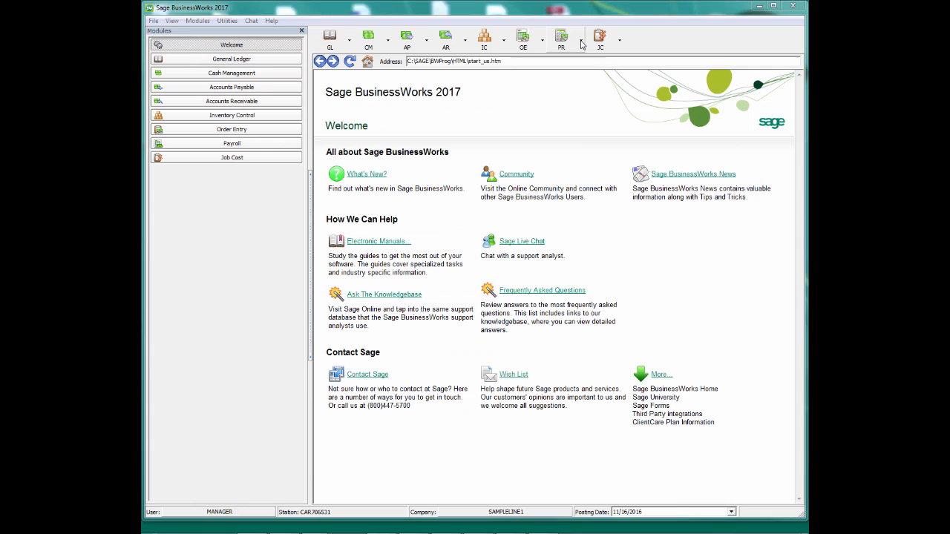
Run the automatic payroll calculation for one employee ID instead of all employees, and close the Payroll Register report without printing.
left_click(581, 40)
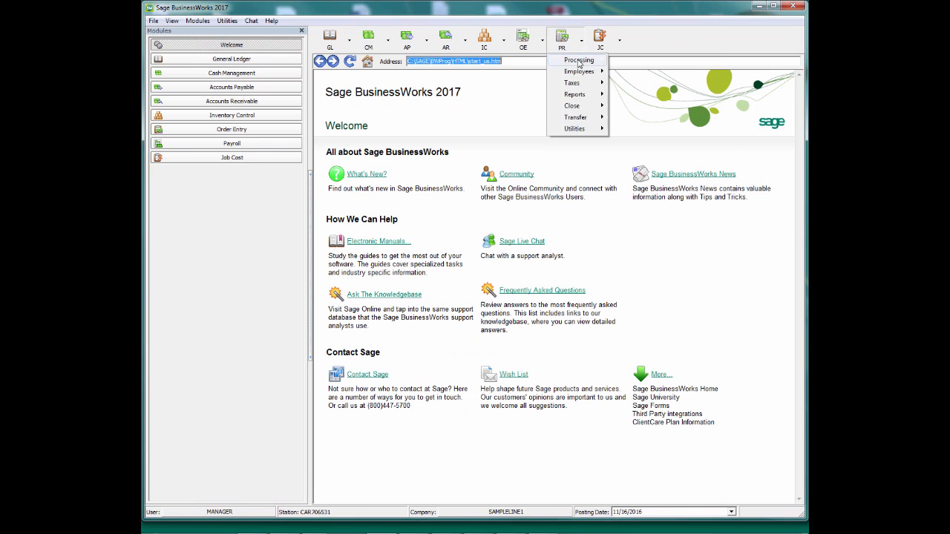
mouse_move(578, 64)
left_click(653, 127)
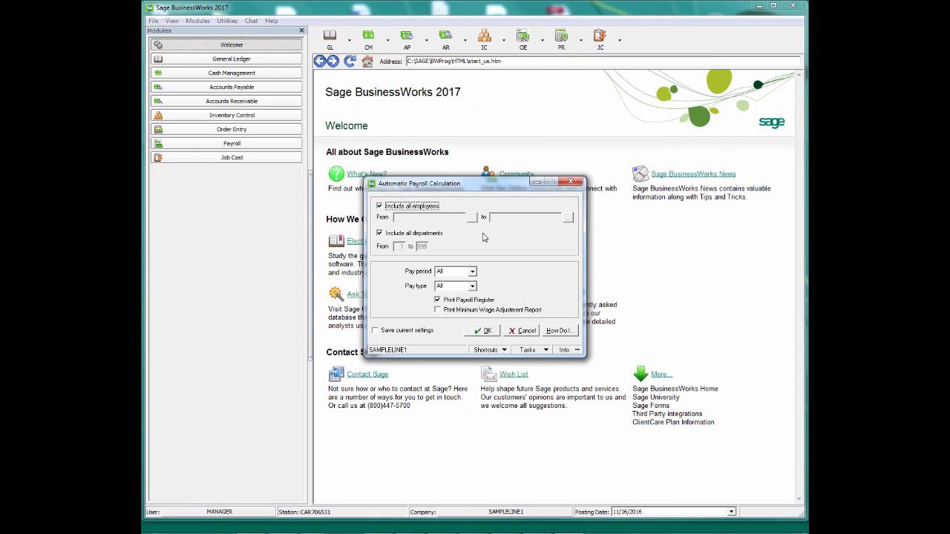
left_click(415, 206)
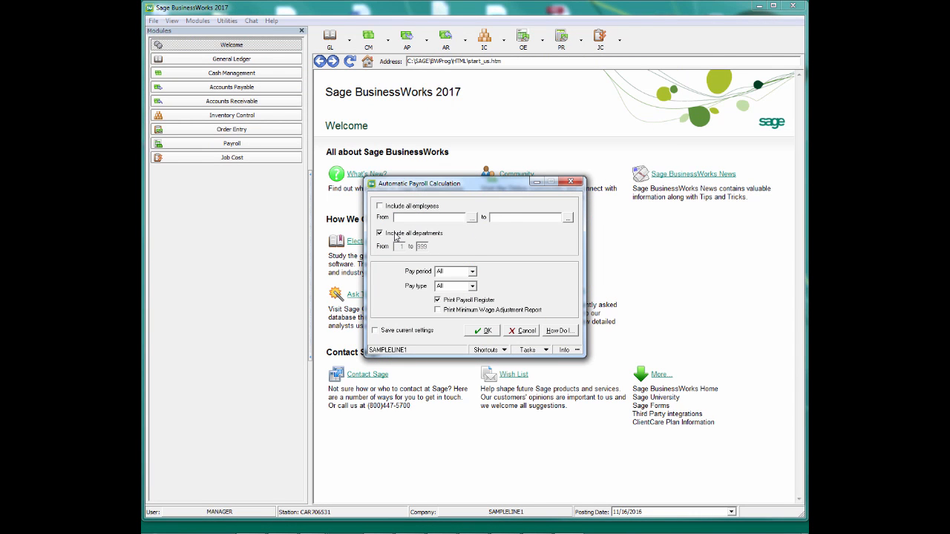
type("AKENS")
key("Tab")
left_click(486, 330)
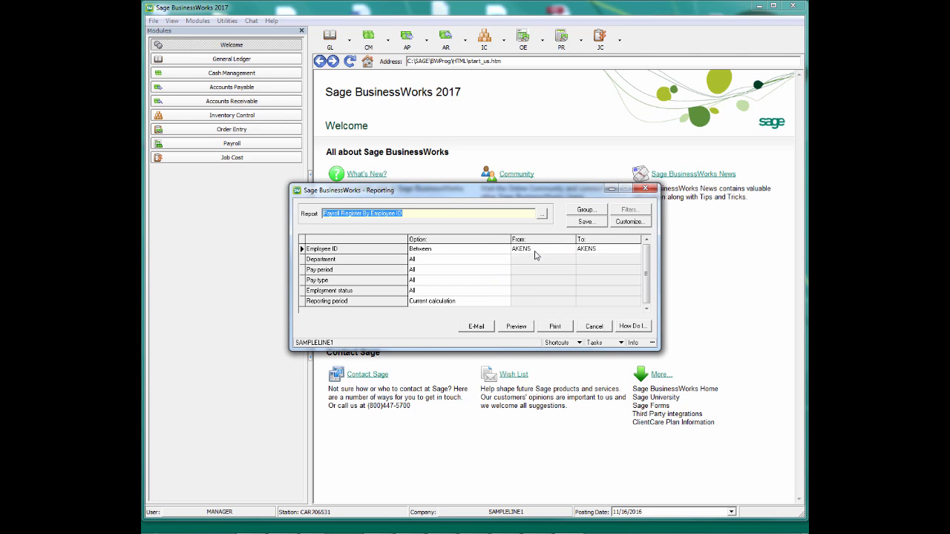
left_click(645, 190)
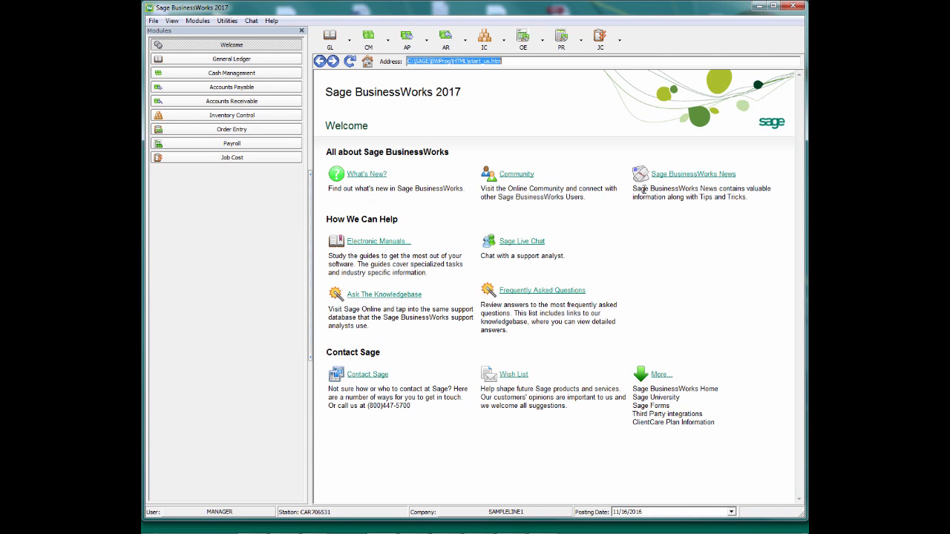
Set up payroll check printing for a single employee ID instead of all employees, with Checks as the payment type.
left_click(569, 43)
mouse_move(579, 63)
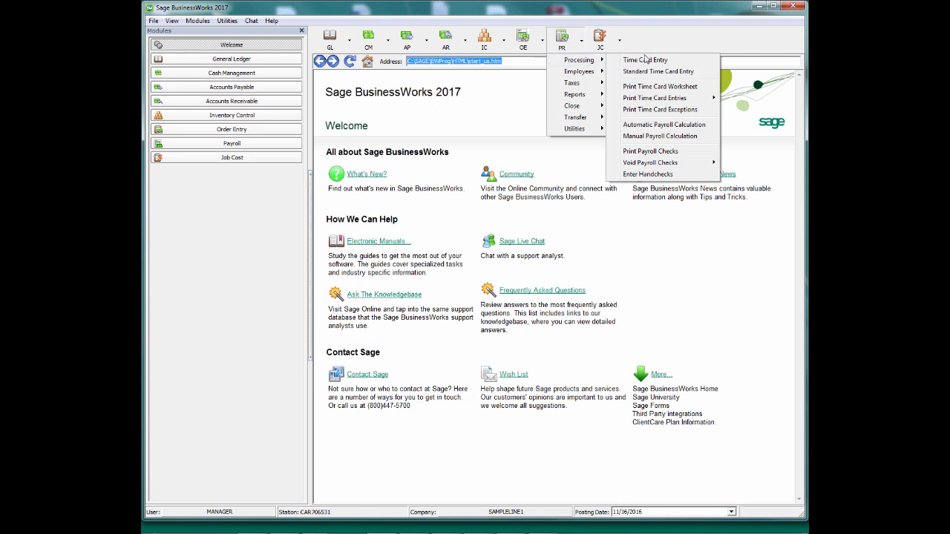
left_click(644, 151)
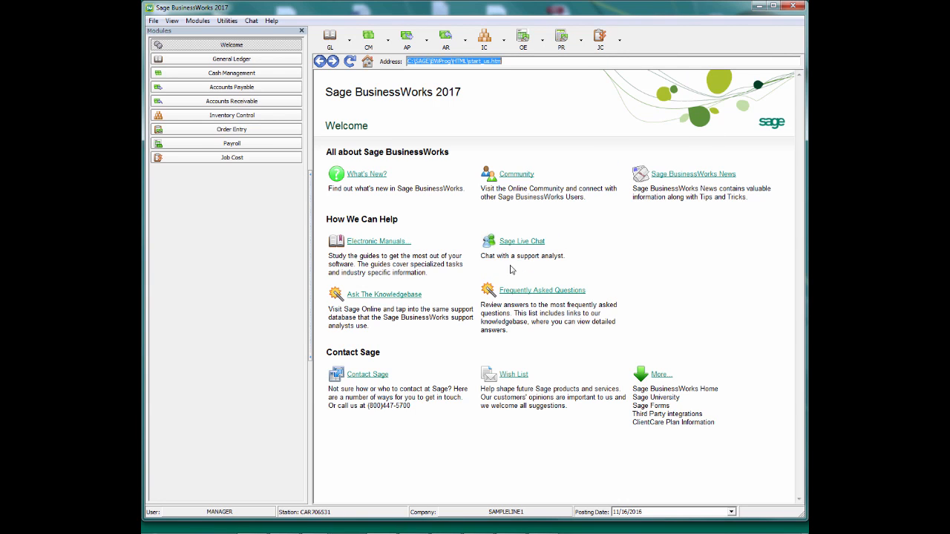
left_click(384, 175)
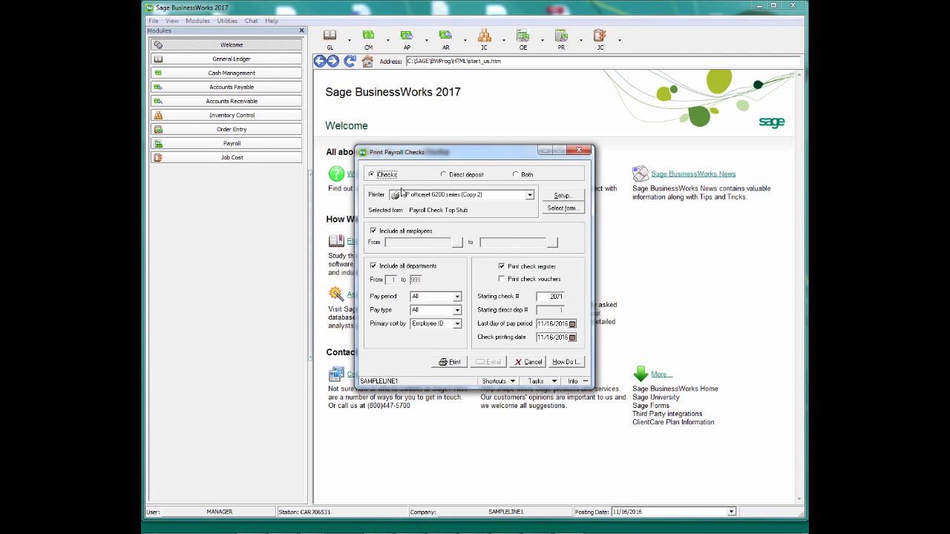
left_click(408, 230)
key("Tab")
type("a")
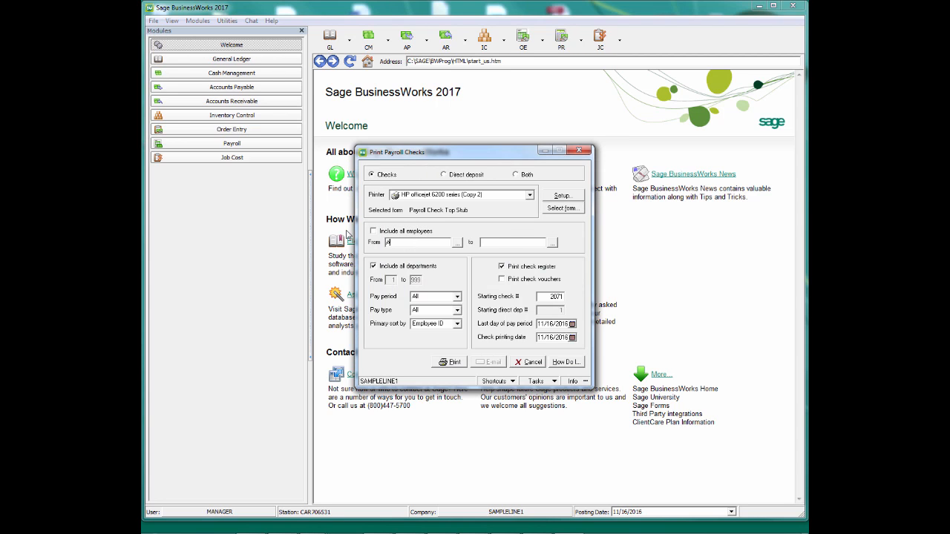
type("KENS")
key("Tab")
Set the last day of the pay period and the check printing date to 6/1/2016, and print the payroll check.
left_click(565, 323)
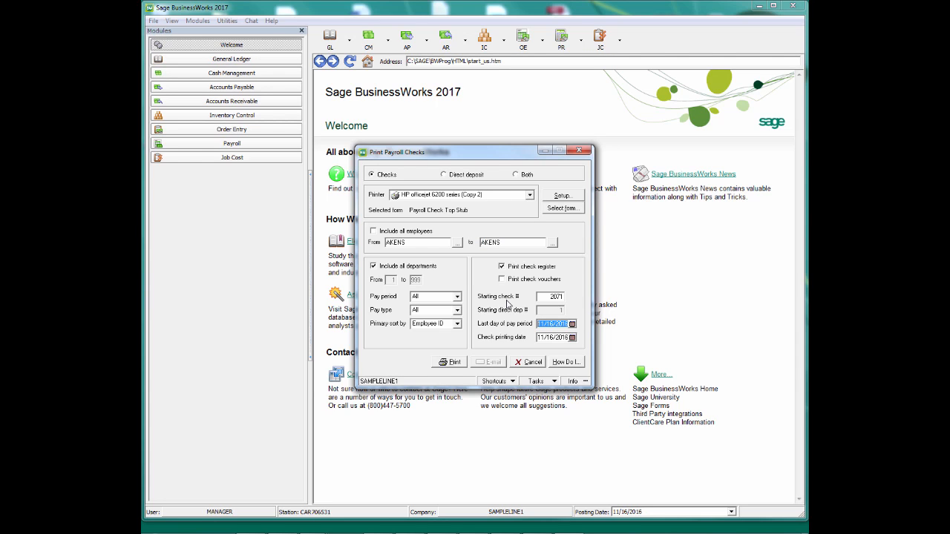
type("060")
left_click(565, 336)
double_click(561, 337)
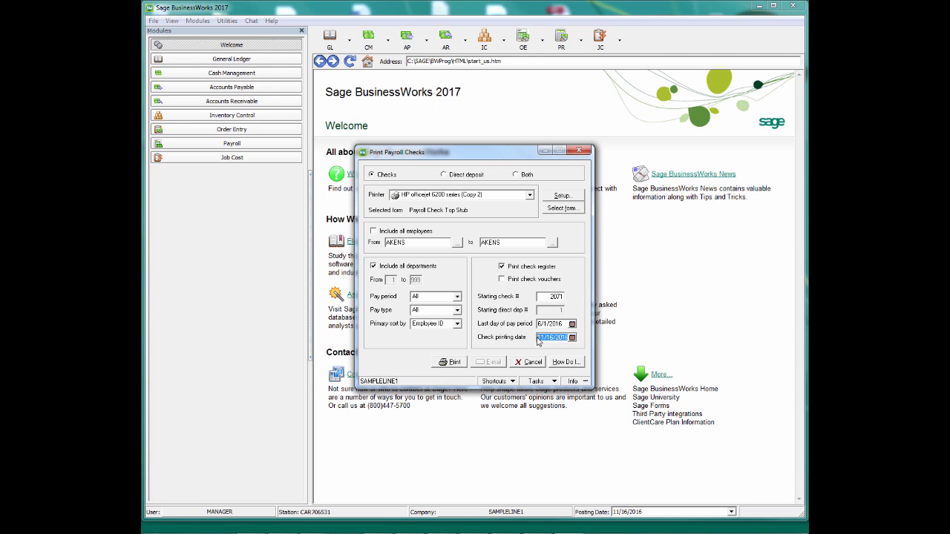
type("060")
left_click(454, 362)
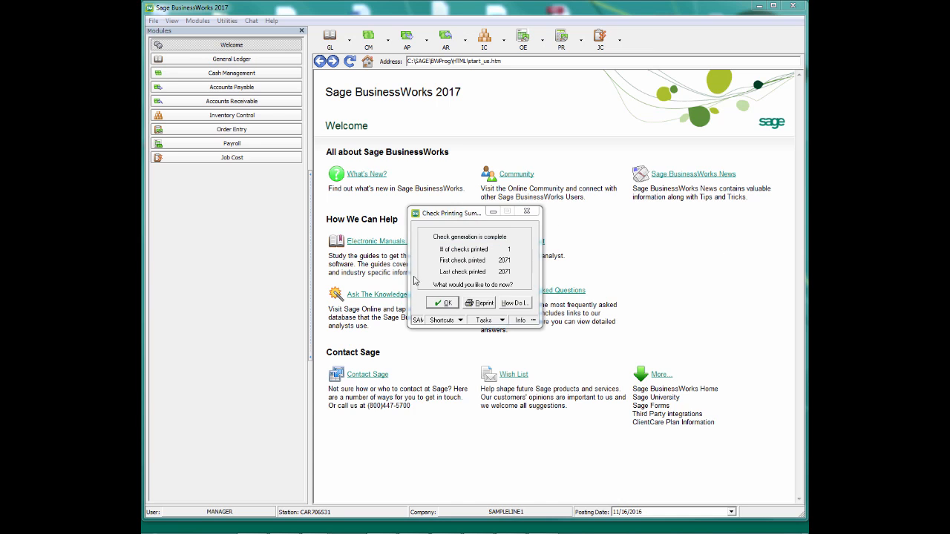
Accept the check printing summary, and close the check printing and Check Register Detailed windows without printing the register.
left_click(448, 304)
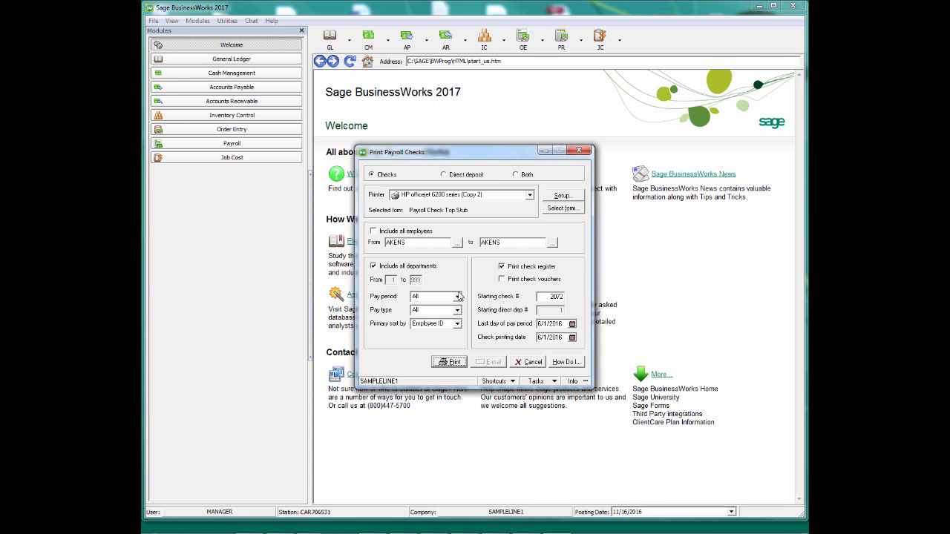
left_click(579, 152)
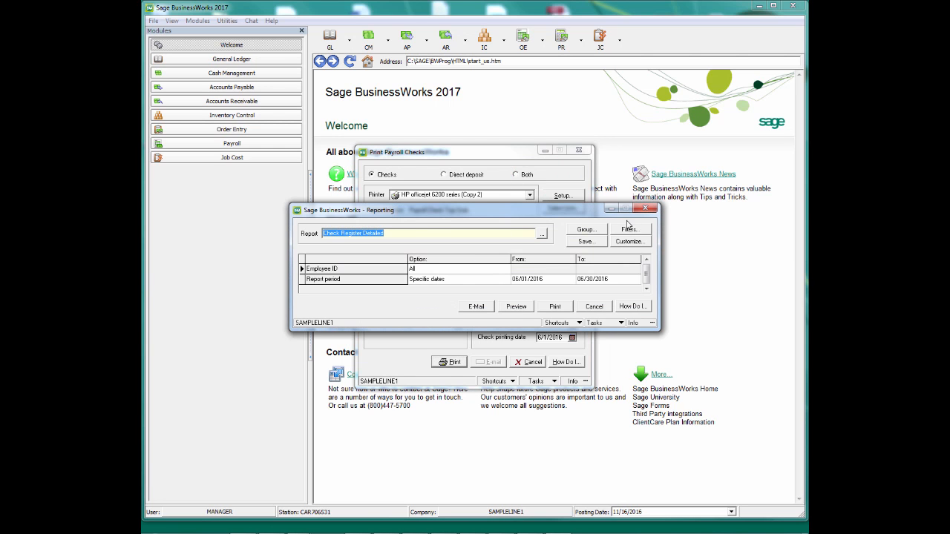
left_click(646, 211)
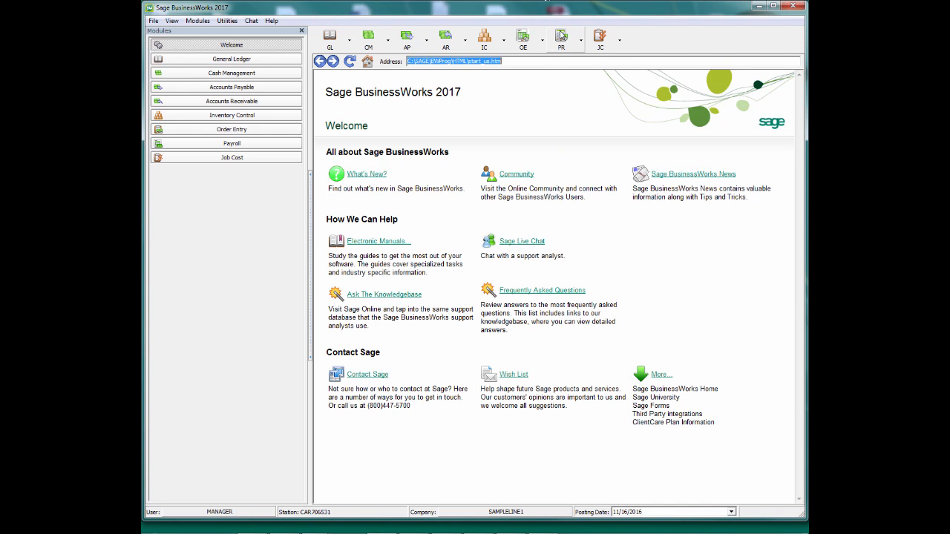
Generate the 2016 federal 941 report for the 2nd Quarter without using the work-in-progress.
left_click(564, 40)
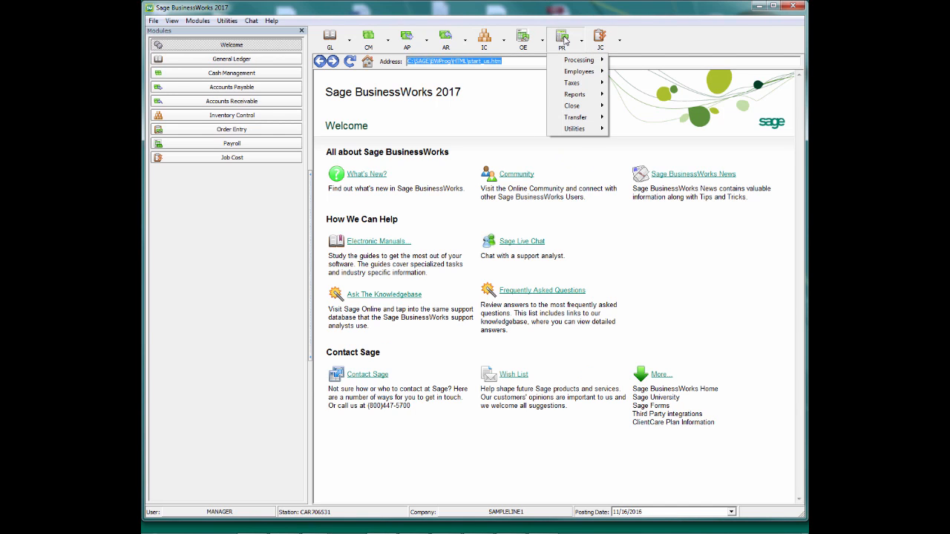
mouse_move(576, 88)
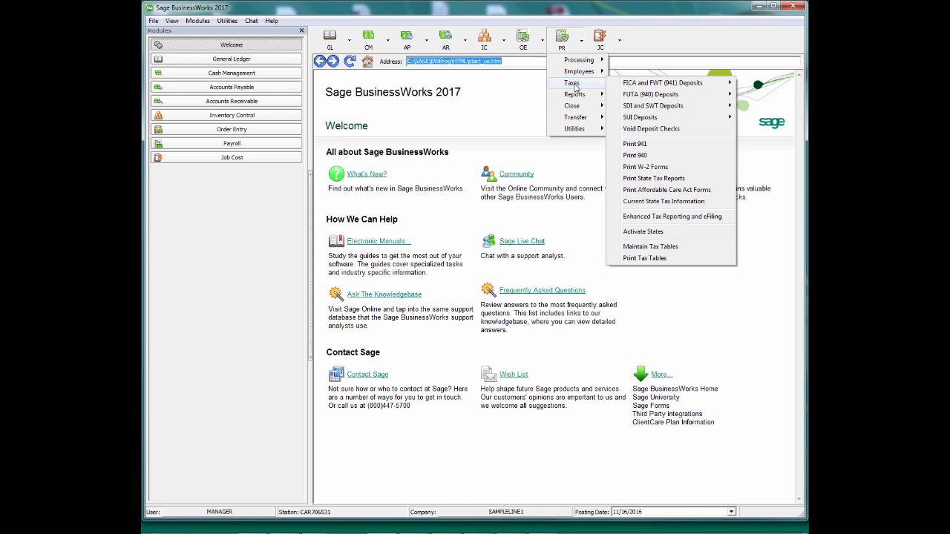
left_click(637, 146)
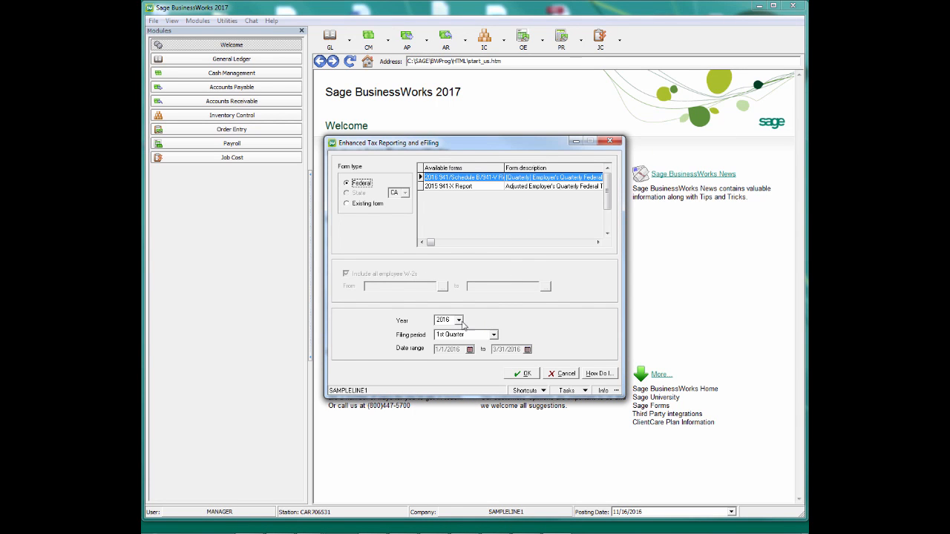
left_click(493, 335)
left_click(470, 352)
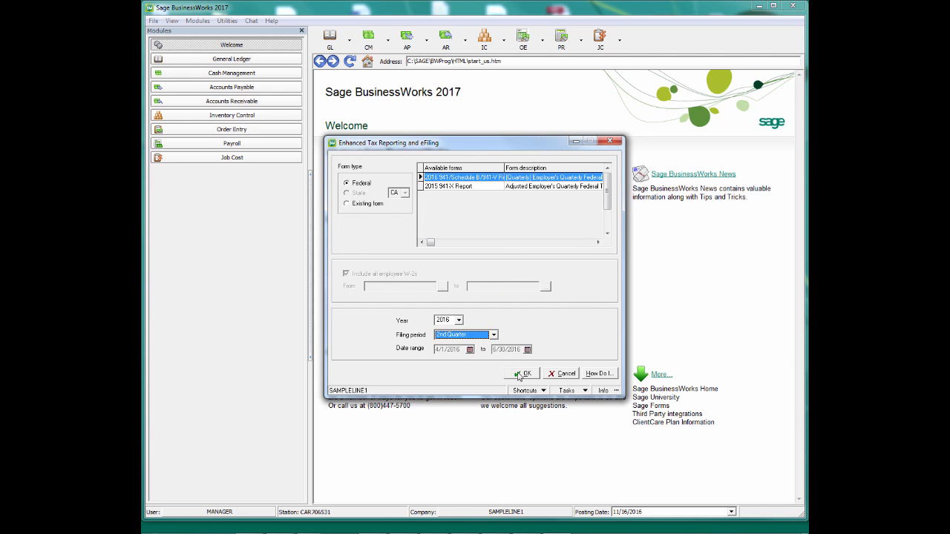
left_click(522, 374)
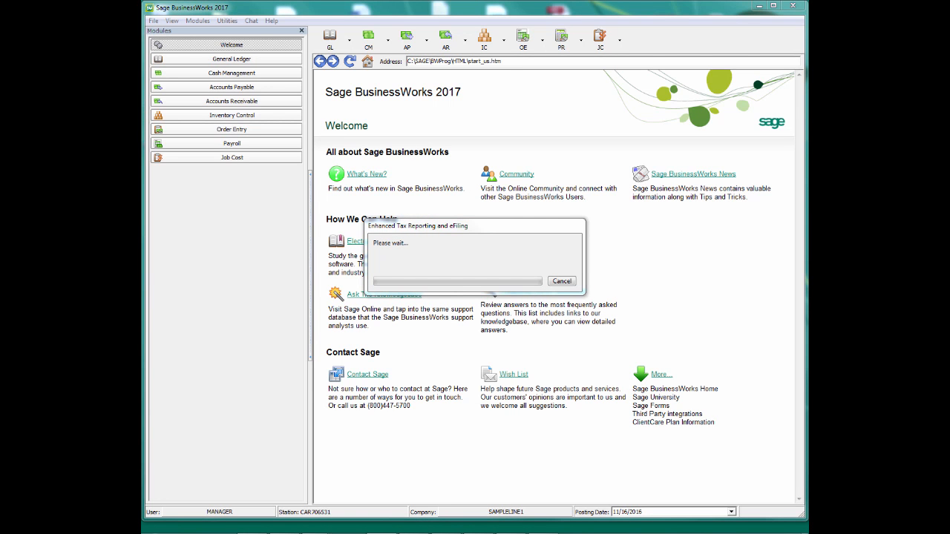
left_click(496, 297)
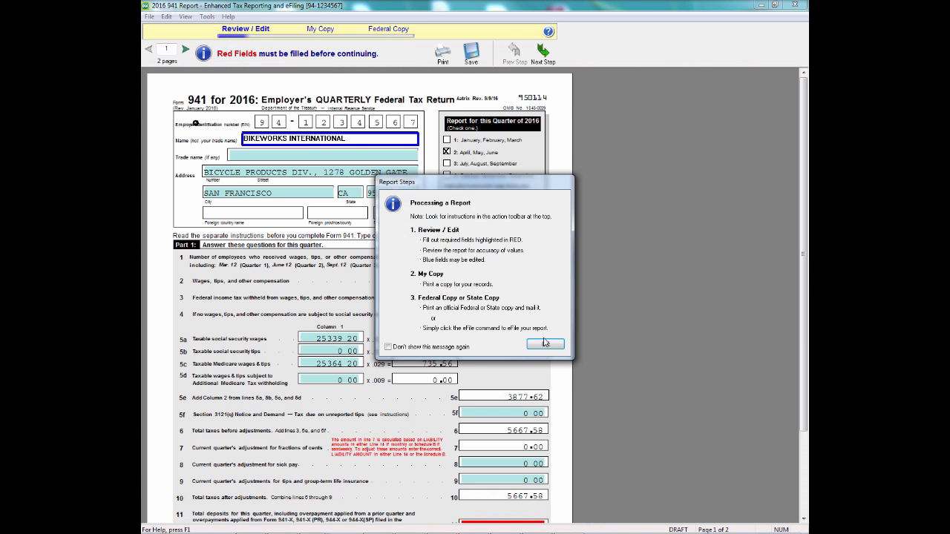
Dismiss the report messages, check the employee count and field help on line 1, and close the form with its changes saved.
left_click(545, 345)
left_click(488, 287)
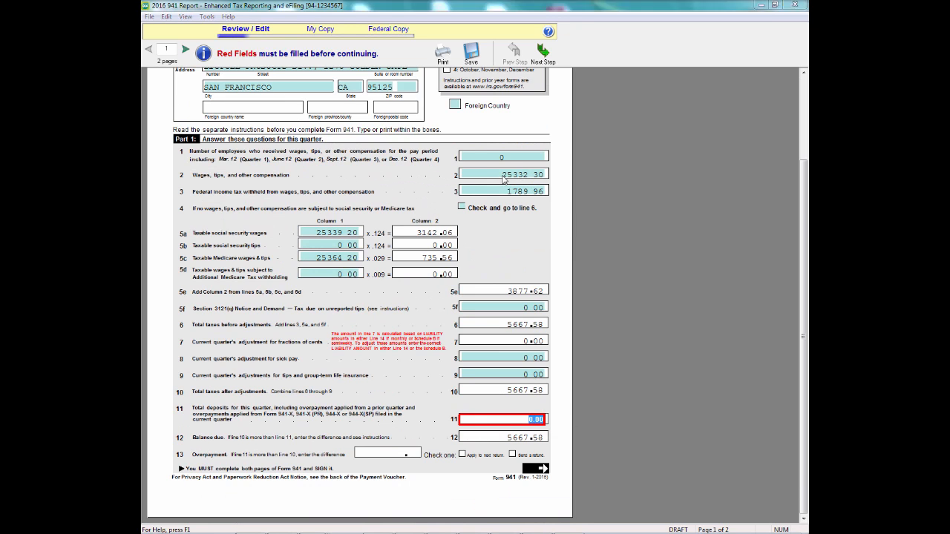
mouse_move(508, 178)
mouse_move(508, 158)
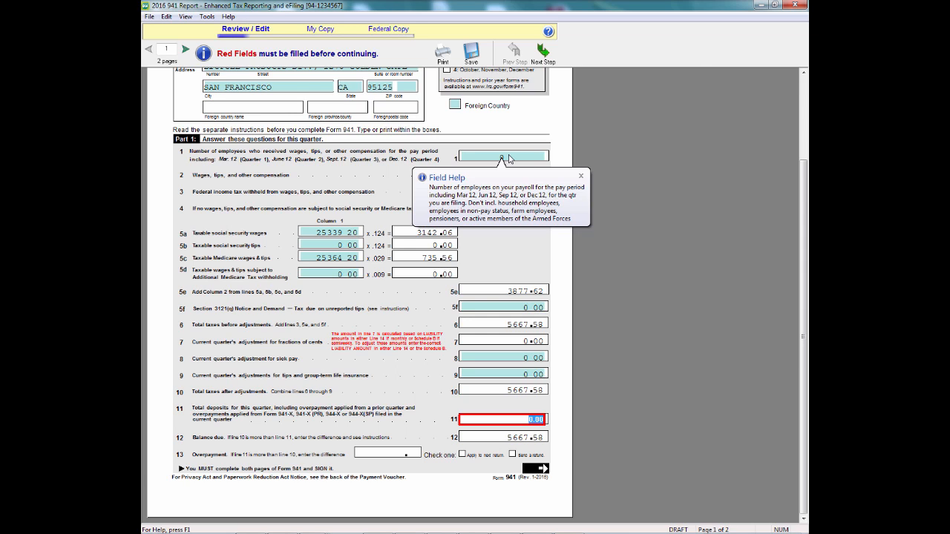
left_click(794, 5)
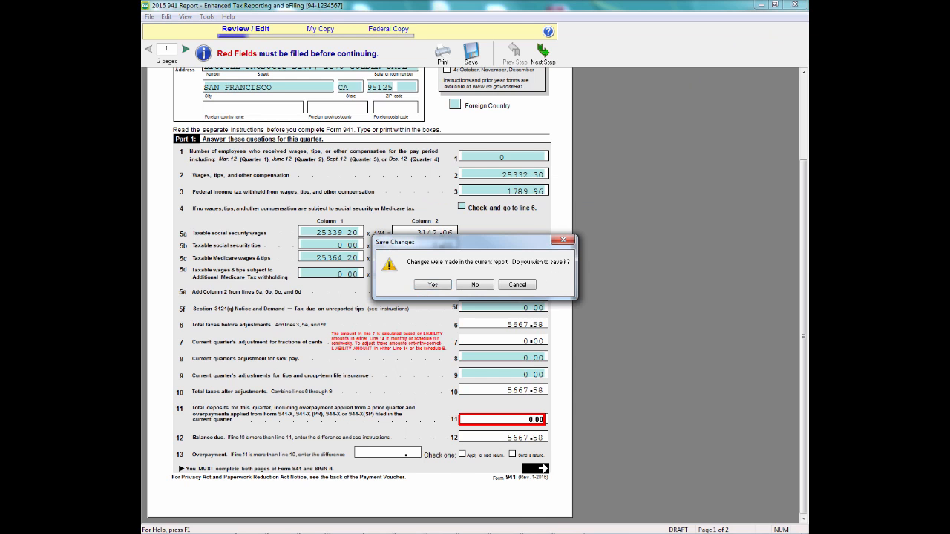
left_click(433, 284)
Run the automatic payroll calculation again for the single employee ID, and close the Payroll Register report without printing.
left_click(570, 37)
mouse_move(579, 60)
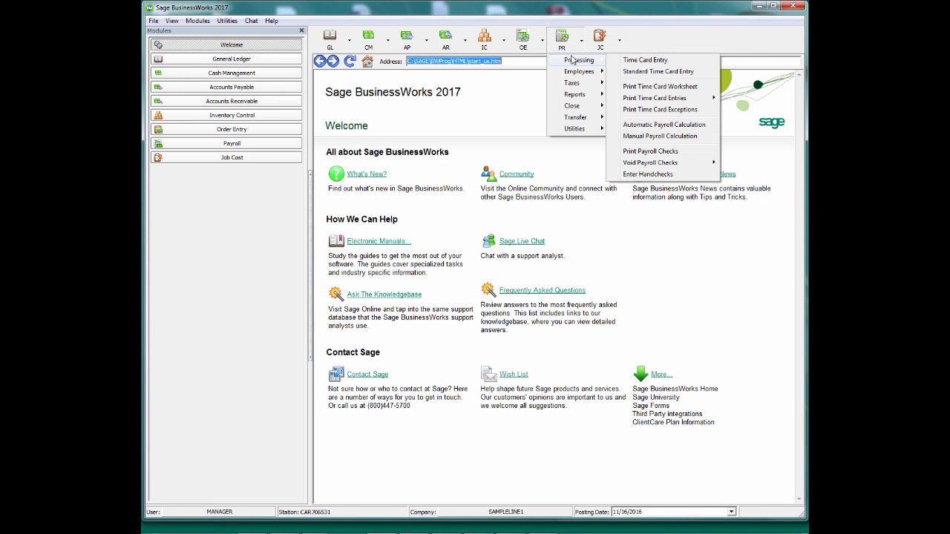
left_click(644, 132)
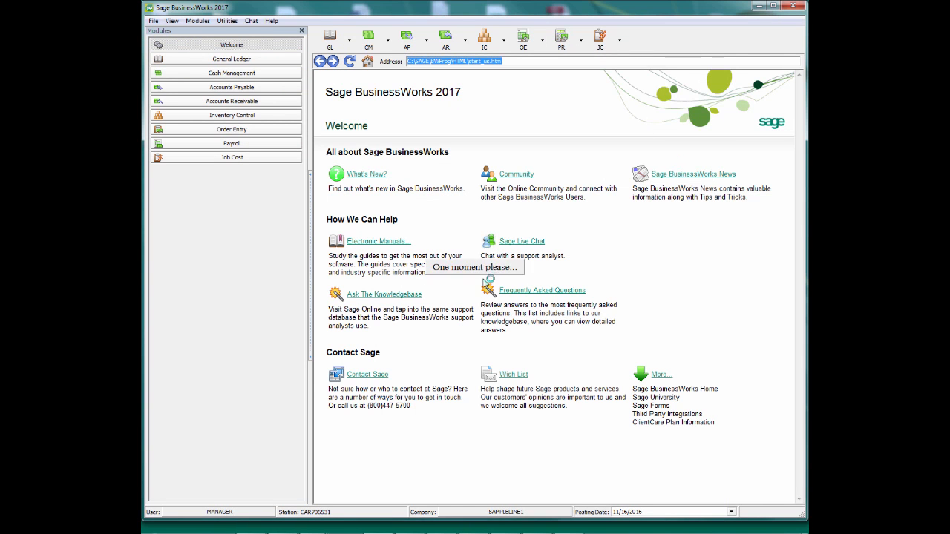
left_click(425, 216)
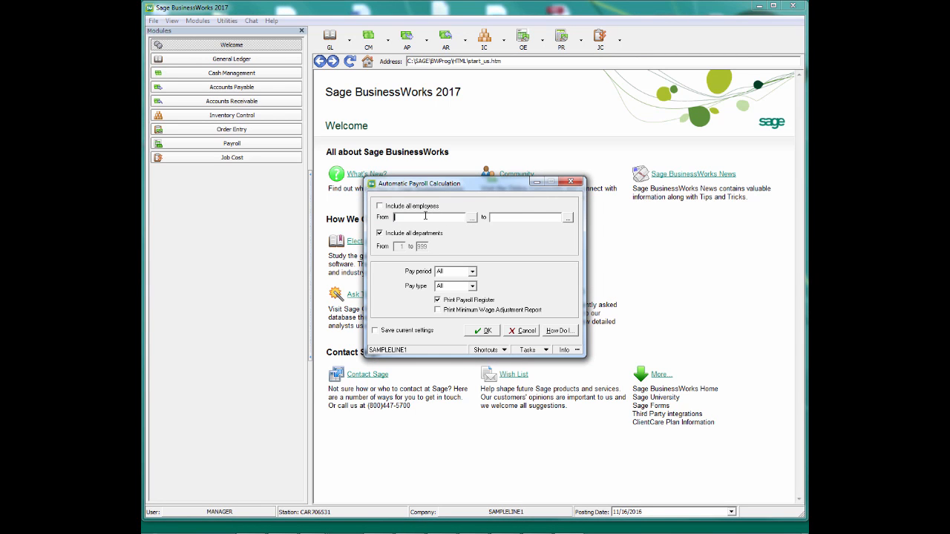
key("Tab")
left_click(490, 332)
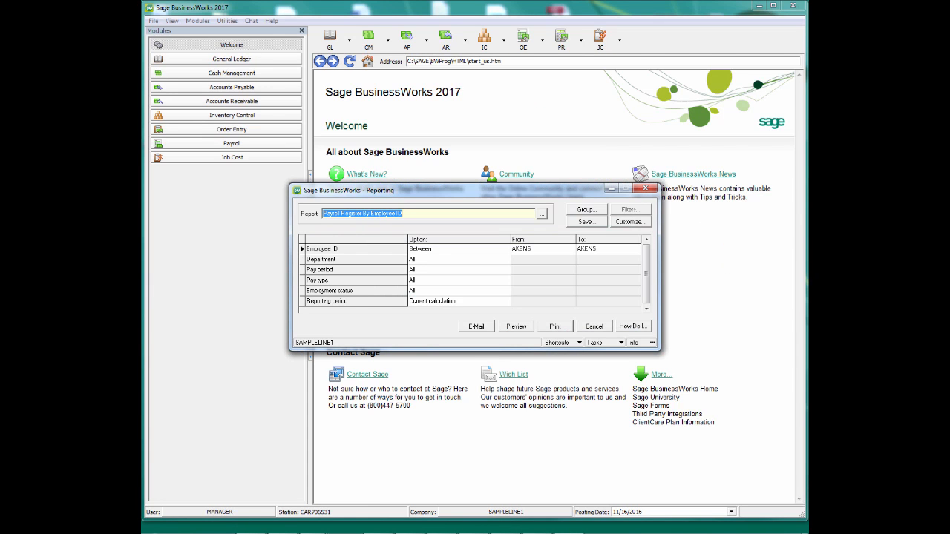
left_click(644, 189)
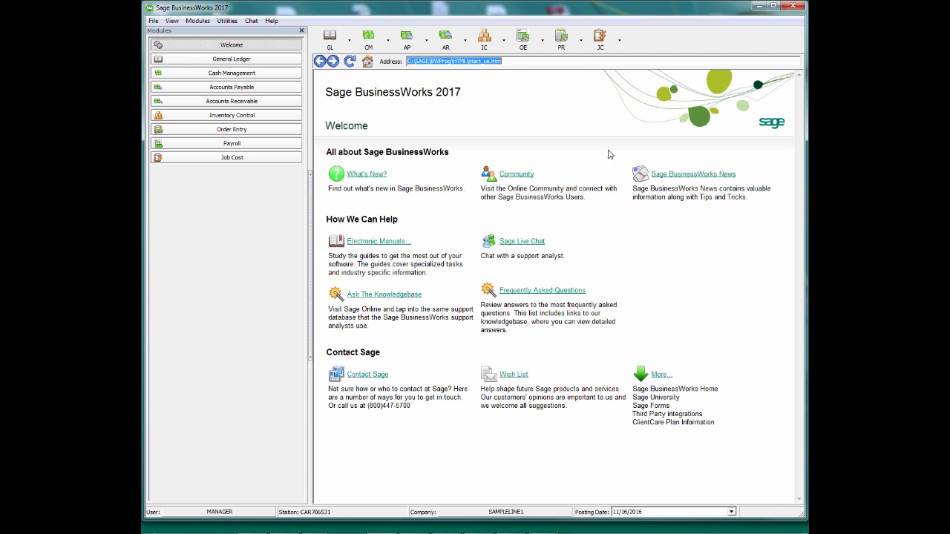
Open payroll check printing and restrict the employee range to the same single employee ID.
left_click(562, 43)
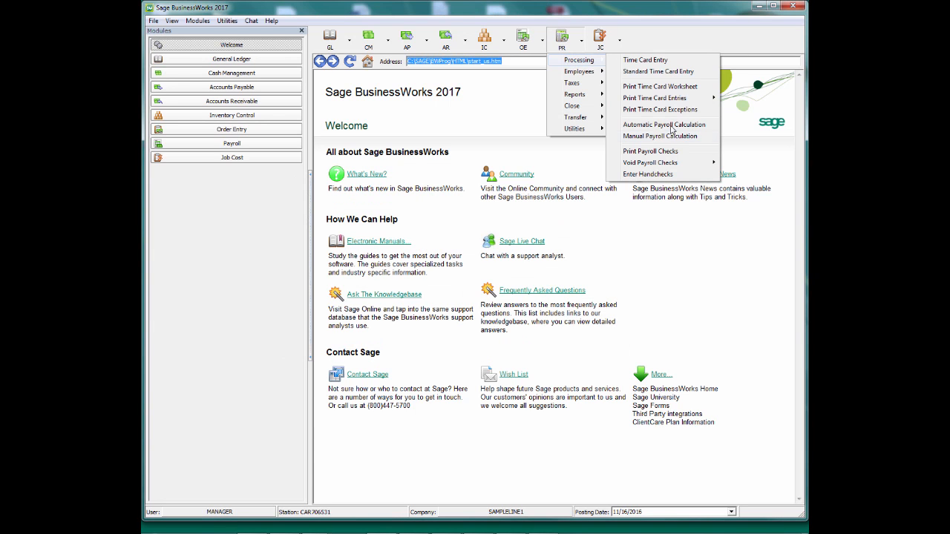
left_click(657, 155)
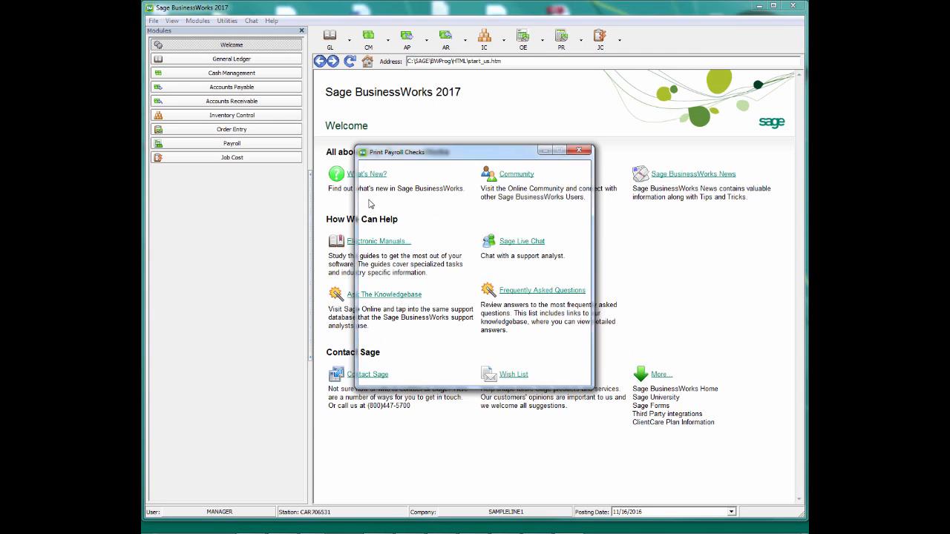
left_click(408, 232)
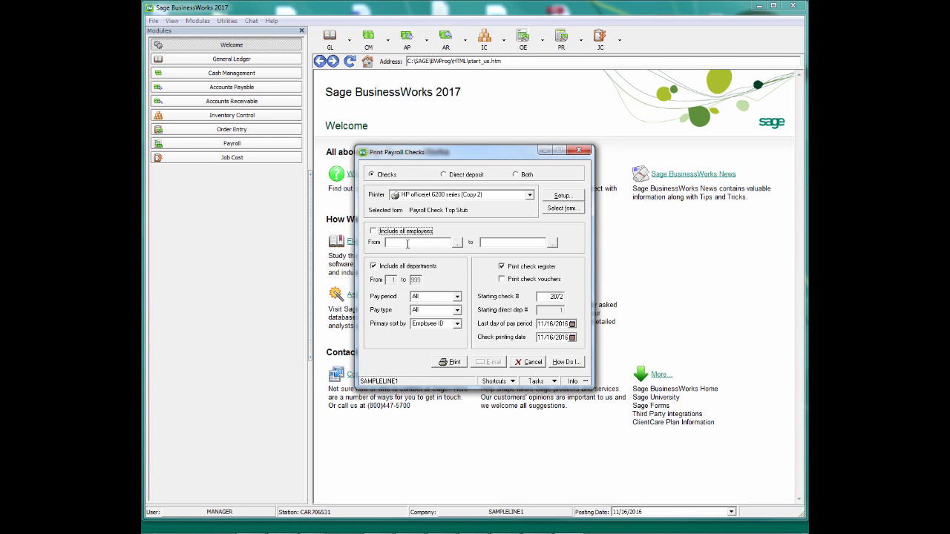
type("AKENS")
key("Tab")
Set the last day of the pay period to 06/10/2016 and the check printing date to 06/15/2016, and print the check.
left_click(545, 323)
type("06102016")
left_click(563, 334)
left_click_drag(567, 335, 490, 345)
type("0615")
type("2016")
left_click(546, 324)
left_click(454, 363)
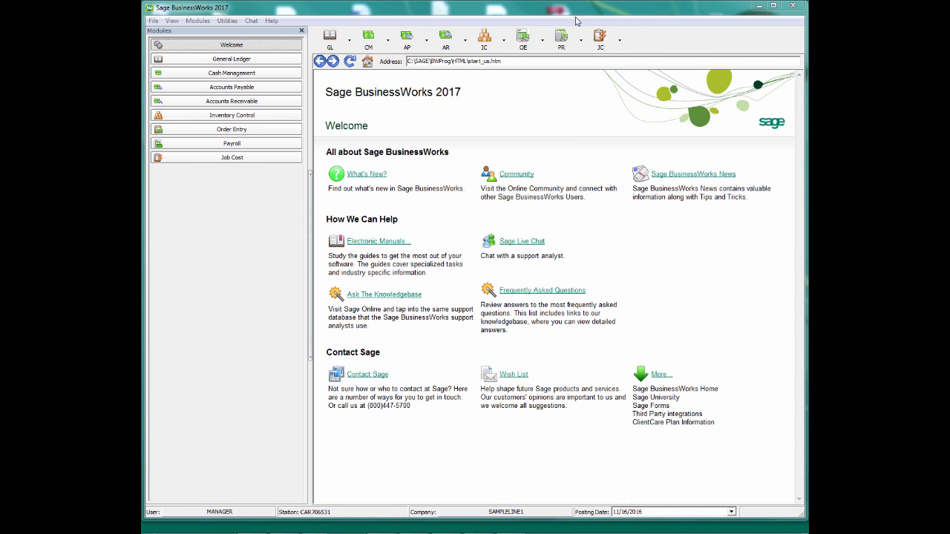
Generate the 2016 941 report for the 2nd Quarter again, declining the saved work-in-progress.
left_click(570, 41)
mouse_move(578, 85)
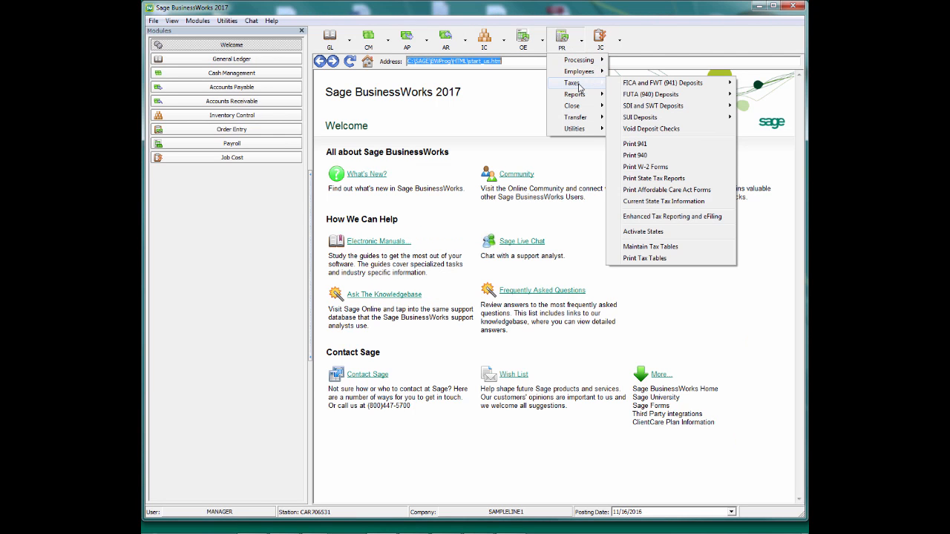
left_click(638, 145)
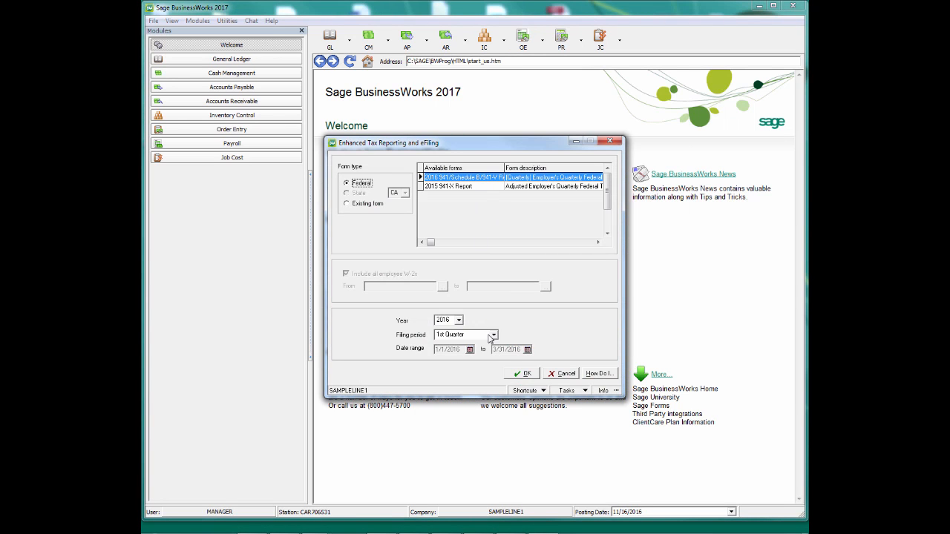
left_click(492, 335)
left_click(451, 351)
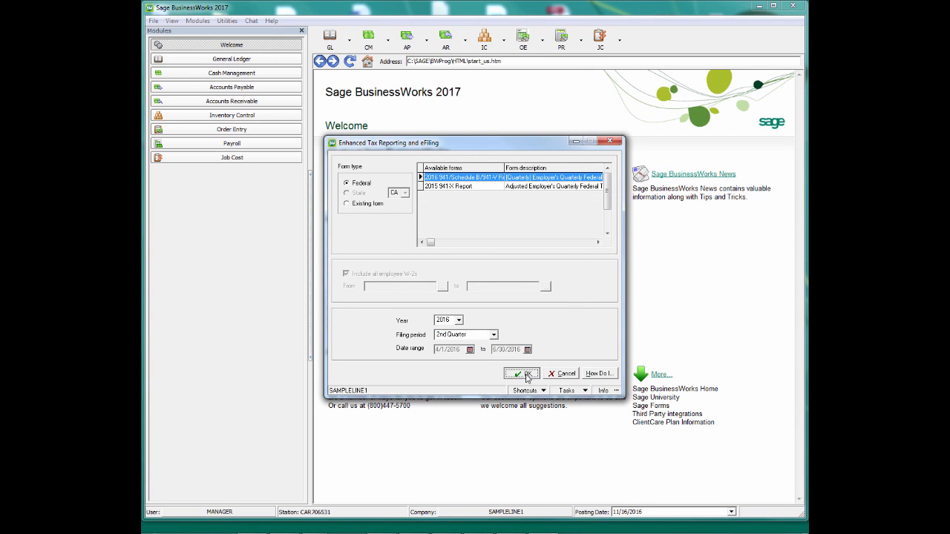
left_click(528, 374)
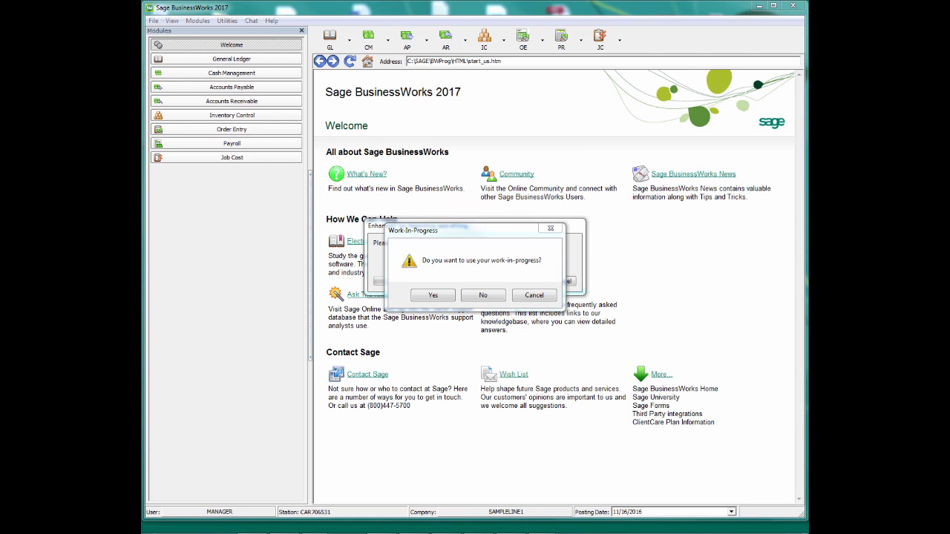
left_click(478, 296)
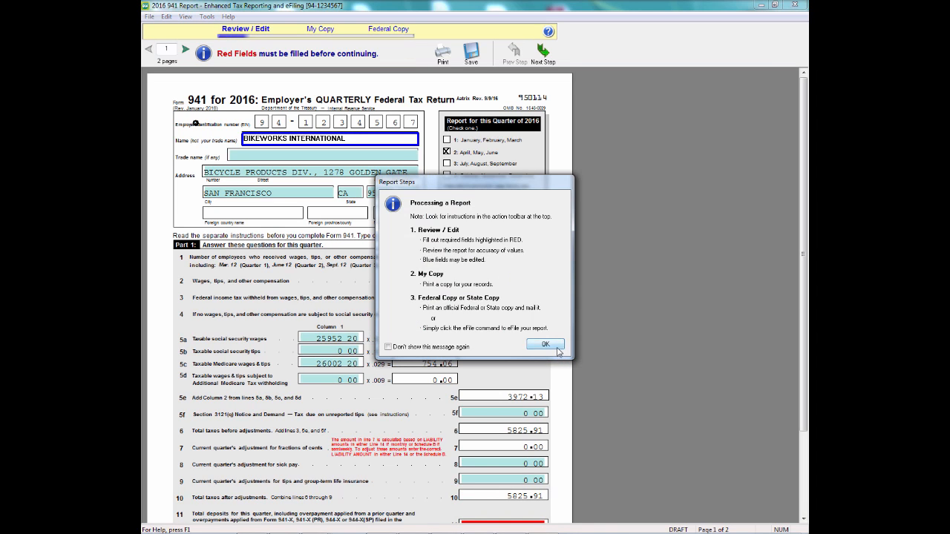
Dismiss the report messages and check the number of employees and the field help on line 1 of the new report.
left_click(553, 345)
left_click(474, 284)
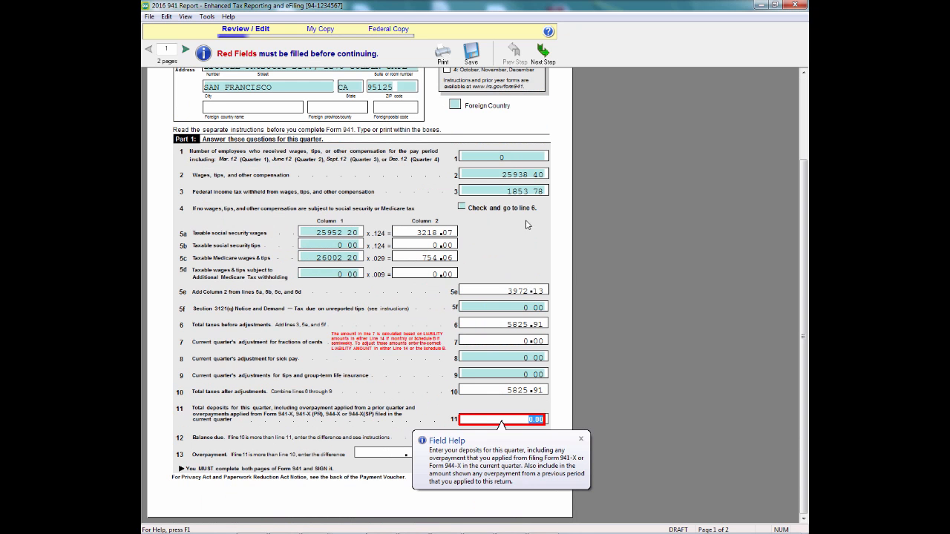
left_click(513, 161)
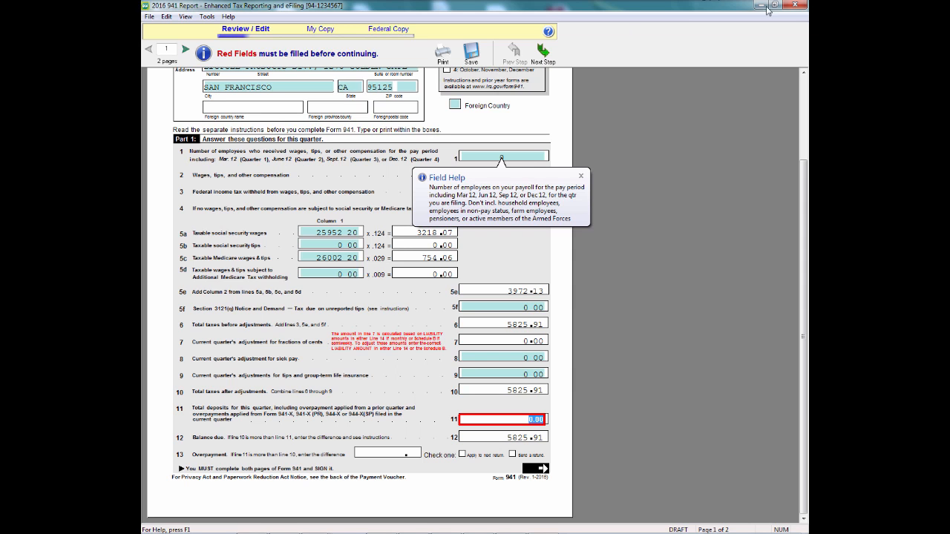
Close the 941 report and run the automatic payroll calculation for the same single employee ID.
left_click(797, 5)
left_click(560, 47)
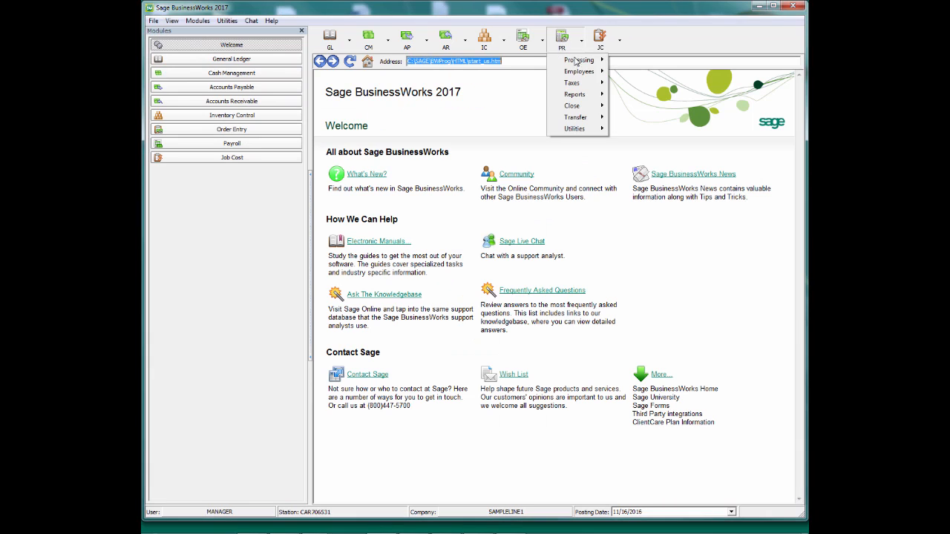
mouse_move(586, 59)
left_click(681, 116)
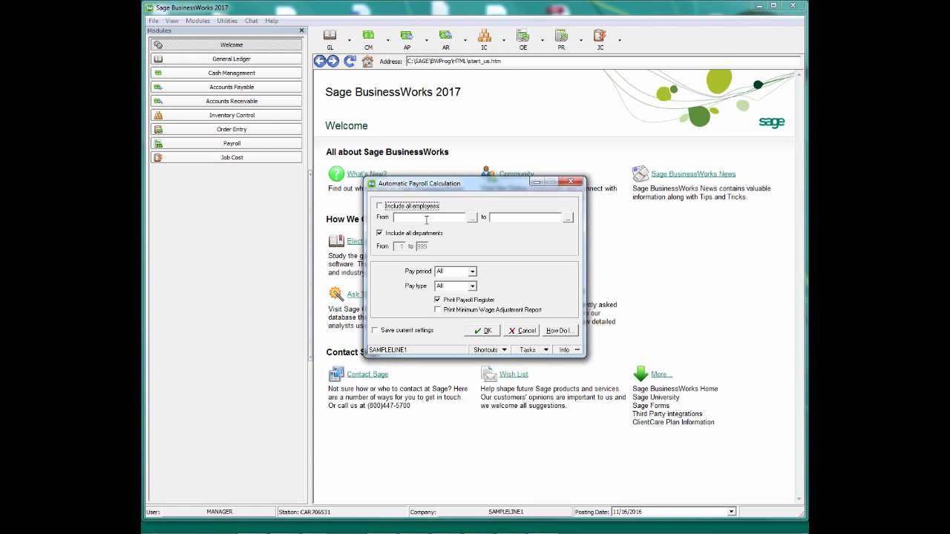
left_click(426, 218)
key("Tab")
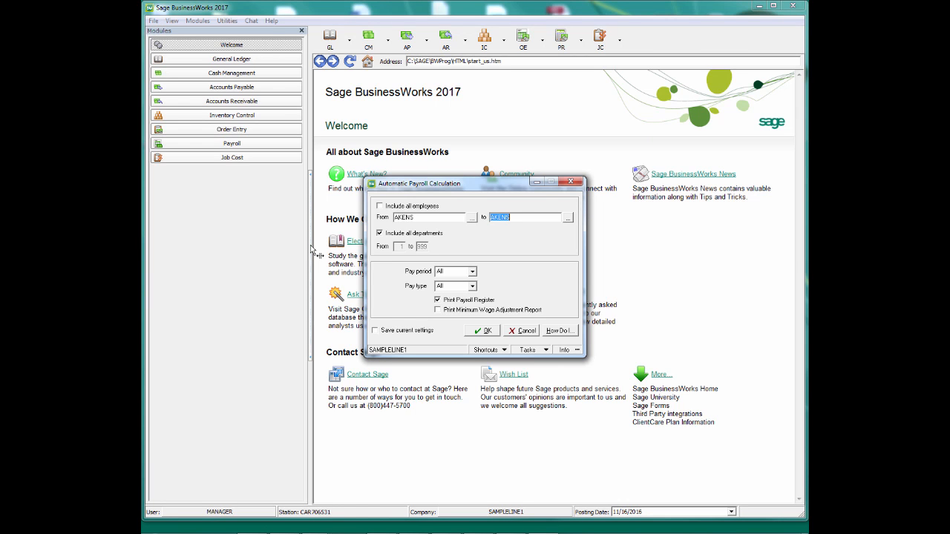
left_click(483, 330)
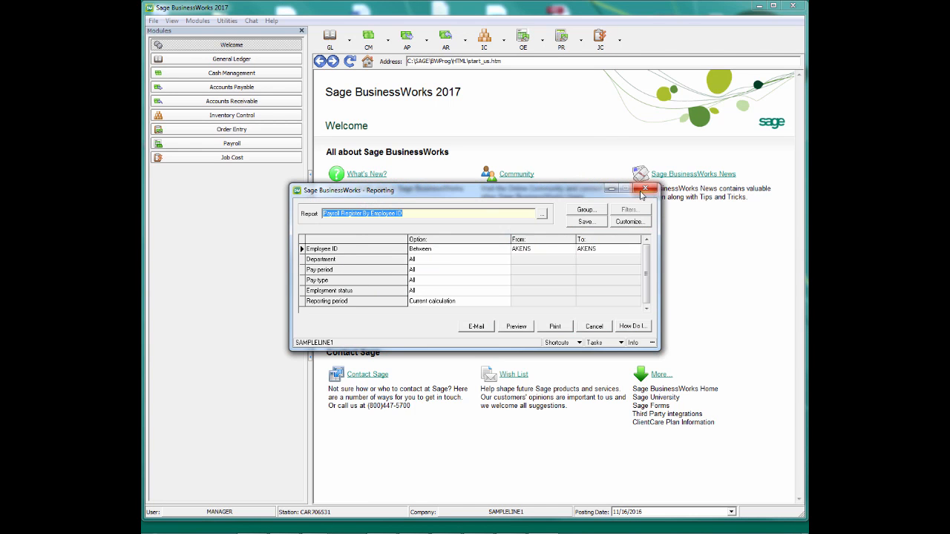
Leave the payroll register unprinted, open payroll check printing and restrict the employee range to the same single employee ID.
left_click(562, 38)
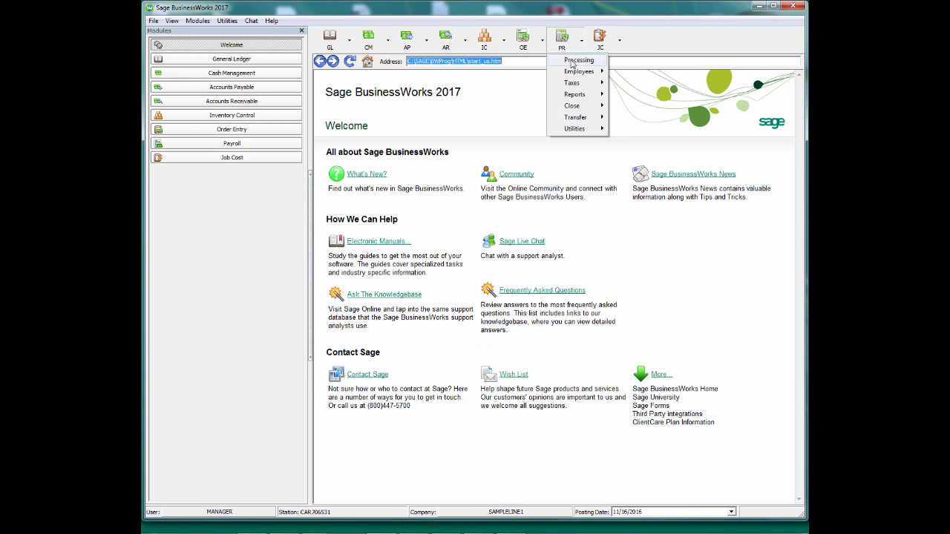
mouse_move(574, 64)
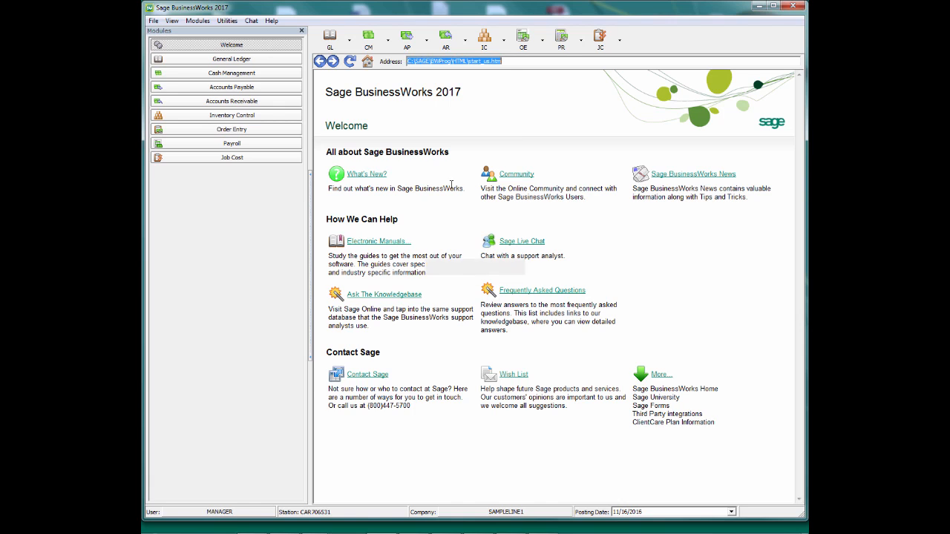
left_click(385, 176)
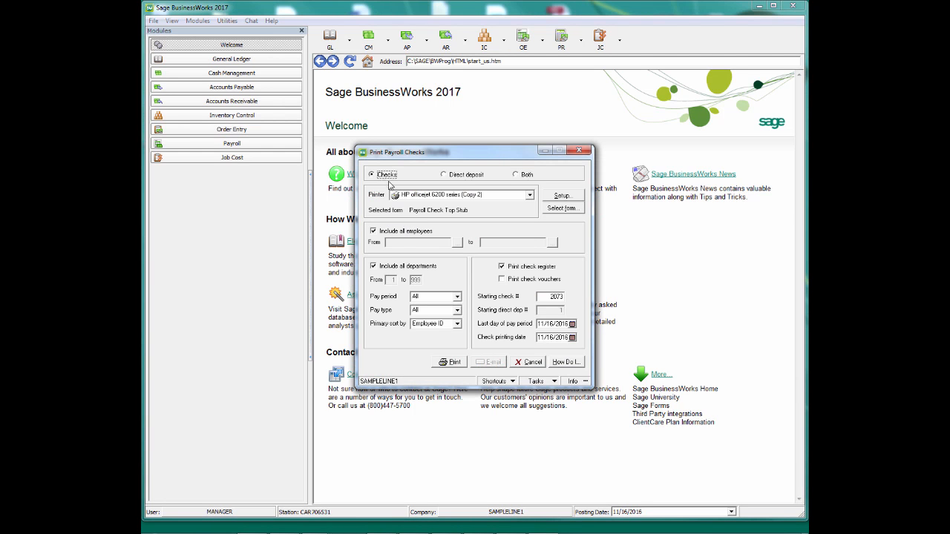
left_click(400, 232)
type("AKENS")
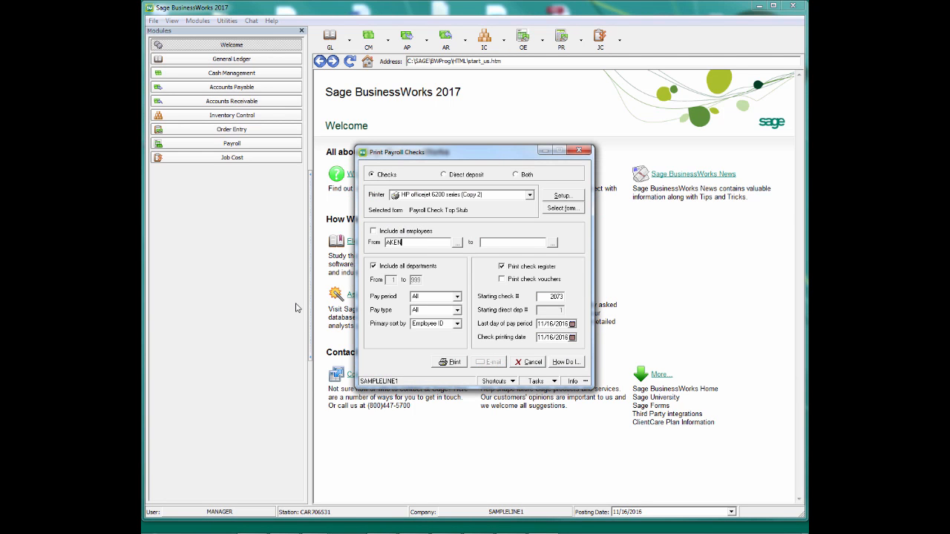
key("Tab")
Set the last day of the pay period and the check printing date both to 06/15/2016, and print the check without the register.
left_click(546, 322)
key("Delete")
type("06152016")
key("Tab")
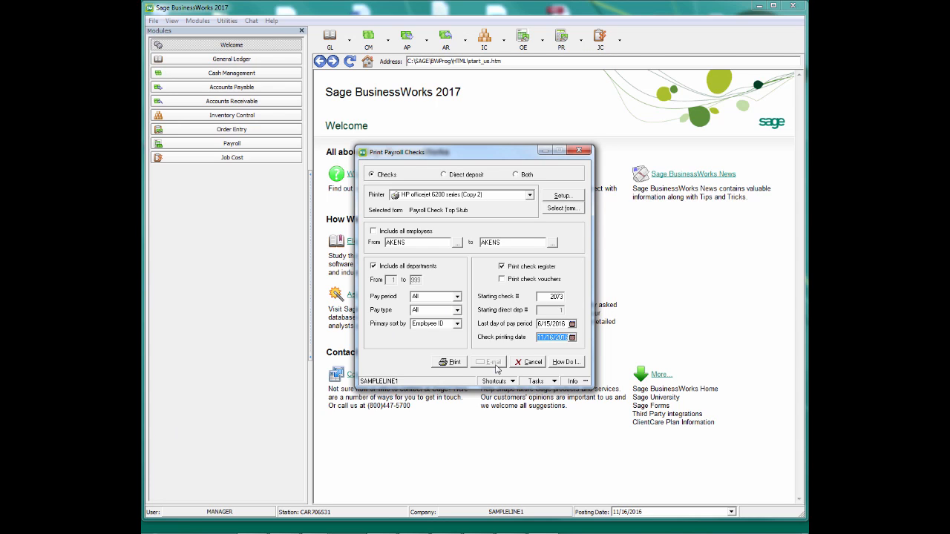
type("06152016")
left_click(541, 327)
left_click(451, 362)
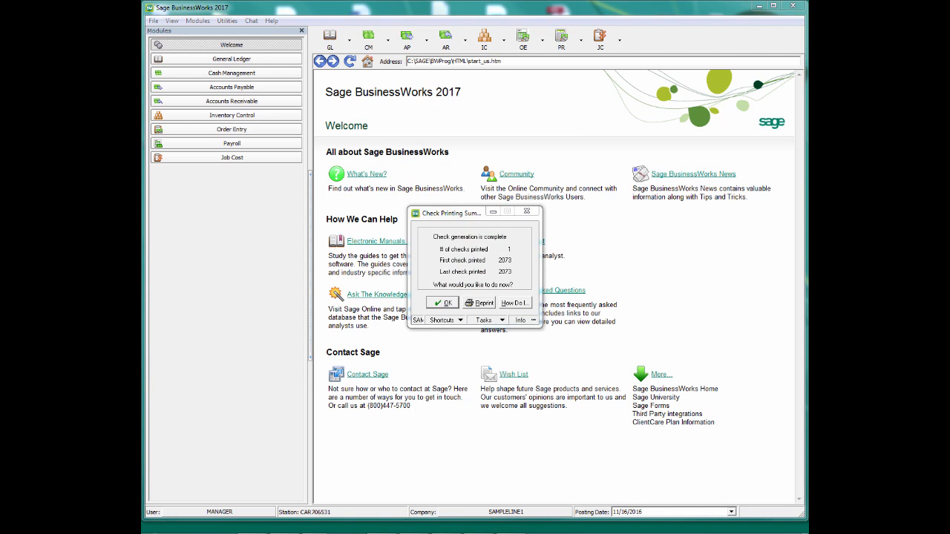
left_click(443, 303)
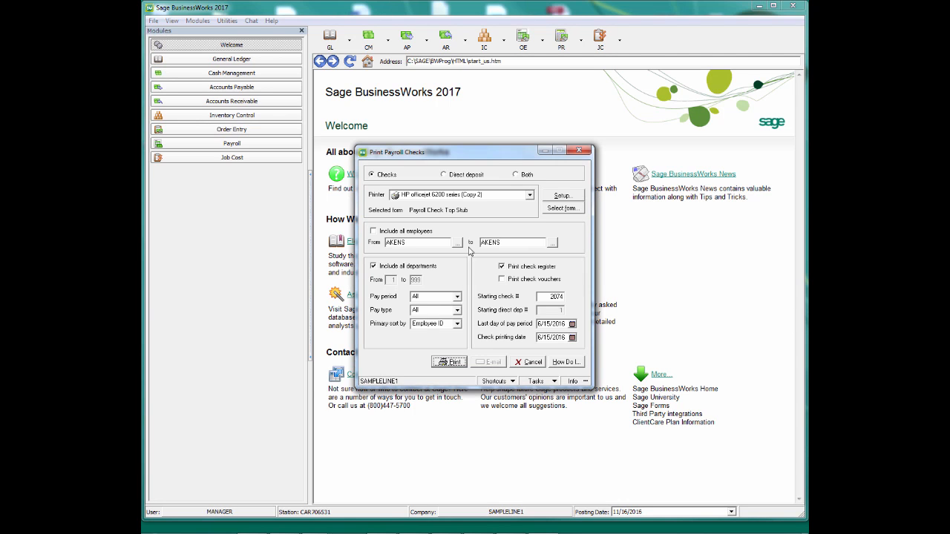
left_click(577, 154)
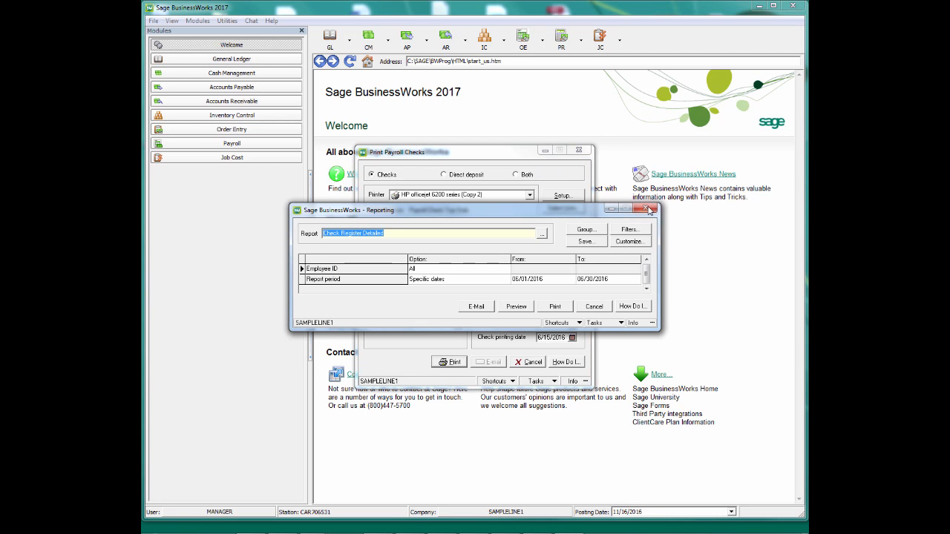
left_click(648, 210)
left_click(578, 151)
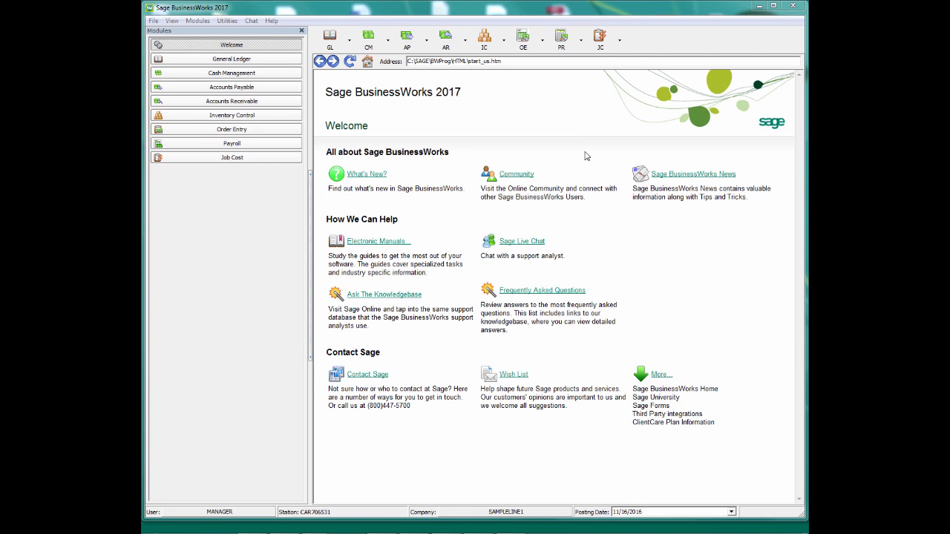
Generate the federal 2016 941 report for the 2nd Quarter once more, declining the saved work-in-progress.
left_click(581, 40)
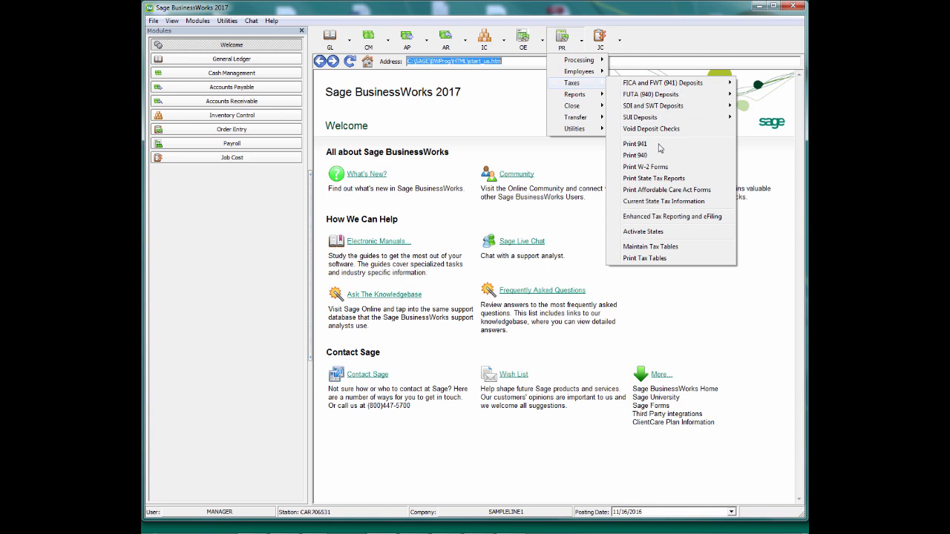
left_click(606, 154)
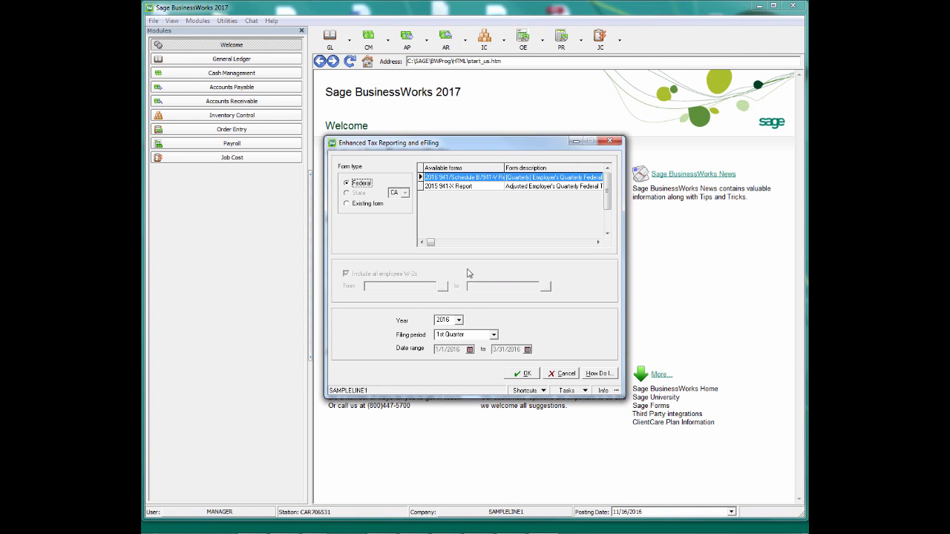
left_click(493, 335)
left_click(449, 347)
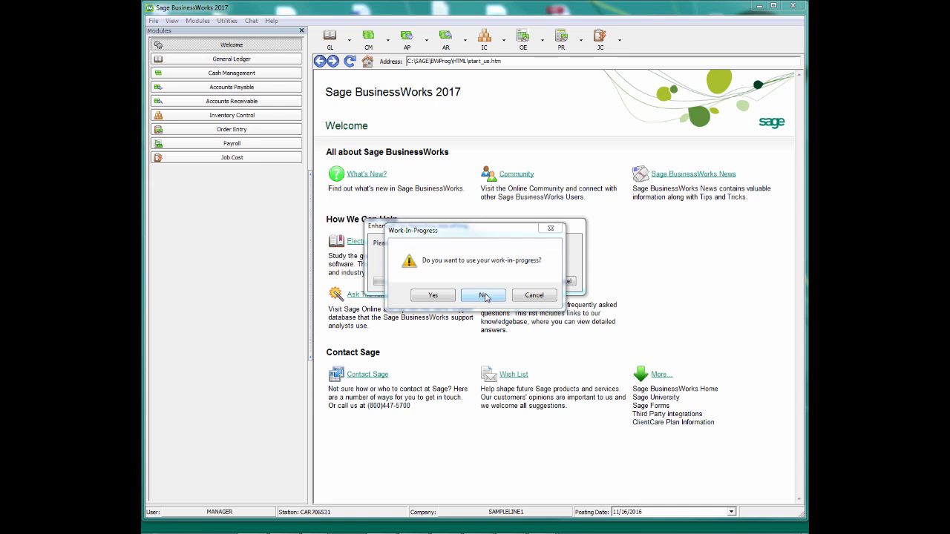
left_click(485, 296)
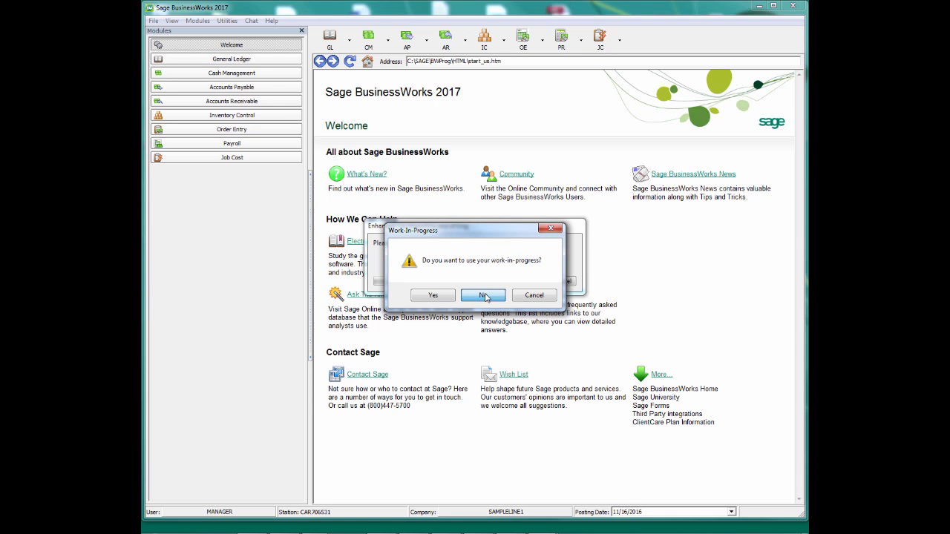
left_click(484, 296)
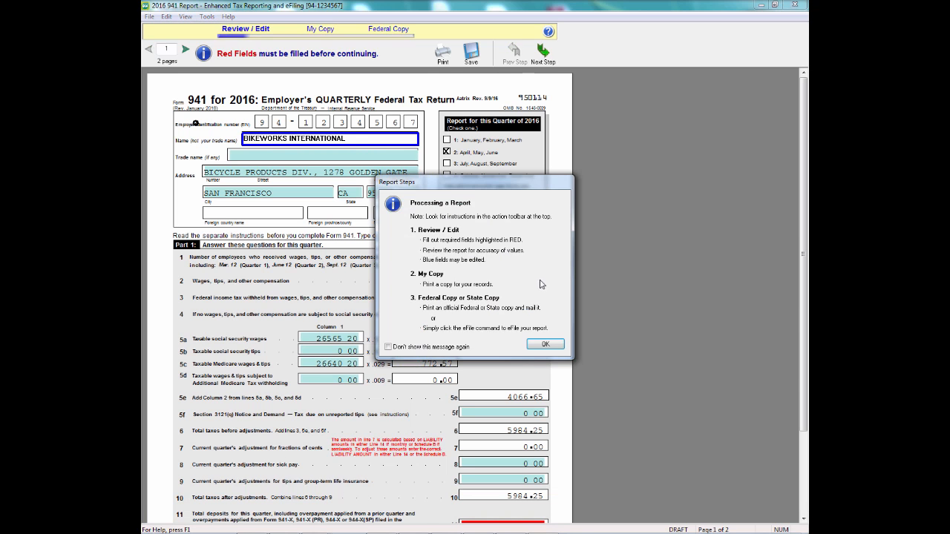
Dismiss the report messages and check the number of employees on line 1 and its field help.
left_click(546, 343)
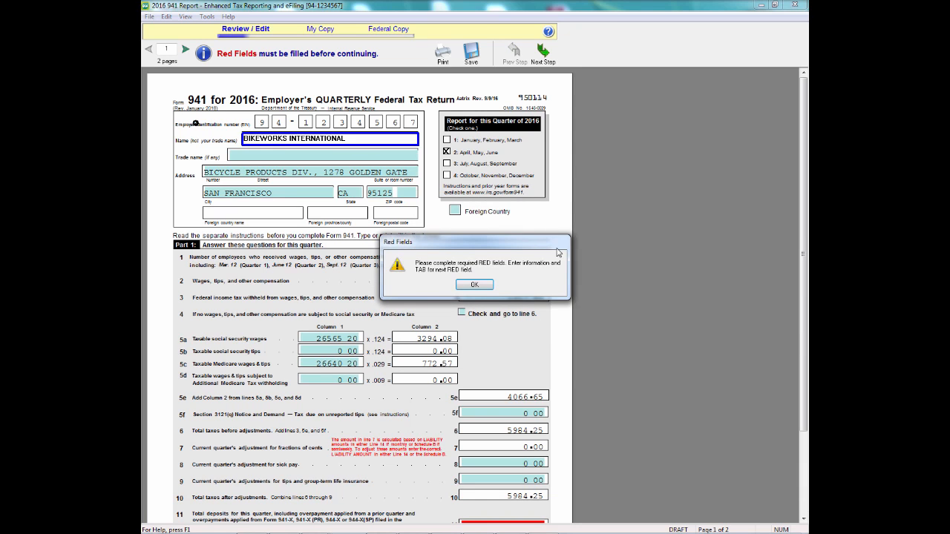
left_click(474, 284)
mouse_move(512, 164)
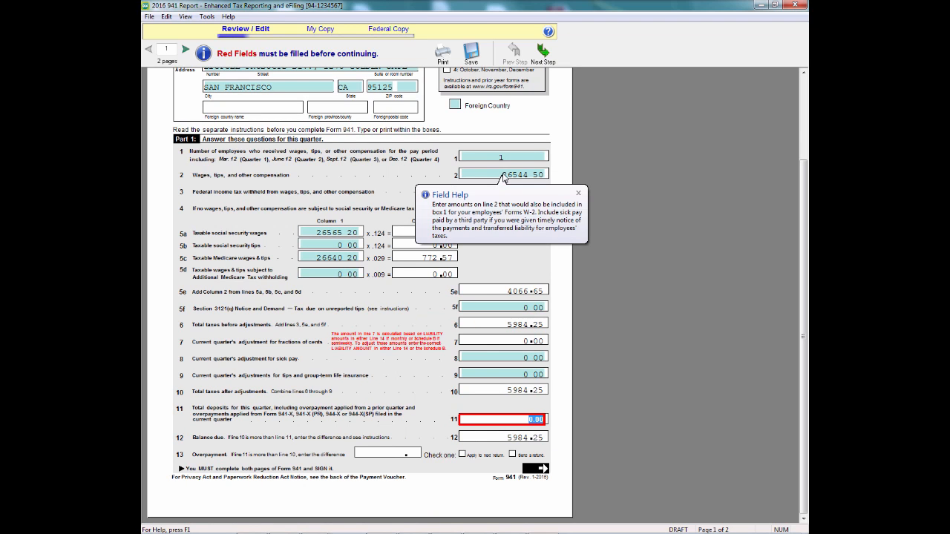
left_click(579, 193)
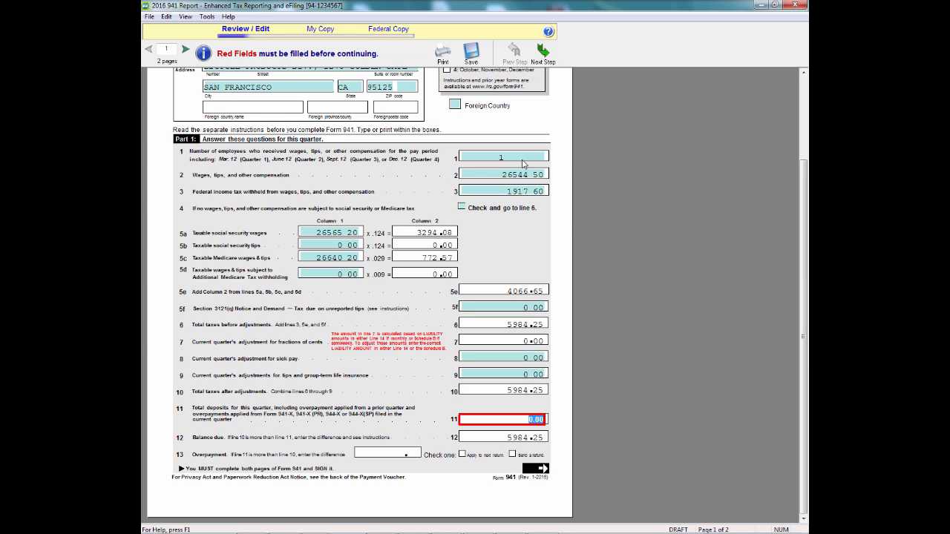
mouse_move(523, 163)
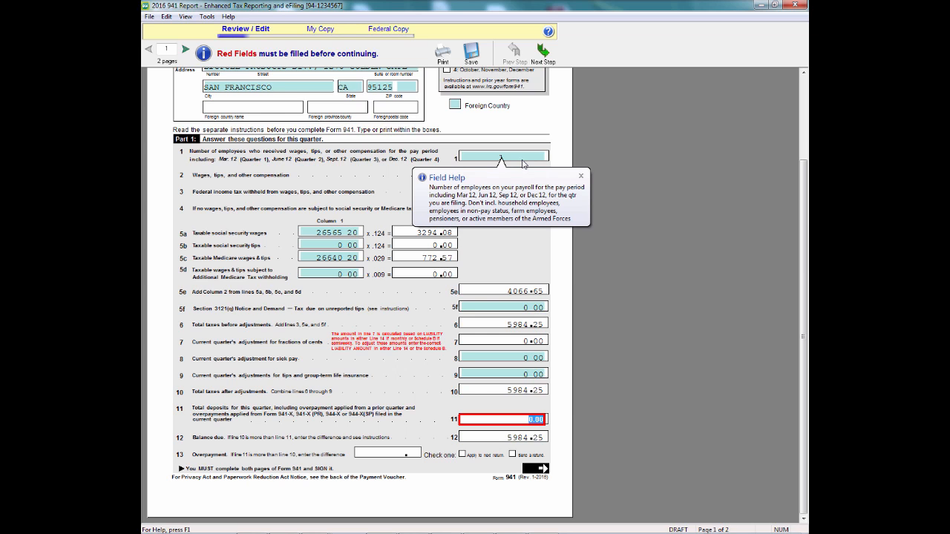
left_click(581, 176)
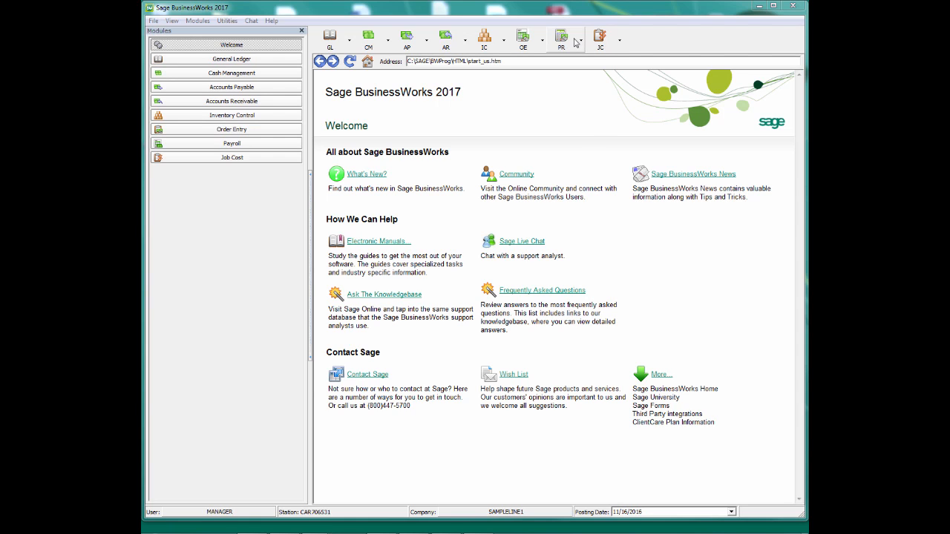
Open the payroll Check Register Summary report and choose April 2016 - current quarter as the report period.
left_click(575, 43)
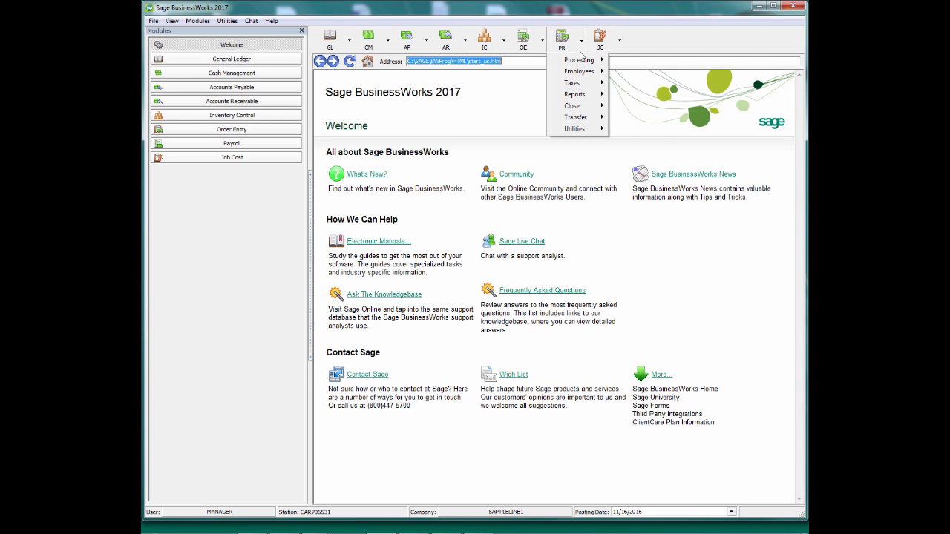
mouse_move(583, 96)
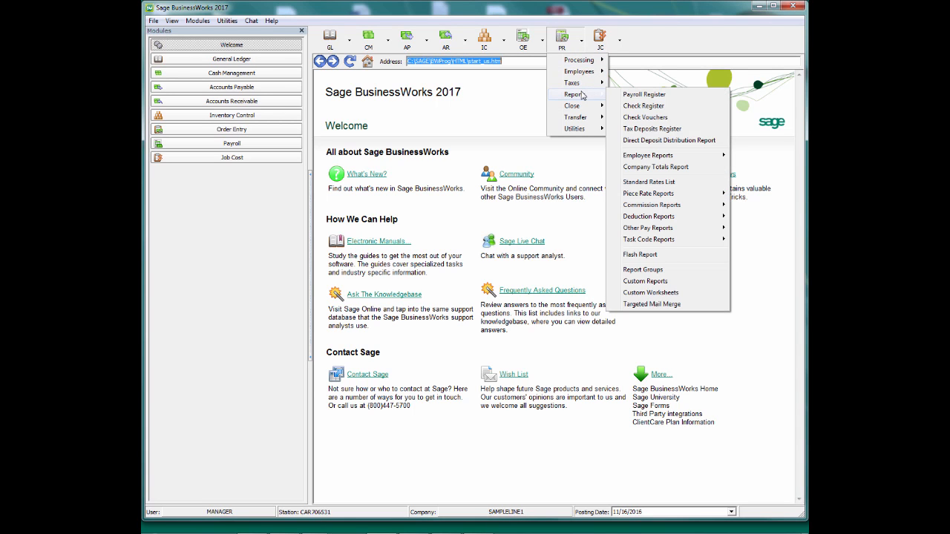
left_click(642, 106)
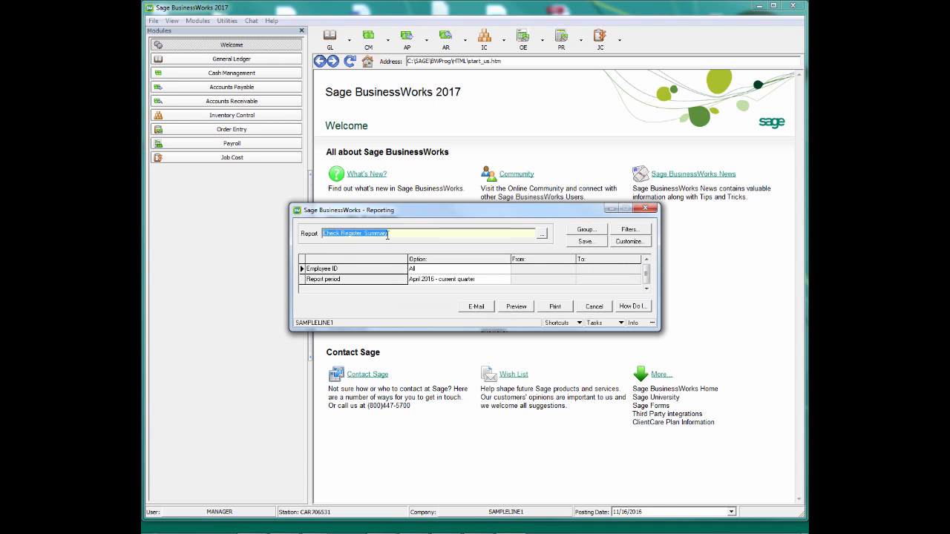
left_click(498, 280)
left_click(506, 280)
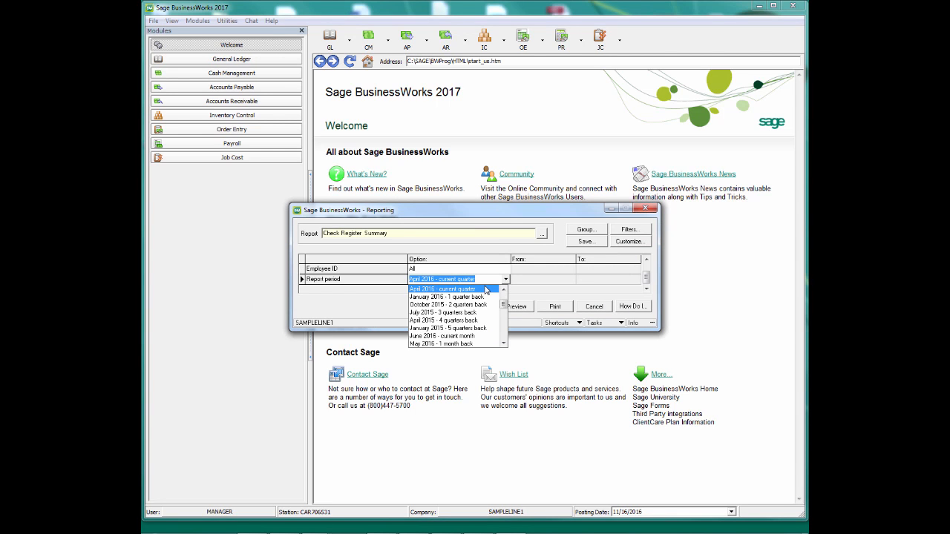
left_click(484, 291)
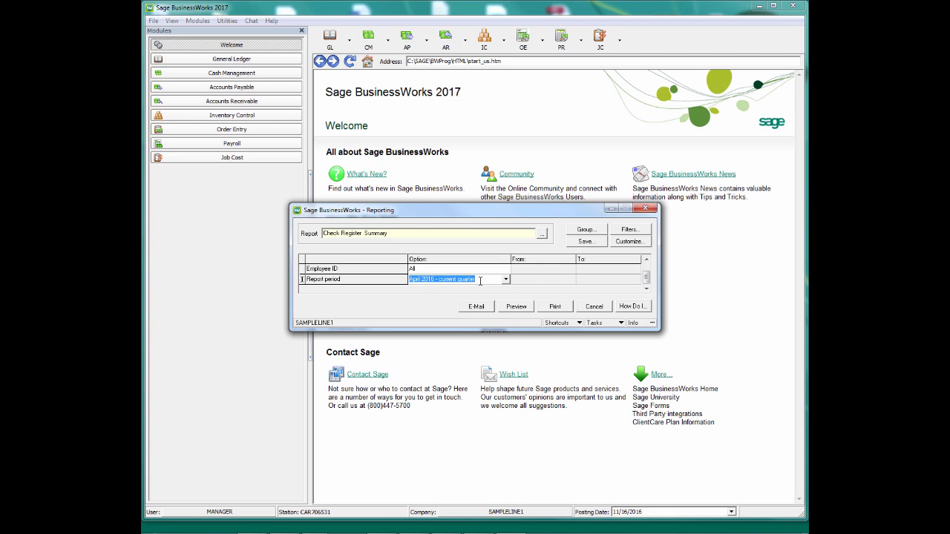
Open the check register's filter criteria and delete the VoidDate condition.
left_click(638, 232)
left_click(363, 228)
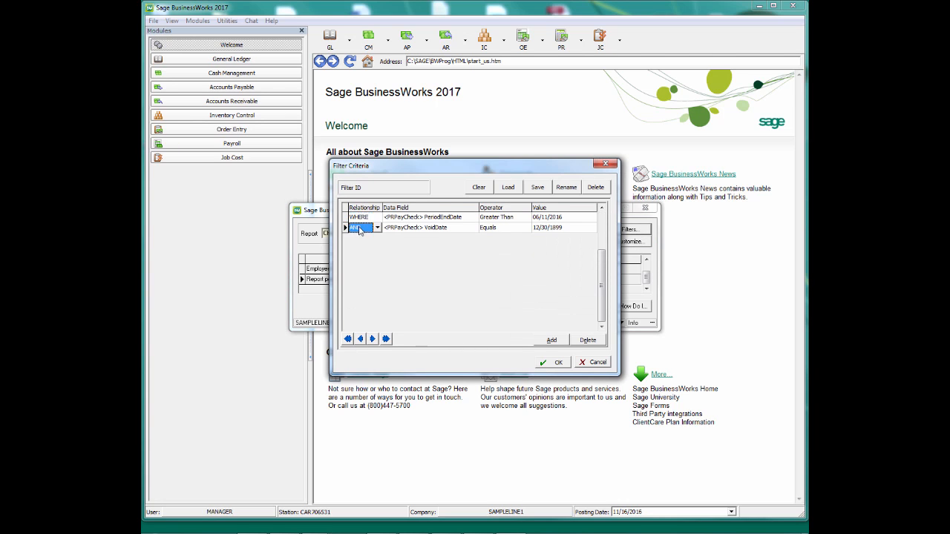
left_click(587, 339)
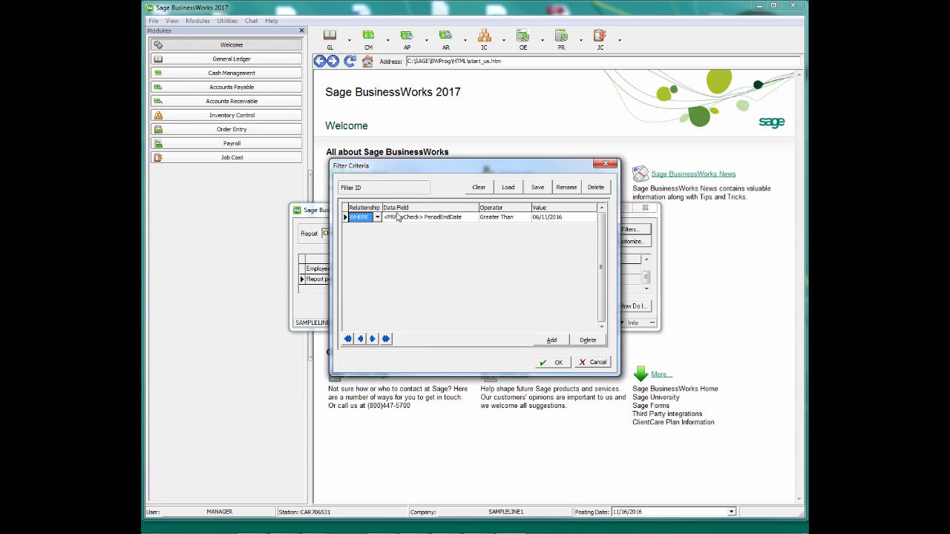
Set the filter condition to PRPayCheck PeriodEndDate Greater Than 06/11/2016, apply it and preview the check register.
left_click(468, 221)
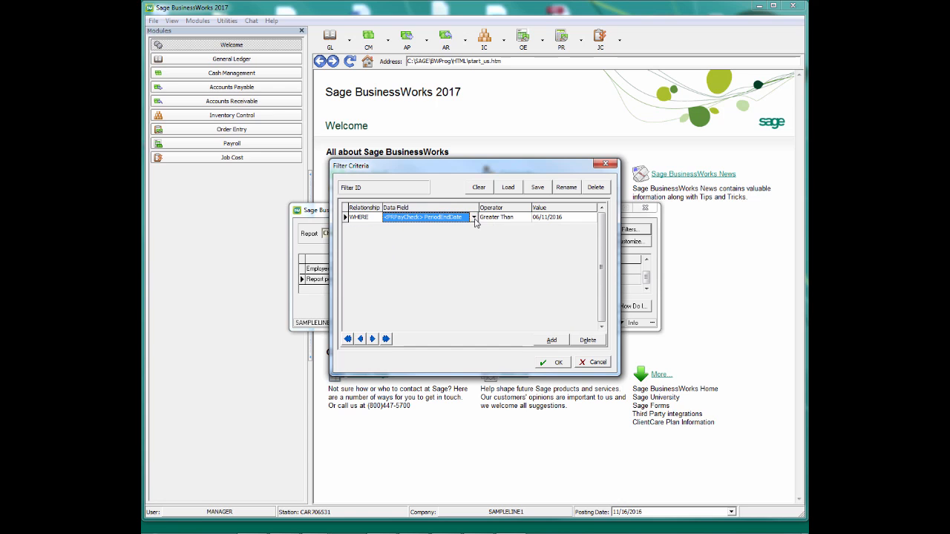
left_click(474, 218)
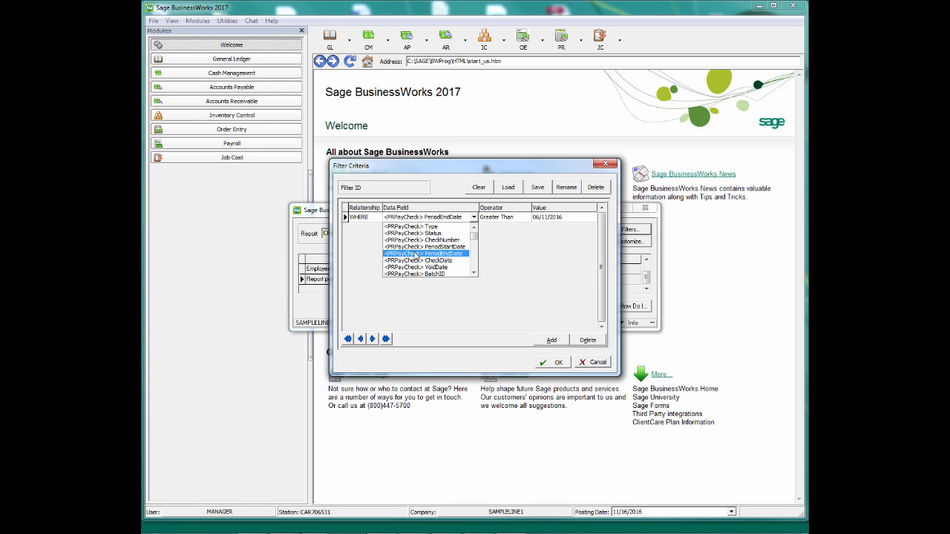
left_click(473, 273)
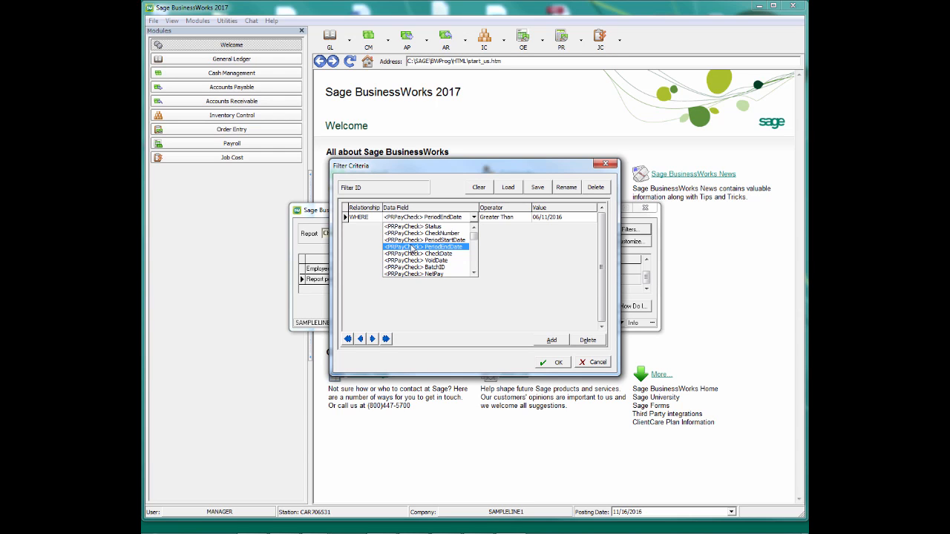
left_click(444, 248)
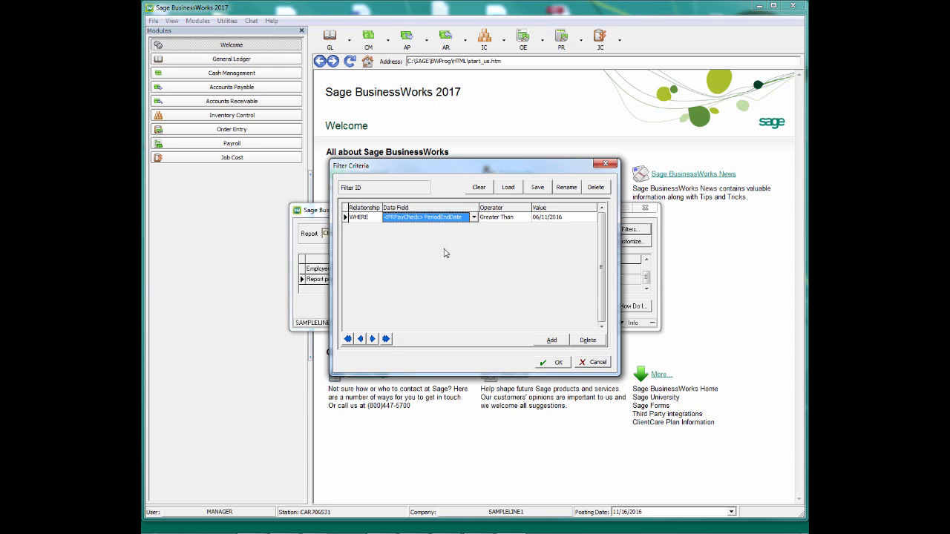
left_click(523, 218)
left_click(526, 217)
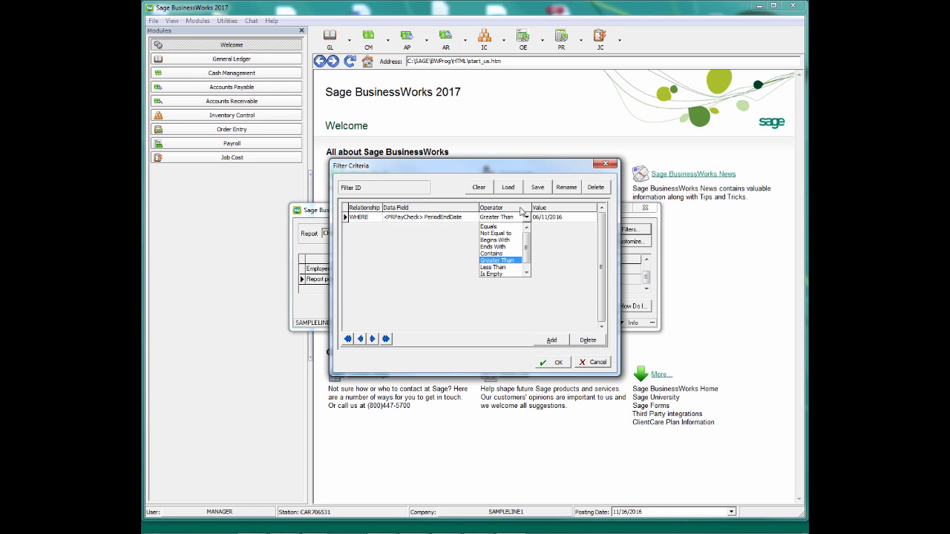
left_click(507, 262)
left_click(569, 218)
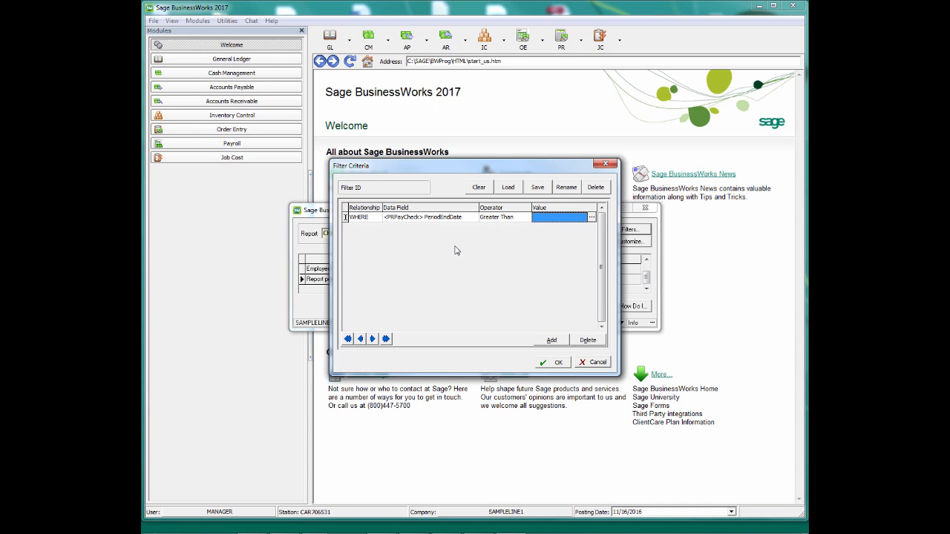
type("06/11/2016")
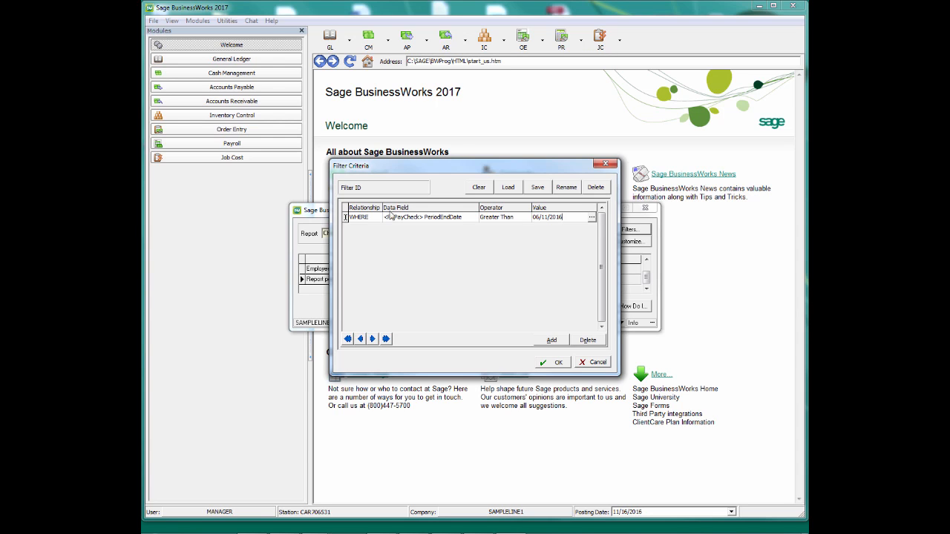
left_click(558, 363)
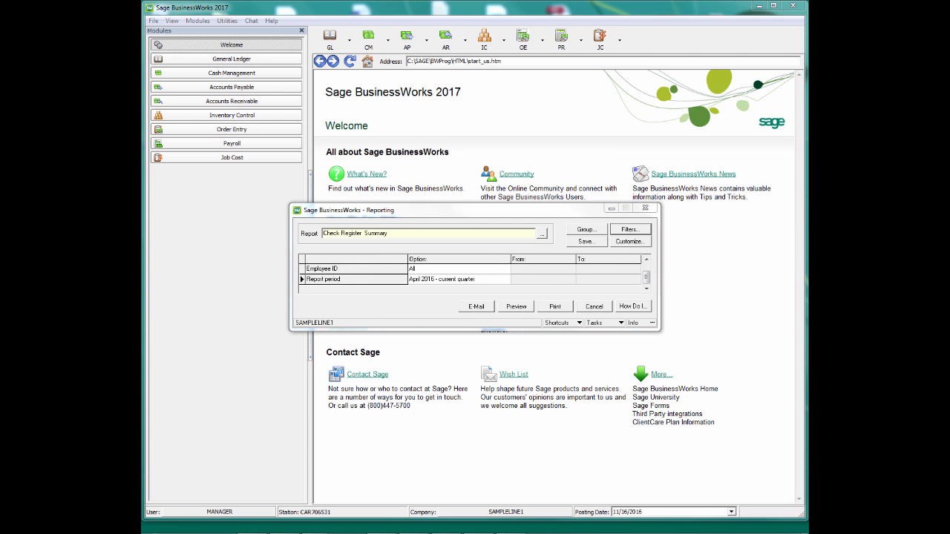
left_click(527, 307)
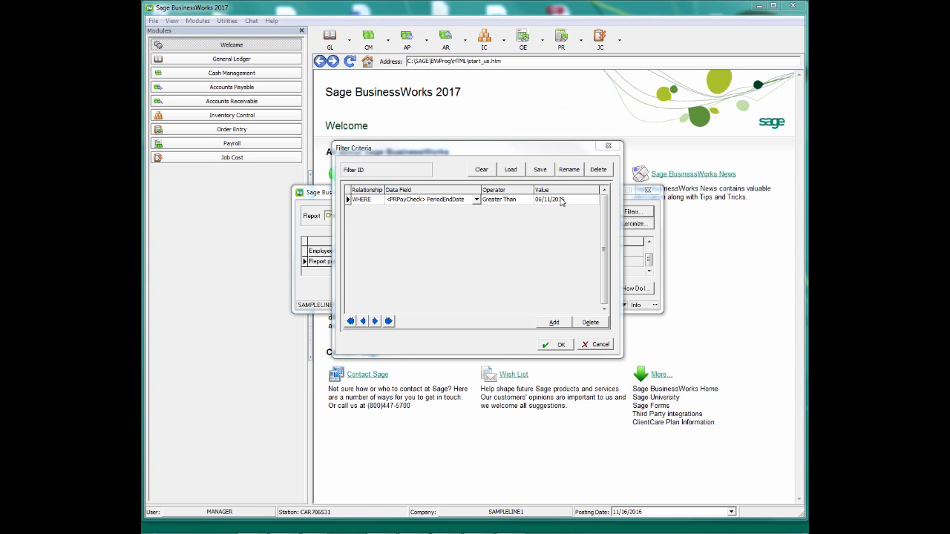
Accept the filter criteria and save the filtered report under the name Check Register number of employees.
left_click(562, 200)
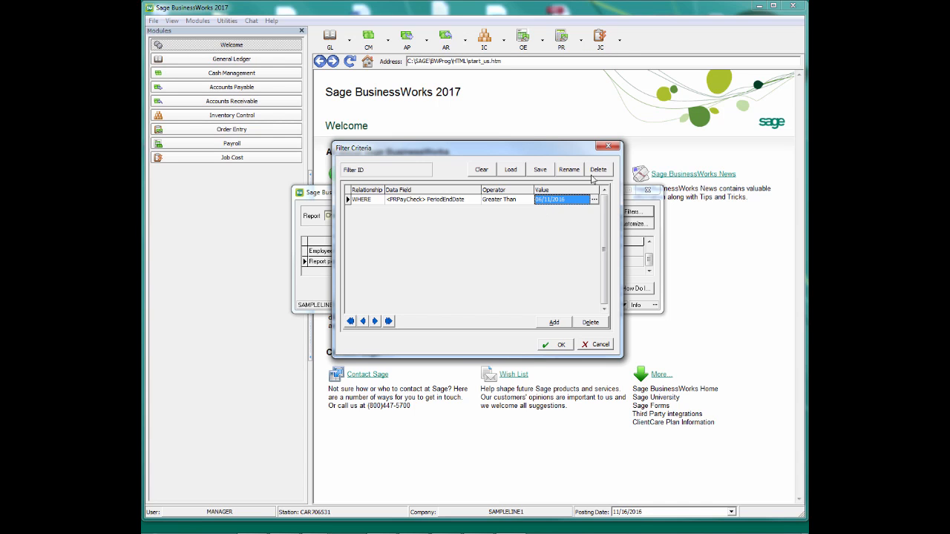
left_click(563, 345)
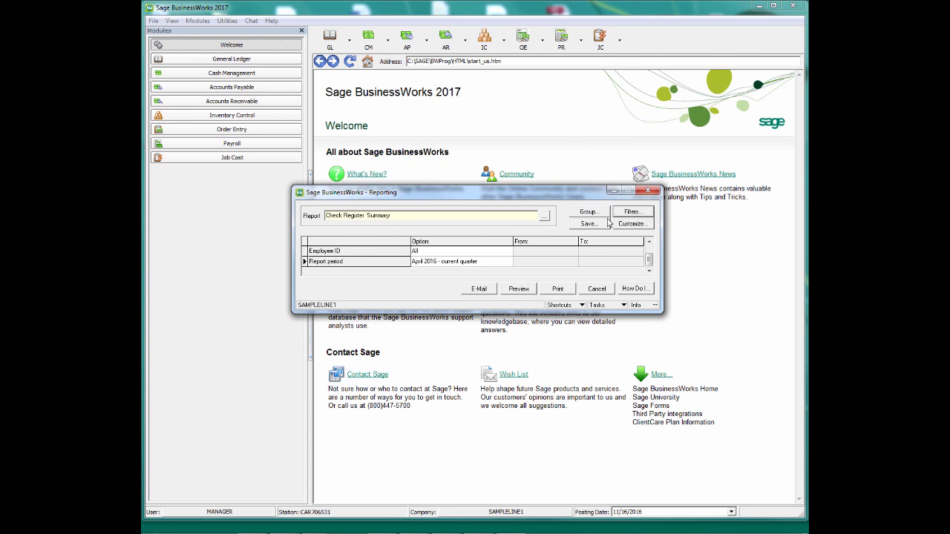
left_click(598, 224)
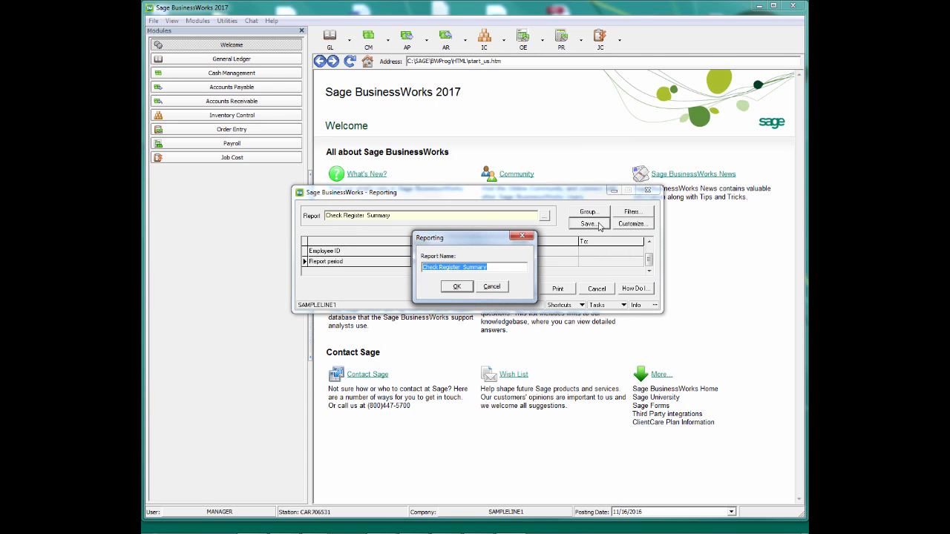
type("Check Register number of employees")
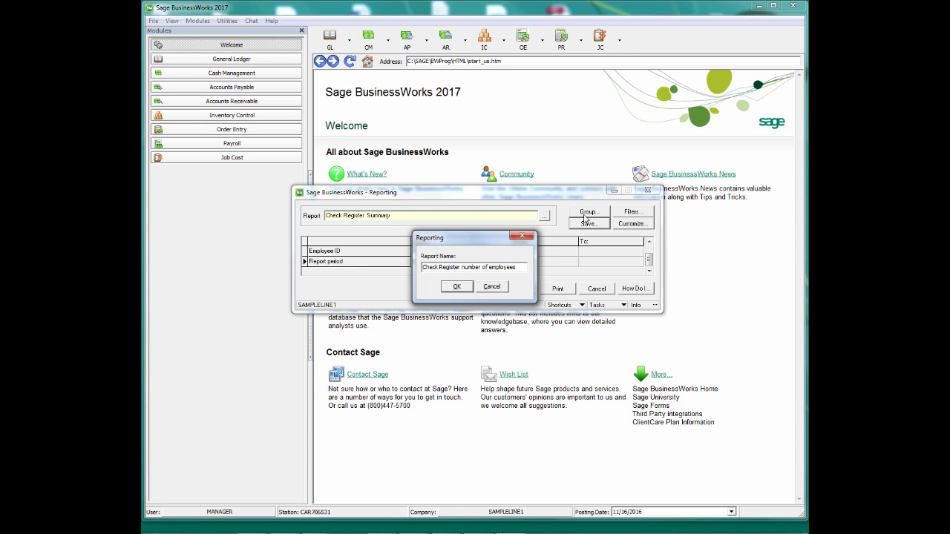
left_click(454, 289)
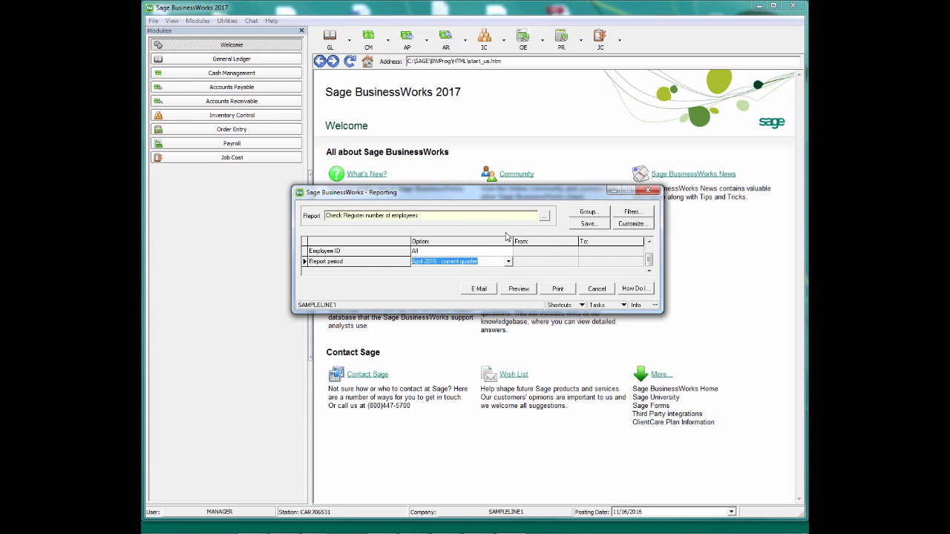
Load the saved Check Register number of employees report and open the date value in its filter criteria.
left_click(545, 215)
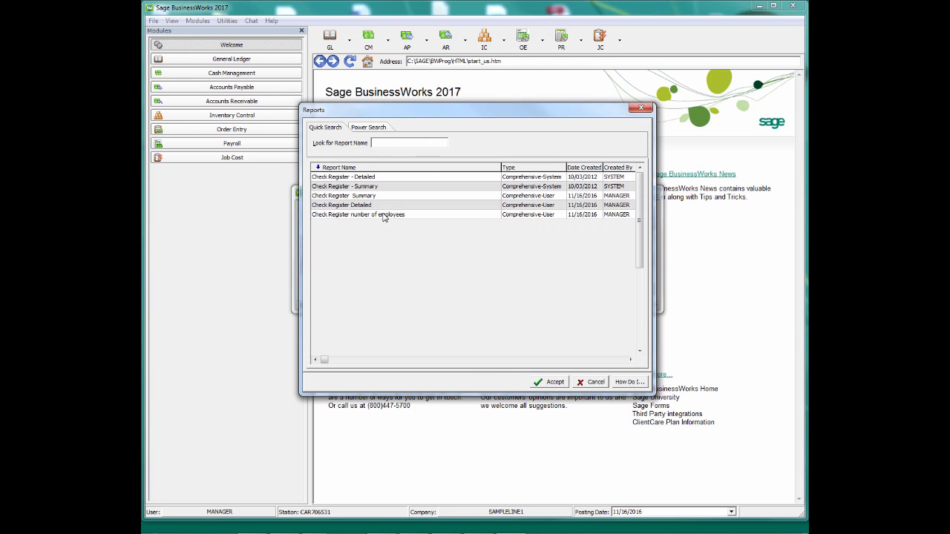
double_click(386, 215)
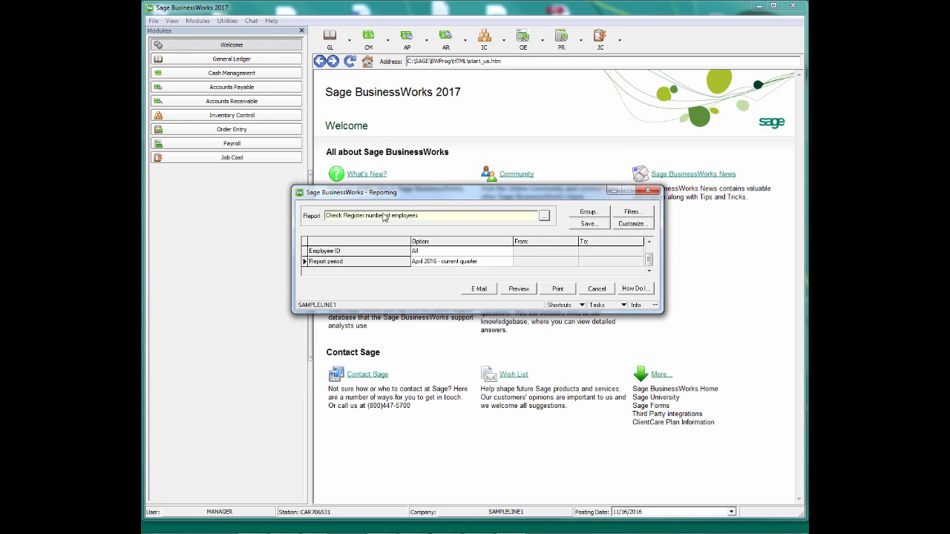
left_click(632, 212)
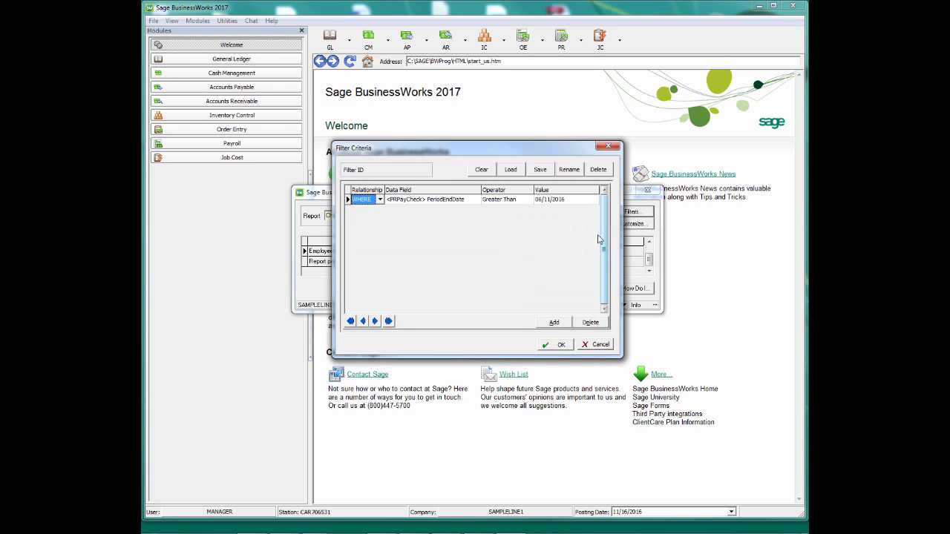
left_click(559, 201)
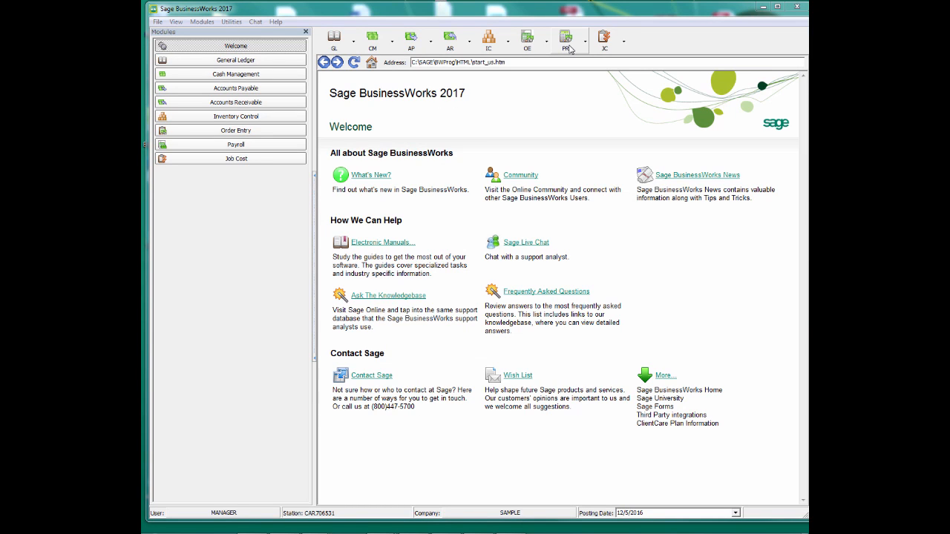
Generate the federal 2016 941 report for the 2nd Quarter in the SAMPLE company.
left_click(569, 46)
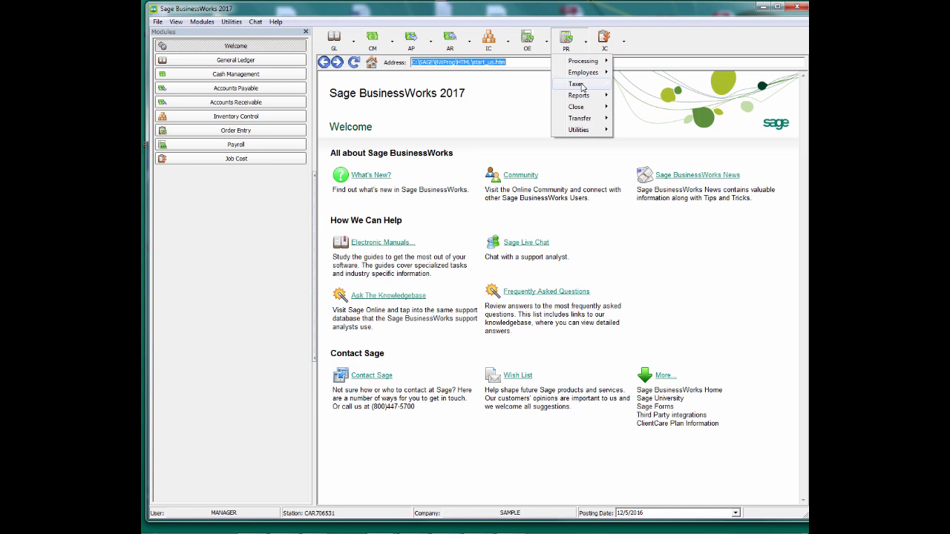
mouse_move(583, 87)
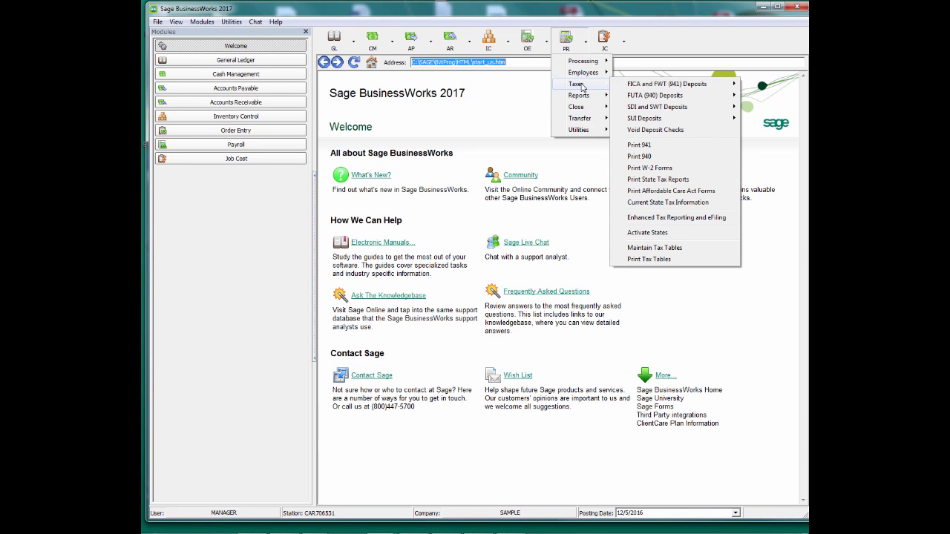
left_click(652, 145)
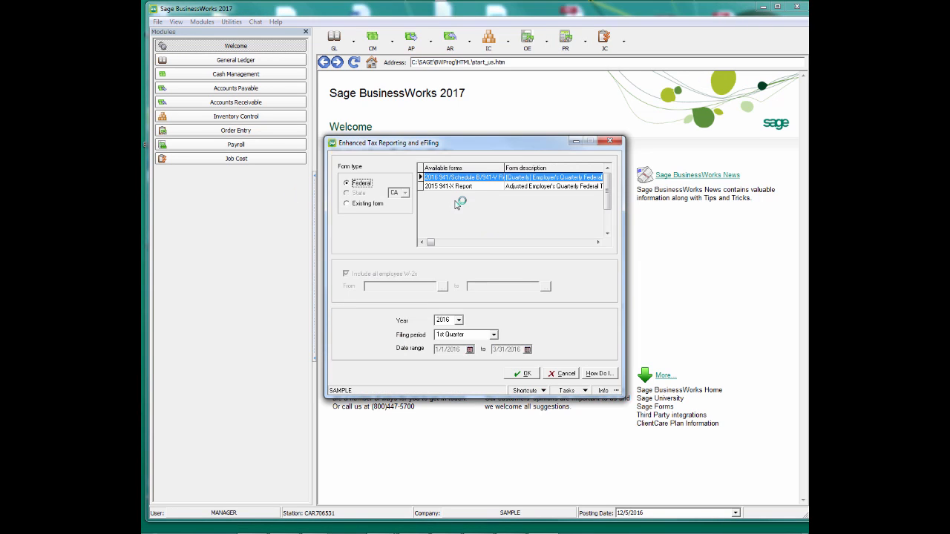
left_click(494, 335)
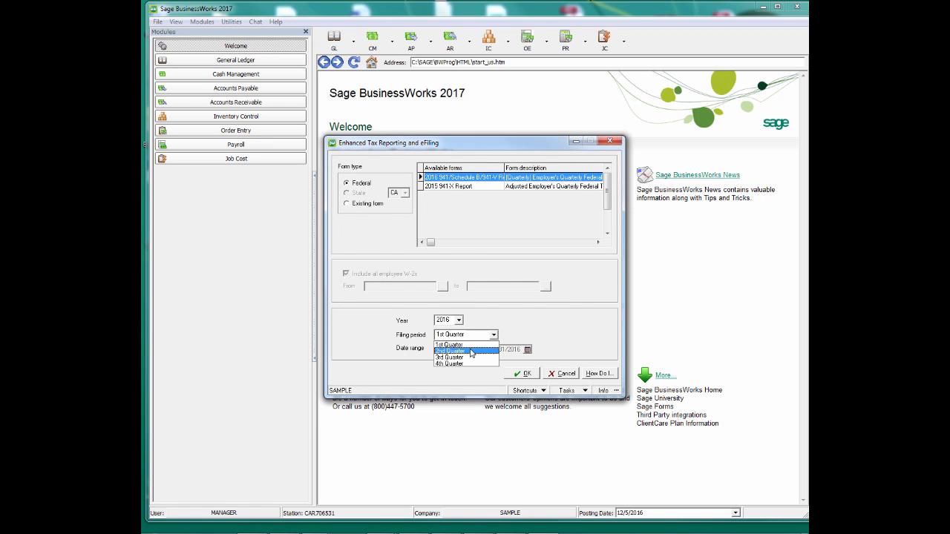
left_click(471, 352)
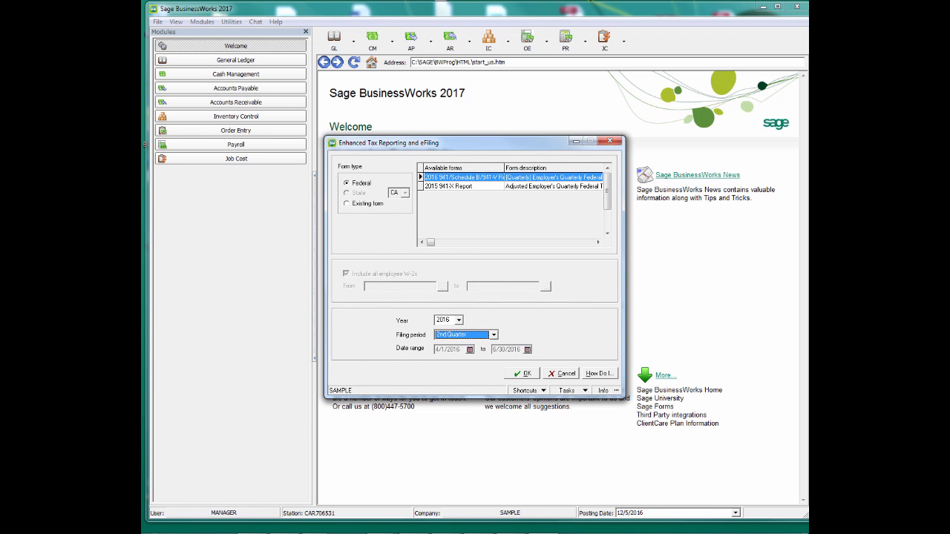
left_click(521, 373)
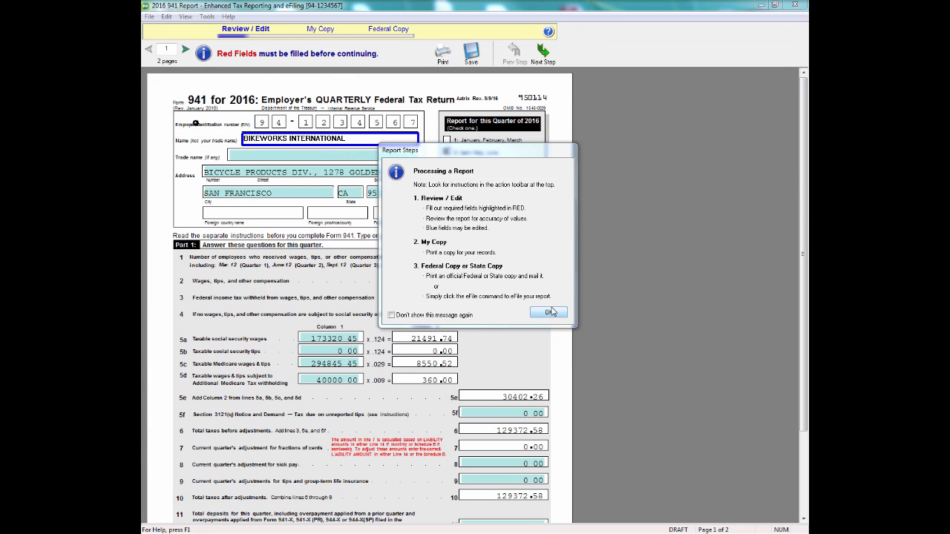
Dismiss the report messages and examine the wages, tips and other compensation on line 2 of page 1.
left_click(549, 312)
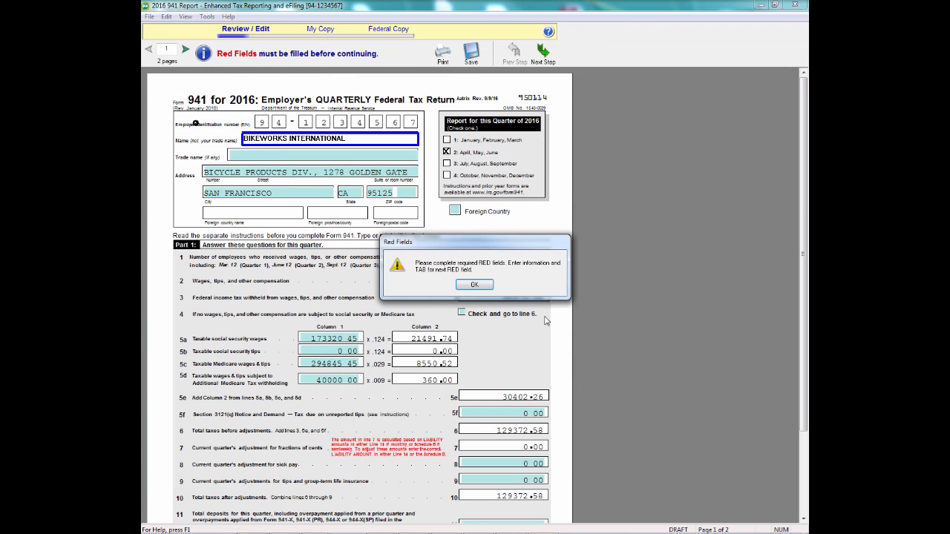
left_click(474, 285)
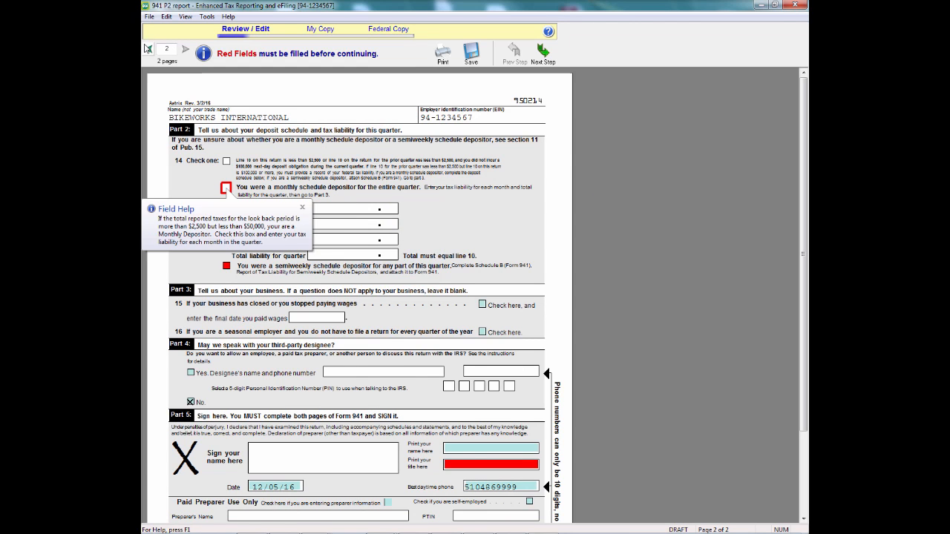
scroll(799, 172, "down", 5)
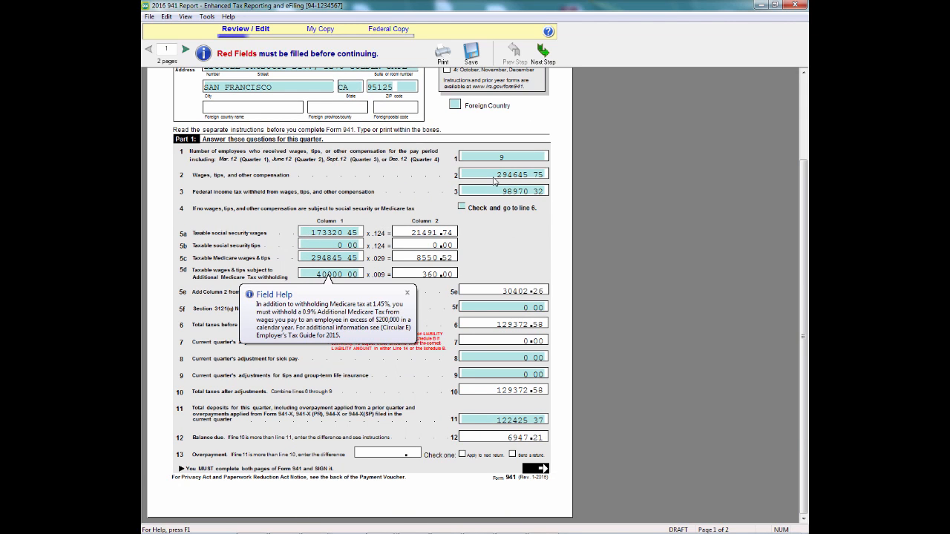
mouse_move(495, 177)
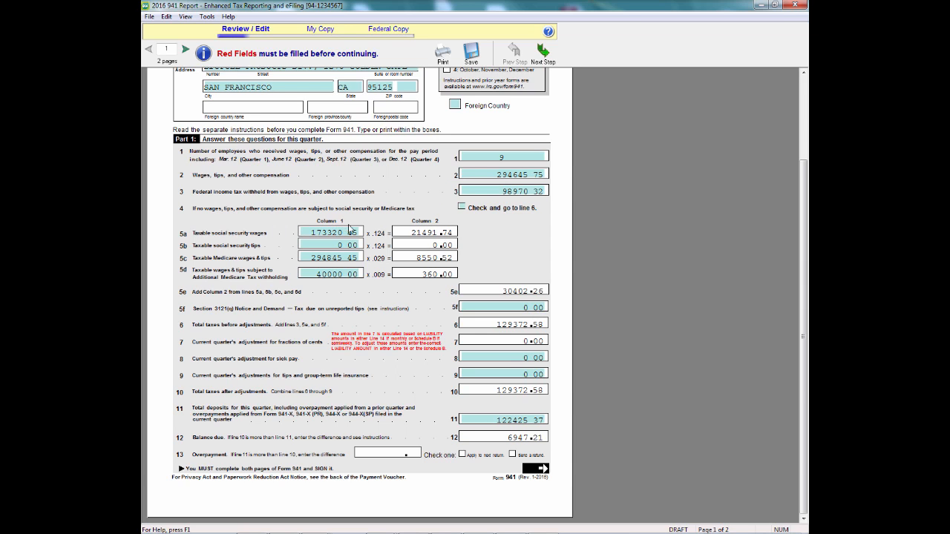
Review the field help for social security wages and tips on lines 5a and 5b, and for lines 5d and 2.
mouse_move(350, 234)
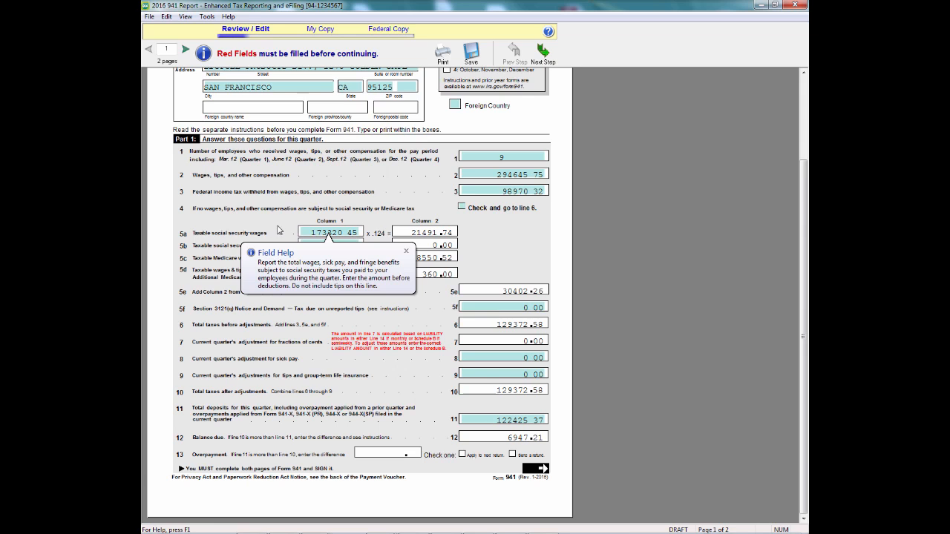
left_click(405, 252)
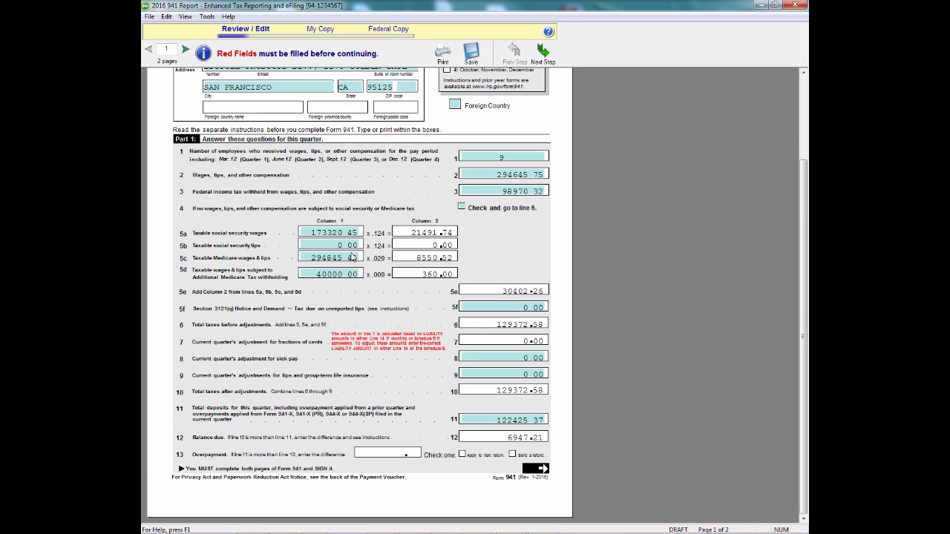
mouse_move(331, 237)
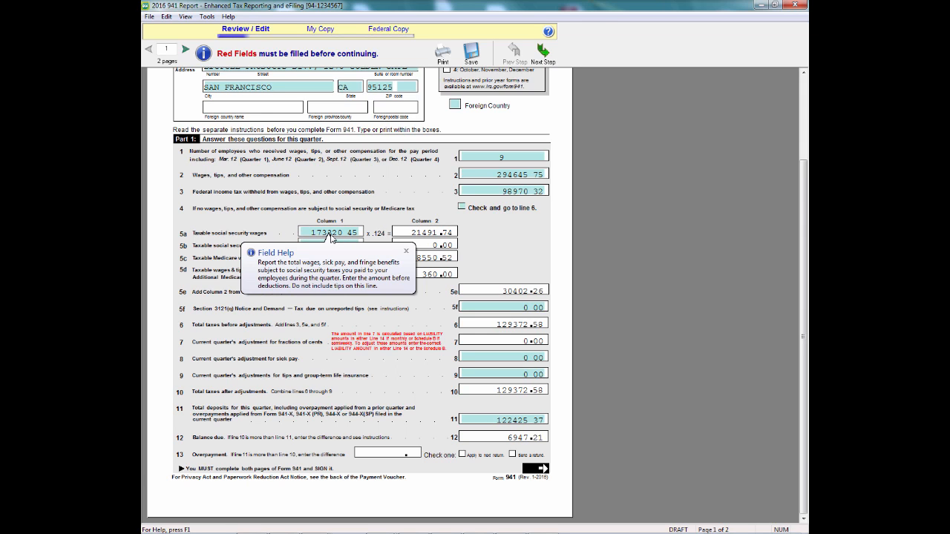
left_click(408, 256)
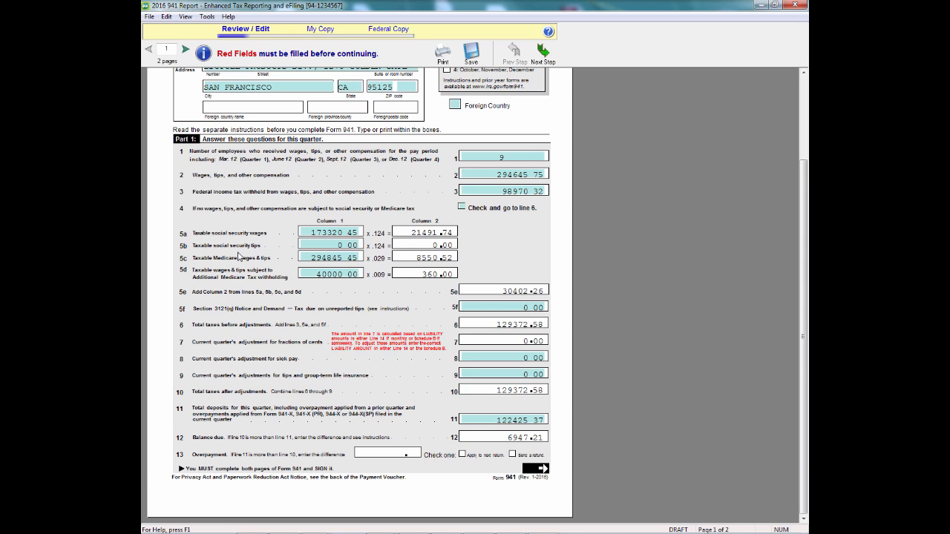
mouse_move(329, 246)
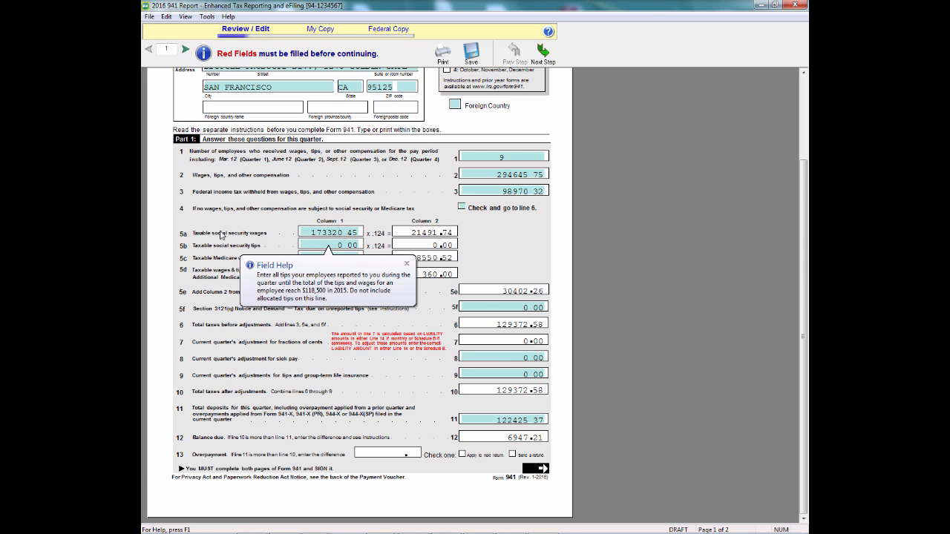
left_click(406, 264)
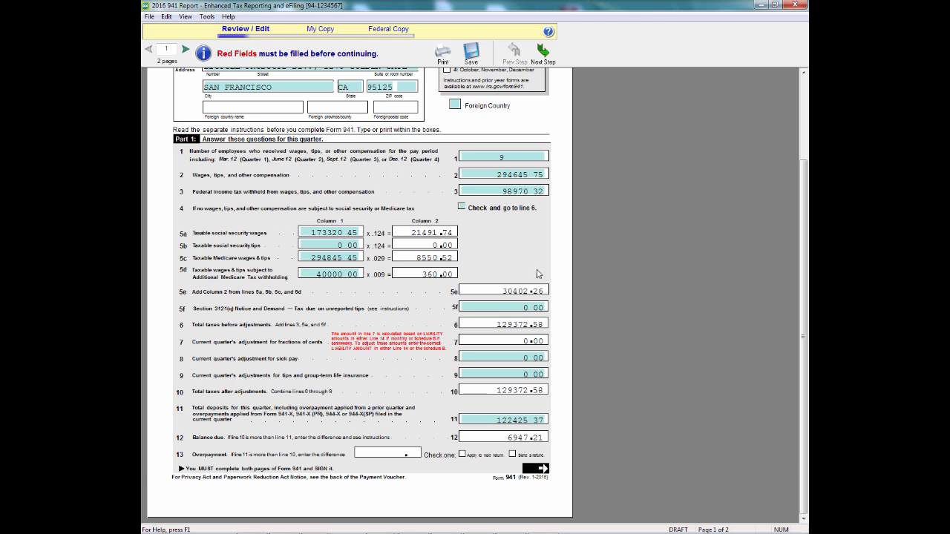
right_click(329, 276)
right_click(524, 178)
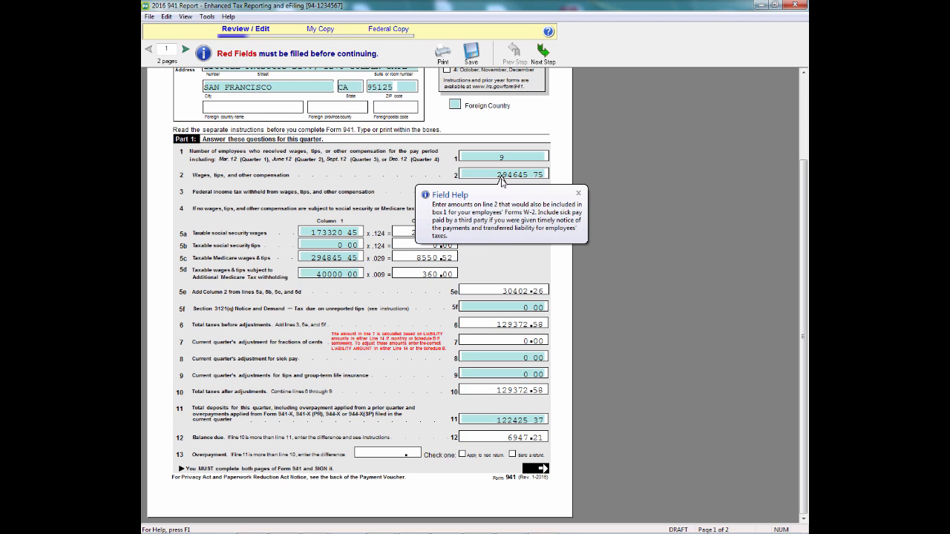
Close the line 2 field help, minimize the 941 report, and open the Payroll Custom Exports in Sage BusinessWorks.
left_click(578, 193)
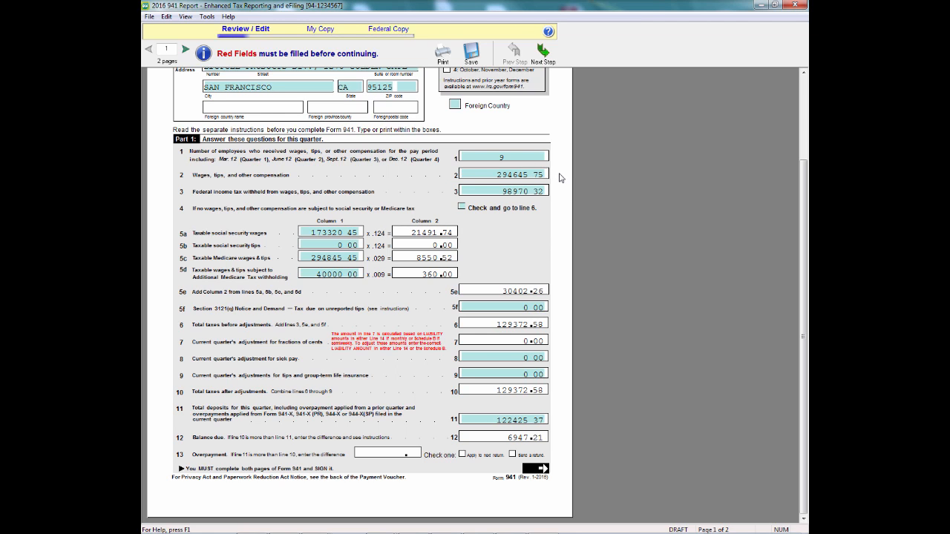
left_click(761, 6)
left_click(566, 39)
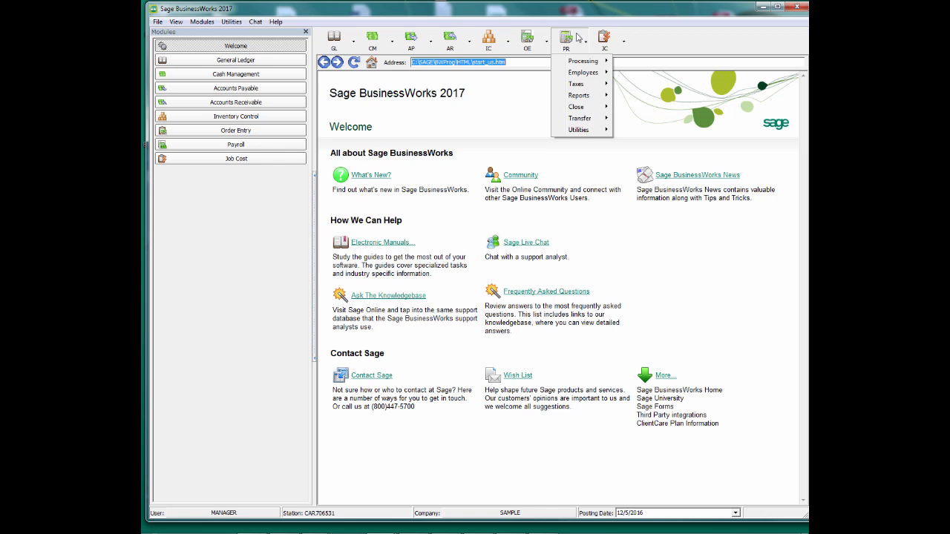
mouse_move(580, 121)
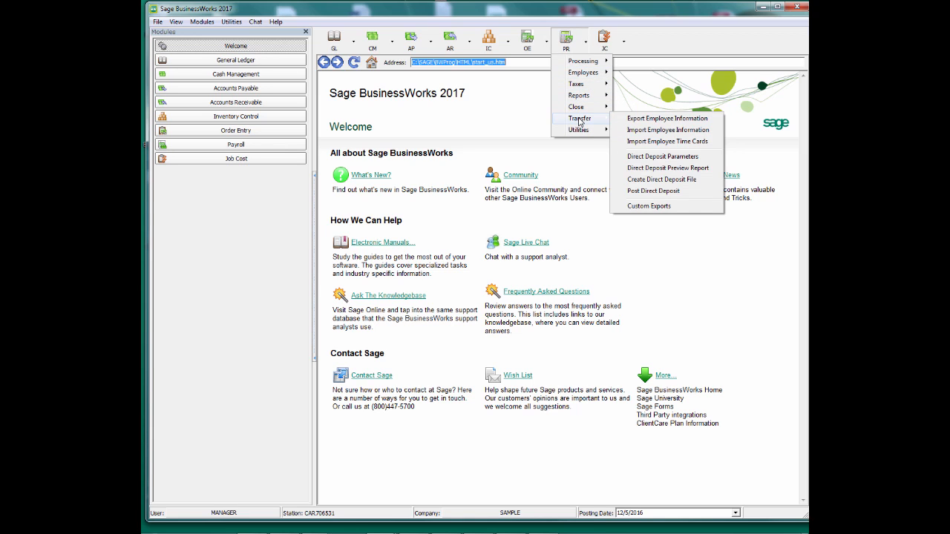
left_click(644, 206)
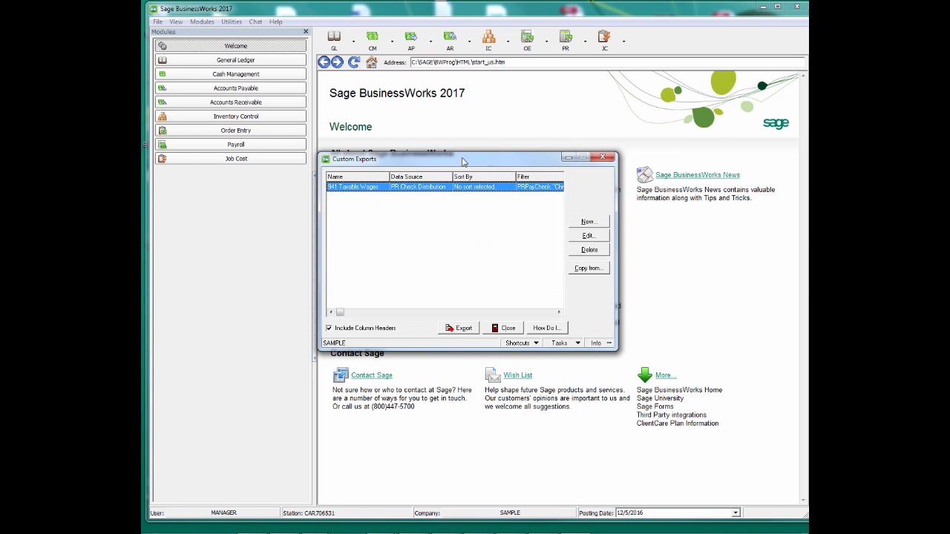
Create a new custom export template named "941 Reconciliation".
left_click(587, 224)
type("94")
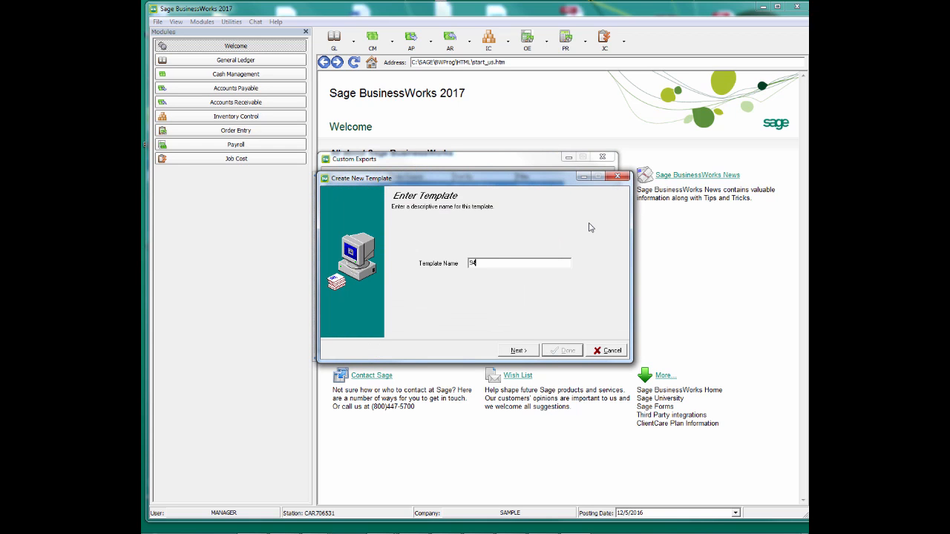
type("1 Wages")
key("BackSpace")
key("BackSpace")
key("BackSpace")
key("BackSpace")
key("BackSpace")
type("Reconciliation")
left_click(516, 352)
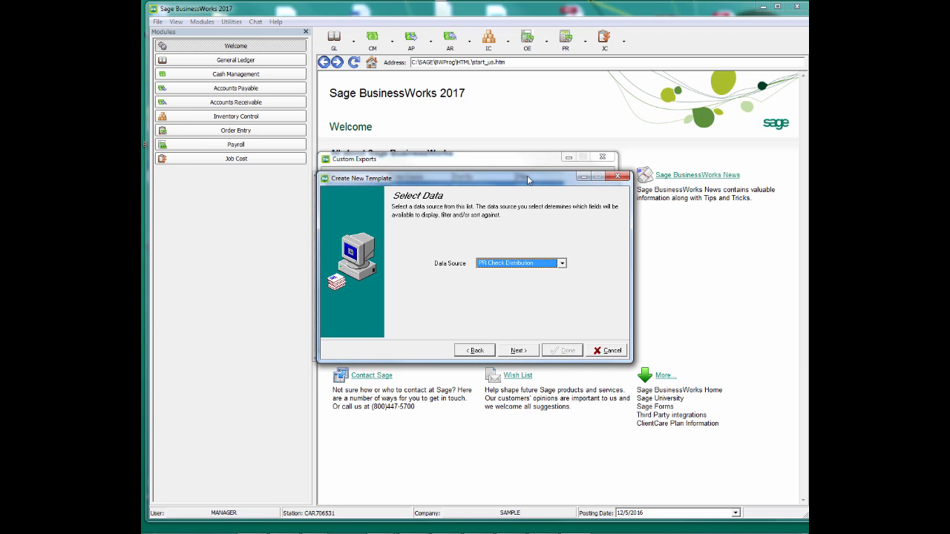
Use PR Check Distribution as the template's data source and continue to the field selection.
left_click(562, 265)
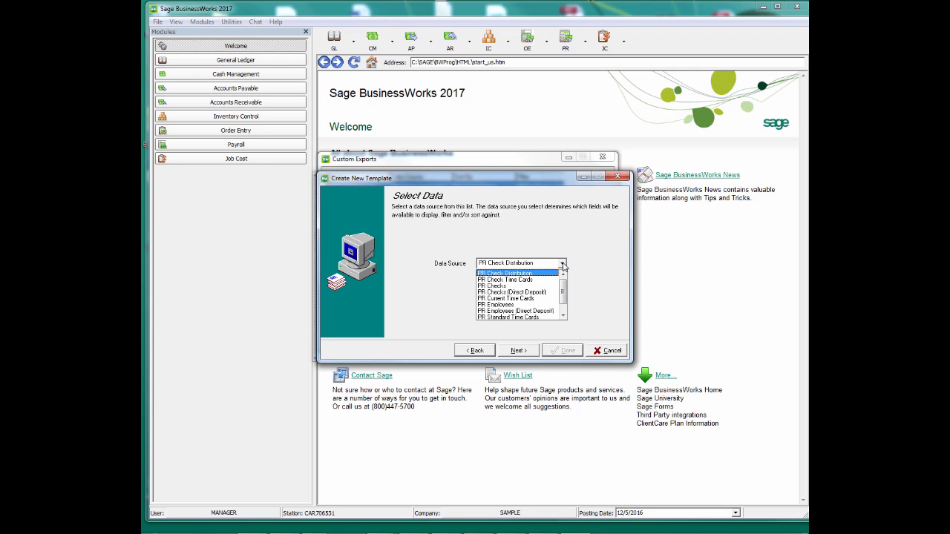
left_click(542, 276)
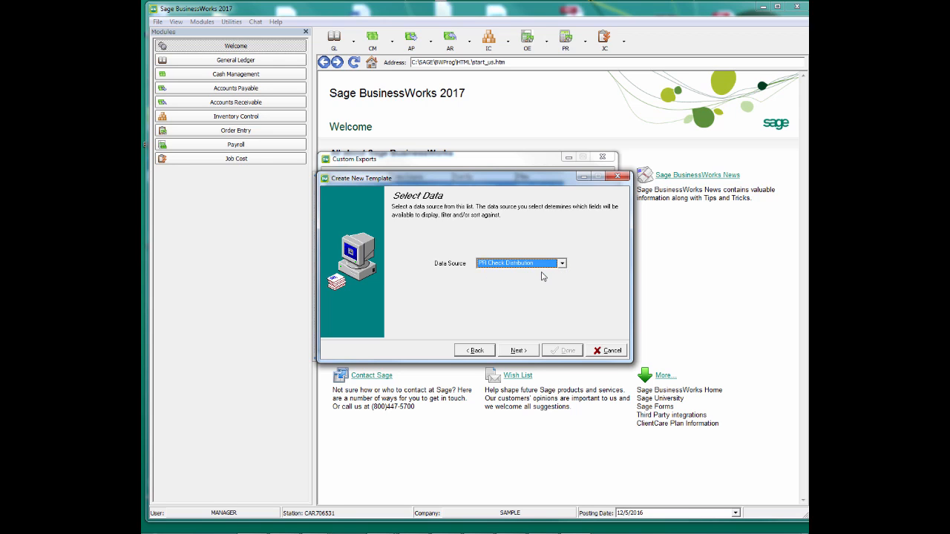
left_click(526, 352)
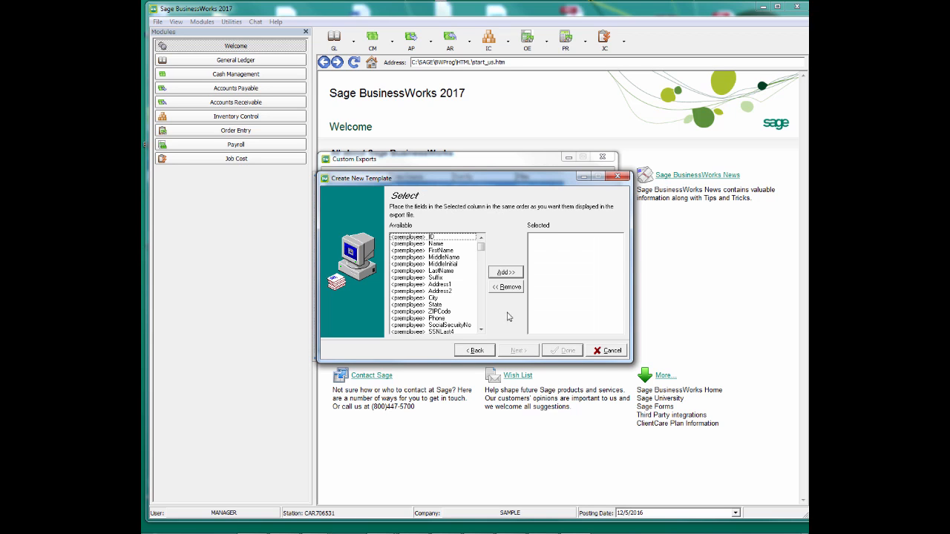
Add the employee ID and the paycheck CheckDate and GrossPay fields to the template's selected fields.
left_click(436, 237)
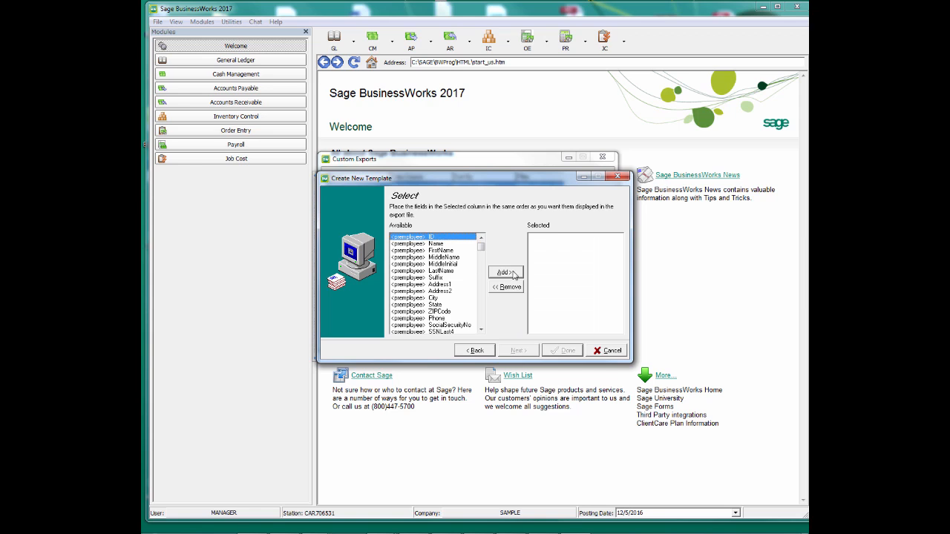
left_click(514, 273)
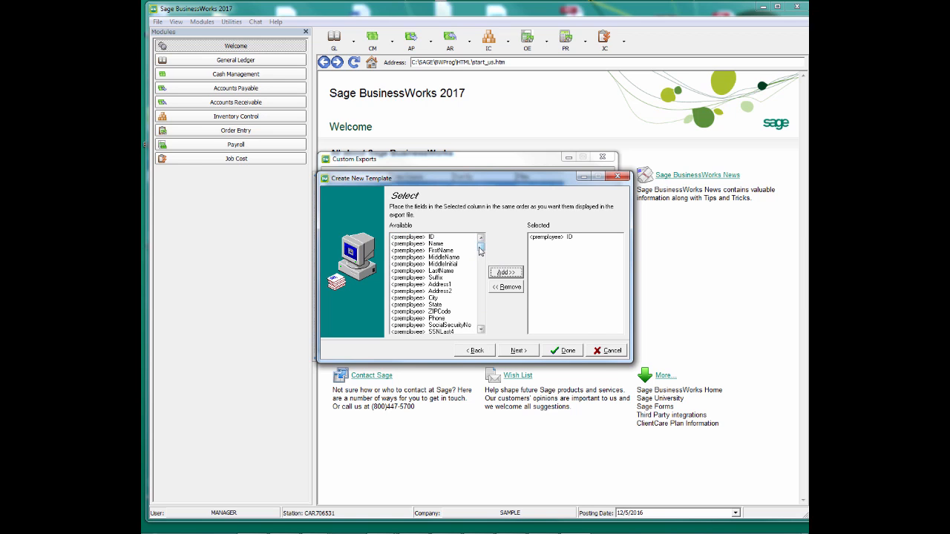
left_click(409, 278)
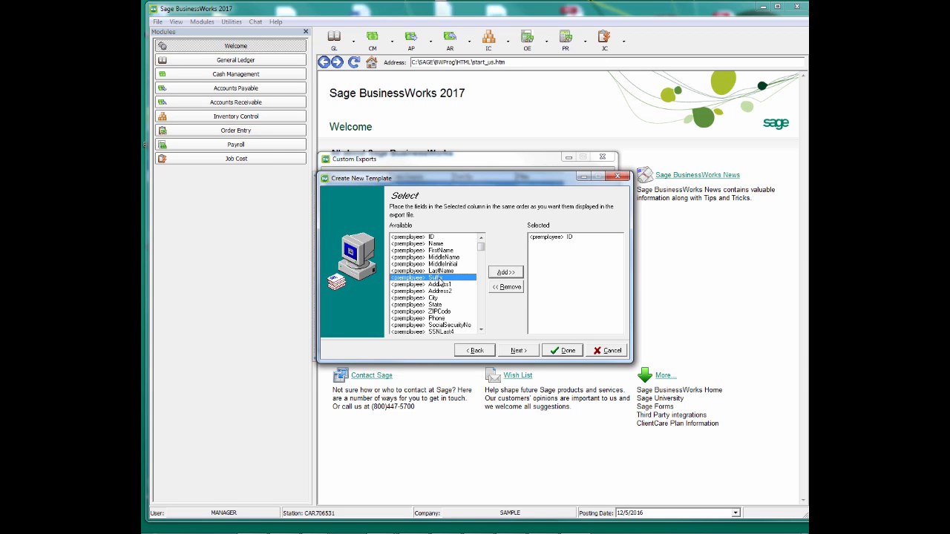
scroll(440, 283, "down", 10)
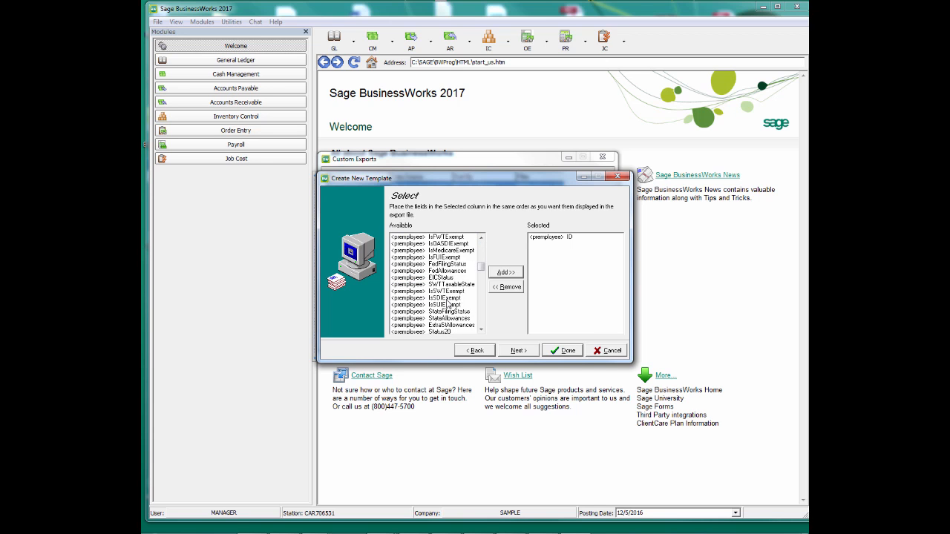
scroll(445, 301, "down", 10)
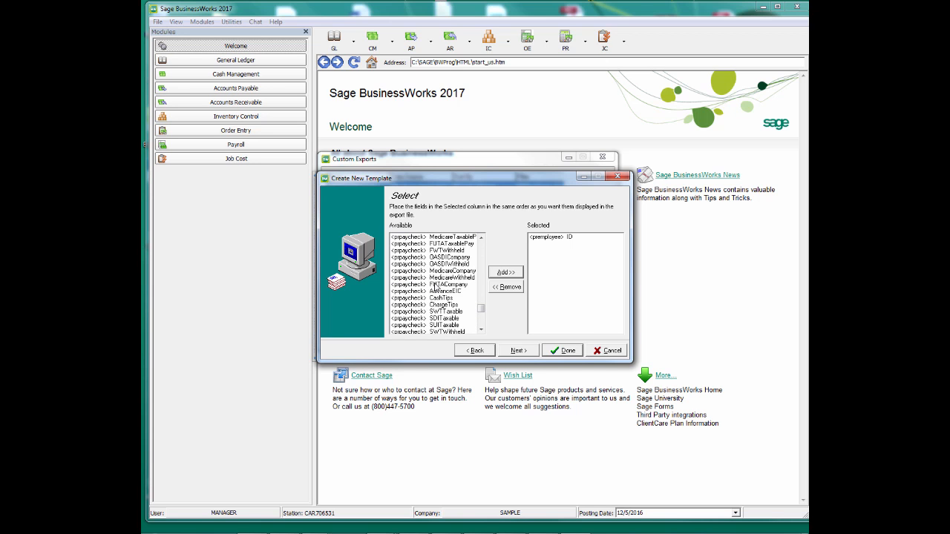
scroll(437, 286, "up", 2)
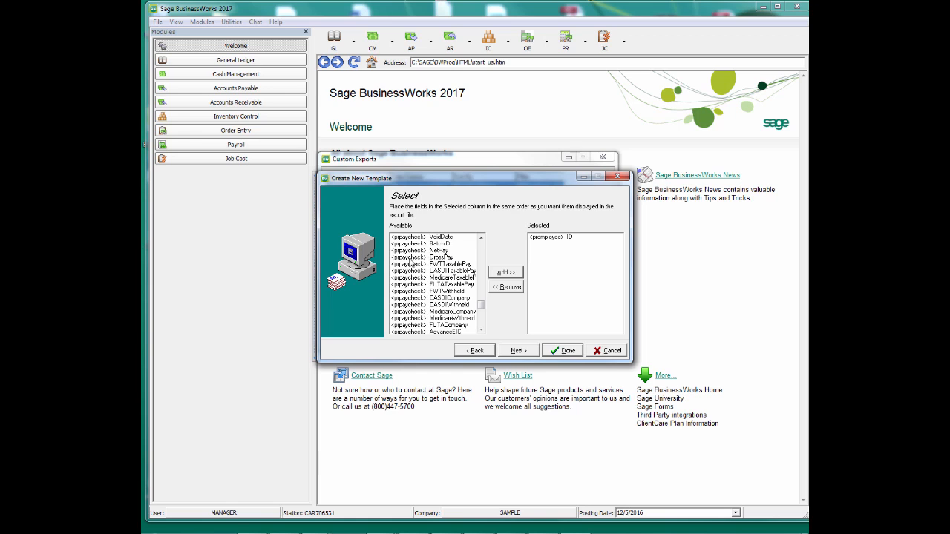
scroll(413, 260, "up", 2)
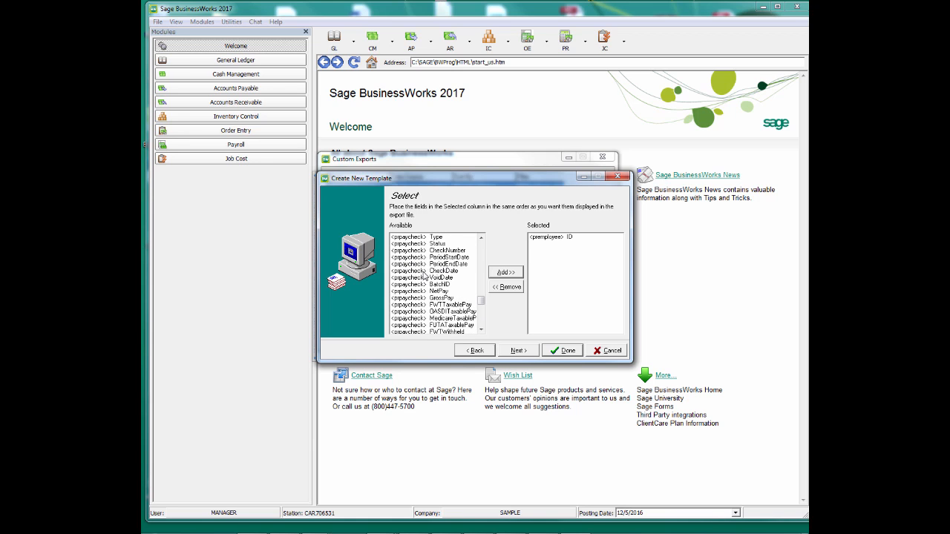
left_click(424, 271)
left_click(511, 274)
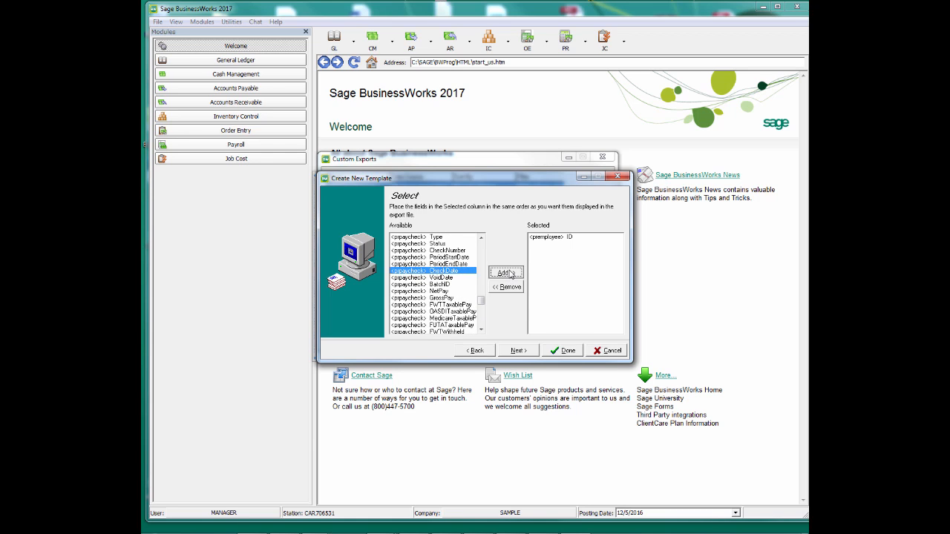
left_click(435, 298)
left_click(512, 273)
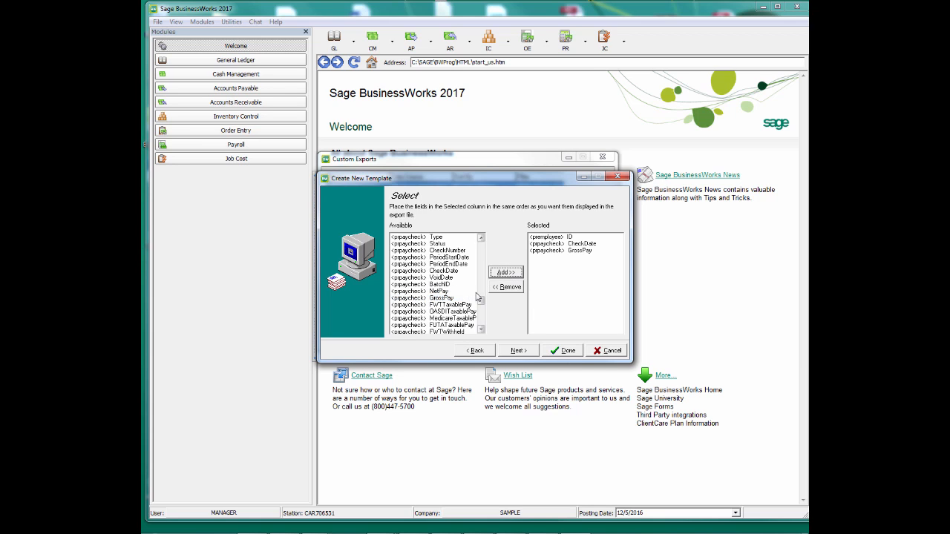
Add the paycheck fields FWTTaxablePay, OASDITaxablePay, MedicareTaxablePay and FWTWithheld to the selected fields.
left_click(462, 305)
left_click(508, 274)
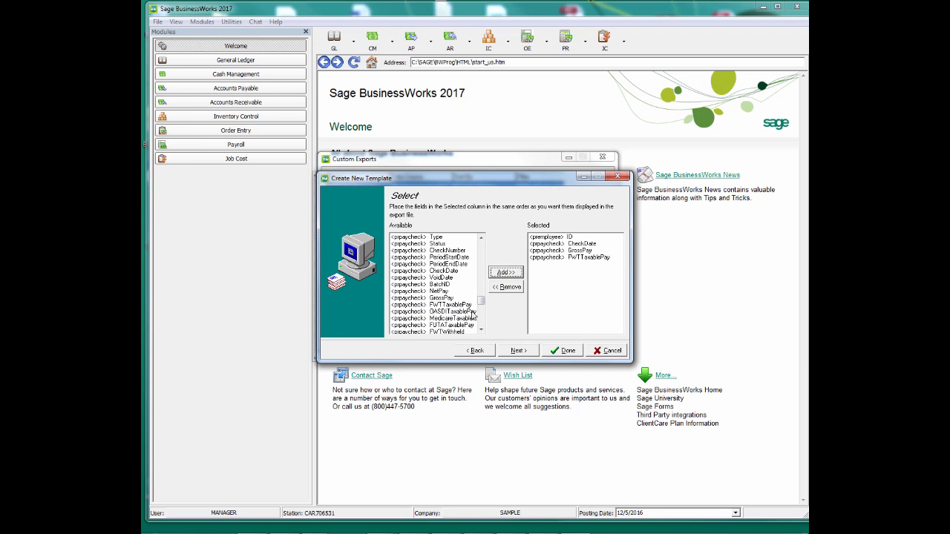
left_click(468, 312)
left_click(510, 273)
left_click(458, 318)
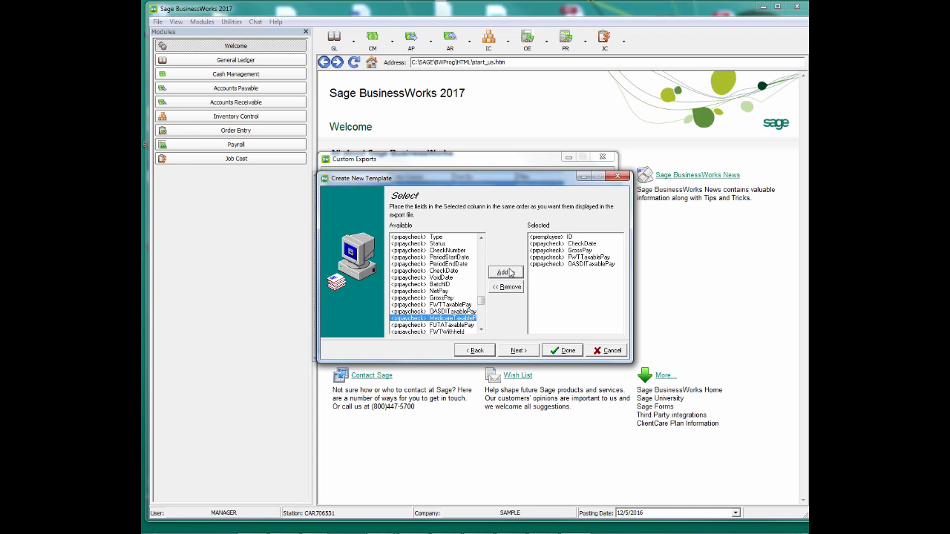
left_click(510, 274)
scroll(447, 333, "down", 1)
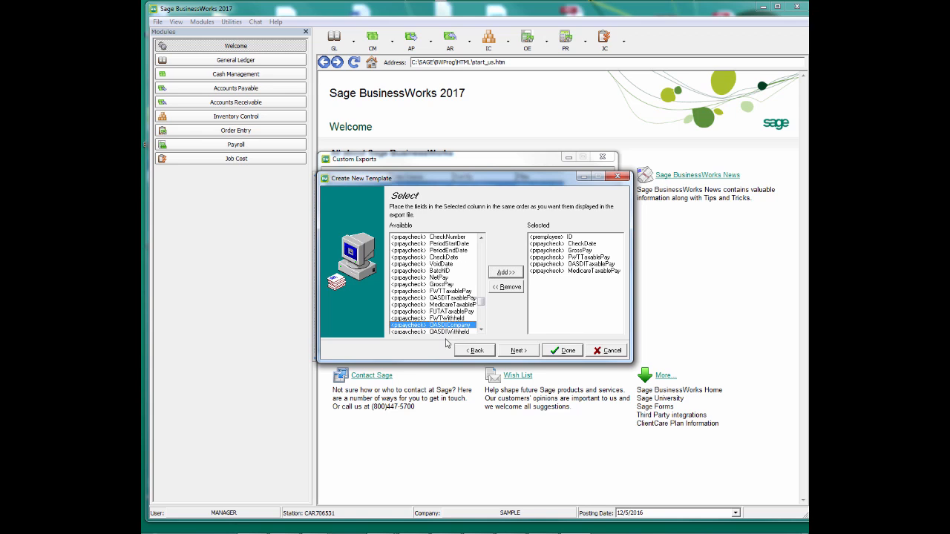
left_click(448, 319)
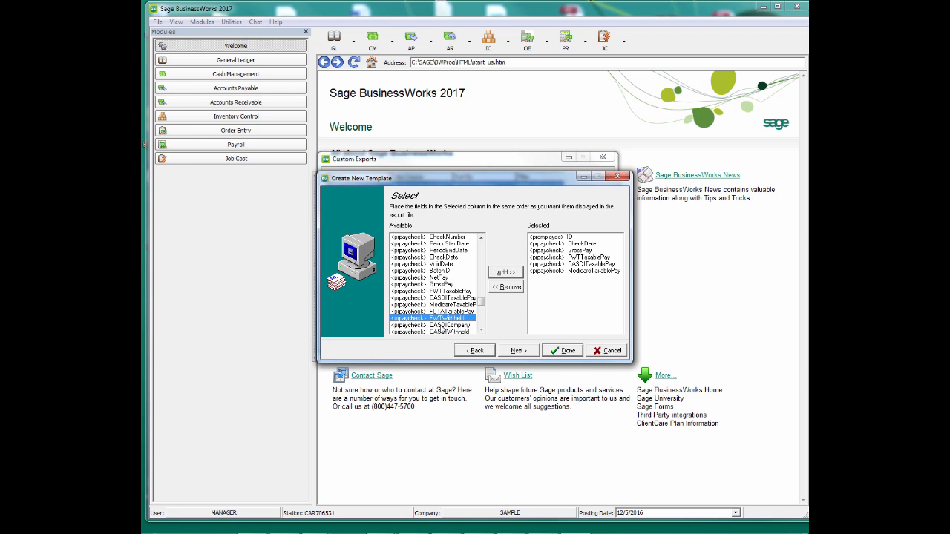
left_click(504, 273)
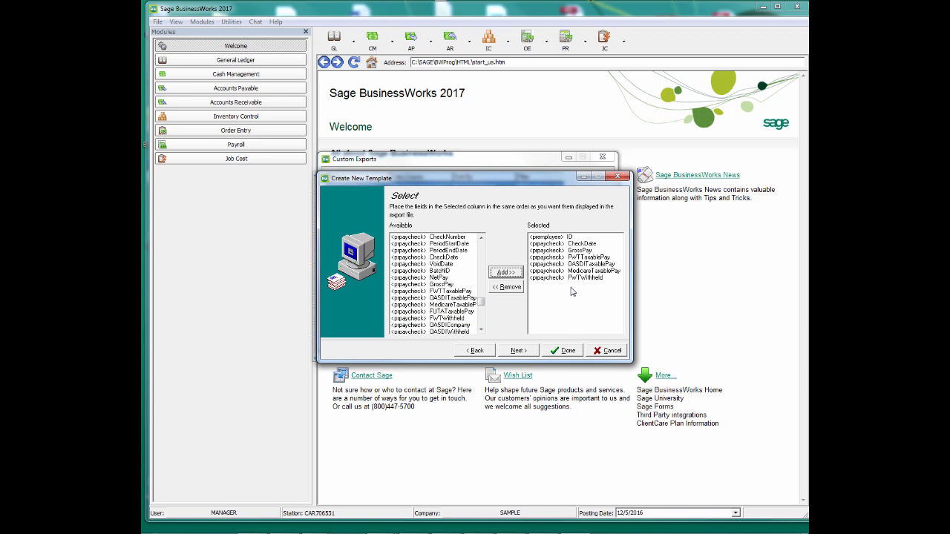
Leave the export's primary sort set to None and continue to the filter conditions.
left_click(518, 350)
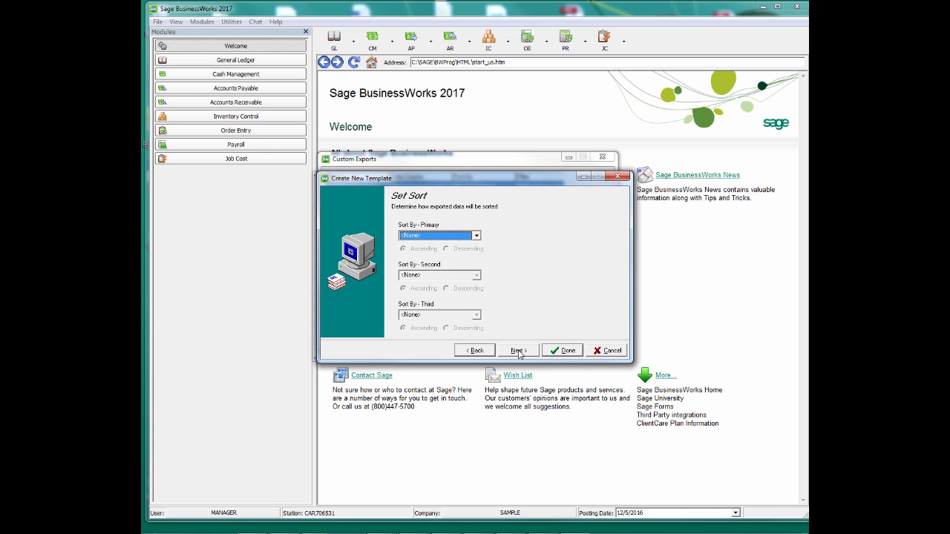
left_click(476, 237)
left_click(476, 237)
left_click(520, 352)
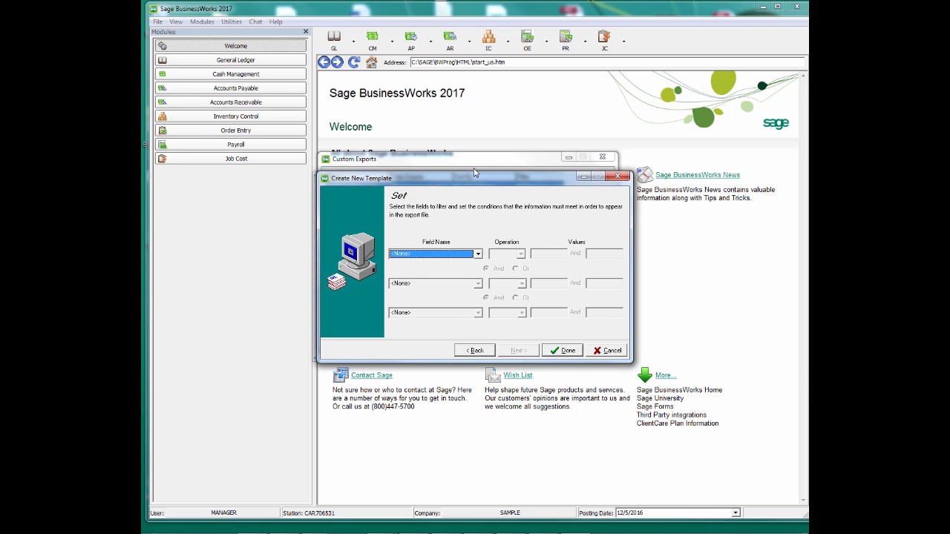
Filter the export to paycheck CheckDate values between 4/1/2016 and 6/30/2016.
left_click(479, 254)
scroll(475, 280, "down", 8)
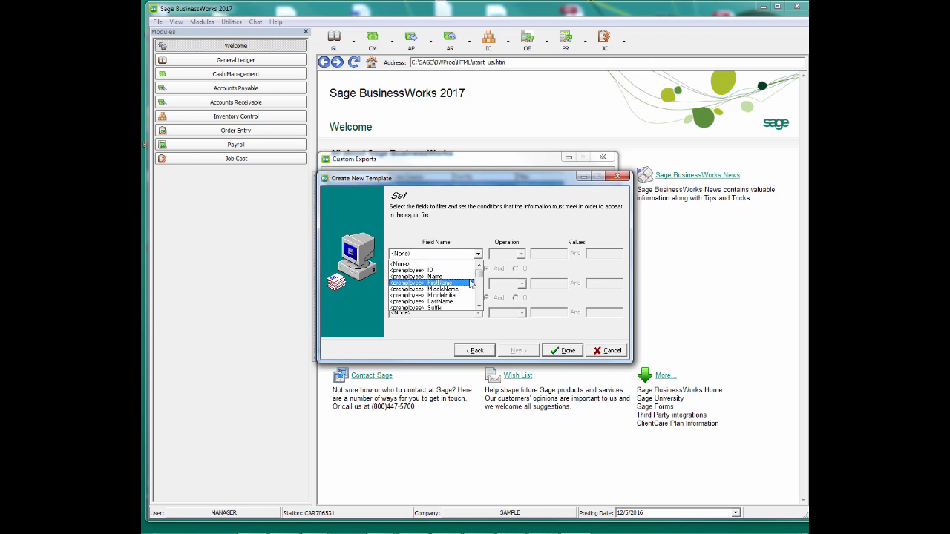
scroll(475, 286, "down", 6)
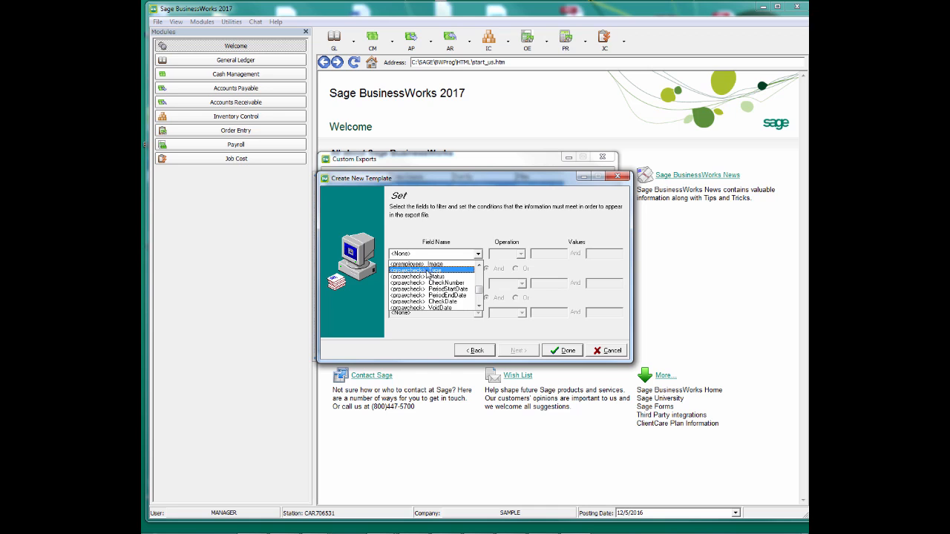
left_click(405, 306)
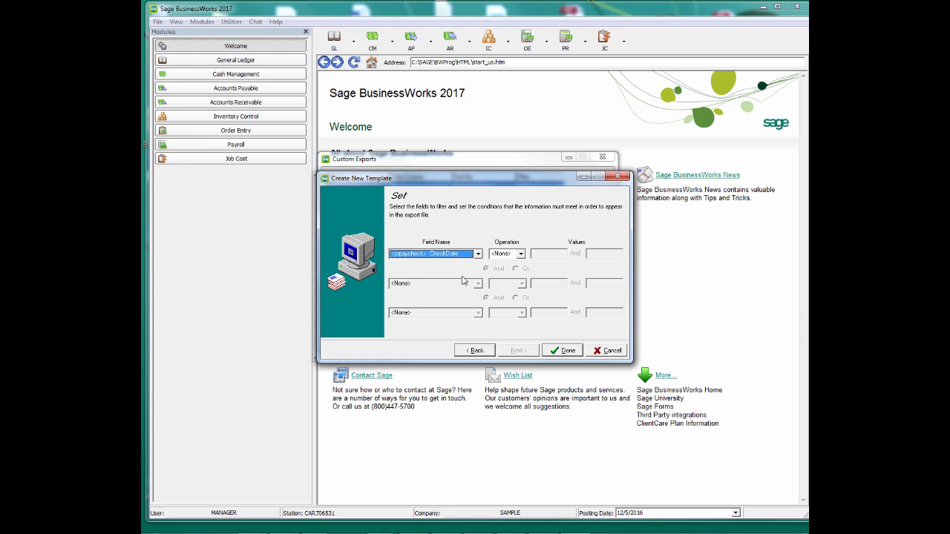
left_click(522, 253)
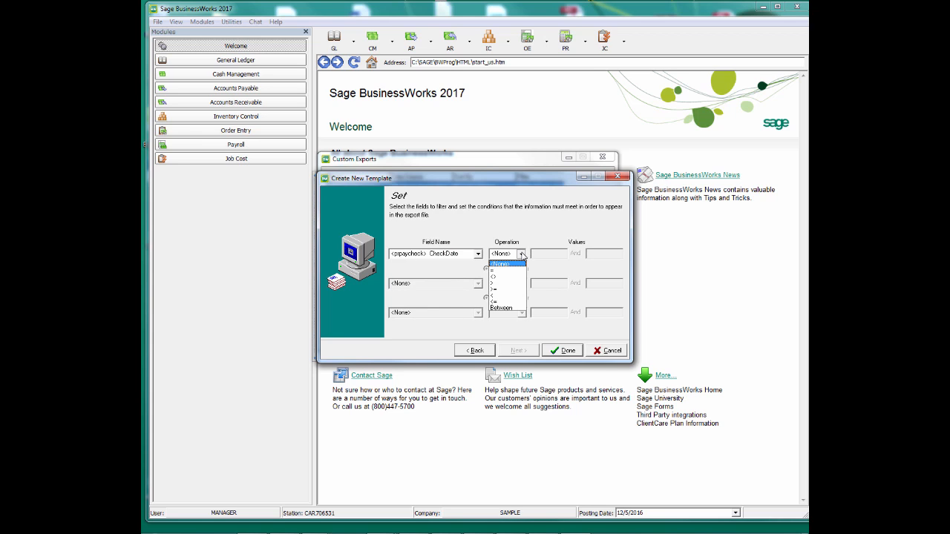
left_click(505, 308)
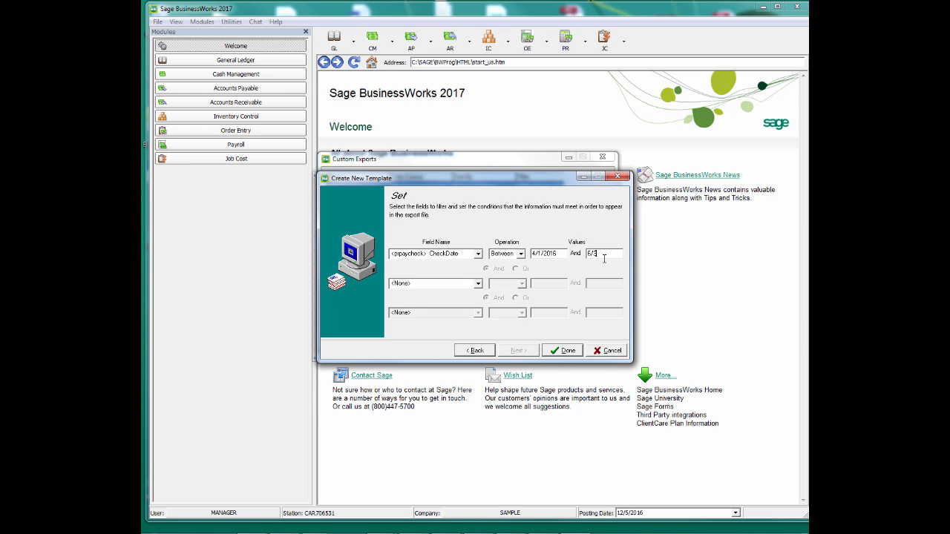
left_click(604, 256)
type("6/30/2016")
Add a second filter condition, joined with And, for paycheck VoidDate < 1/1/2000, and finish the template.
left_click(478, 284)
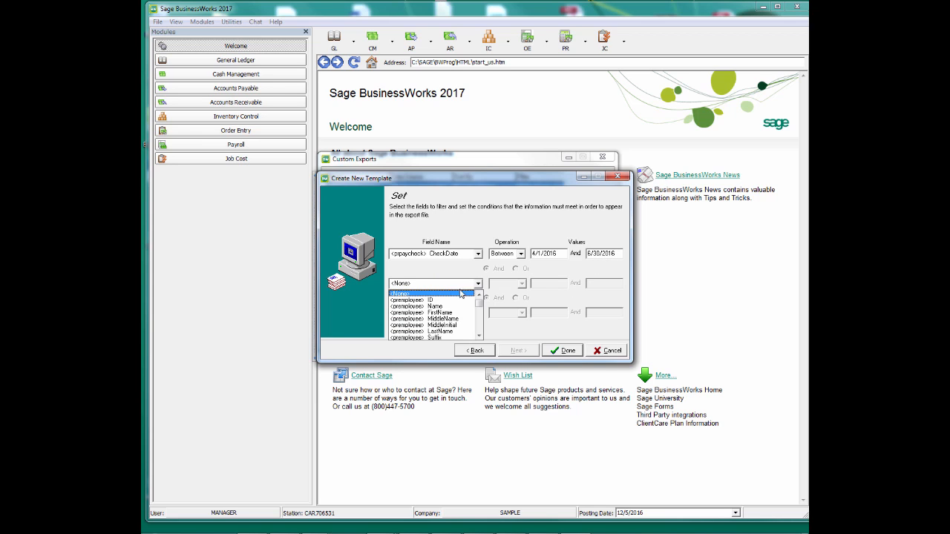
scroll(436, 306, "down", 5)
scroll(437, 306, "down", 8)
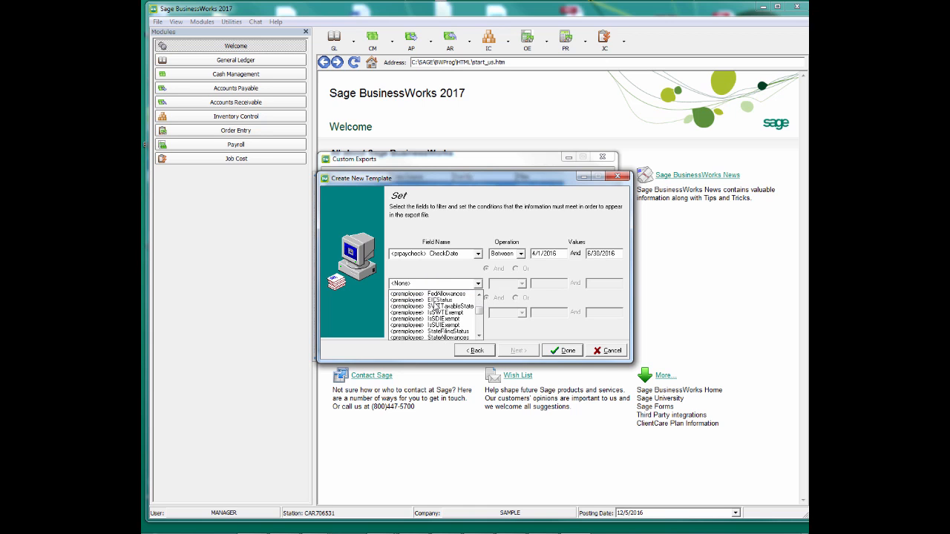
scroll(446, 336, "down", 4)
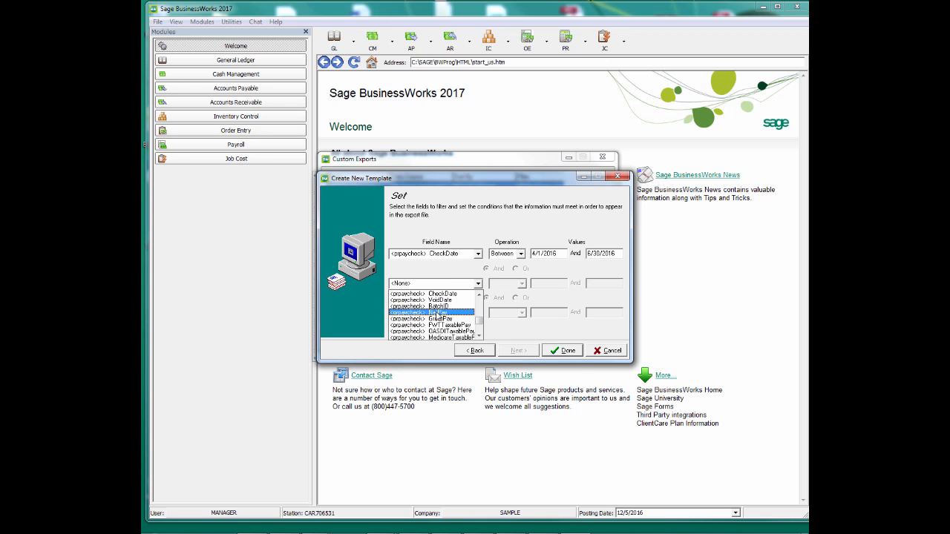
left_click(433, 300)
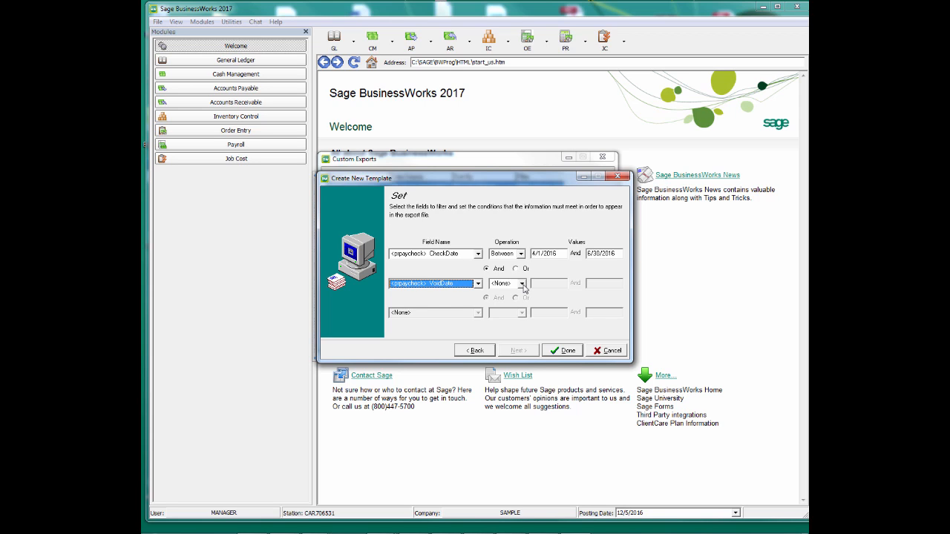
left_click(522, 284)
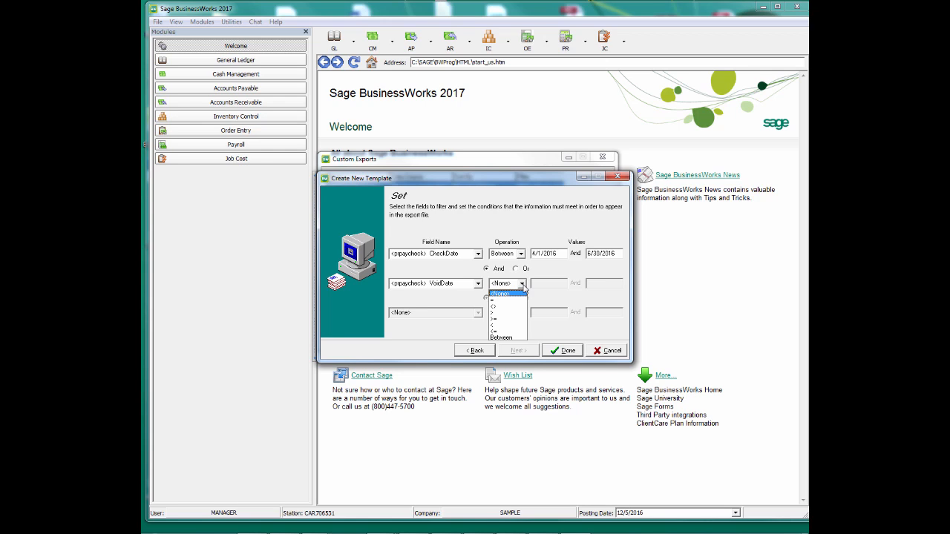
left_click(504, 327)
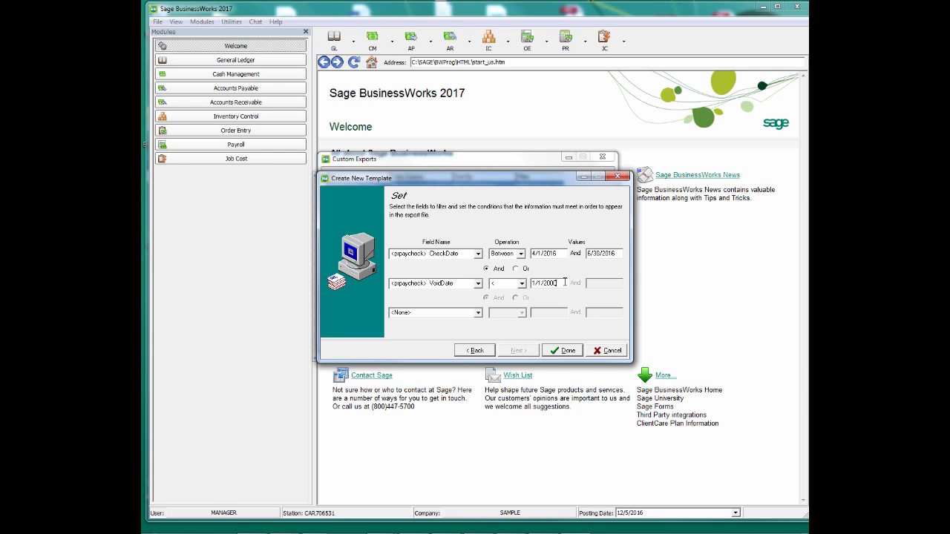
left_click_drag(542, 178, 540, 166)
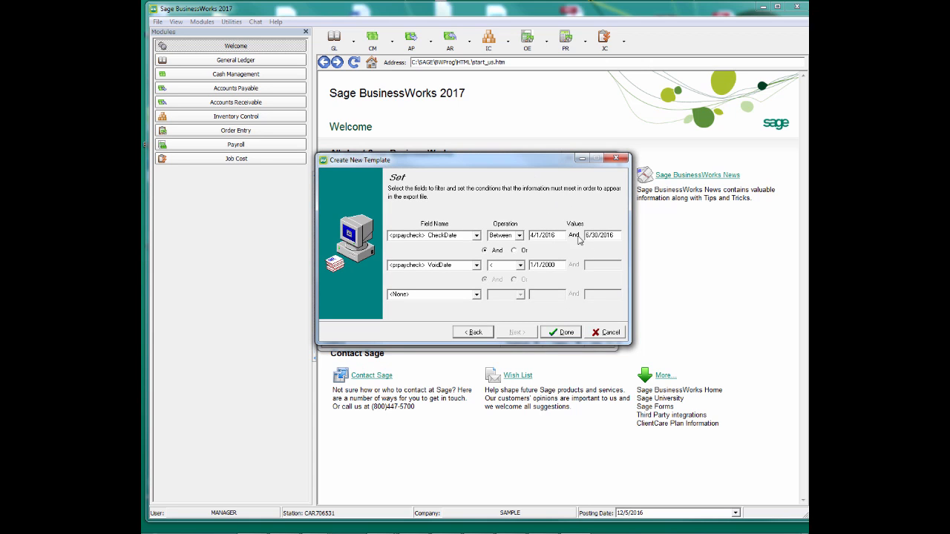
left_click(562, 333)
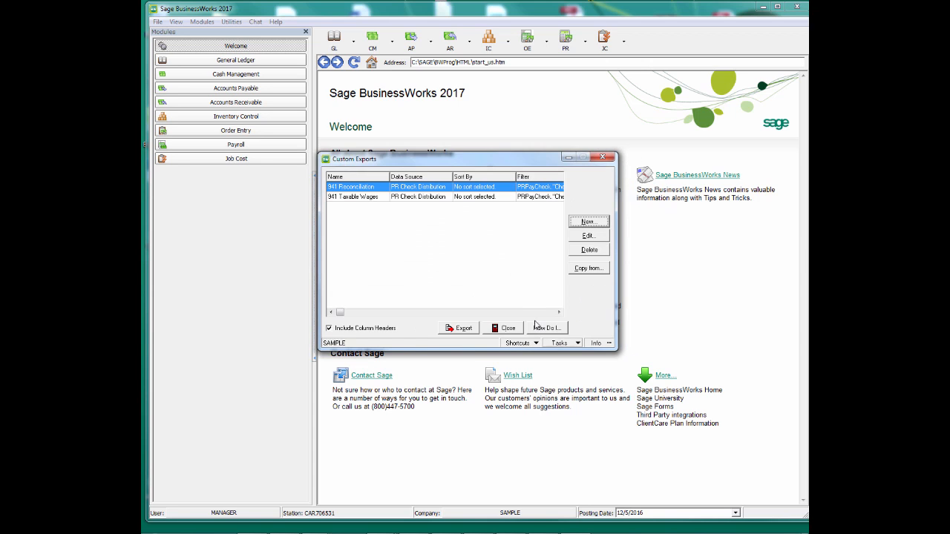
Export the 941 Reconciliation template in Microsoft Excel format, viewed on screen.
left_click(463, 328)
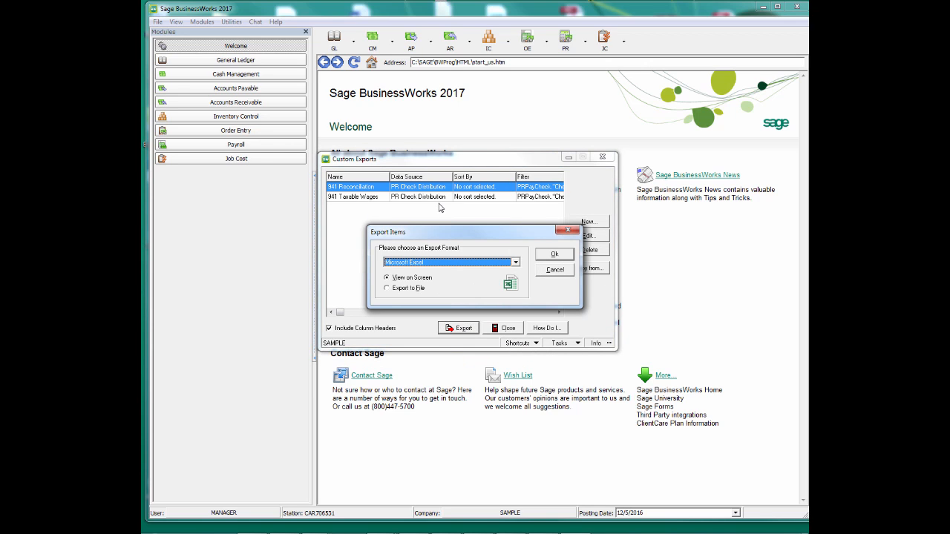
left_click_drag(455, 231, 451, 216)
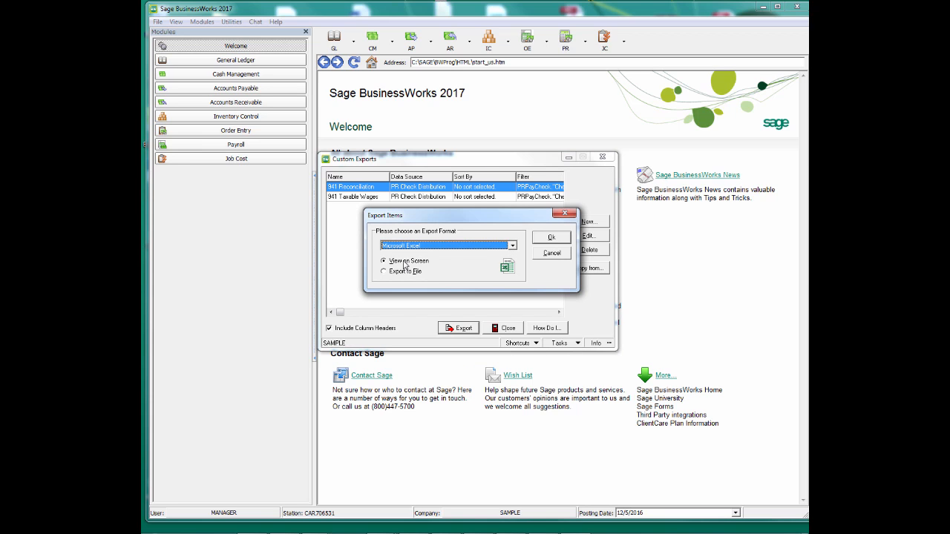
left_click(556, 237)
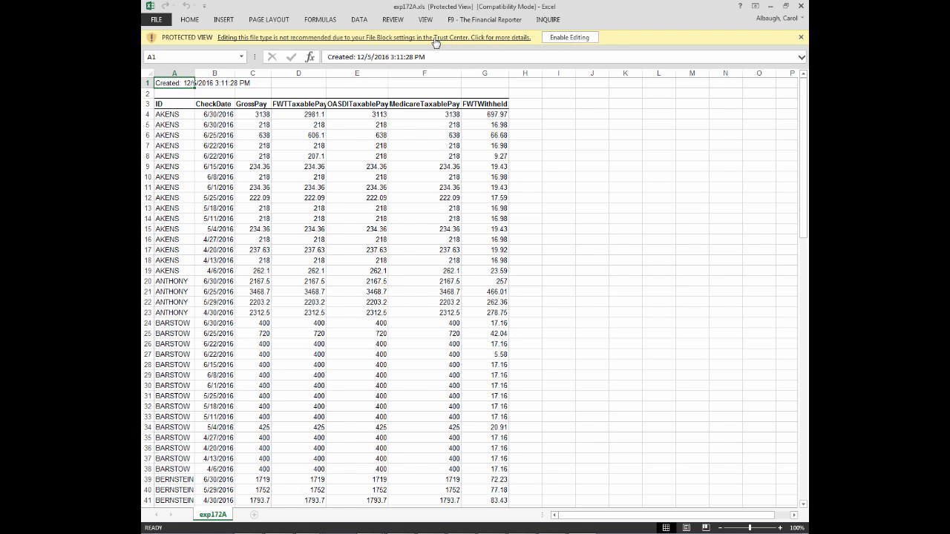
Copy the entire exported sheet from Protected View and paste it at cell A1 of a new blank workbook.
left_click(147, 71)
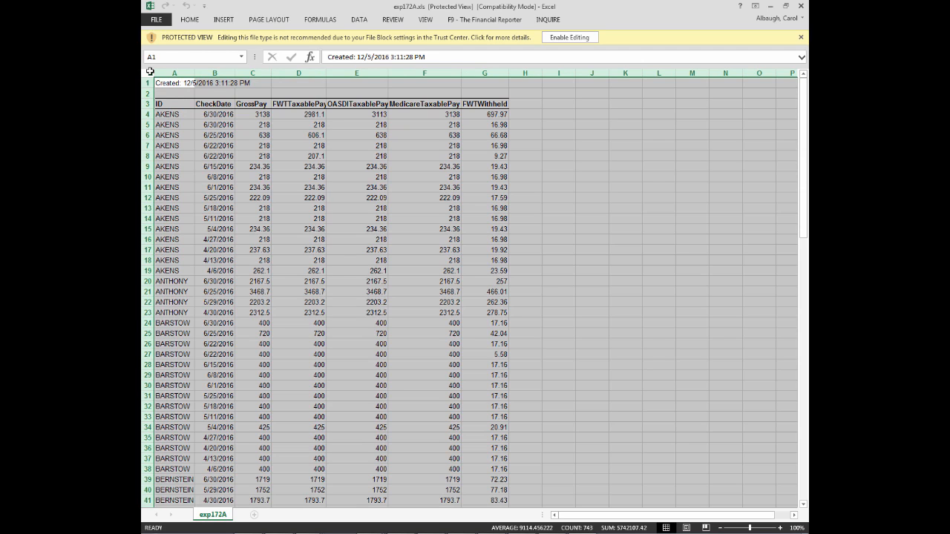
right_click(274, 131)
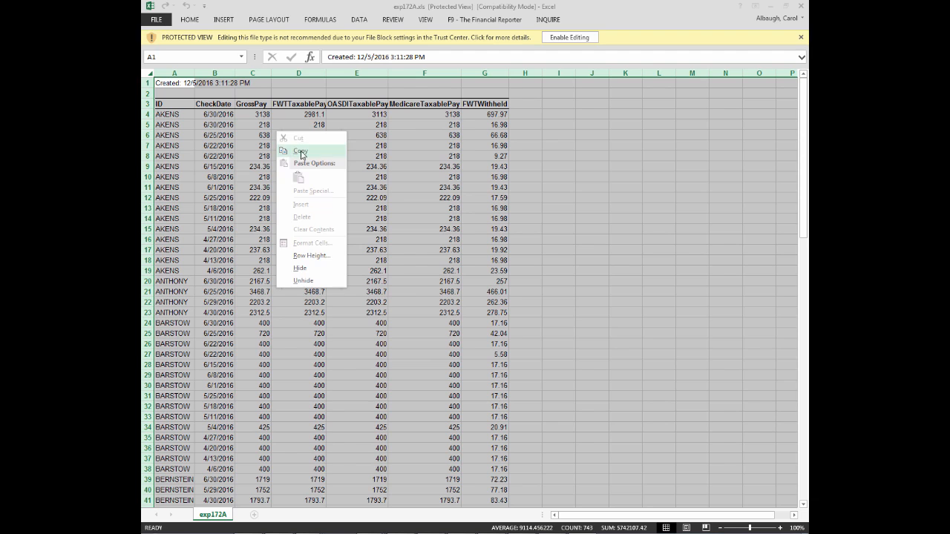
left_click(301, 151)
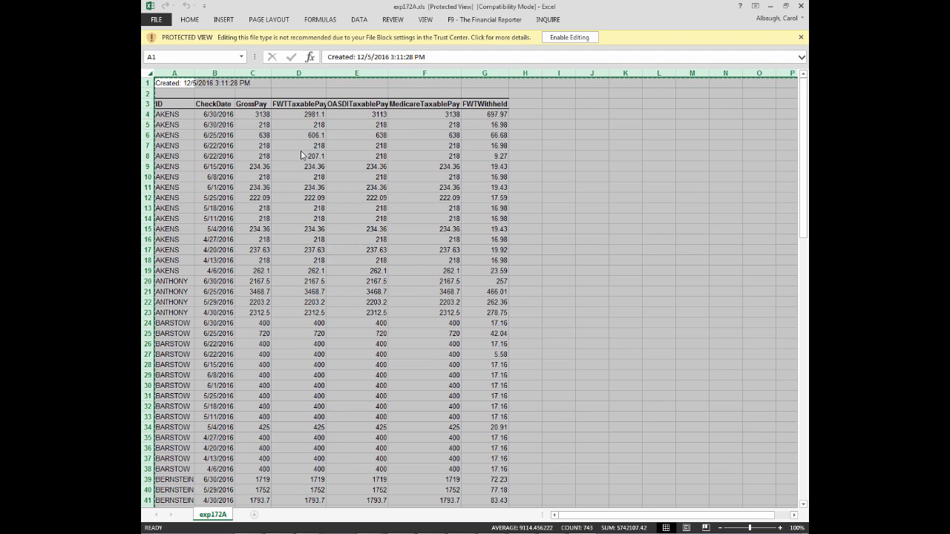
left_click(159, 21)
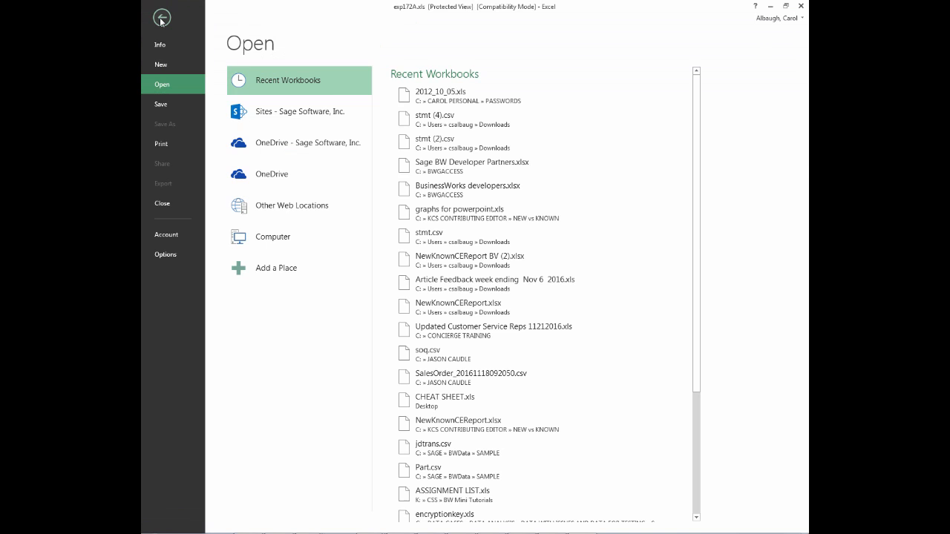
left_click(170, 65)
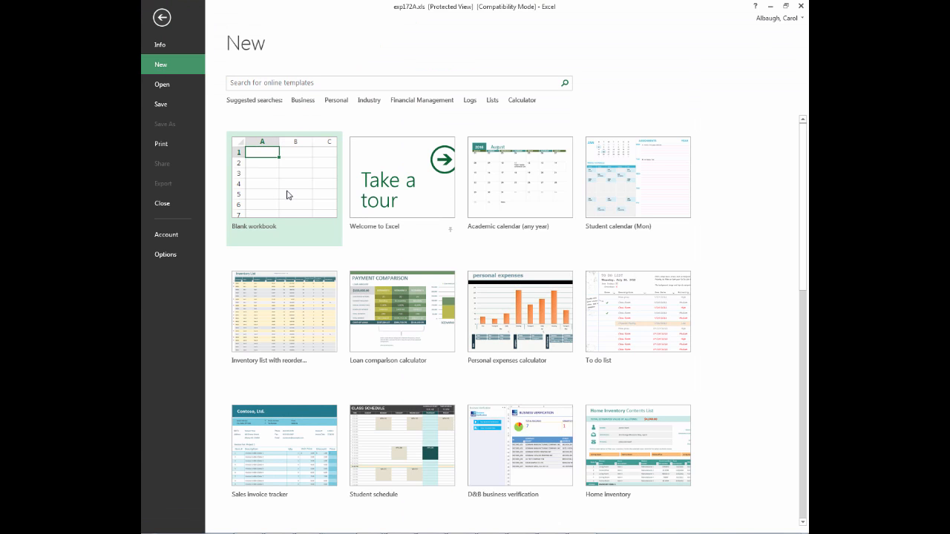
left_click(289, 194)
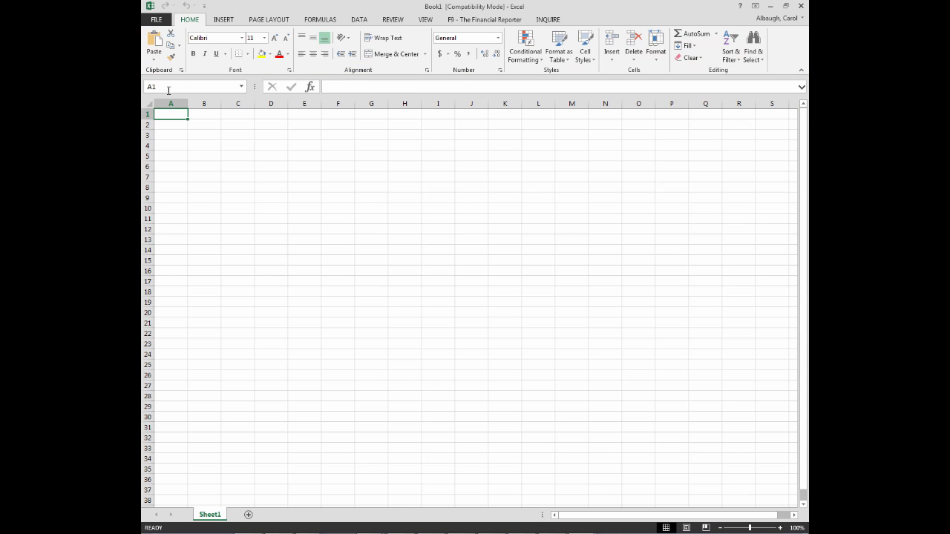
right_click(161, 113)
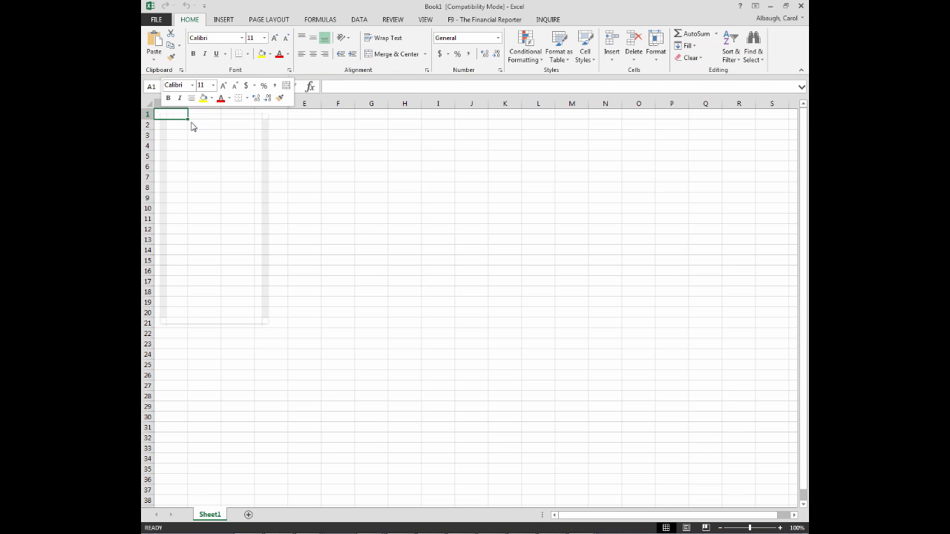
left_click(182, 159)
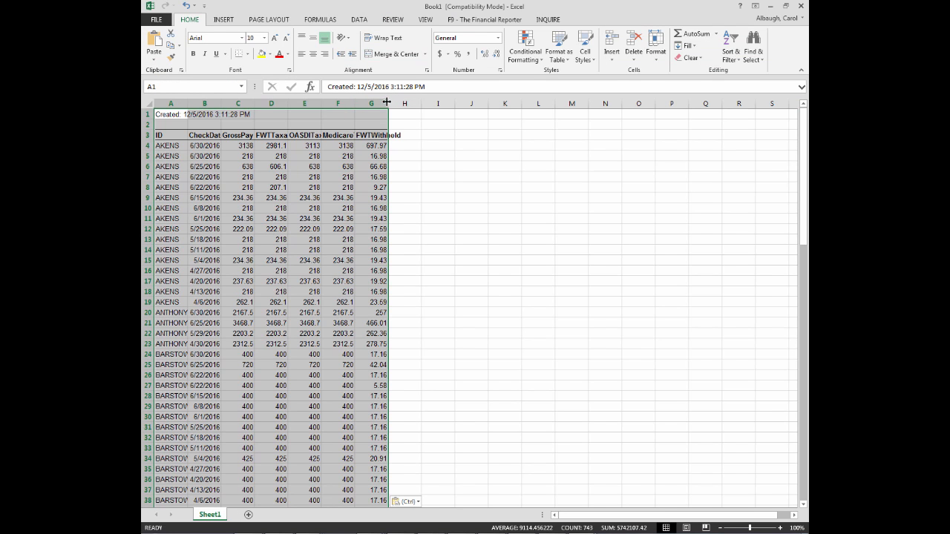
Widen the columns from CheckDate through FWTWithheld to show their full headings.
left_click_drag(388, 103, 441, 101)
double_click(356, 103)
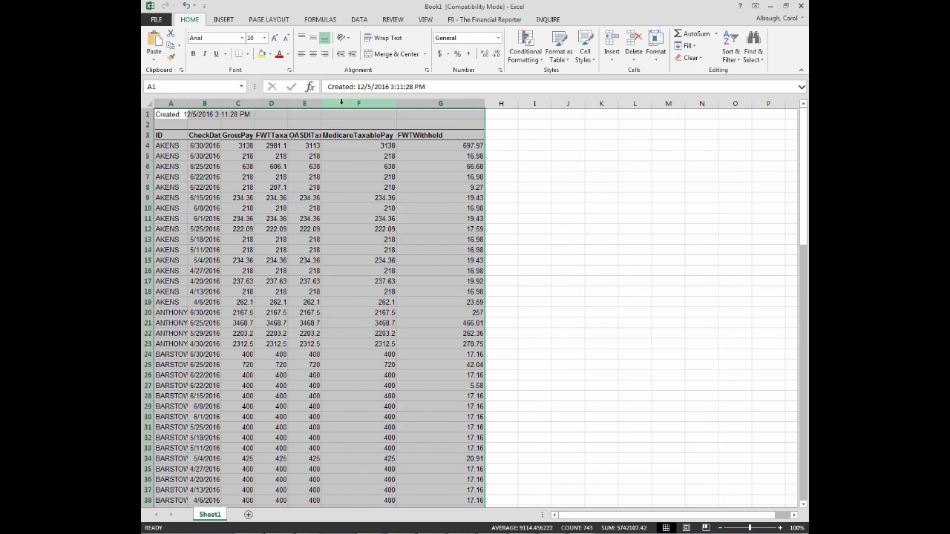
double_click(321, 103)
double_click(288, 103)
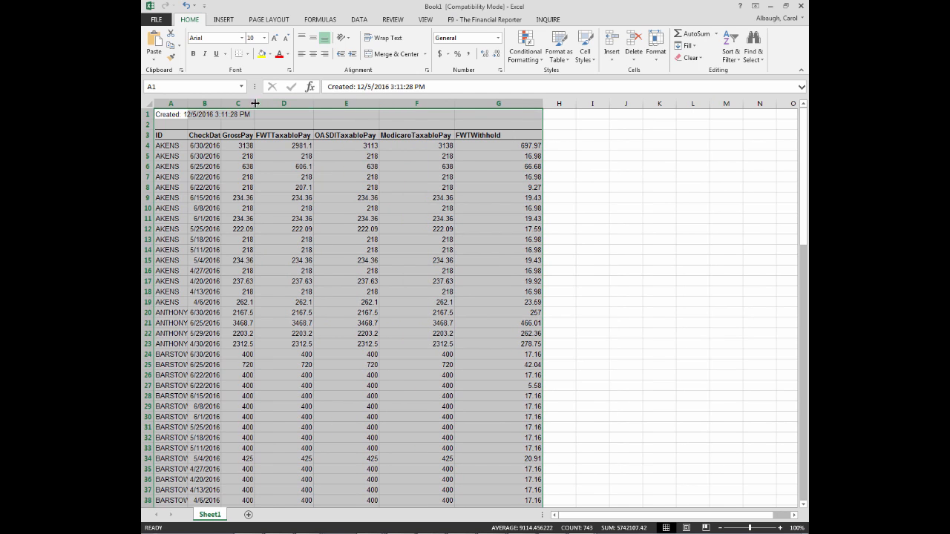
double_click(251, 103)
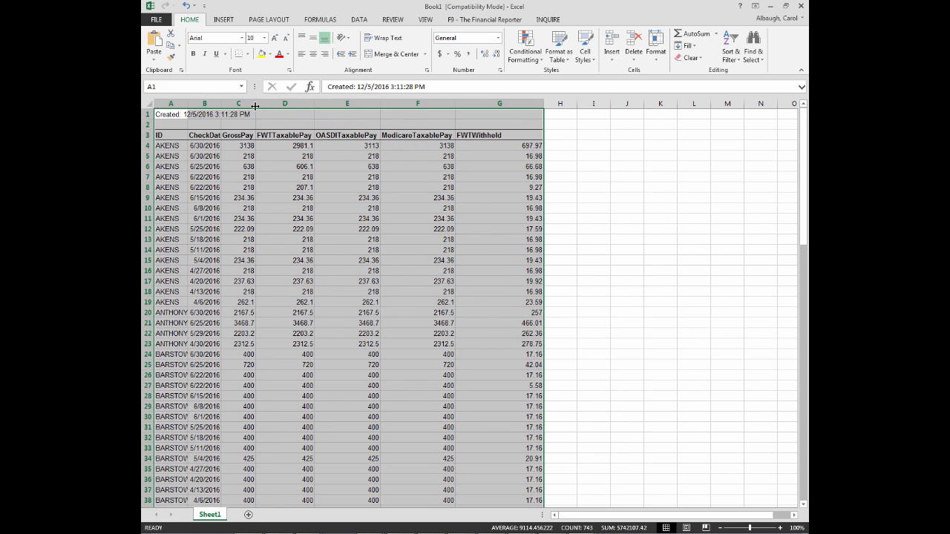
double_click(221, 104)
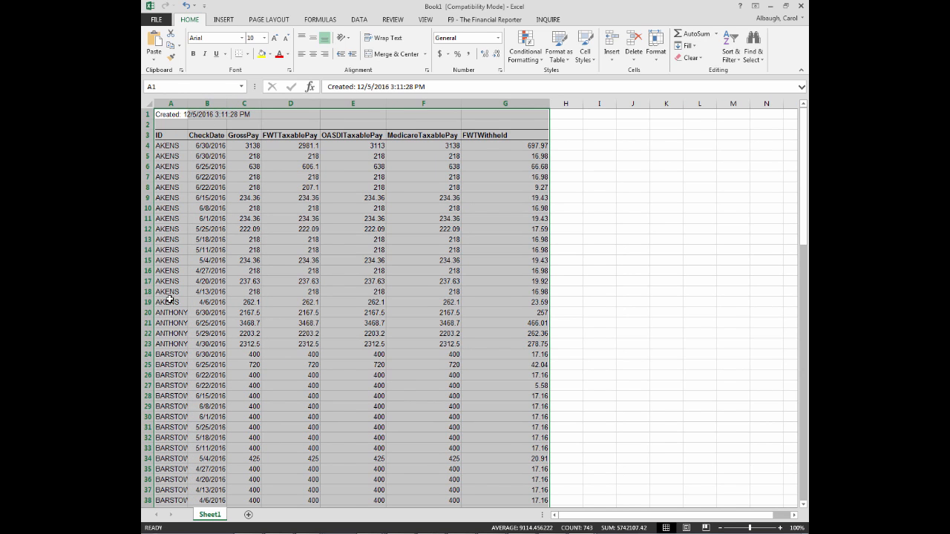
scroll(169, 298, "down", 2)
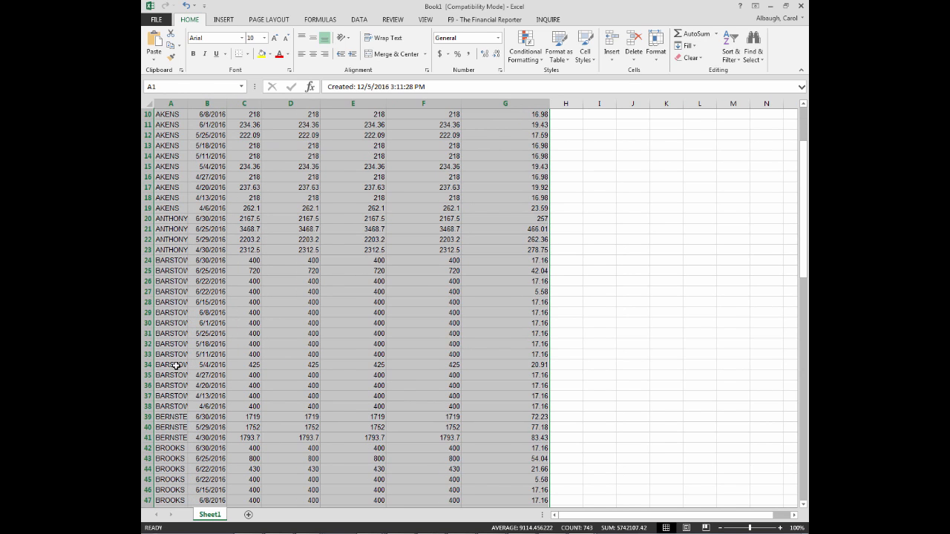
scroll(187, 331, "up", 2)
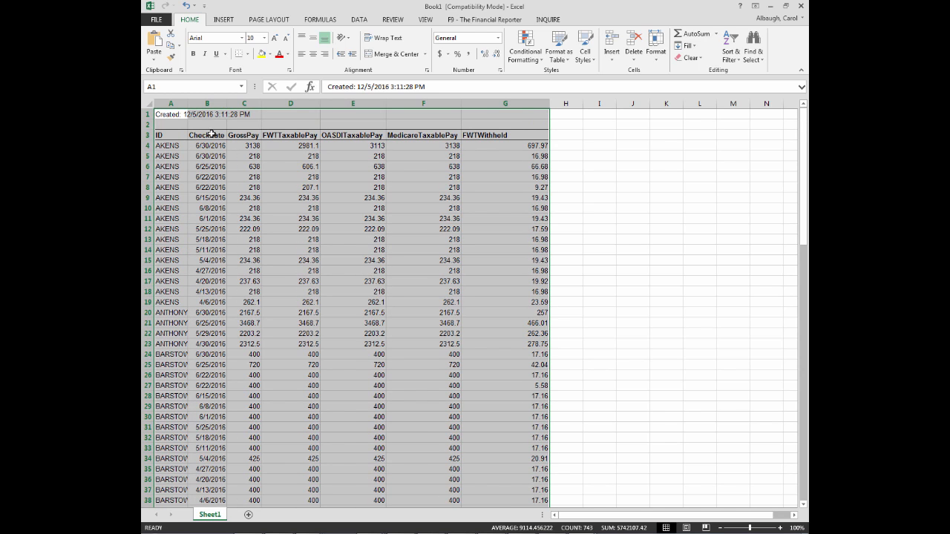
left_click(245, 104)
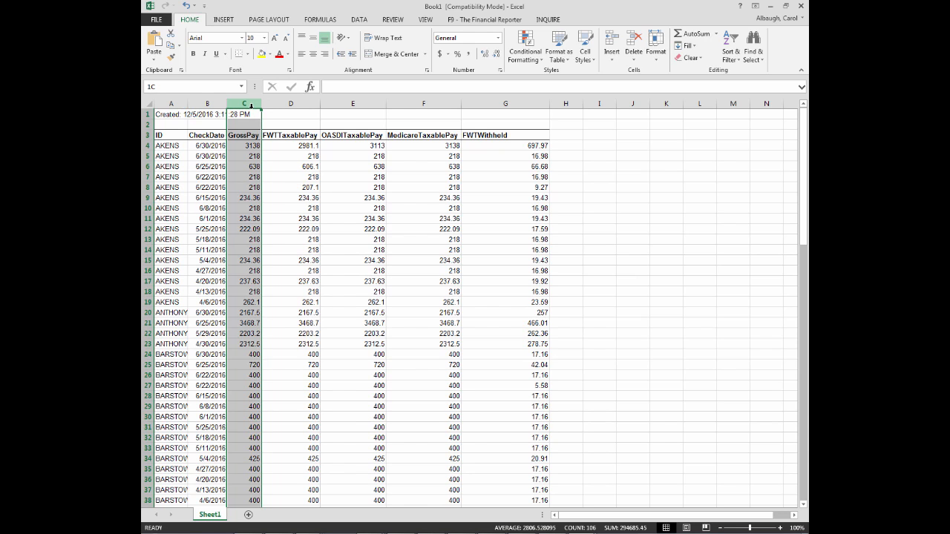
left_click_drag(251, 106, 499, 103)
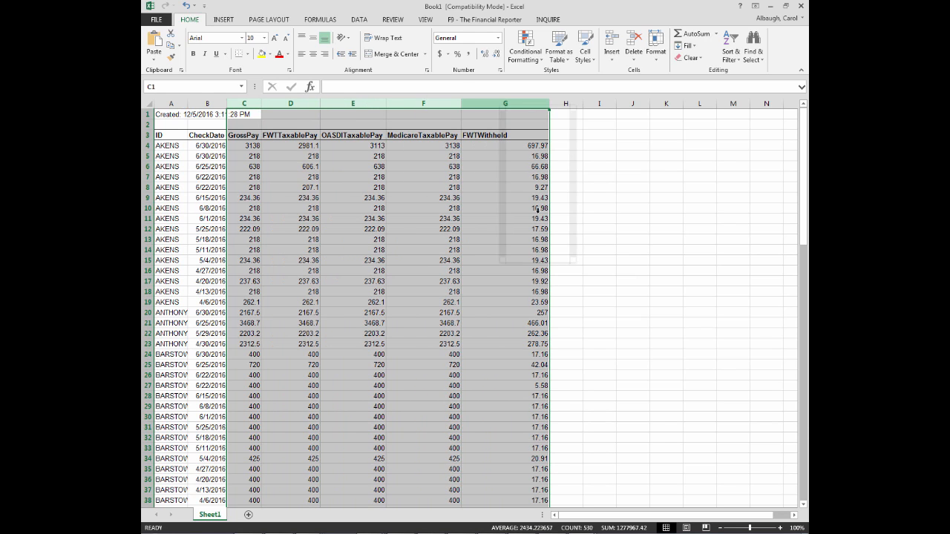
right_click(500, 104)
left_click(530, 217)
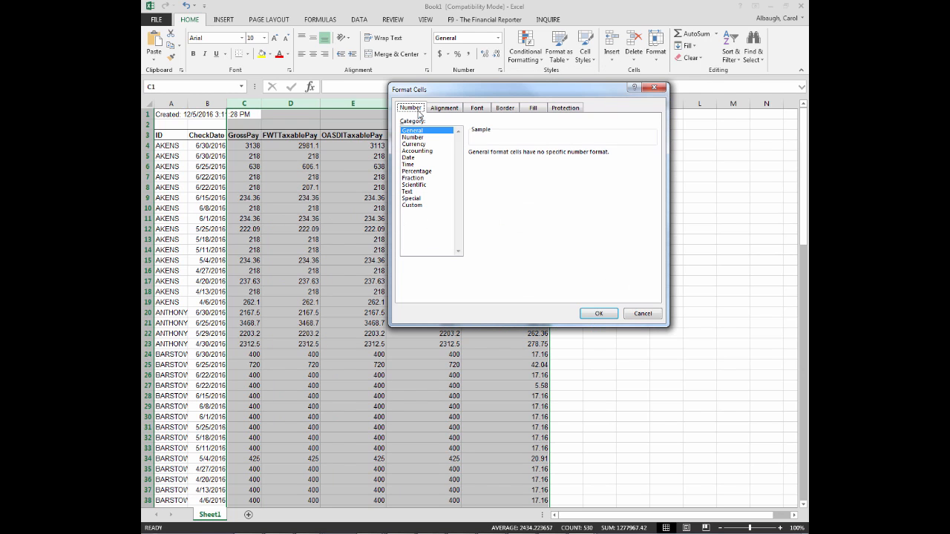
Format columns C through G, from GrossPay to FWTWithheld, as Number with 2 decimal places.
left_click(246, 106)
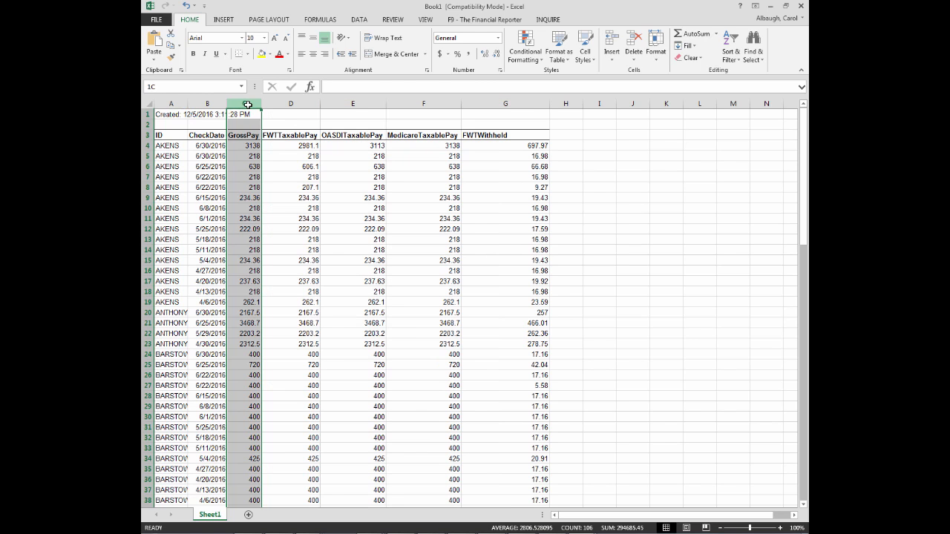
left_click_drag(247, 105, 491, 102)
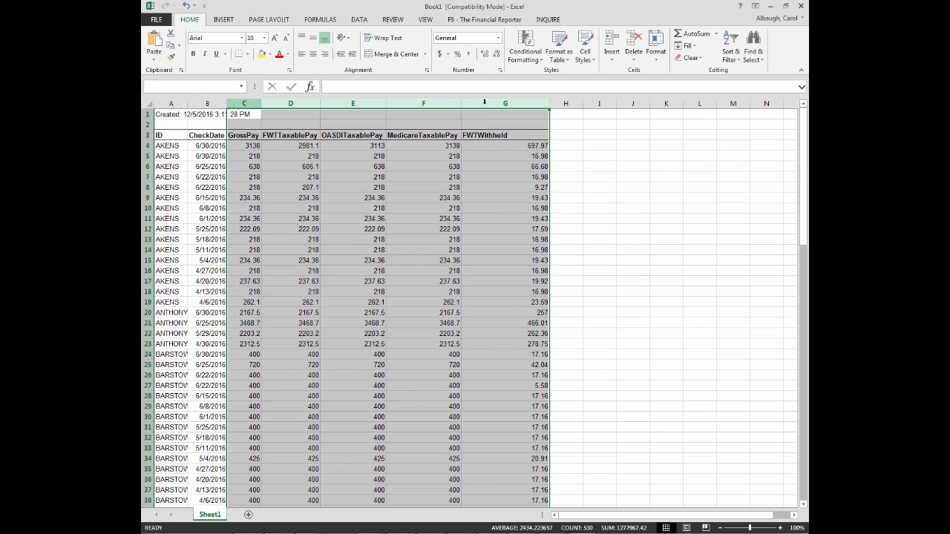
right_click(436, 160)
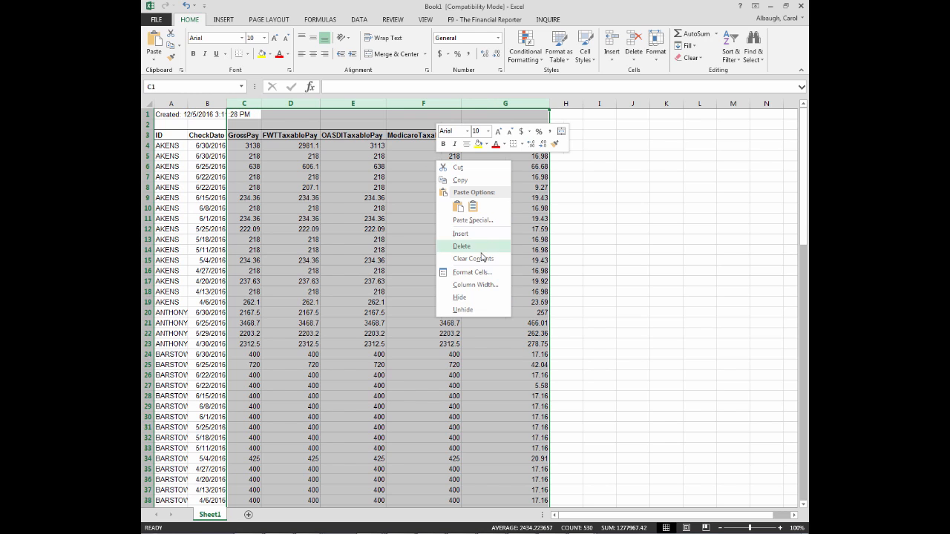
left_click(470, 275)
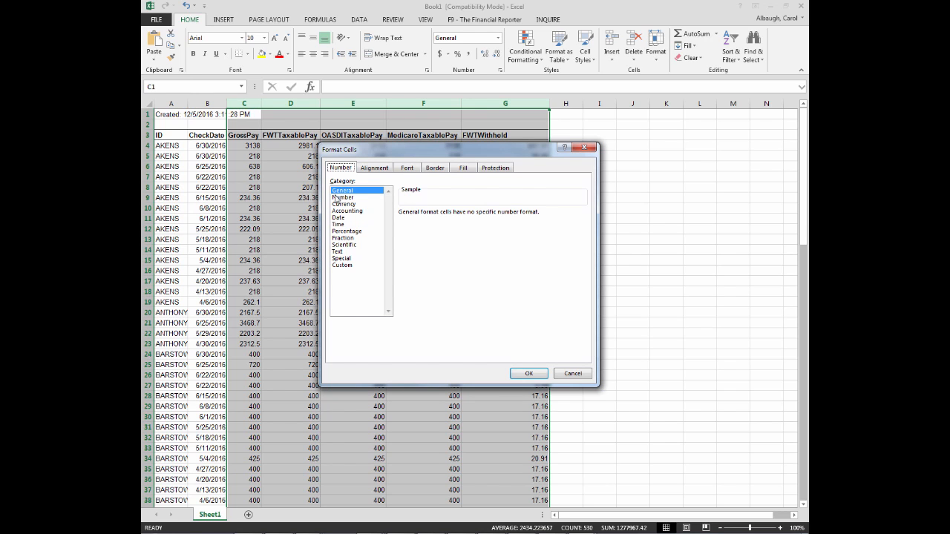
left_click(335, 199)
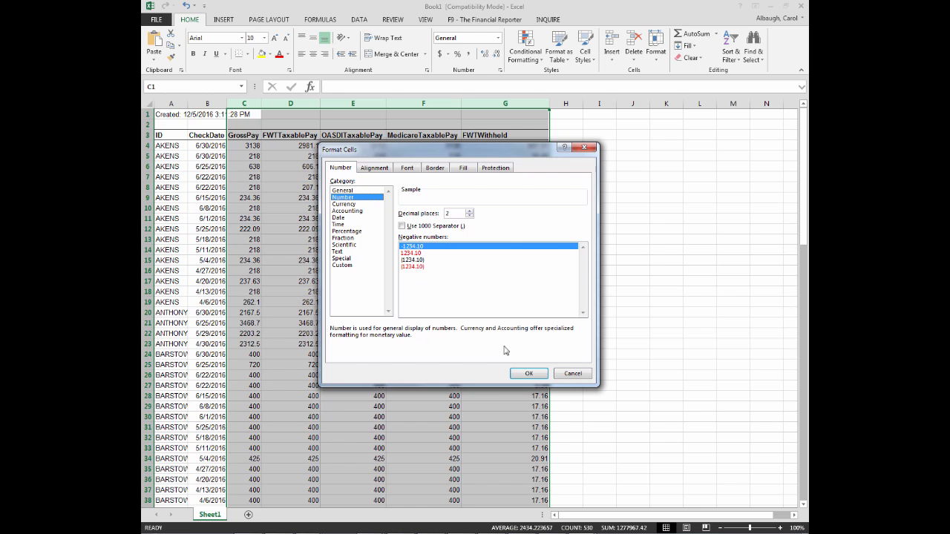
left_click(529, 374)
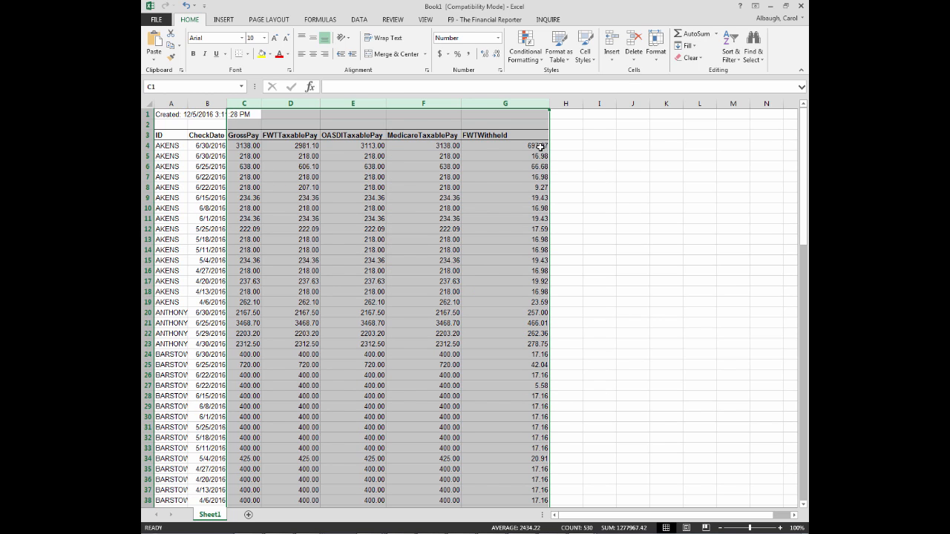
scroll(525, 333, "down", 13)
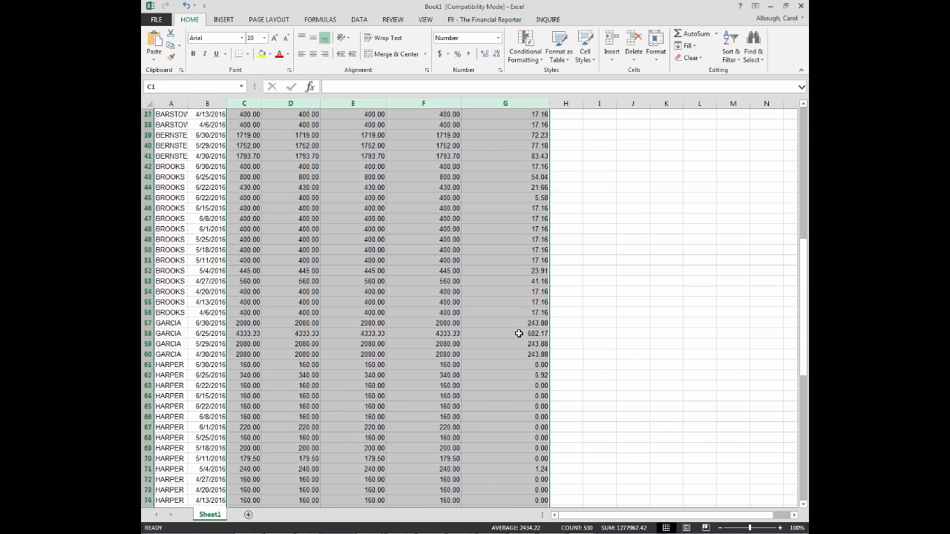
scroll(518, 333, "down", 12)
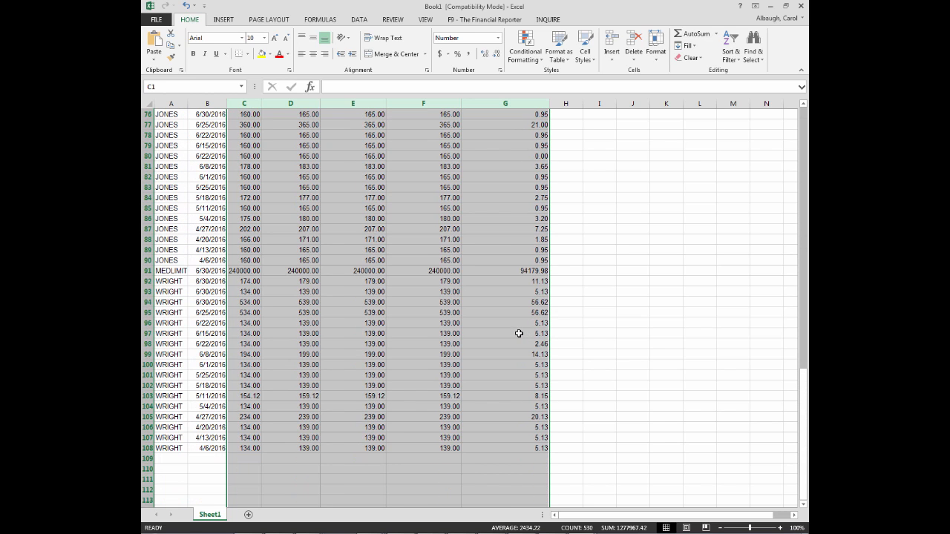
scroll(518, 333, "up", 20)
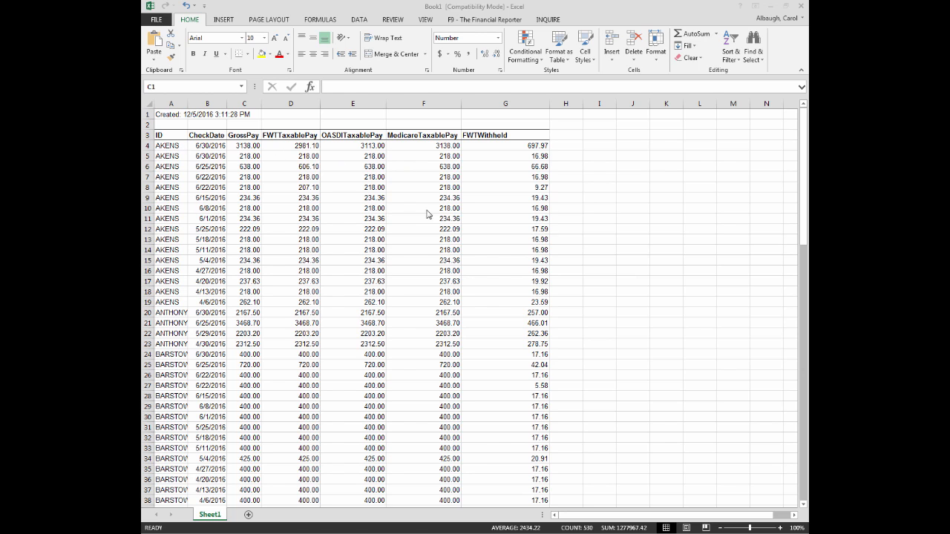
left_click(206, 313)
left_click(244, 302)
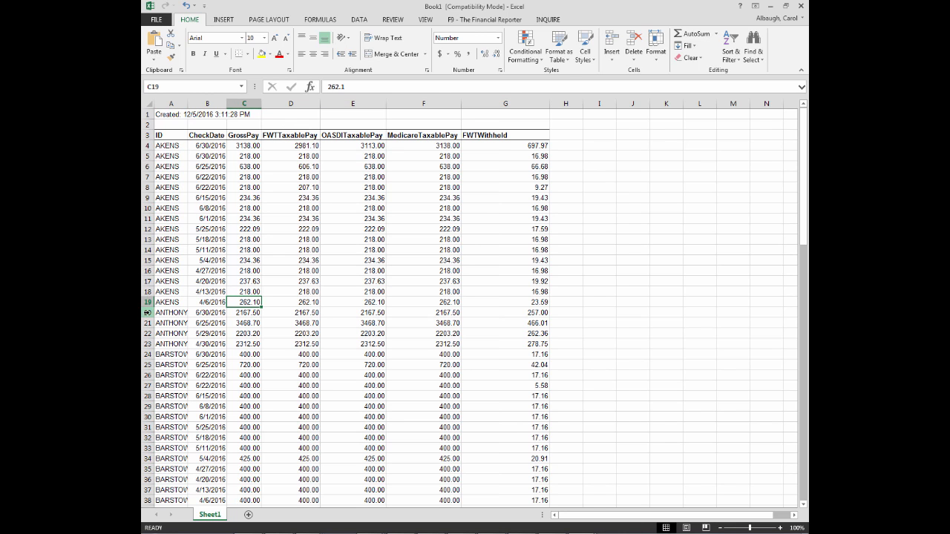
Subtotal A3:G108 with Sum at each change in ID for GrossPay, FWTTaxablePay, OASDITaxablePay, MedicareTaxablePay and FWTWithheld.
left_click(163, 135)
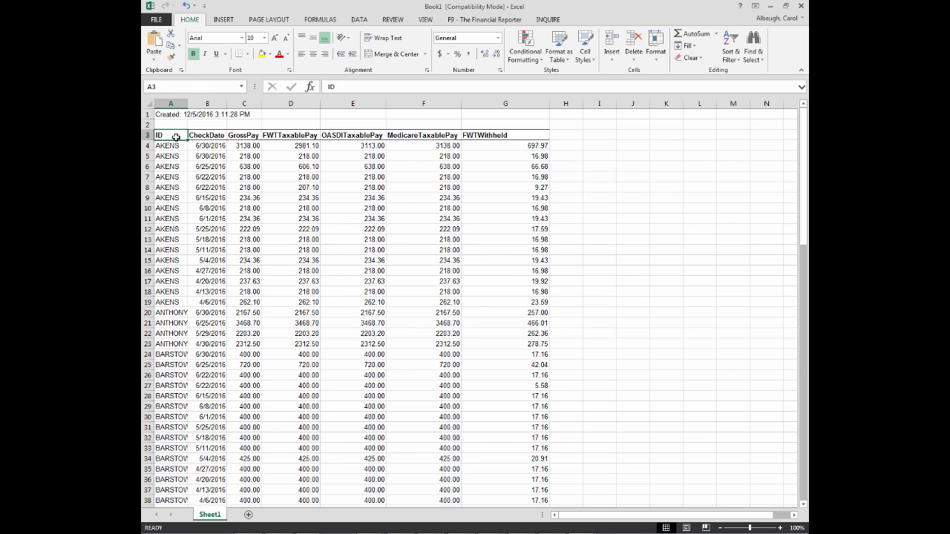
left_click_drag(176, 137, 517, 139)
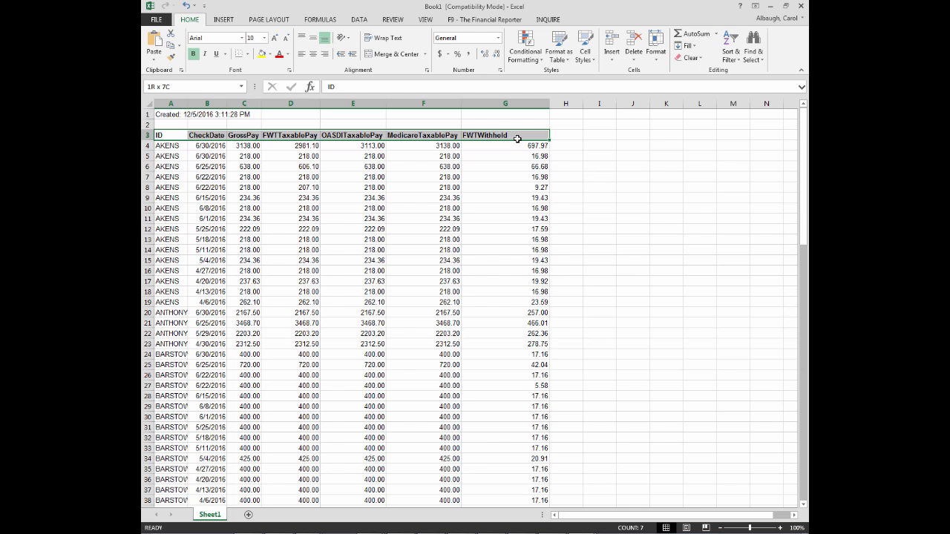
left_click_drag(517, 139, 527, 447)
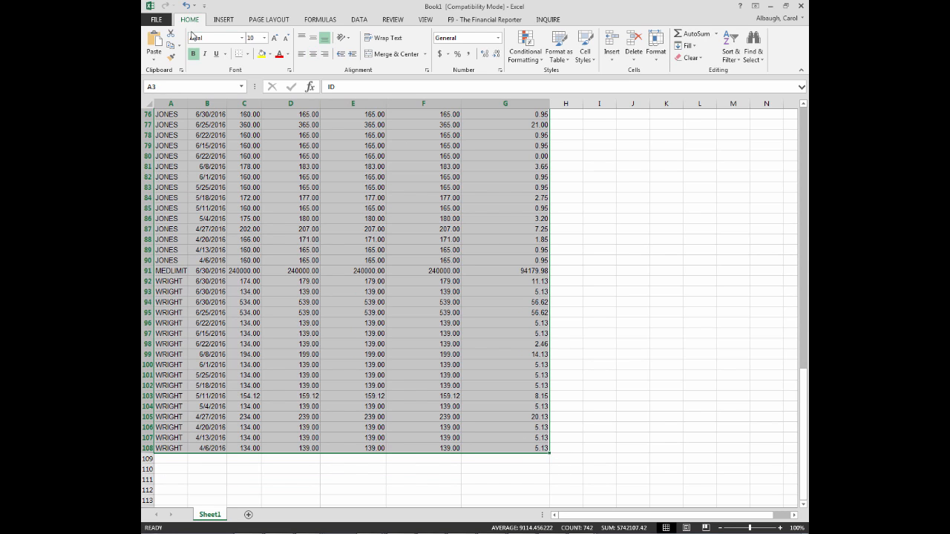
left_click(359, 21)
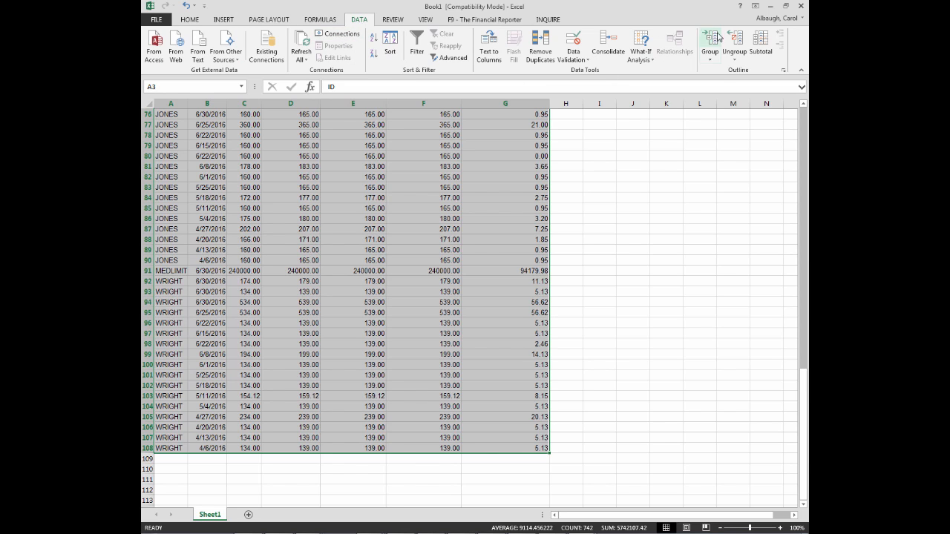
left_click(765, 41)
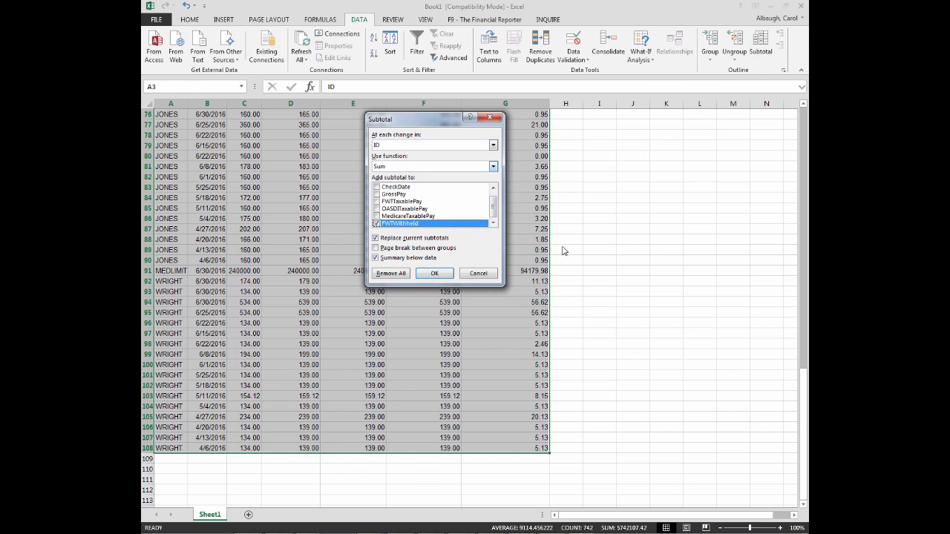
left_click_drag(492, 210, 492, 198)
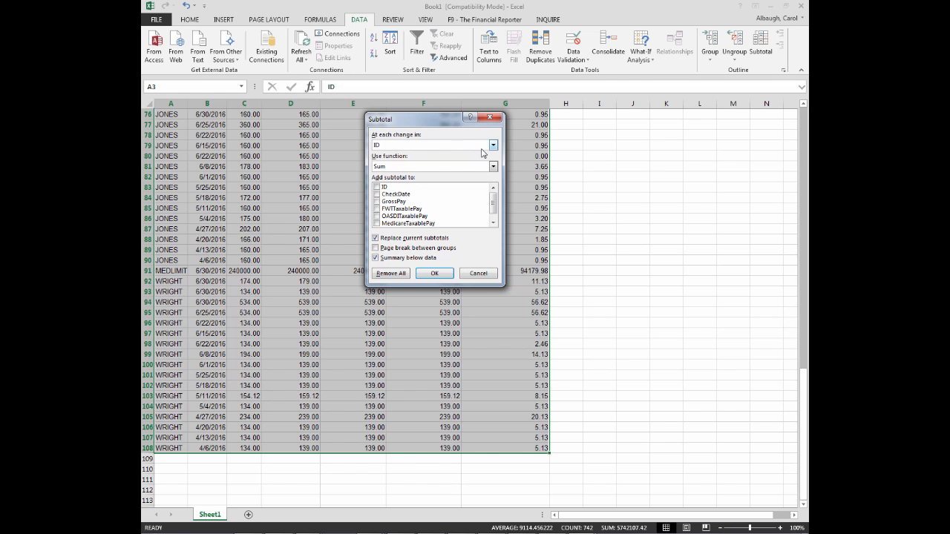
left_click(376, 202)
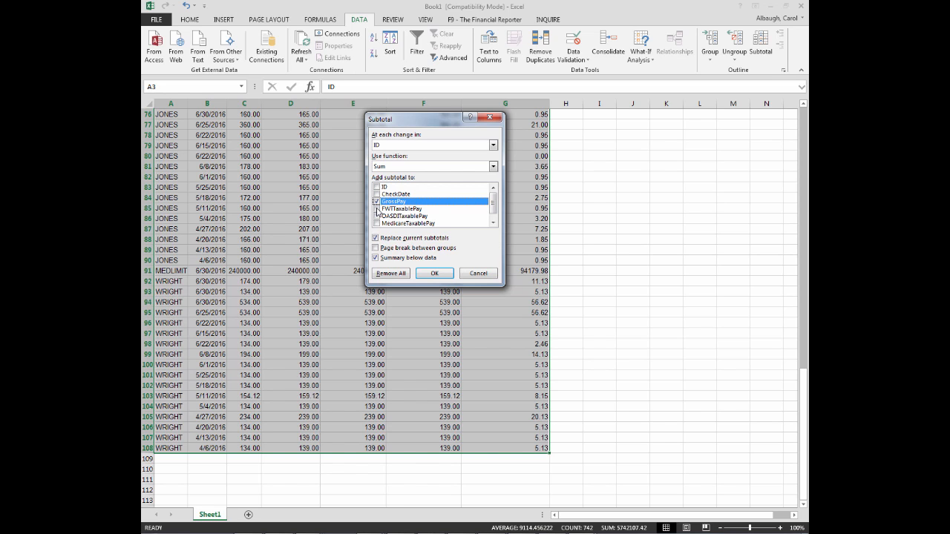
left_click(376, 209)
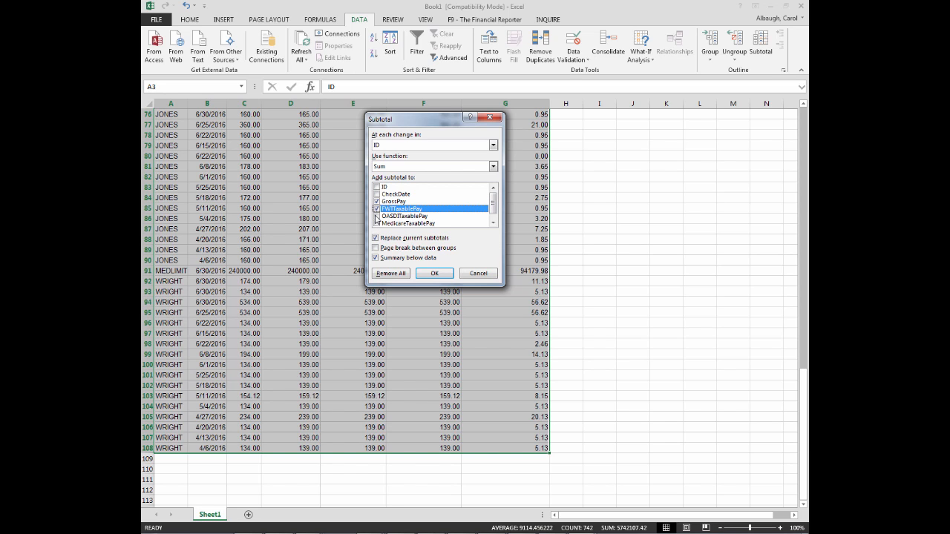
left_click(376, 216)
left_click(493, 222)
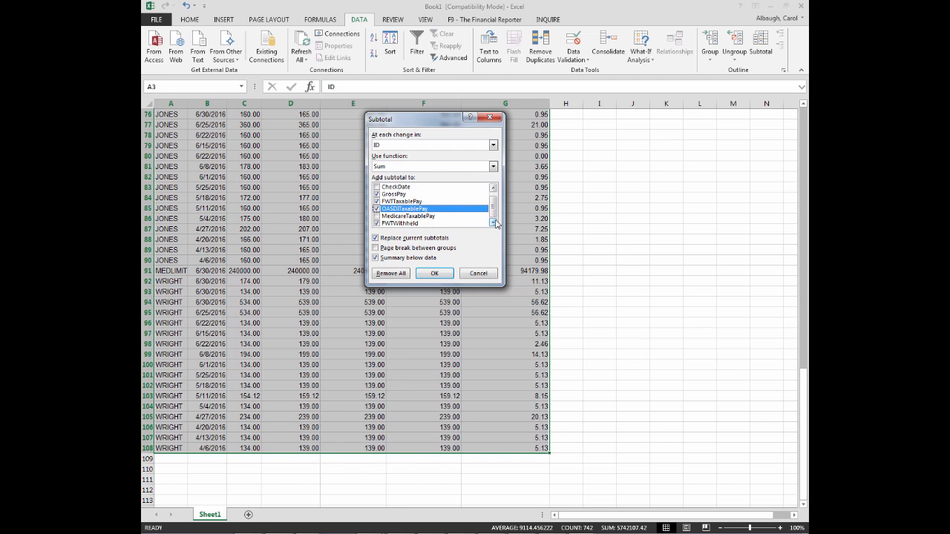
left_click(377, 216)
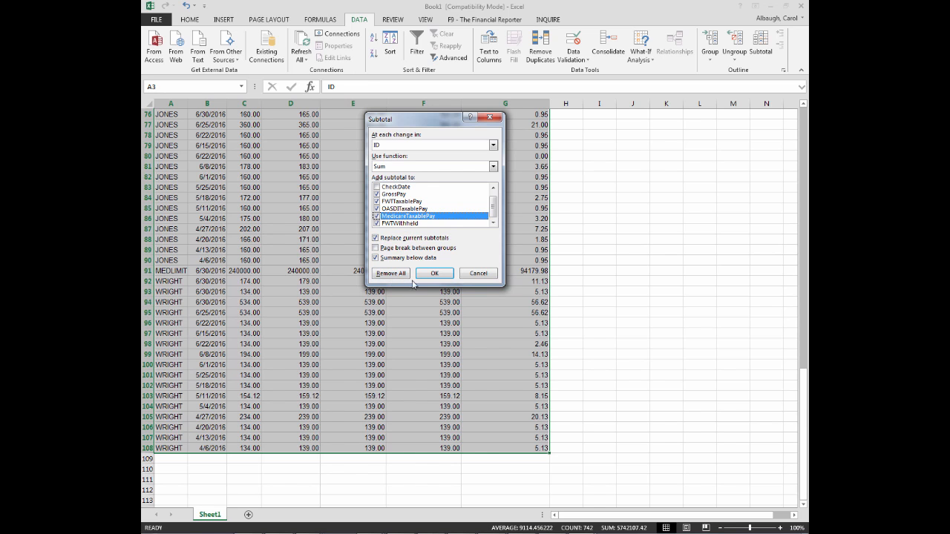
left_click(441, 274)
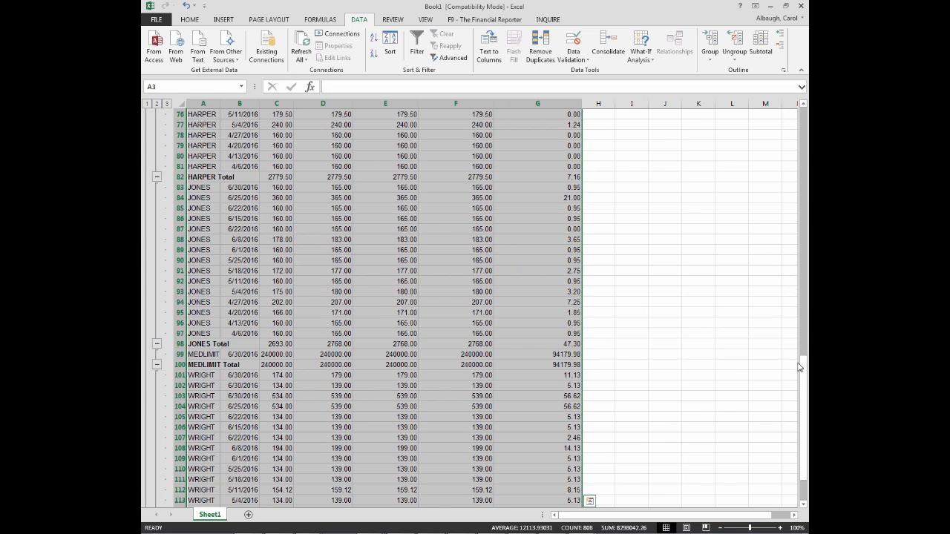
Review the subtotal rows for each ID from the start of the data down to the Grand Total row.
left_click_drag(802, 367, 804, 234)
left_click_drag(803, 127, 803, 111)
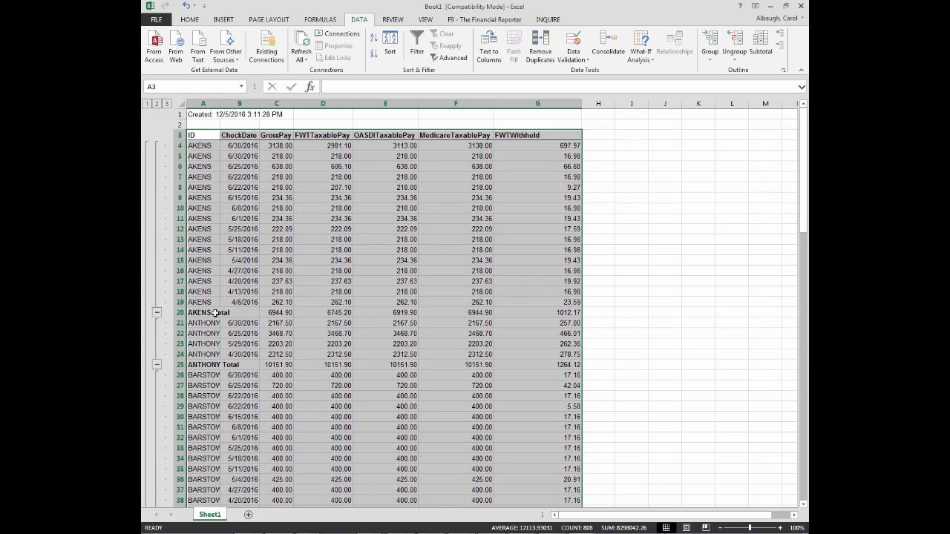
scroll(269, 311, "down", 3)
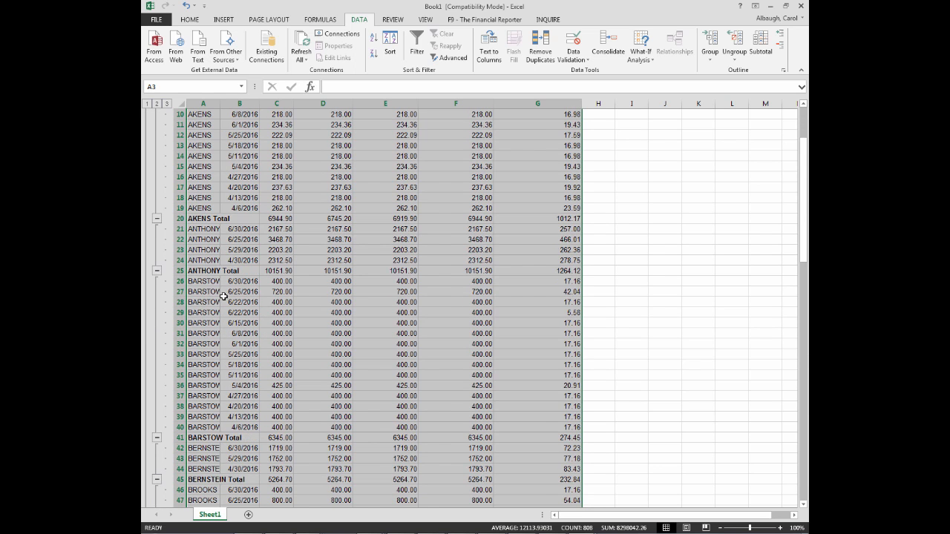
scroll(245, 267, "down", 15)
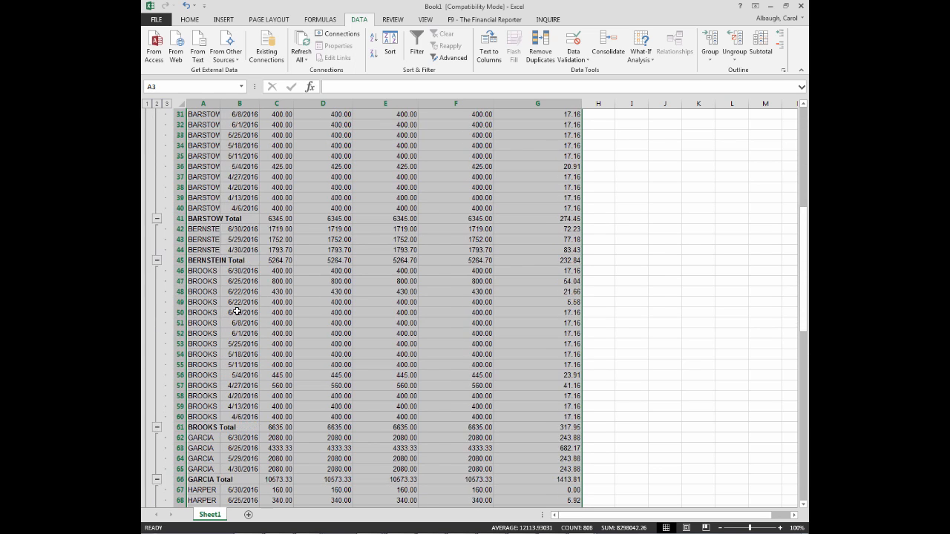
scroll(236, 312, "down", 18)
scroll(233, 311, "up", 4)
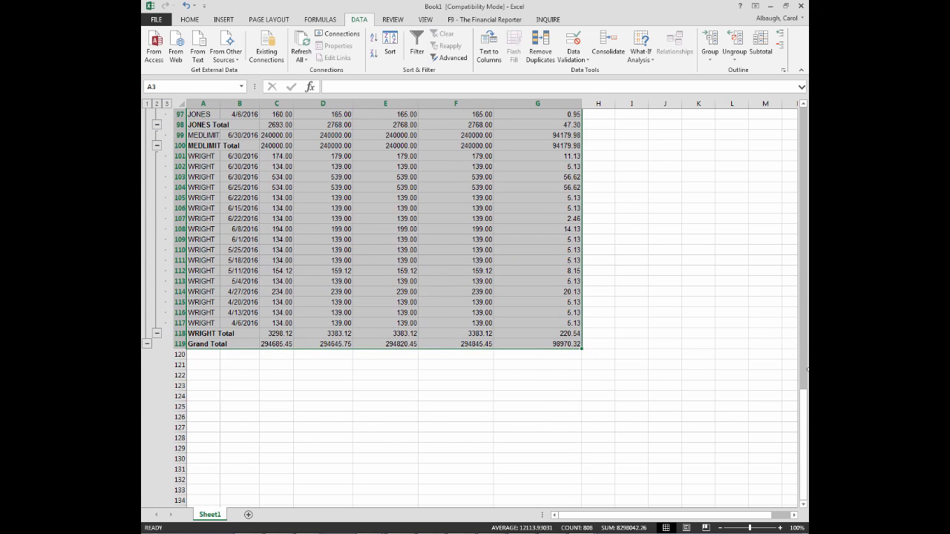
left_click_drag(805, 413, 763, 120)
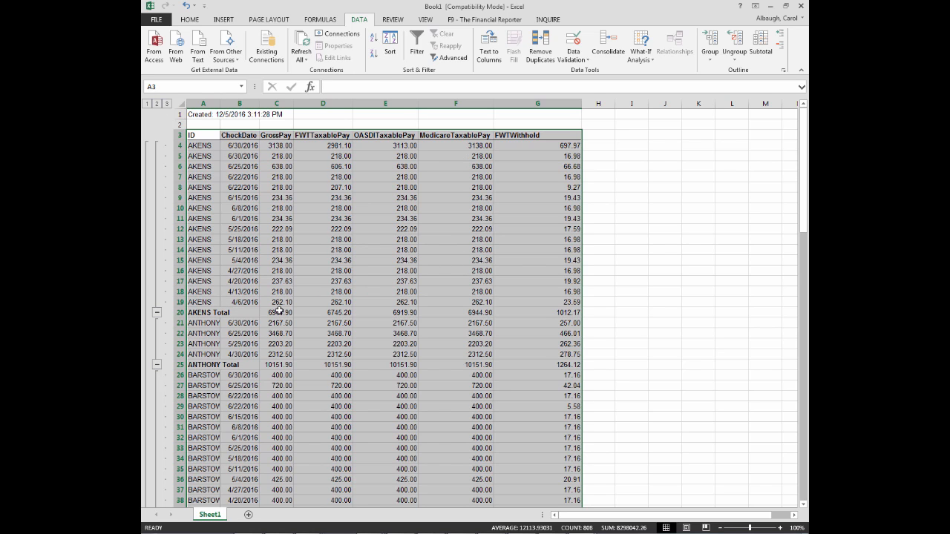
Collapse the outline to only the ID totals and Grand Total, and fill the Grand Total row with yellow.
left_click(157, 104)
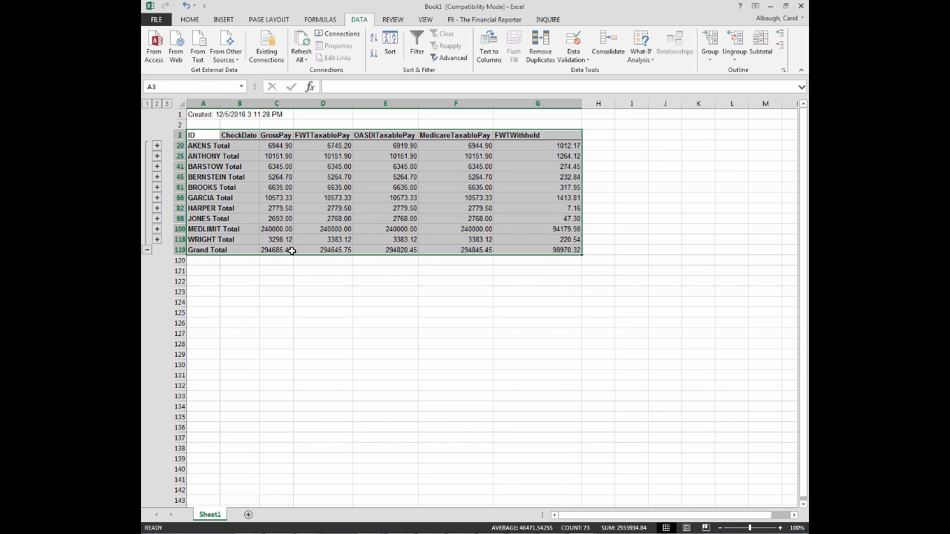
left_click(295, 310)
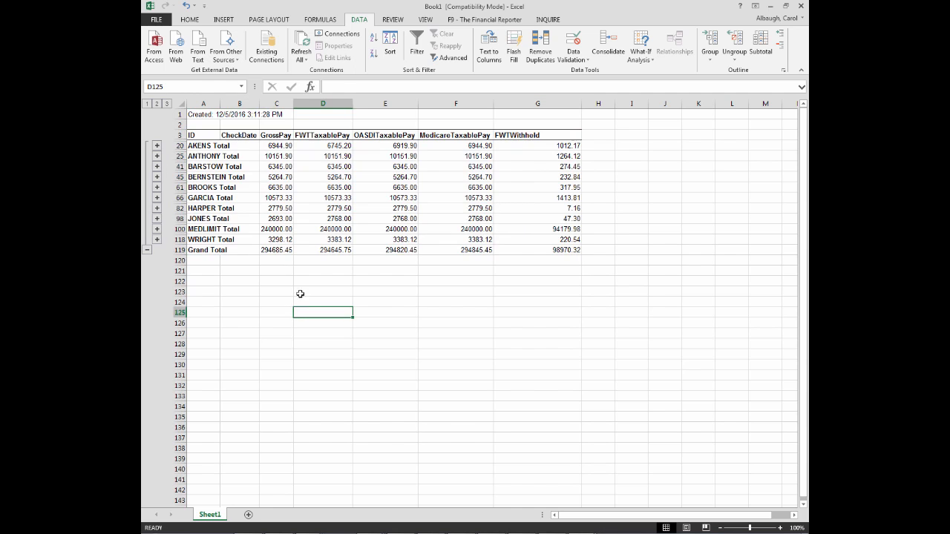
left_click(179, 250)
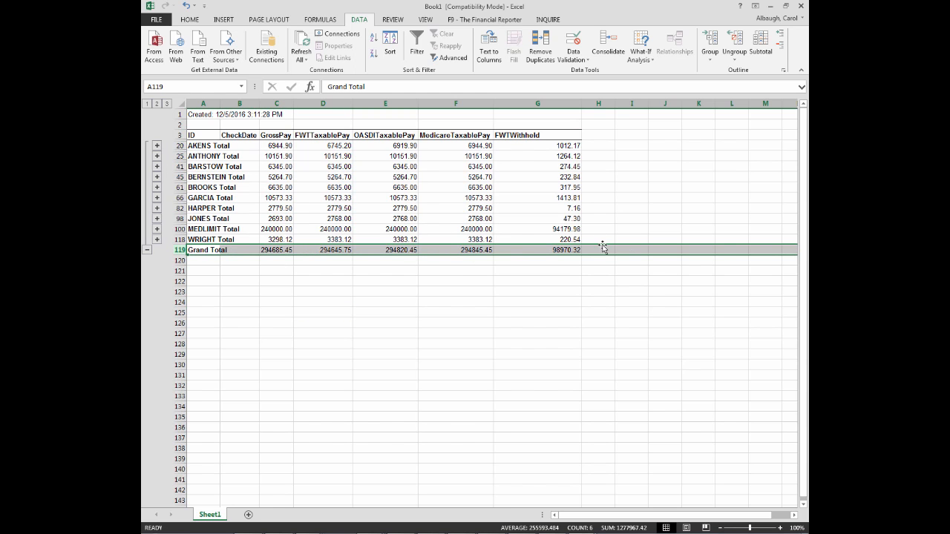
left_click(189, 20)
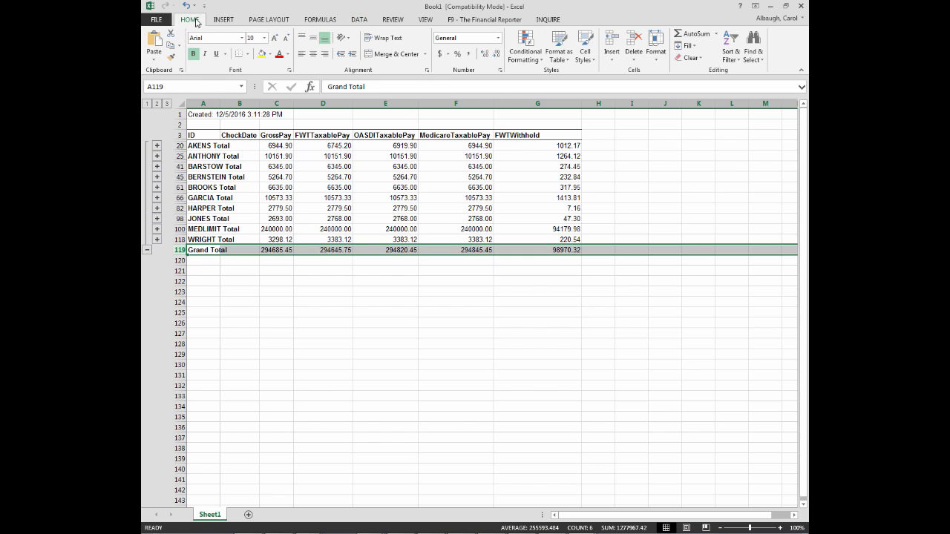
left_click(262, 54)
left_click(387, 301)
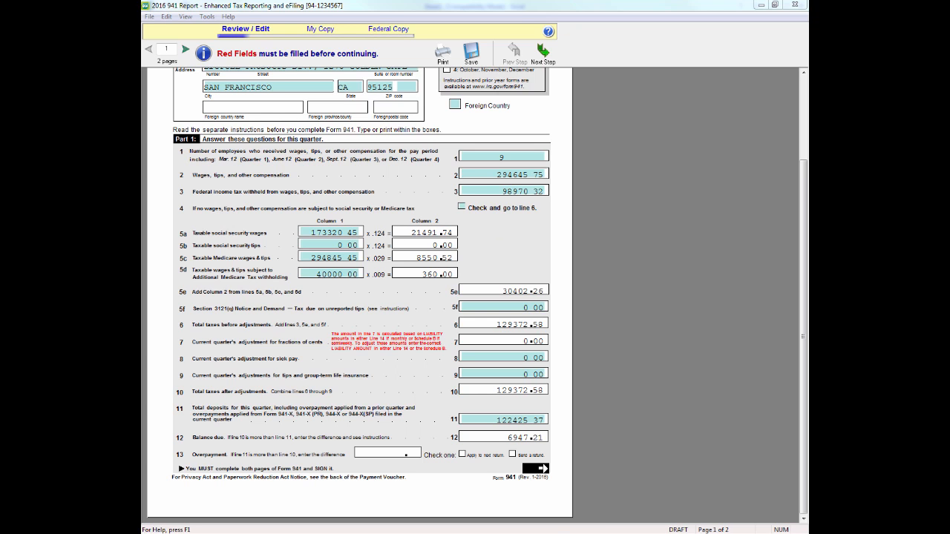
Bring the Excel workbook over the Form 941 report in a smaller window that shows the column headings and Grand Total row together.
mouse_move(558, 531)
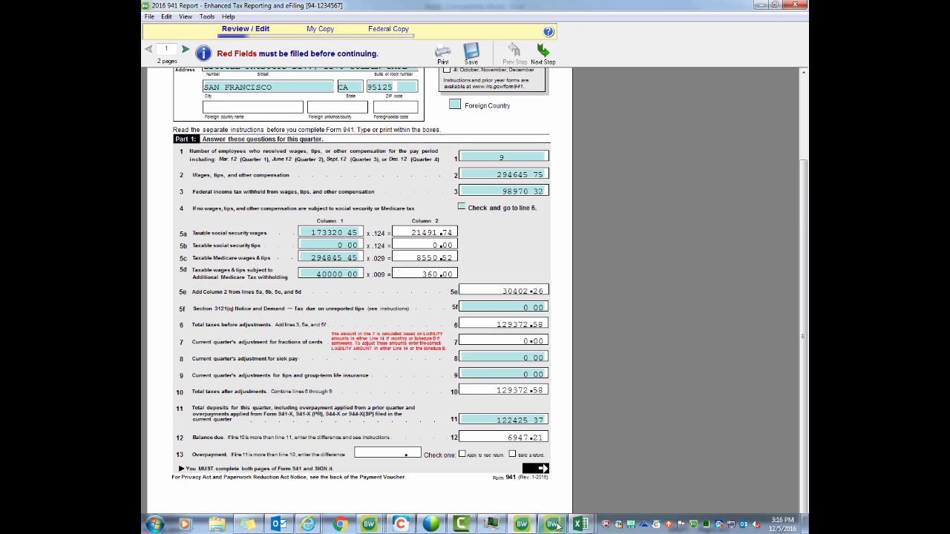
left_click(635, 417)
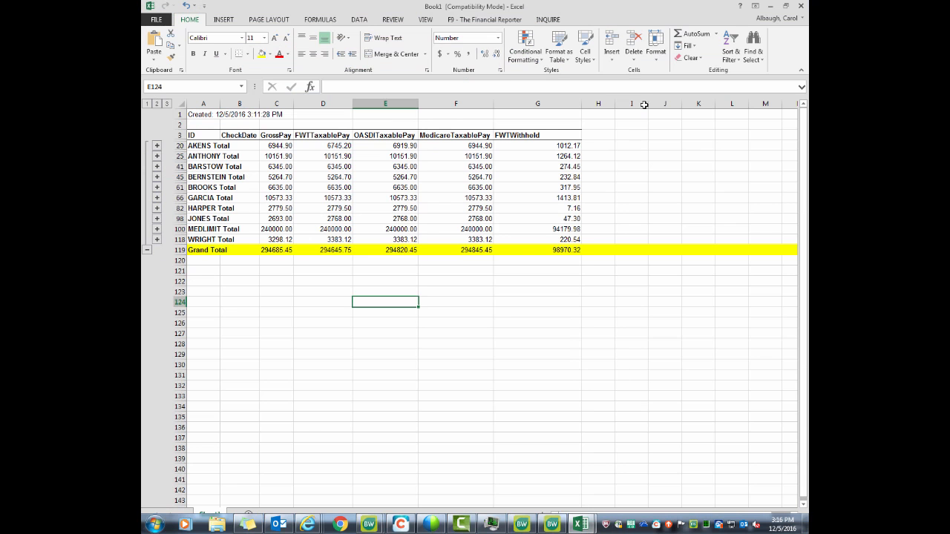
left_click_drag(704, 15, 675, 16)
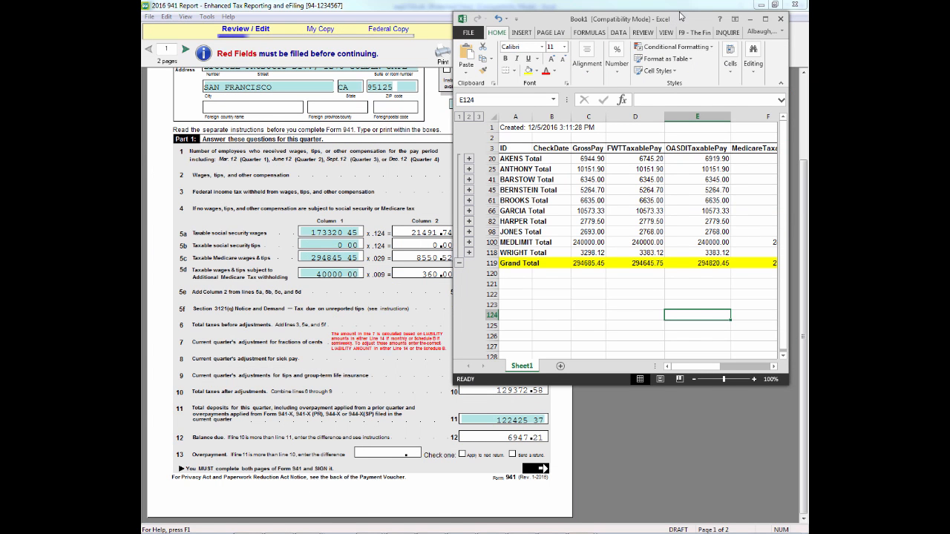
left_click_drag(692, 11, 693, 152)
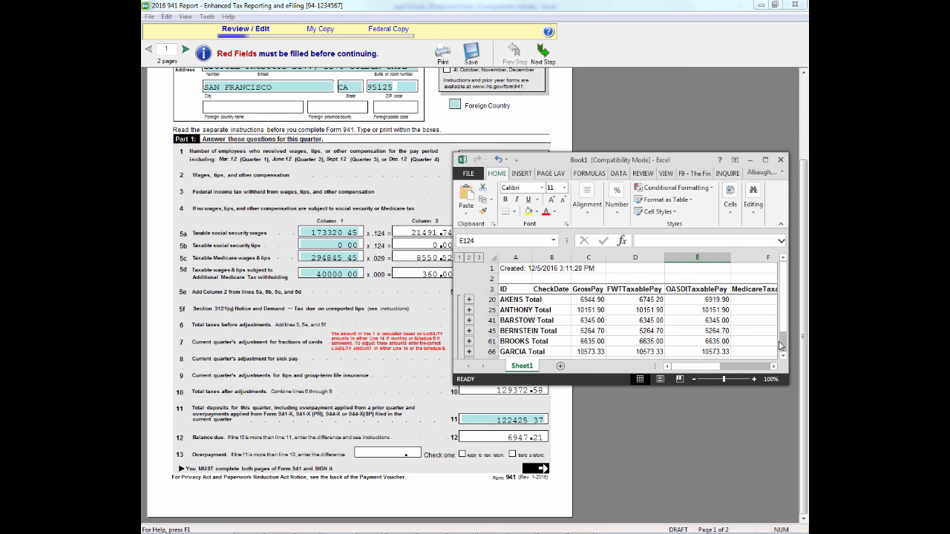
left_click_drag(785, 337, 784, 353)
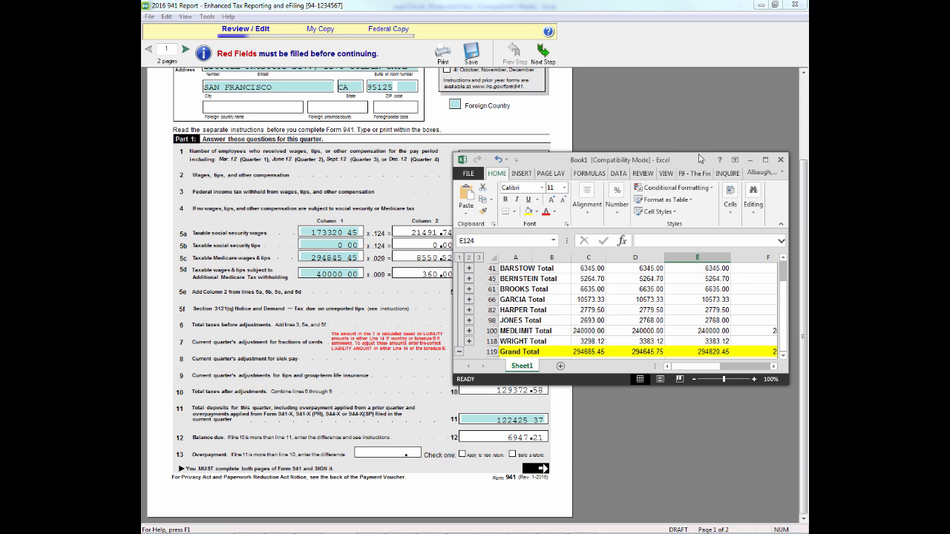
left_click_drag(697, 150, 687, 115)
scroll(786, 275, "up", 1)
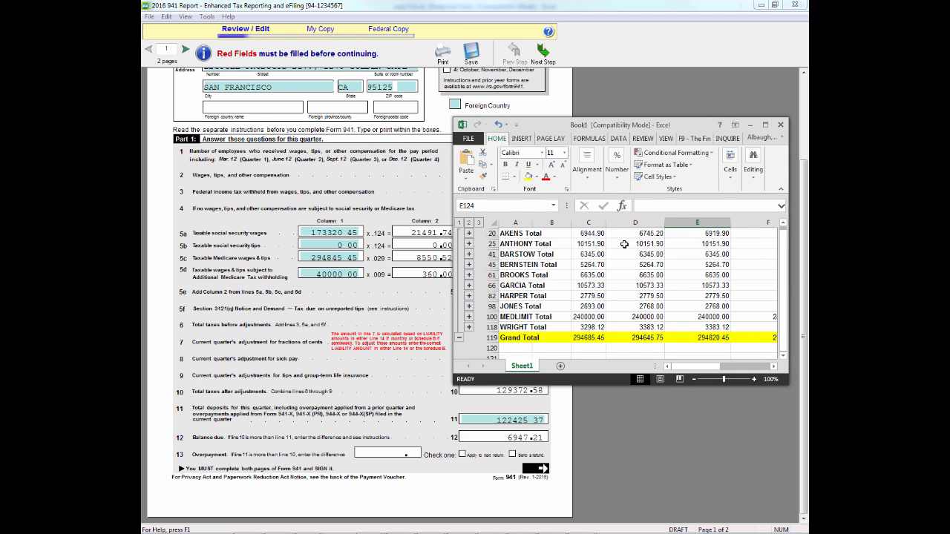
left_click(783, 223)
left_click(783, 222)
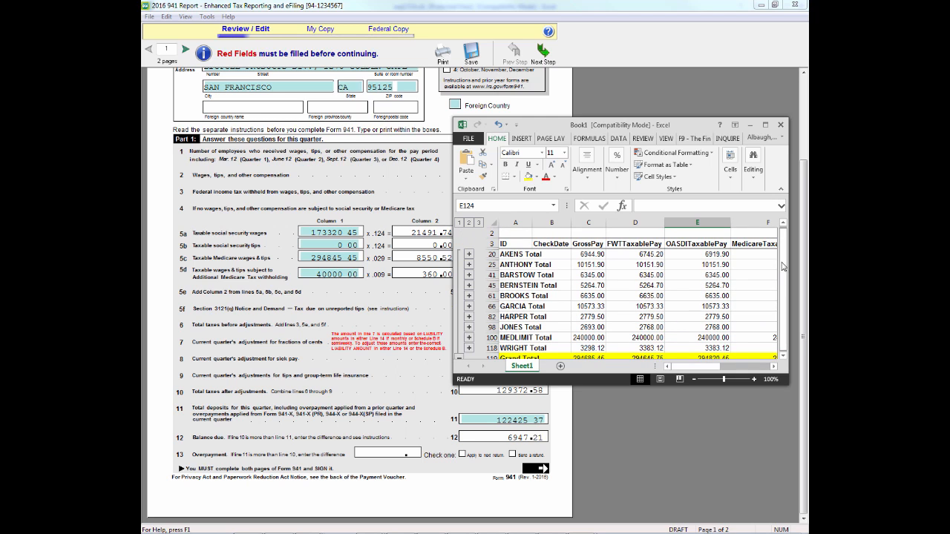
scroll(783, 267, "down", 1)
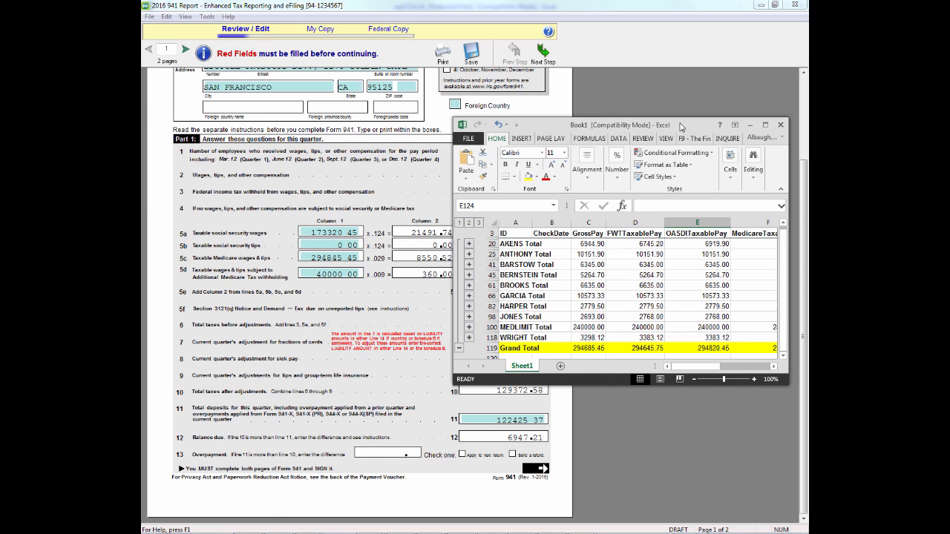
Compare the Grand Total of the FWTTaxablePay column with wages on line 2 of the Form 941.
left_click_drag(678, 126, 450, 197)
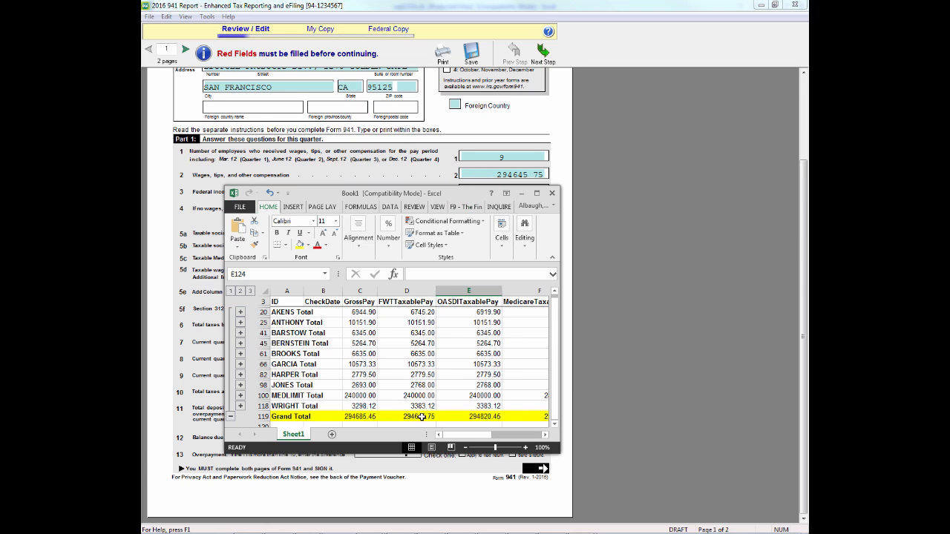
left_click_drag(401, 300, 413, 416)
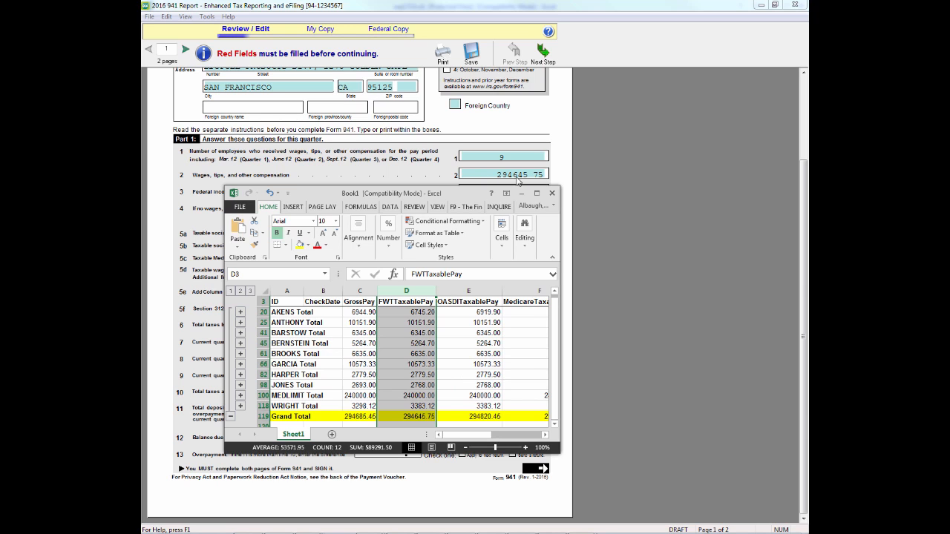
Place the Excel window beside Form 941 line 5a, heighten it to show blank rows below Grand Total, and compare the OASDITaxablePay total.
left_click_drag(453, 195, 671, 131)
left_click(708, 226)
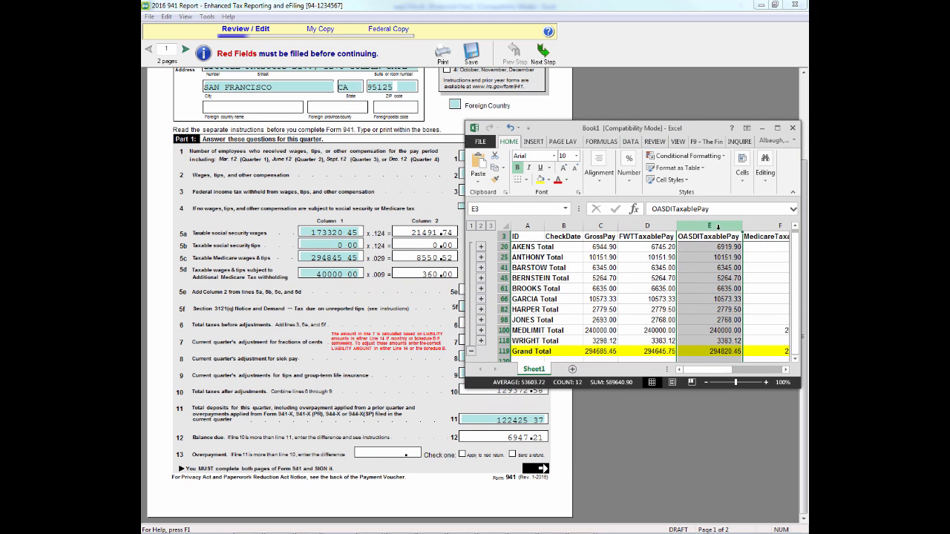
left_click_drag(695, 129, 624, 110)
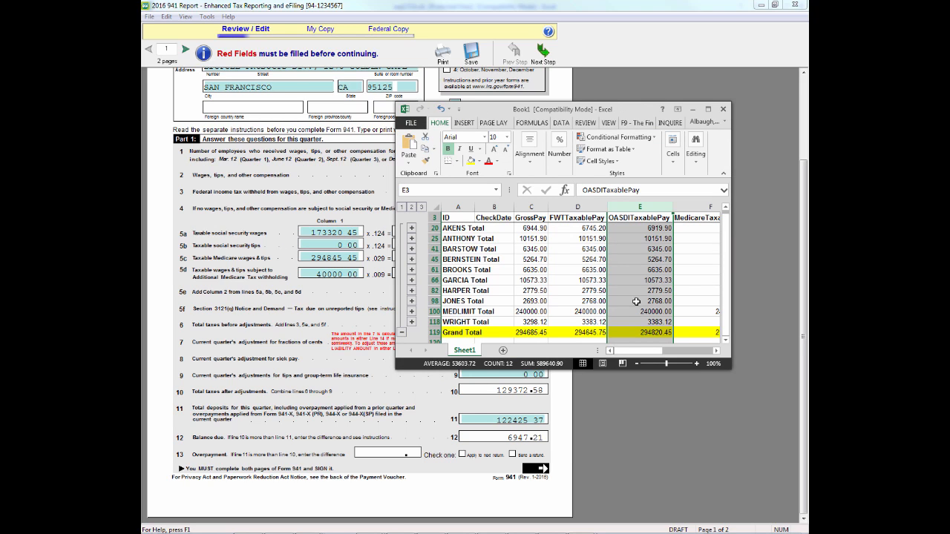
left_click_drag(649, 101, 659, 59)
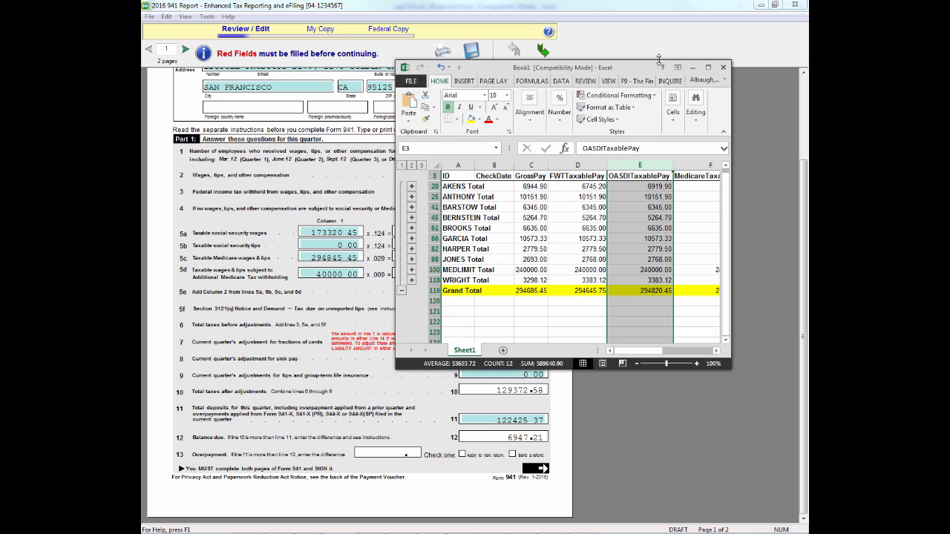
left_click(647, 291)
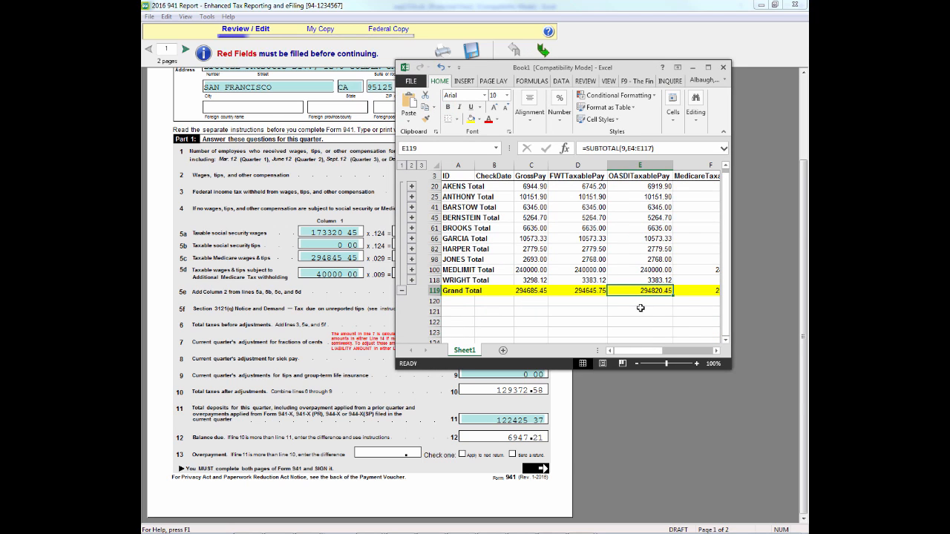
left_click(644, 303)
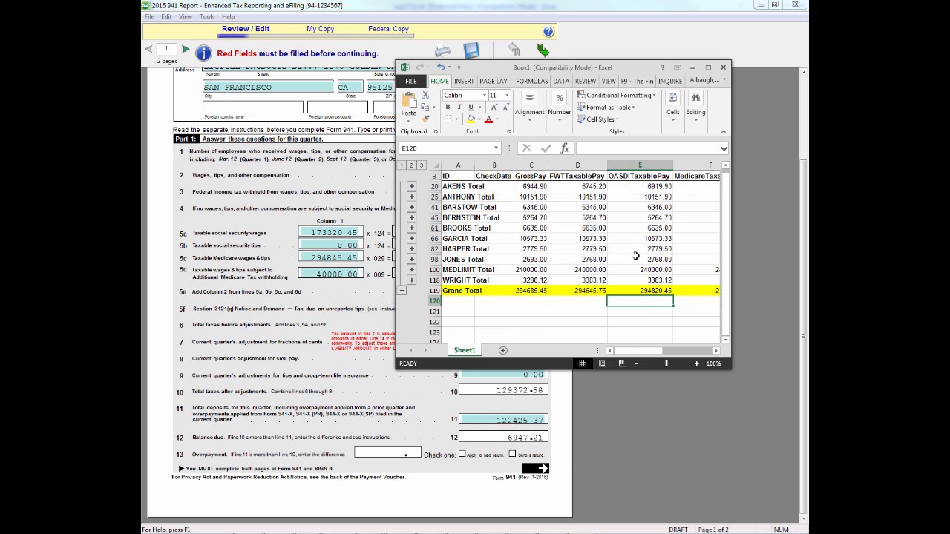
Examine the MEDLIMIT Total amounts for GrossPay, FWTTaxablePay and OASDITaxablePay.
left_click(655, 270)
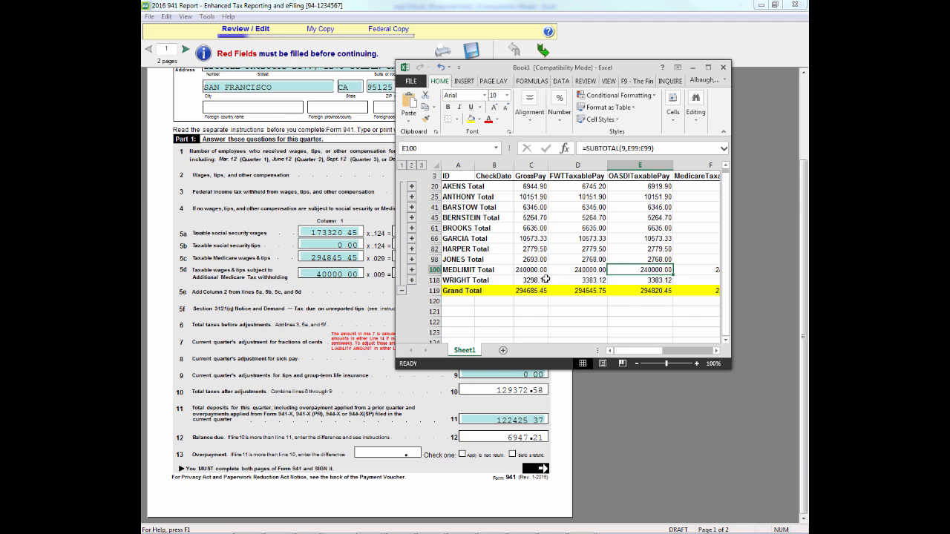
left_click(526, 273)
left_click_drag(526, 272, 674, 276)
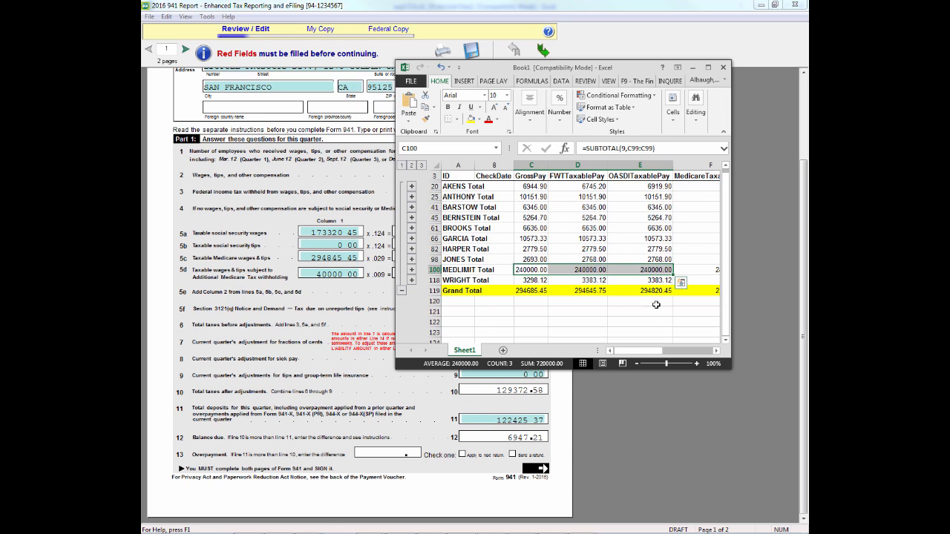
left_click(656, 269)
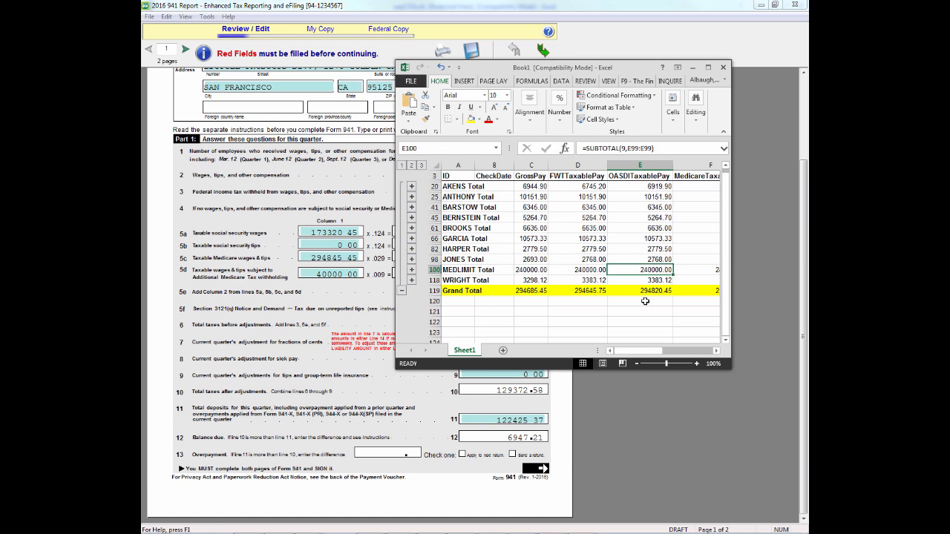
Enter 240000.00 in E120 and 118500.00 in E121, below the OASDITaxablePay grand total.
left_click(645, 302)
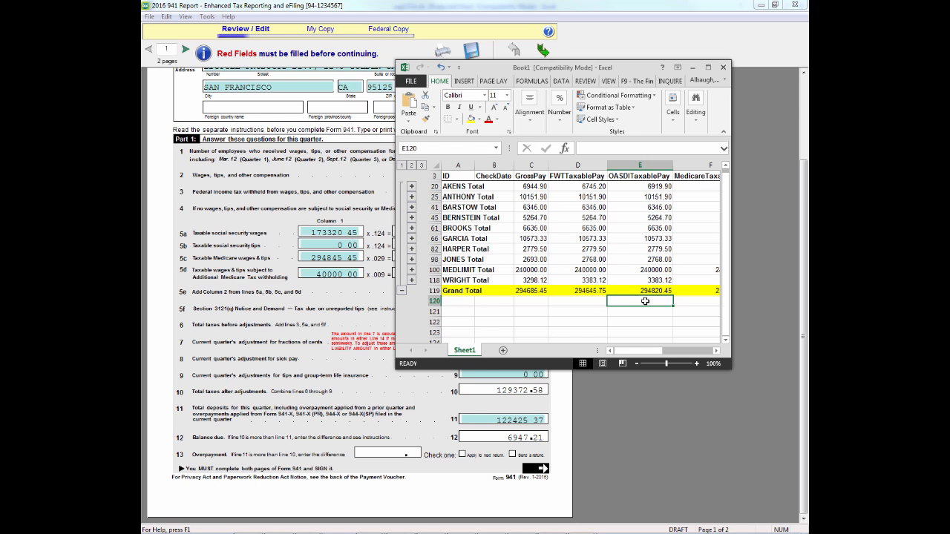
type("240")
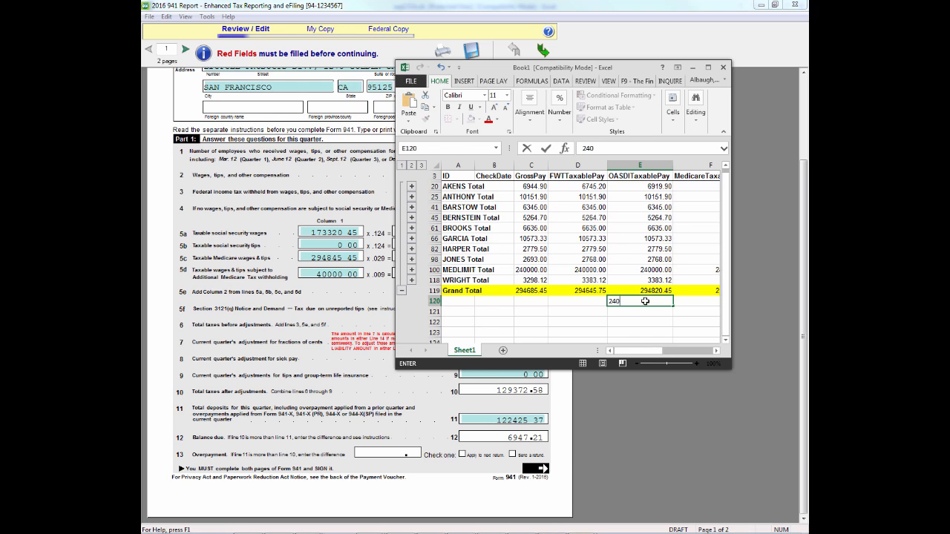
type("000.00")
key("Return")
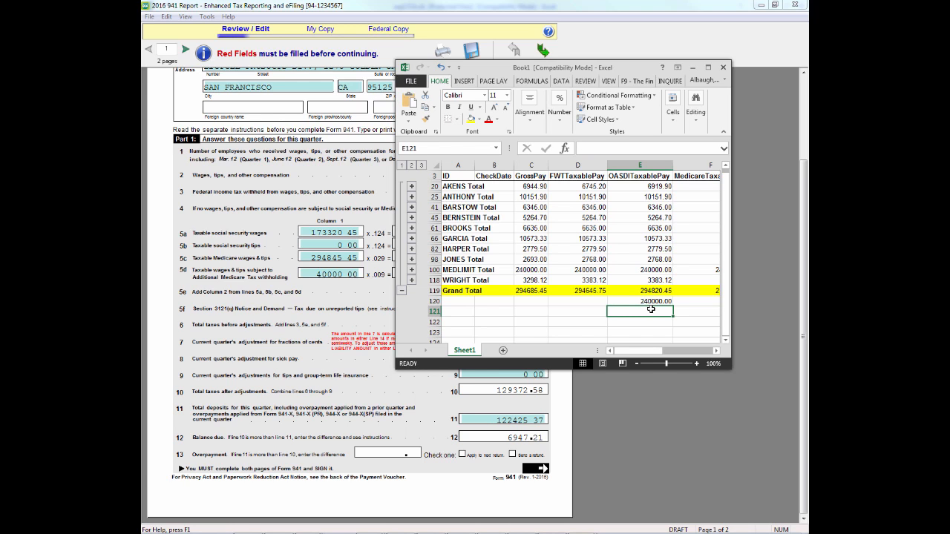
type("118500.00")
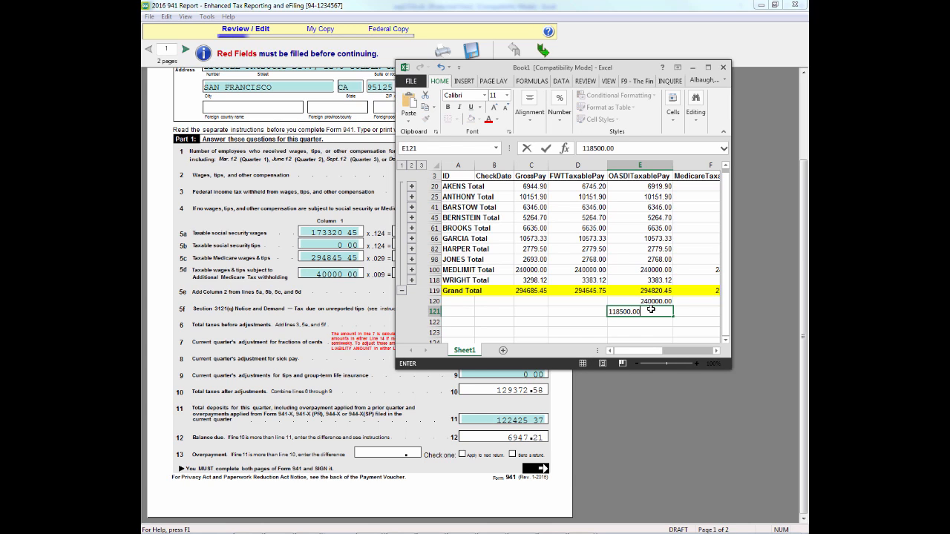
left_click(645, 320)
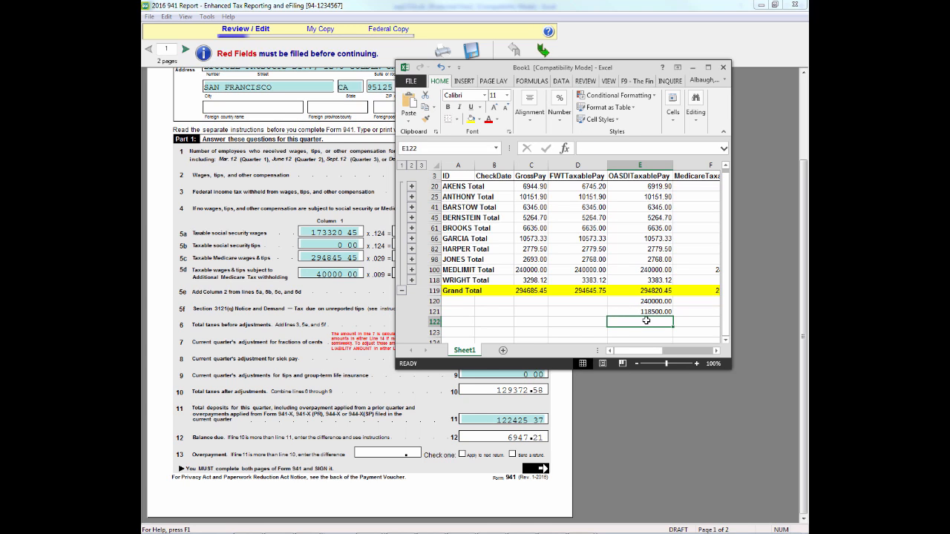
Calculate the adjusted social security wages in E122 with the formula =E119-E120+E121.
type("=")
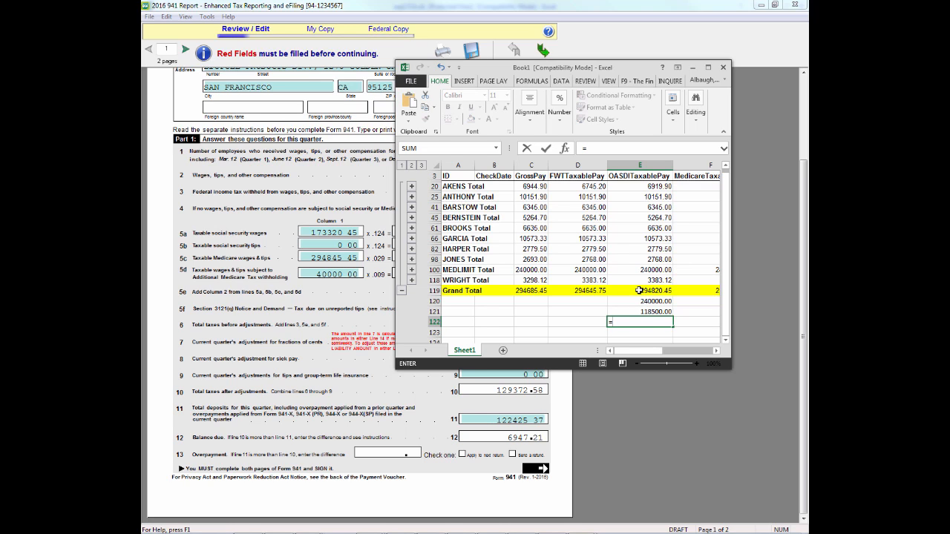
left_click(639, 290)
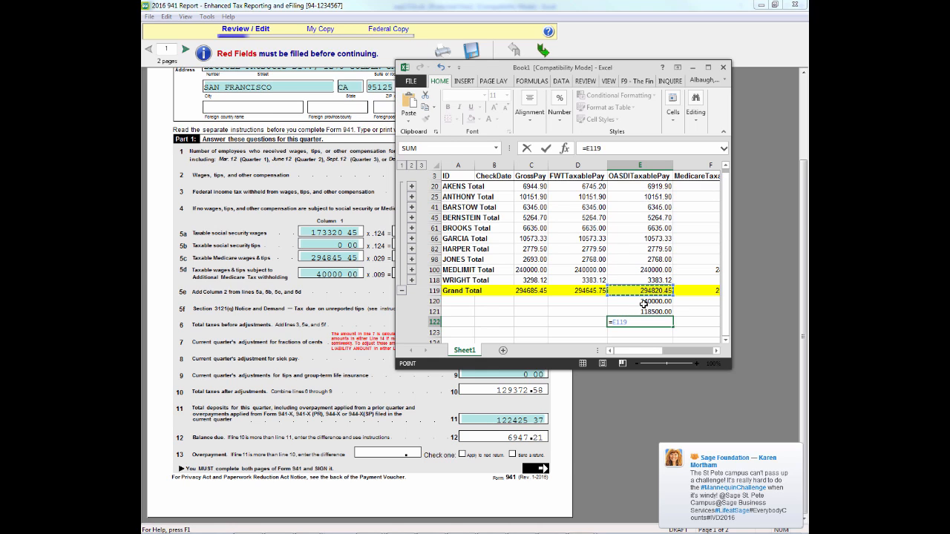
type("-")
left_click(642, 302)
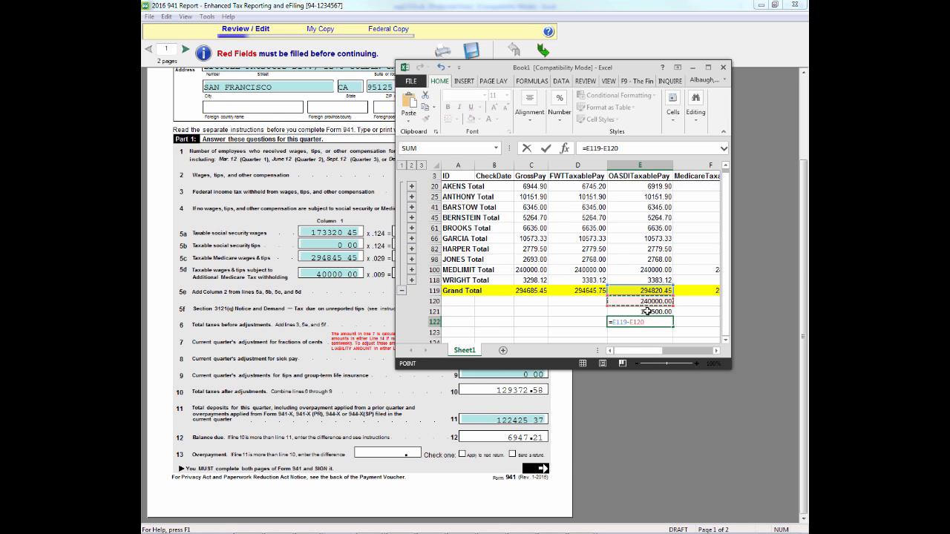
type("+")
left_click(656, 311)
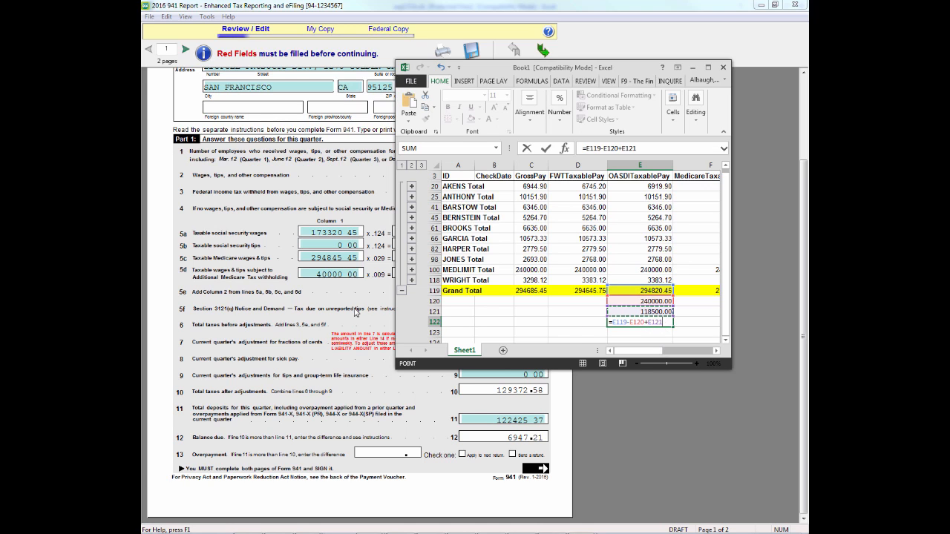
key("Return")
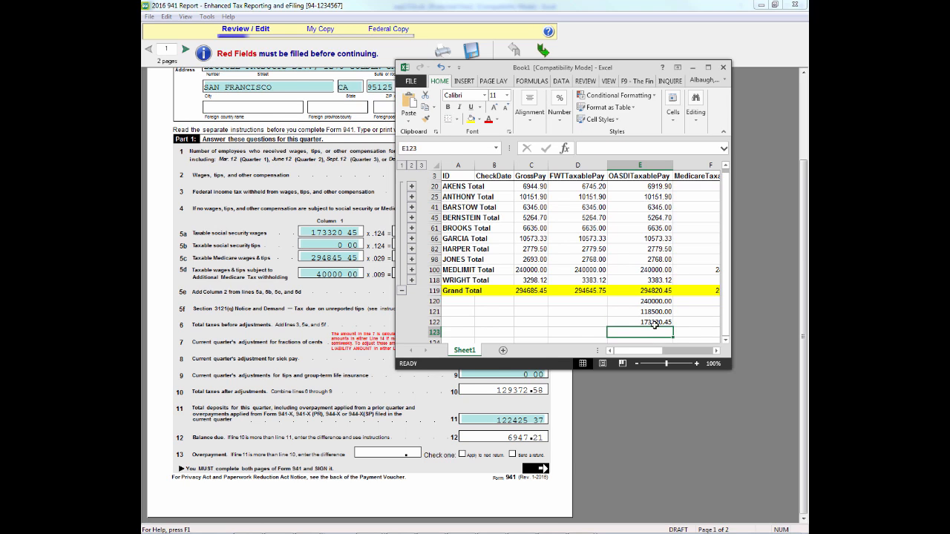
Compare the adjusted OASDI wages in E122 with Form 941 line 5a and trace the amounts in E100 and E119:E121 behind them.
left_click(655, 324)
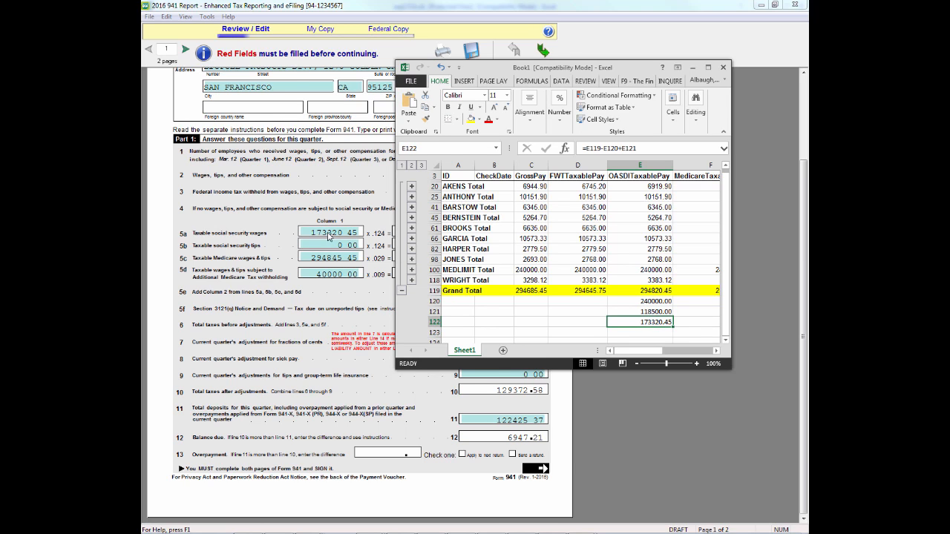
left_click(648, 291)
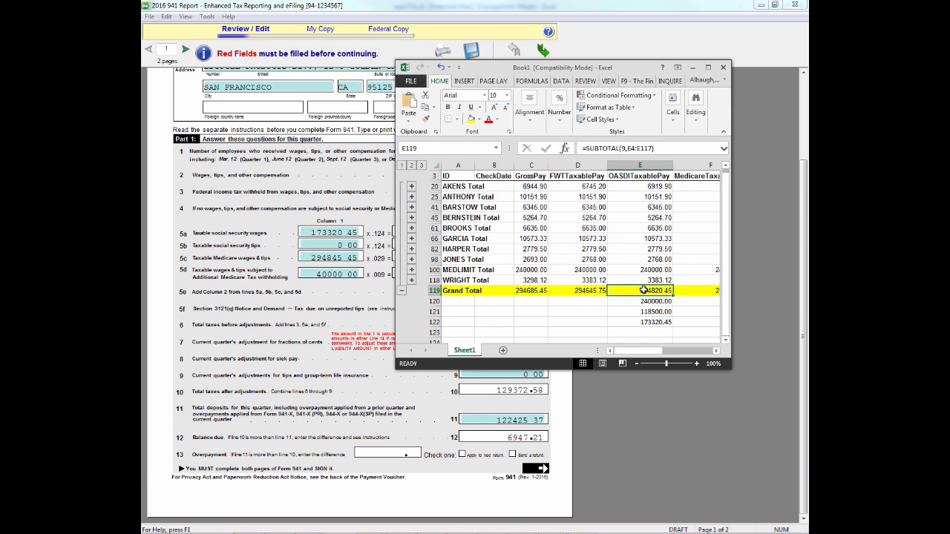
left_click(639, 270)
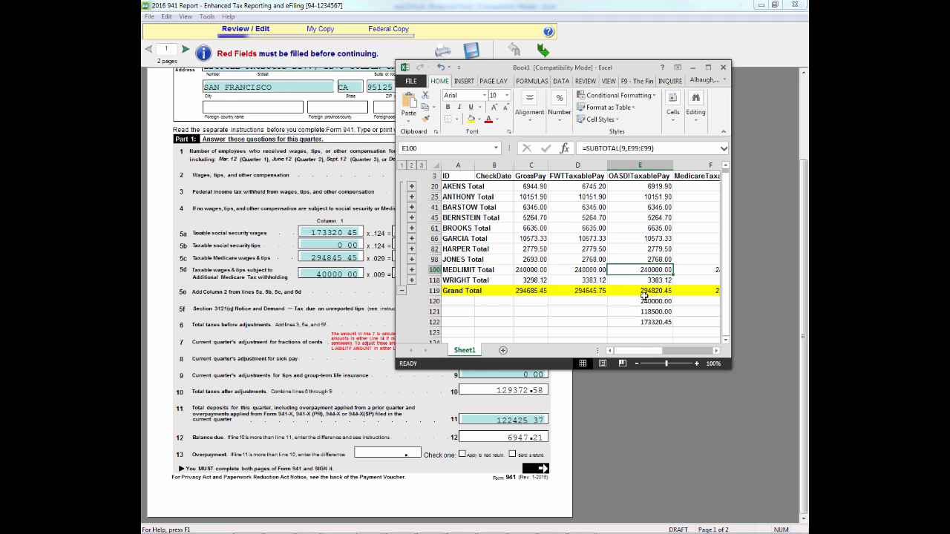
left_click(644, 293)
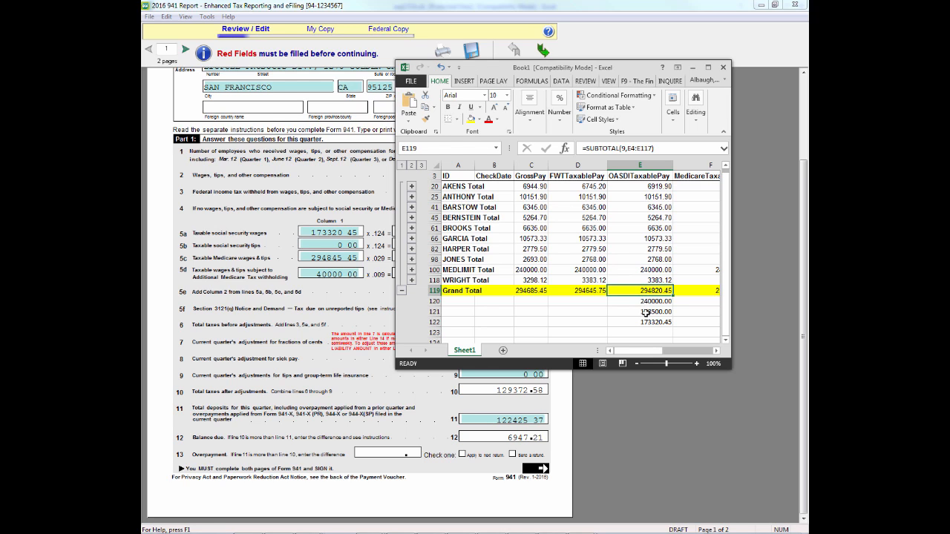
left_click(644, 312)
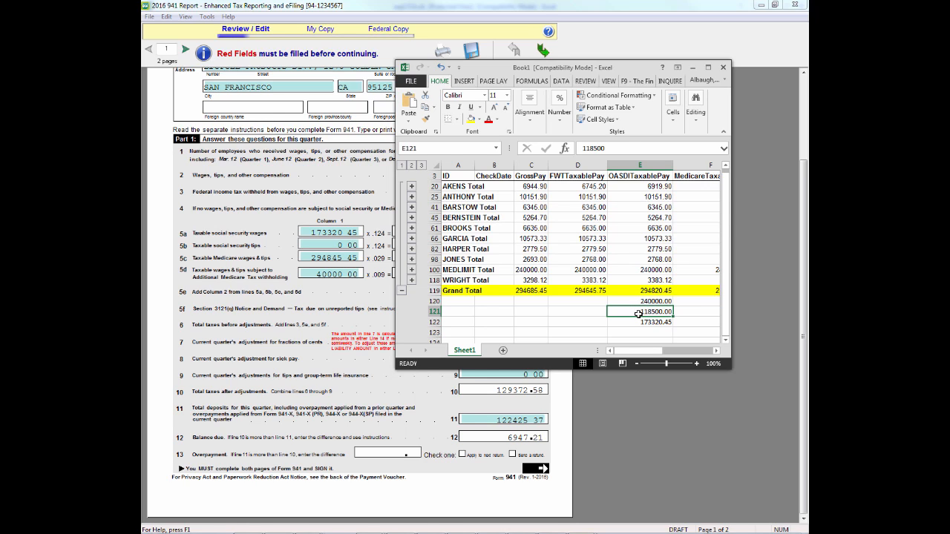
left_click(648, 271)
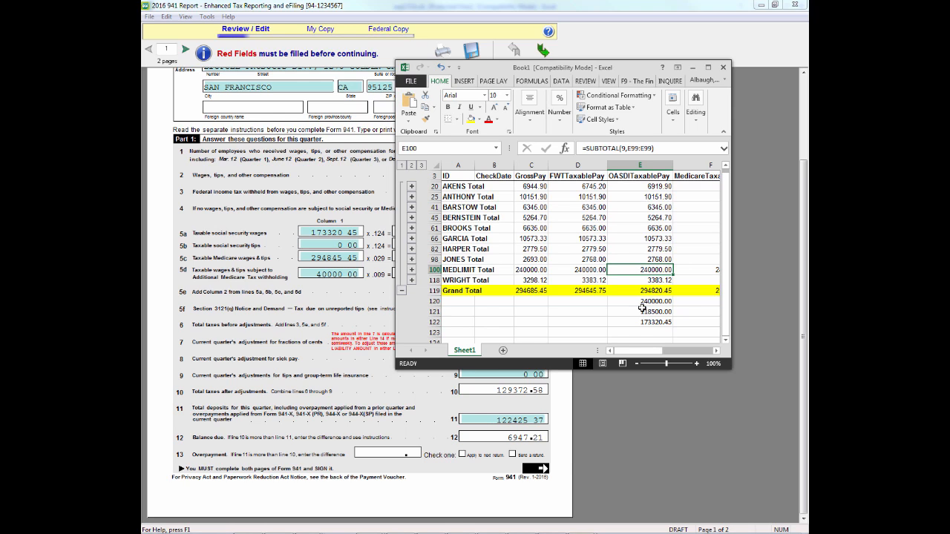
left_click(642, 302)
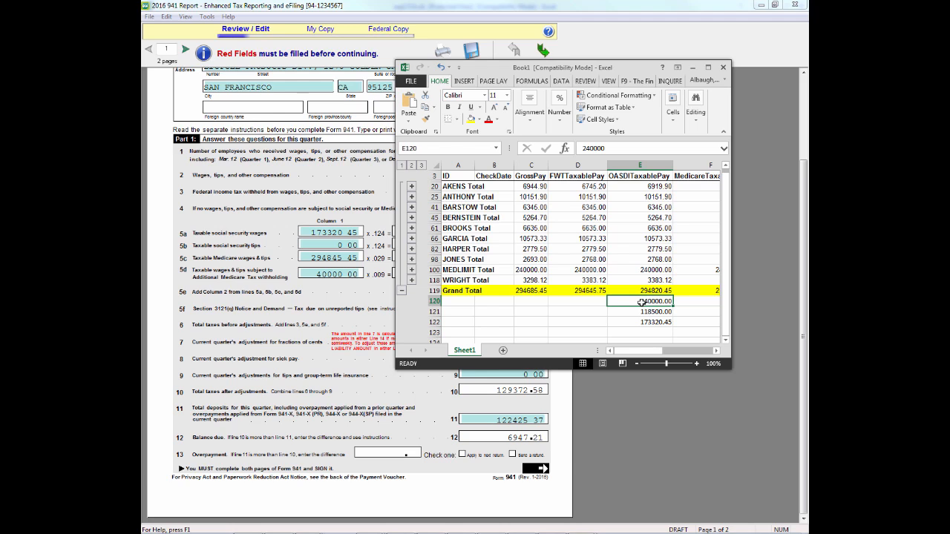
left_click(641, 311)
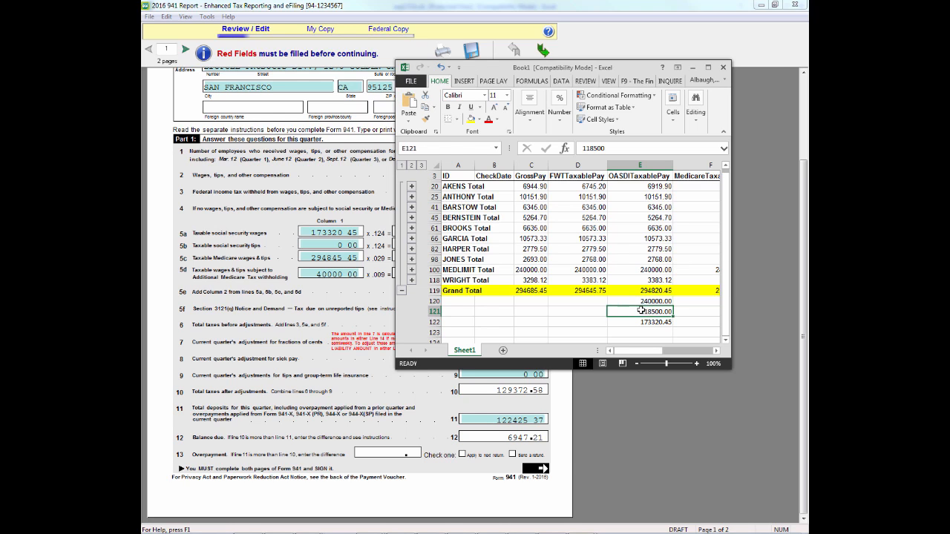
left_click(638, 322)
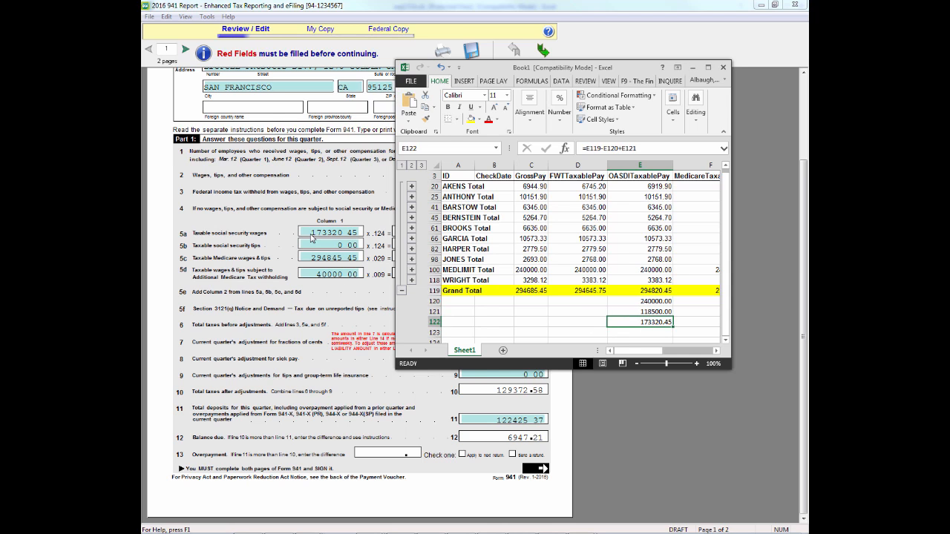
left_click_drag(610, 67, 621, 68)
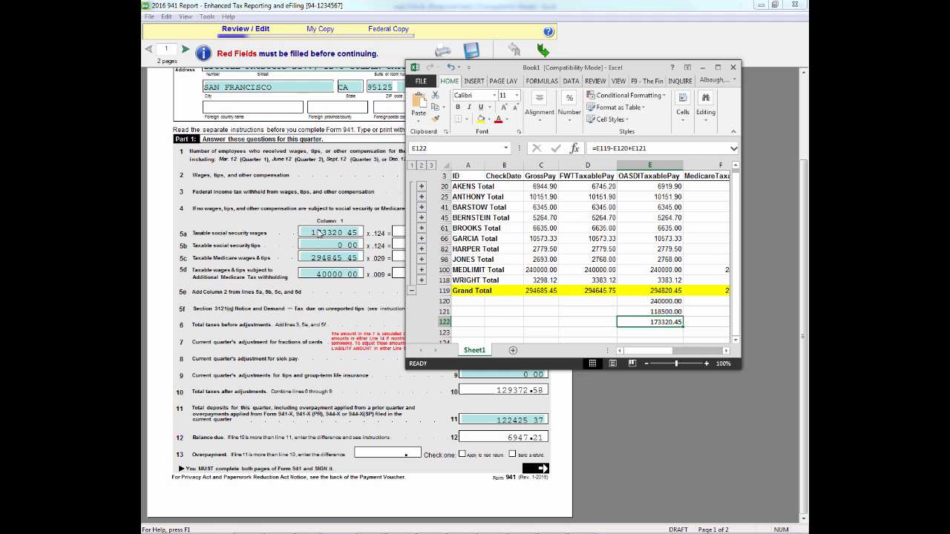
left_click(662, 292)
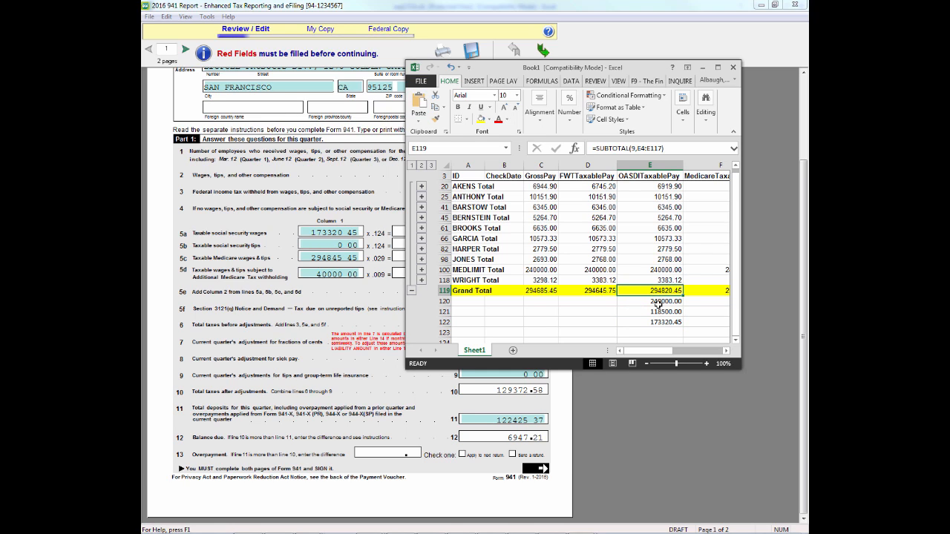
left_click(657, 302)
left_click(659, 311)
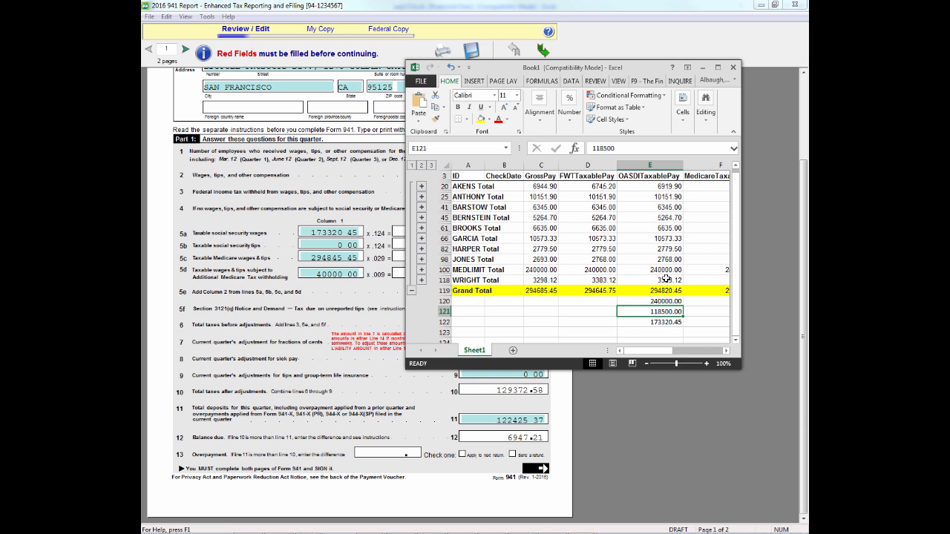
Compare the Grand Total of the MedicareTaxablePay column with taxable Medicare wages on Form 941 line 5c.
left_click(721, 353)
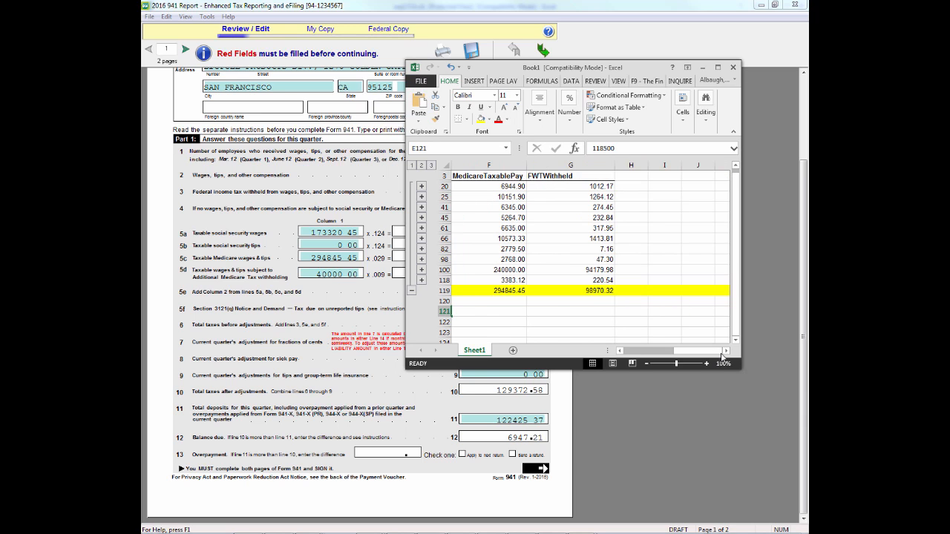
mouse_move(678, 351)
left_mouse_down()
mouse_move(648, 350)
mouse_move(661, 352)
left_mouse_up()
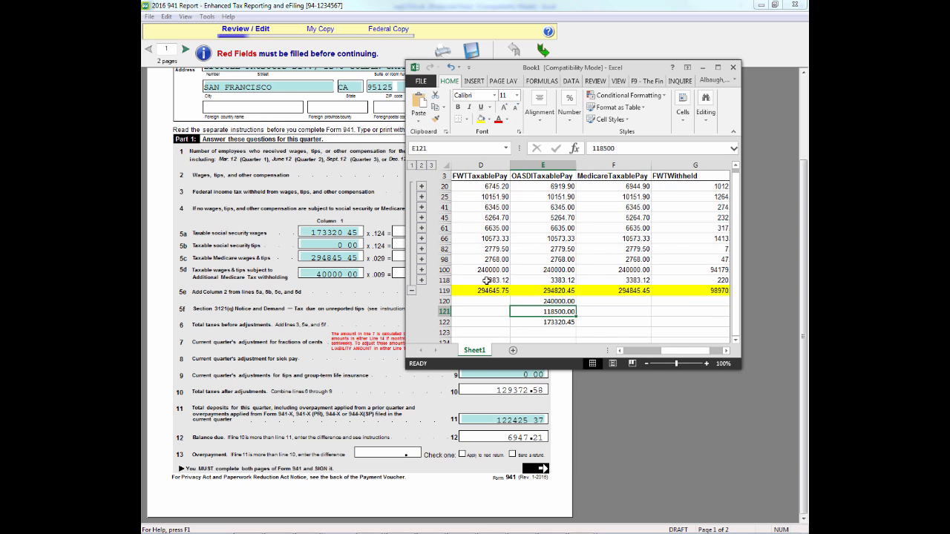
left_click(632, 291)
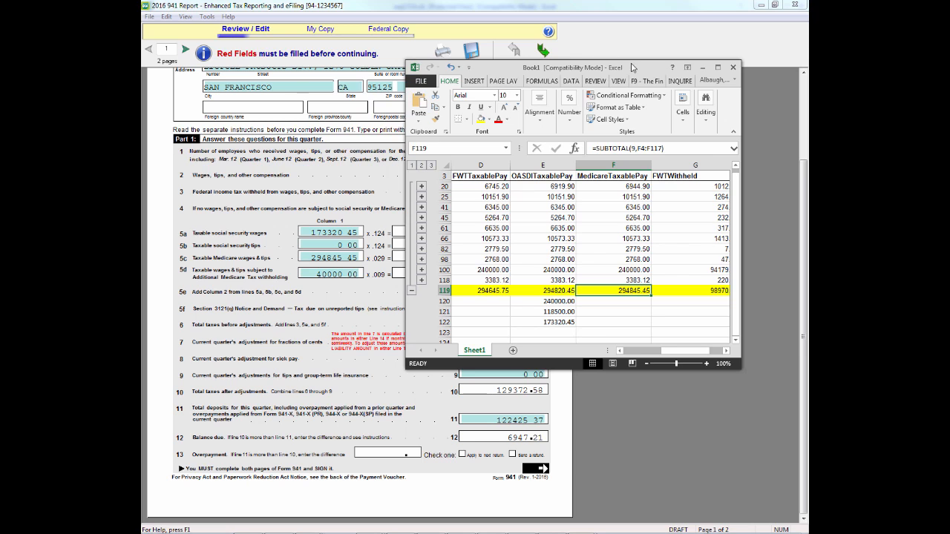
Fill cell F100, the 240000.00 MedicareTaxablePay subtotal, with orange.
left_click_drag(634, 68, 650, 65)
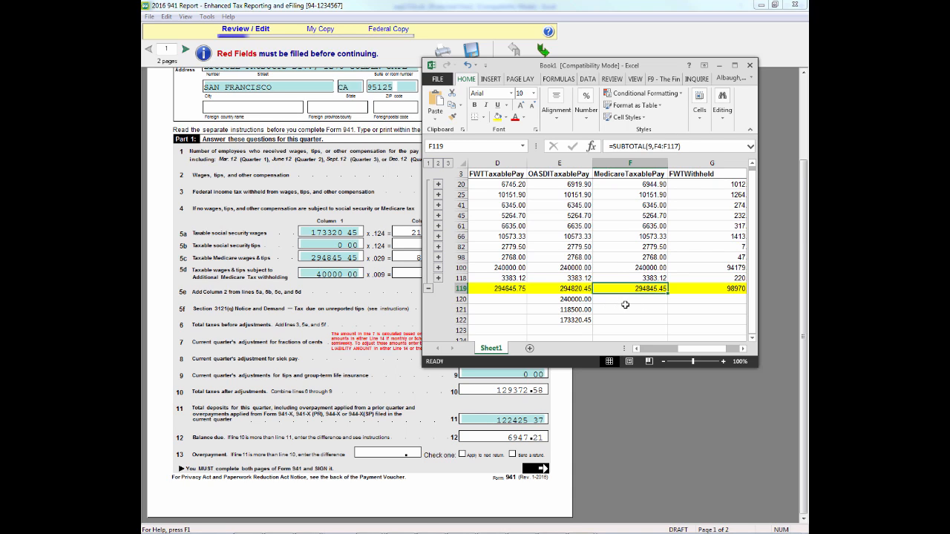
left_click(641, 269)
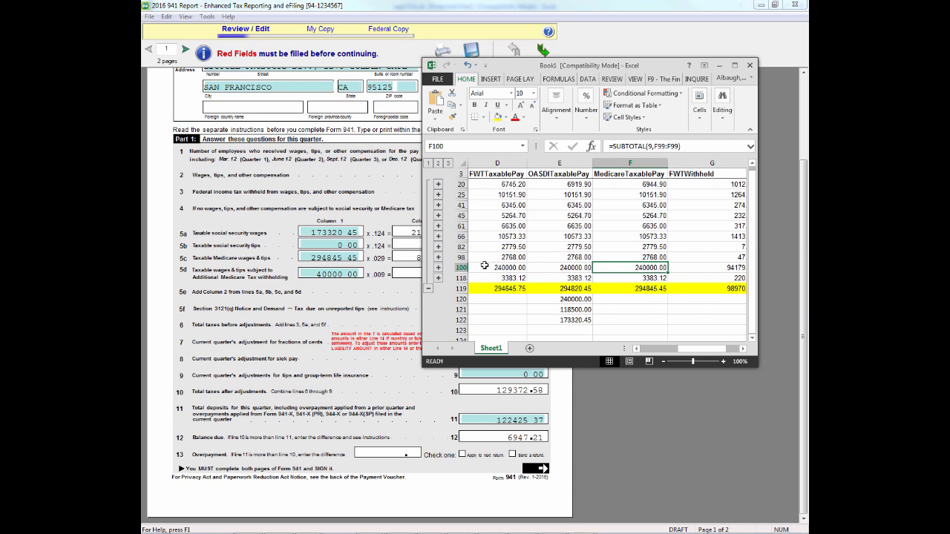
left_click_drag(484, 265, 644, 268)
left_click(644, 268)
left_click(506, 119)
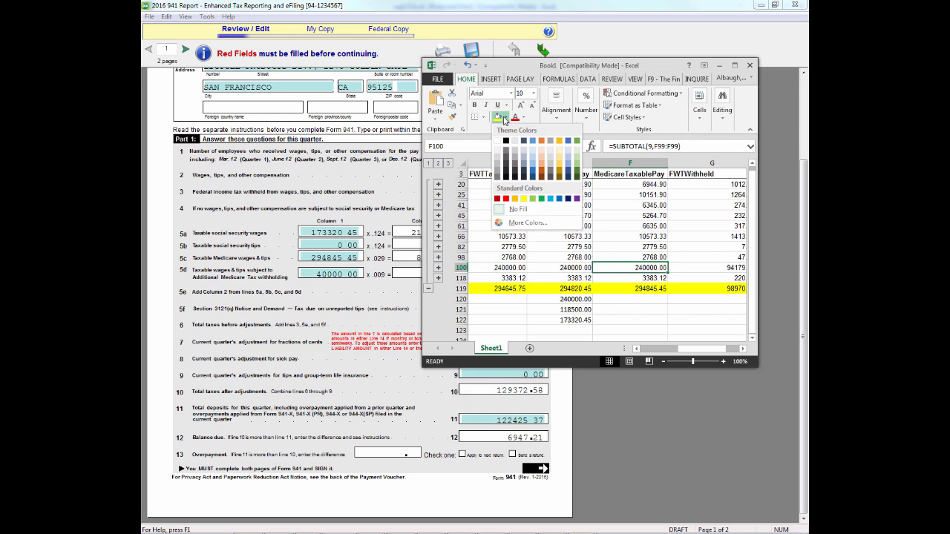
left_click(544, 143)
left_click(648, 309)
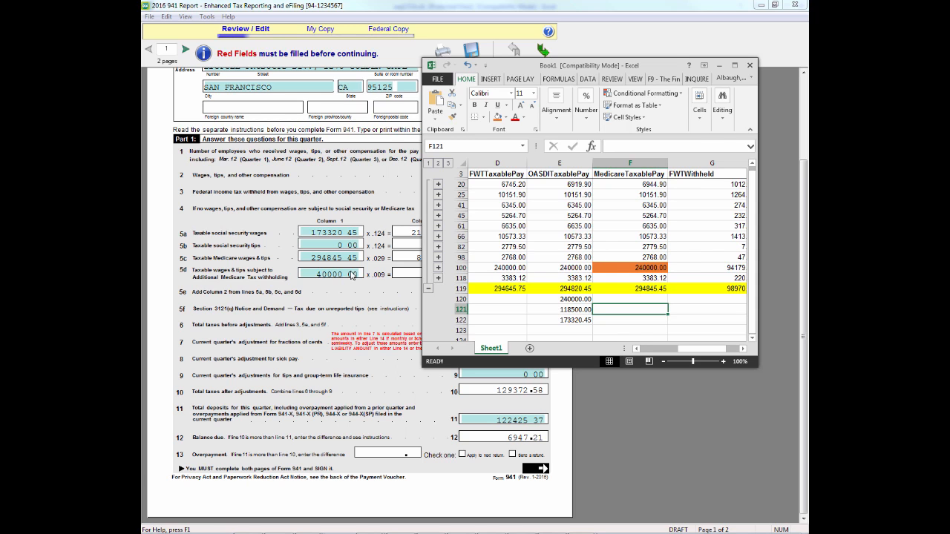
Compare the orange Medicare subtotal with Form 941 line 5d and identify the employee ID in column A of row 100.
left_click_drag(538, 67, 622, 63)
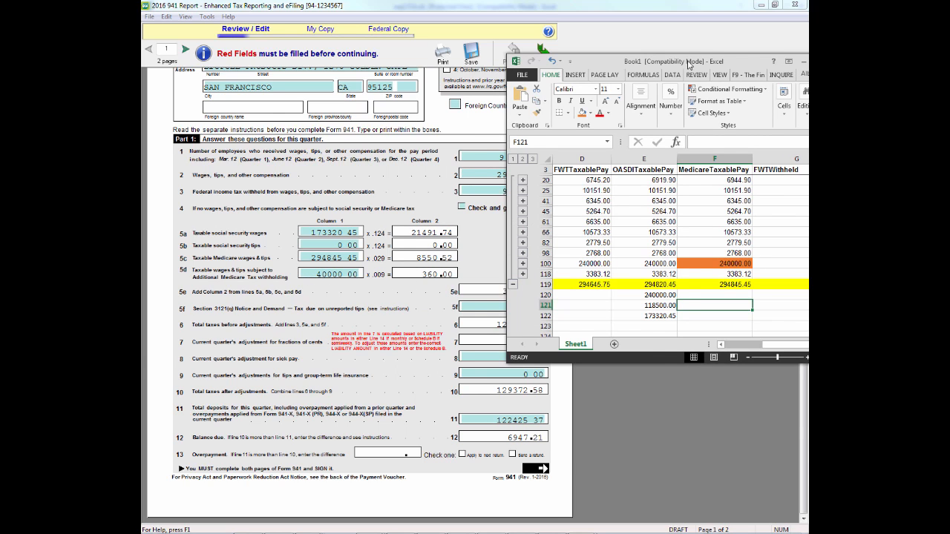
left_click_drag(690, 65, 536, 72)
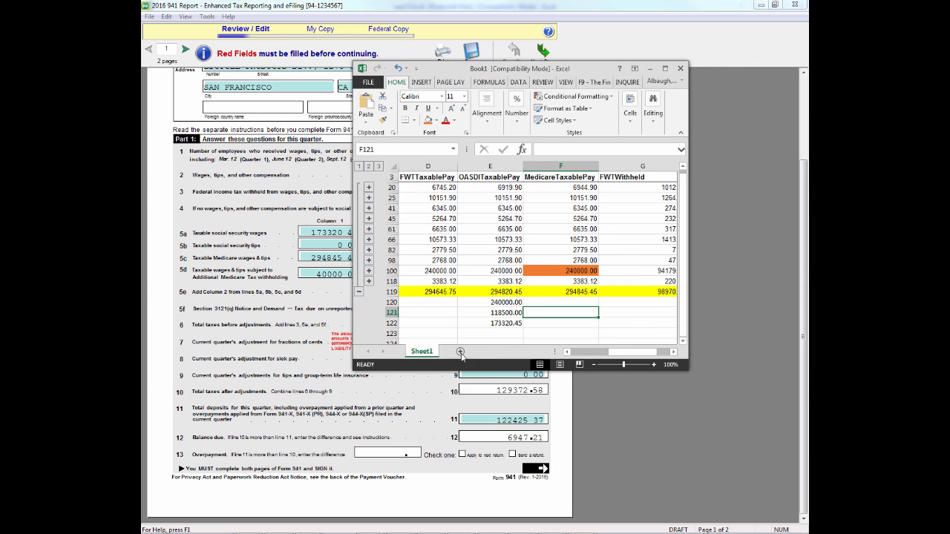
left_click(578, 353)
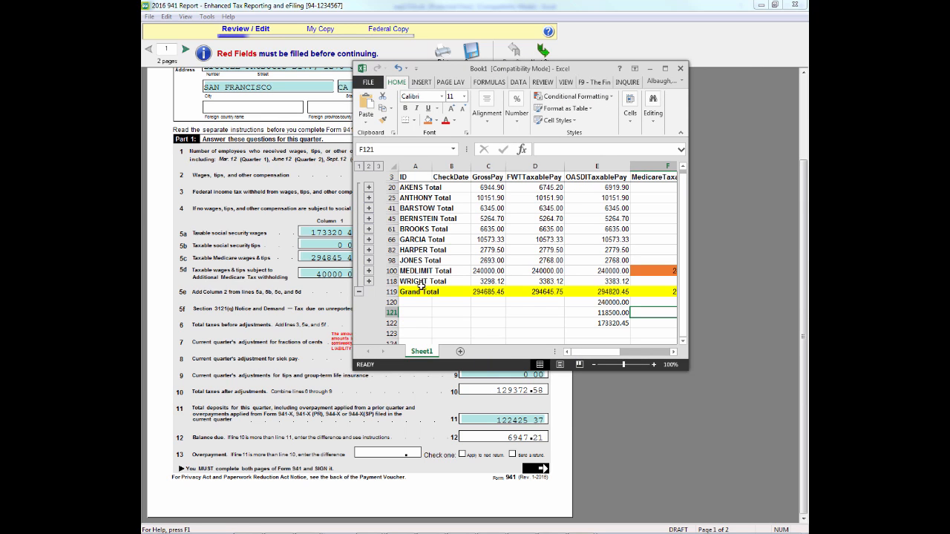
left_click(420, 275)
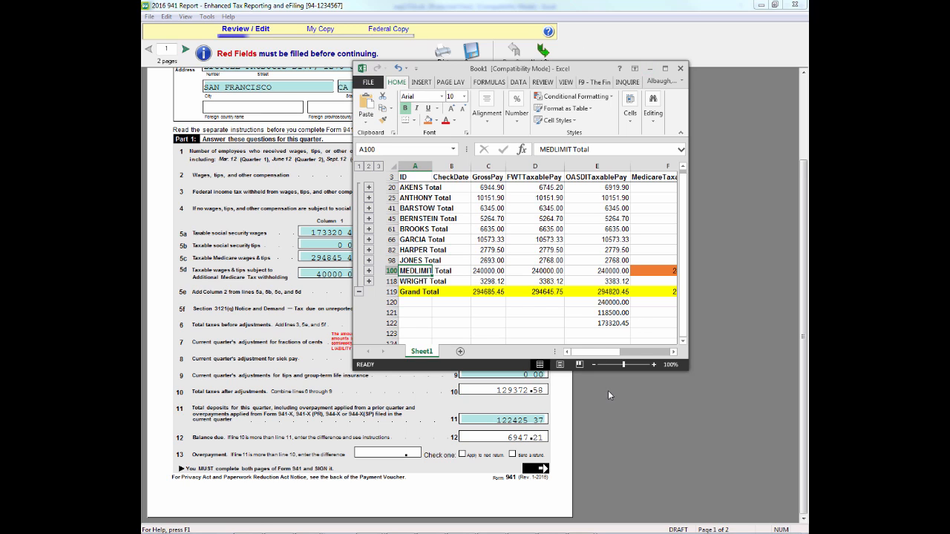
Switch to Sage BusinessWorks 2017 and open the Payroll Register By Employee ID report options.
mouse_move(597, 532)
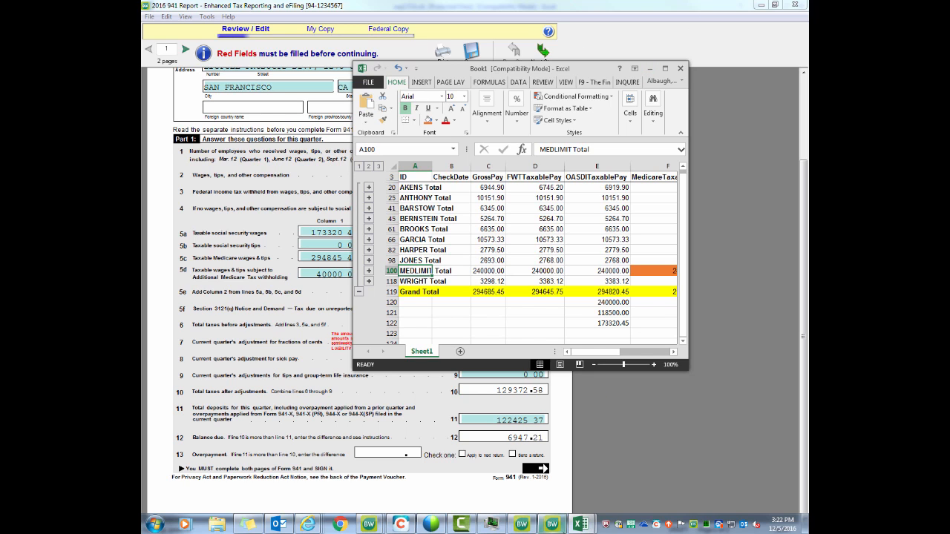
left_click(531, 528)
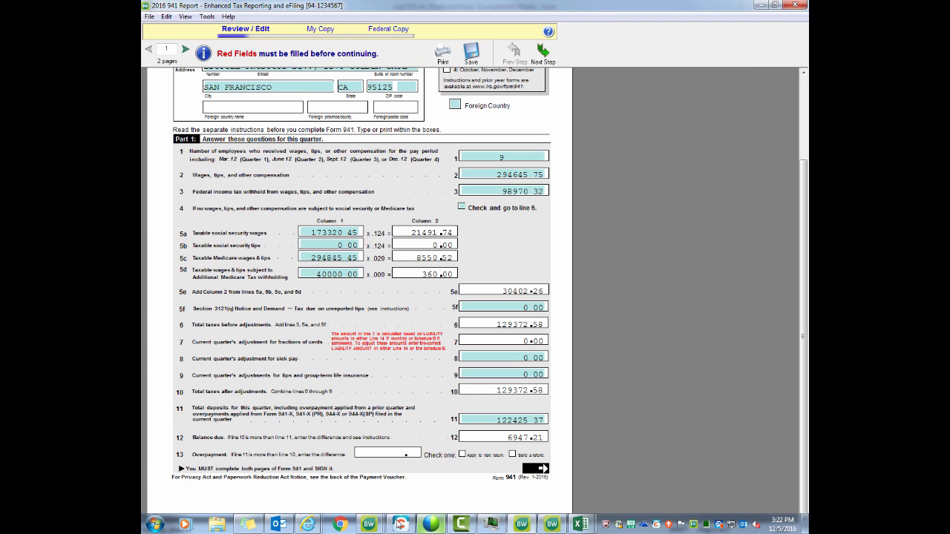
left_click(369, 524)
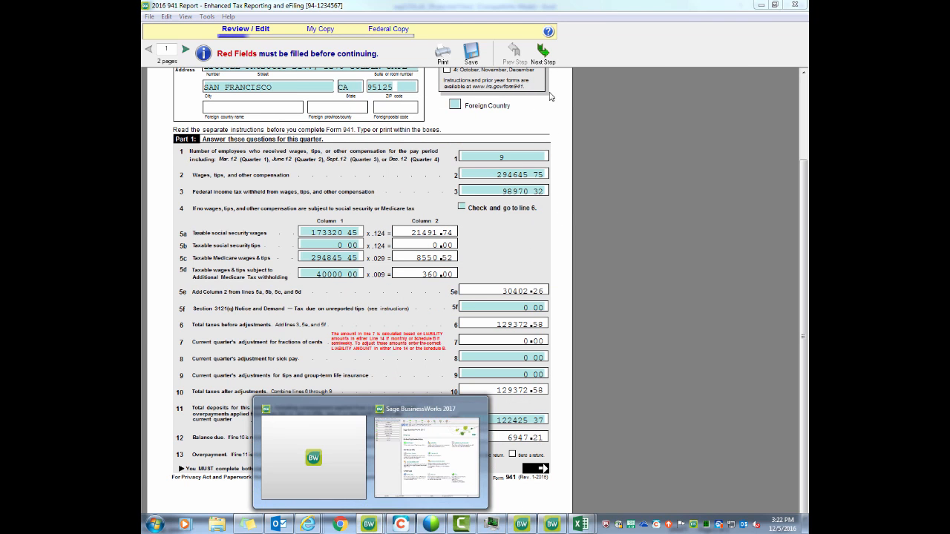
left_click(435, 421)
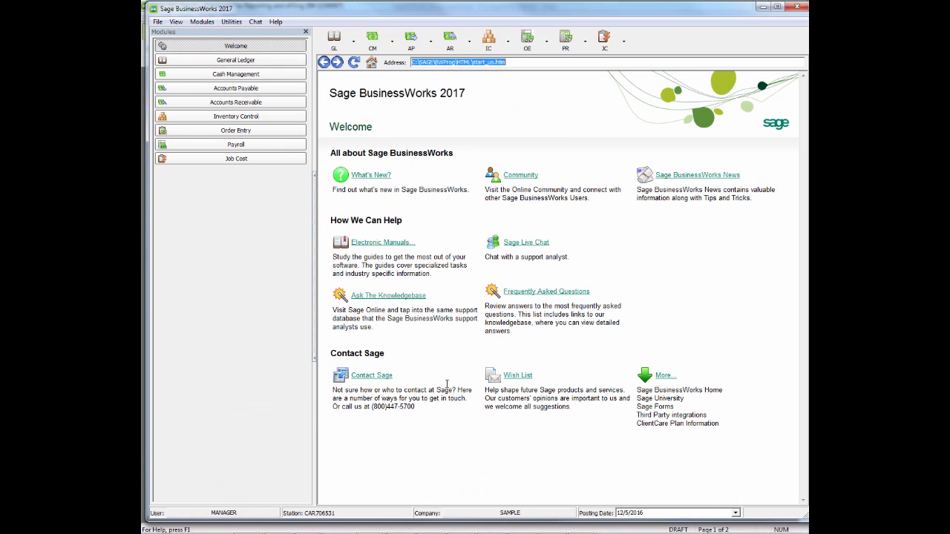
left_click(569, 37)
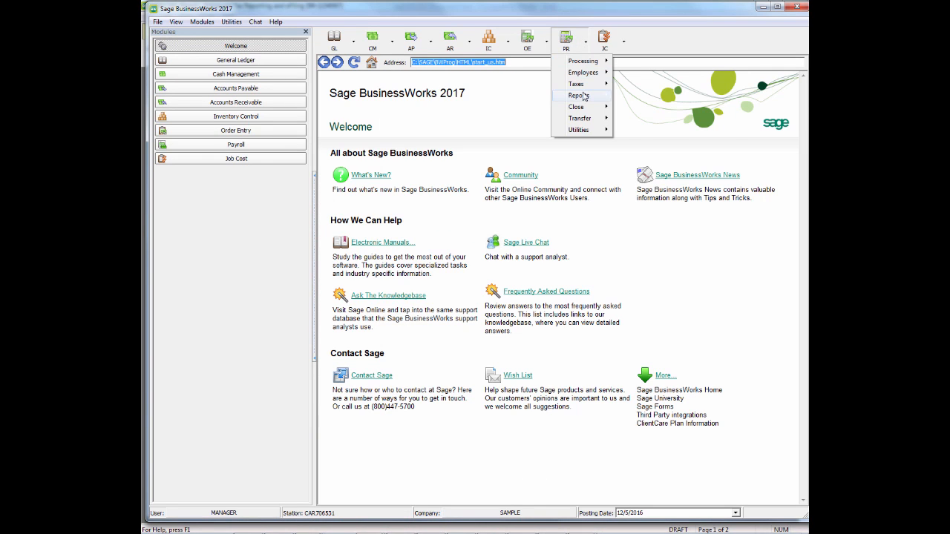
mouse_move(587, 95)
left_click(648, 98)
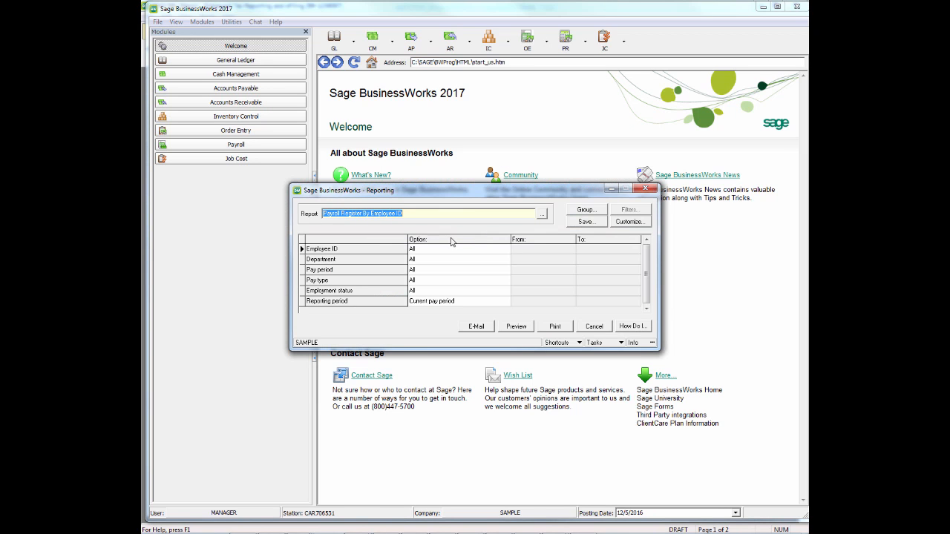
Limit the payroll register to only employee ID MEDLIMIT and preview the report down to its tax amounts.
left_click(434, 252)
left_click(432, 251)
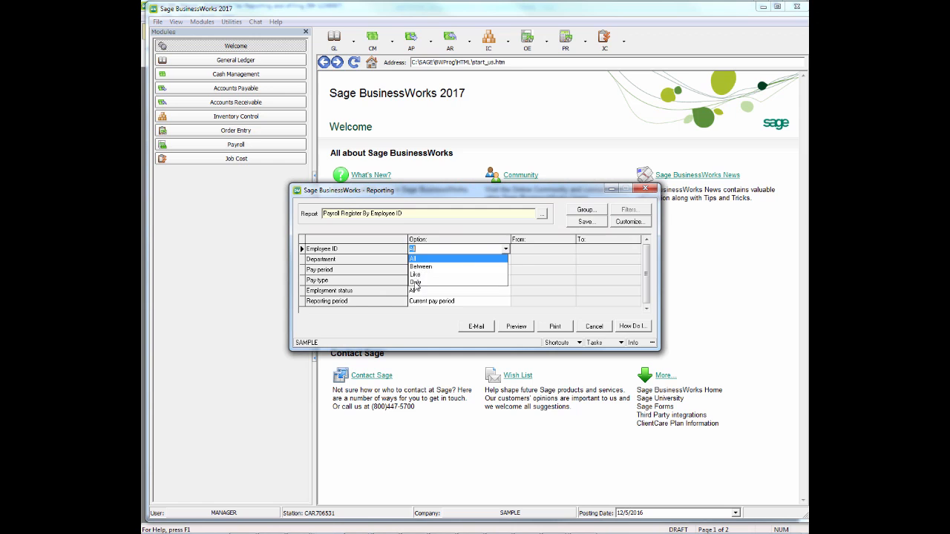
left_click(415, 283)
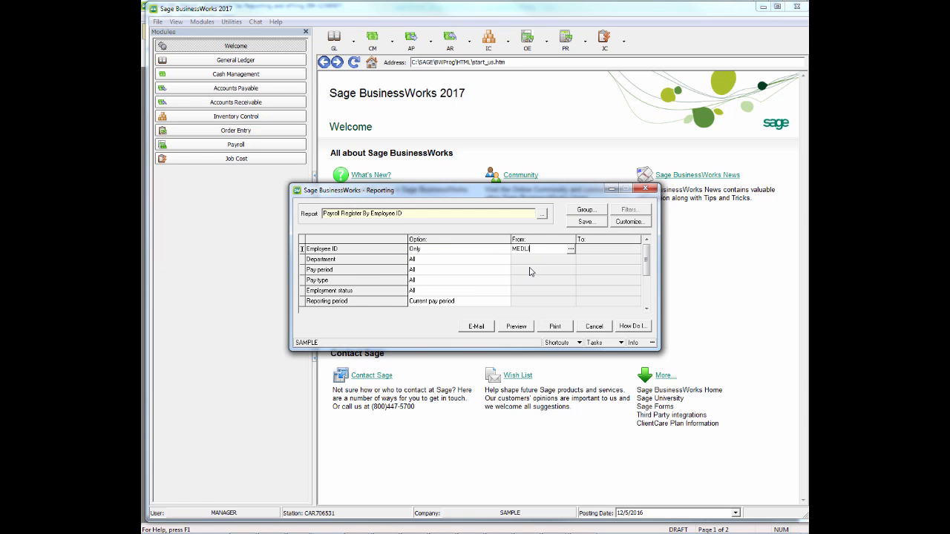
left_click(517, 327)
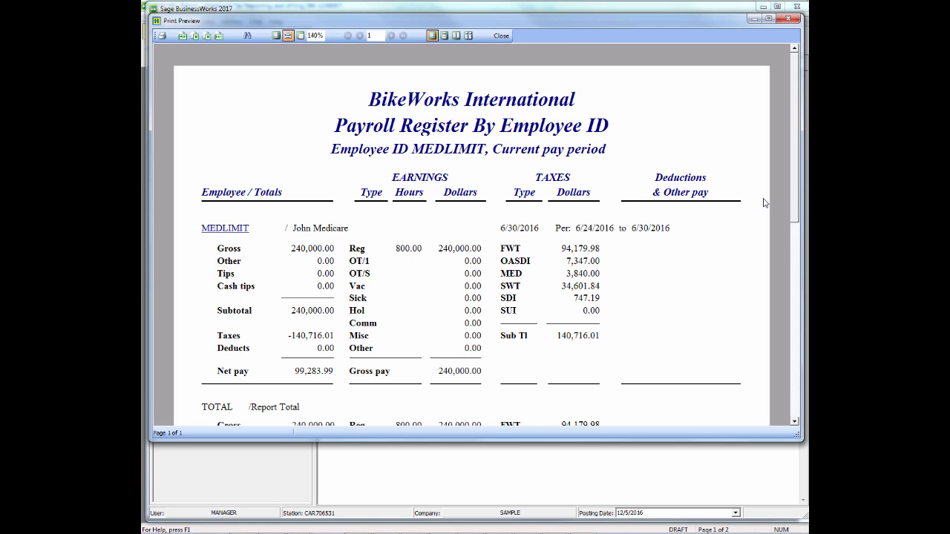
left_click_drag(791, 188, 792, 194)
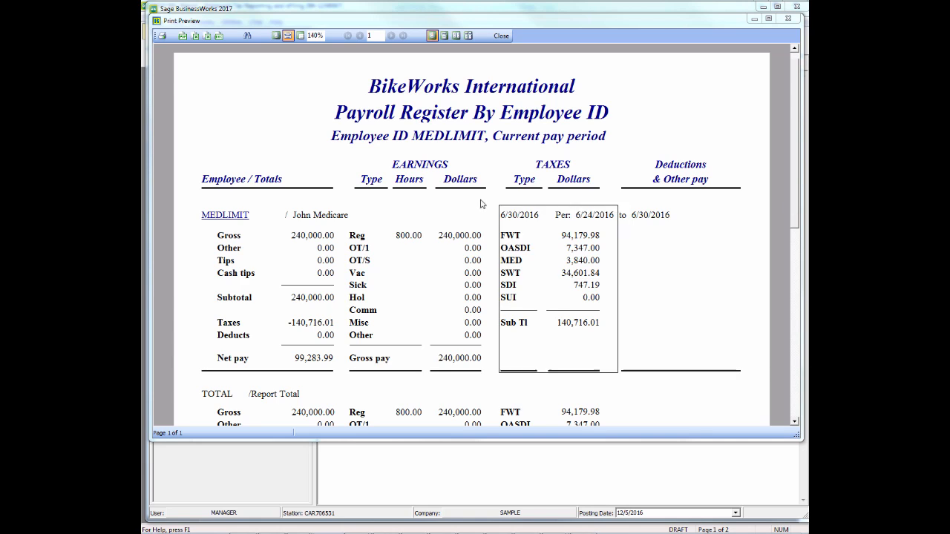
Calculate the regular Medicare tax as 1.45% of 240000.00 in Calculator.
left_click(552, 99)
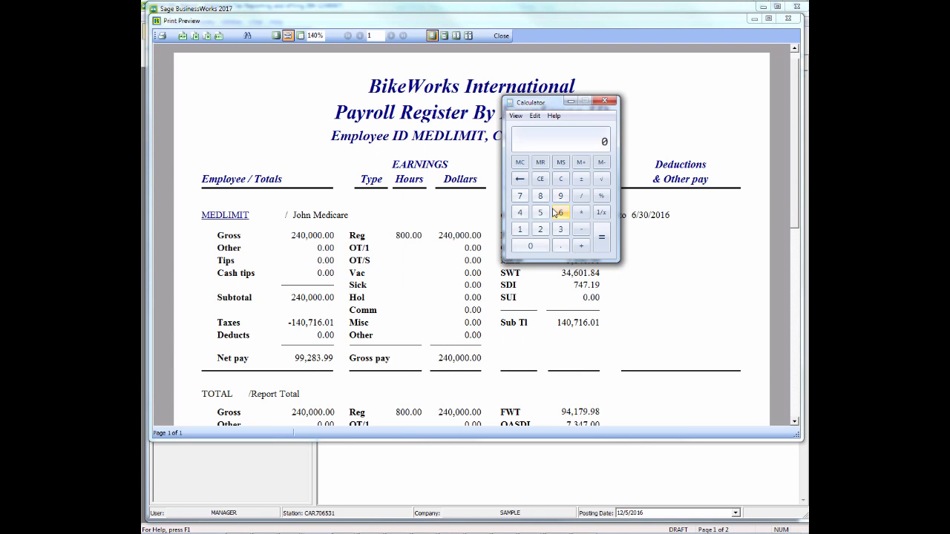
type("0000.00")
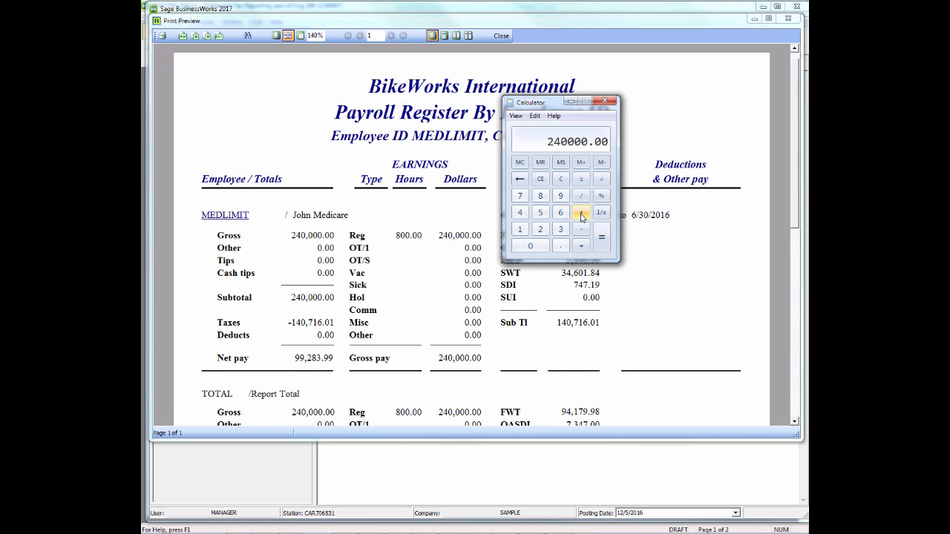
left_click(583, 214)
type("1.45")
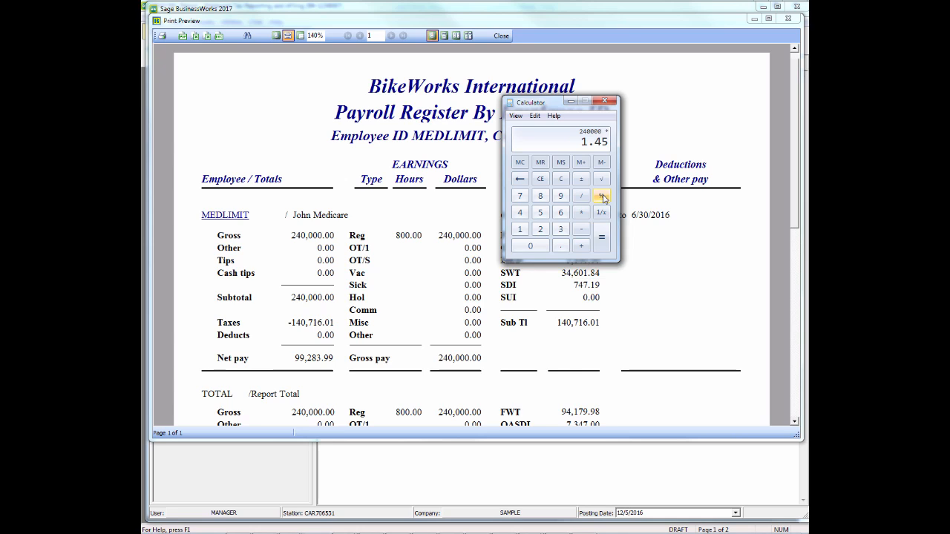
left_click(601, 197)
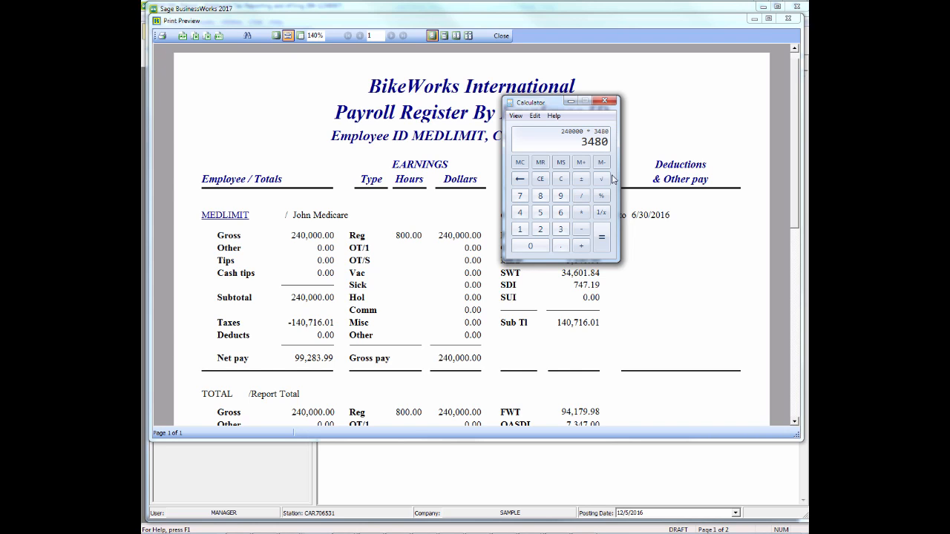
Clear the calculator and calculate the additional Medicare tax as 0.9% of 40000.00.
left_click(562, 178)
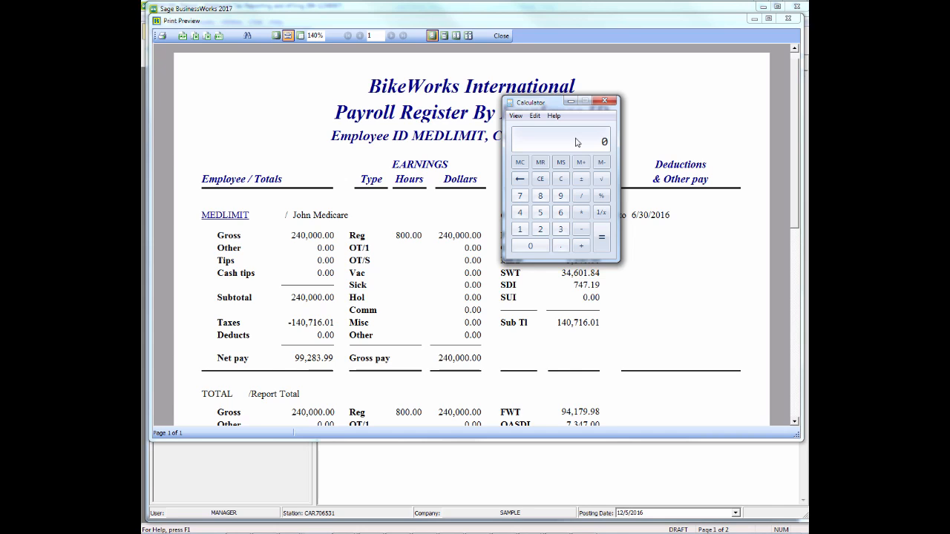
type("40000.00")
left_click(582, 214)
type("0.9")
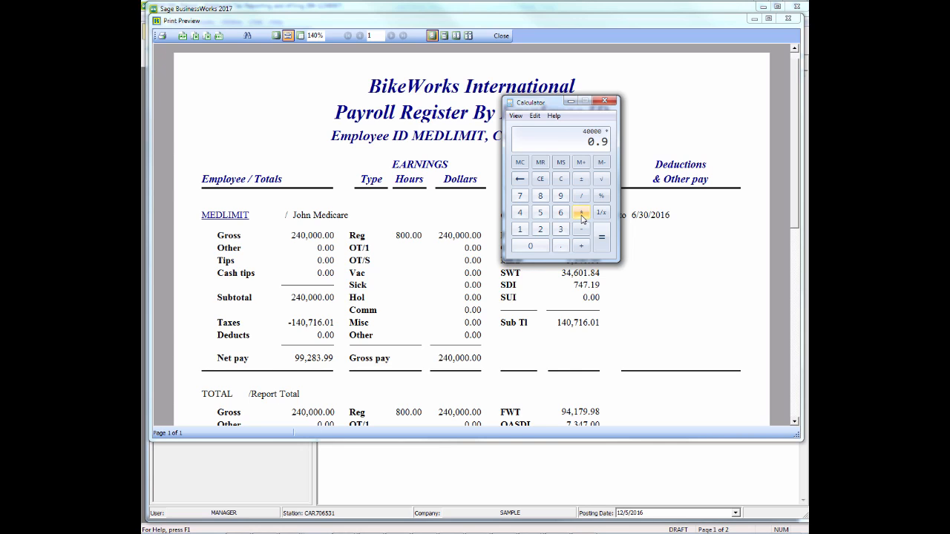
left_click(602, 195)
Clear the calculator and add the two Medicare tax amounts, 3480.00 + 360.00.
left_click(561, 180)
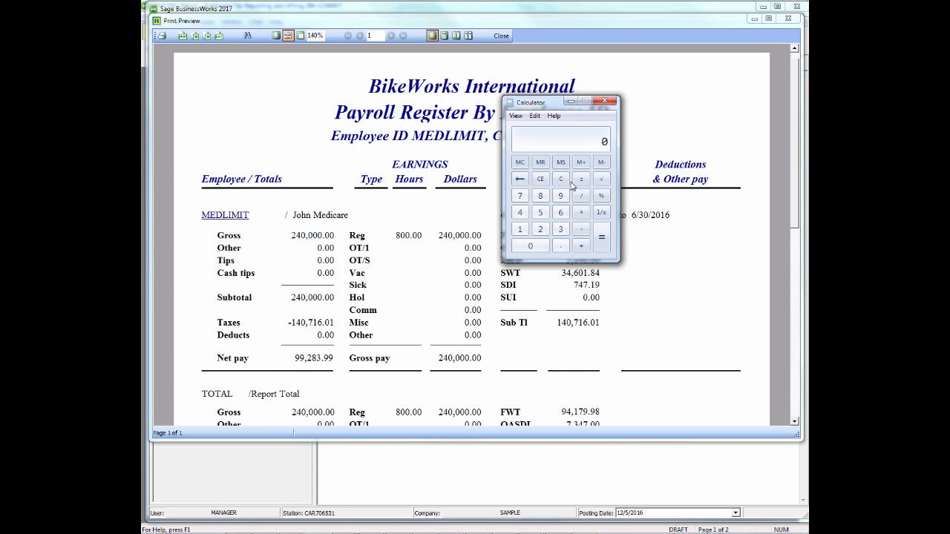
type("3480.00")
type("+360")
type(".00")
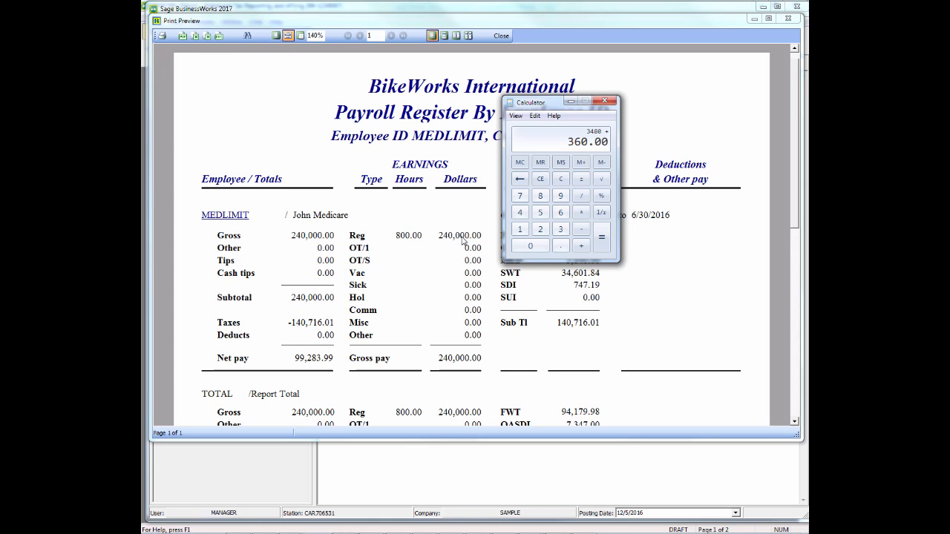
left_click(602, 242)
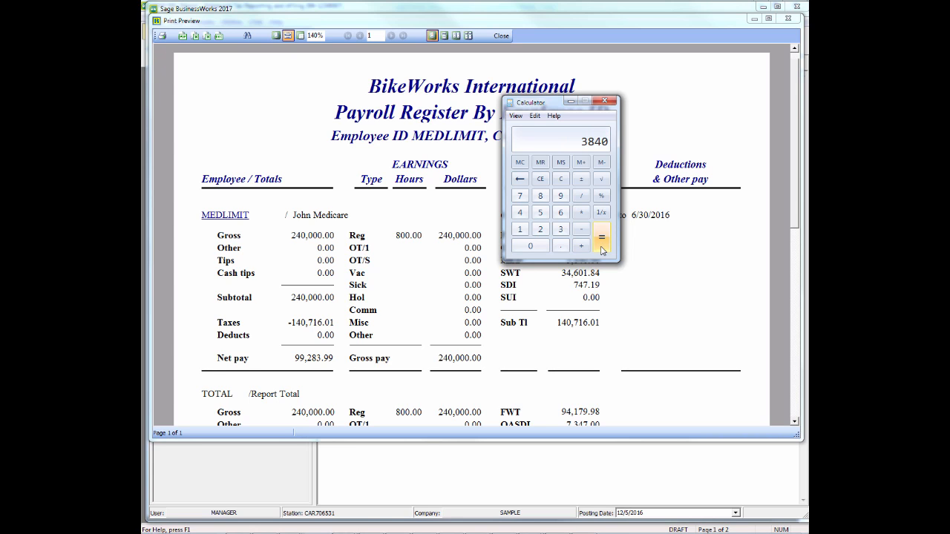
Compare the calculated sum with the register's MED tax, and close the calculator, the report preview and the reporting window.
left_click_drag(554, 105, 552, 277)
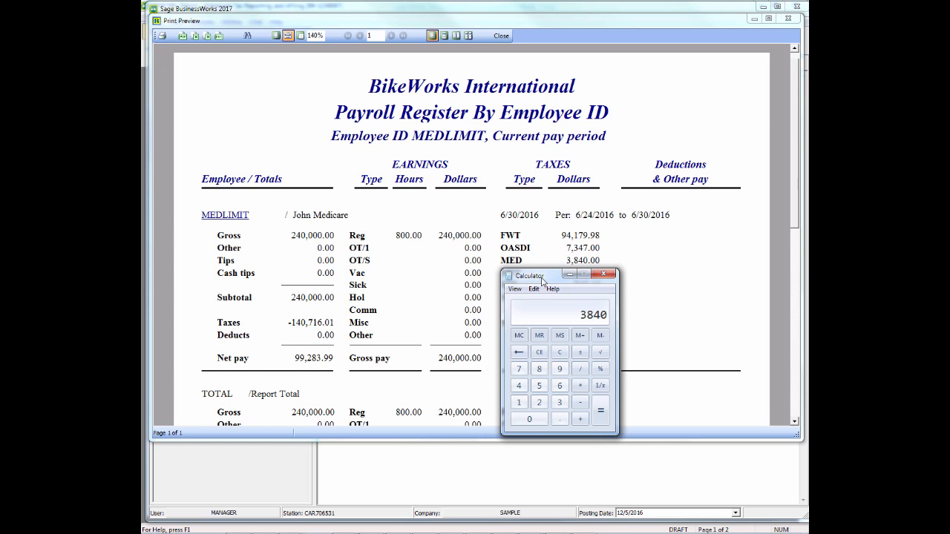
left_click_drag(541, 280, 648, 93)
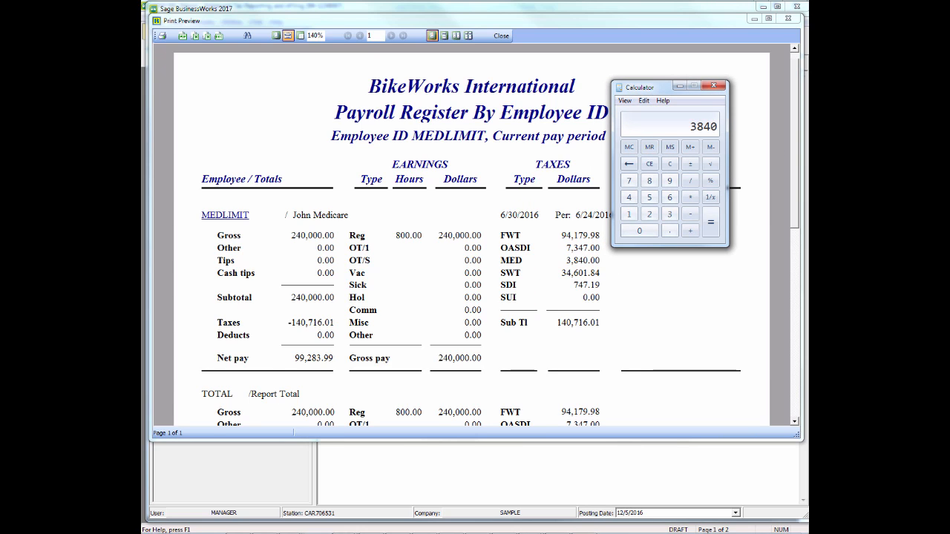
left_click(710, 86)
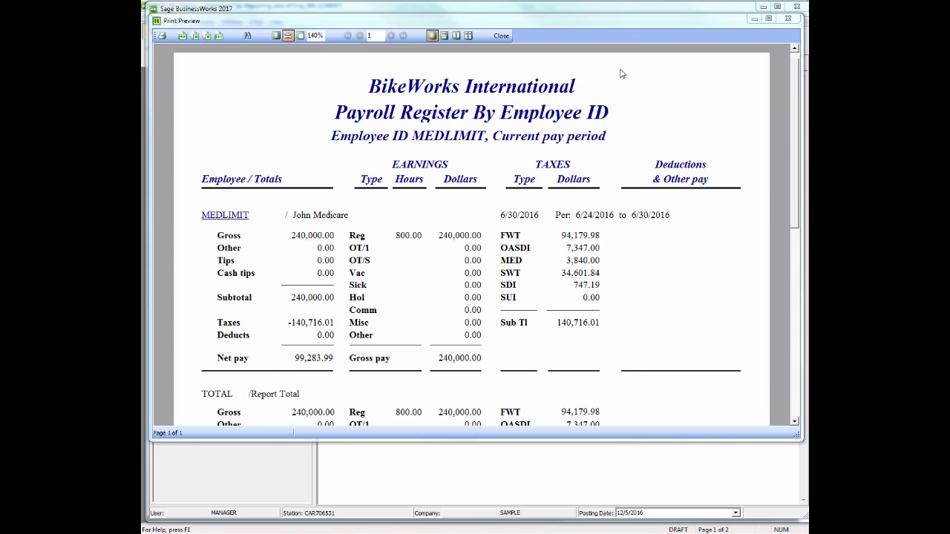
left_click(500, 35)
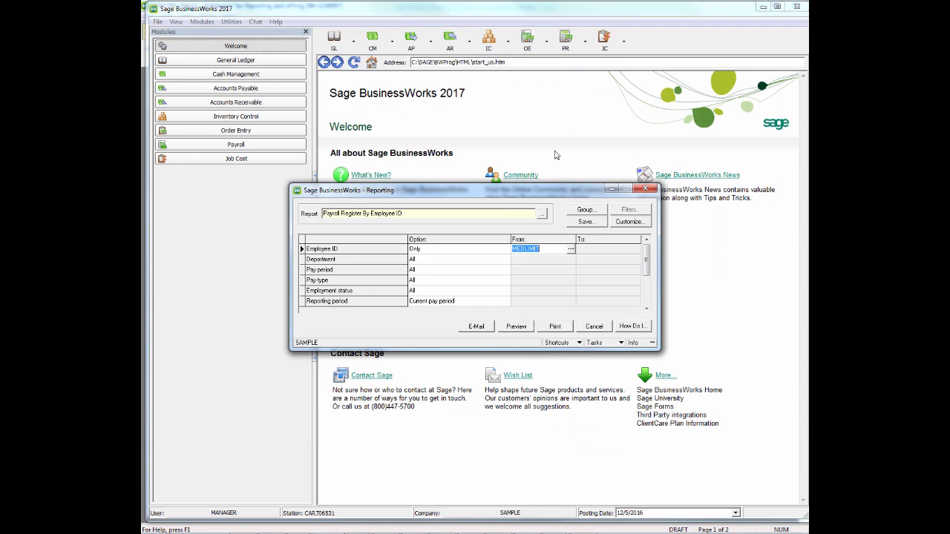
left_click(645, 189)
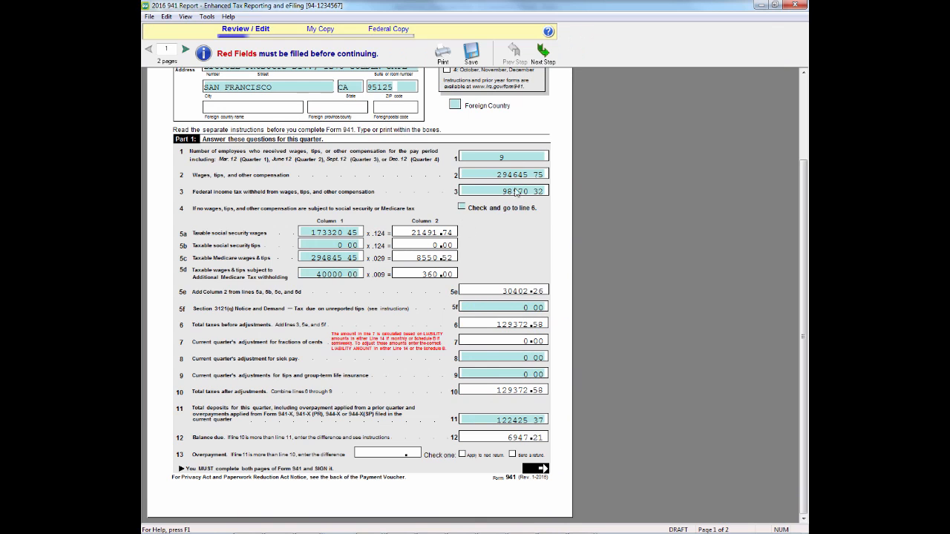
Review the wages, tips and other compensation on Form 941 line 2, dismissing its field help.
mouse_move(486, 176)
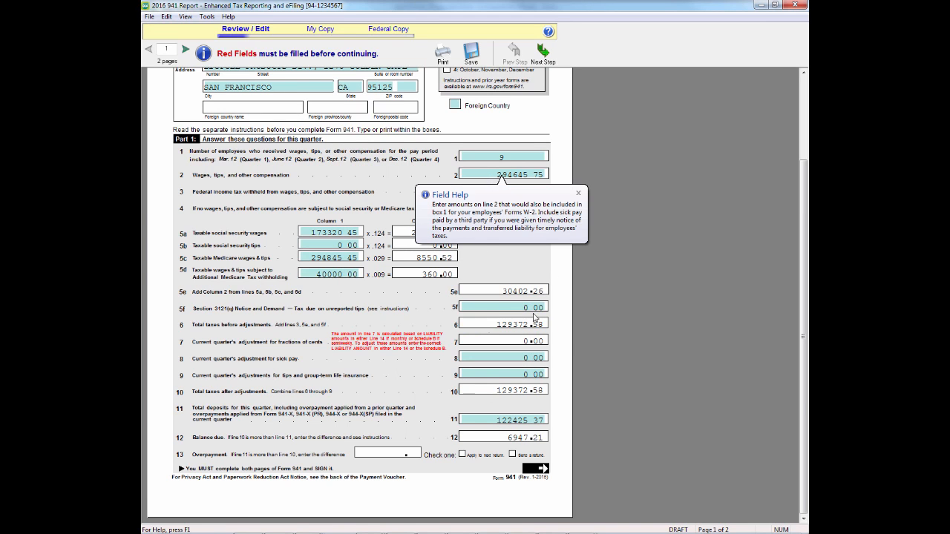
left_click(578, 193)
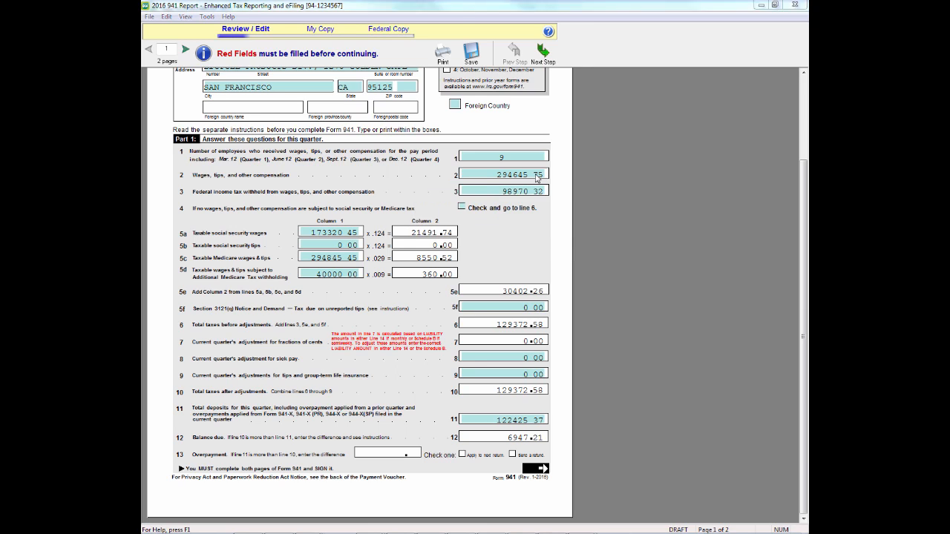
mouse_move(537, 178)
left_click(578, 194)
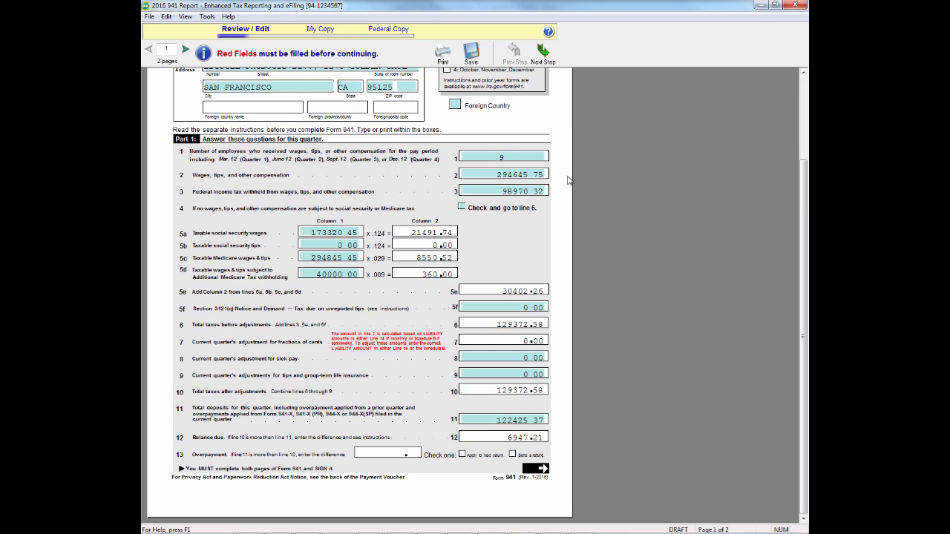
Switch to the Excel workbook, compare its FWTWithheld grand total with Form 941 line 3, and minimize the workbook.
mouse_move(540, 189)
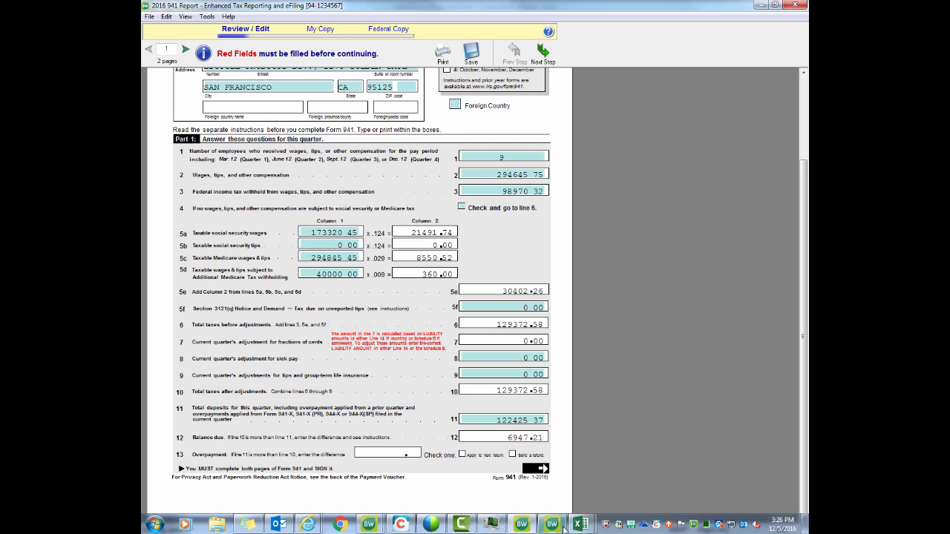
mouse_move(580, 524)
left_click(627, 419)
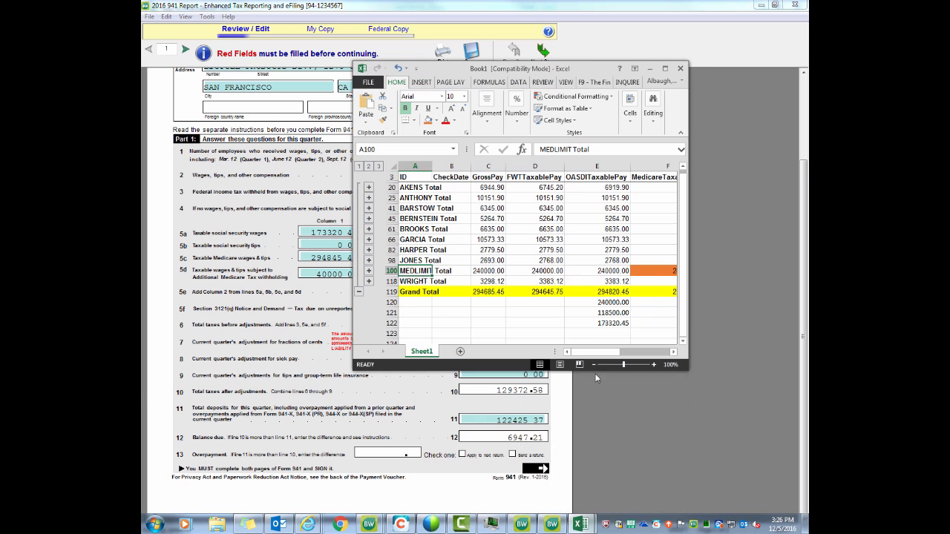
left_click_drag(608, 353, 664, 357)
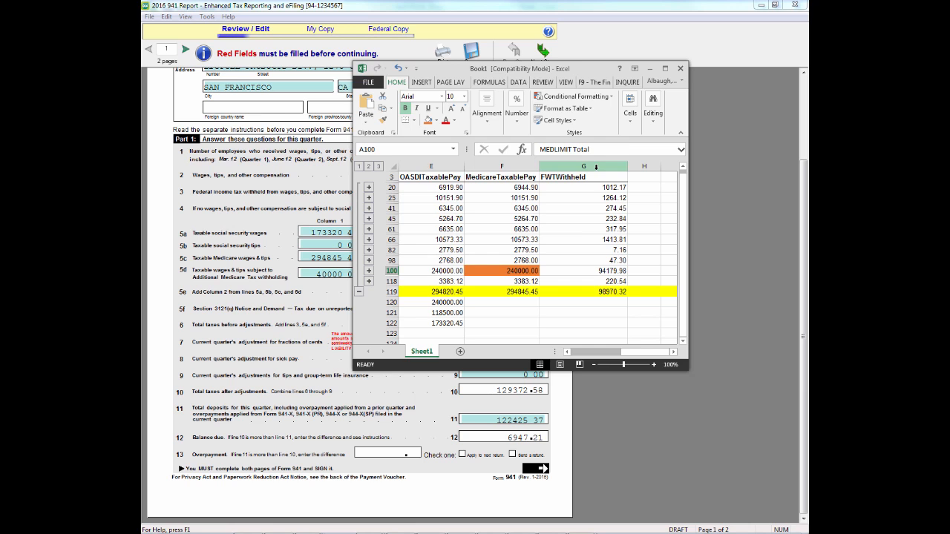
left_click_drag(549, 69, 297, 111)
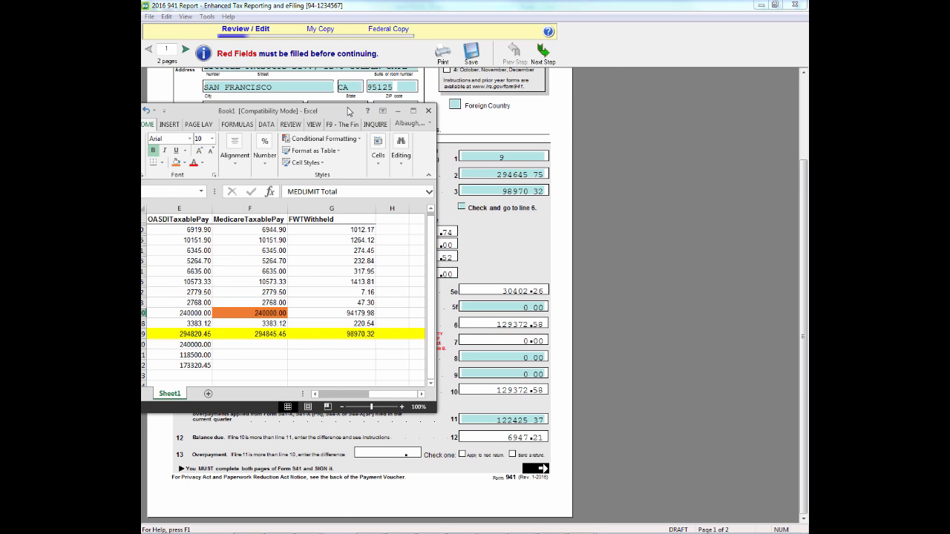
left_click_drag(377, 111, 577, 102)
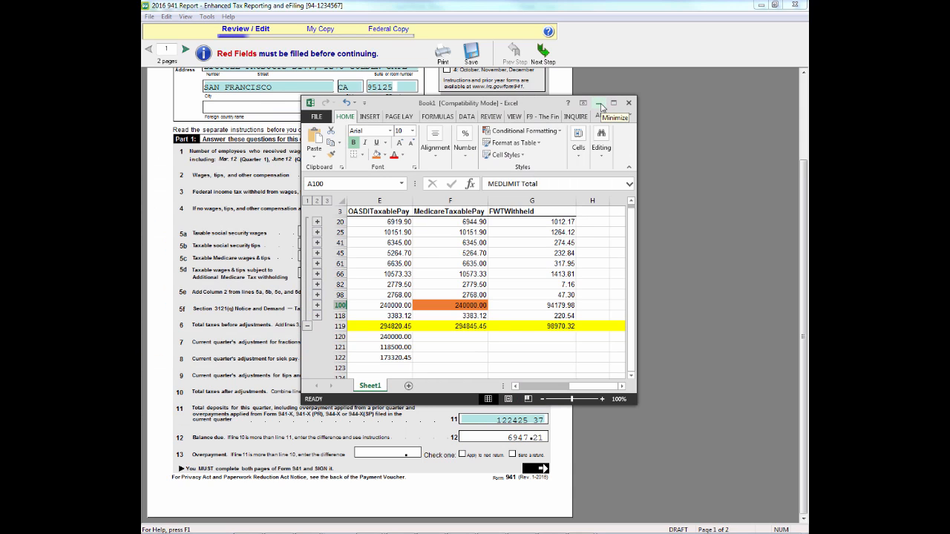
left_click(600, 104)
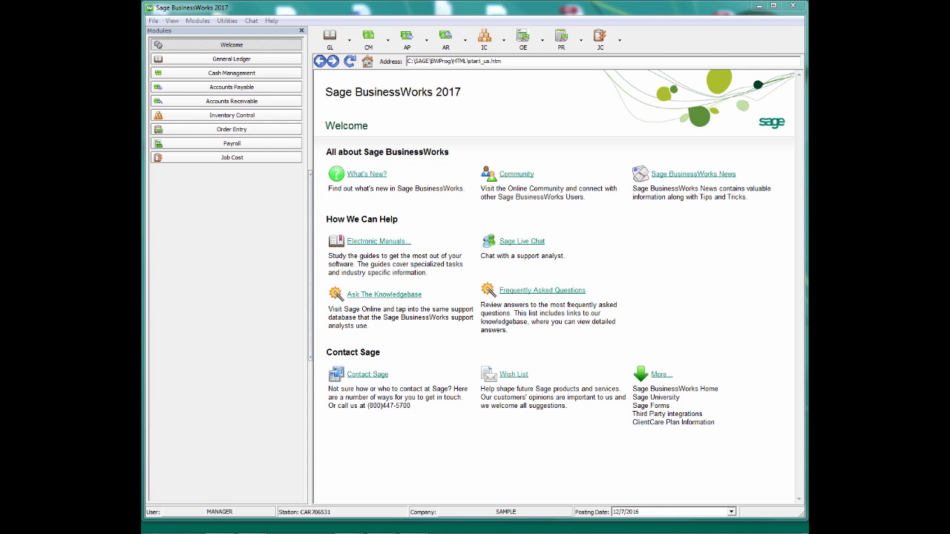
In Sage BusinessWorks, open the payroll deduction reports and try to preview the Company Paid Deduction FWT taxable report.
left_click(561, 39)
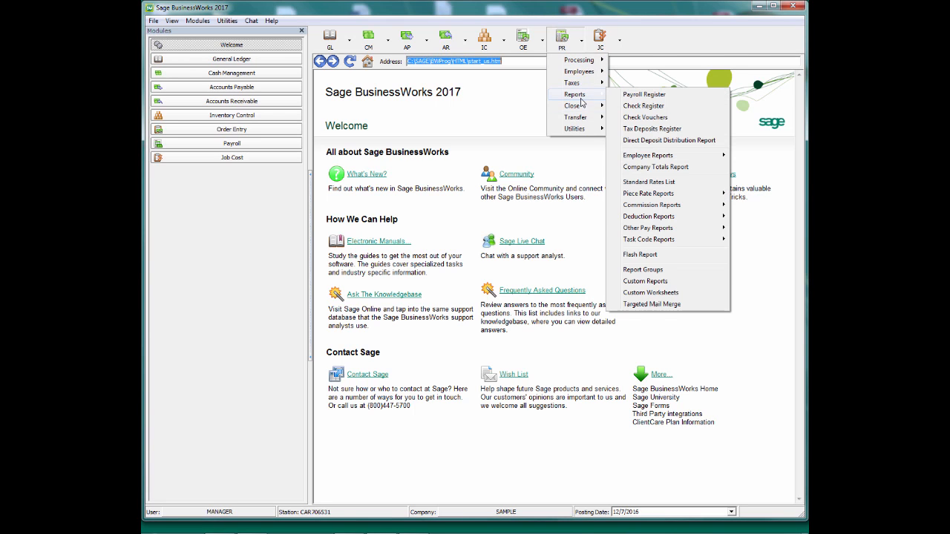
mouse_move(582, 97)
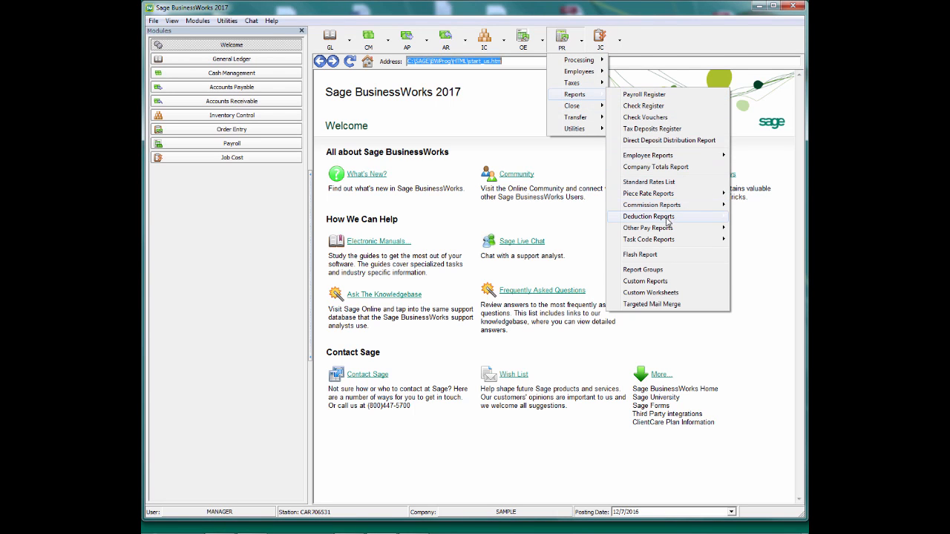
mouse_move(668, 219)
left_click(547, 223)
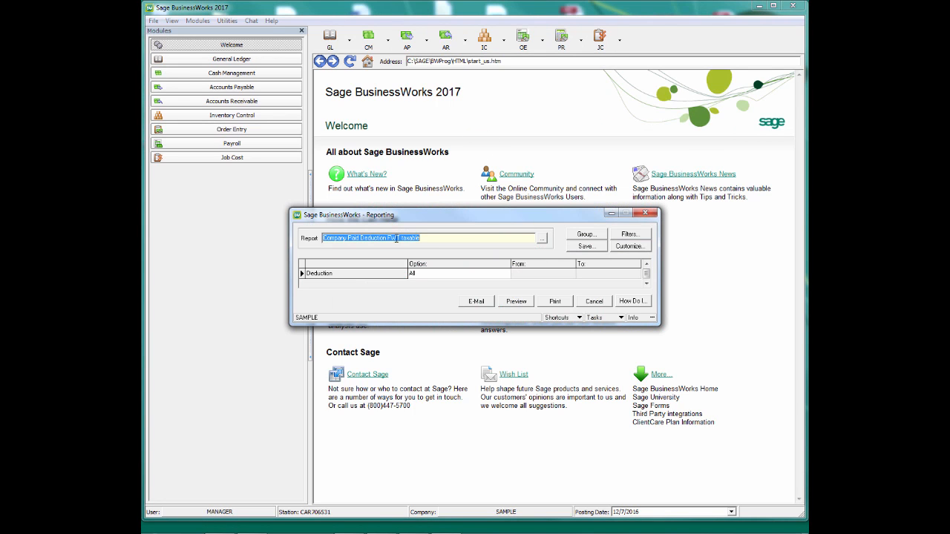
left_click(518, 303)
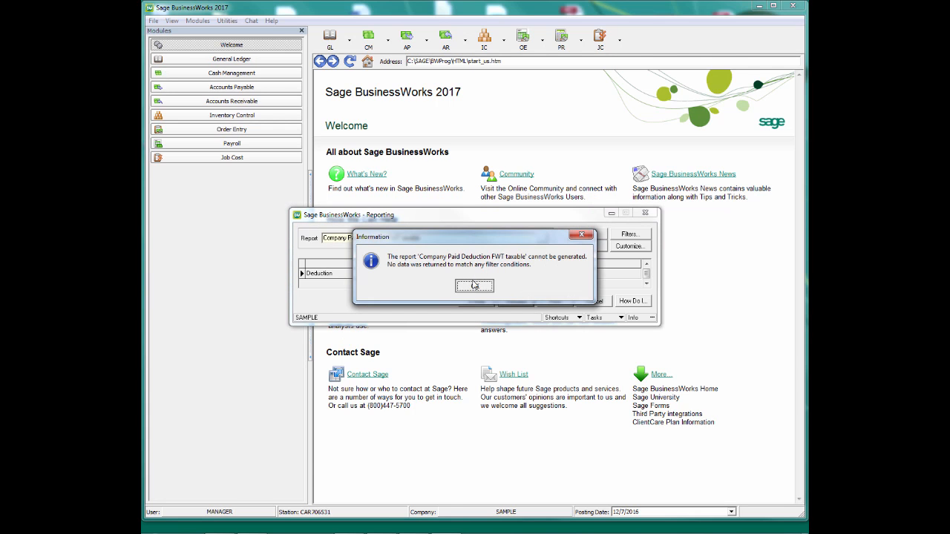
left_click(473, 285)
Select the Deduction List report and preview it for all deductions.
left_click(541, 238)
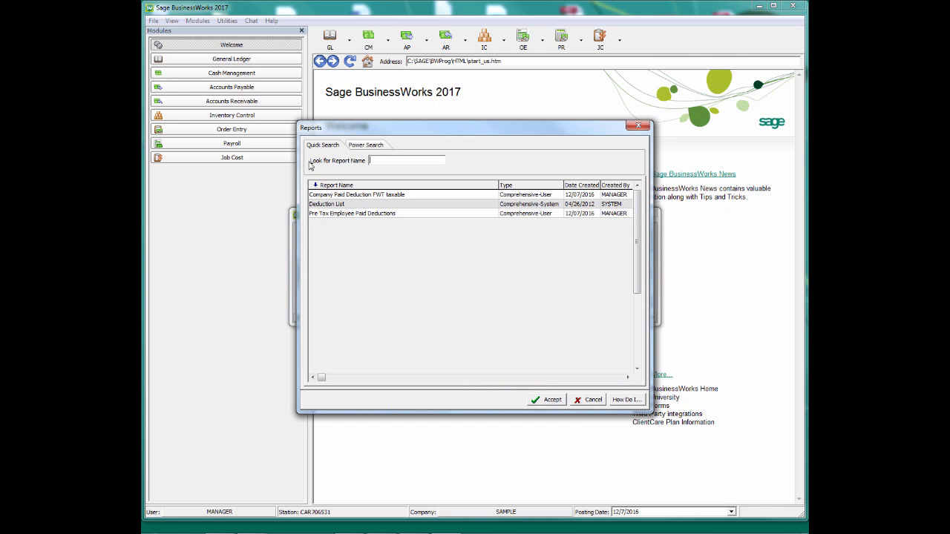
left_click(347, 205)
left_click(542, 402)
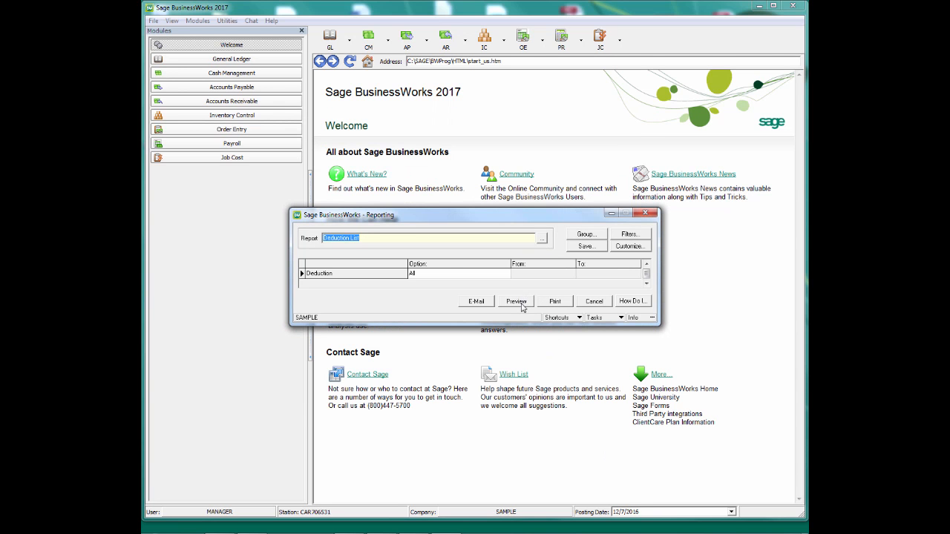
left_click(521, 305)
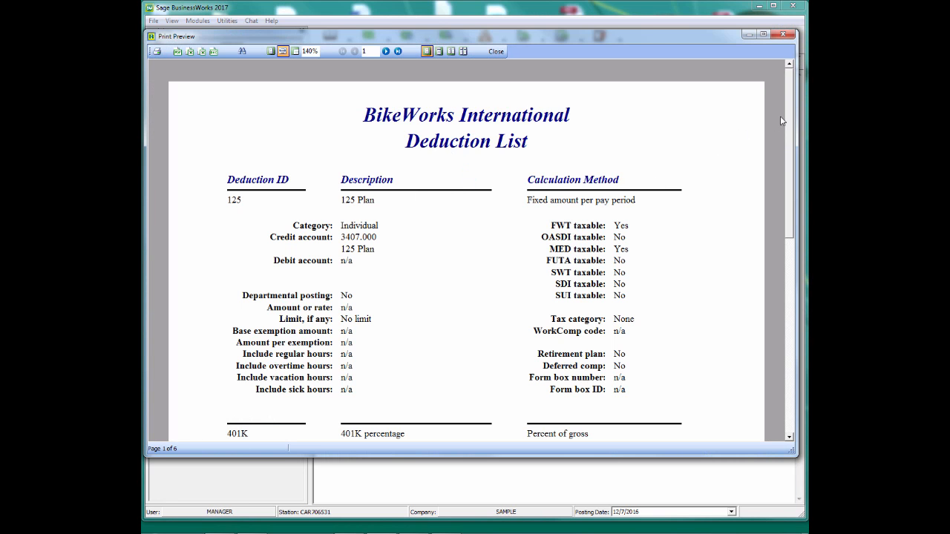
Review the category and taxable settings of the deductions on pages 1 to 4, and close the preview.
scroll(348, 153, "down", 5)
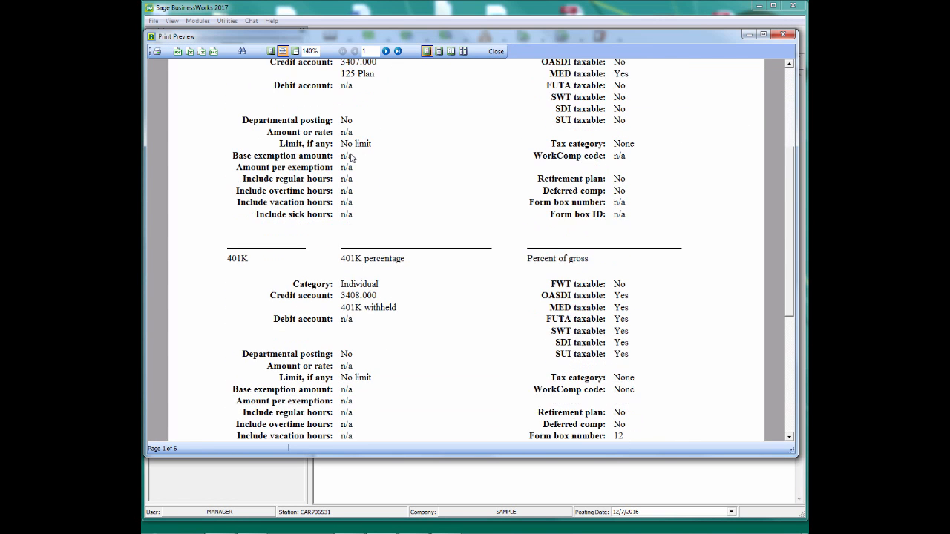
scroll(360, 253, "down", 5)
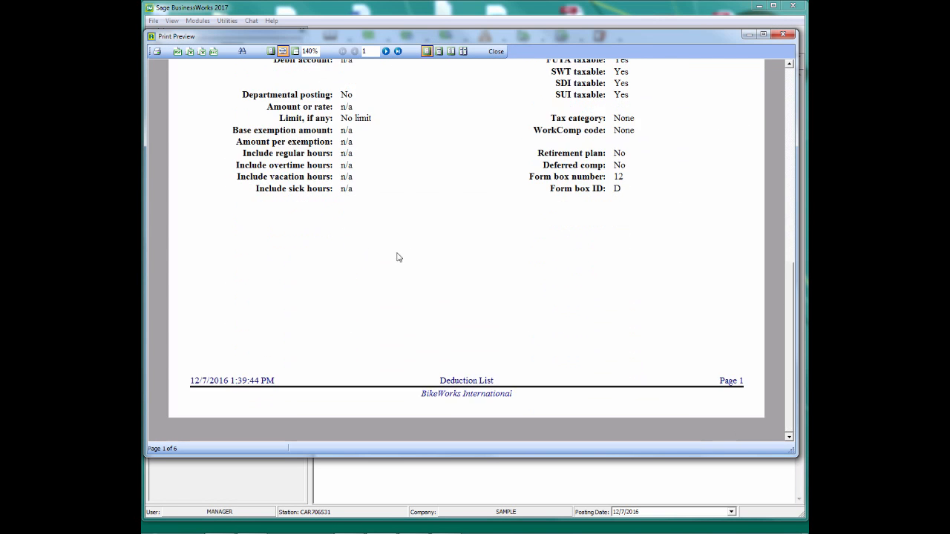
left_click(386, 51)
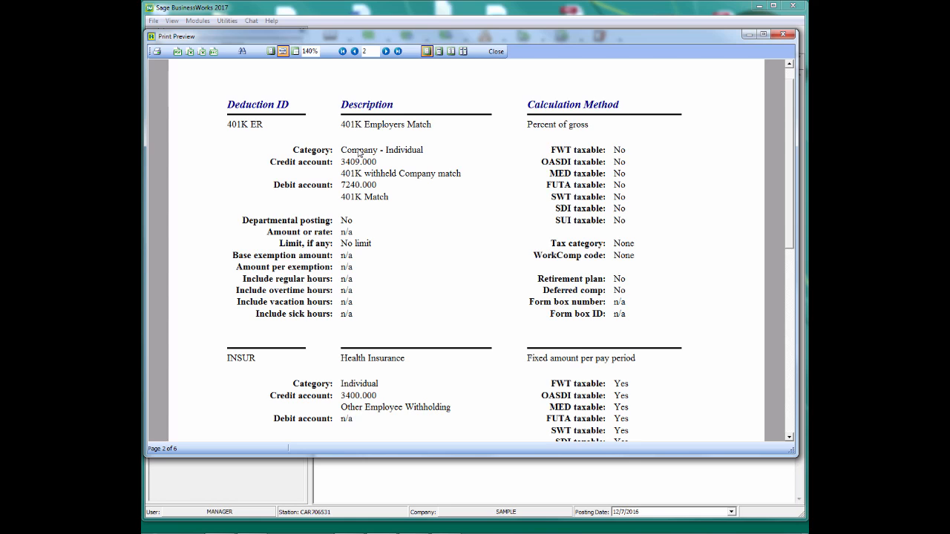
left_click(386, 52)
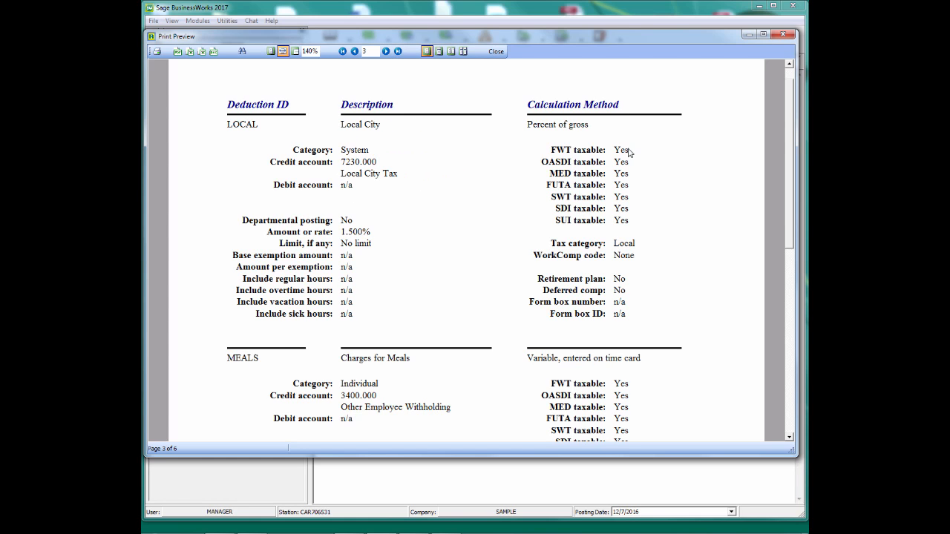
left_click(386, 51)
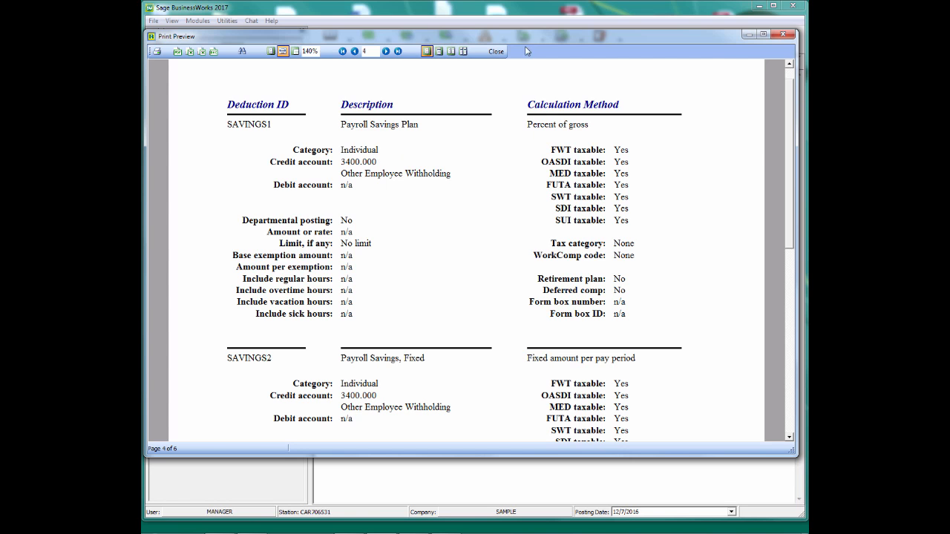
left_click(496, 51)
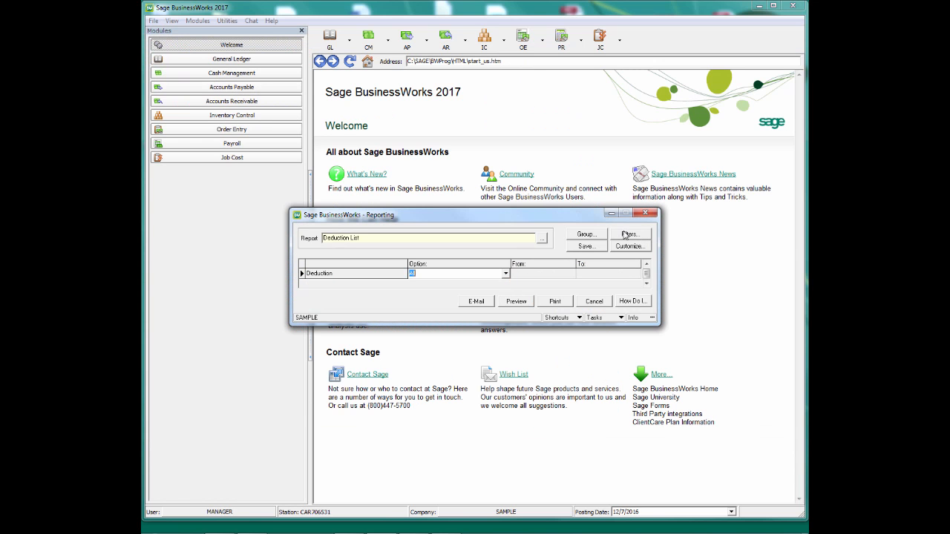
Select the Pre Tax Employee Paid Deductions report, open its filter criteria, and inspect the data field choices for the IsTaxableFWT condition.
left_click(542, 238)
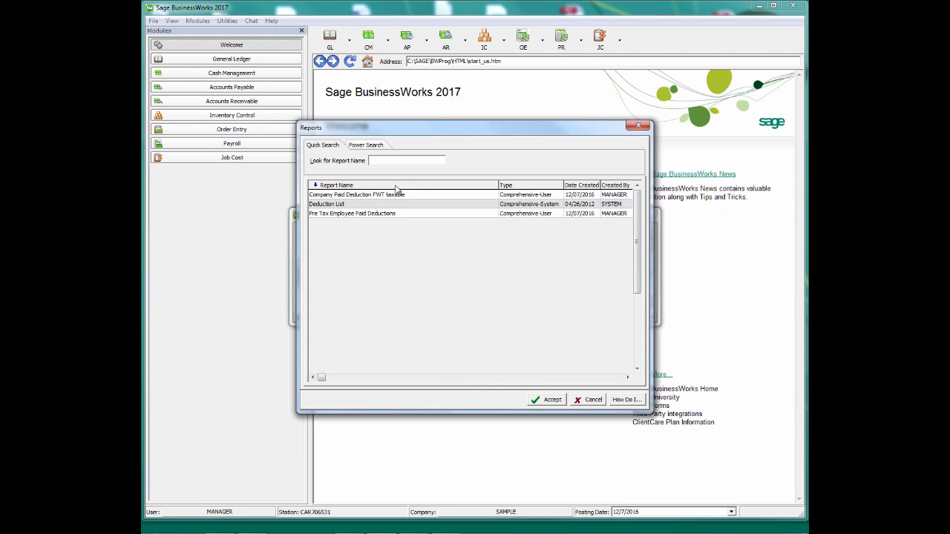
left_click(364, 214)
left_click(546, 401)
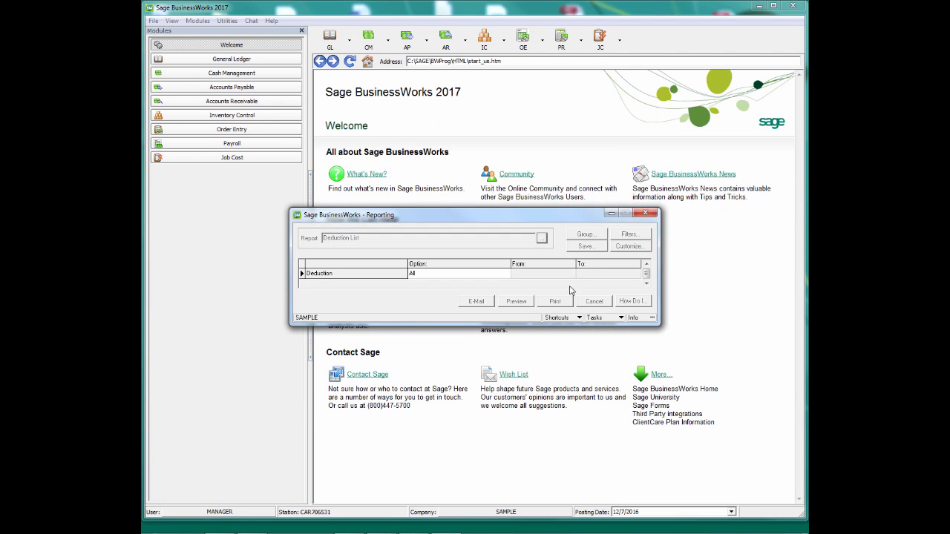
left_click(632, 235)
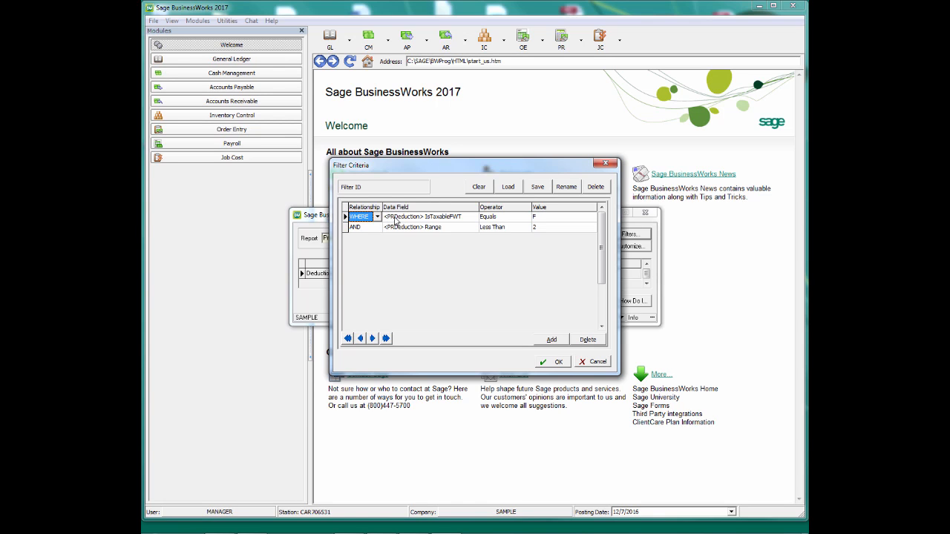
left_click(452, 220)
left_click(474, 218)
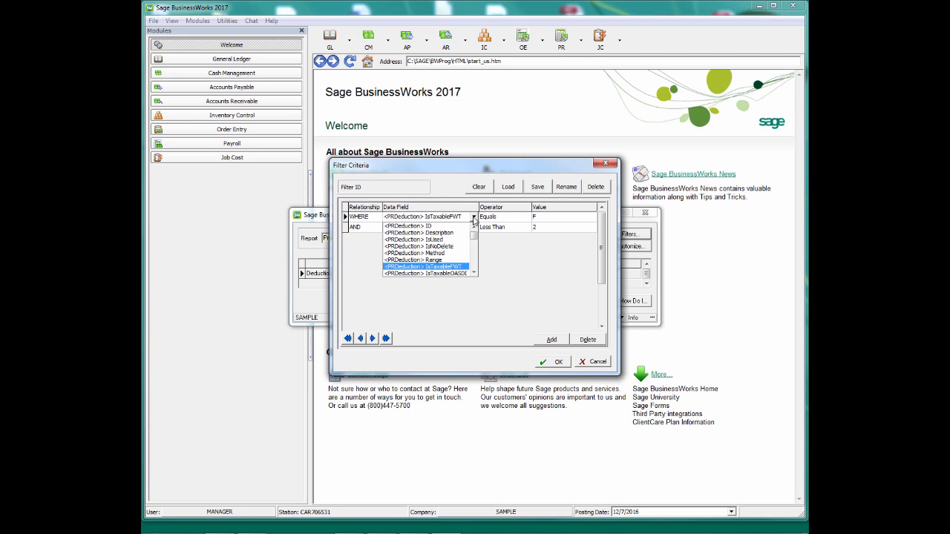
Review the data field, operator and value settings of the IsTaxableFWT and Range filter conditions.
left_click(442, 272)
left_click(501, 218)
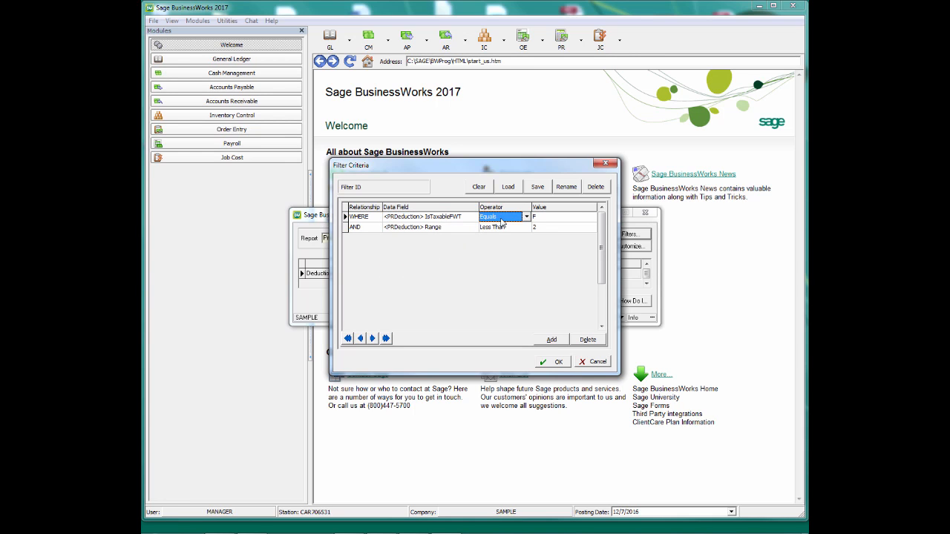
left_click(549, 217)
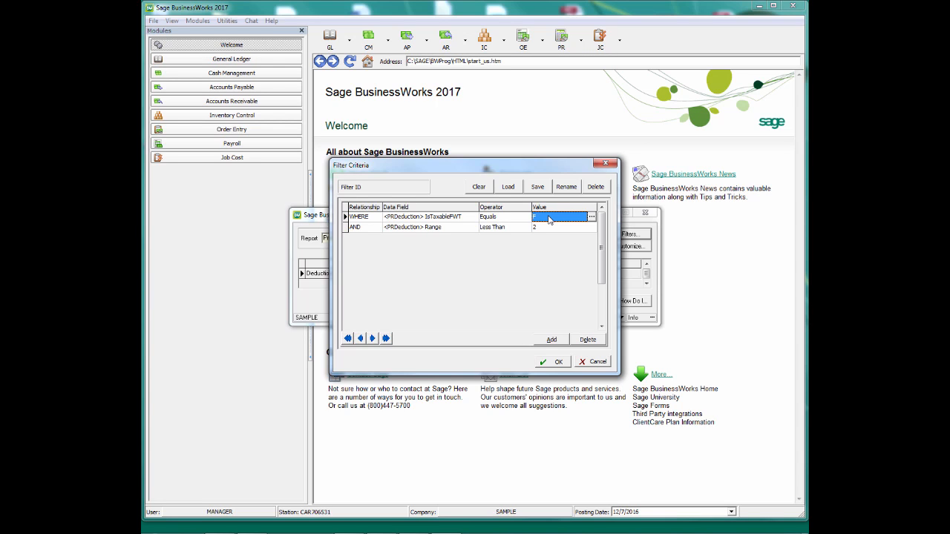
left_click(437, 229)
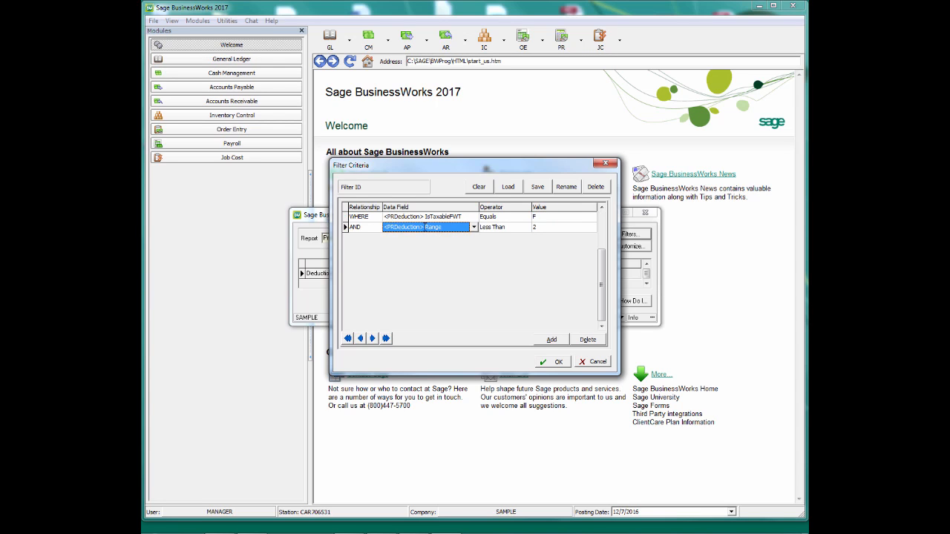
left_click(473, 227)
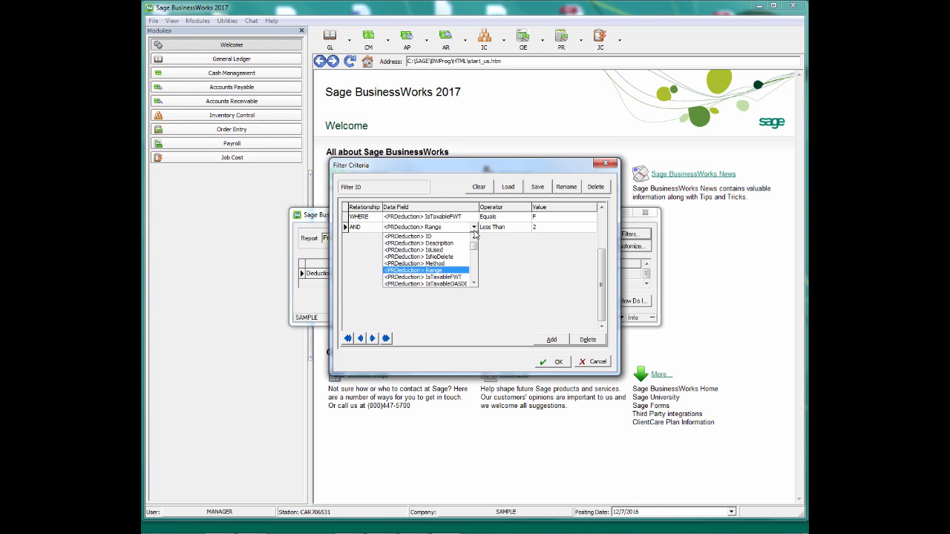
left_click(474, 231)
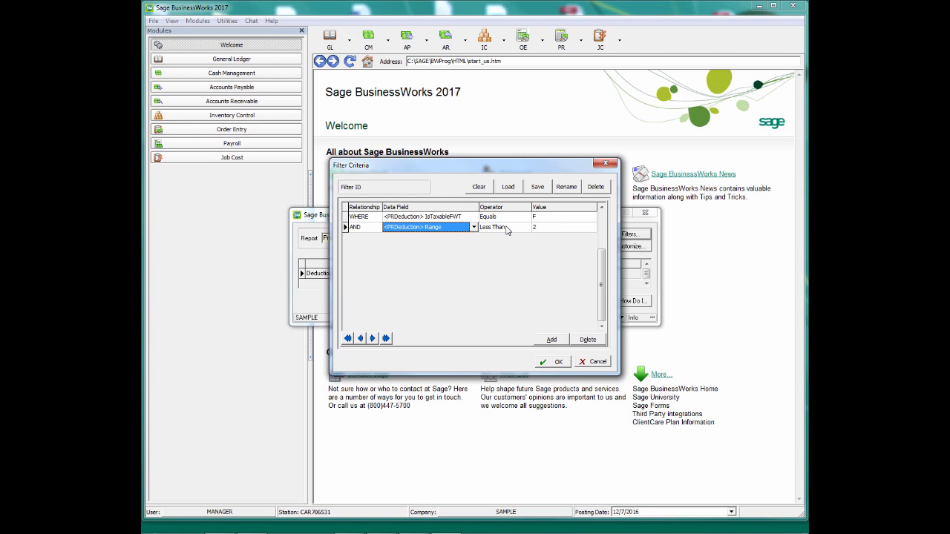
left_click(507, 228)
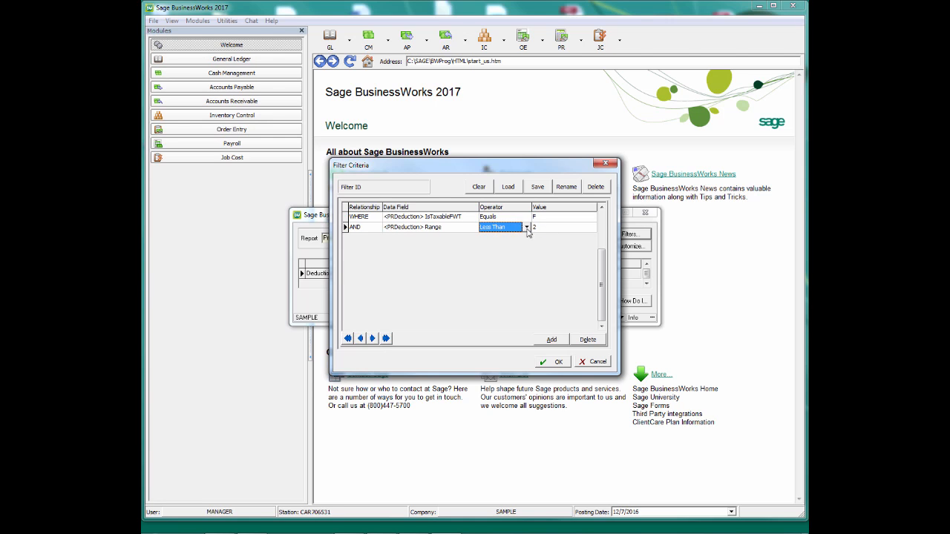
left_click(526, 228)
Set the Range condition's value to 2 from the field data list and accept the filter criteria.
left_click(554, 228)
left_click(562, 229)
left_click(591, 227)
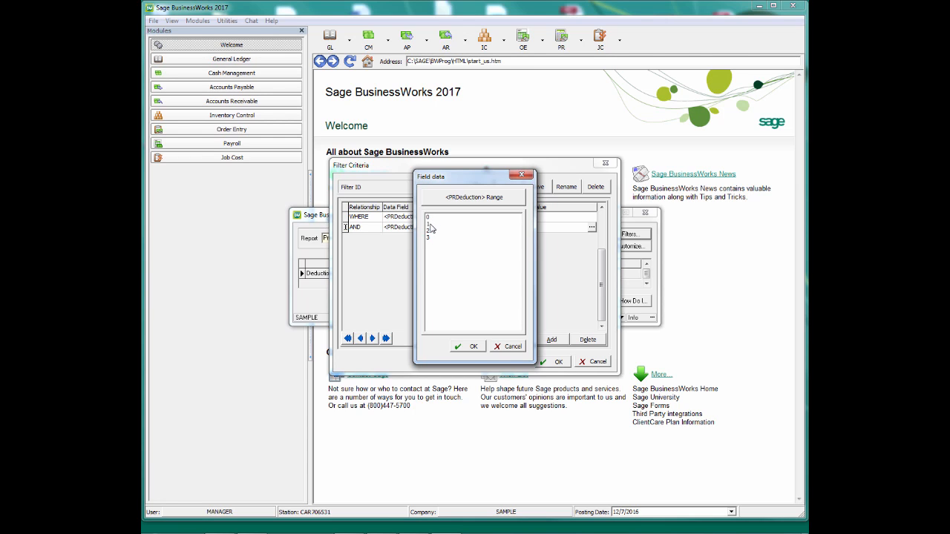
left_click(473, 347)
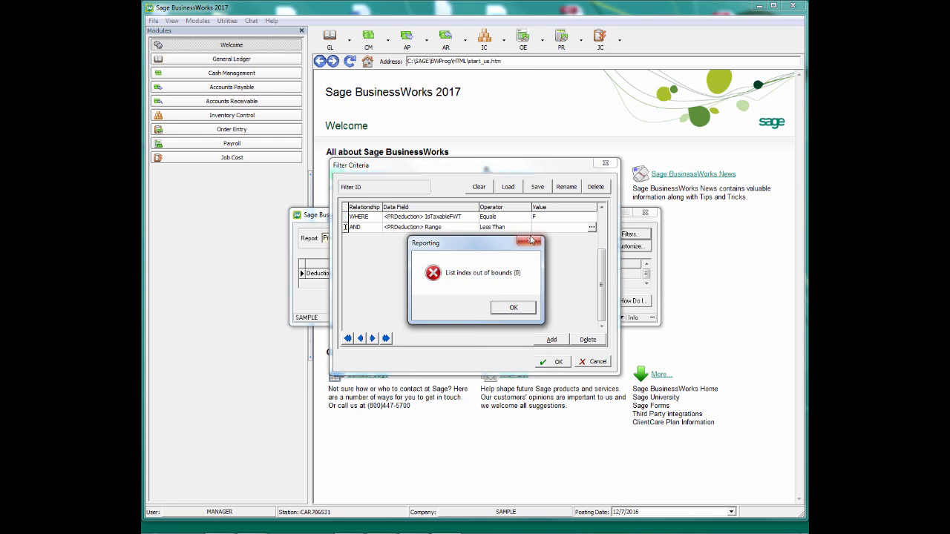
left_click(513, 309)
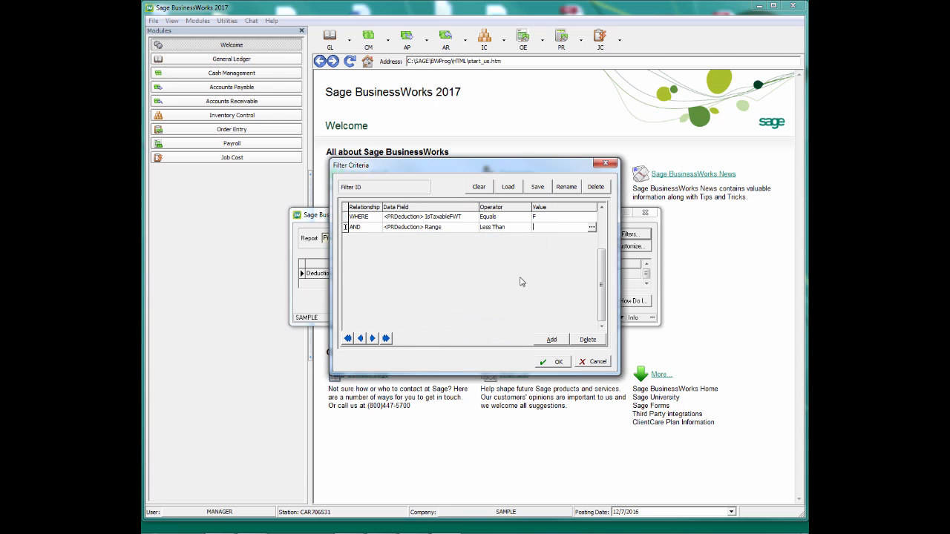
left_click(591, 226)
left_click(430, 231)
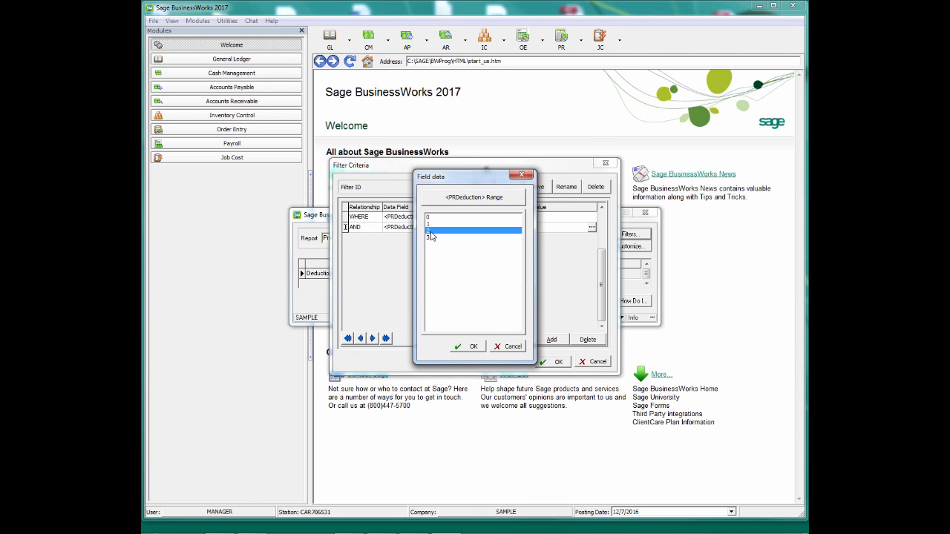
left_click(472, 347)
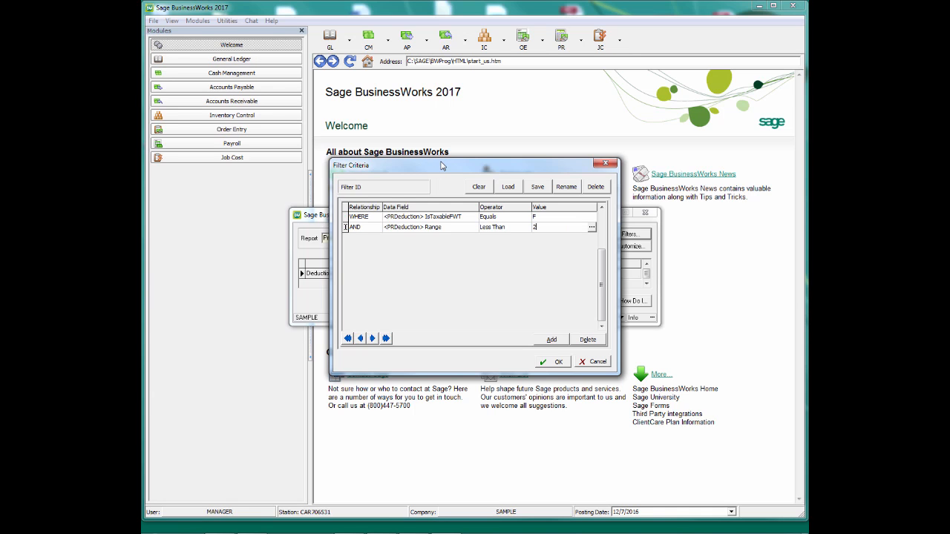
left_click(558, 362)
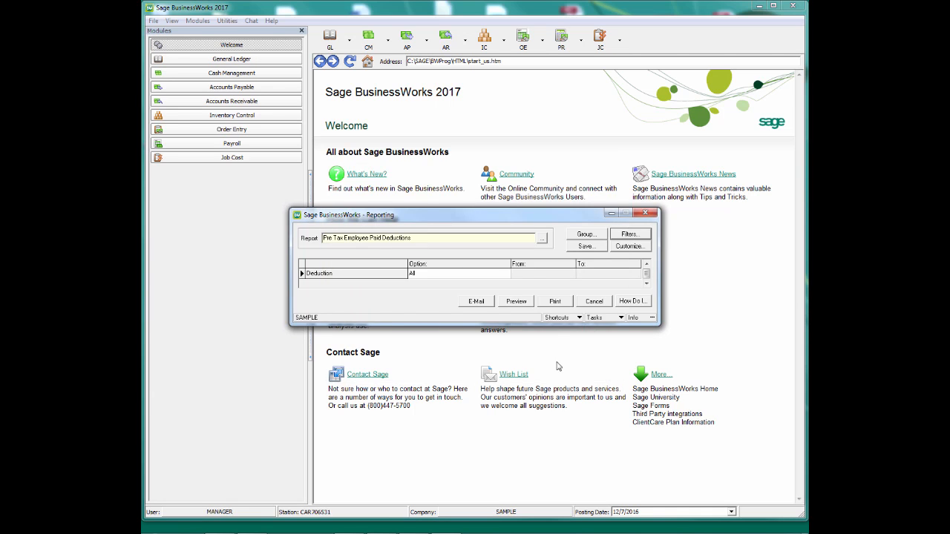
Preview the Pre Tax Employee Paid Deductions report, examine the page from top to bottom and close the preview.
left_click(516, 302)
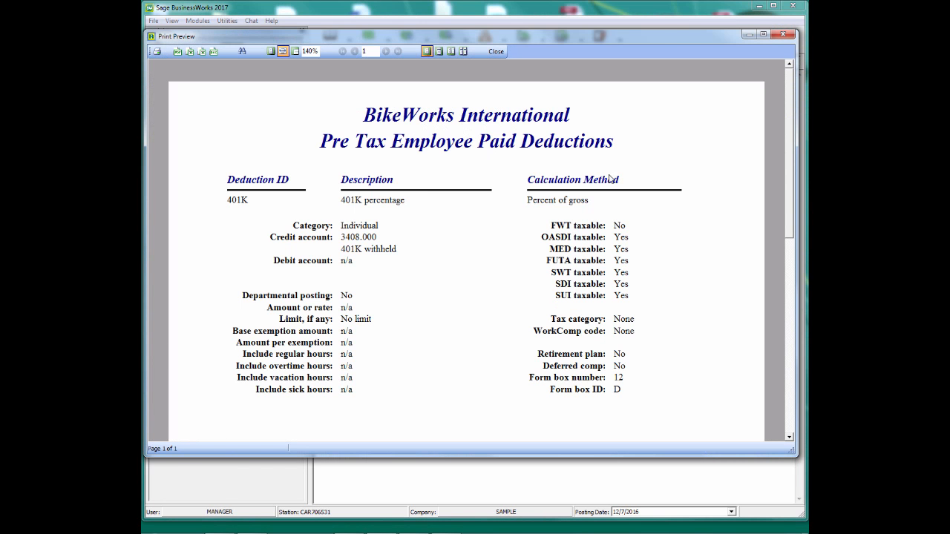
left_click_drag(788, 131, 771, 333)
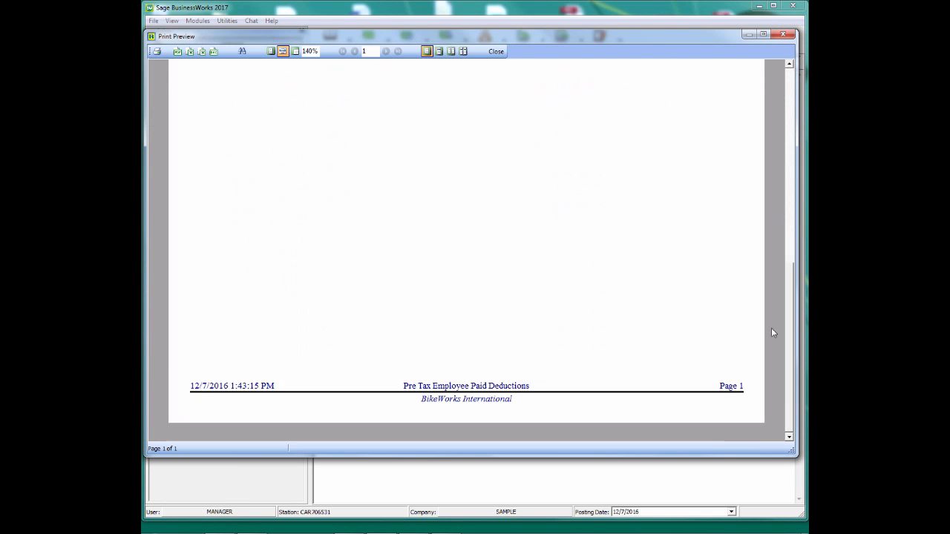
scroll(776, 297, "up", 10)
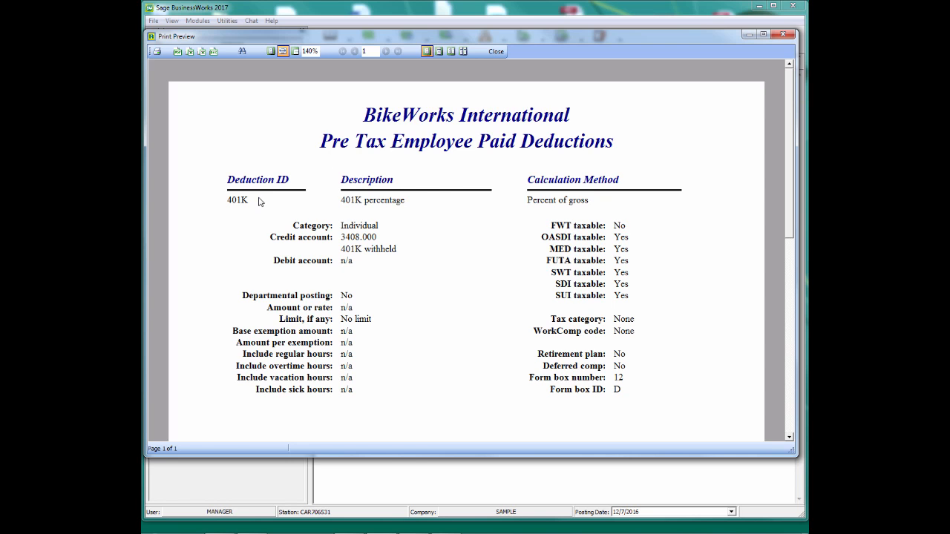
left_click(495, 52)
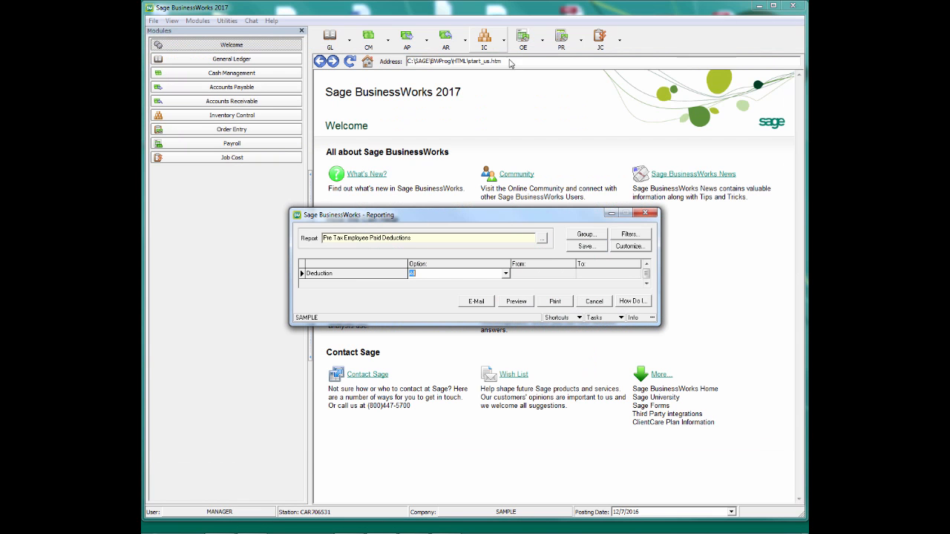
Save the report with its filter under the name Pre Tax Employee Paid Deductions.
left_click(585, 246)
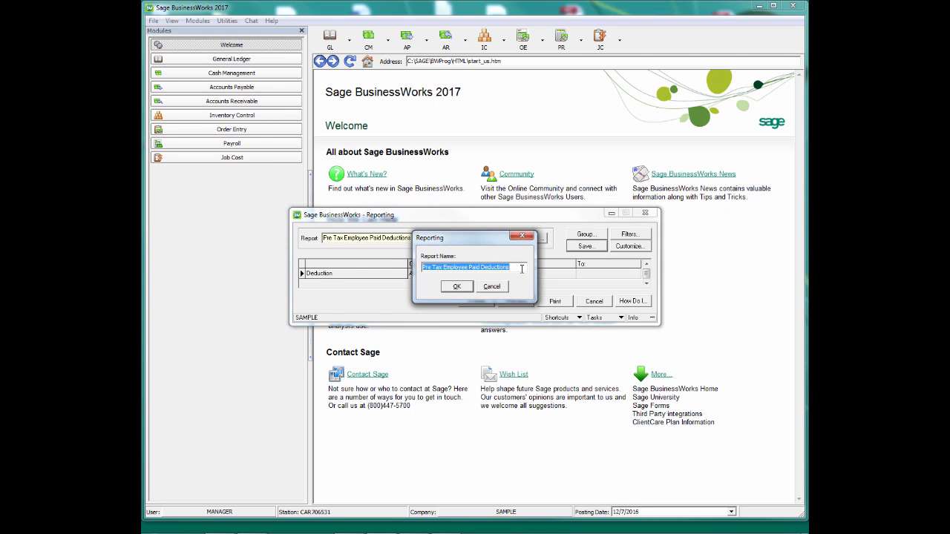
left_click_drag(517, 264, 412, 268)
left_click(435, 269)
left_click(517, 267)
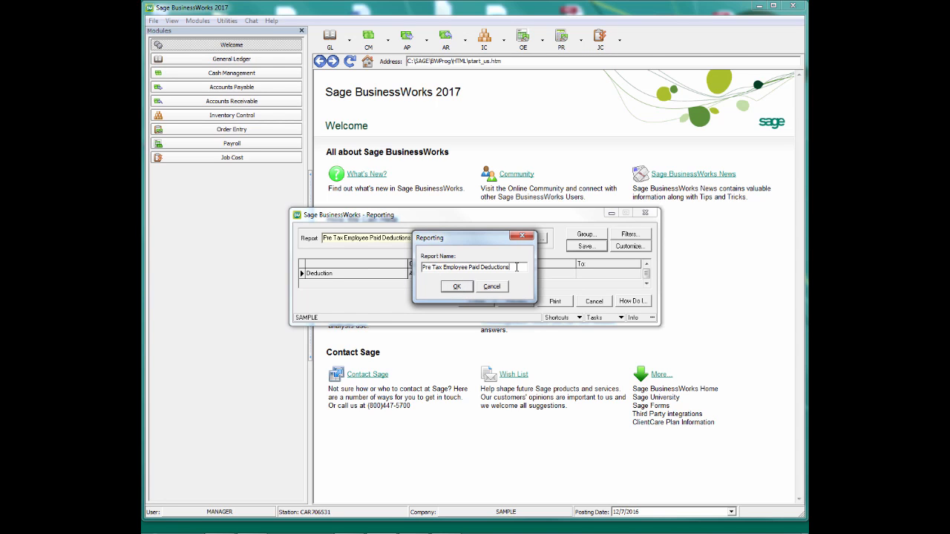
left_click(457, 288)
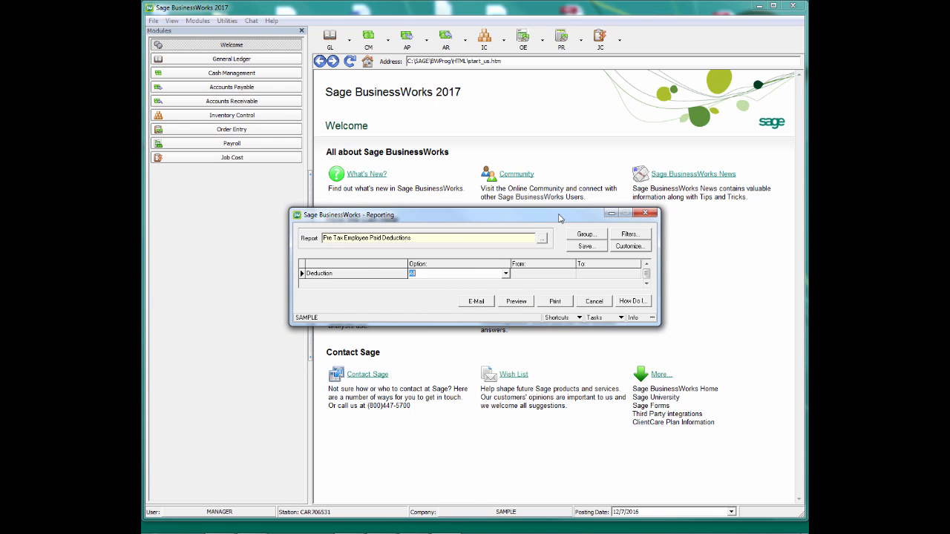
Load the saved report Company Paid Deduction FWT taxable from the report list.
left_click_drag(559, 215, 559, 210)
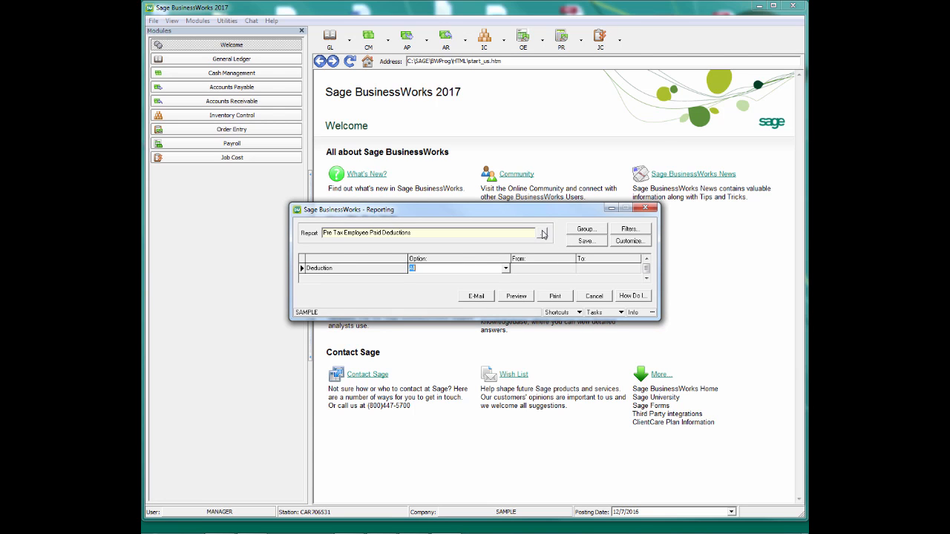
left_click(543, 234)
left_click(401, 192)
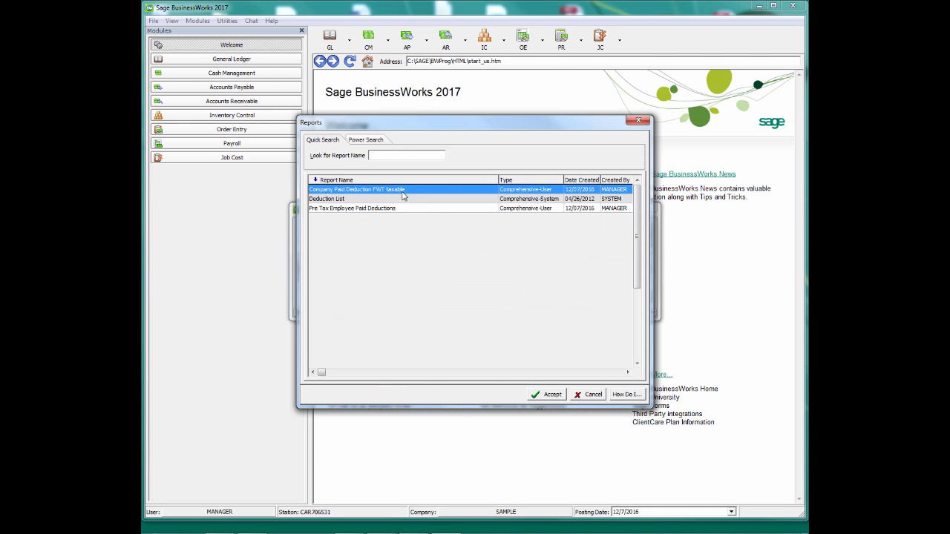
left_click(547, 394)
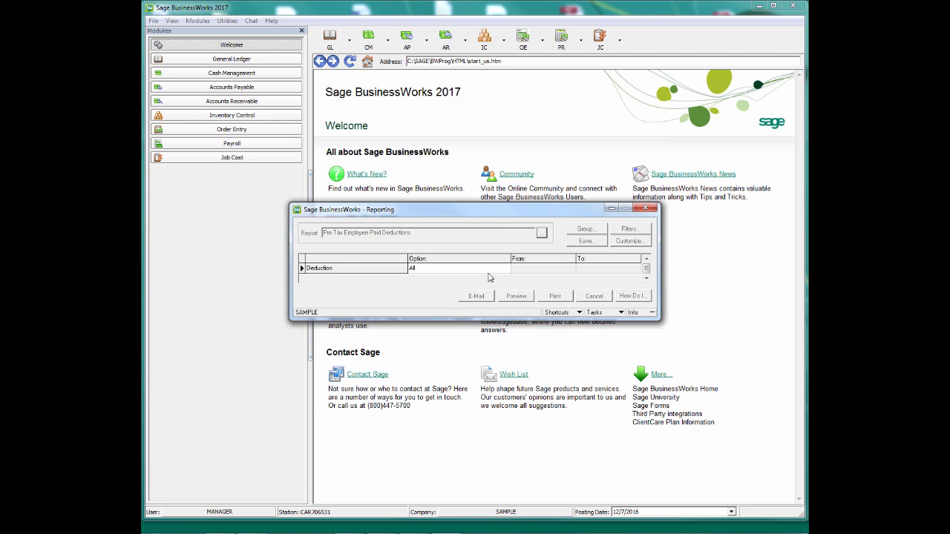
left_click_drag(460, 212, 463, 169)
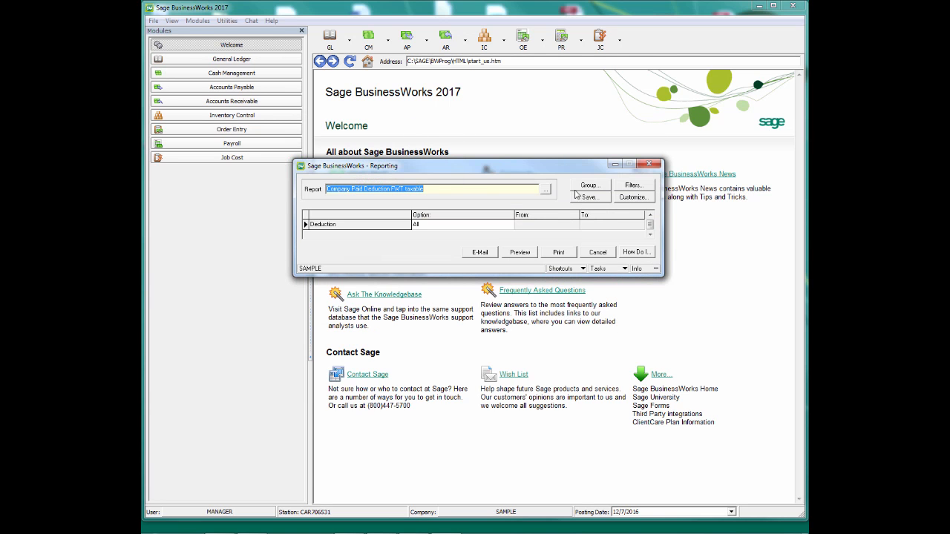
Look through the available deduction reports and choose Company Paid Deduction FWT taxable again.
left_click(546, 191)
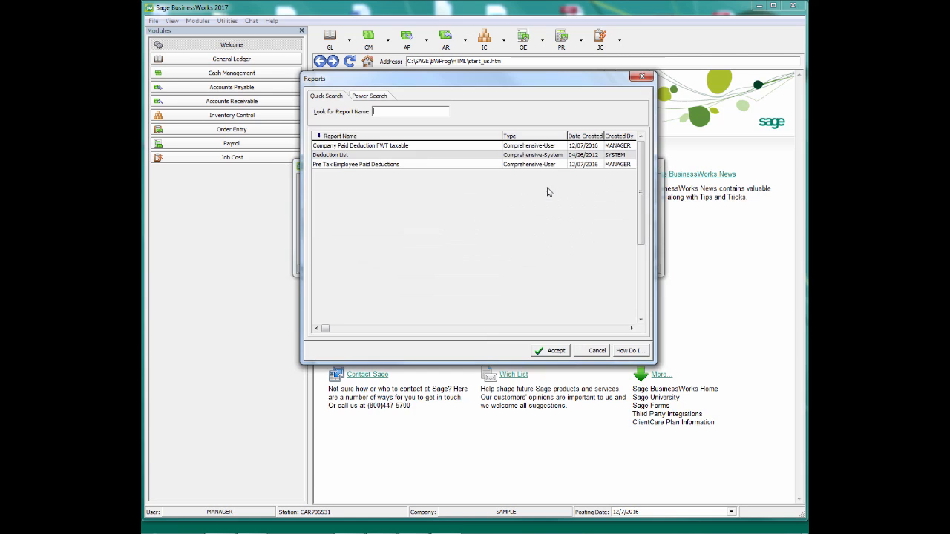
left_click(363, 167)
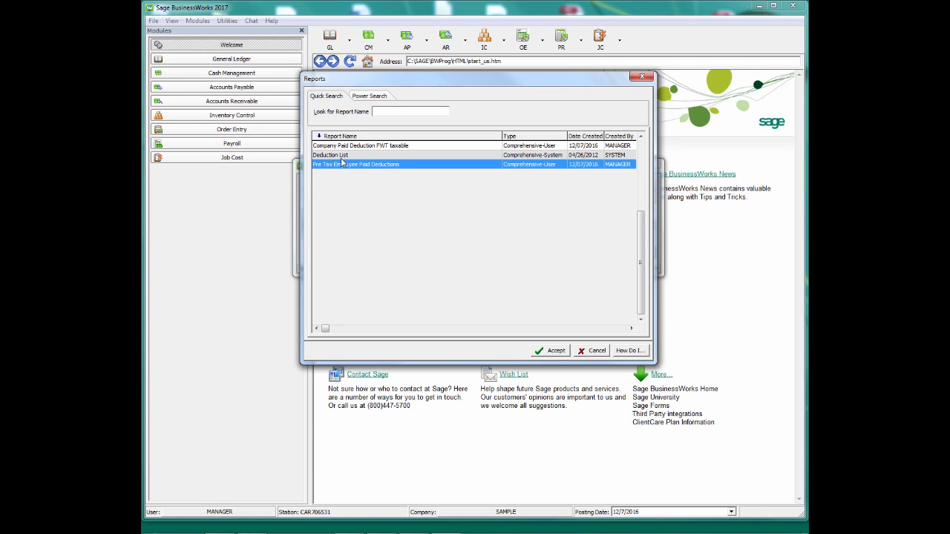
left_click(341, 158)
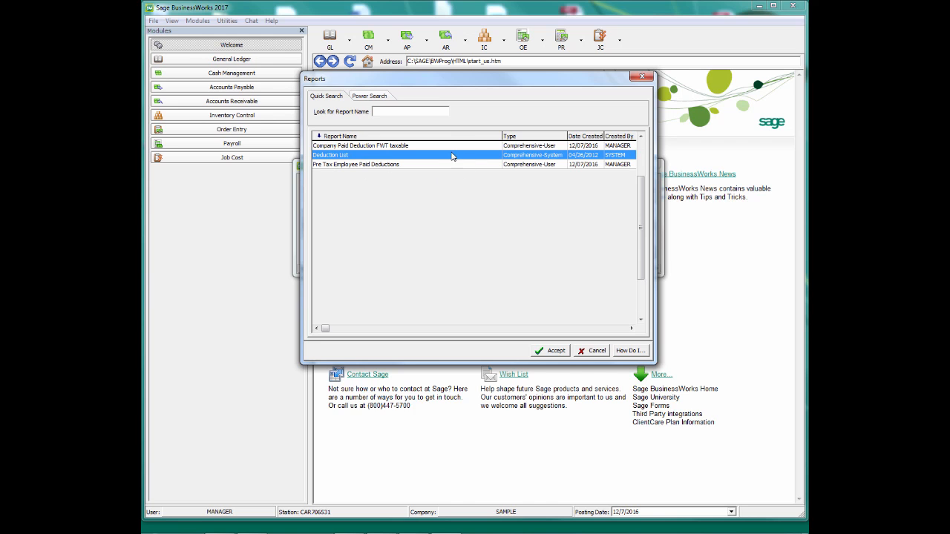
left_click(409, 146)
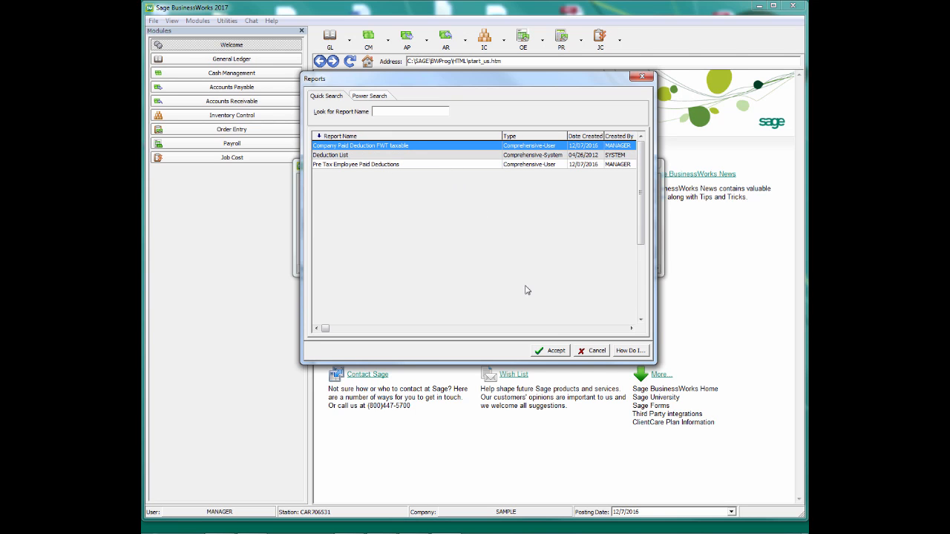
left_click(552, 351)
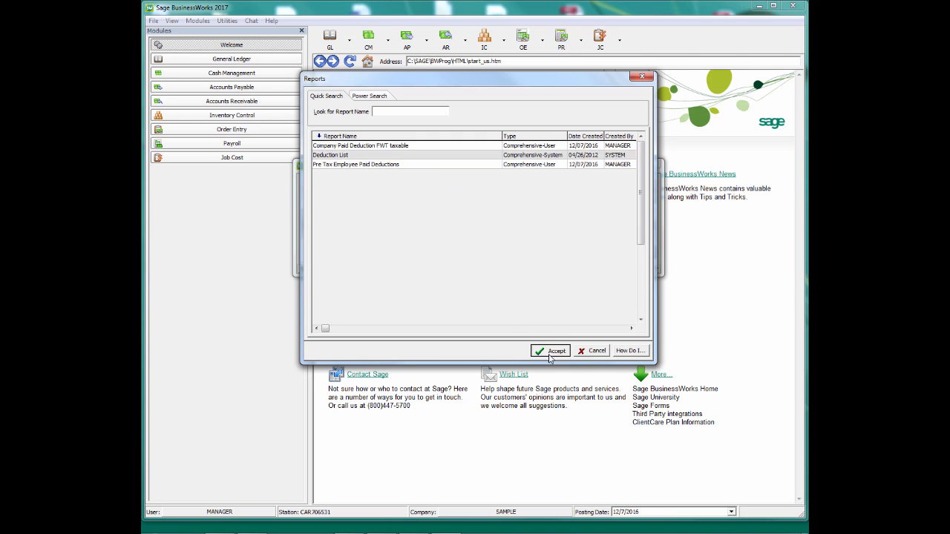
Open the report's filter criteria and check the available data fields for the WHERE condition, keeping IsTaxableFWT.
left_click(632, 185)
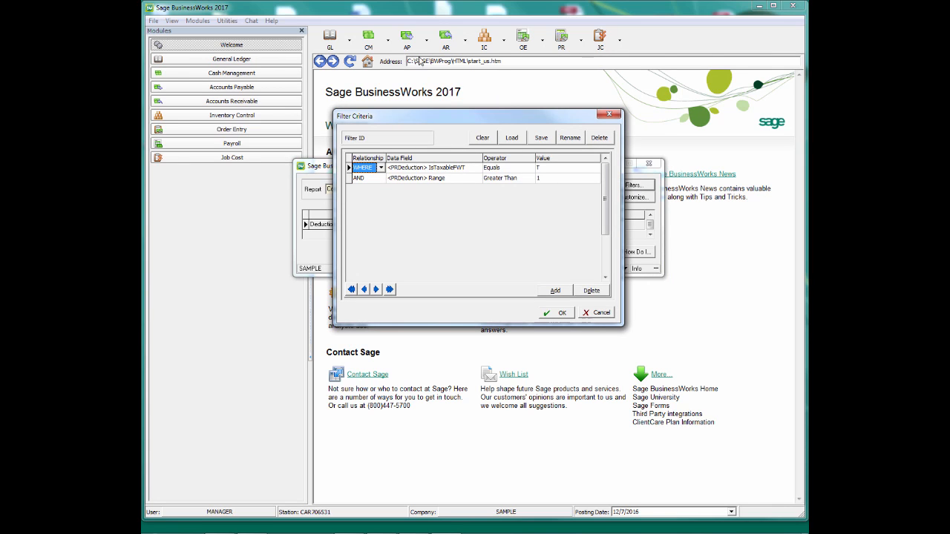
left_click(425, 169)
left_click(477, 168)
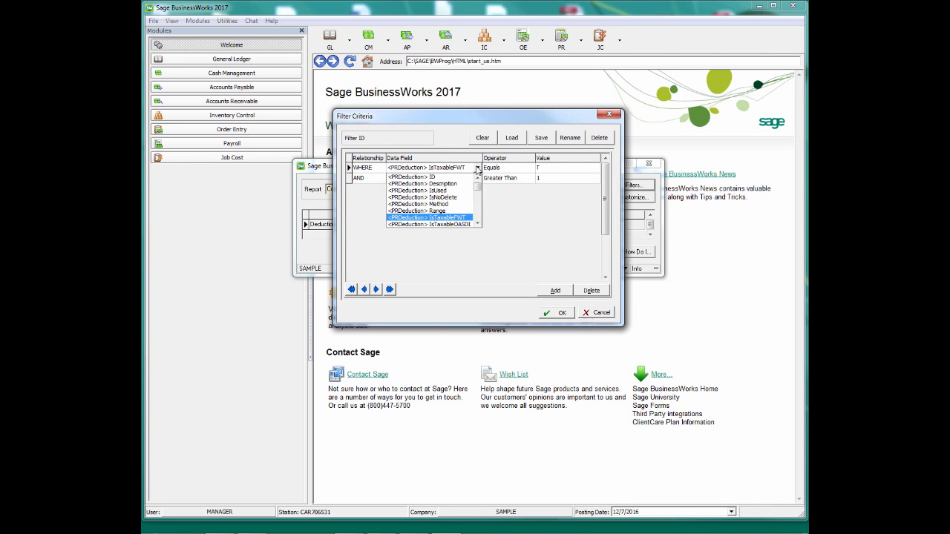
left_click(460, 219)
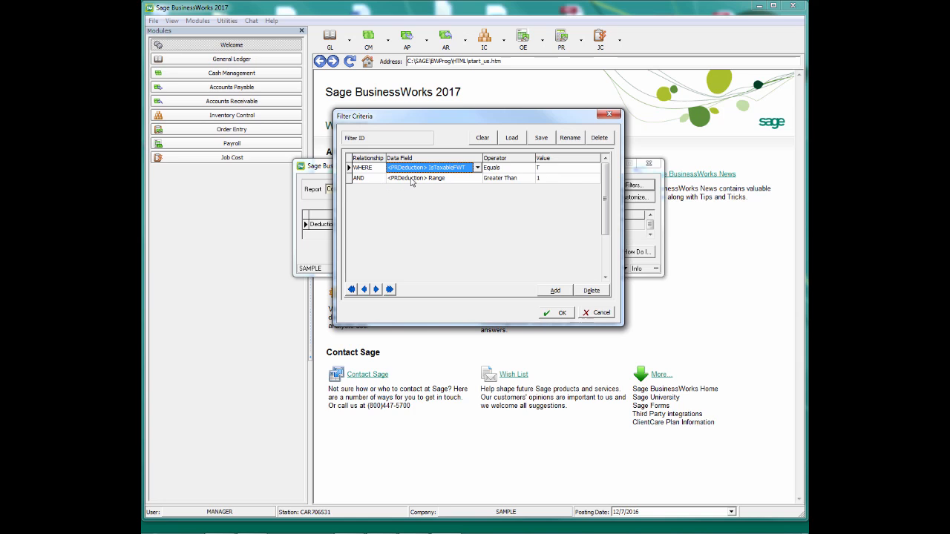
Check the available data fields and values for the AND condition, keeping the Range field and cancelling the value lookup.
left_click(454, 178)
left_click(478, 178)
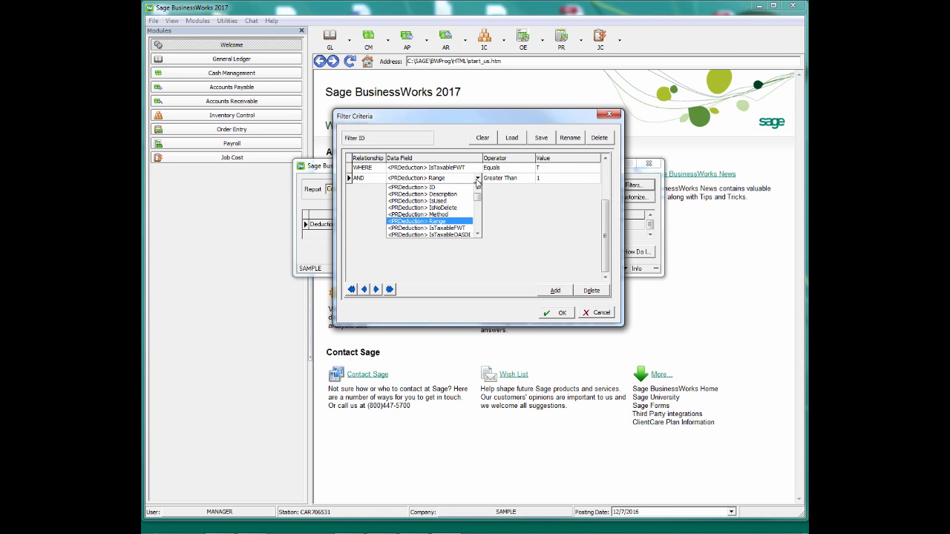
left_click(437, 221)
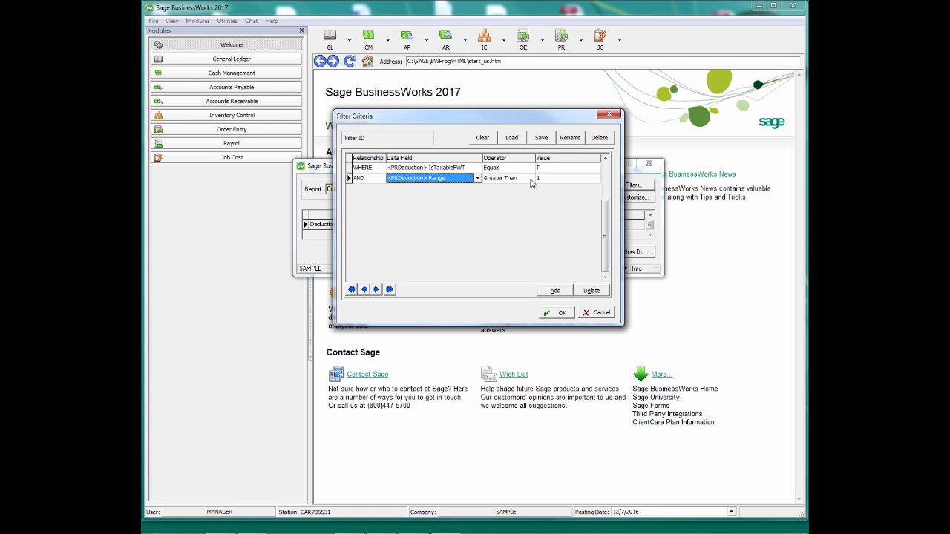
left_click(581, 178)
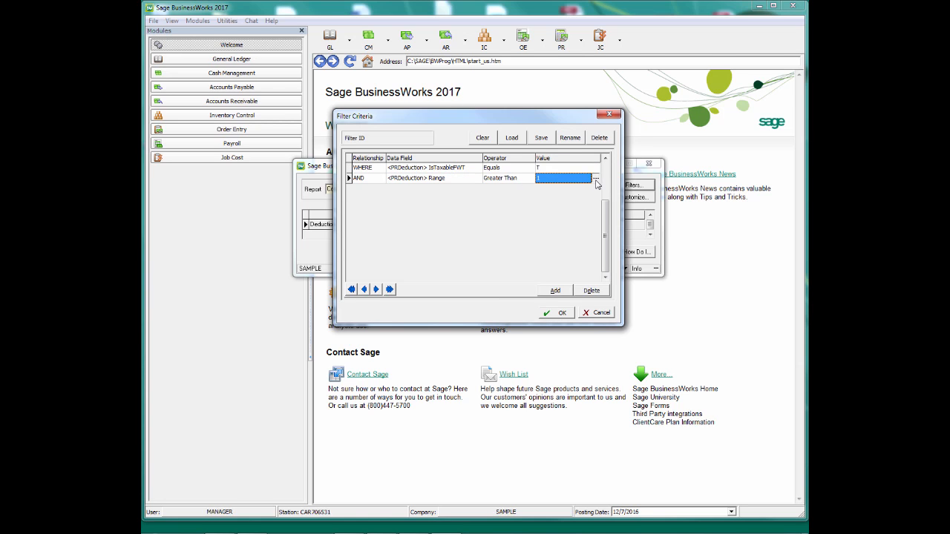
left_click(595, 180)
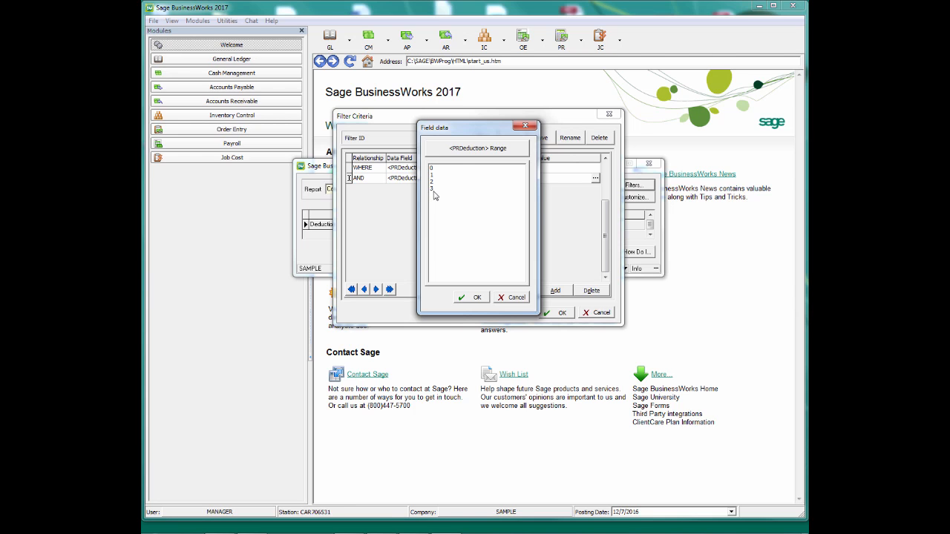
left_click(506, 297)
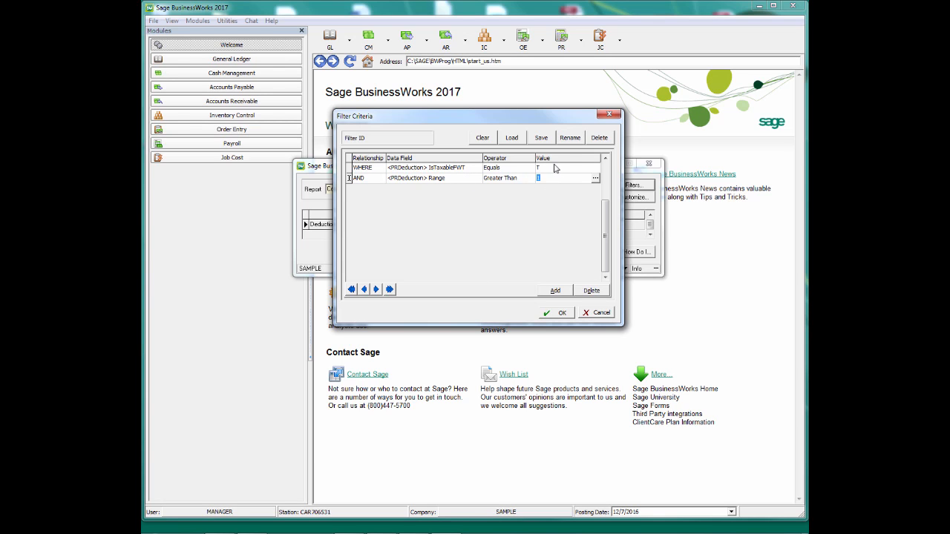
Accept the filter criteria and preview the Company Paid Deduction FWT taxable report for all deductions.
left_click(558, 313)
left_click(520, 255)
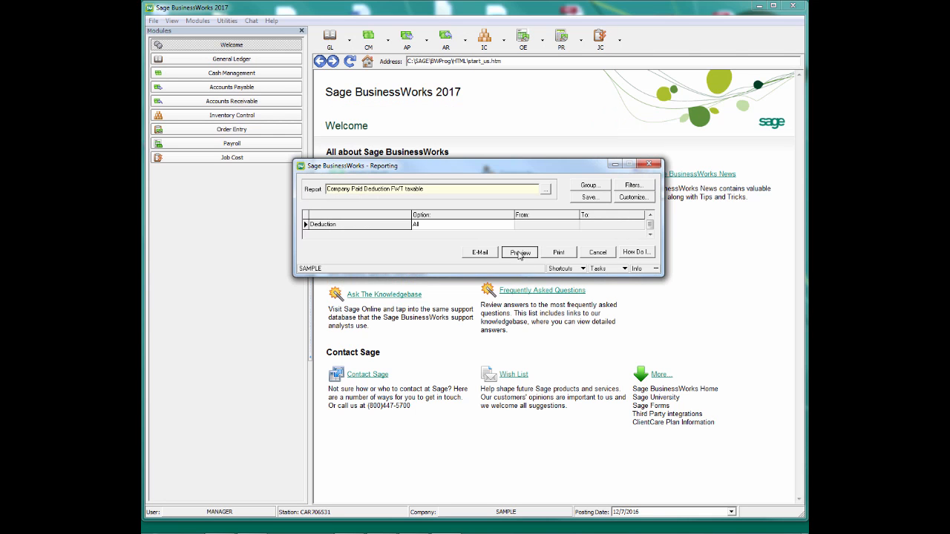
left_click_drag(488, 241, 461, 176)
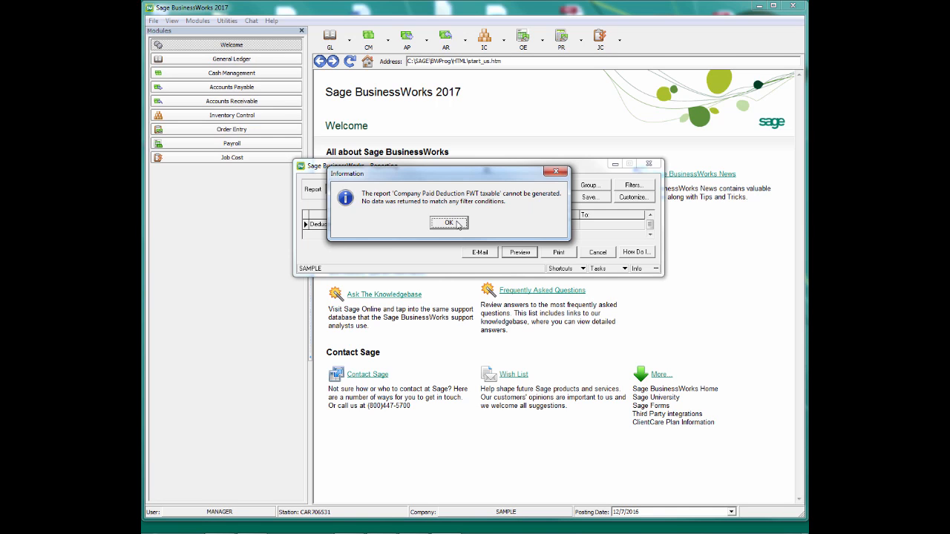
left_click(457, 225)
left_click(457, 224)
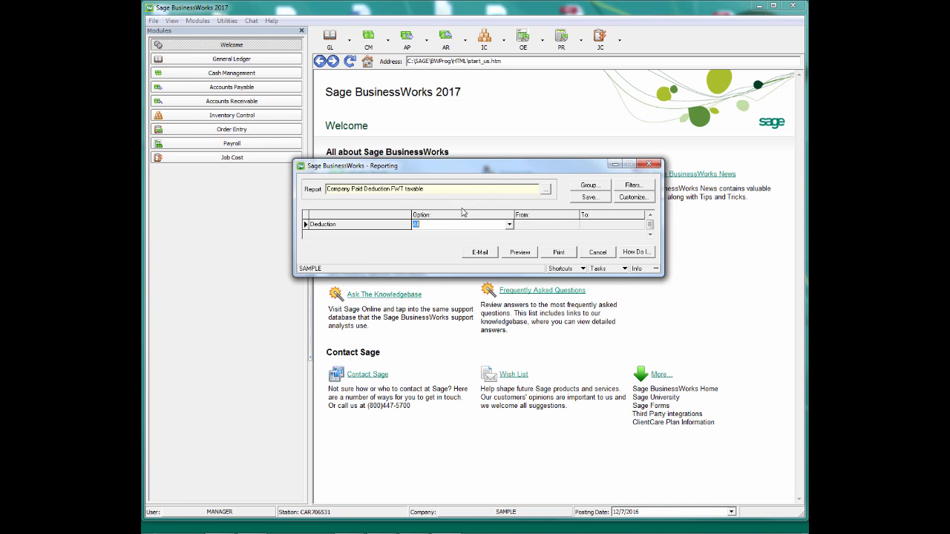
left_click_drag(521, 162, 523, 155)
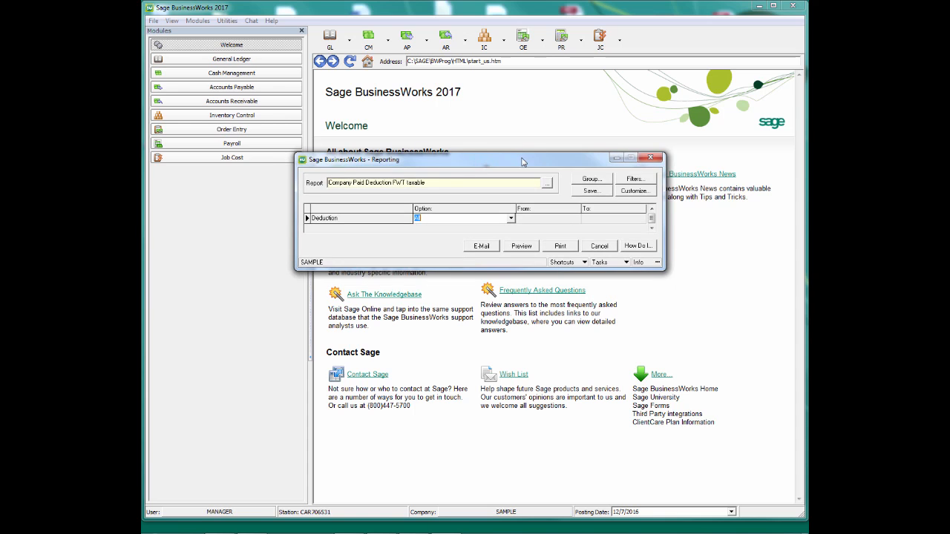
Check the name for saving the Company Paid Deduction FWT taxable report, cancel saving, and close the reporting window.
left_click(584, 191)
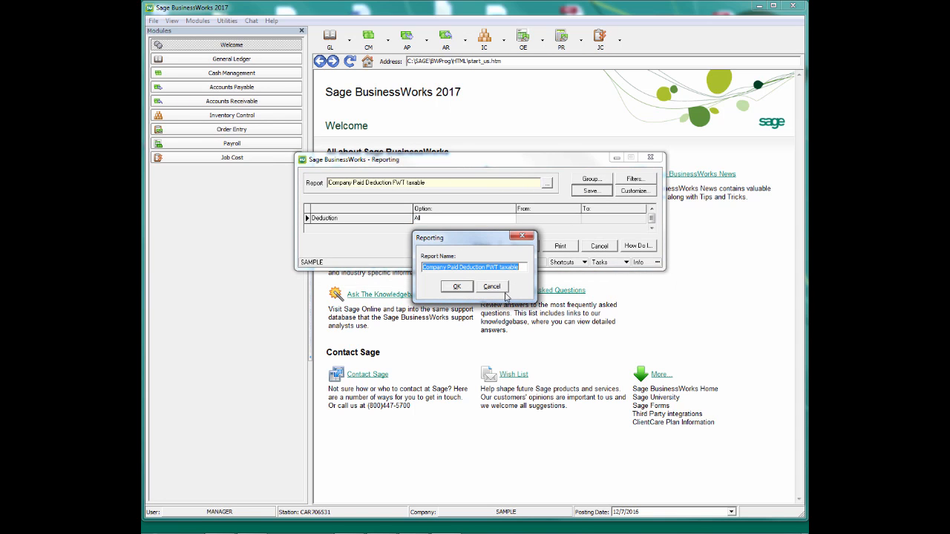
left_click(523, 237)
left_click(650, 159)
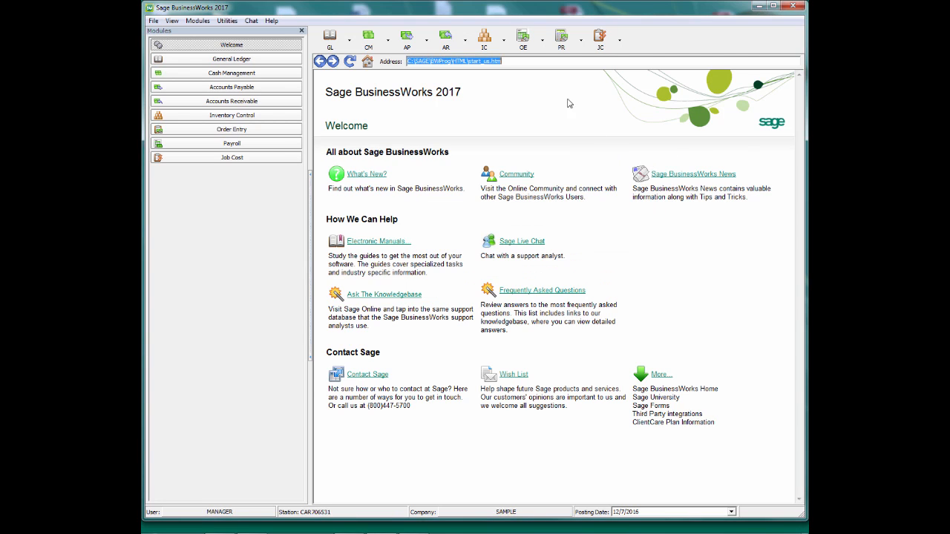
Open the payroll Other Pay list report and move its window higher on the screen.
left_click(562, 40)
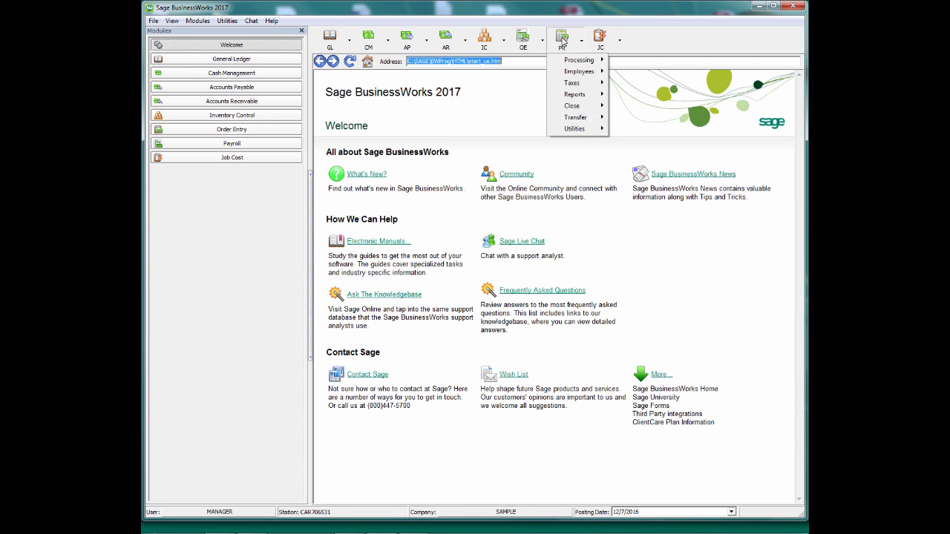
mouse_move(578, 97)
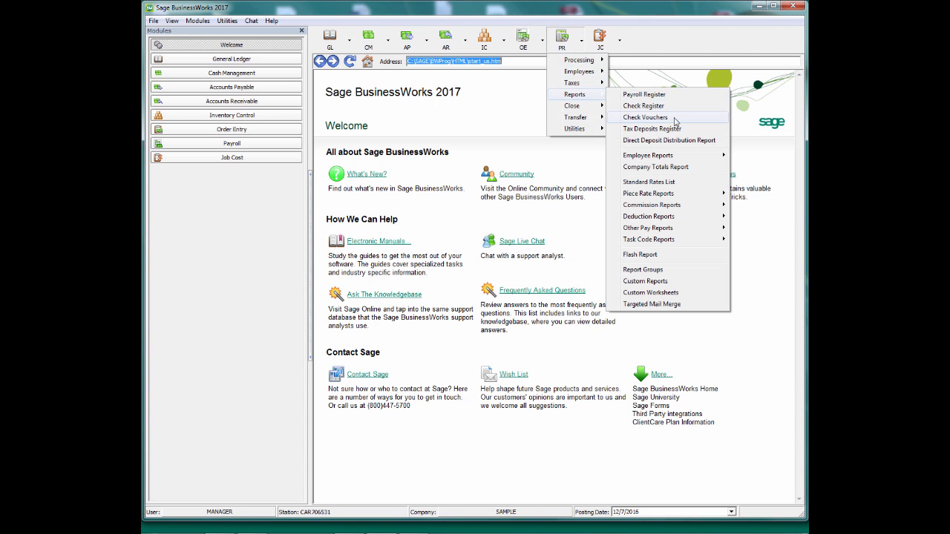
mouse_move(672, 241)
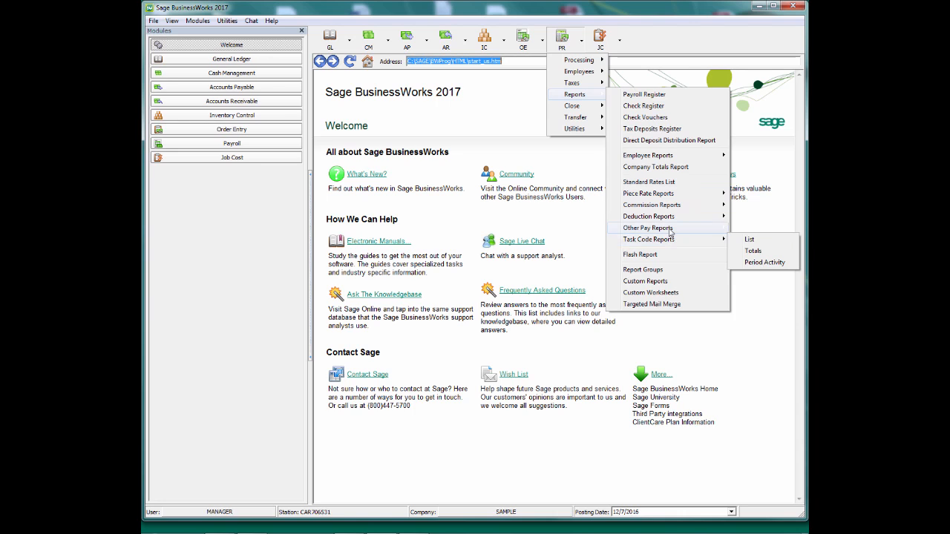
left_click(749, 229)
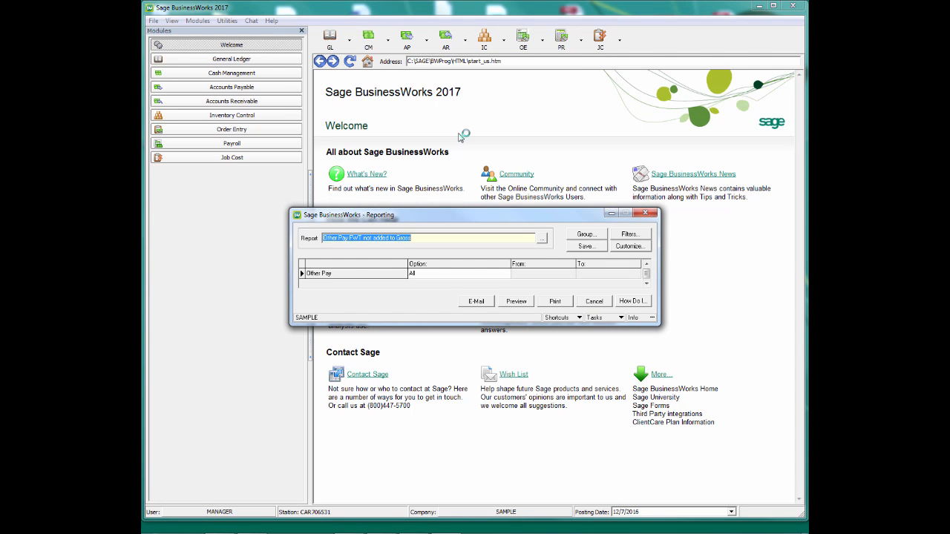
left_click_drag(489, 220, 495, 164)
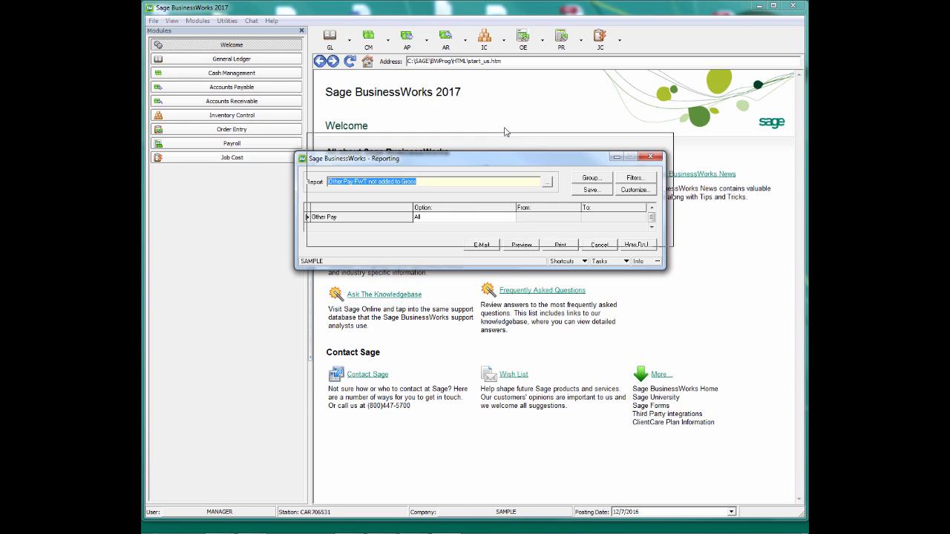
left_click_drag(491, 162, 507, 114)
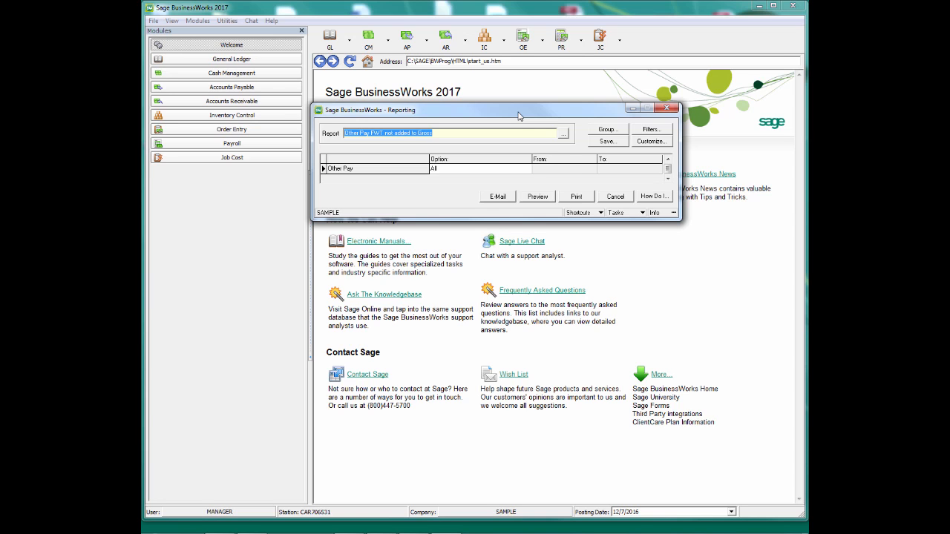
Open the Other Pay report's filter criteria and check the WHERE condition's data fields and value, keeping IsTaxableFWT.
left_click(645, 131)
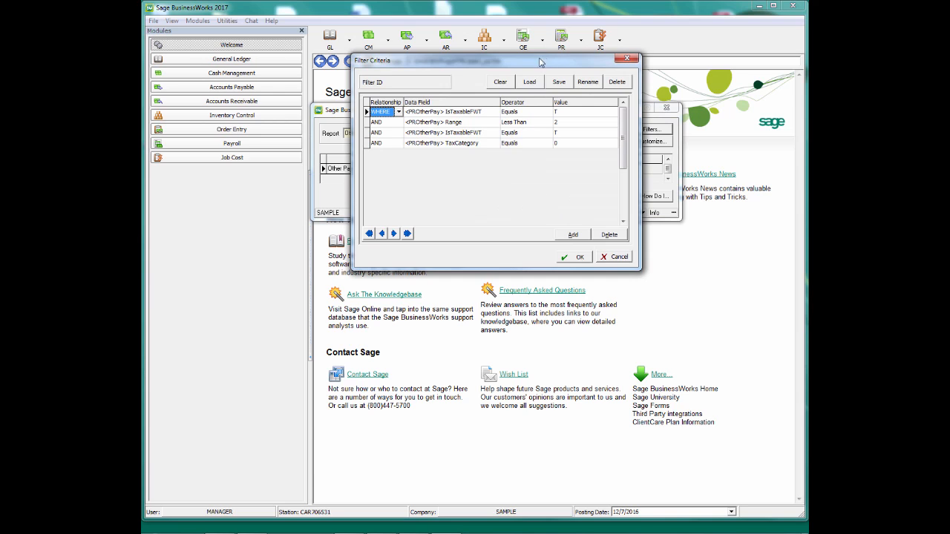
left_click_drag(541, 62, 527, 63)
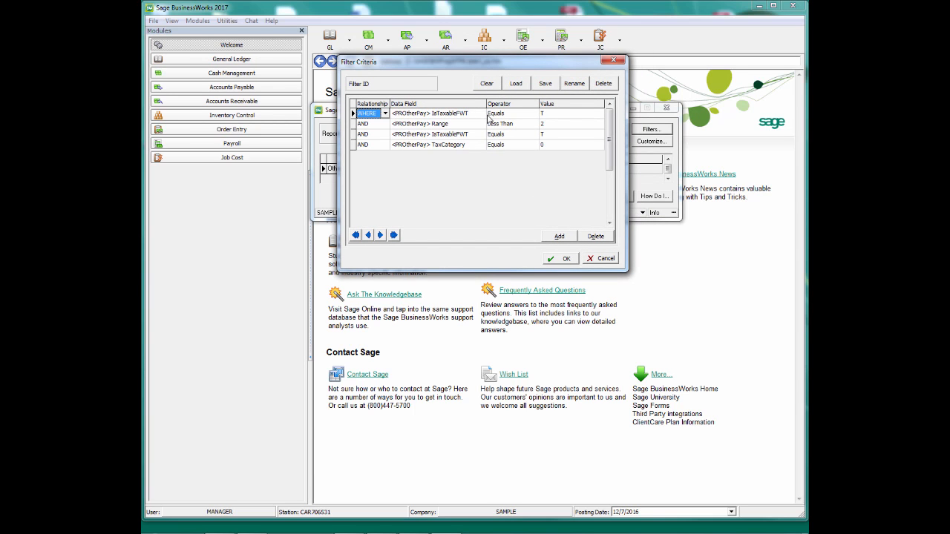
left_click(481, 115)
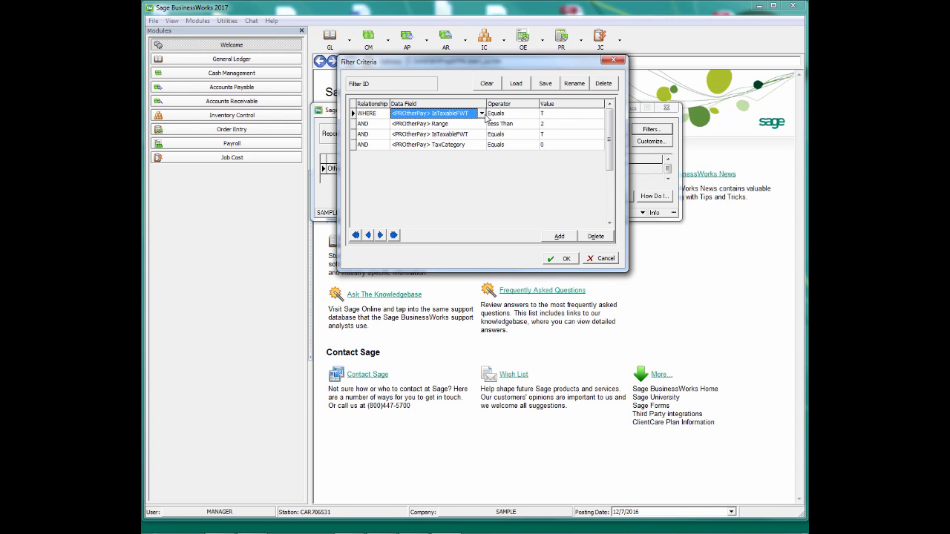
left_click(482, 113)
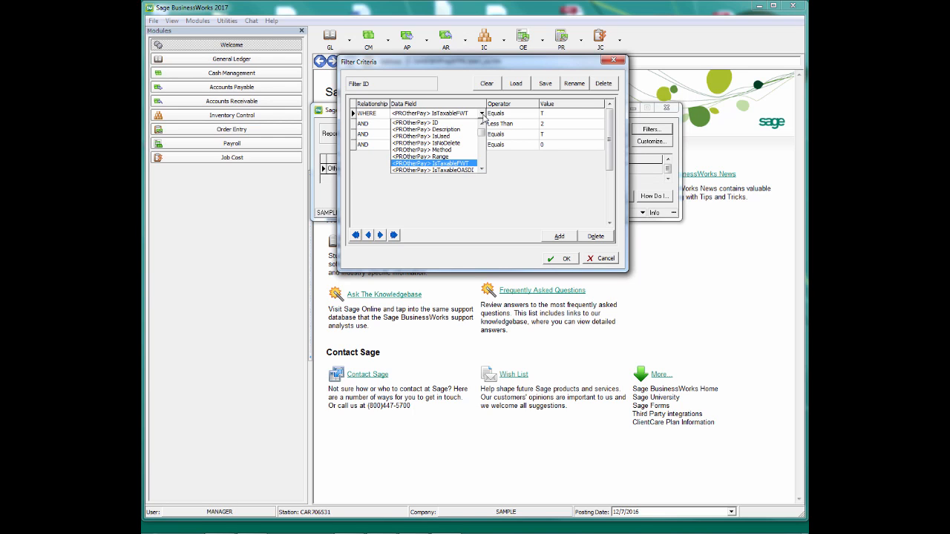
left_click(463, 164)
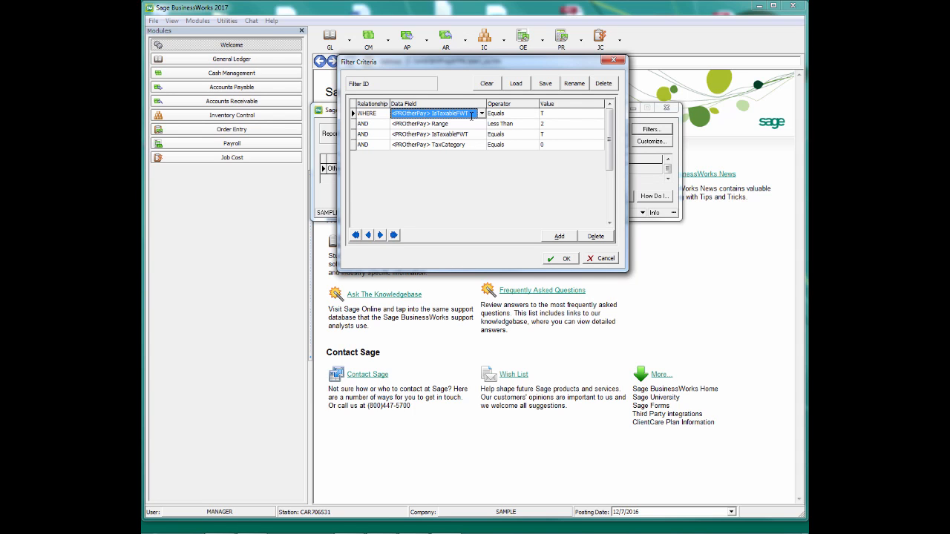
left_click(563, 113)
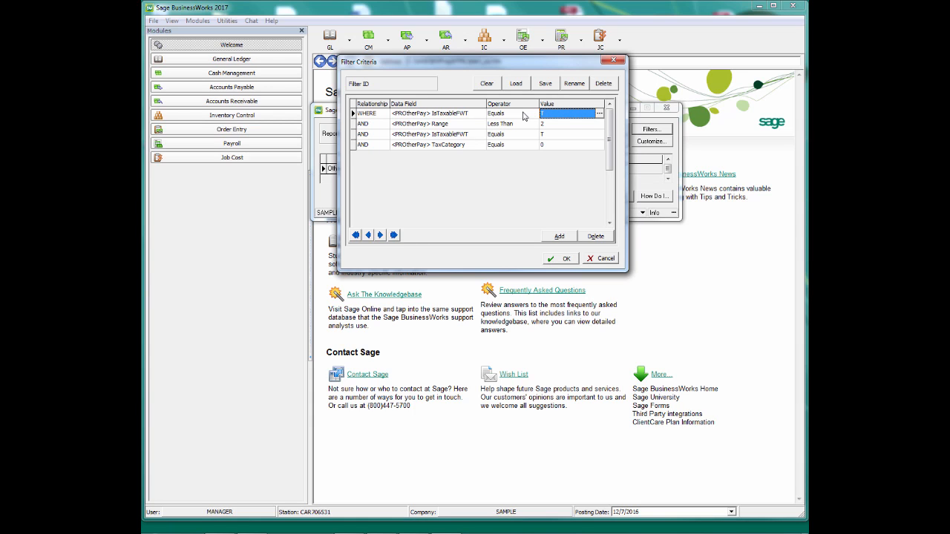
Check the available data fields and operators for the Range condition, keeping Range and Less Than.
left_click(475, 124)
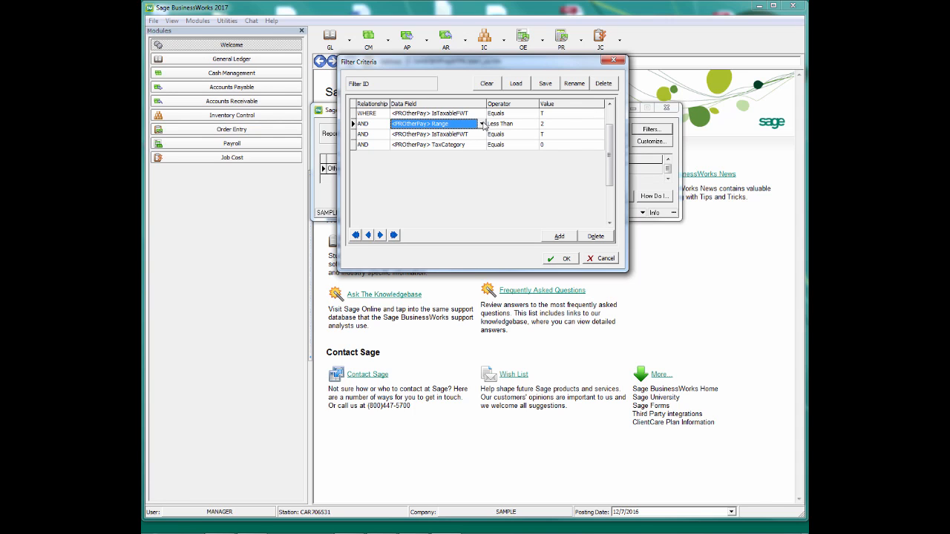
left_click(482, 124)
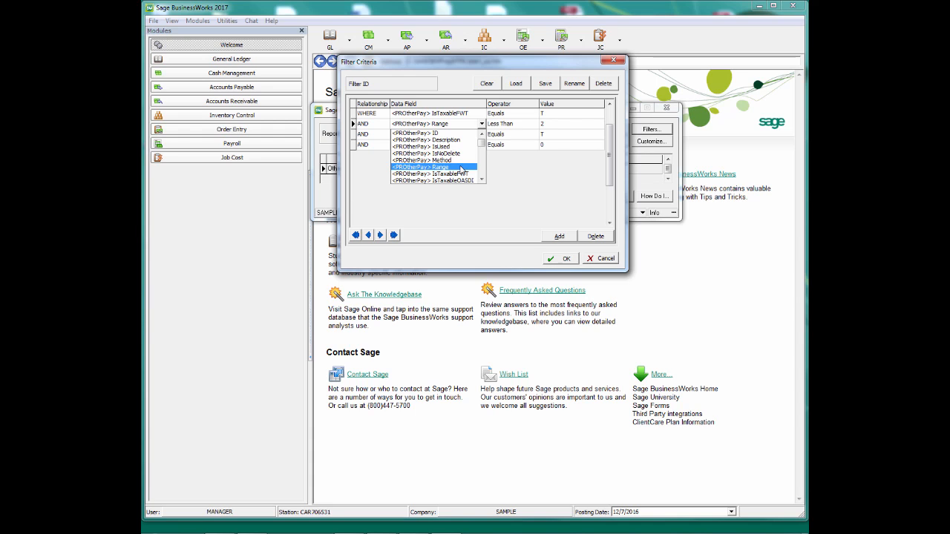
left_click(482, 124)
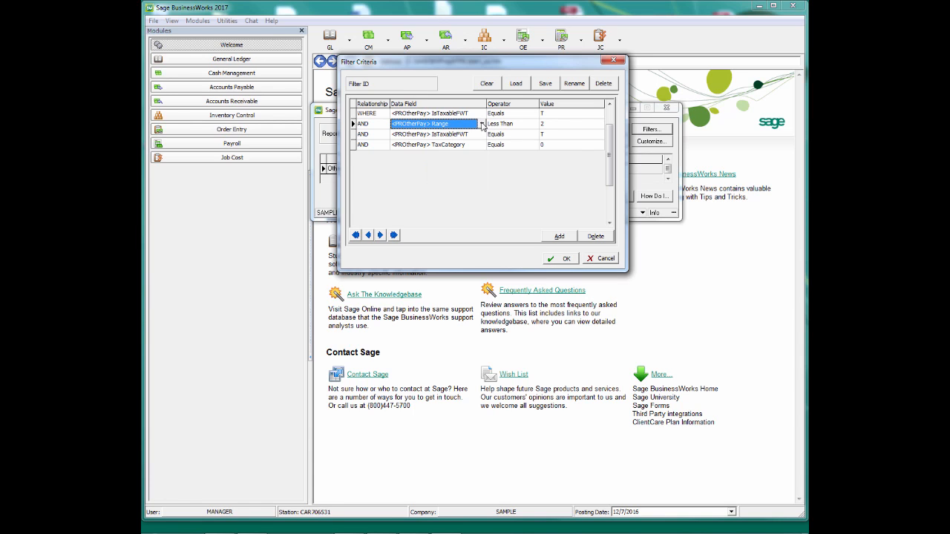
left_click(525, 126)
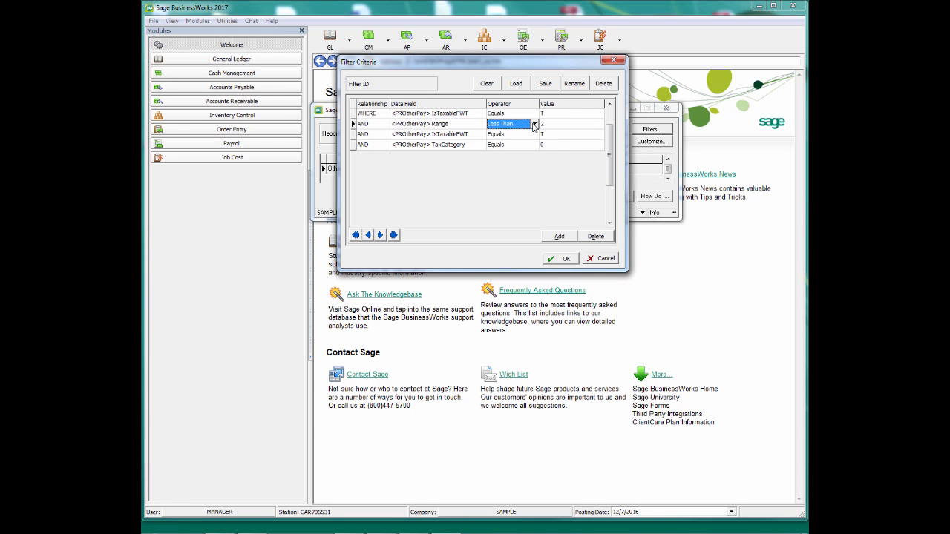
left_click(533, 126)
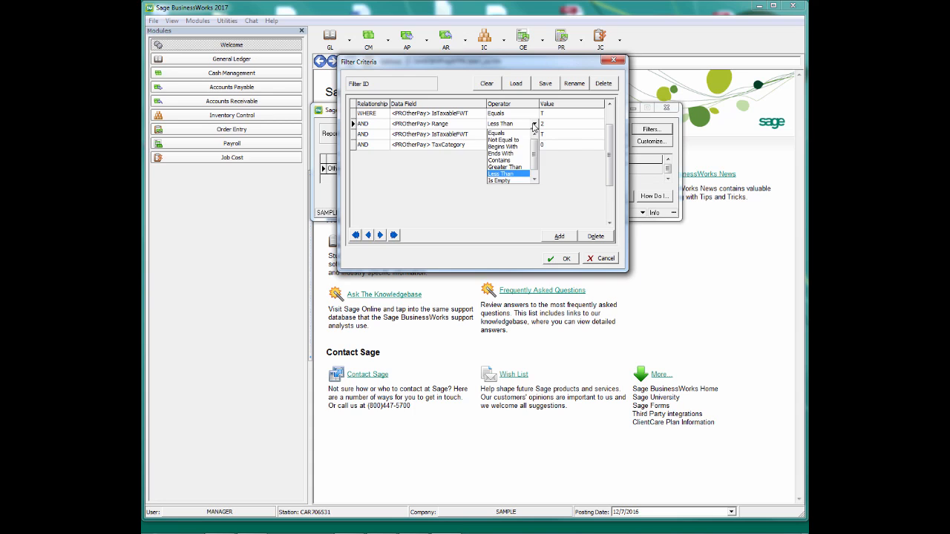
left_click(520, 174)
Look up the available field values for the other pay Range condition, cancelling without choosing one.
left_click(565, 125)
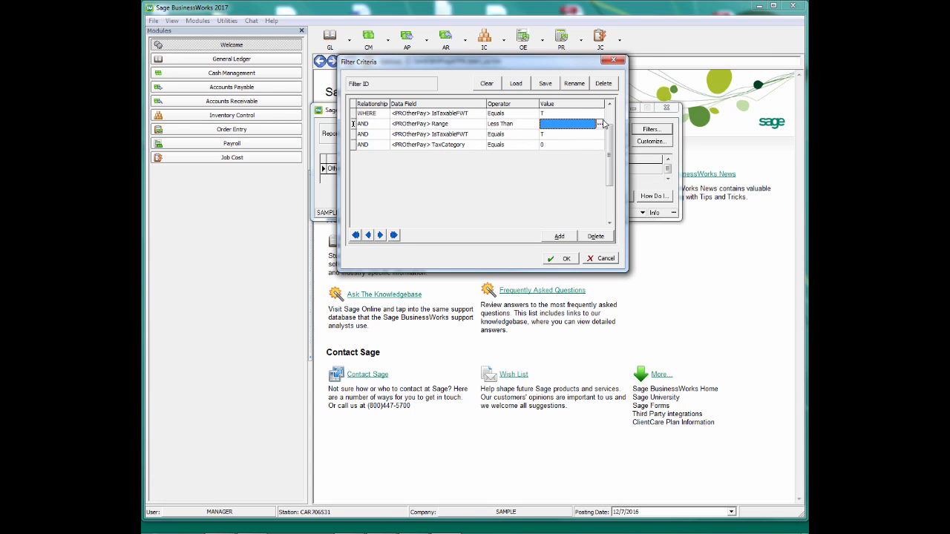
left_click(600, 124)
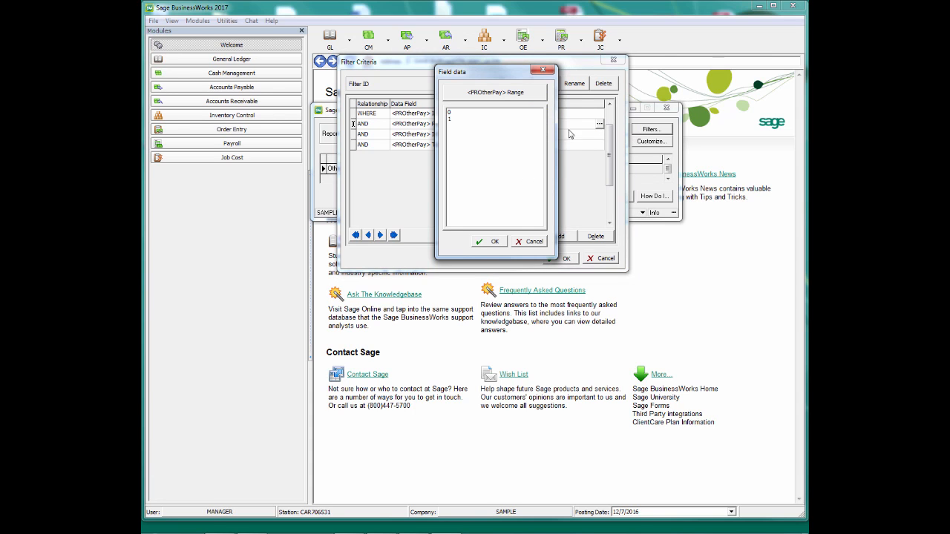
left_click(450, 112)
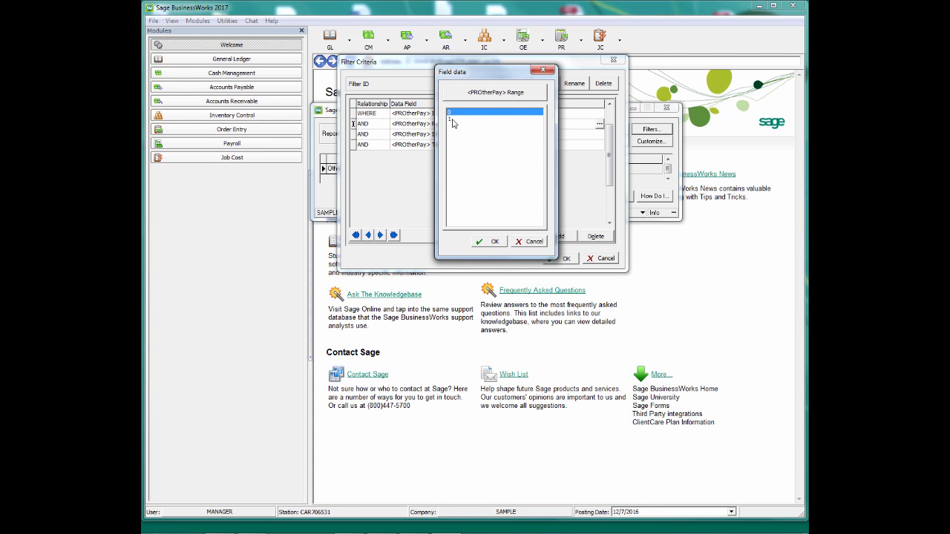
left_click(452, 121)
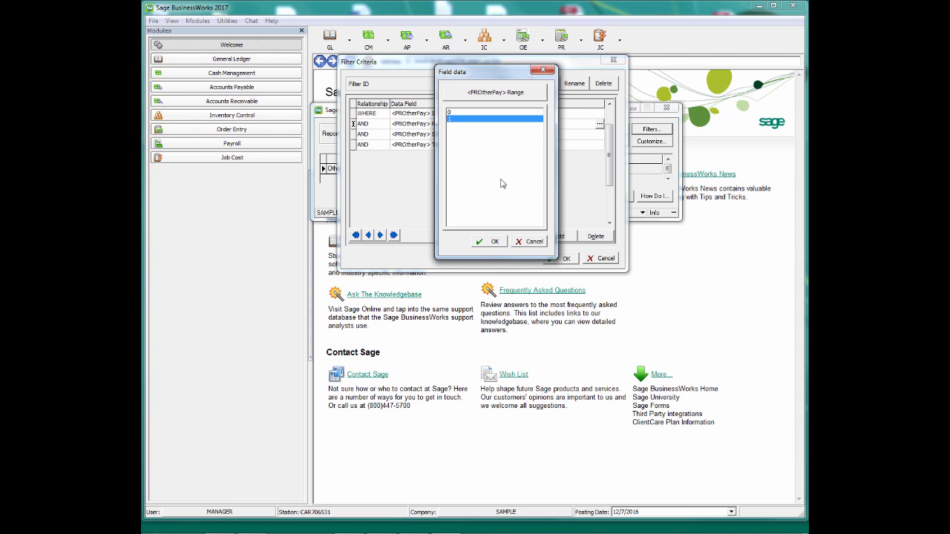
left_click(546, 72)
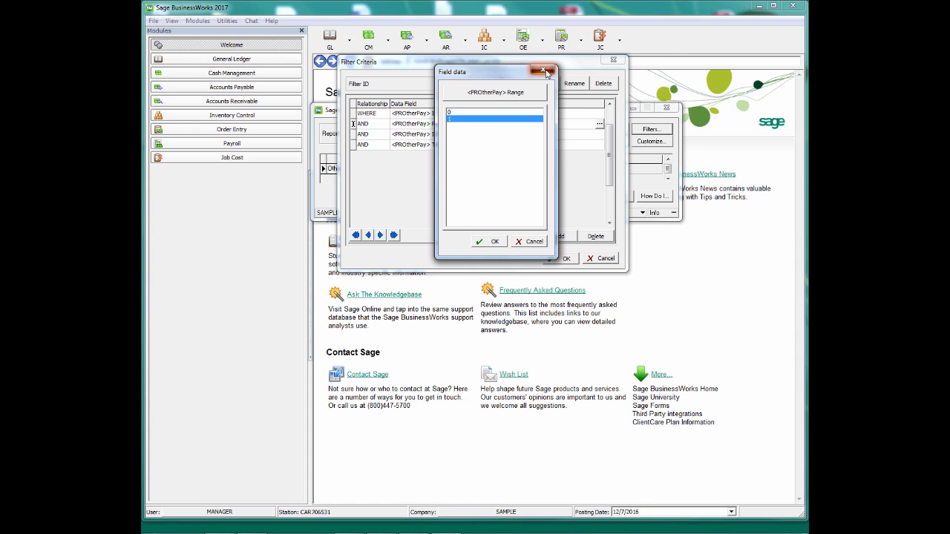
left_click(530, 242)
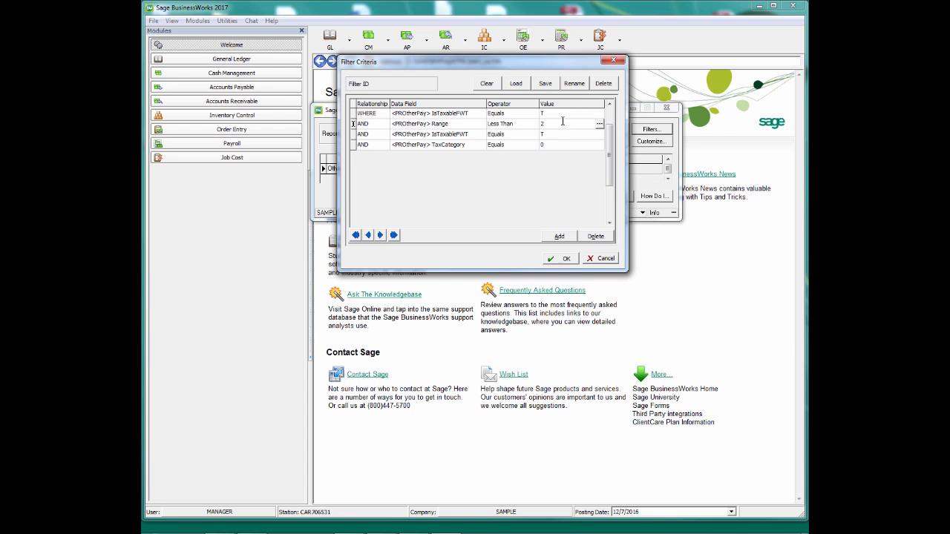
Check the second IsTaxableFWT condition and the data fields available for the last condition, keeping TaxCategory and Equals.
left_click(565, 134)
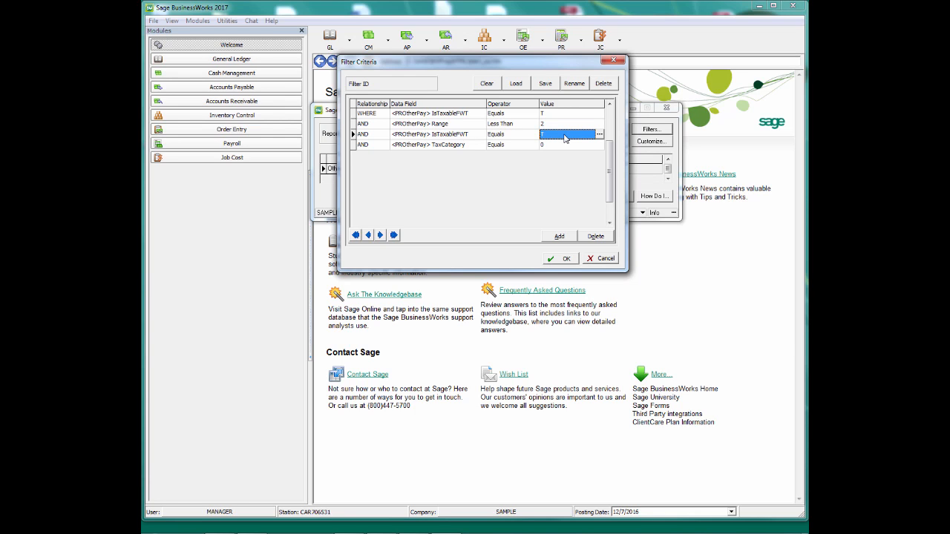
left_click(478, 135)
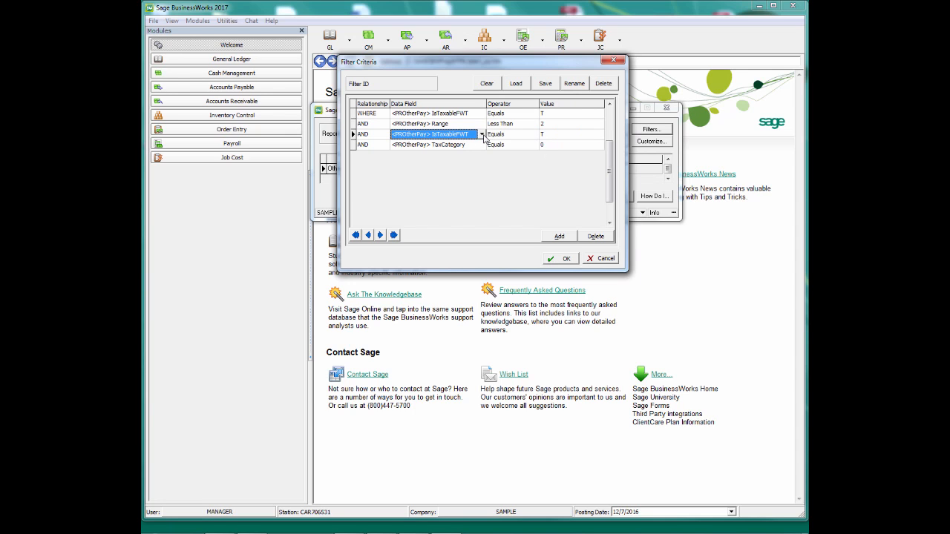
left_click(480, 146)
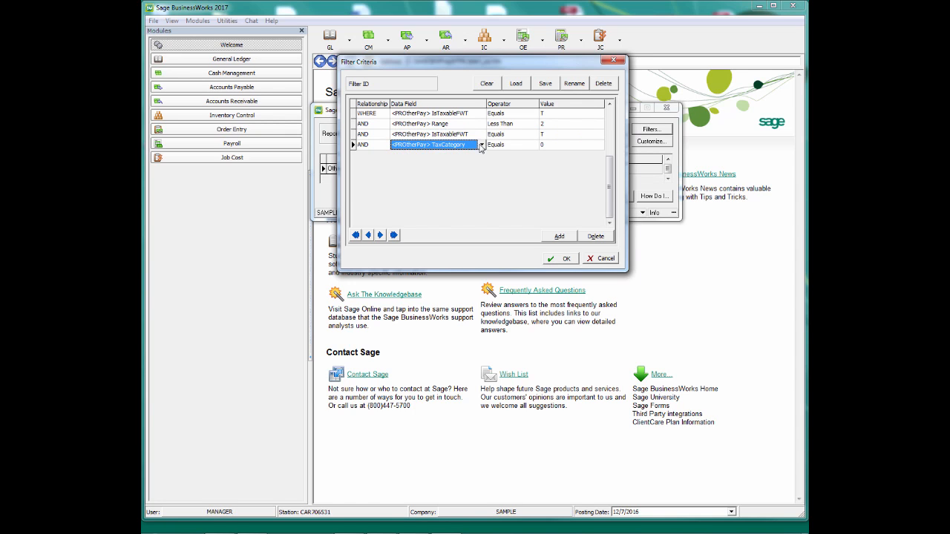
left_click(481, 144)
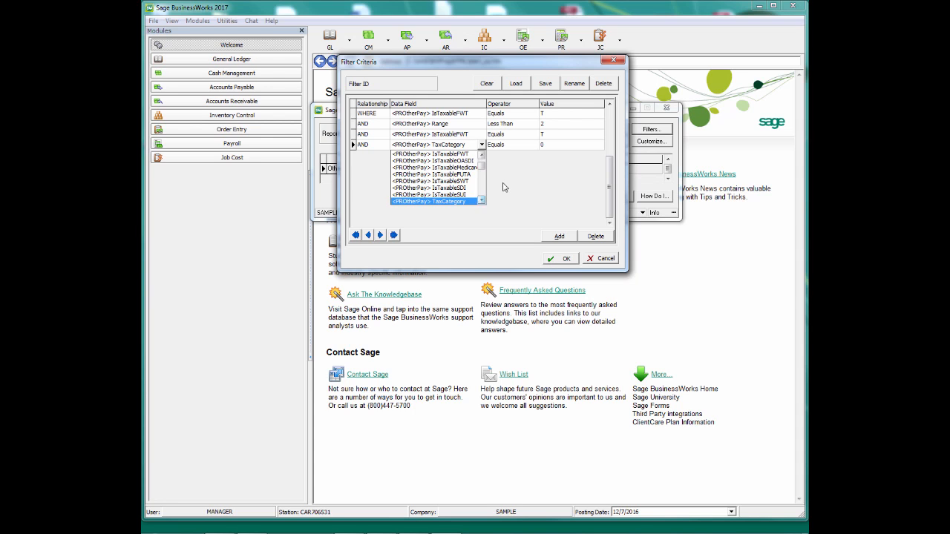
left_click(519, 147)
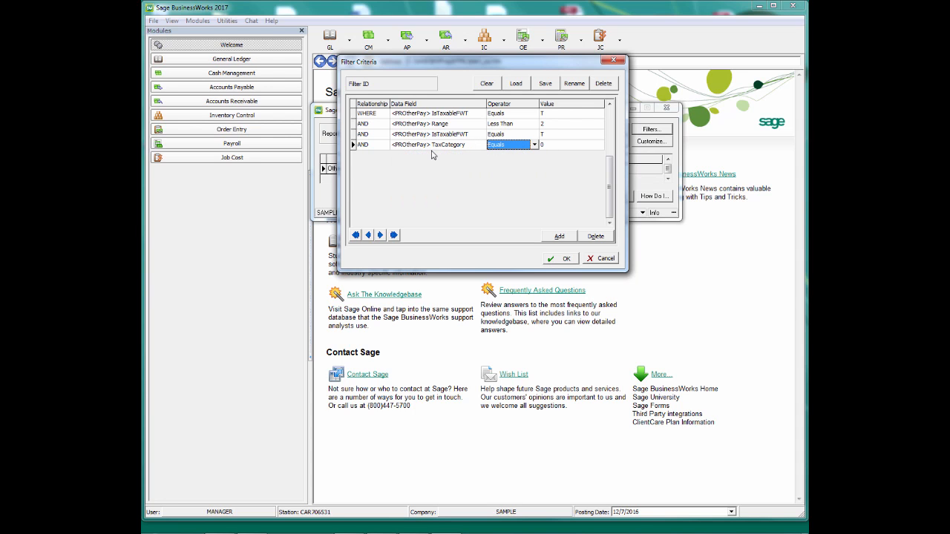
left_click(459, 144)
left_click(481, 145)
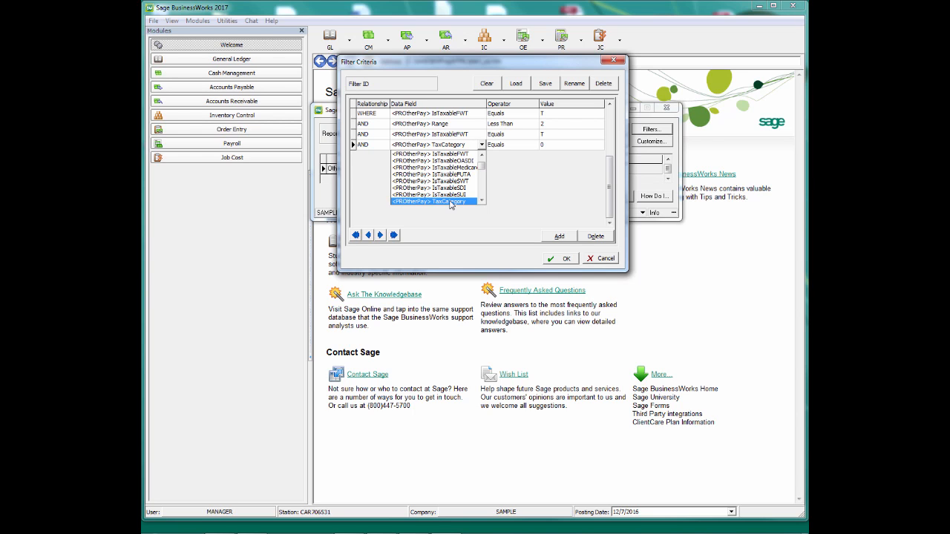
left_click(507, 147)
Look up the available field values for the TaxCategory condition, keeping its value of 0.
left_click(558, 148)
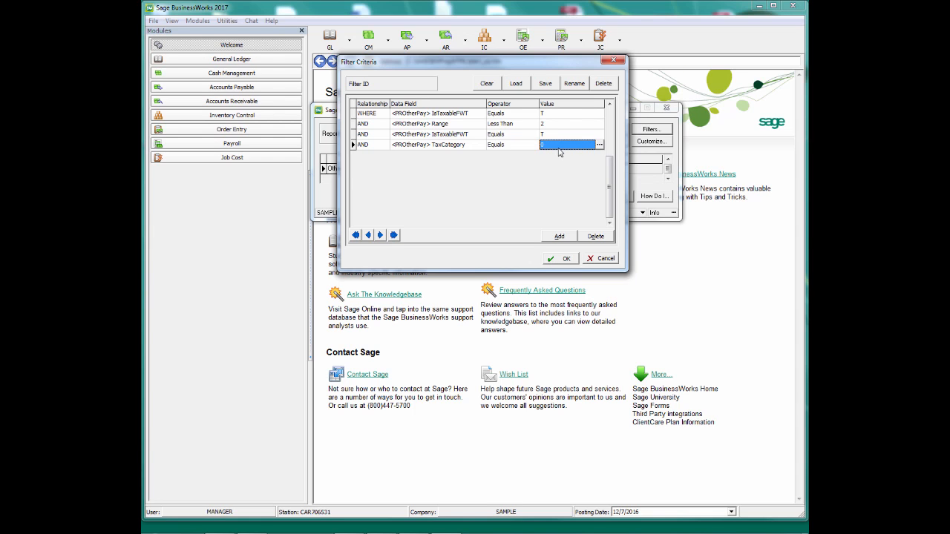
left_click(600, 144)
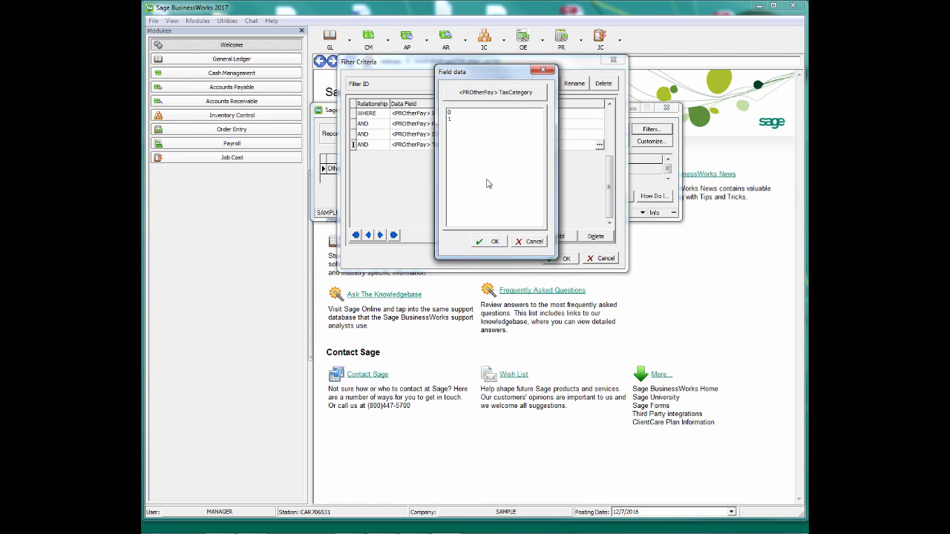
left_click(489, 241)
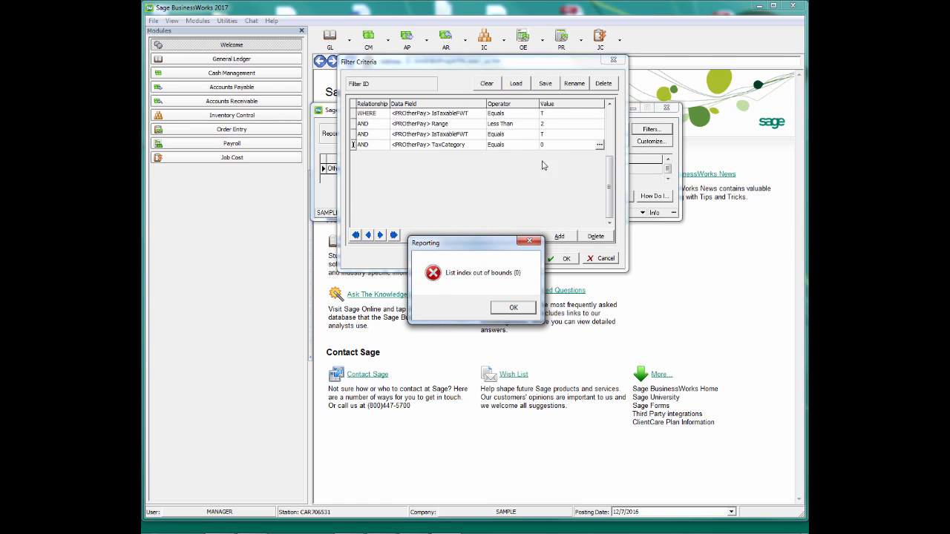
left_click(513, 309)
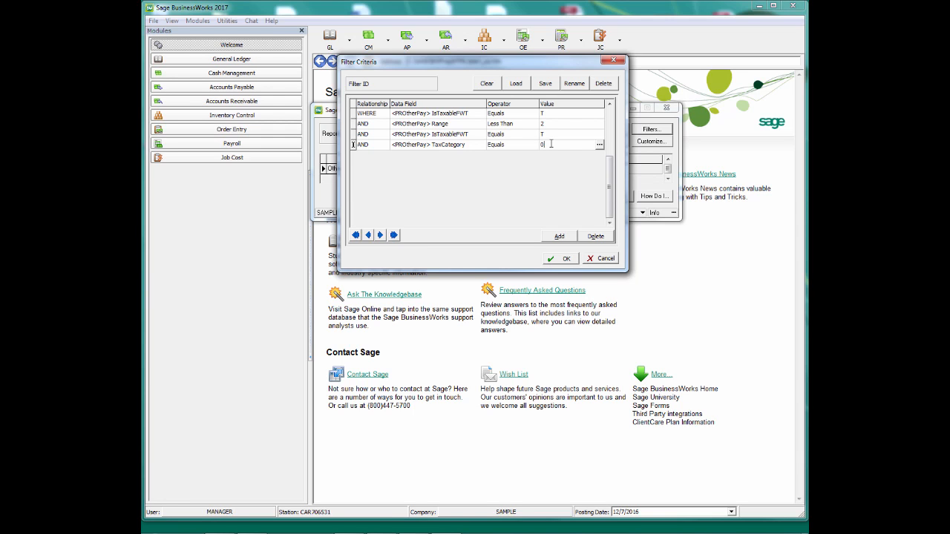
Delete the duplicate IsTaxableFWT condition, check the values of the remaining three conditions and apply the filter criteria.
left_click(554, 135)
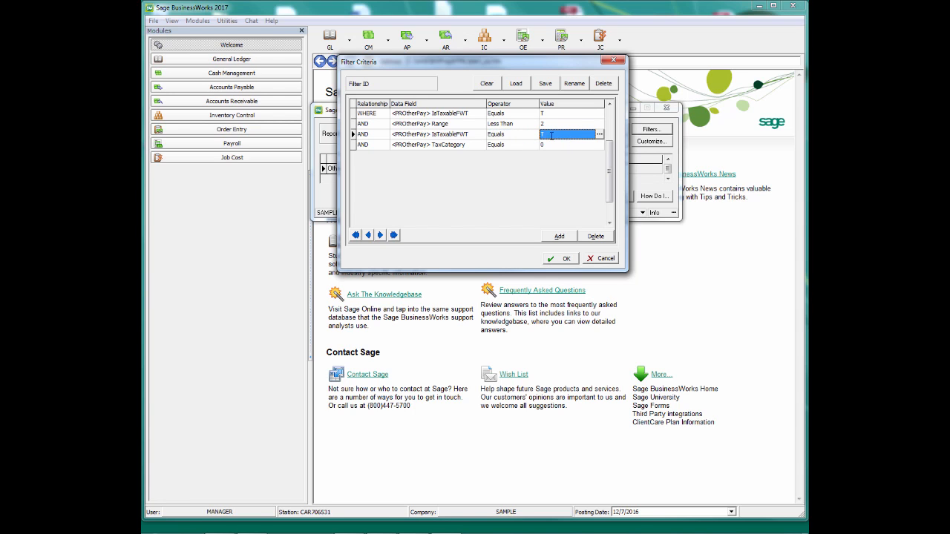
left_click(602, 237)
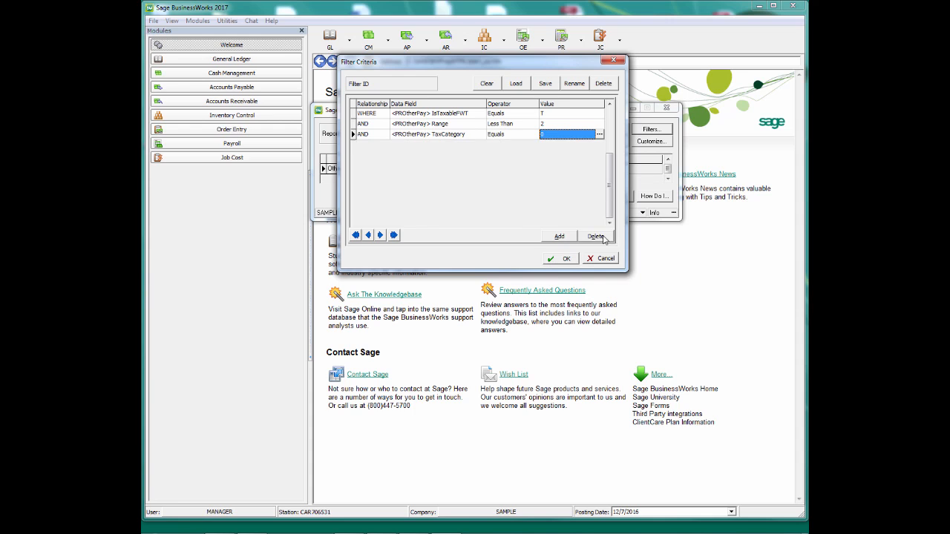
left_click(468, 115)
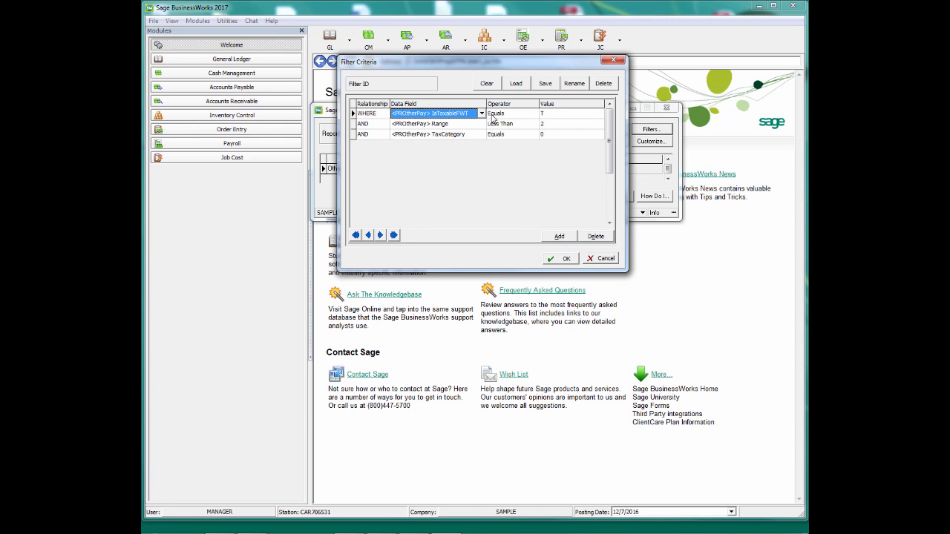
left_click(546, 115)
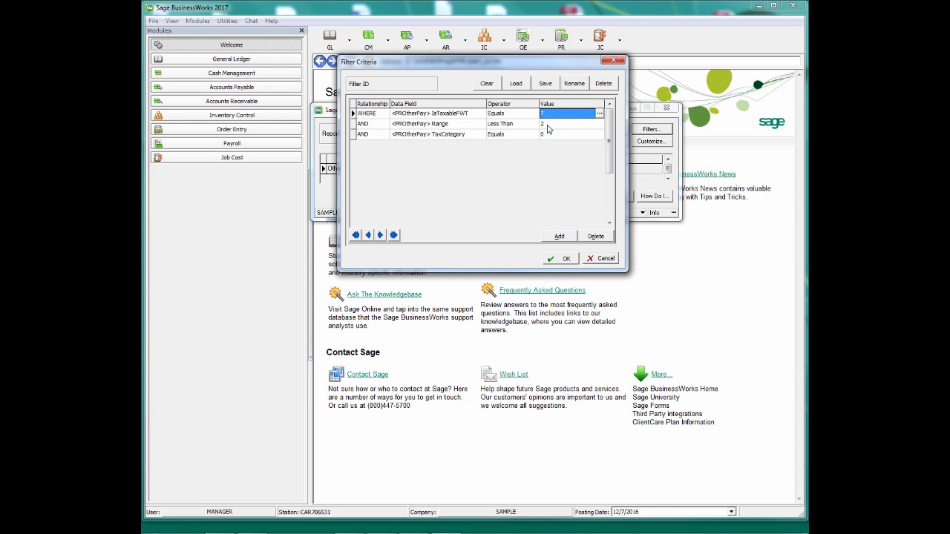
left_click(546, 125)
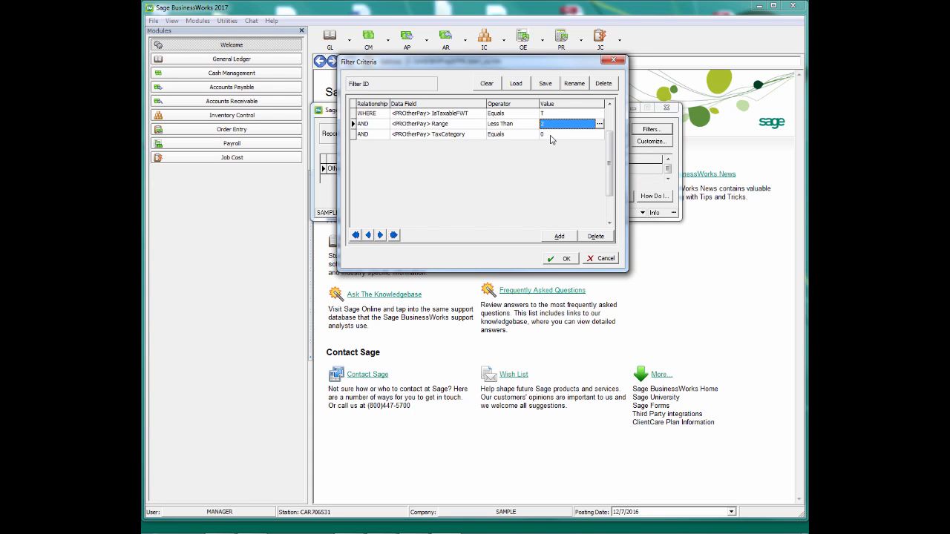
left_click(550, 136)
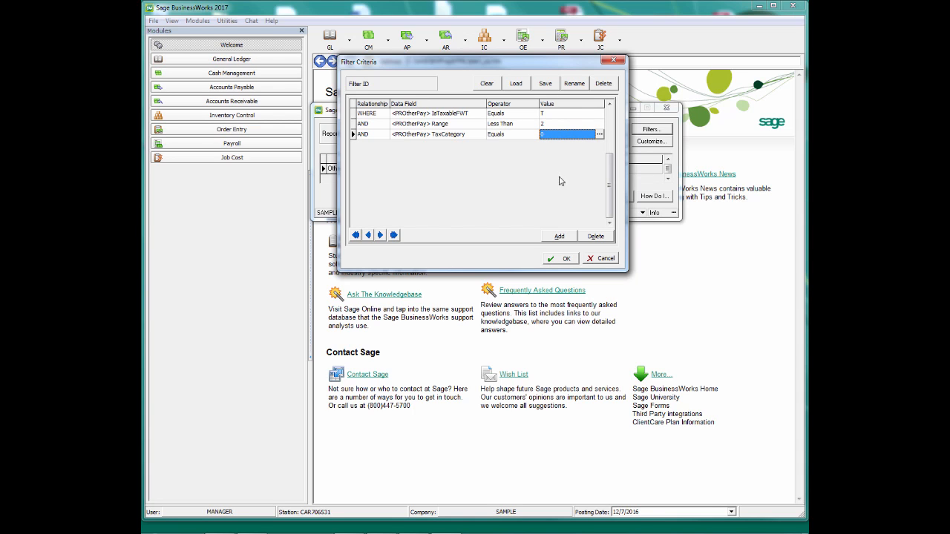
left_click(564, 259)
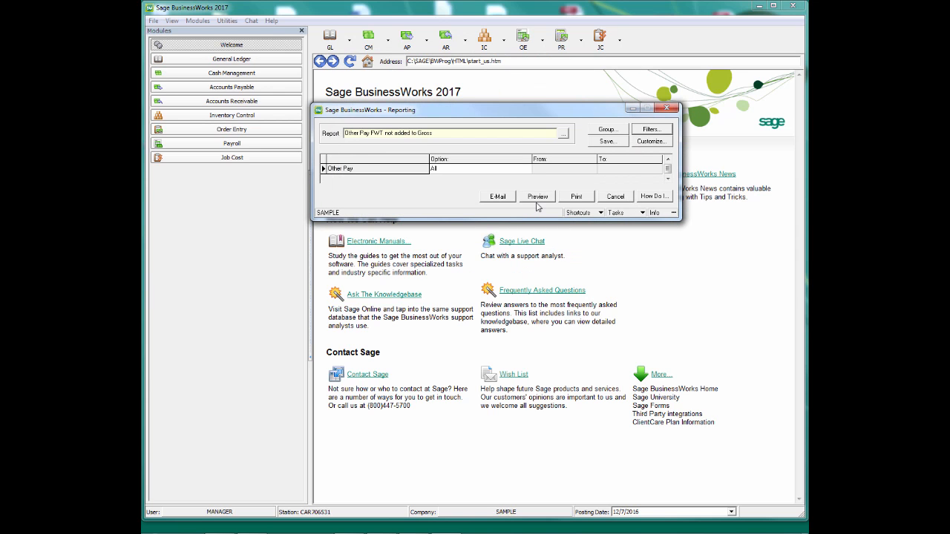
Preview the Other Pay FWT not added to Gross report, review its tax settings and close the preview and report window.
left_click(537, 197)
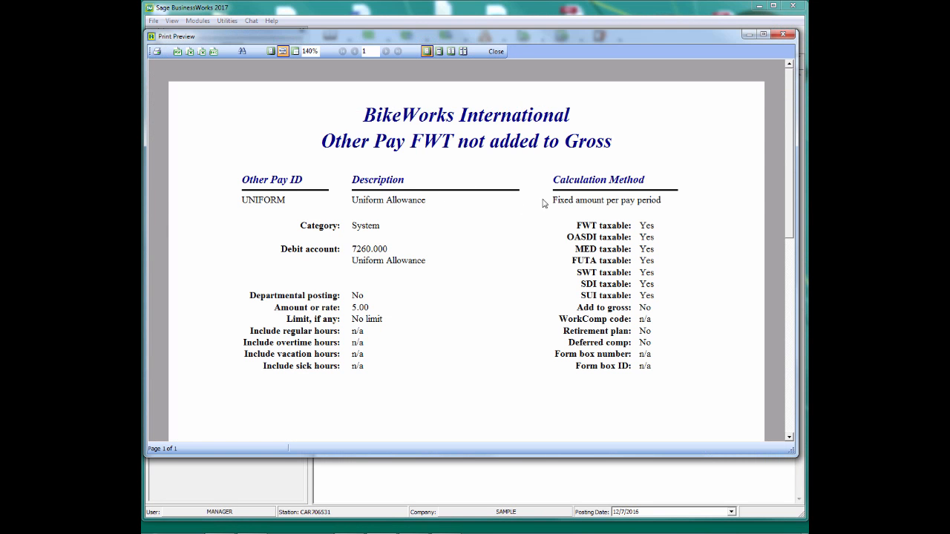
left_click_drag(789, 116, 793, 152)
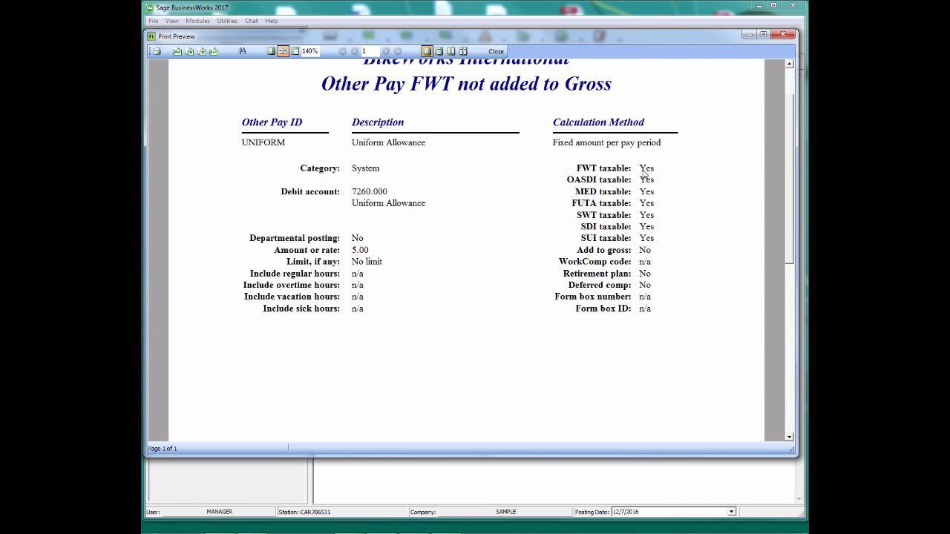
scroll(667, 170, "down", 1)
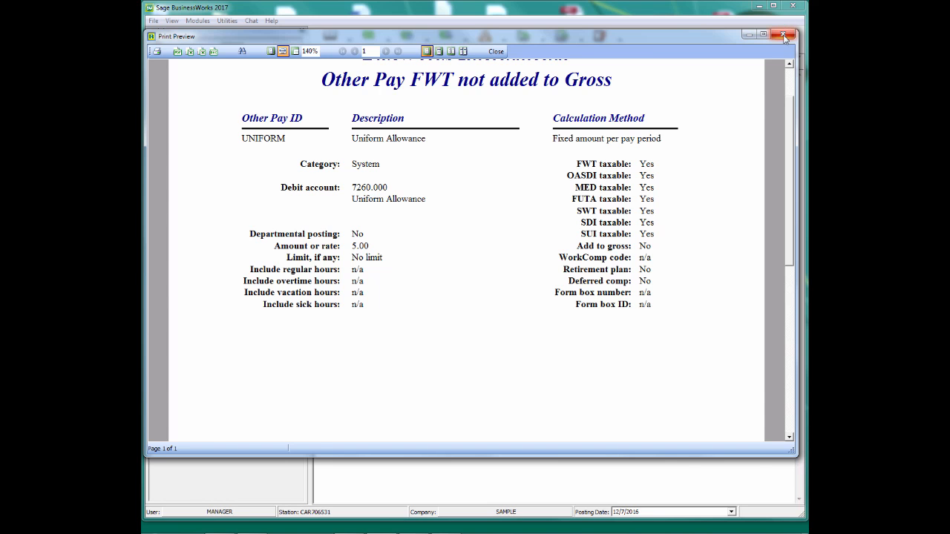
left_click(495, 51)
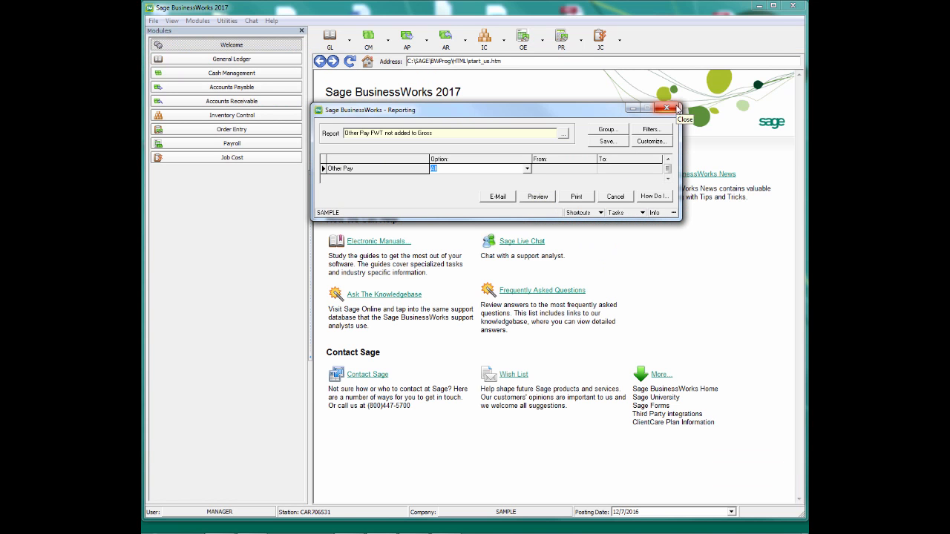
left_click(675, 109)
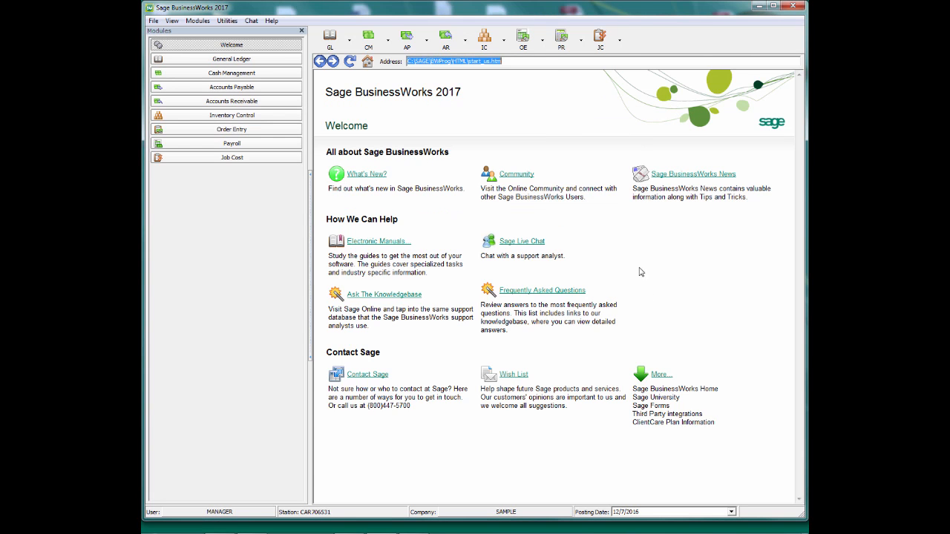
left_click(560, 45)
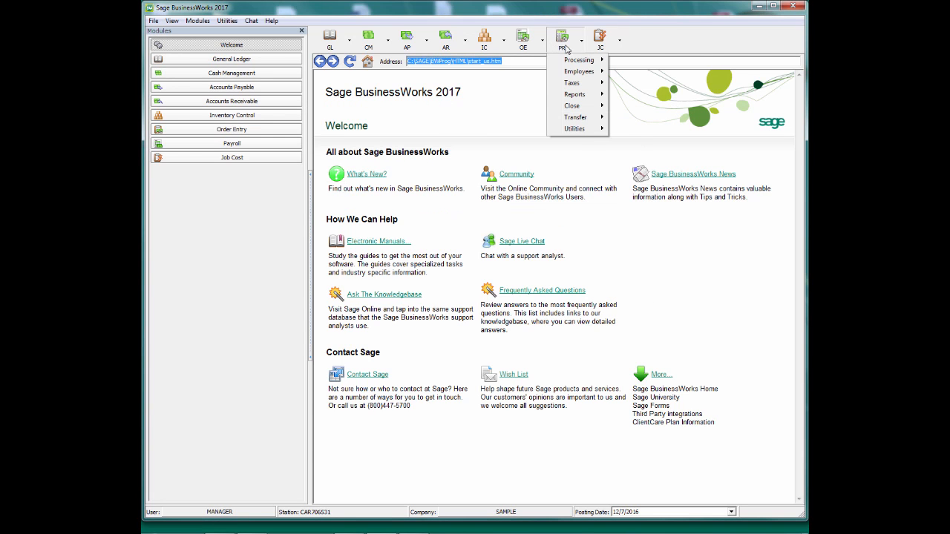
mouse_move(580, 99)
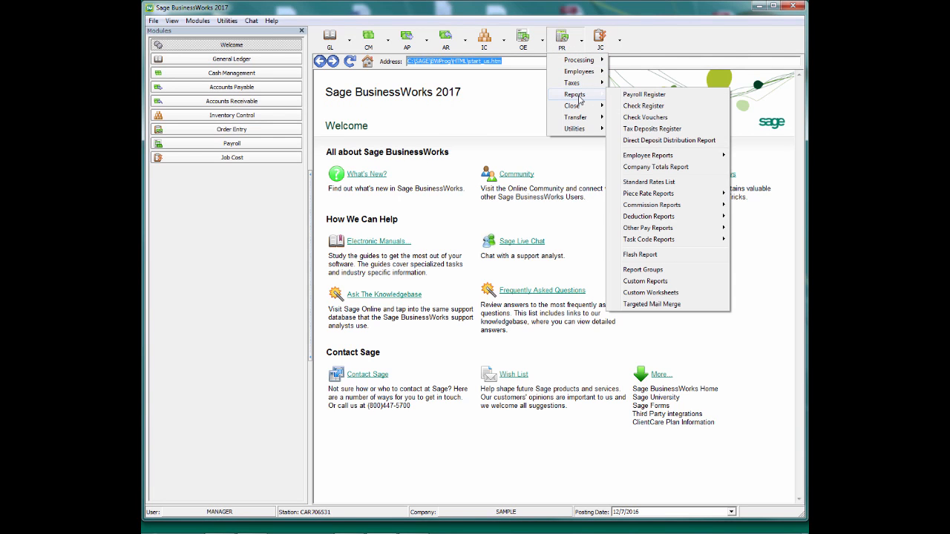
left_click(562, 41)
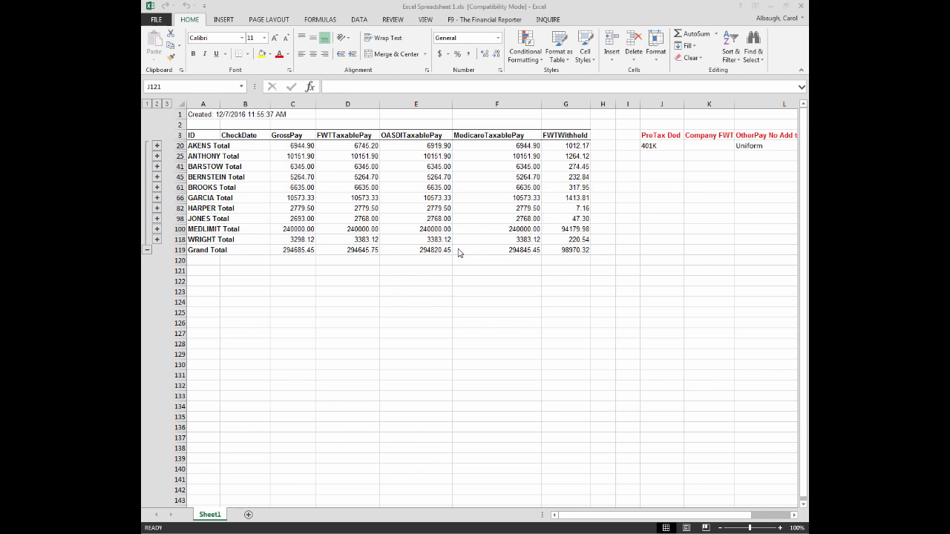
In the Excel payroll spreadsheet, check the pre-tax deduction, company FWT and other pay notes in row 20.
left_click(659, 147)
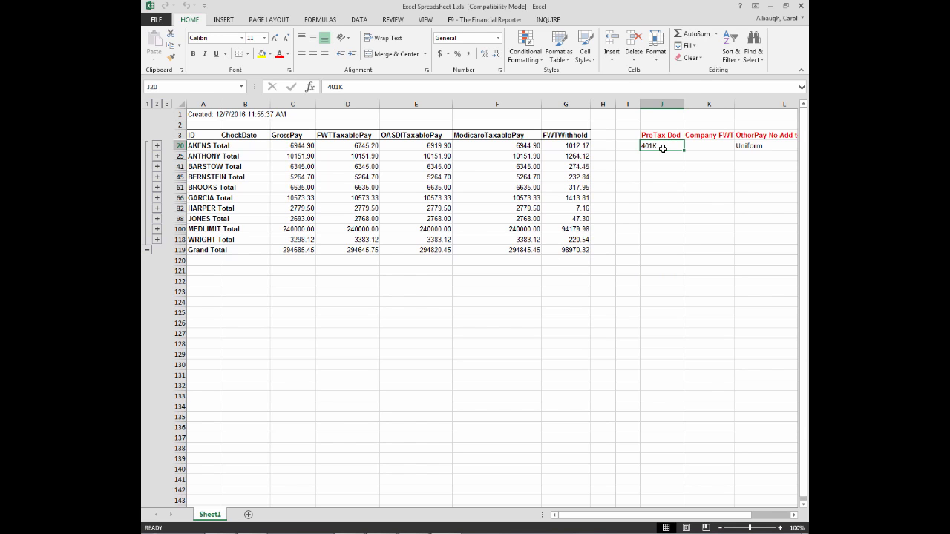
left_click(712, 144)
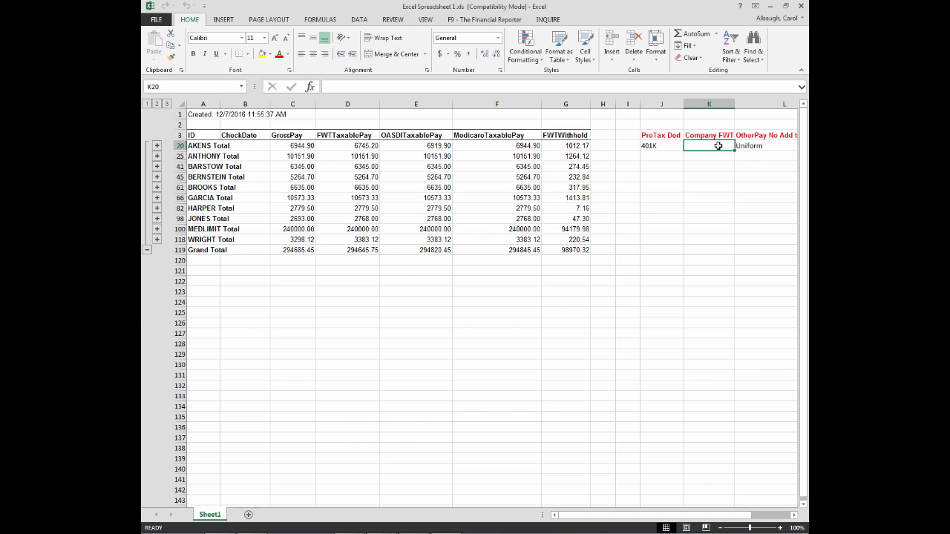
left_click(755, 146)
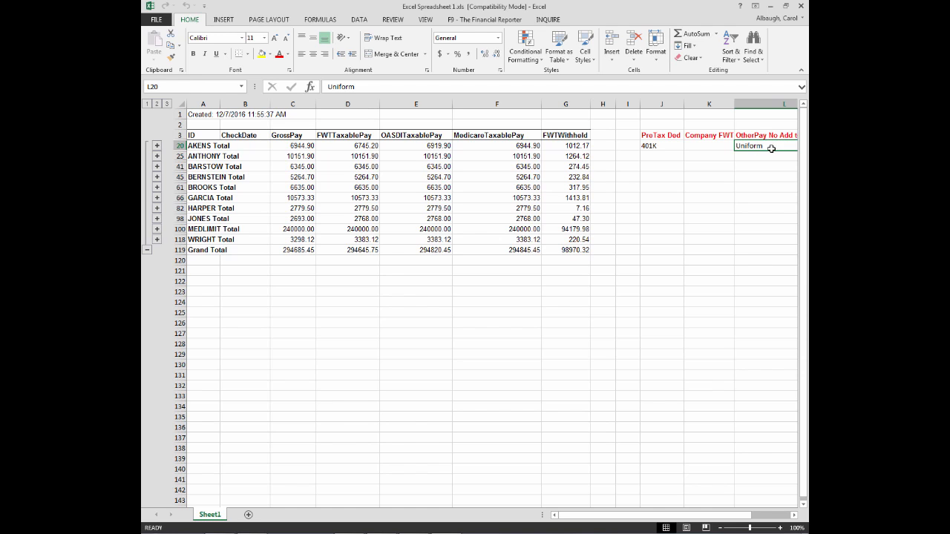
left_click(653, 167)
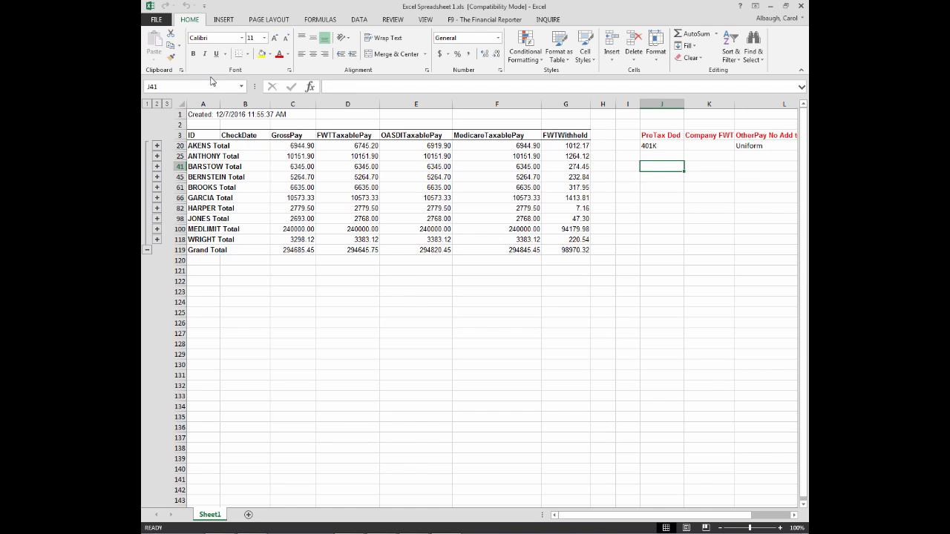
Compare the GrossPay and FWTTaxablePay totals in row 20, check the 401K note, and switch back to Sage BusinessWorks.
left_click(296, 144)
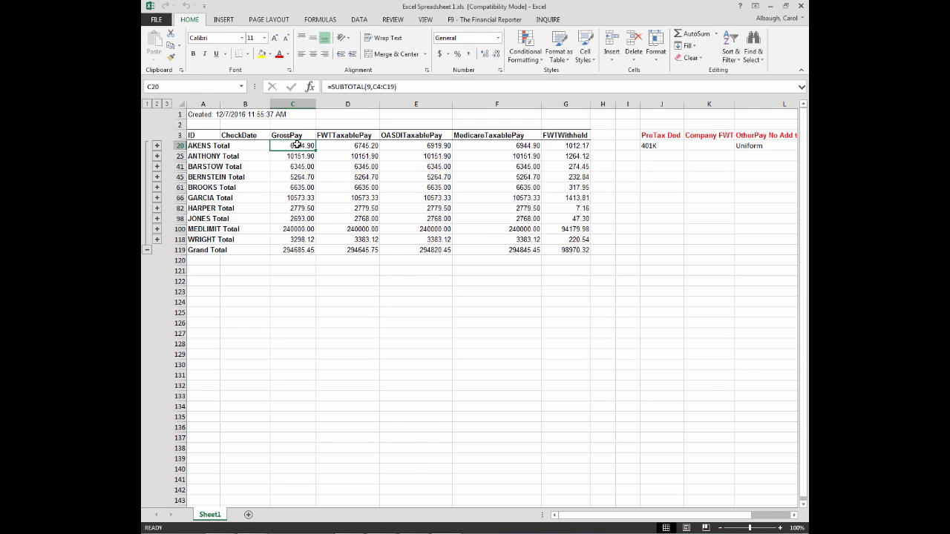
left_click(349, 145)
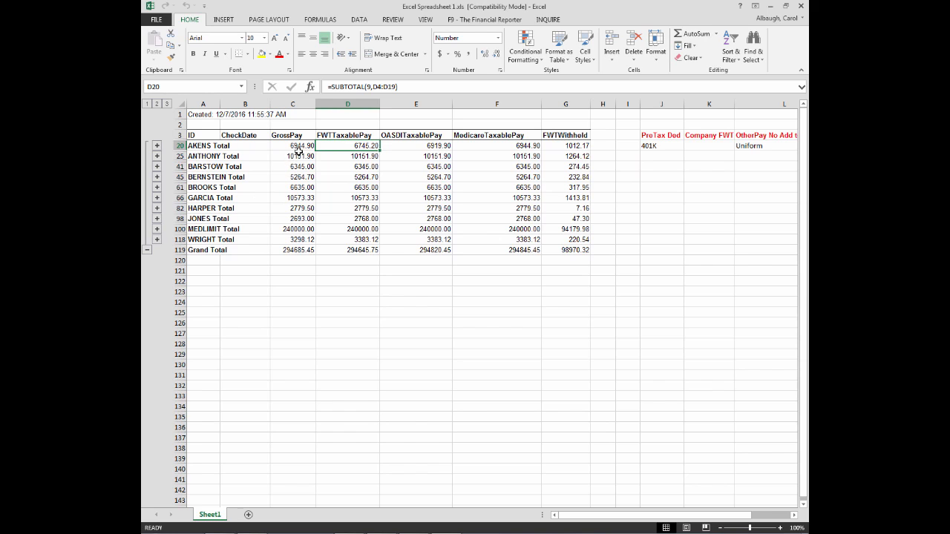
left_click(299, 146)
left_click(339, 148)
left_click(299, 146)
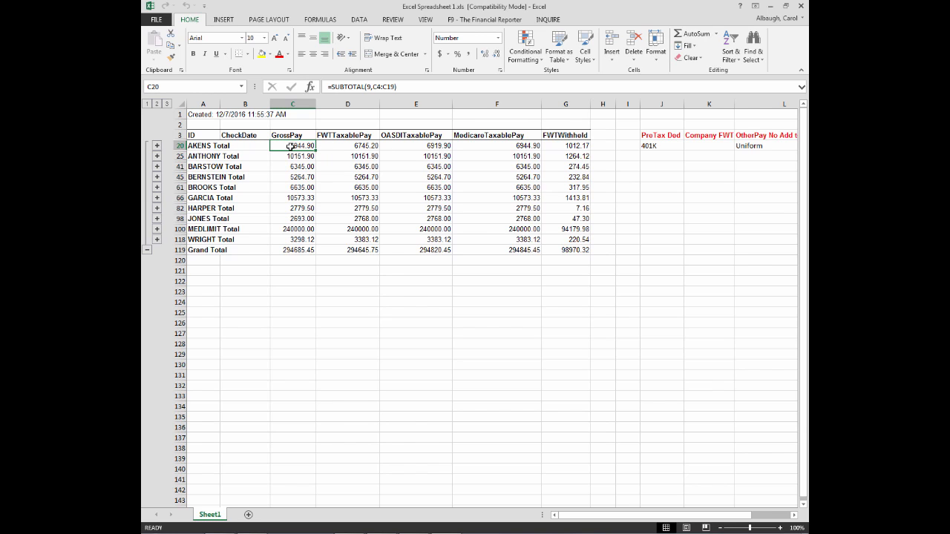
left_click(357, 149)
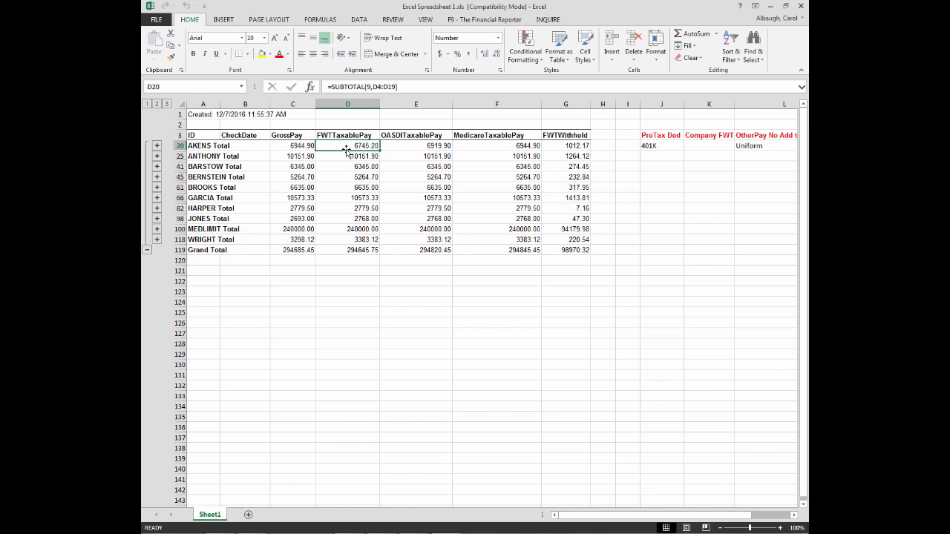
left_click(654, 149)
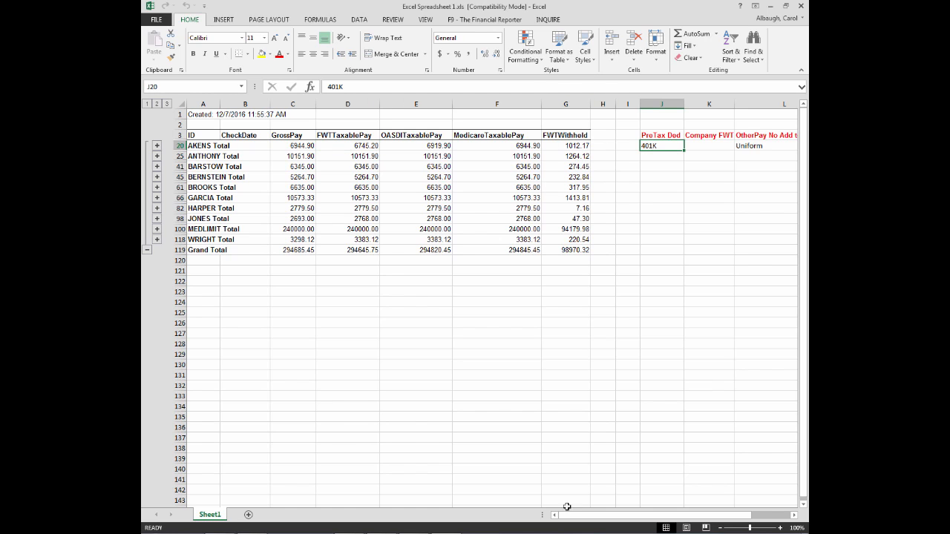
left_click(382, 524)
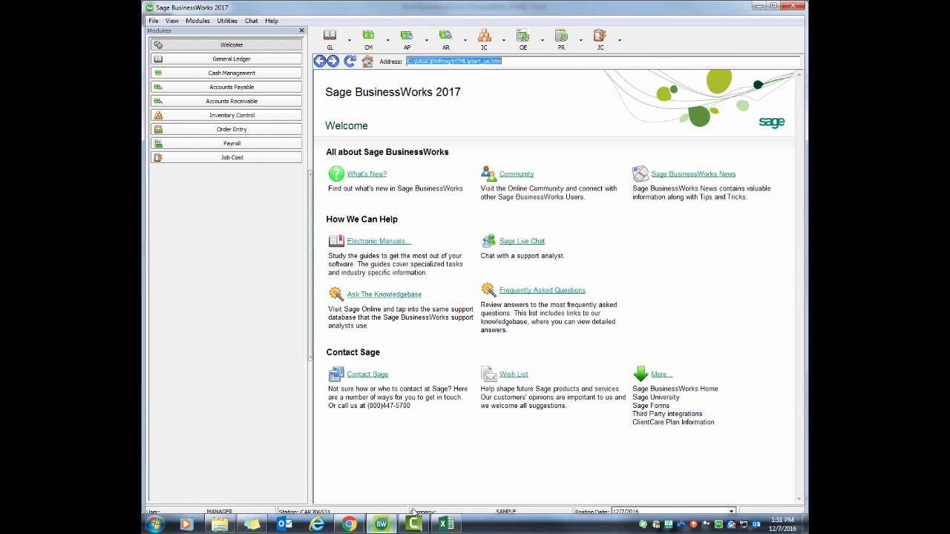
Open the Payroll employee record matching spreadsheet row 20, review its 401K deduction in the deductions list, and close the record.
left_click(573, 40)
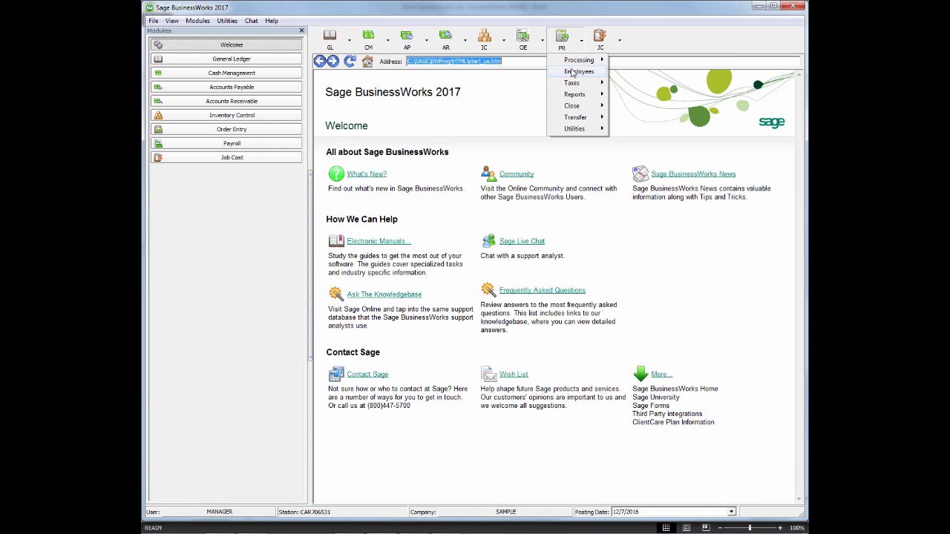
mouse_move(586, 71)
left_click(647, 70)
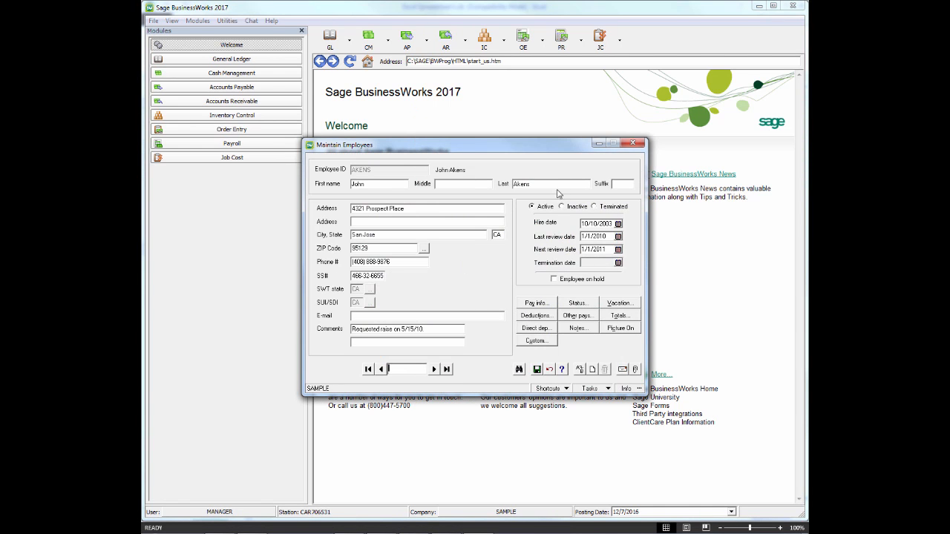
left_click(542, 316)
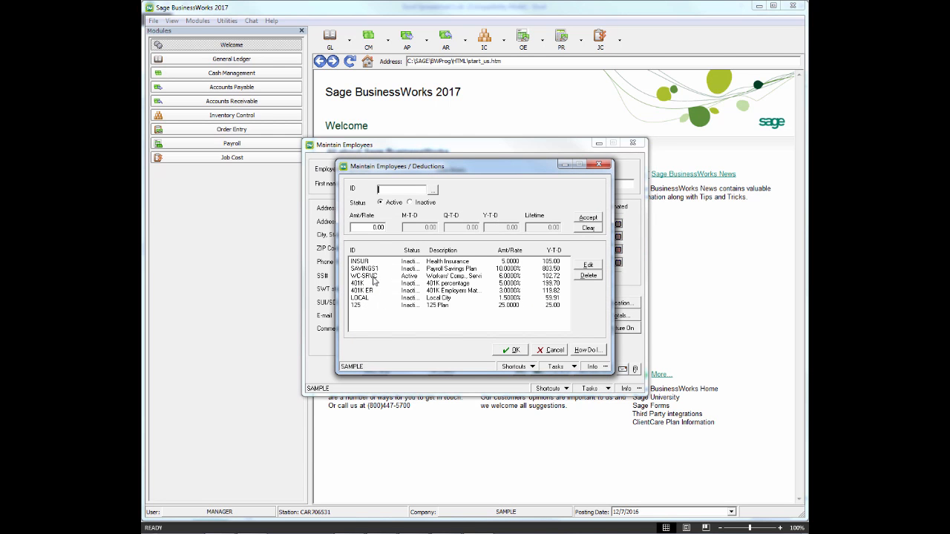
left_click(374, 286)
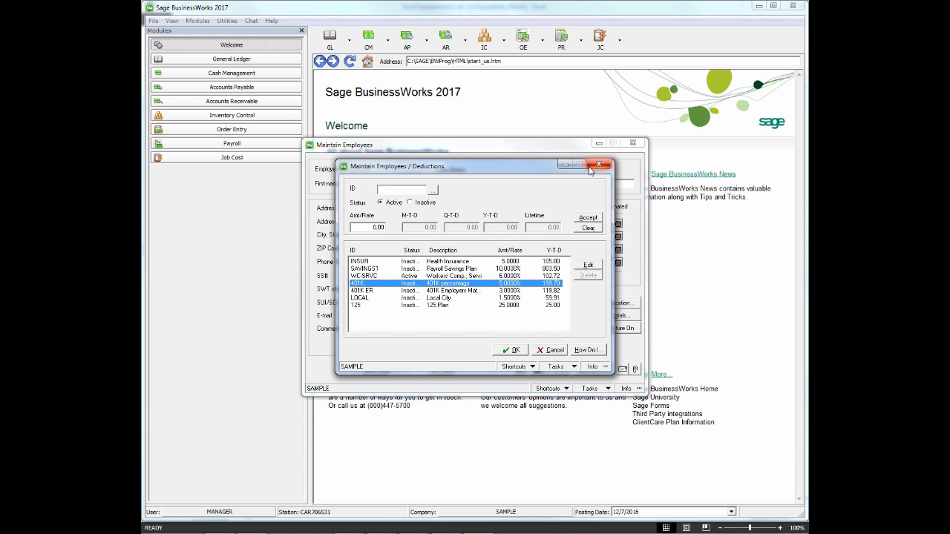
left_click(510, 351)
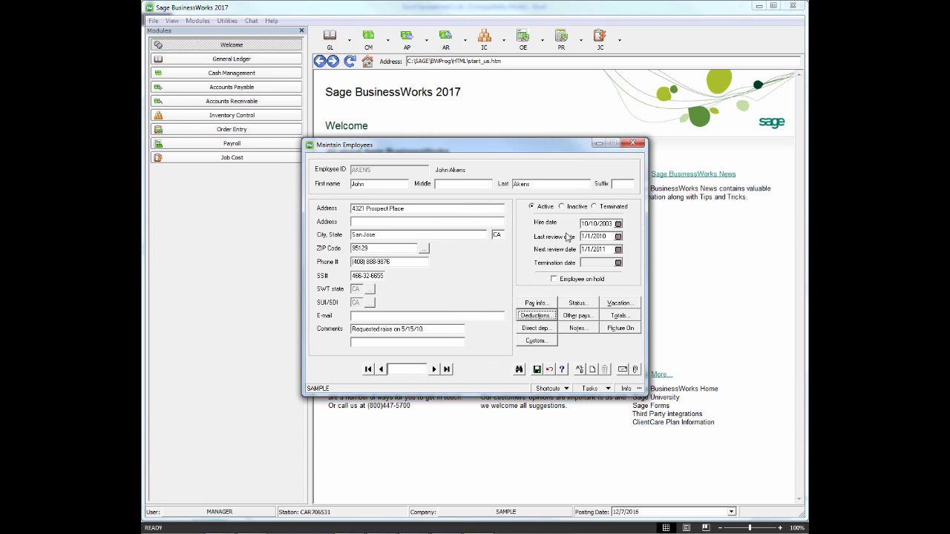
left_click(632, 143)
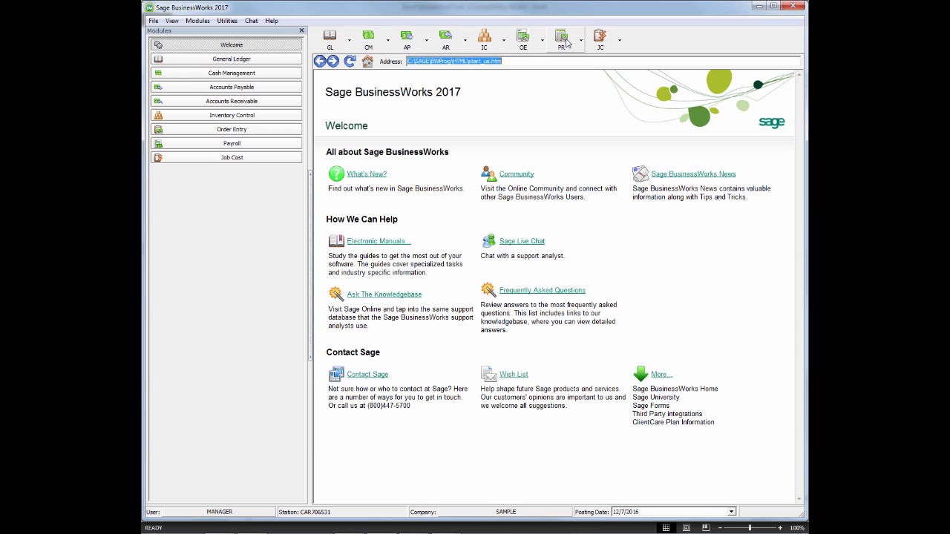
Open the payroll deduction Period Activity report and select Deduction Activity - Summary by Employee ID.
left_click(565, 43)
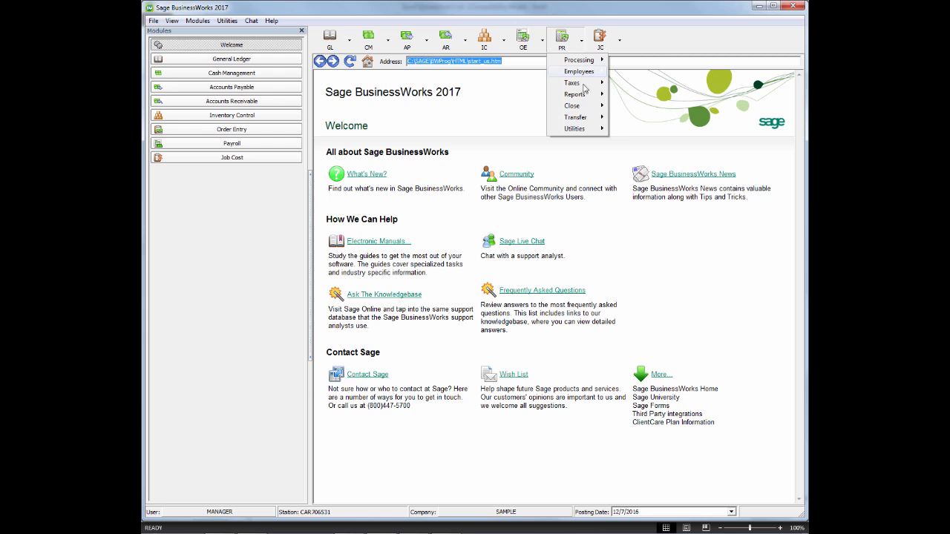
mouse_move(583, 97)
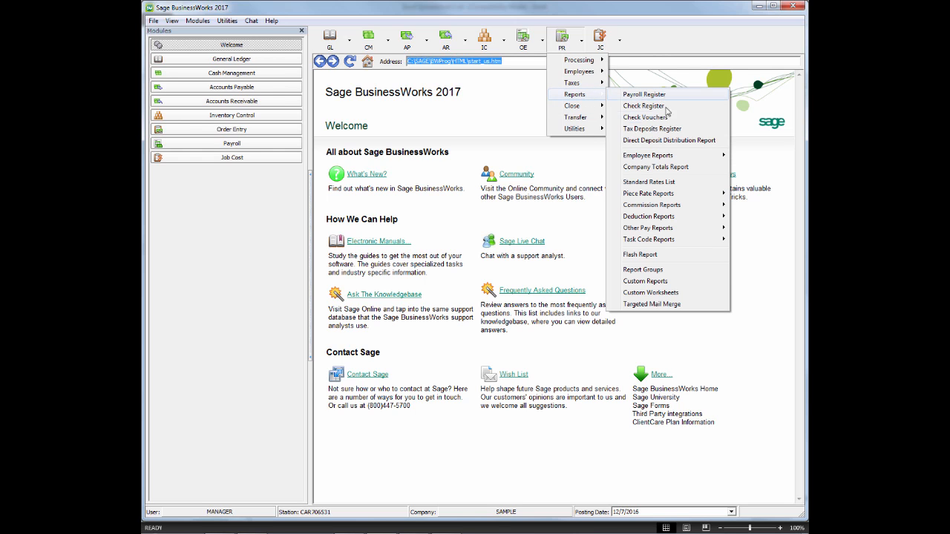
mouse_move(665, 219)
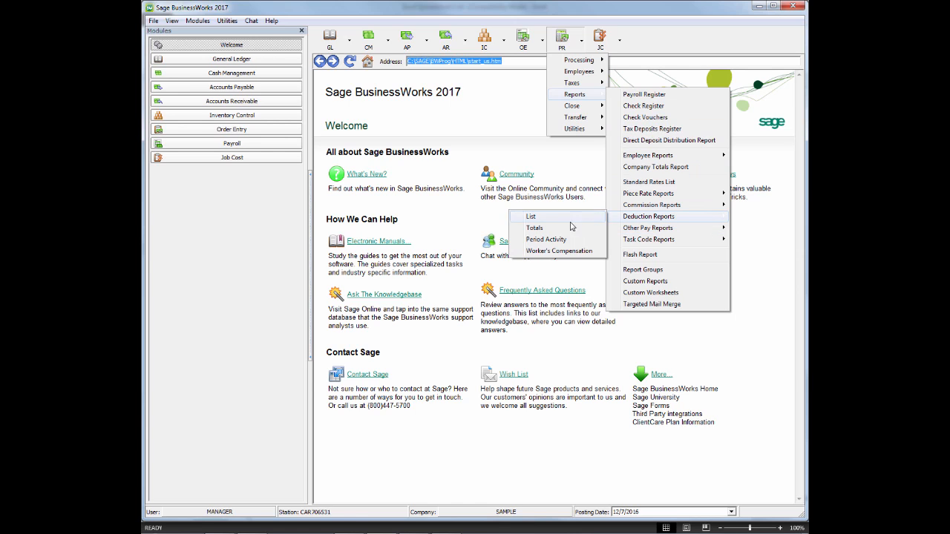
left_click(557, 240)
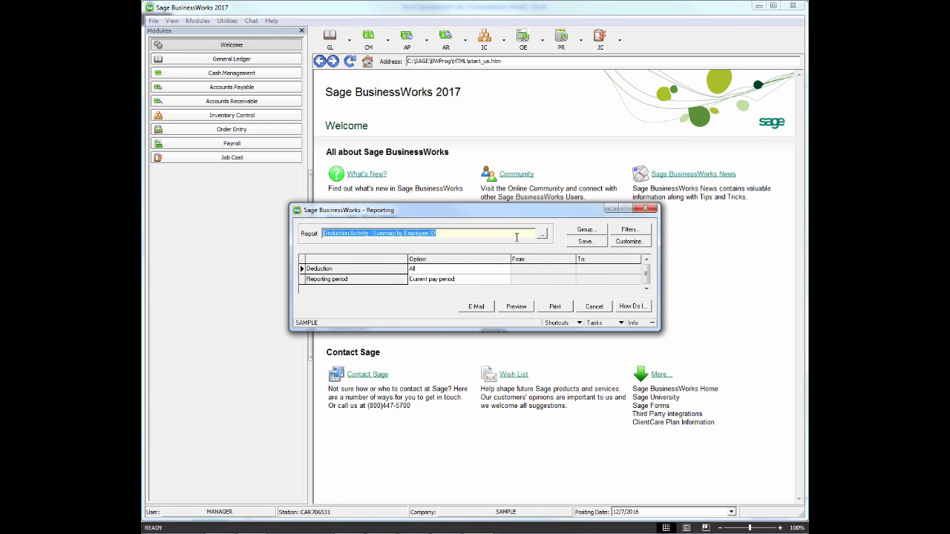
left_click_drag(534, 217, 537, 207)
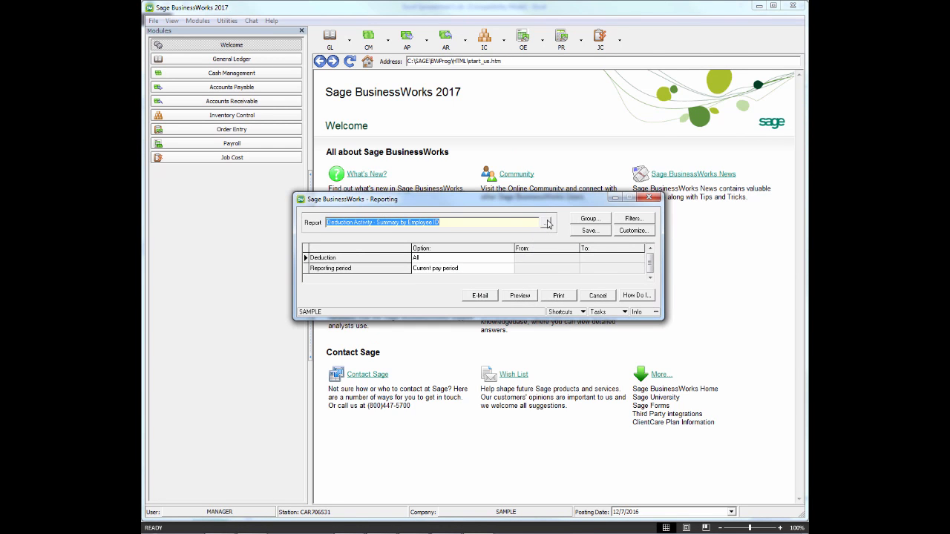
left_click(545, 223)
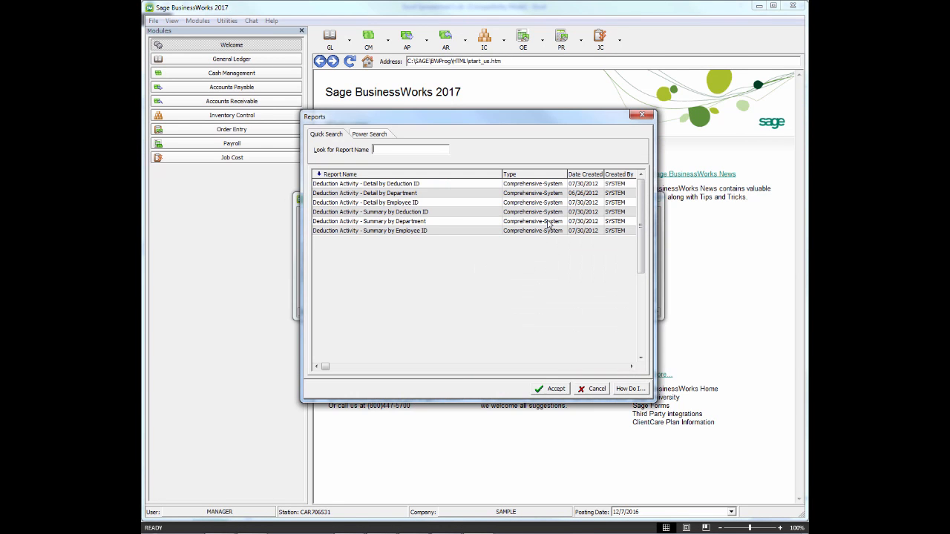
left_click(422, 231)
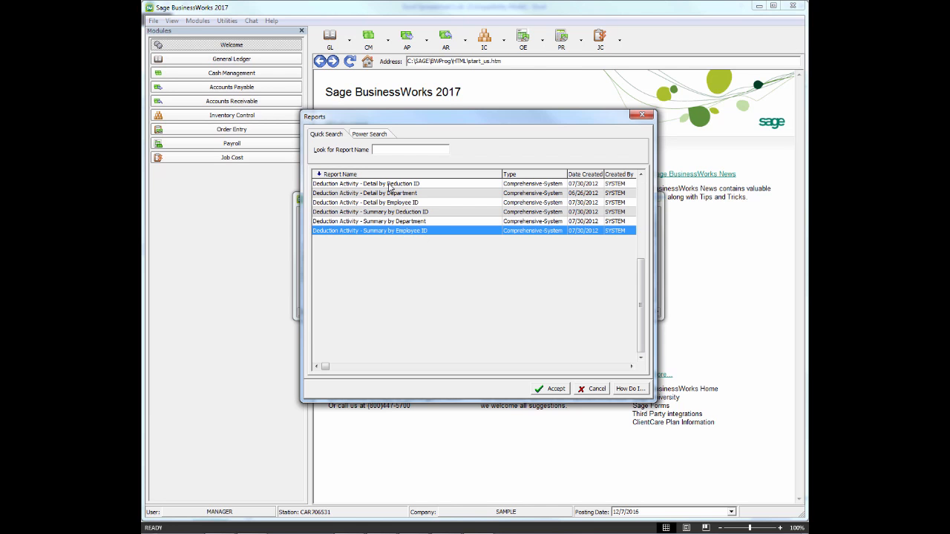
left_click(554, 390)
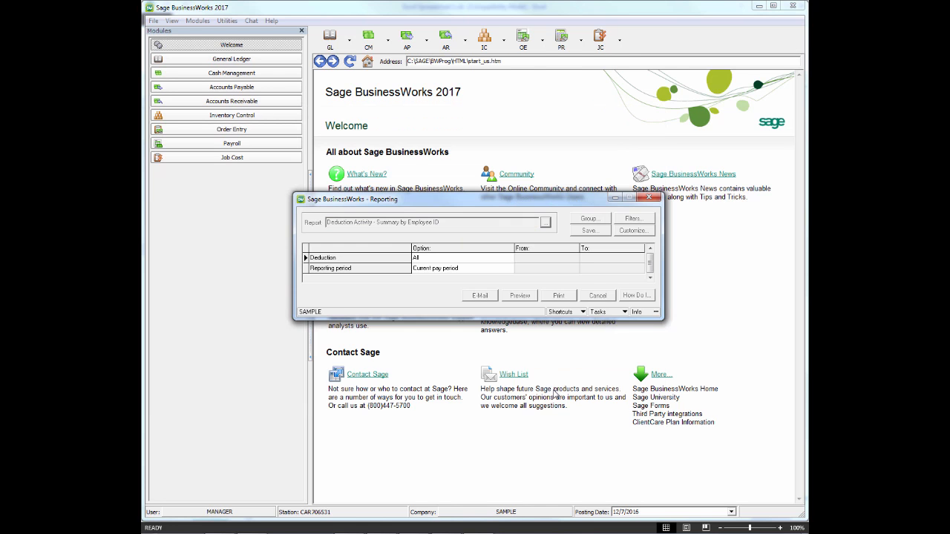
Limit the report's Deduction option to Only the 401K deduction.
left_click(510, 258)
left_click(437, 284)
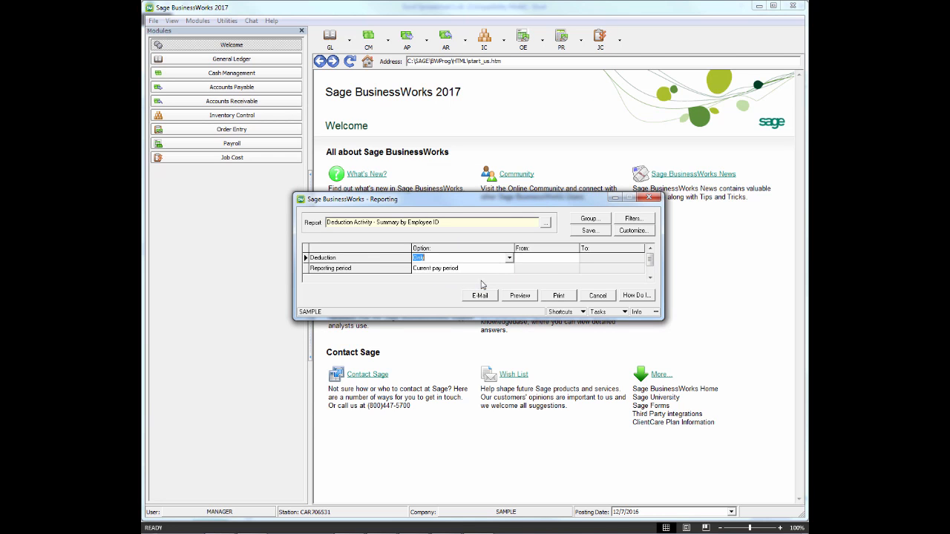
left_click(559, 266)
left_click(576, 258)
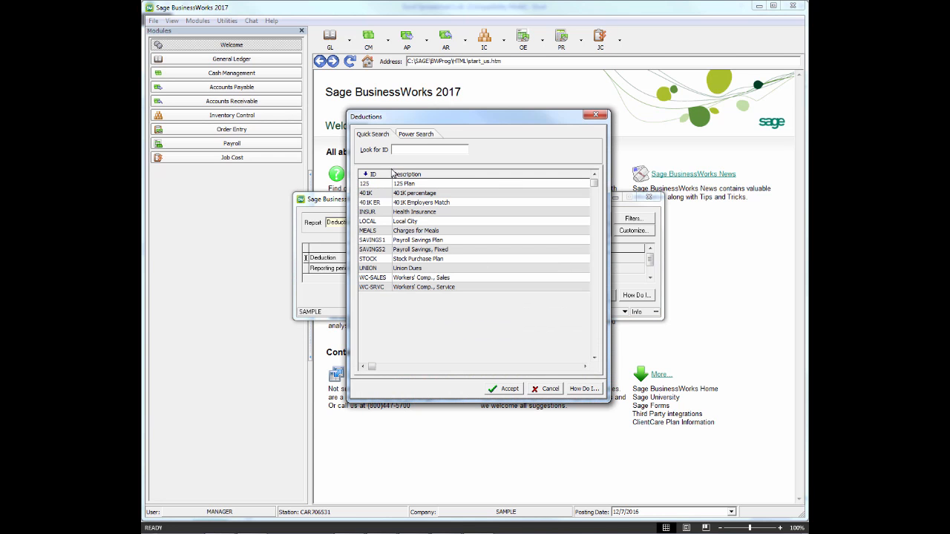
left_click(595, 114)
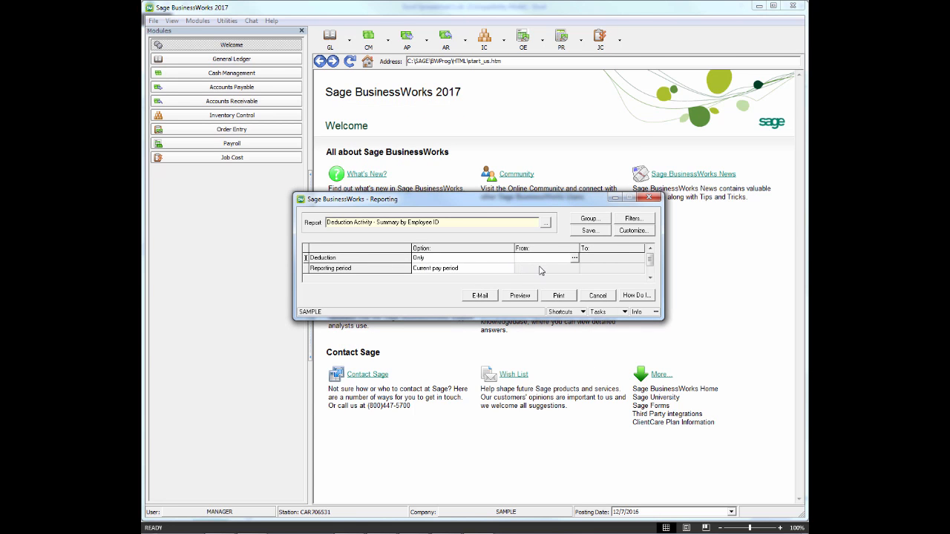
left_click(574, 257)
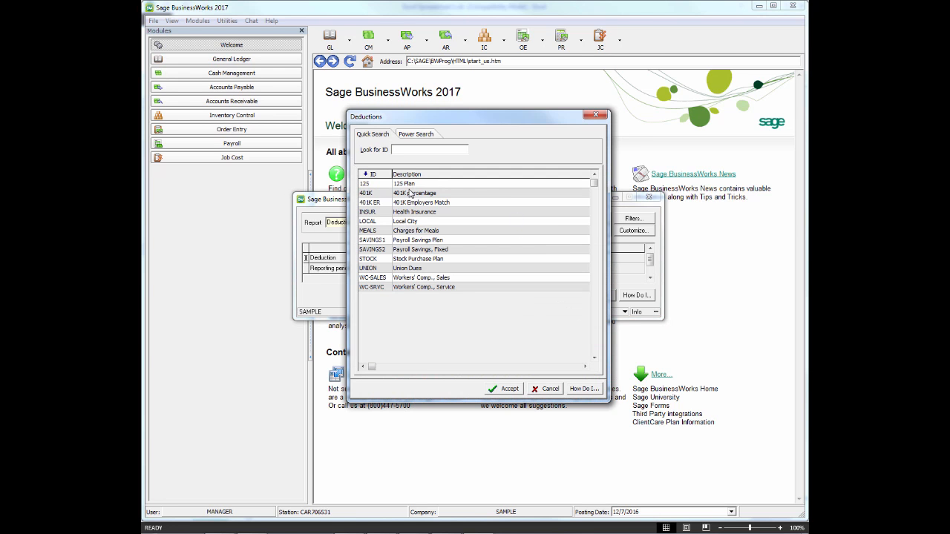
left_click(411, 195)
left_click(501, 393)
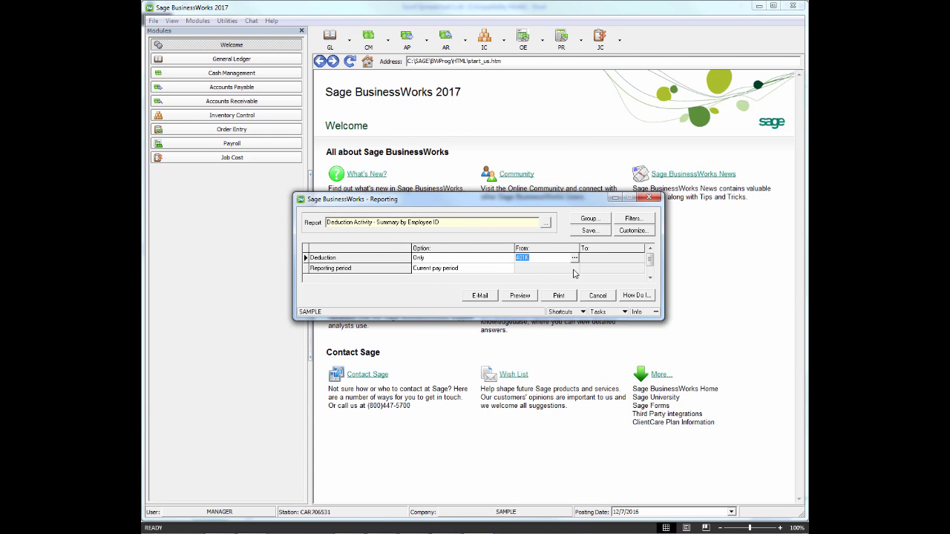
Set the reporting period to April 2016 - current quarter and preview the report.
left_click(485, 271)
left_click(509, 268)
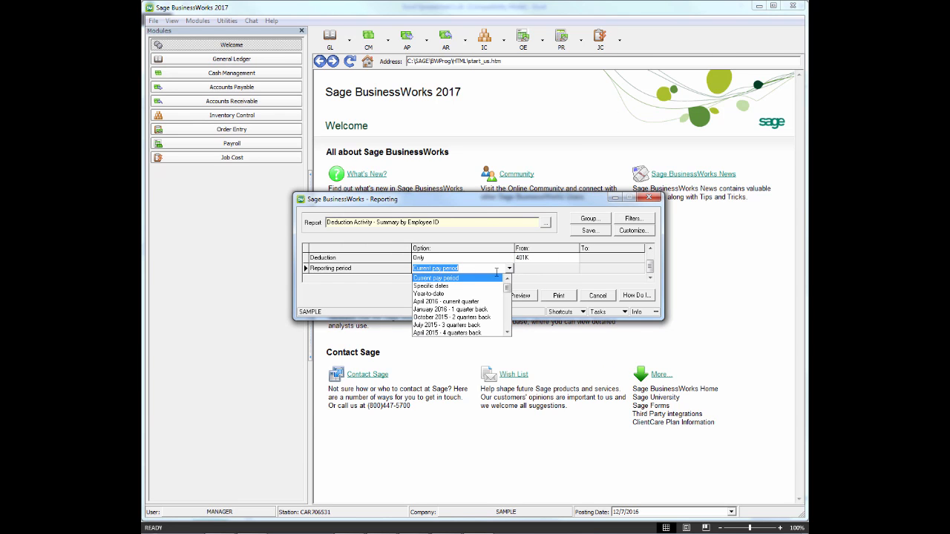
left_click(435, 302)
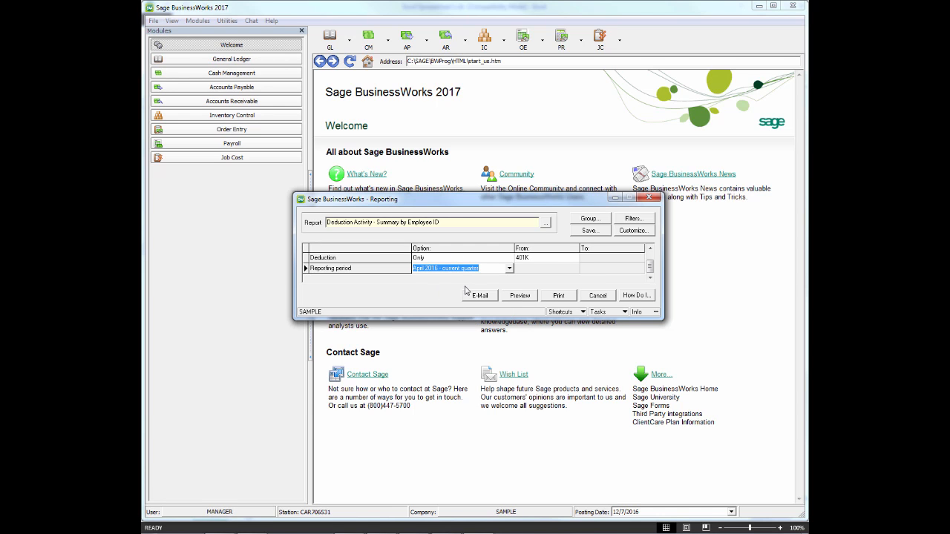
left_click(529, 297)
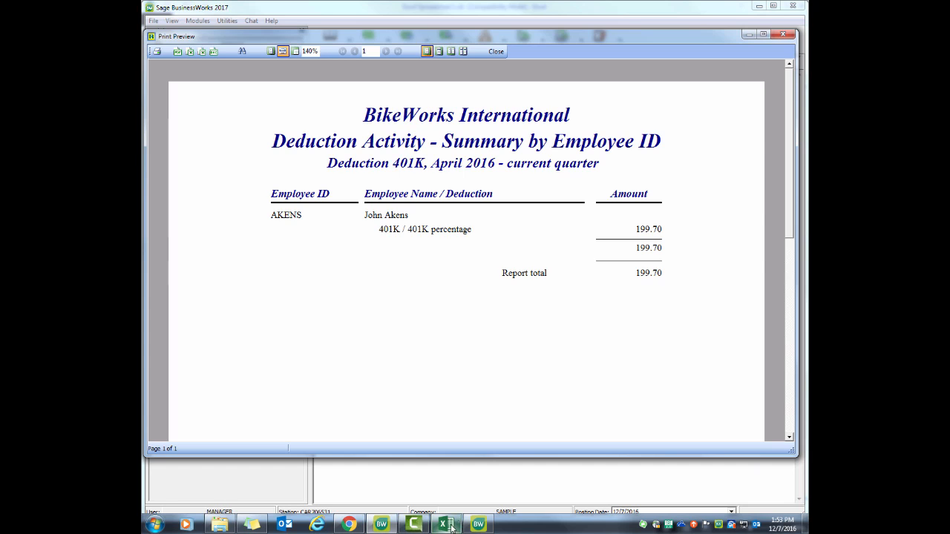
Switch to the Excel payroll spreadsheet, start Calculator and subtract row 20's FWTTaxablePay 6745.20 from its GrossPay 6944.90.
left_click(445, 524)
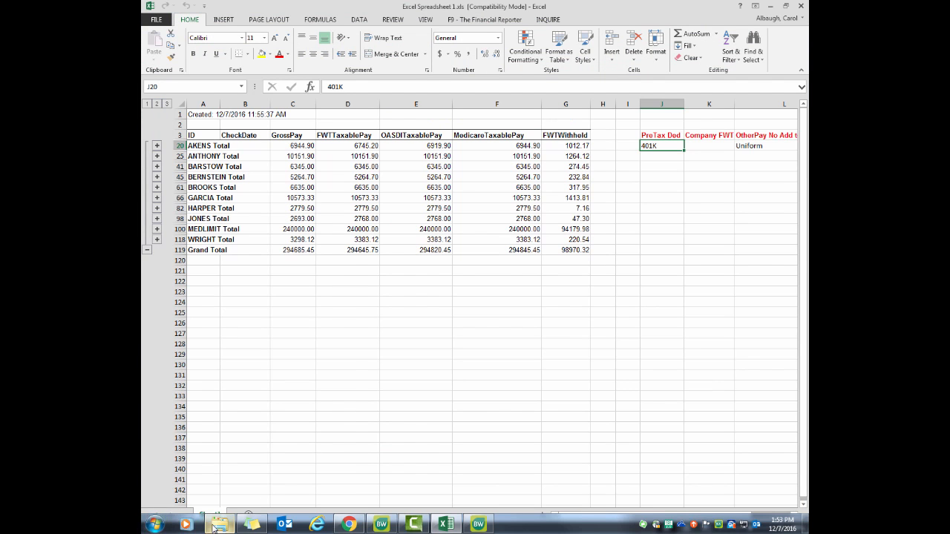
left_click(154, 523)
type("calculato")
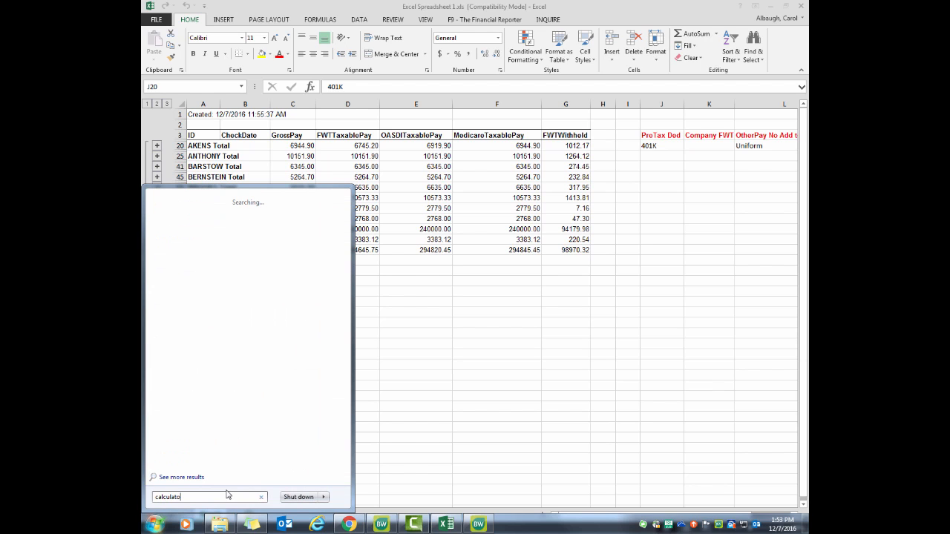
key("Return")
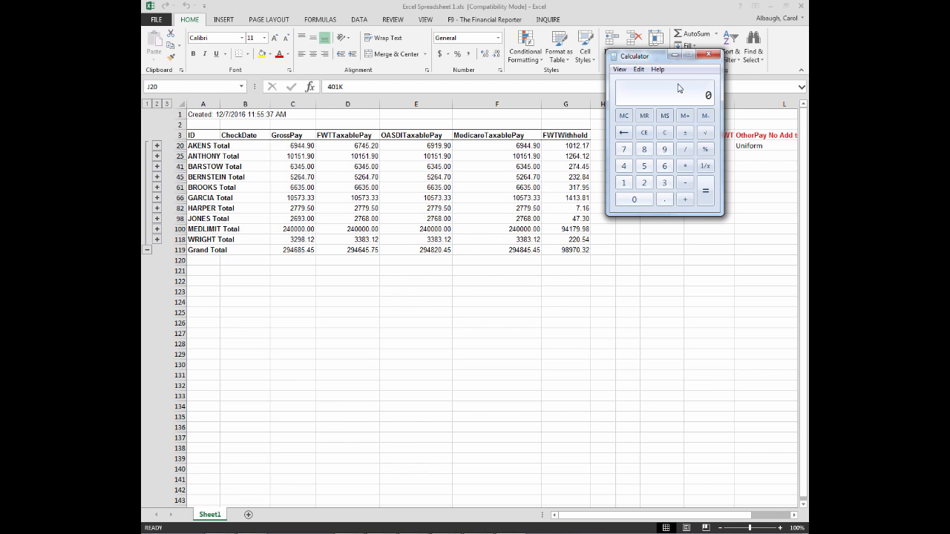
type("6944.90")
key("minus")
type("6745.20")
key("Return")
Compare the Calculator result with the 401K amount in the report preview, and close the preview and report window.
left_click_drag(649, 60, 434, 60)
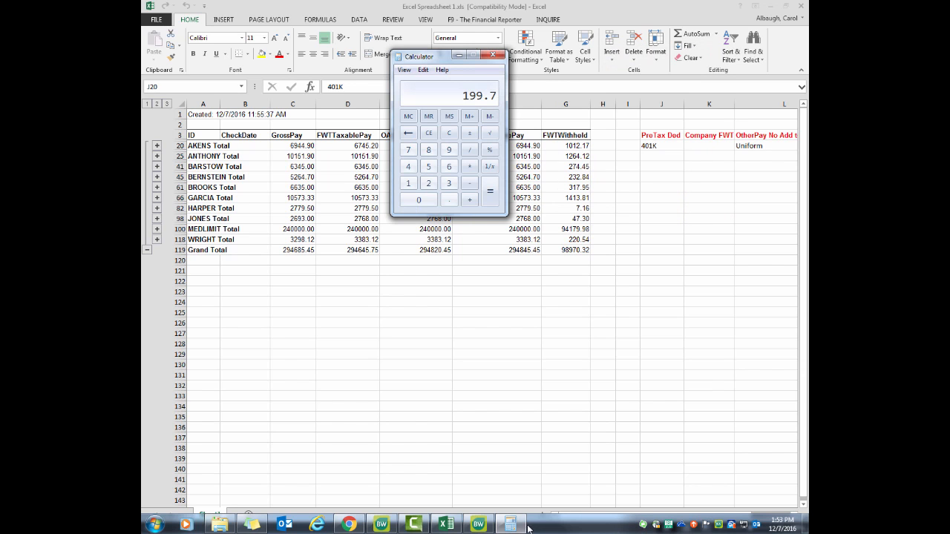
left_click(488, 517)
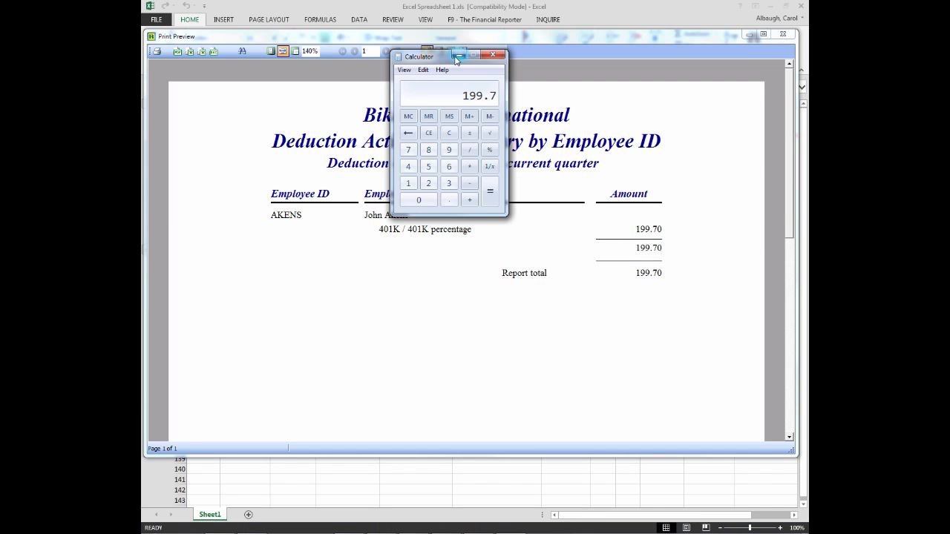
left_click_drag(438, 58, 530, 163)
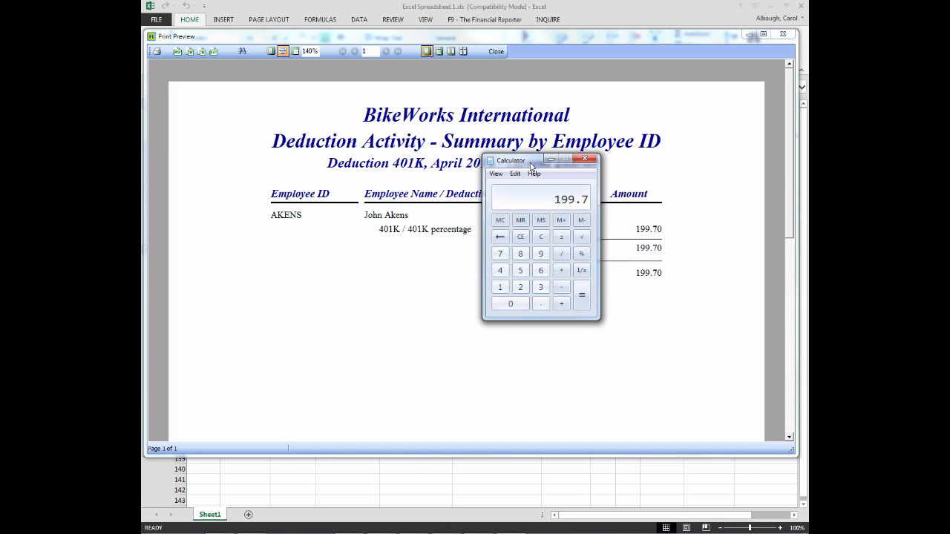
left_click_drag(531, 164, 524, 172)
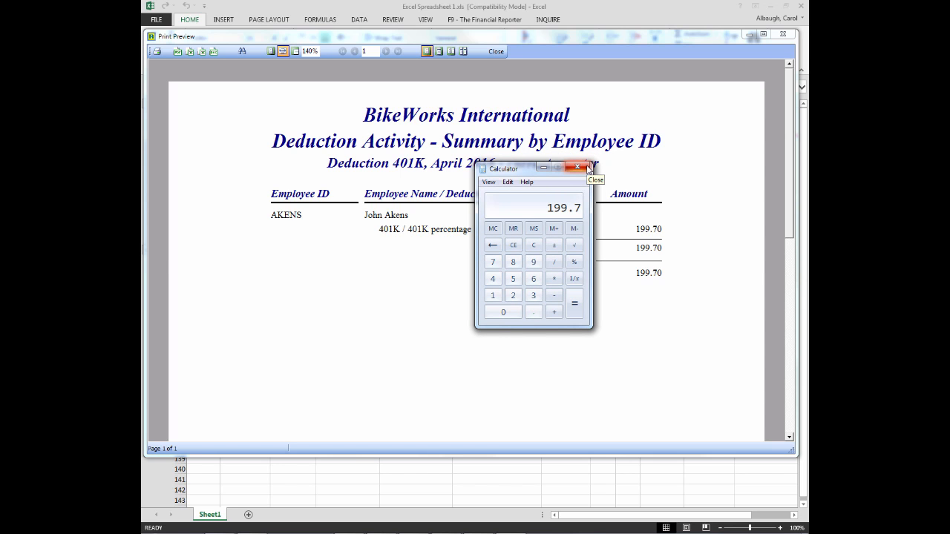
left_click(782, 33)
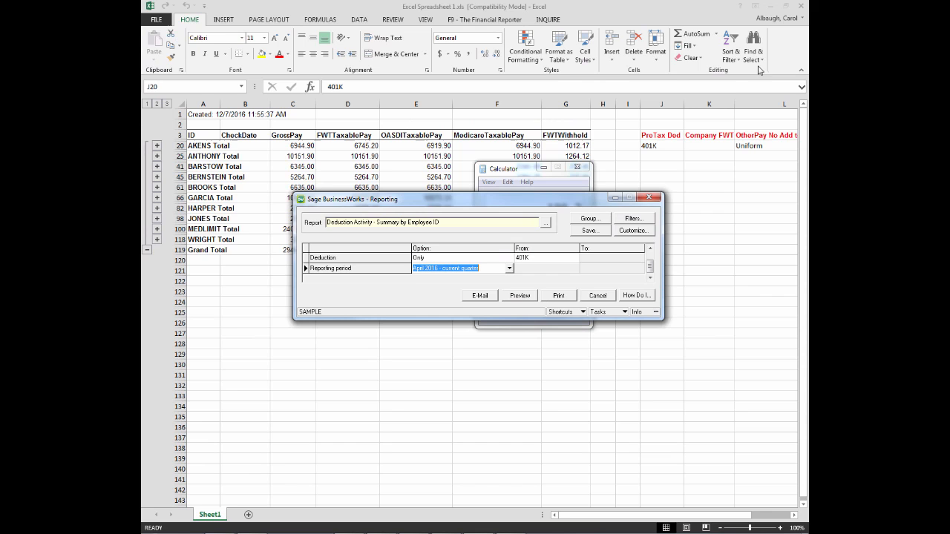
left_click(650, 198)
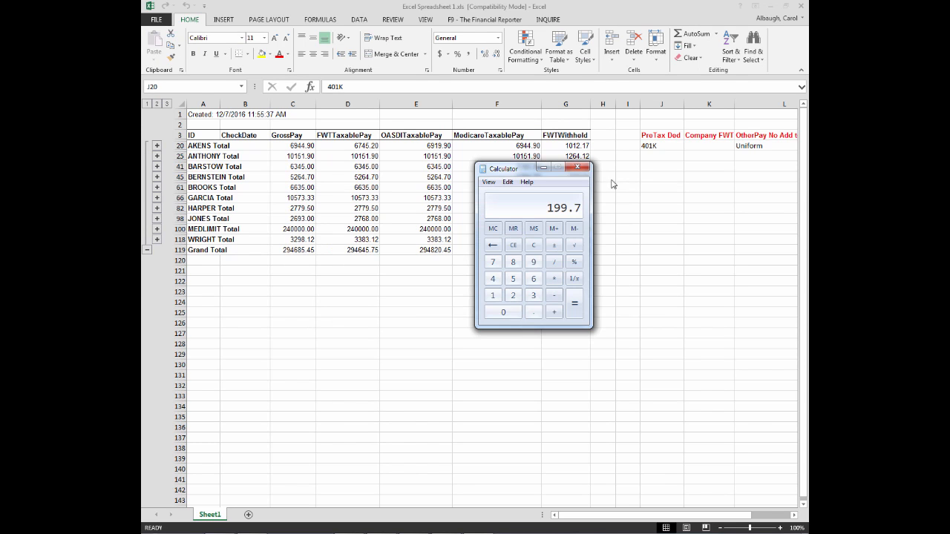
In the payroll spreadsheet, compare the GrossPay and FWTTaxablePay totals down the employee rows, ending with row 98.
left_click(311, 145)
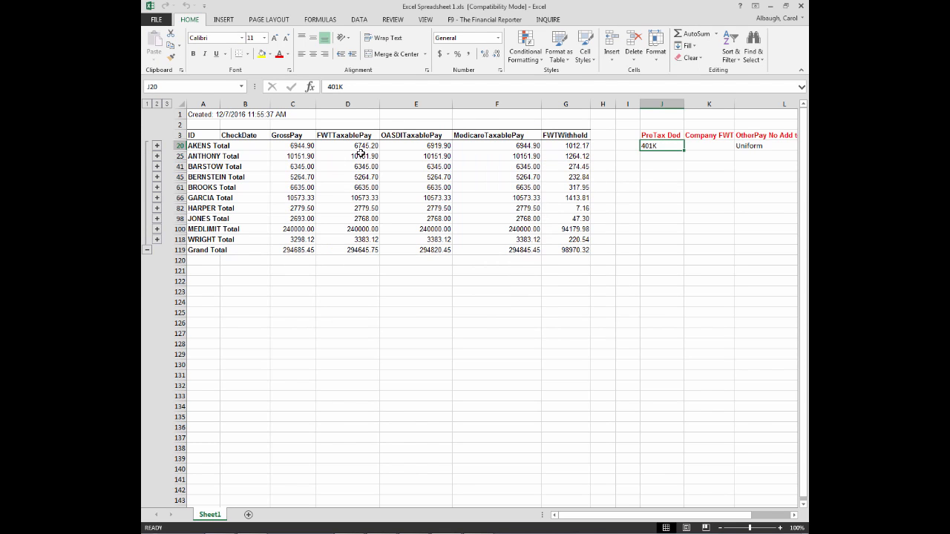
left_click(362, 156)
left_click(311, 168)
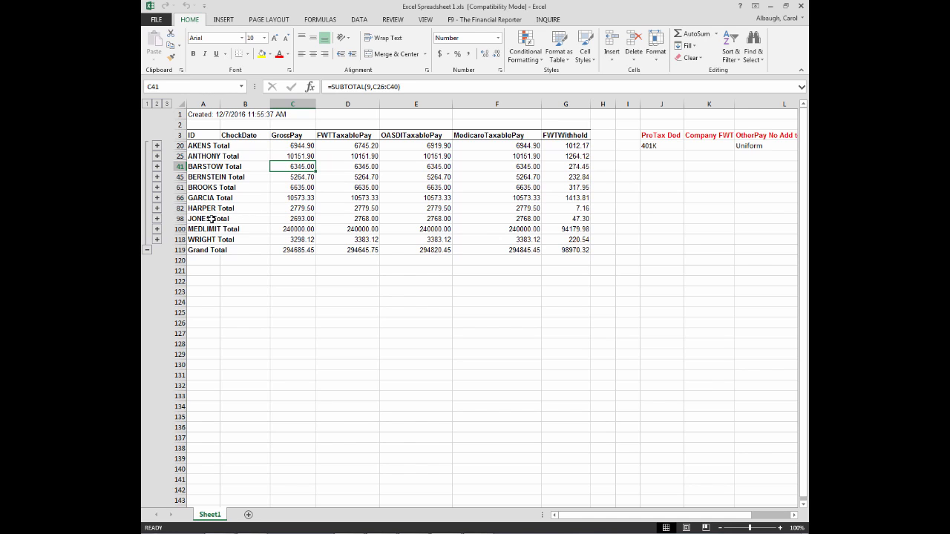
left_click(288, 219)
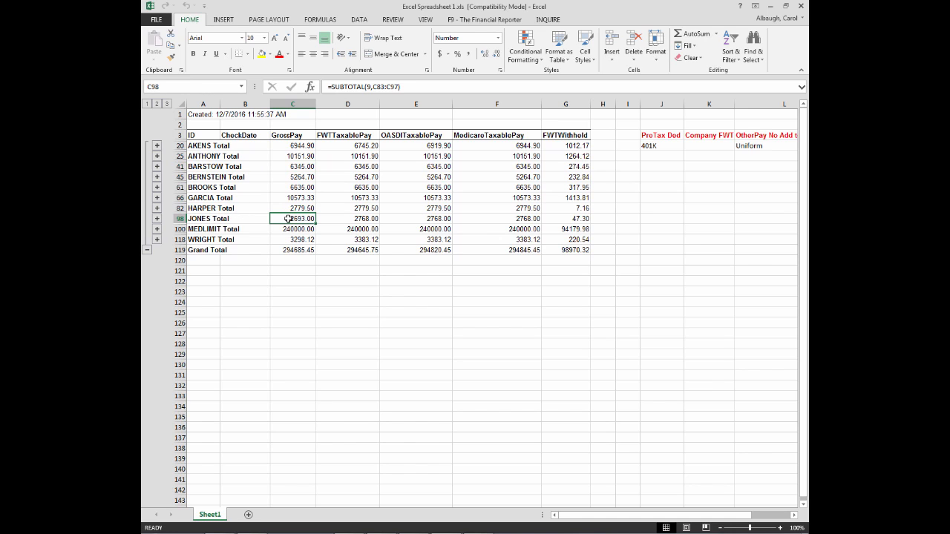
left_click(370, 219)
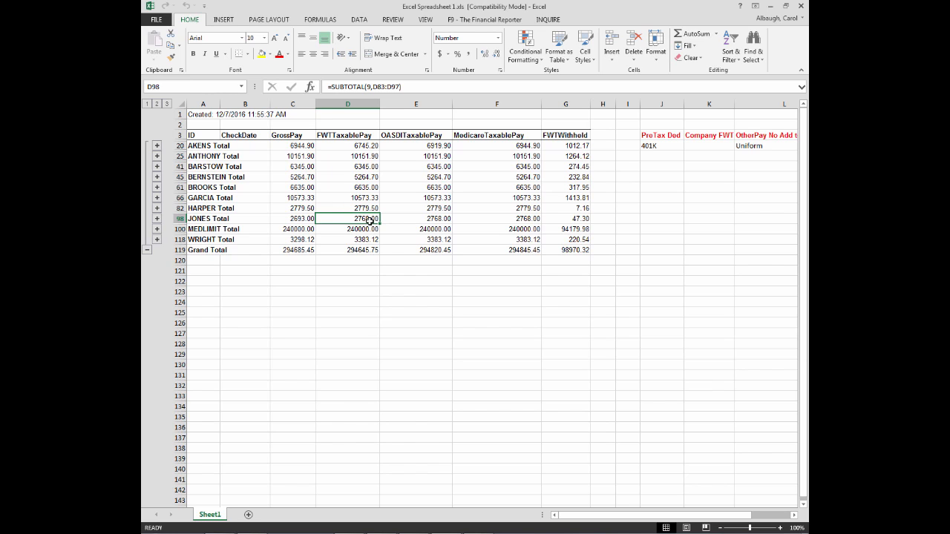
Compare row 98's GrossPay and FWTTaxablePay totals, and check the Uniform entry in the OtherPay column of row 20.
left_click(310, 219)
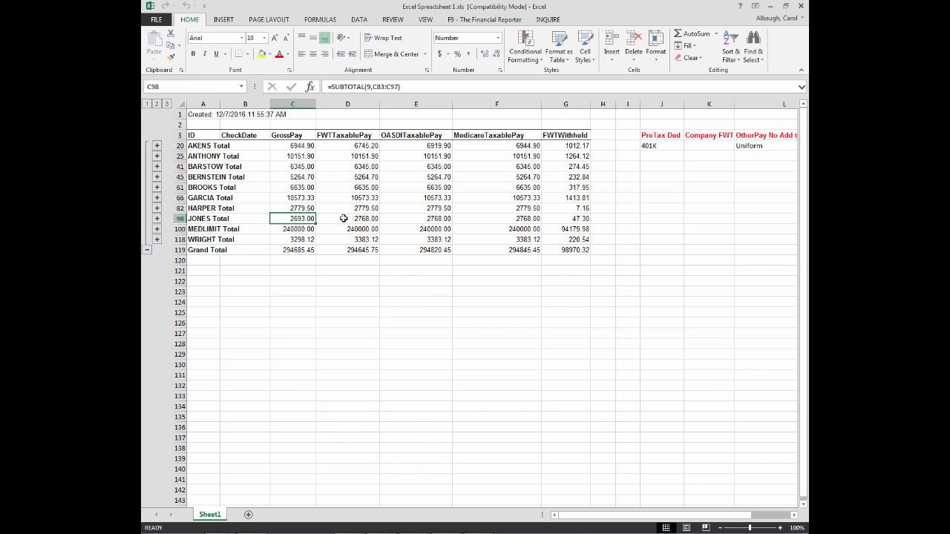
left_click(343, 218)
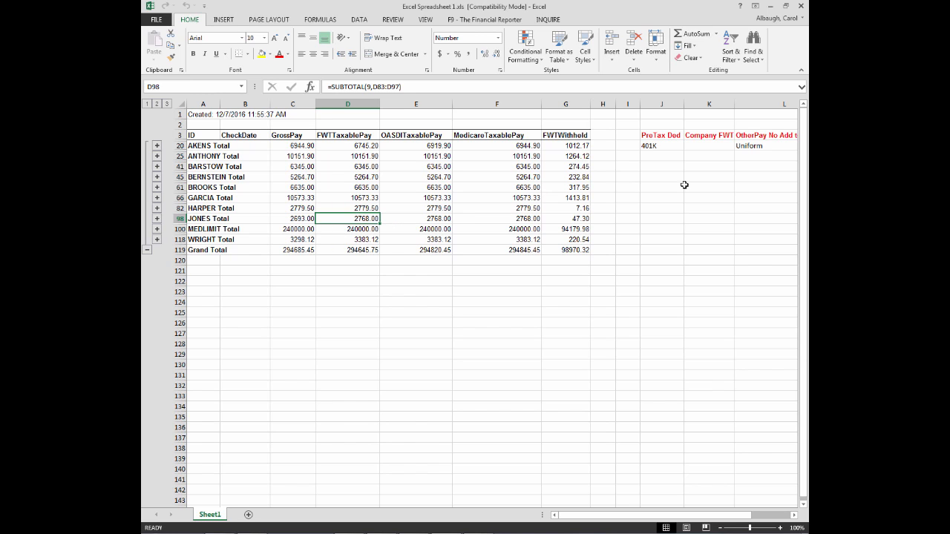
left_click(747, 146)
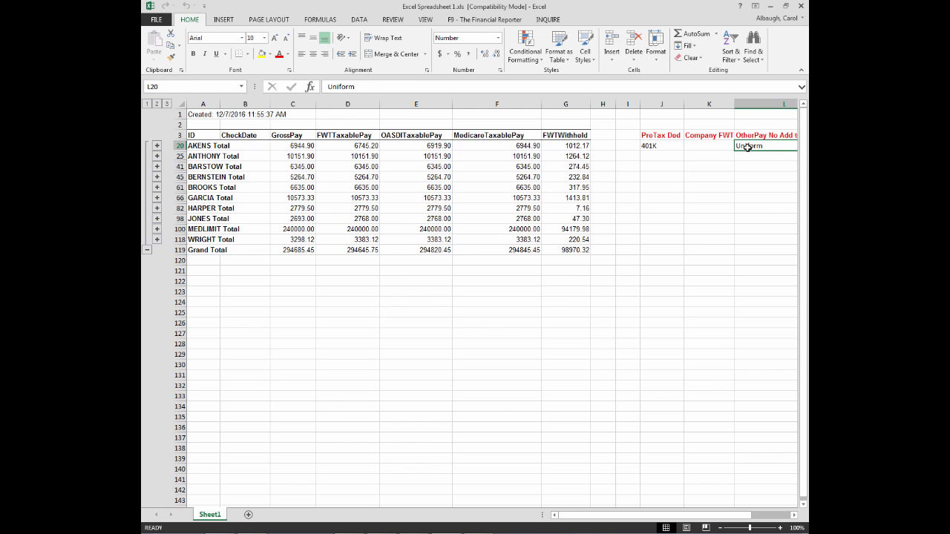
left_click(294, 221)
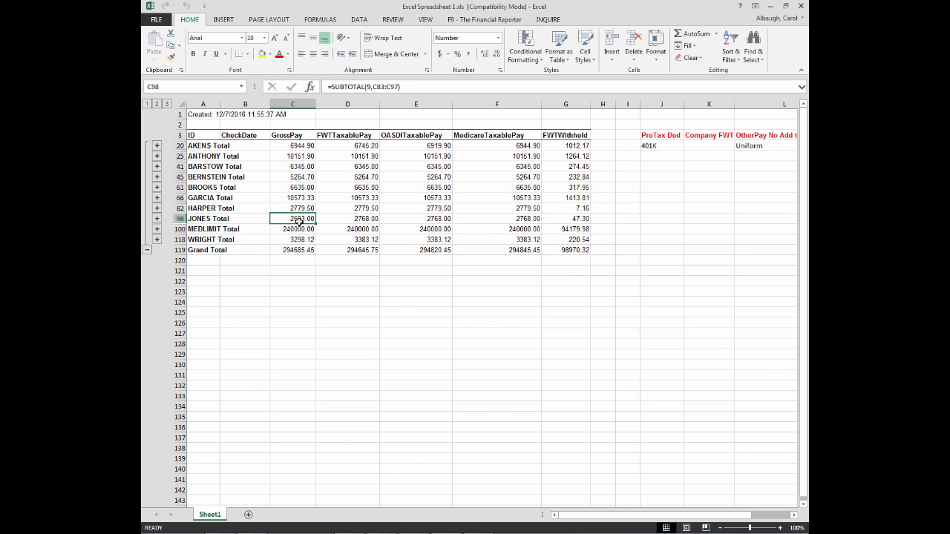
left_click(364, 224, "shift")
left_click(282, 221)
left_click(351, 221)
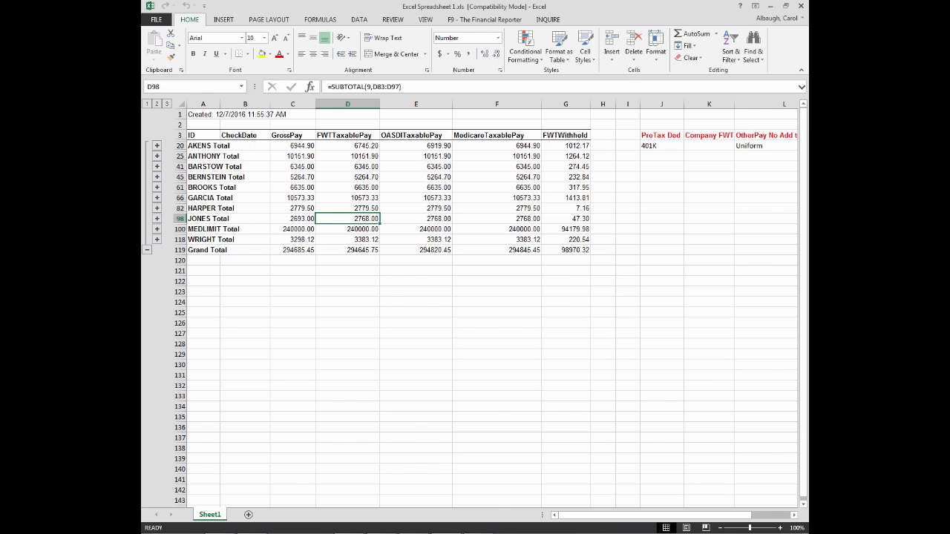
Switch to Sage BusinessWorks and load the spreadsheet's row 98 employee in the Payroll Maintain Employees window by employee ID.
mouse_move(531, 532)
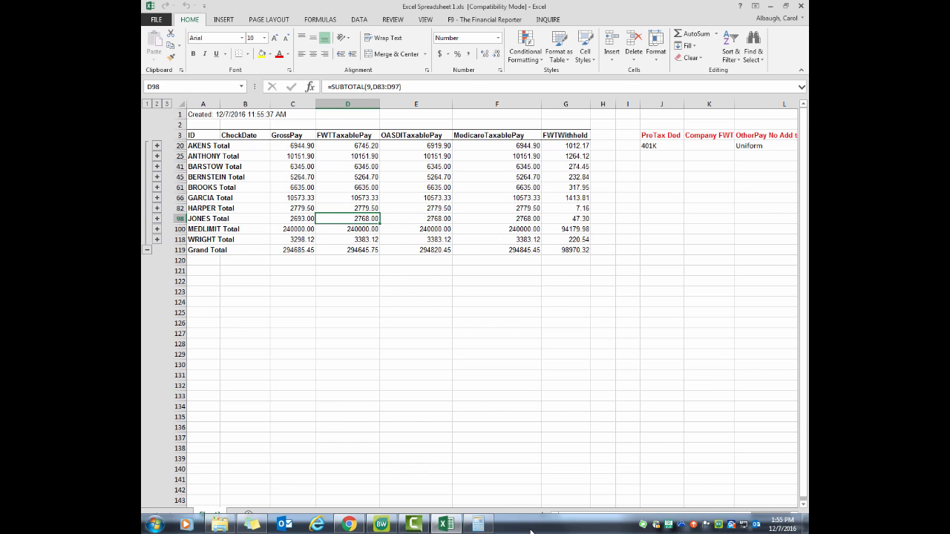
left_click(389, 526)
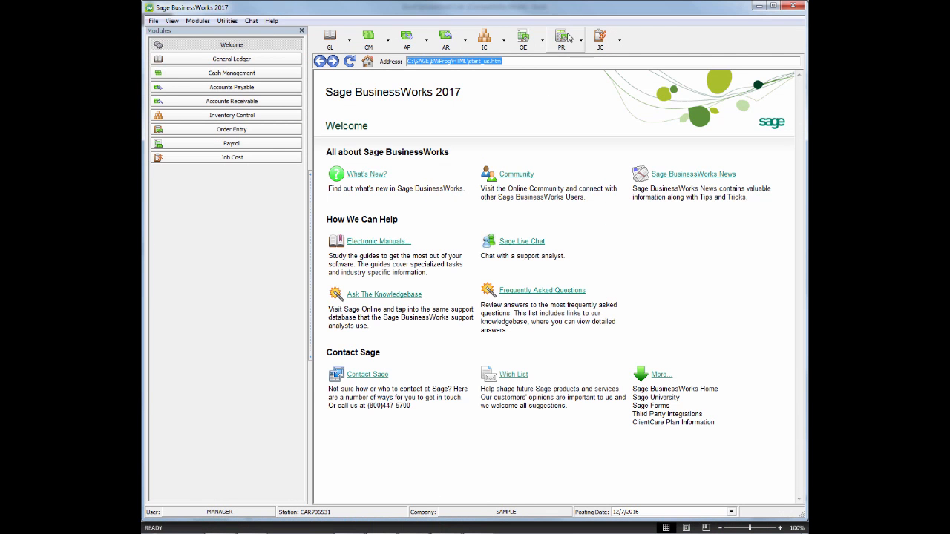
left_click(569, 38)
mouse_move(578, 72)
left_click(649, 71)
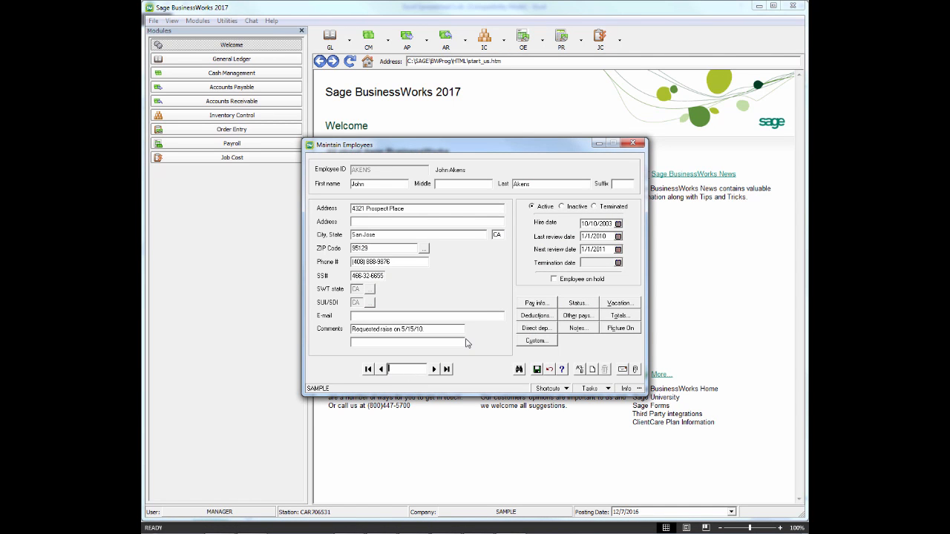
type("JONES")
key("Return")
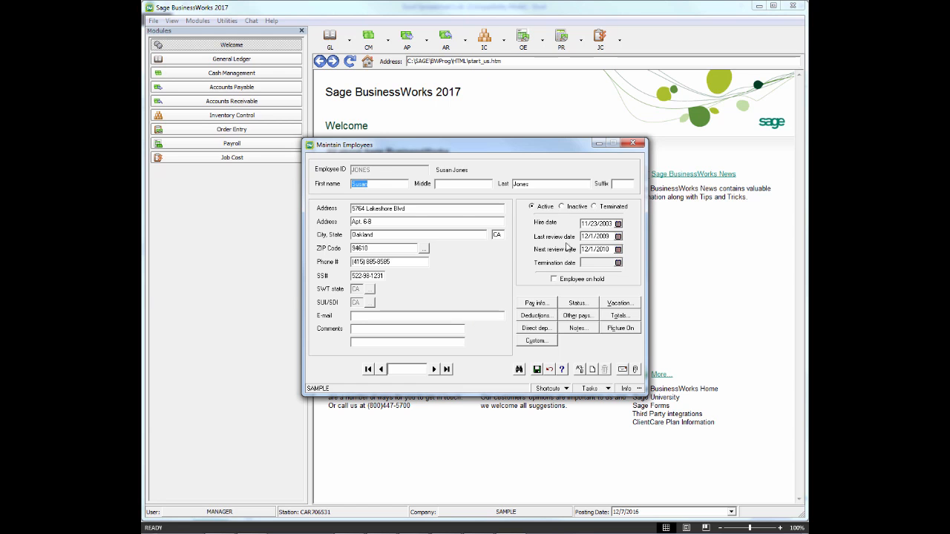
Examine the UNIFORM entry's rate and year-to-date amount in this employee's Other Pays.
left_click(585, 317)
left_click(365, 264)
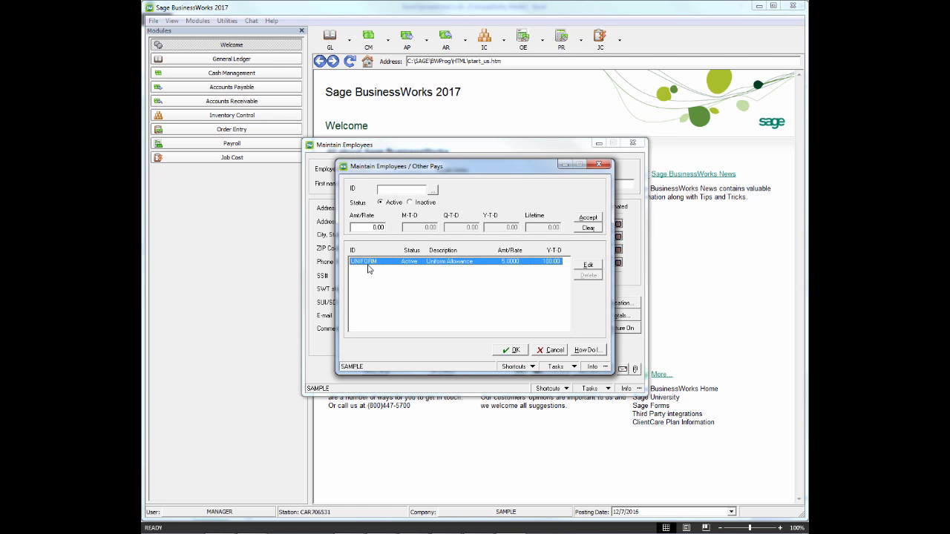
left_click(510, 353)
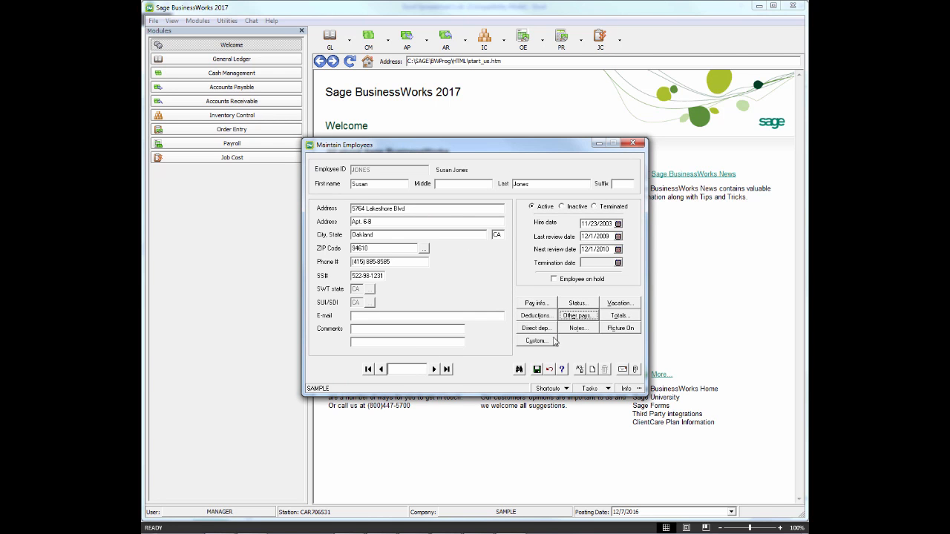
left_click(576, 320)
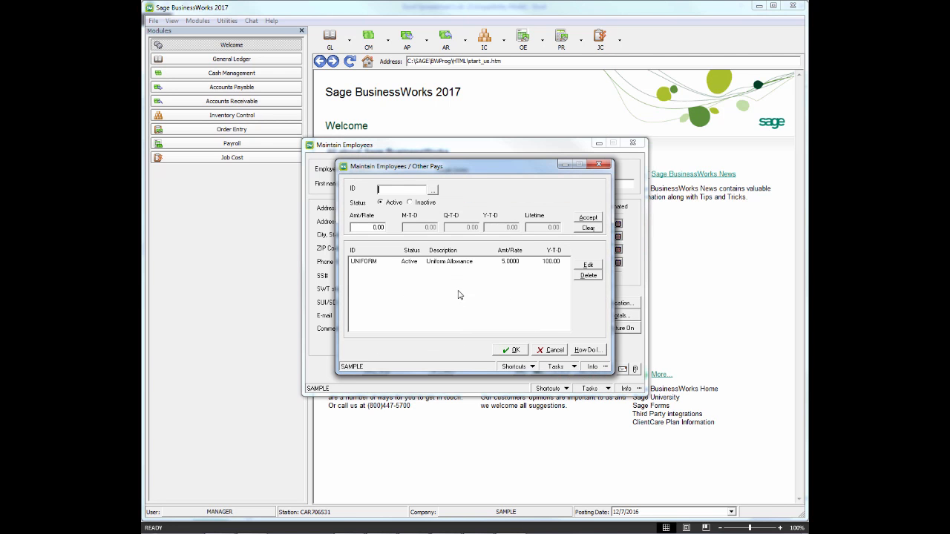
left_click(509, 263)
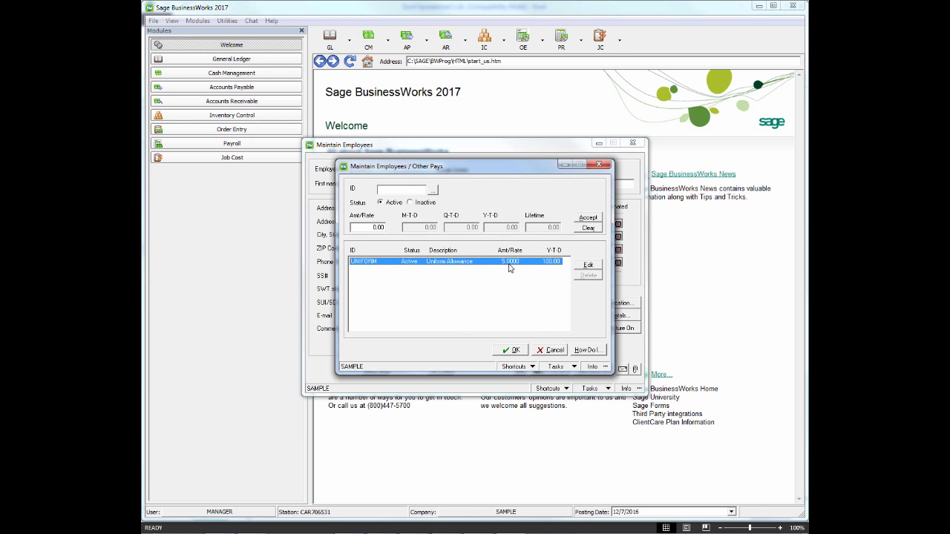
left_click(510, 350)
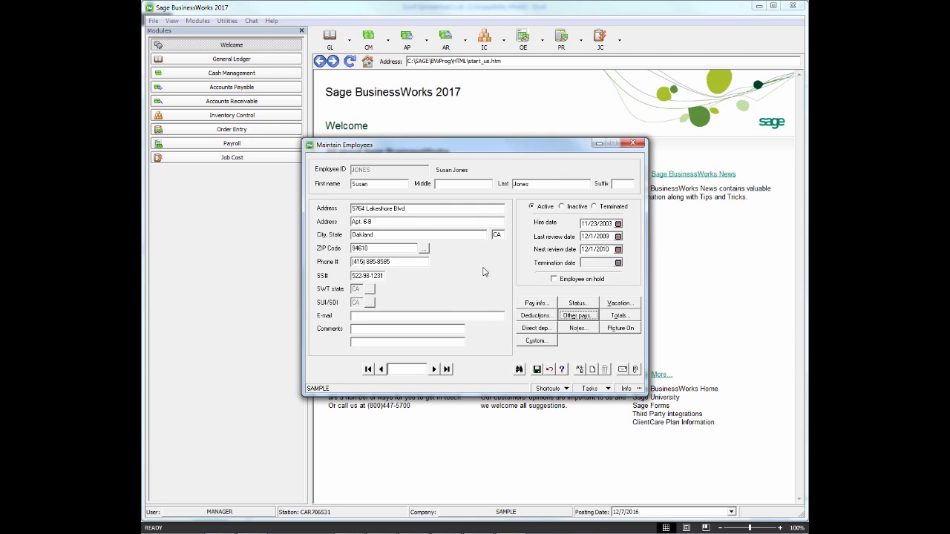
Load the spreadsheet's row 118 employee by ID, review that employee's Other Pays, and close Maintain Employees.
left_click(434, 369)
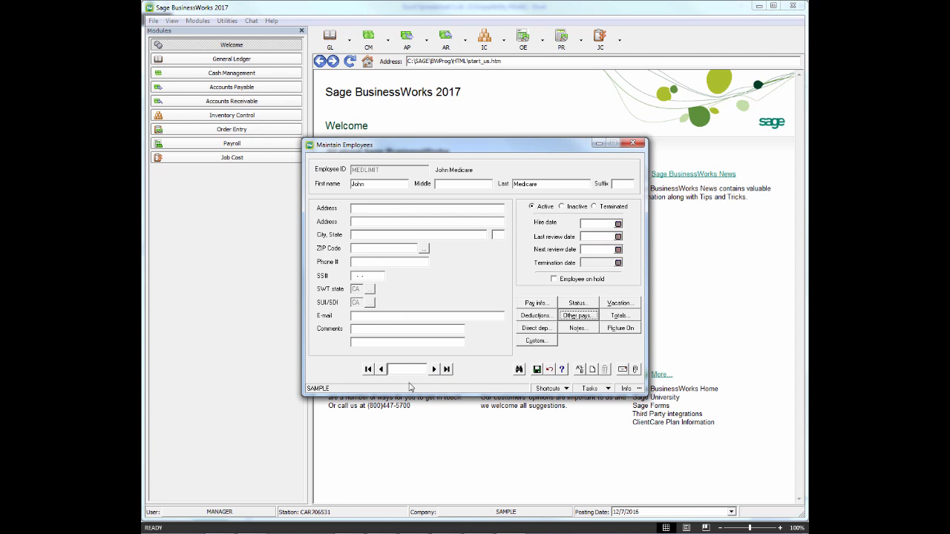
left_click(403, 370)
type("WRIGHT")
key("Return")
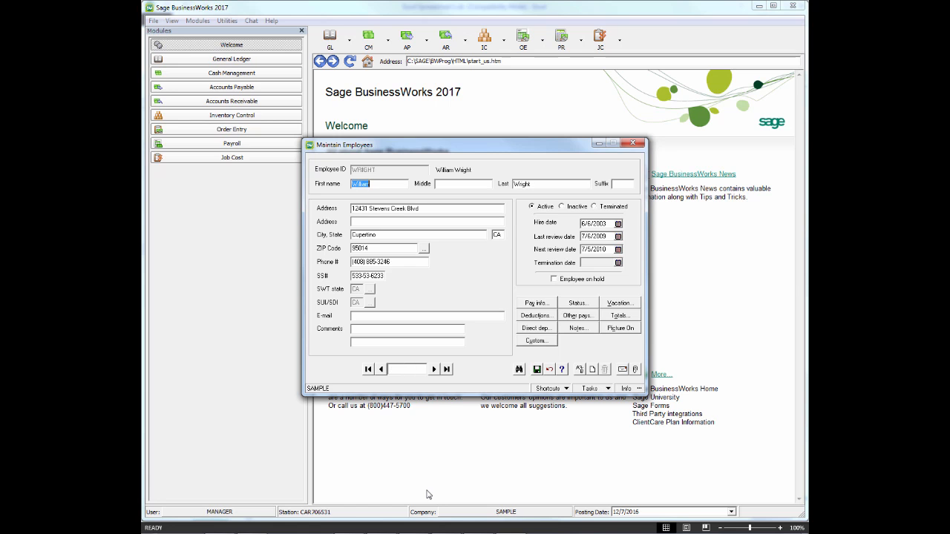
left_click(592, 314)
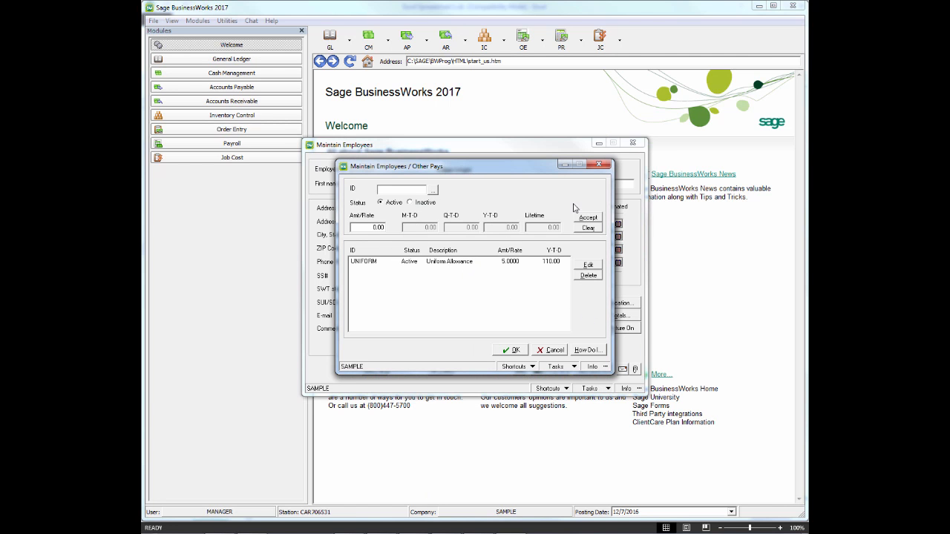
left_click(511, 350)
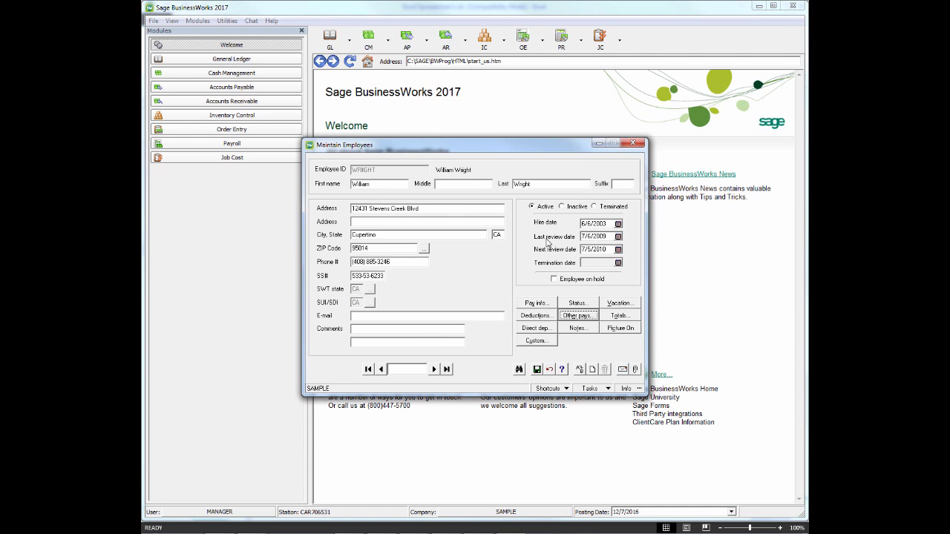
left_click(633, 142)
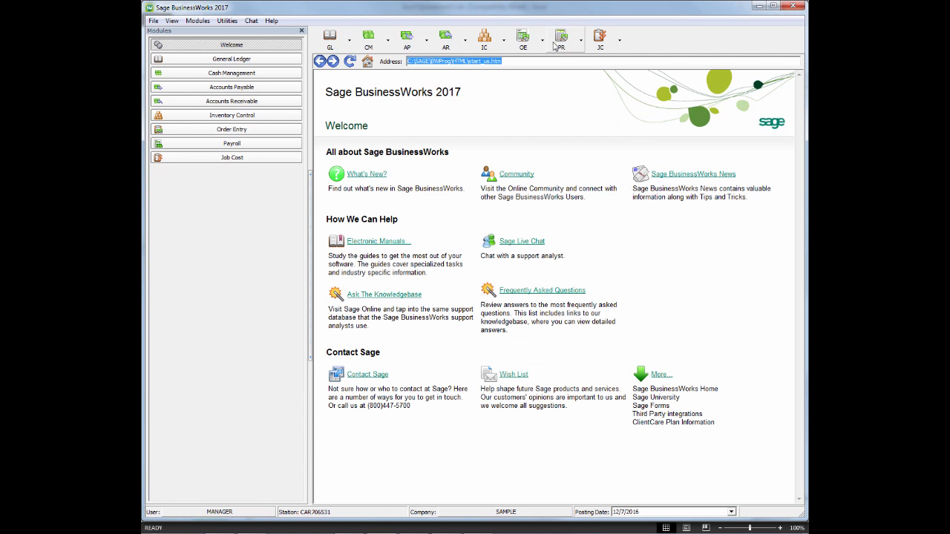
Open the payroll Other Pay Period Activity report.
left_click(575, 41)
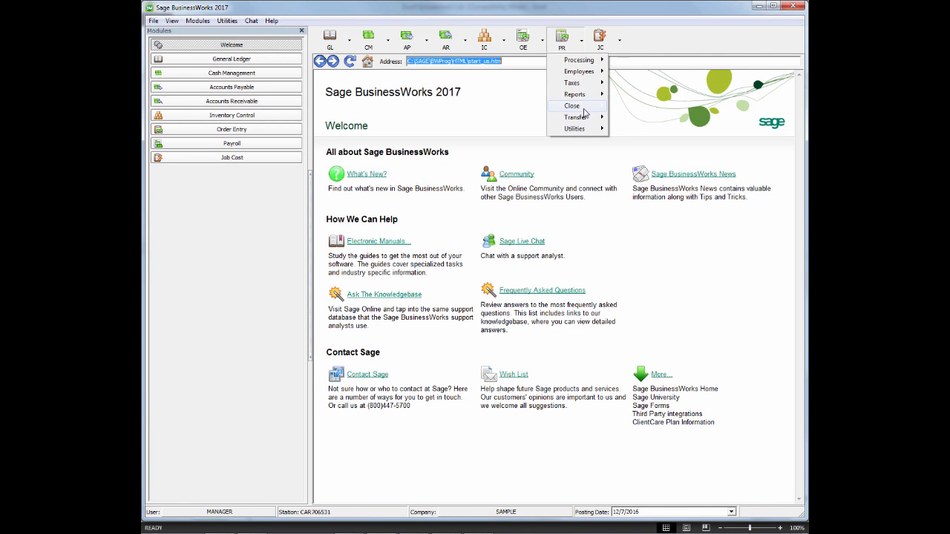
mouse_move(583, 99)
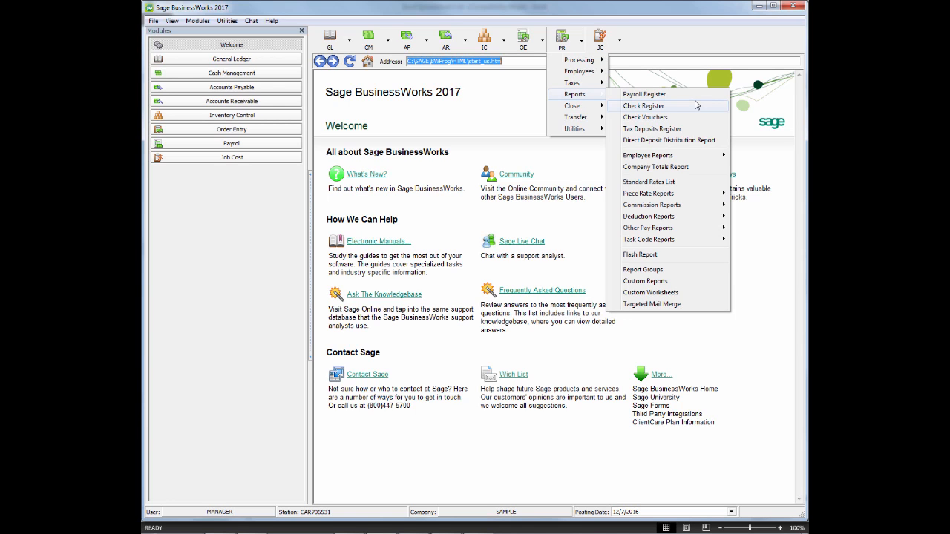
mouse_move(668, 229)
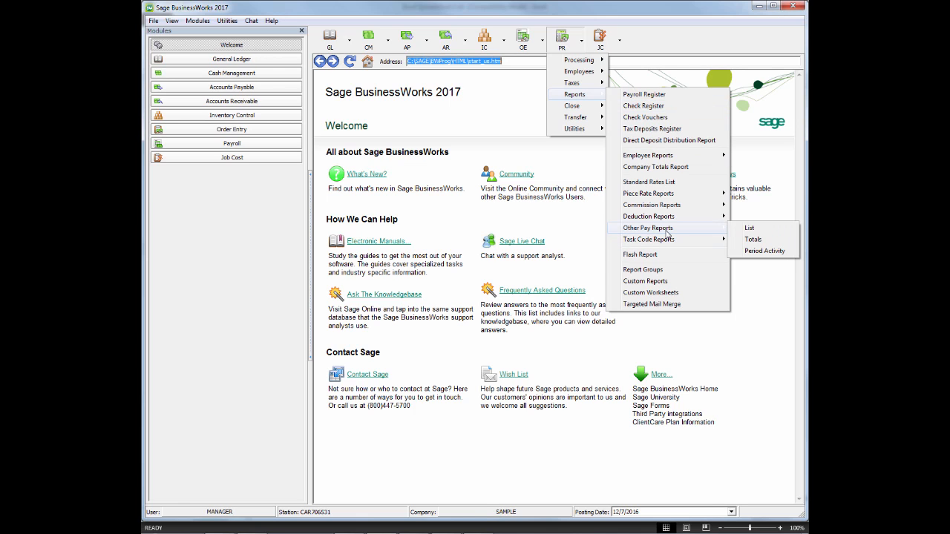
left_click(751, 252)
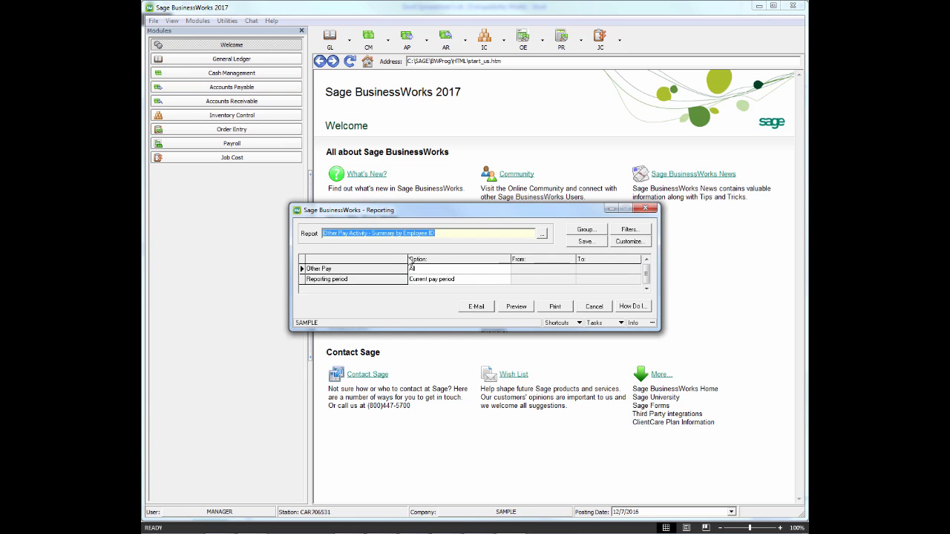
Set the report's Other Pay option to Only with UNIFORM as the selected ID.
left_click(532, 269)
left_click(488, 268)
left_click(487, 269)
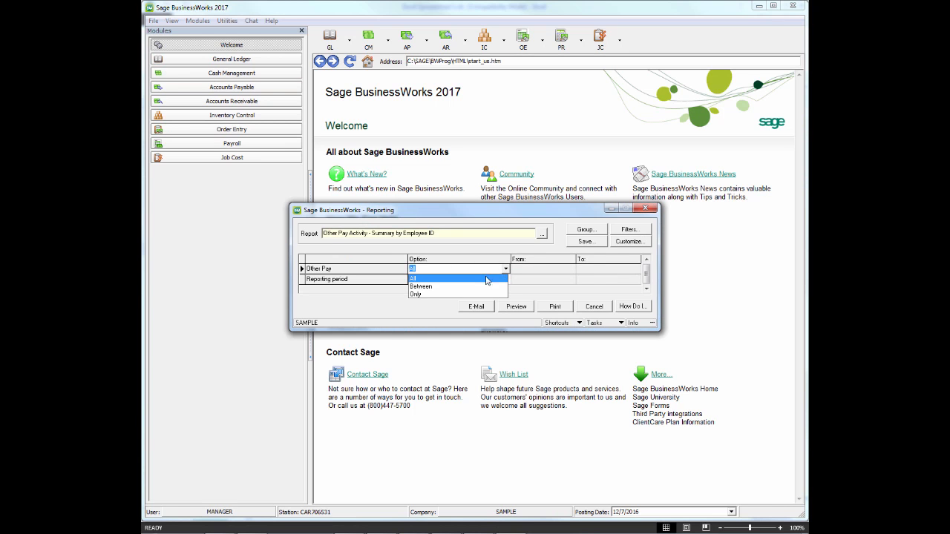
left_click(423, 295)
left_click(533, 270)
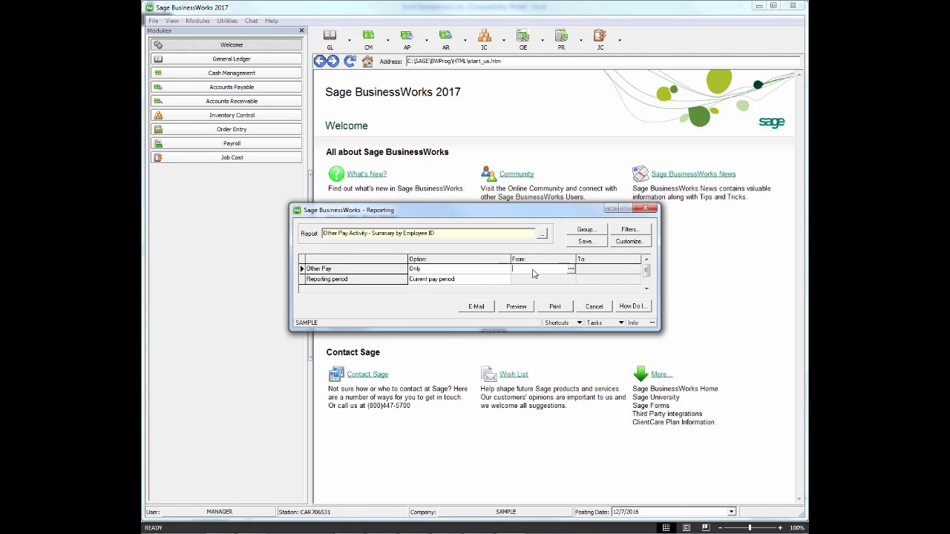
left_click(572, 269)
left_click(384, 223)
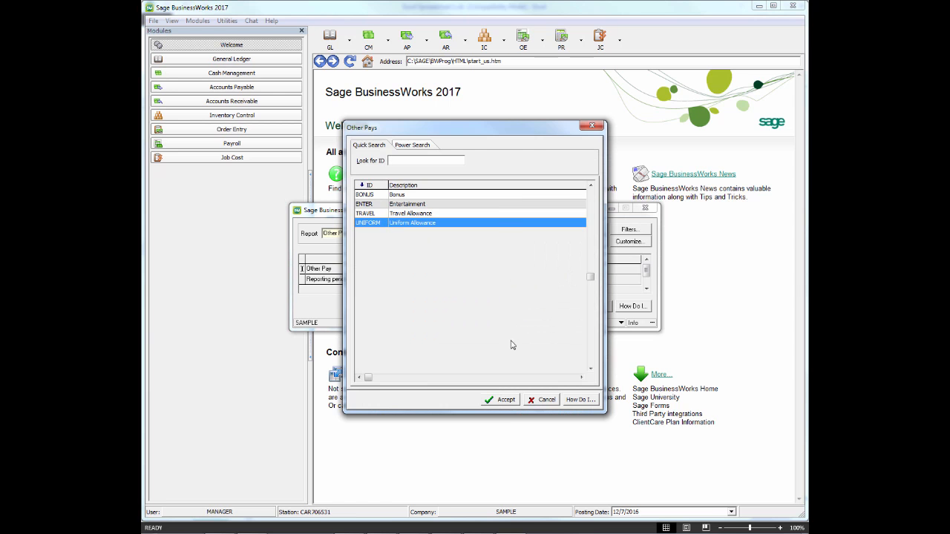
left_click(503, 400)
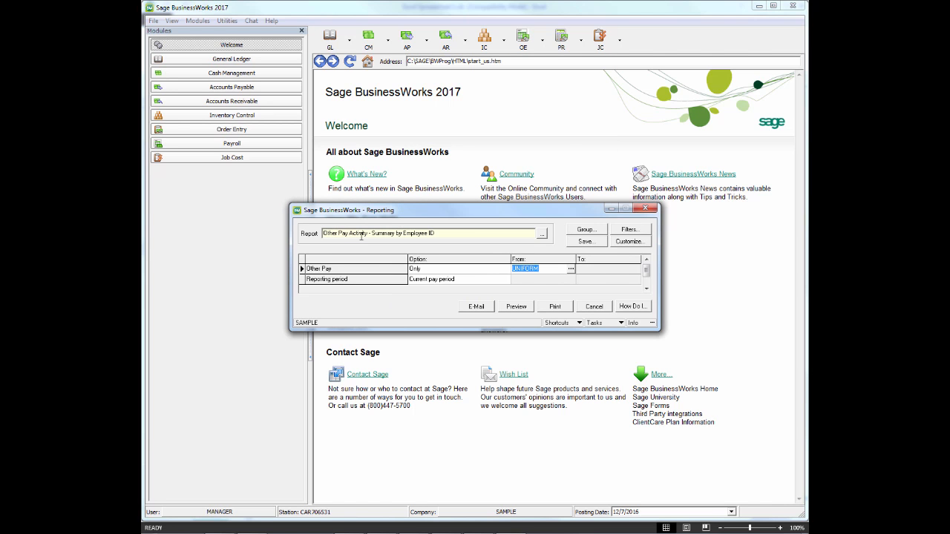
Reselect the report Other Pay Activity - Summary by Employee ID and restrict Other Pay to Only UNIFORM.
left_click(542, 234)
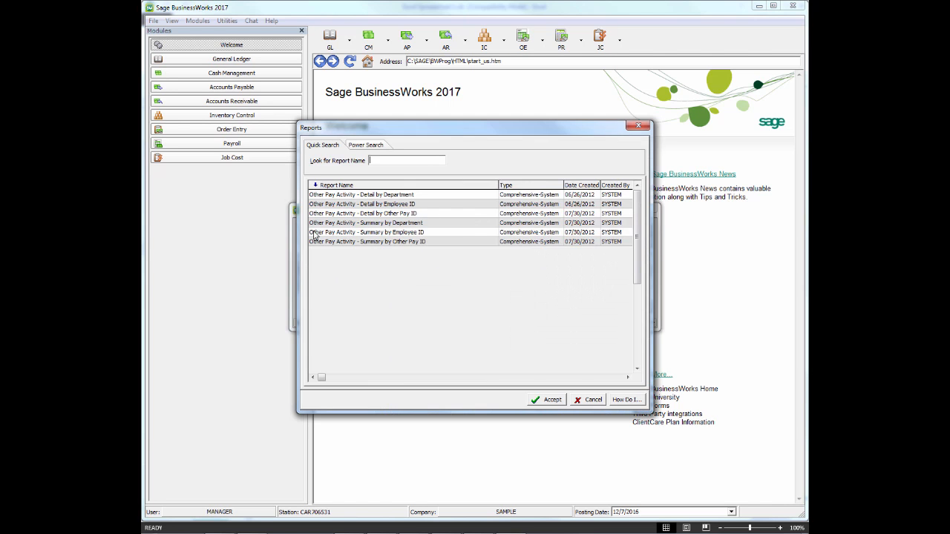
left_click(404, 234)
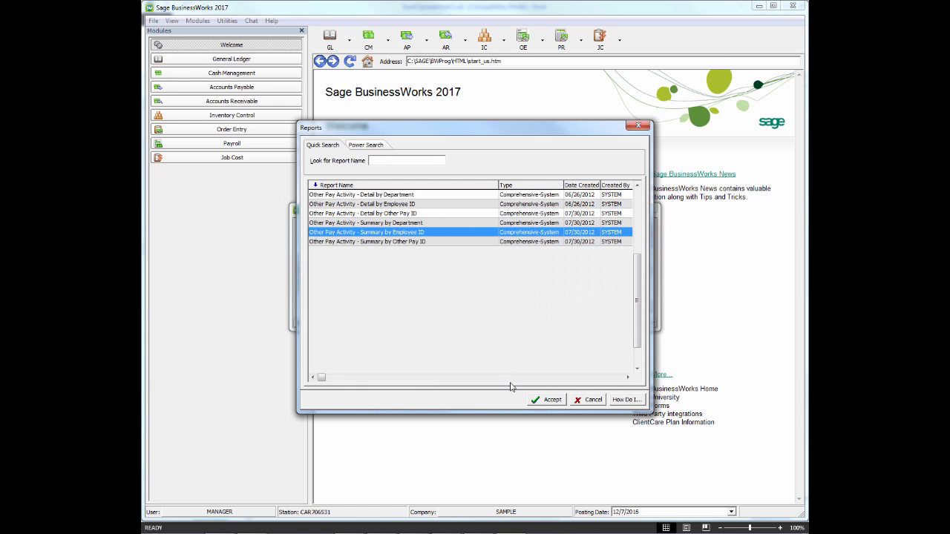
left_click(541, 401)
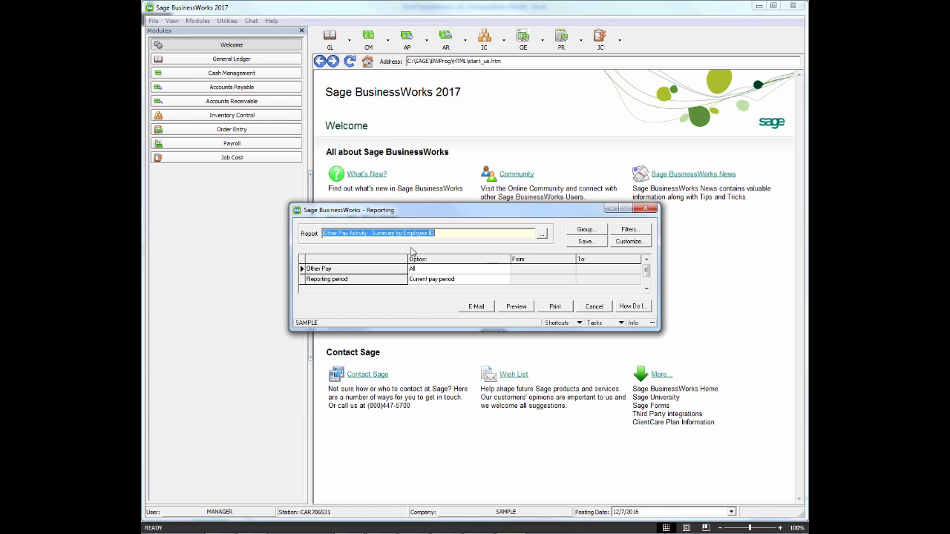
left_click(491, 270)
left_click(507, 269)
left_click(426, 295)
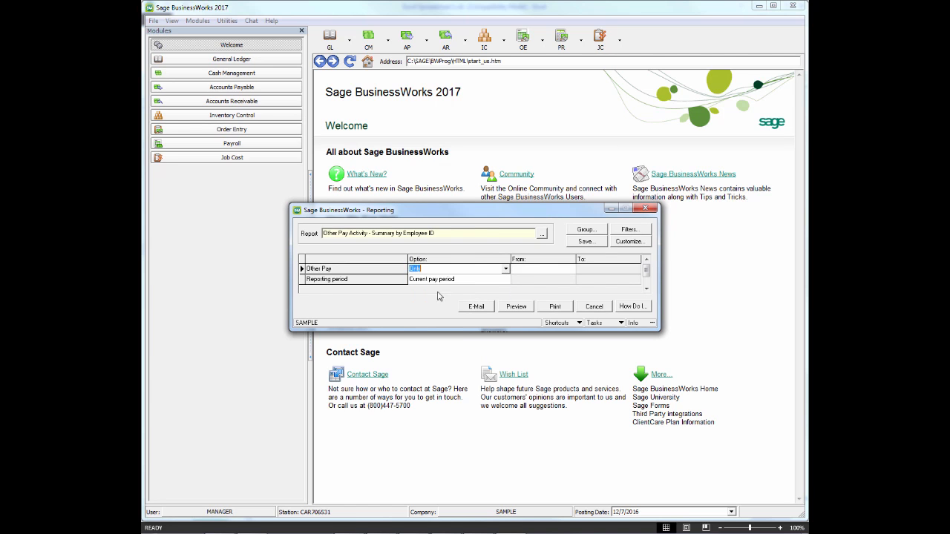
left_click(528, 269)
left_click(570, 269)
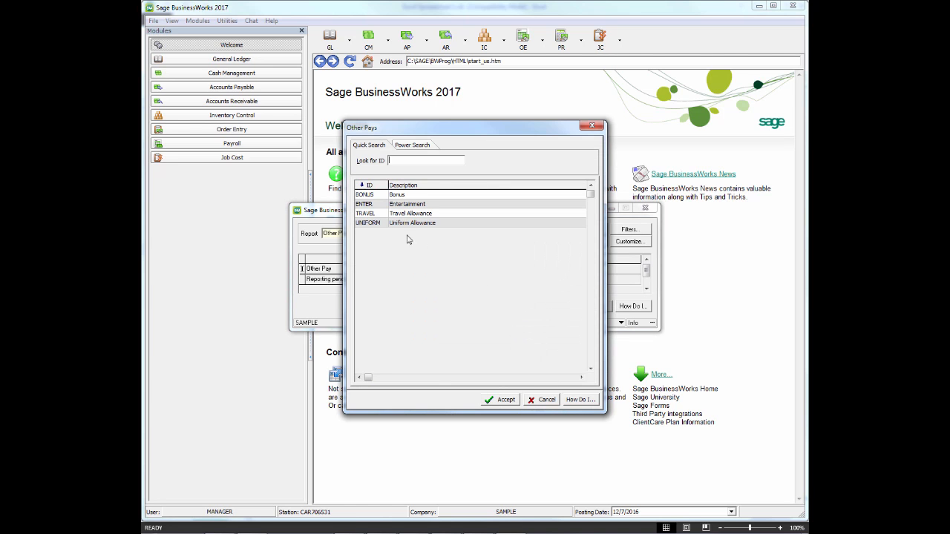
left_click(394, 223)
left_click(500, 400)
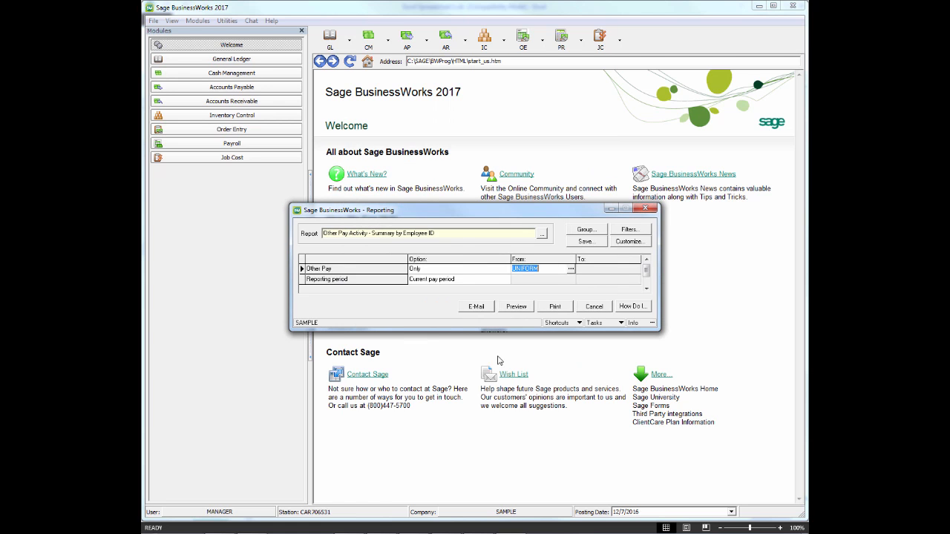
Set the Other Pay report's reporting period to April 2016 - current quarter.
left_click(477, 279)
left_click(506, 279)
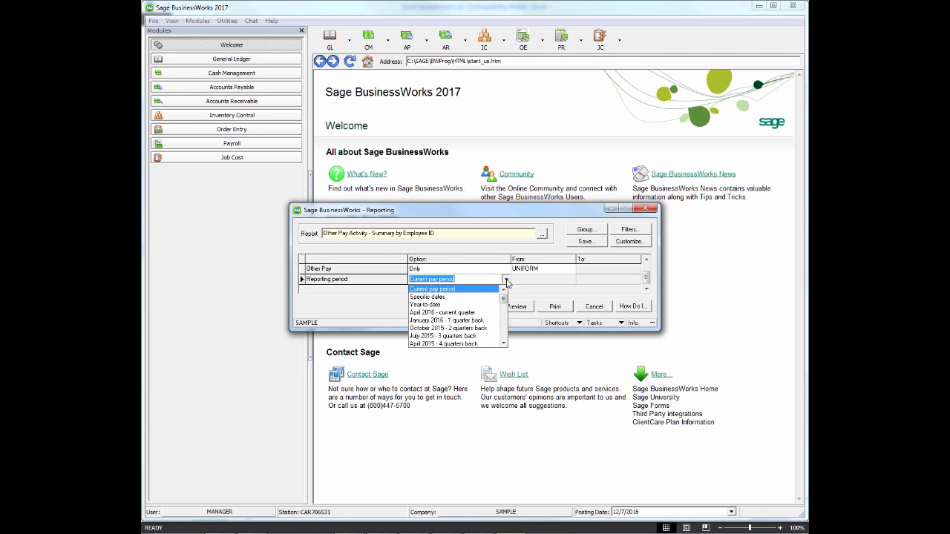
left_click(449, 312)
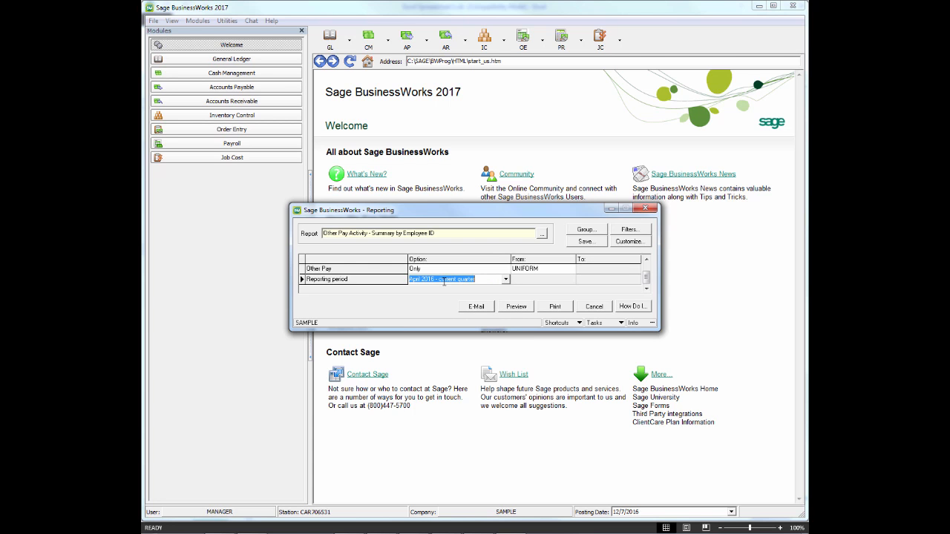
Preview the April 2016 UNIFORM Other Pay summary report and switch back to the Excel spreadsheet.
left_click(516, 306)
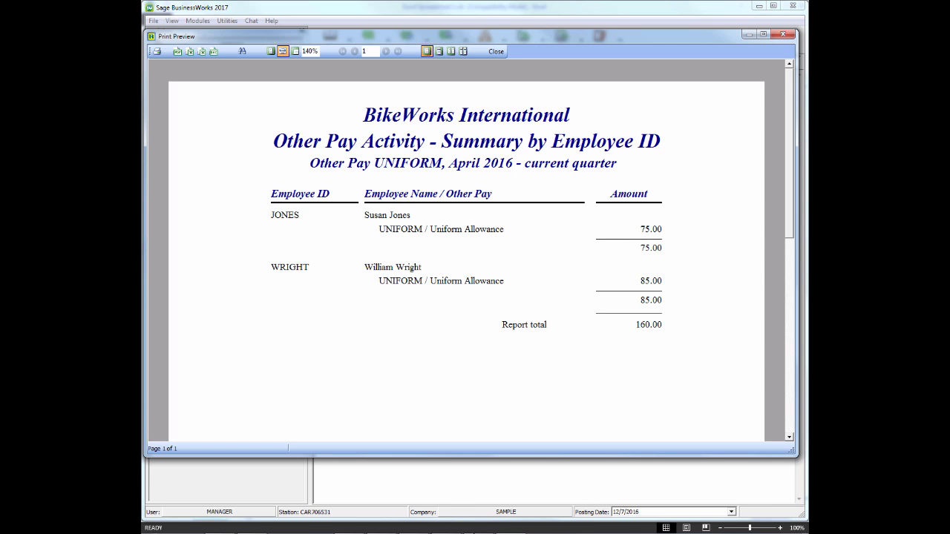
mouse_move(445, 528)
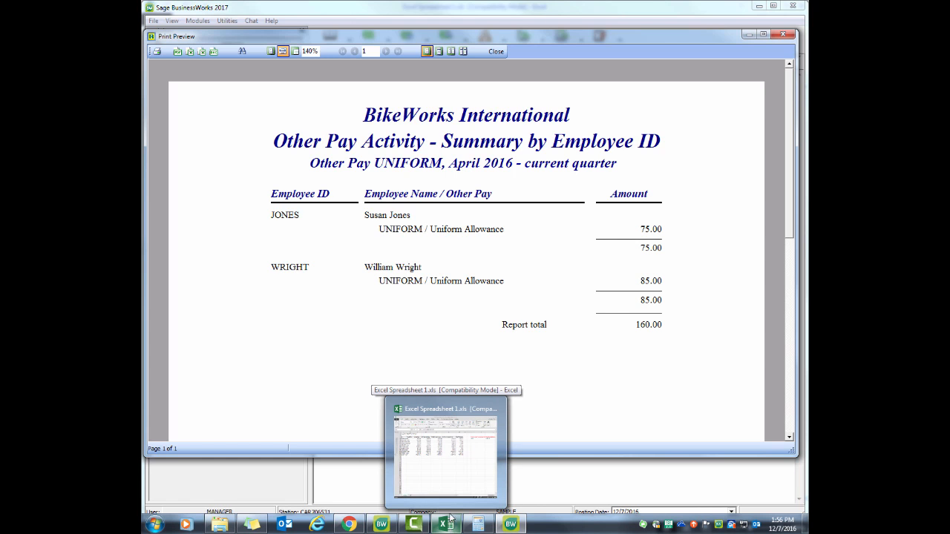
left_click(464, 442)
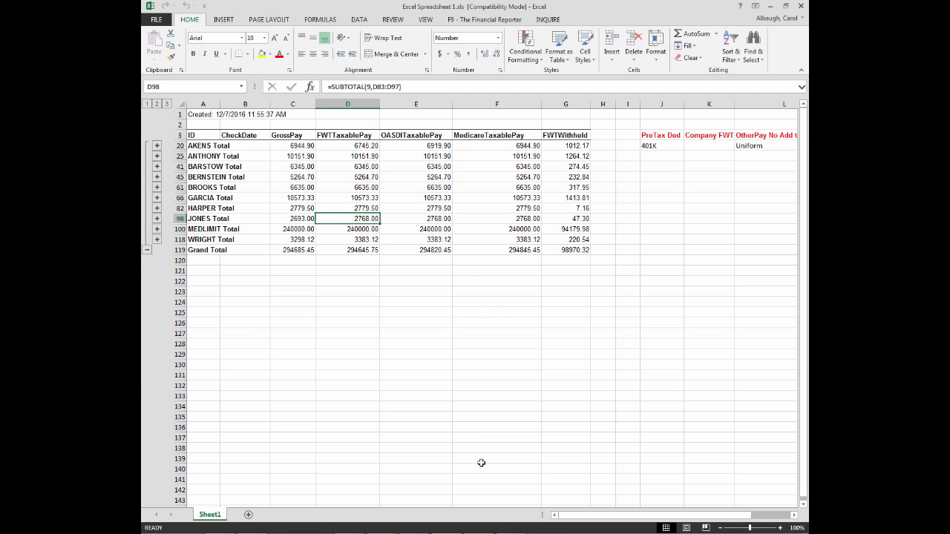
Subtract row 98's GrossPay, 2693.00, from its FWTTaxablePay, 2768.00, in Calculator.
left_click(486, 525)
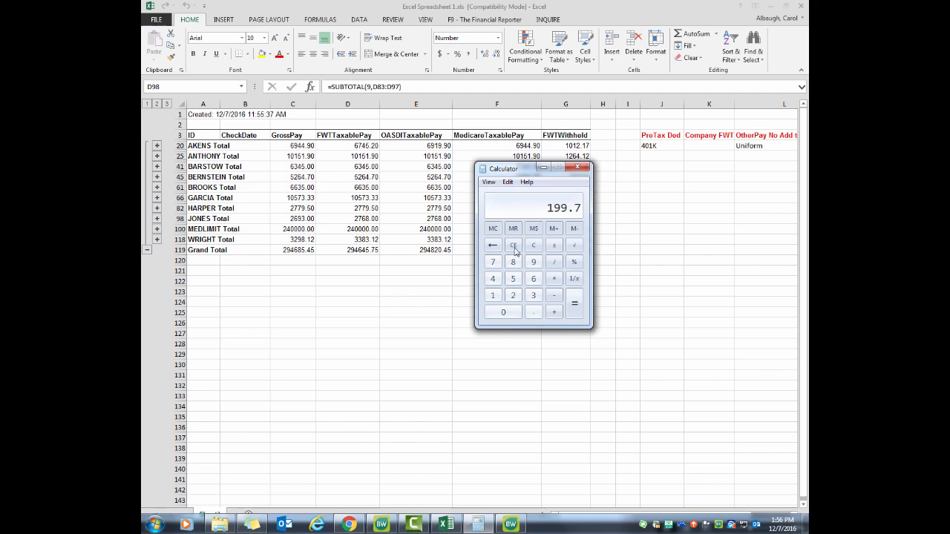
left_click(533, 244)
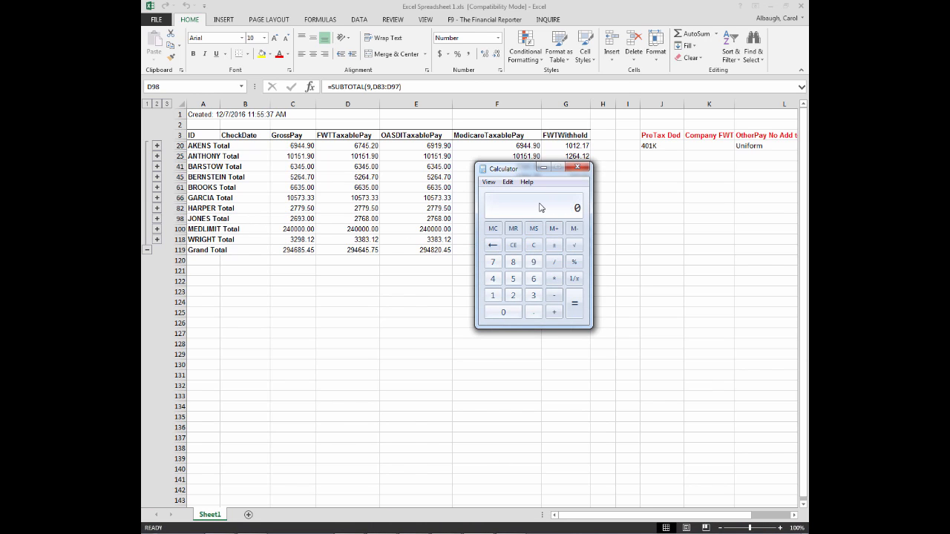
type("2768.00")
key("minus")
type("2693.00")
left_click(573, 304)
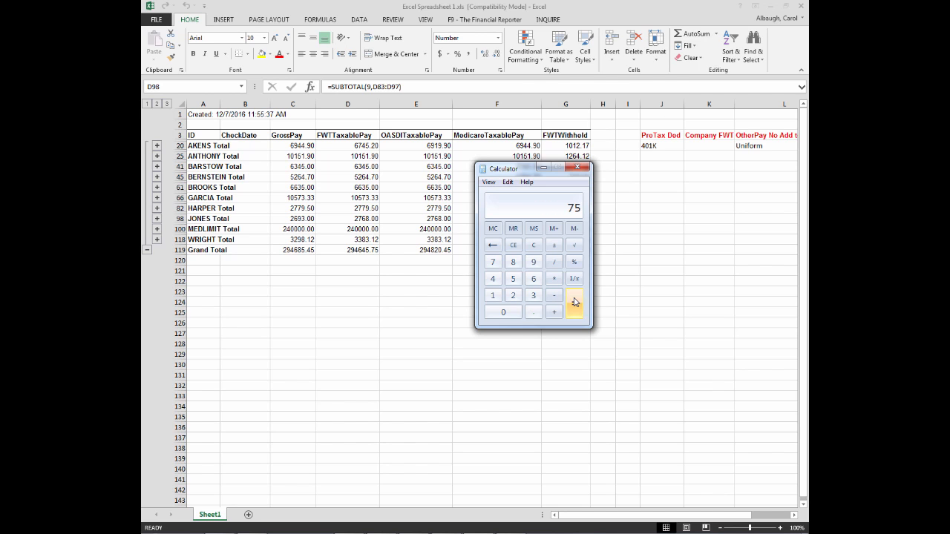
Compare the calculated difference with the uniform allowance in the Other Pay report preview, and minimize the preview.
left_click(512, 525)
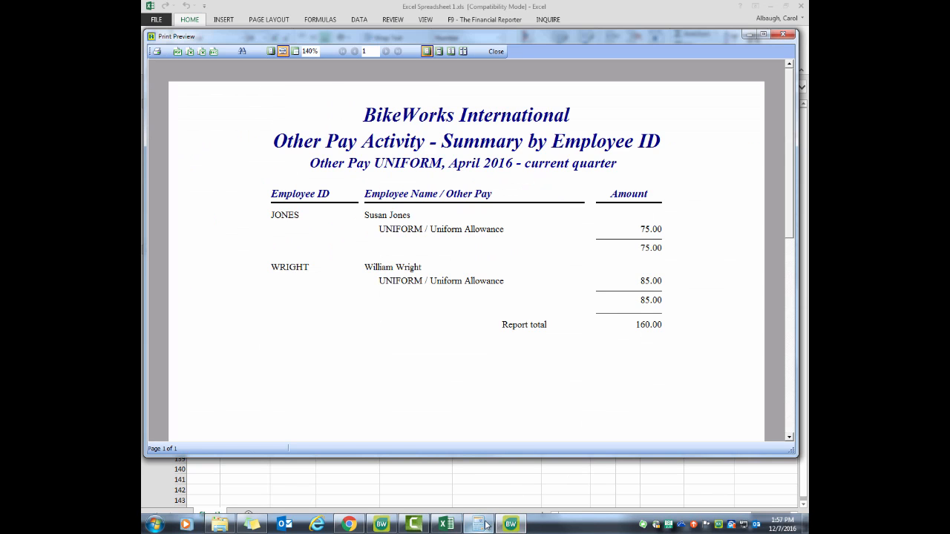
left_click(480, 525)
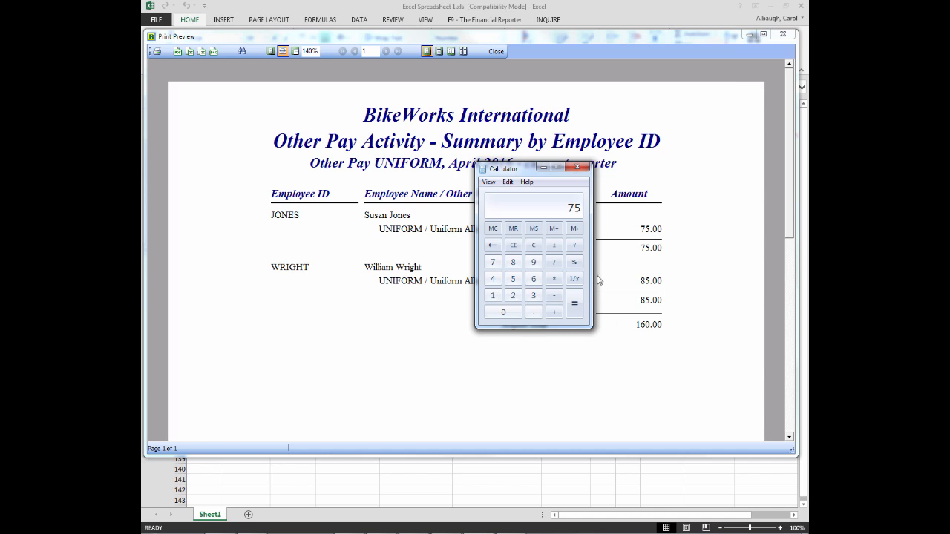
left_click(749, 34)
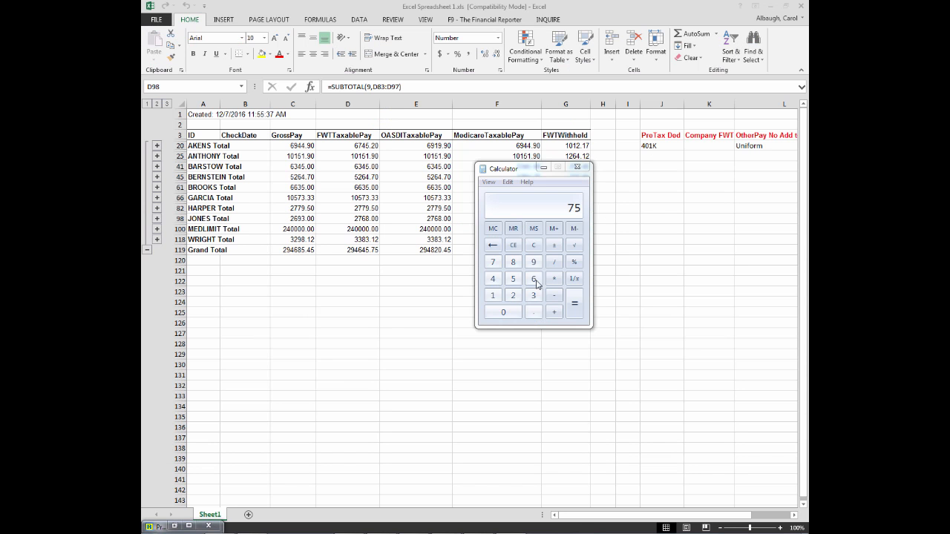
Calculate the difference between row 118's FWTTaxablePay, 3383.12, and GrossPay, 3298.12, and close Calculator.
left_click(534, 245)
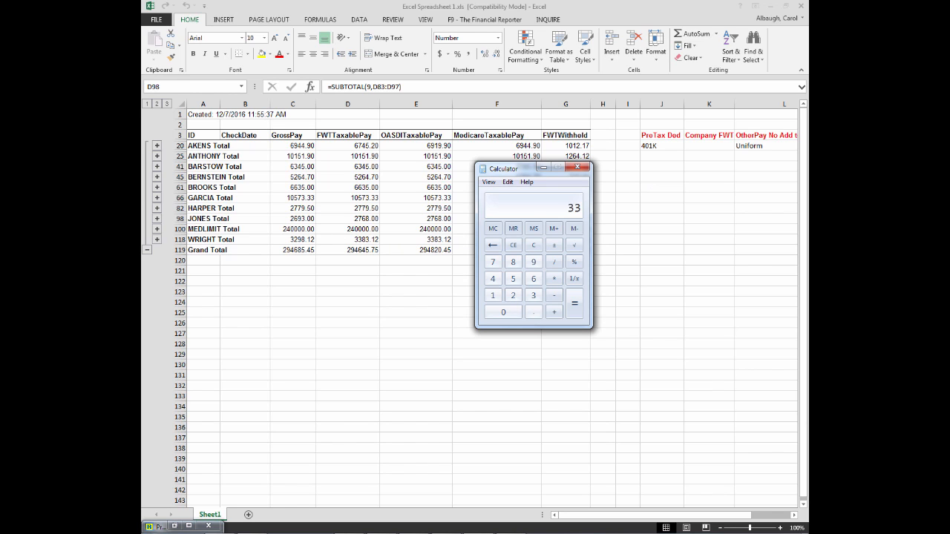
type("83.12")
key("slash")
type("3298.12")
left_click(575, 310)
left_click(577, 168)
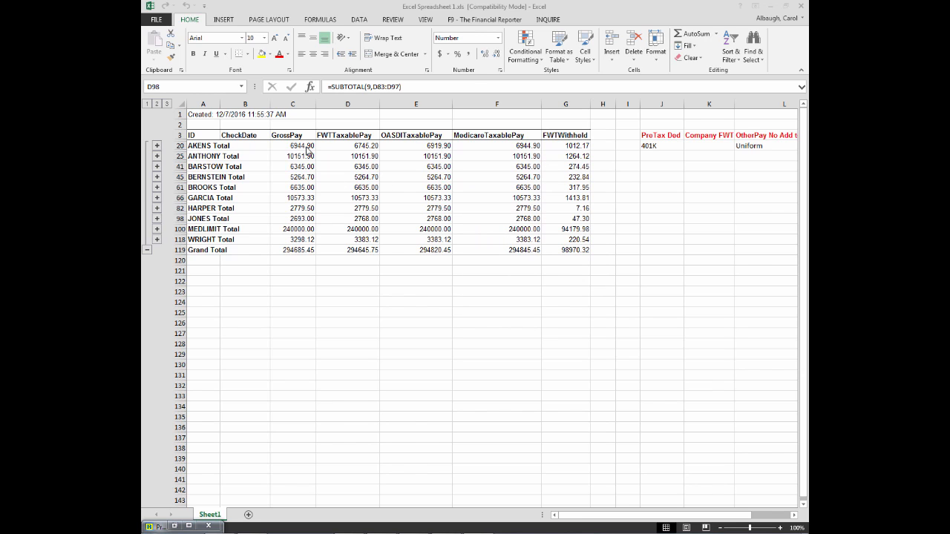
Review row 20's pretax deduction, company FWT and OtherPay entries alongside its FWT, OASDI and Medicare taxable pay totals.
left_click(659, 145)
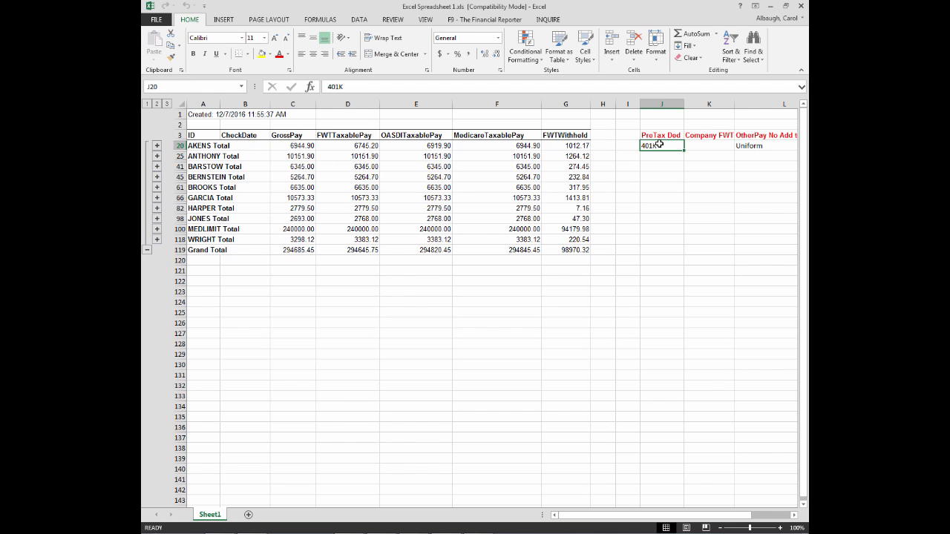
left_click(706, 147)
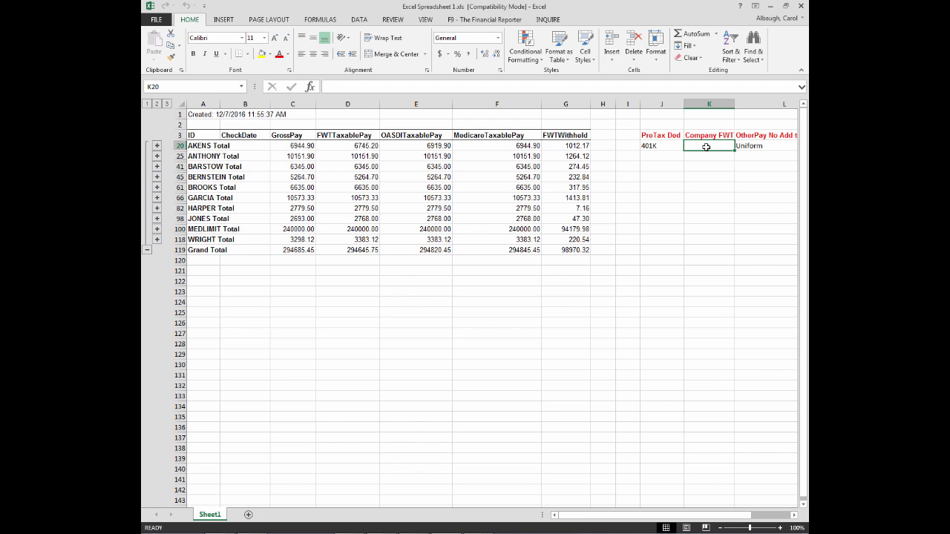
left_click(759, 147)
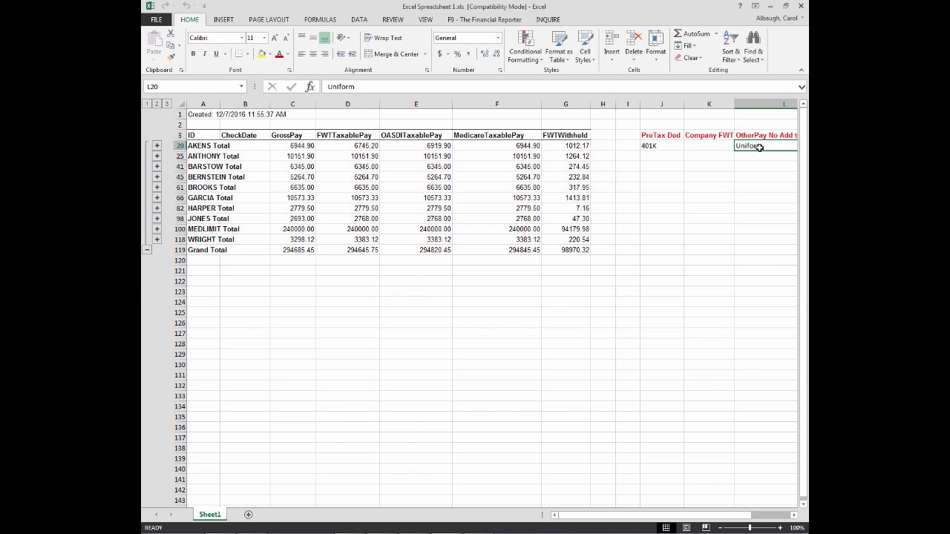
left_click(652, 148)
left_click(709, 148)
left_click(748, 146)
left_click_drag(355, 150, 515, 147)
mouse_move(524, 531)
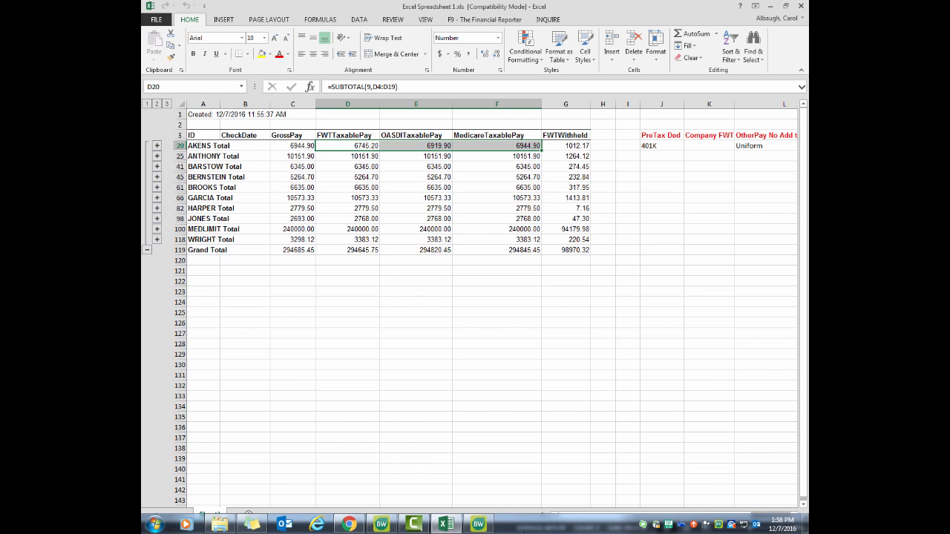
left_click(388, 527)
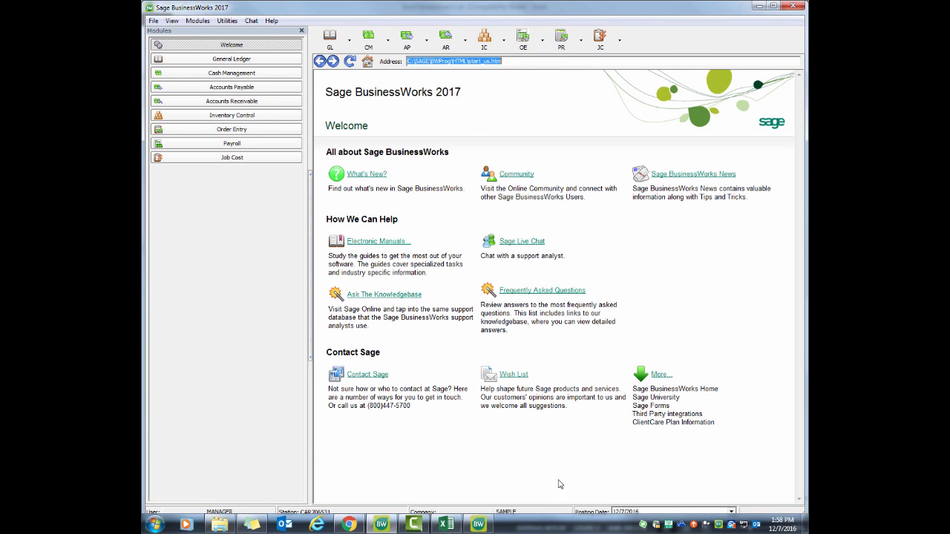
left_click(758, 6)
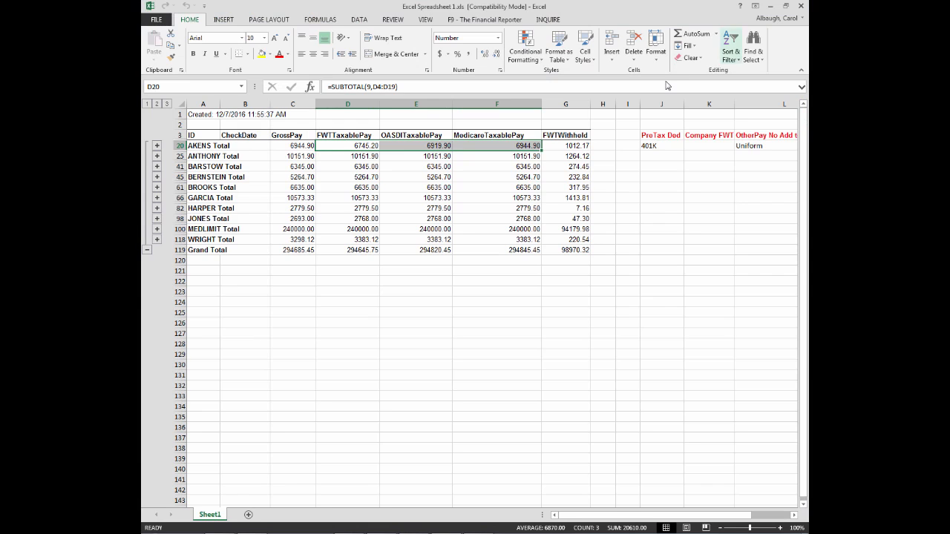
left_click(479, 527)
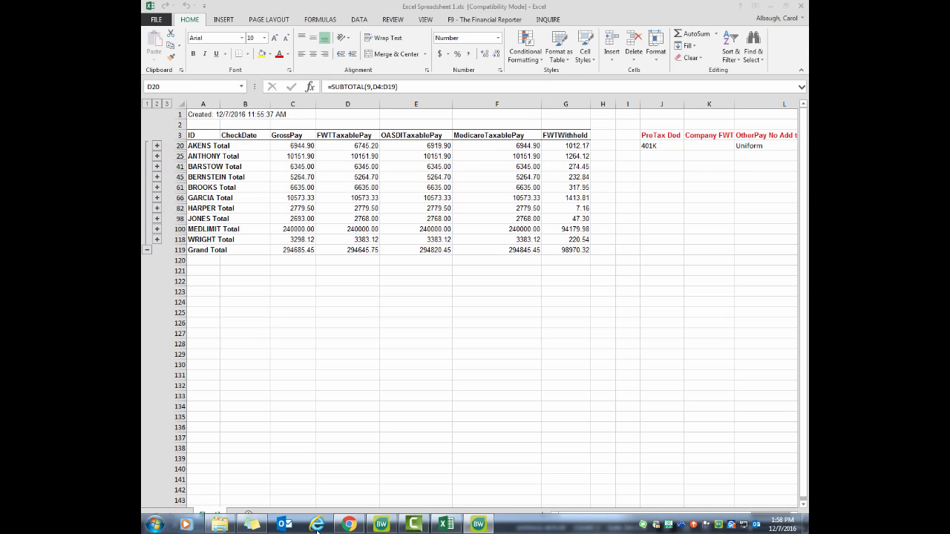
left_click(479, 528)
left_click(456, 501)
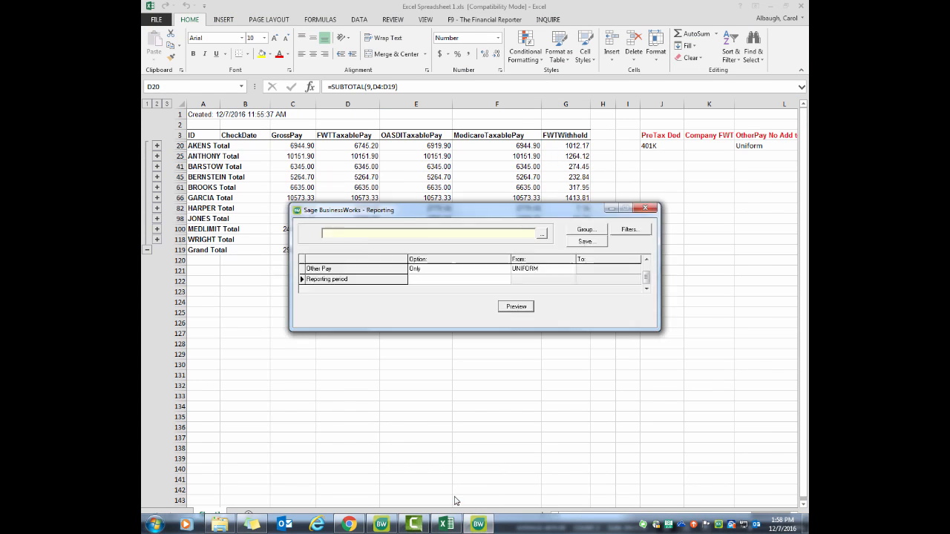
Switch to Sage BusinessWorks and open the payroll deduction List report.
left_click(381, 524)
left_click(562, 37)
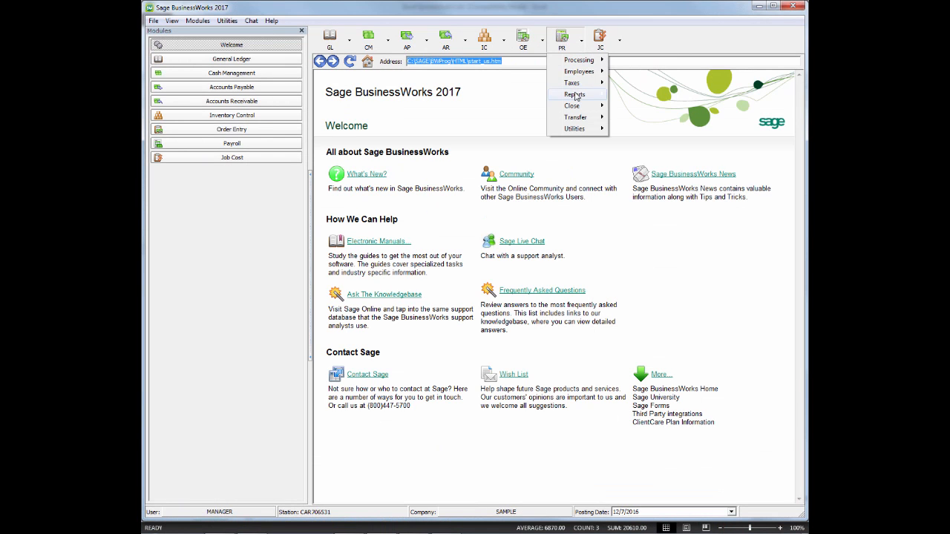
mouse_move(580, 87)
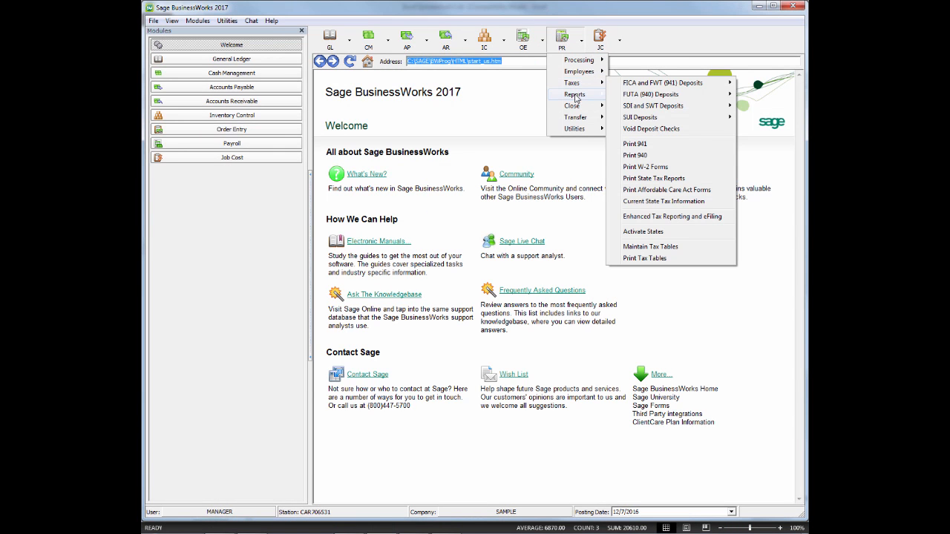
mouse_move(671, 206)
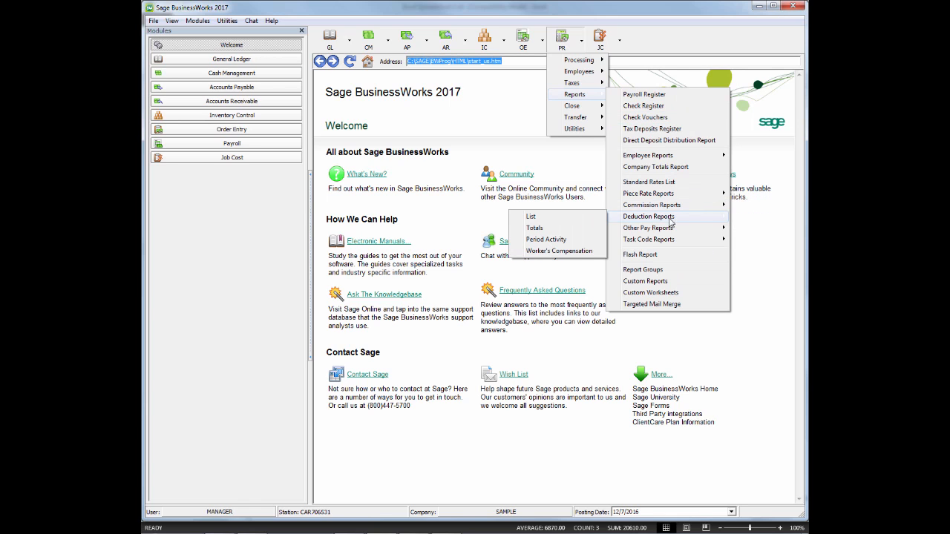
left_click(532, 217)
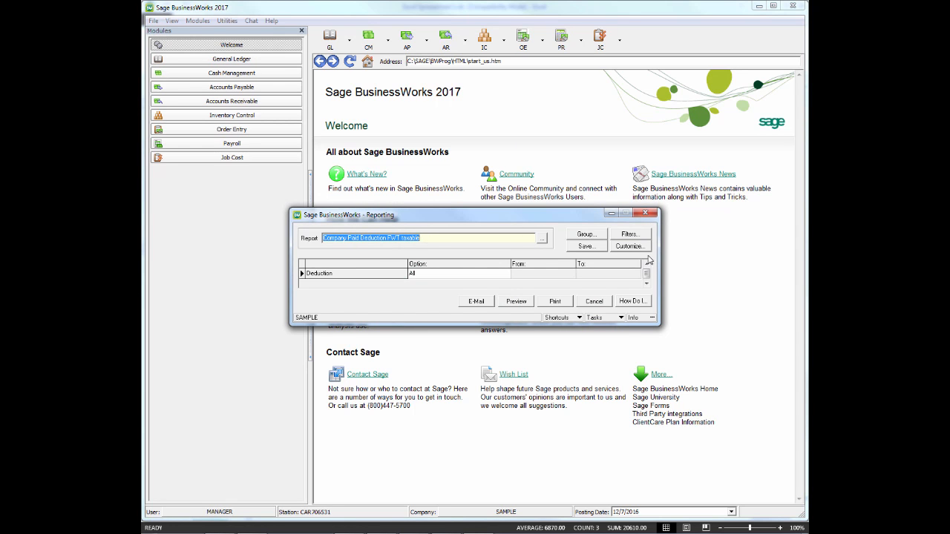
Change the data field of the report's first filter condition to <PRDeduction> IsTaxableOASDI and apply the filter.
left_click(629, 233)
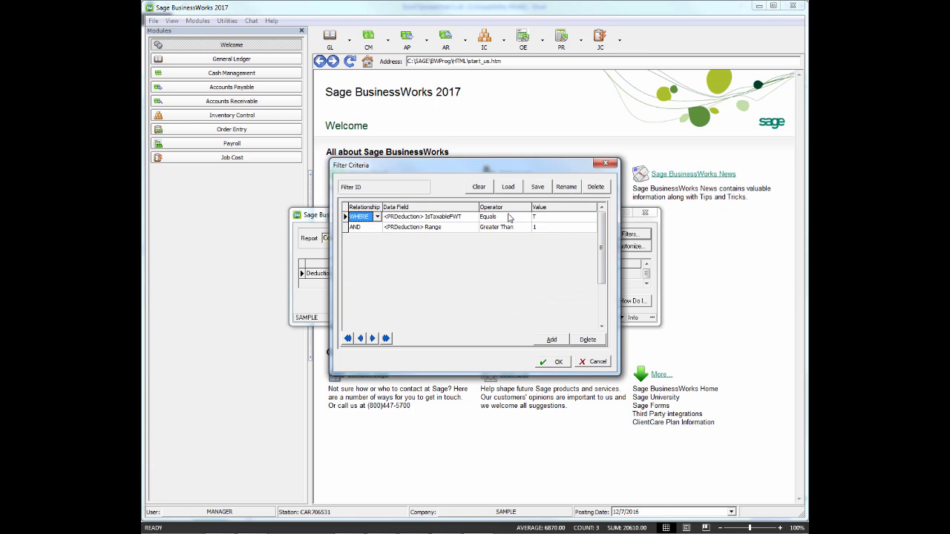
left_click(475, 216)
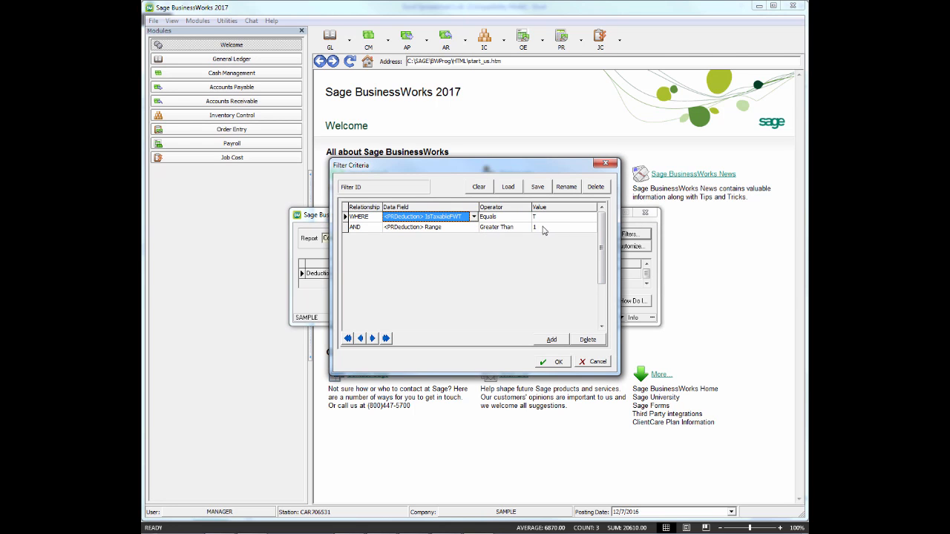
left_click(473, 217)
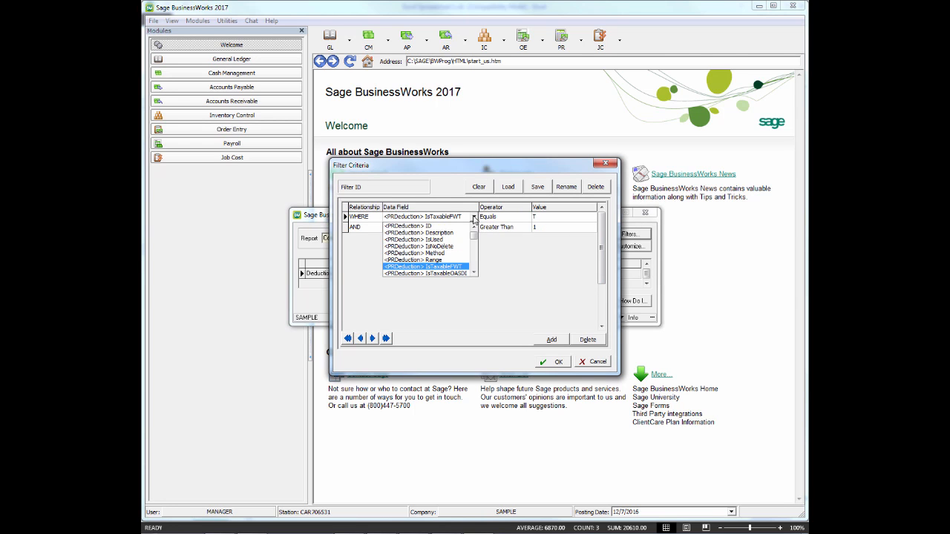
left_click(455, 273)
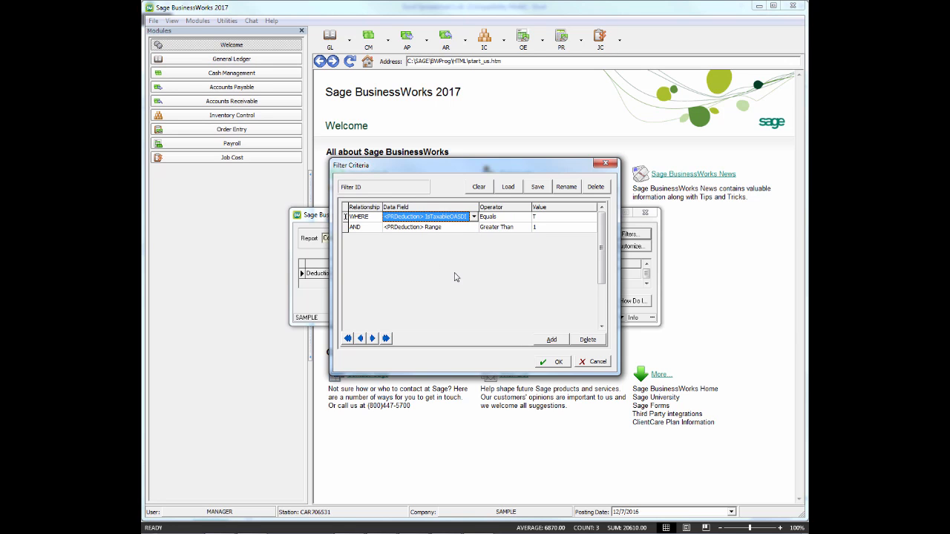
left_click(555, 362)
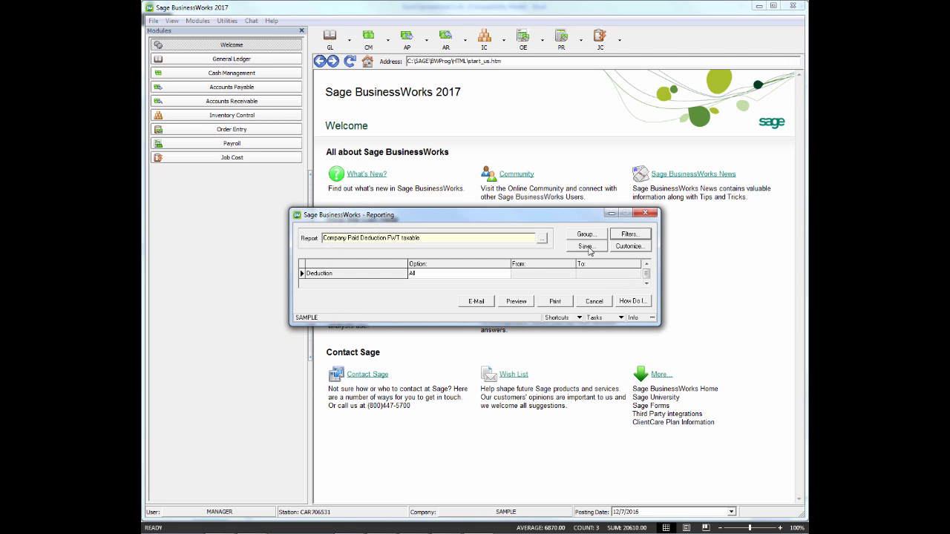
Save the filtered report under the name Company Paid Deduction OASDI taxable.
left_click(586, 246)
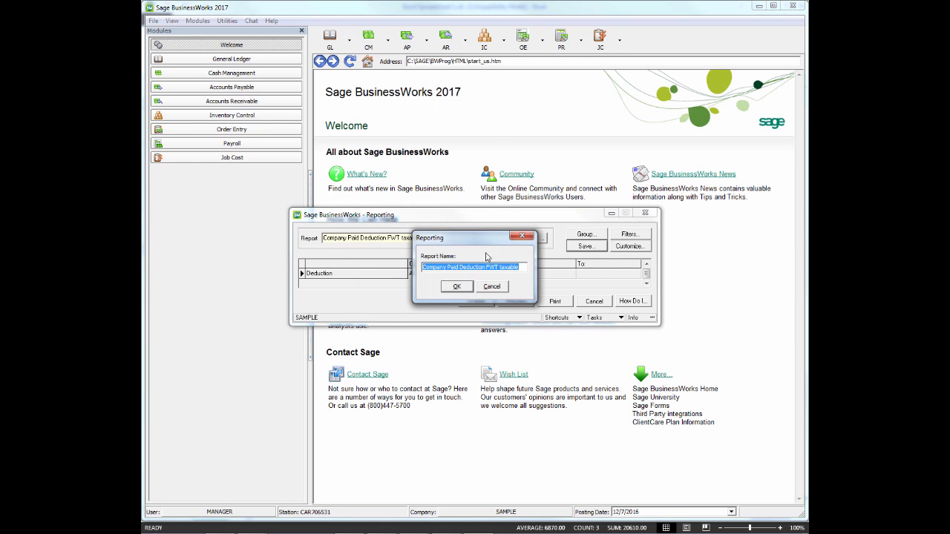
left_click_drag(487, 267, 490, 267)
type("OASDI")
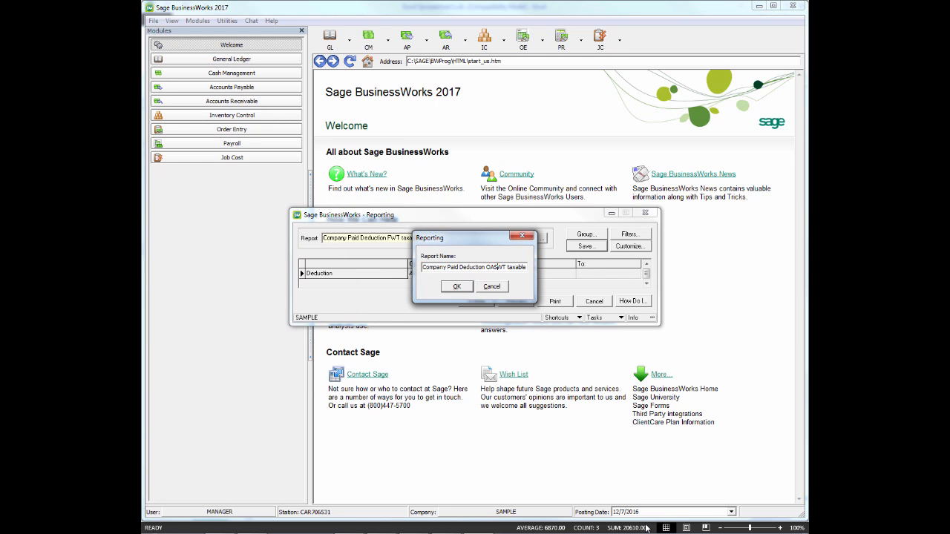
key("Delete")
key("Delete")
left_click(467, 287)
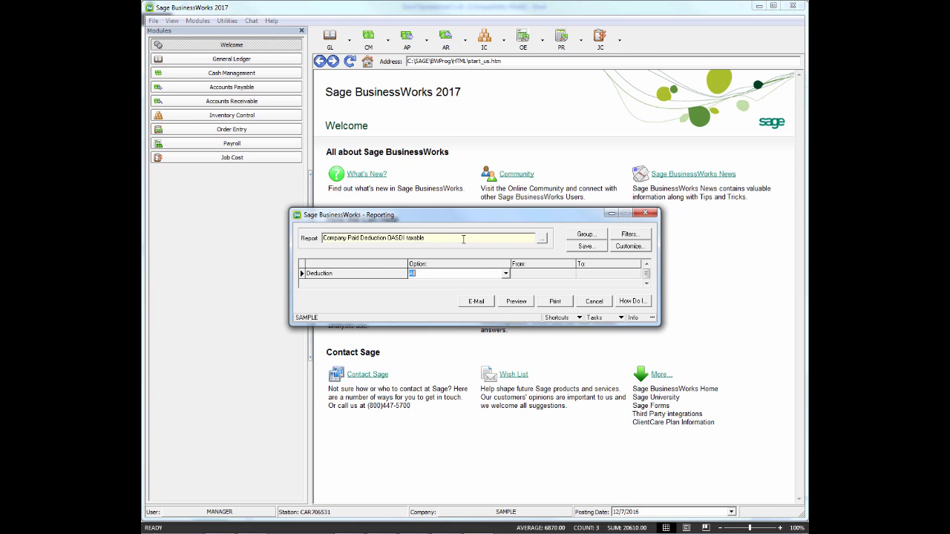
Select the saved Pre Tax Employee Paid Deductions report as the active deduction report.
left_click_drag(544, 216, 548, 176)
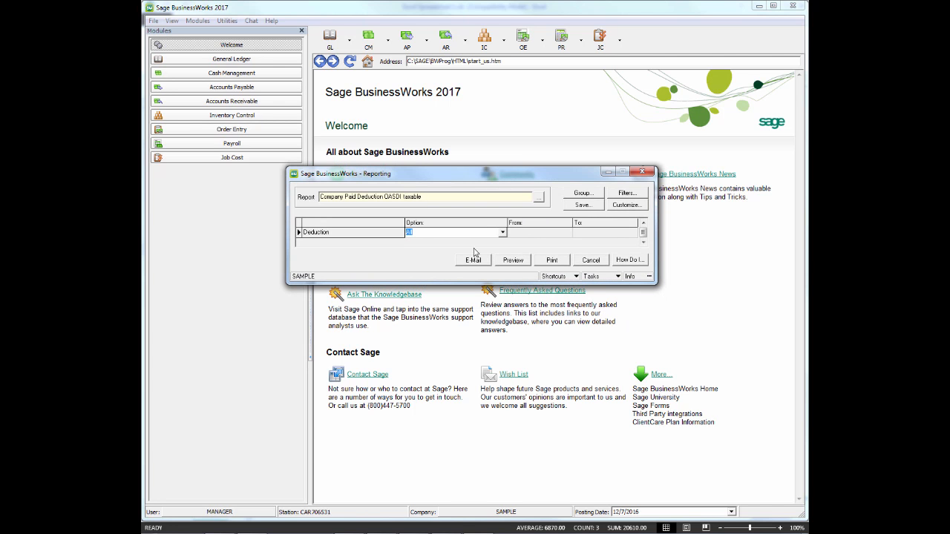
left_click(538, 197)
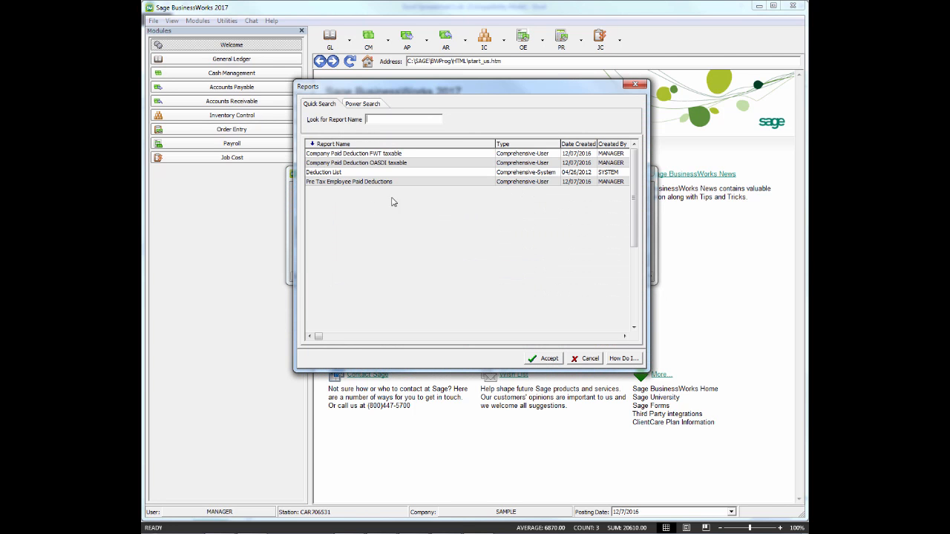
left_click(347, 182)
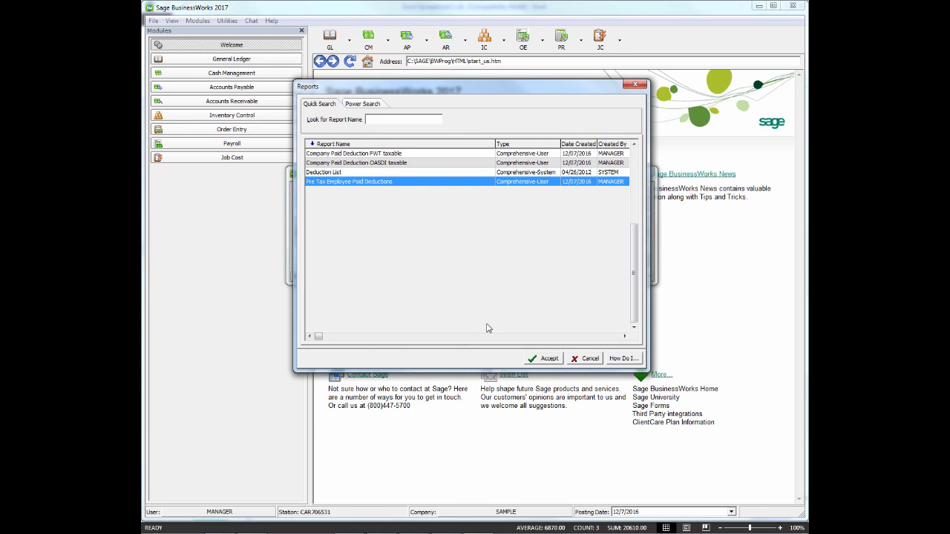
left_click(543, 358)
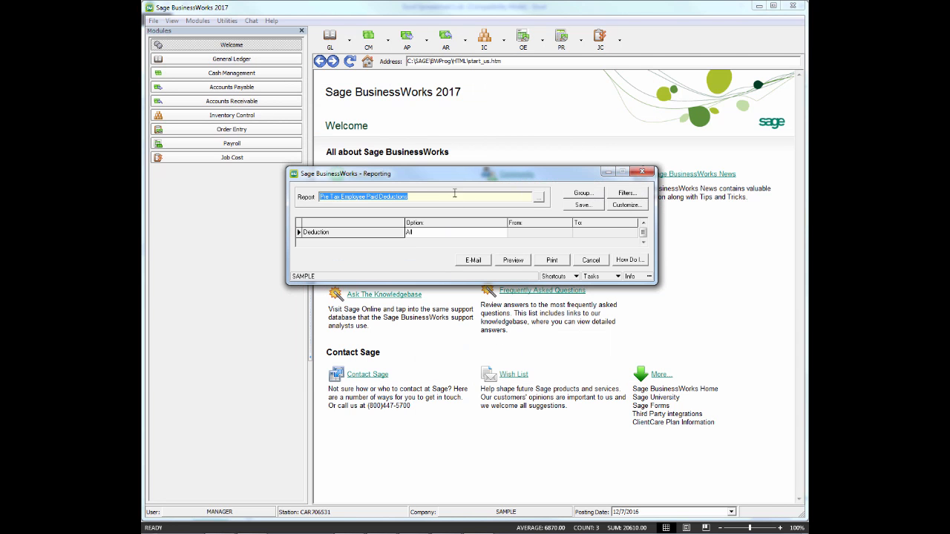
Change the data field of the report's first filter condition to <PRDeduction> IsTaxableOASDI for the pre-tax employee deductions and apply the filter.
left_click(628, 193)
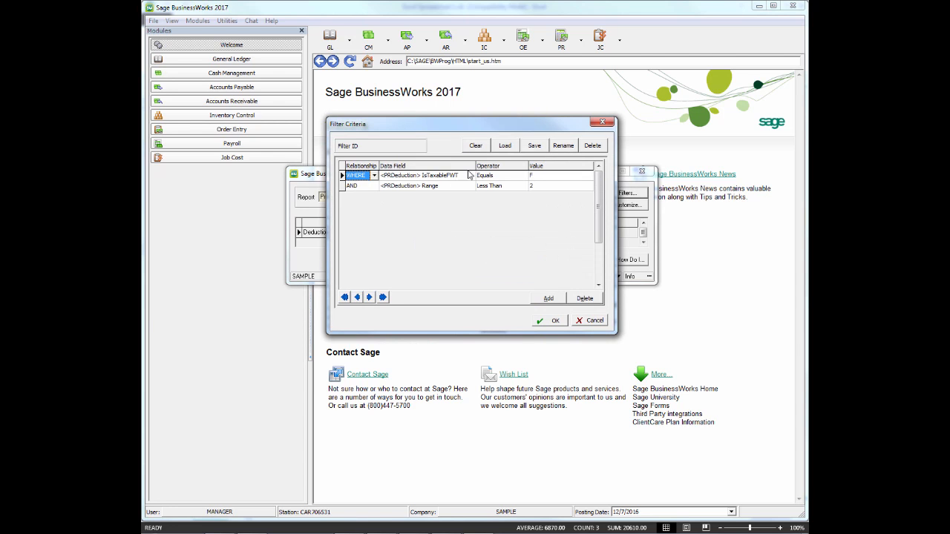
left_click(465, 175)
left_click(471, 175)
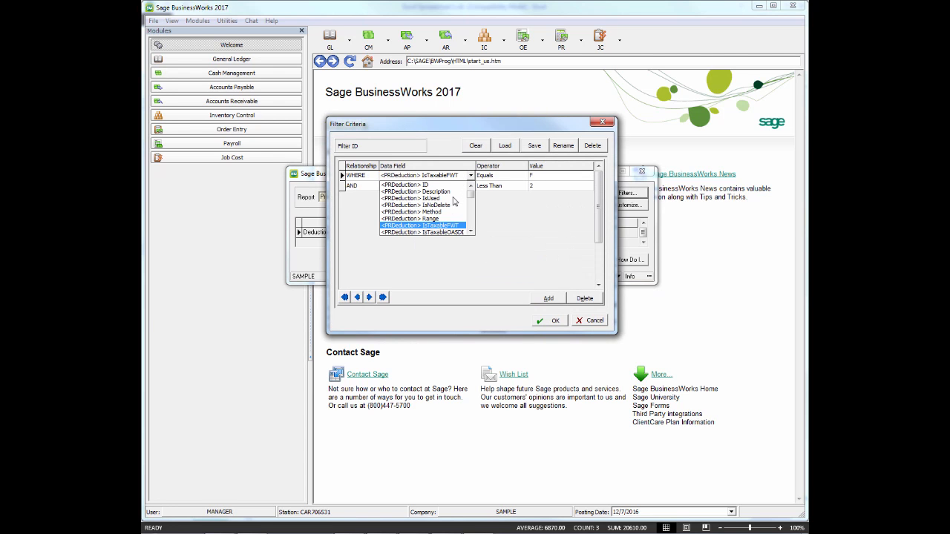
left_click(441, 232)
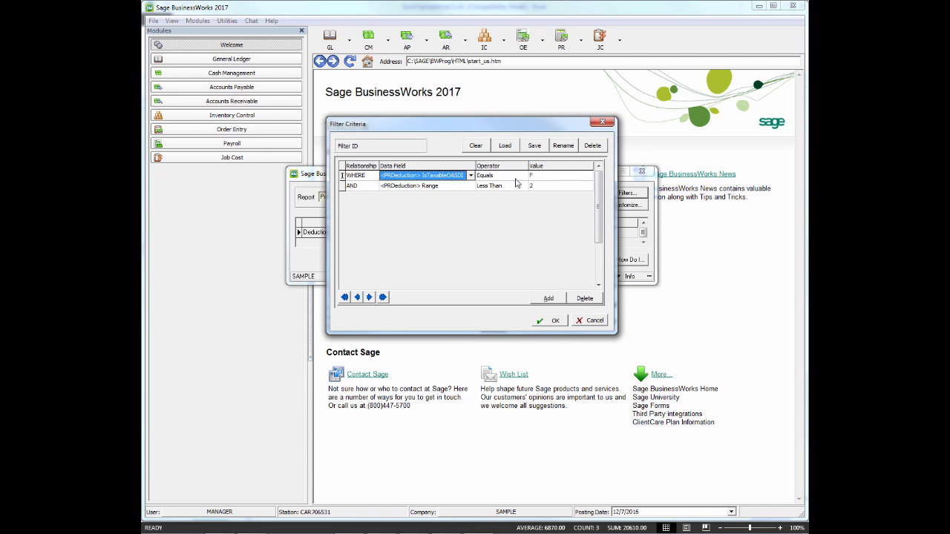
left_click(554, 320)
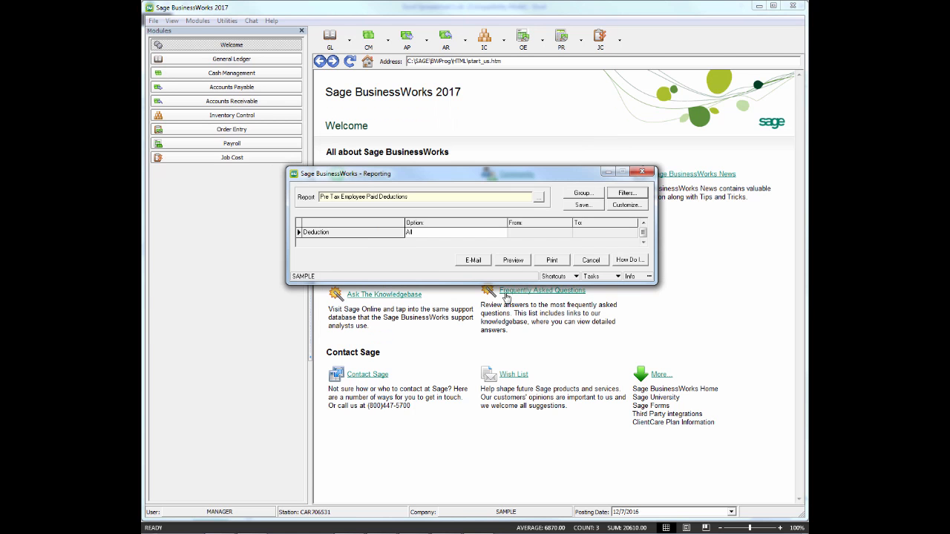
Save the filtered report under the name Pre Tax OASDI Employee Paid Deductions.
left_click(583, 205)
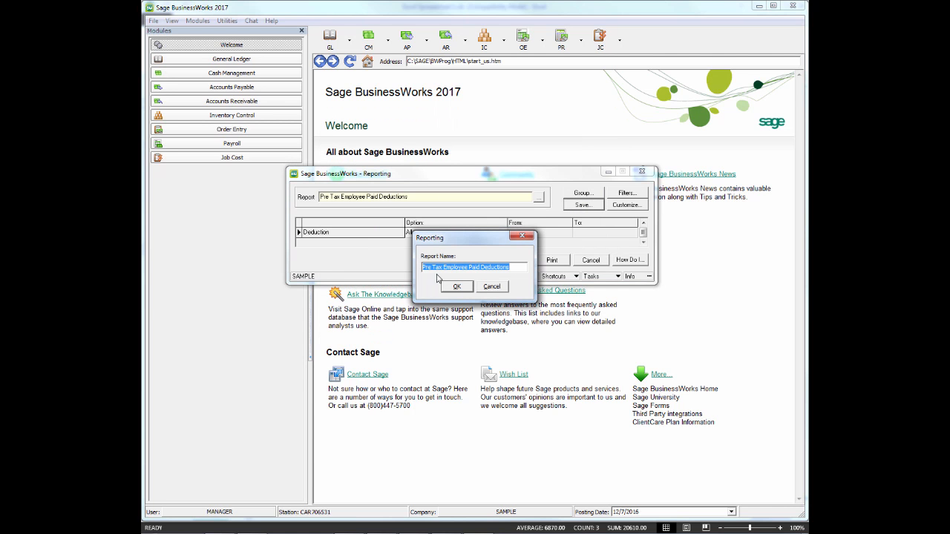
left_click(433, 268)
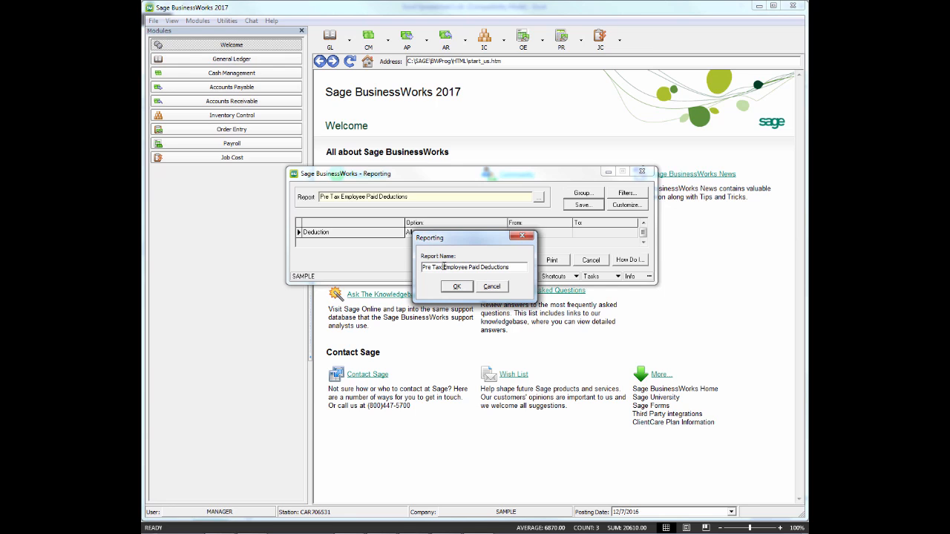
type("- ")
type("ASDI")
left_click(456, 286)
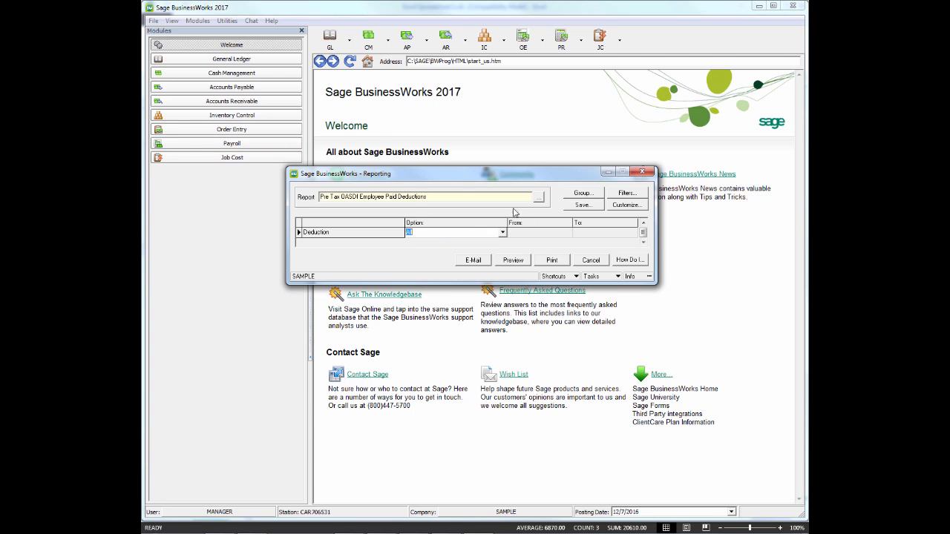
Review the saved pre-tax employee paid deduction reports for FWT and OASDI in the report list, and close it without choosing one.
left_click(537, 197)
left_click(340, 182)
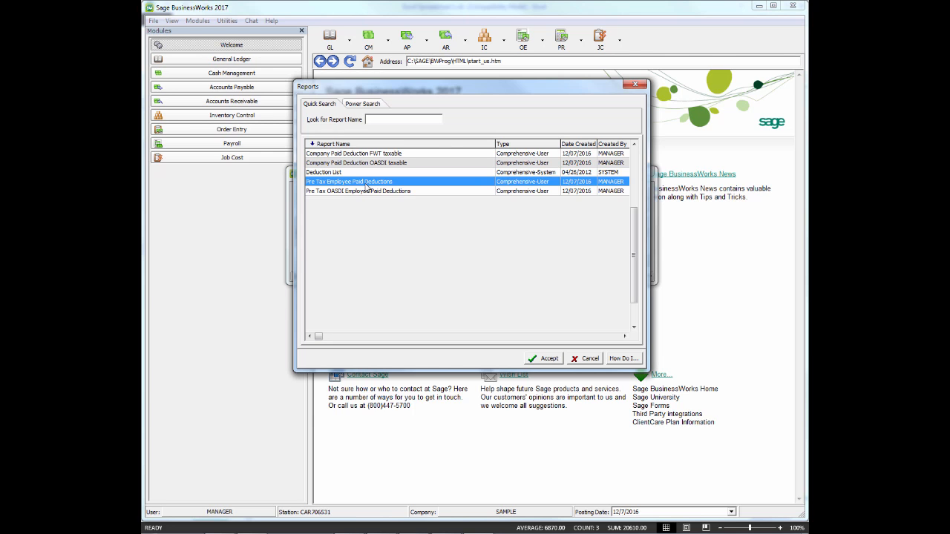
left_click(341, 194)
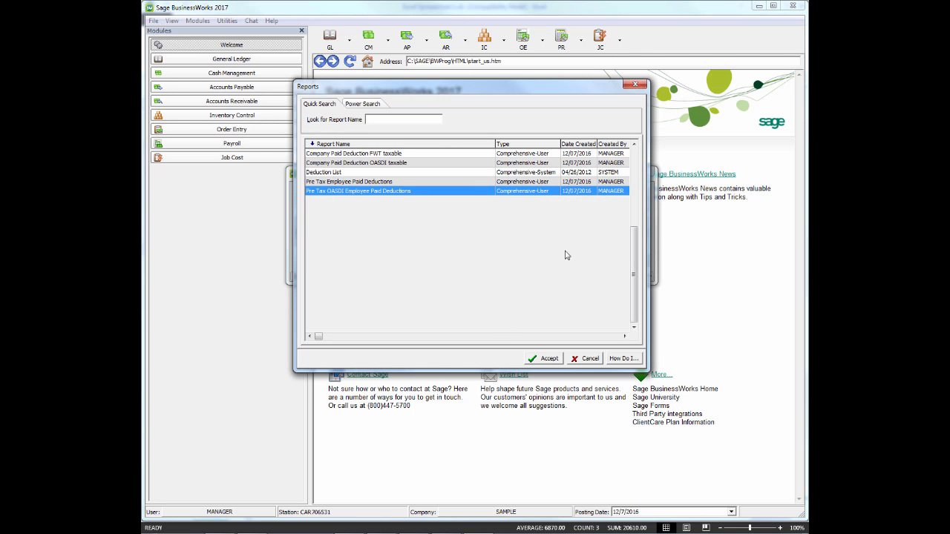
left_click(635, 84)
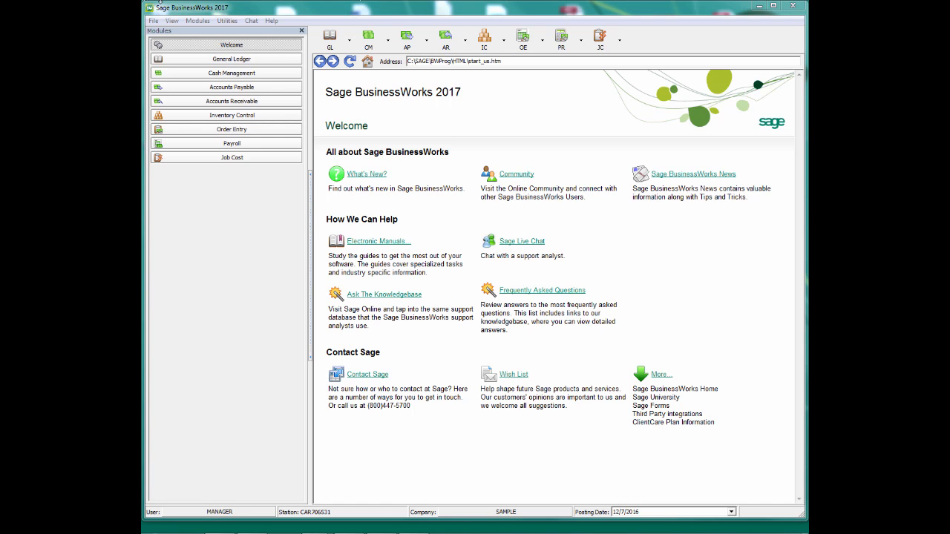
Open the payroll Custom Exports, select the FICA MEDICARE WAGES /WITHHOLDING template and widen the Name column.
left_click(562, 40)
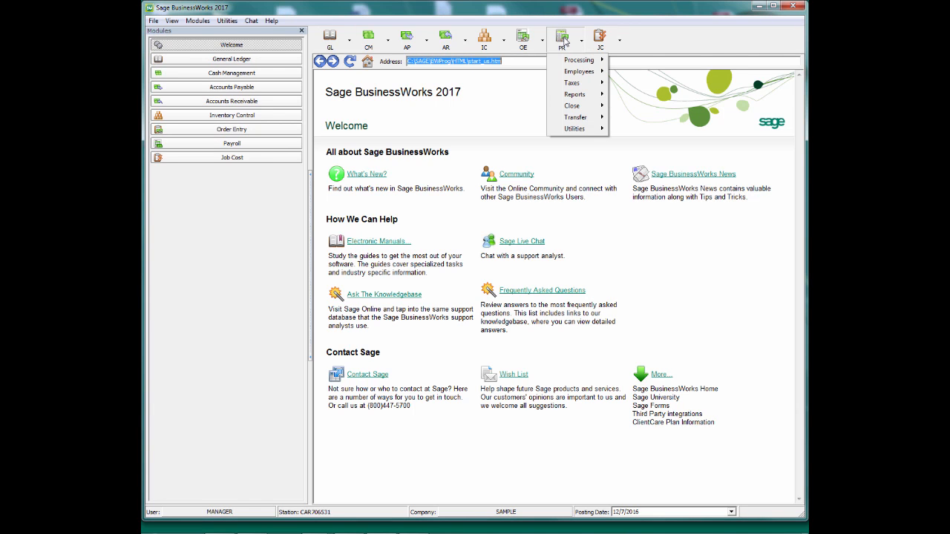
mouse_move(578, 121)
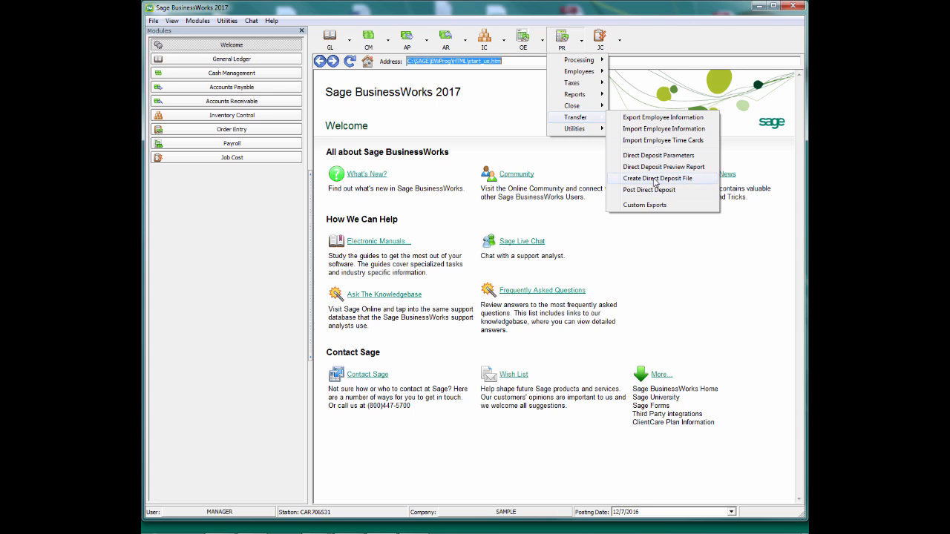
left_click(647, 206)
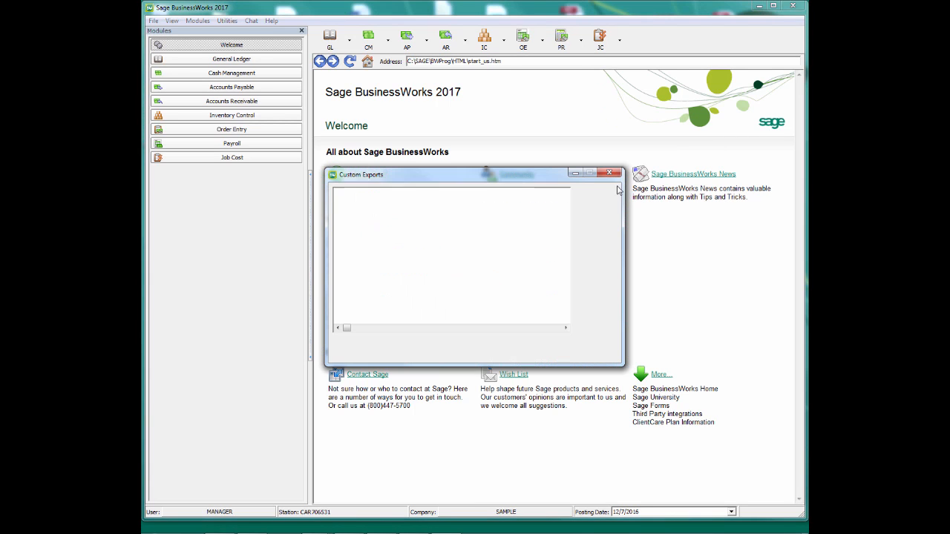
left_click(373, 222)
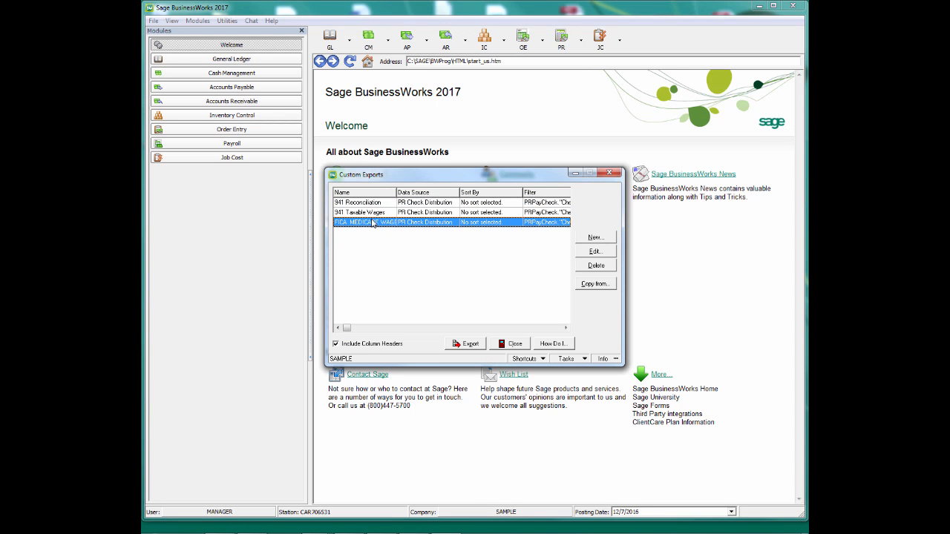
left_click_drag(394, 192, 424, 193)
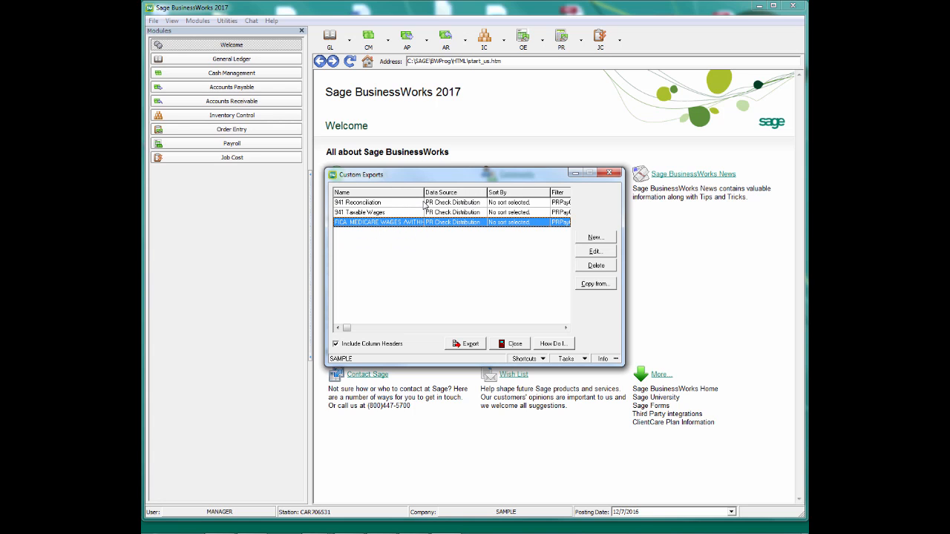
left_click_drag(423, 190, 438, 191)
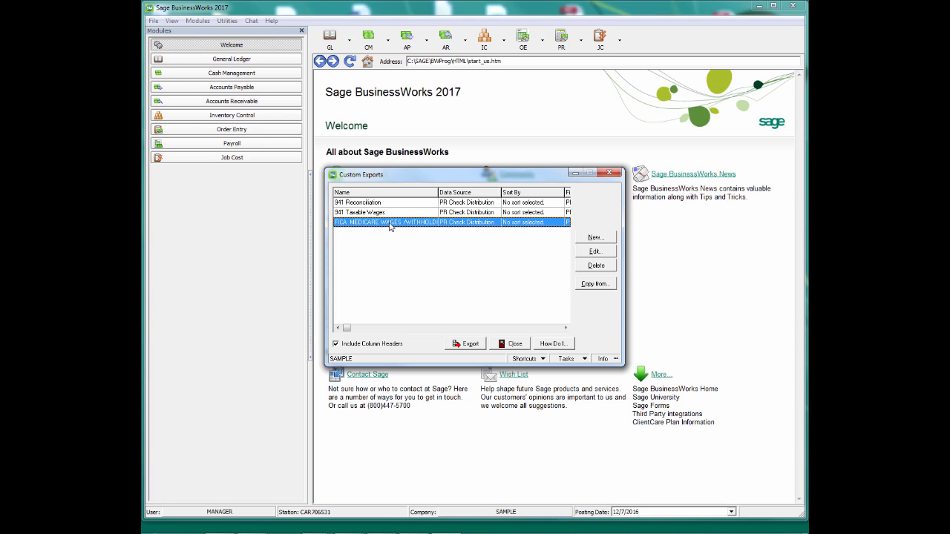
left_click(595, 252)
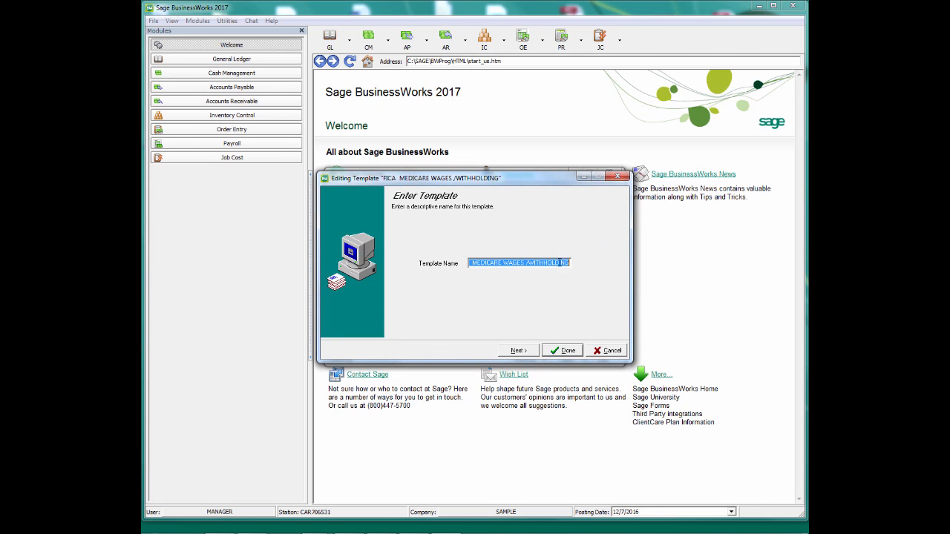
left_click_drag(507, 179, 506, 170)
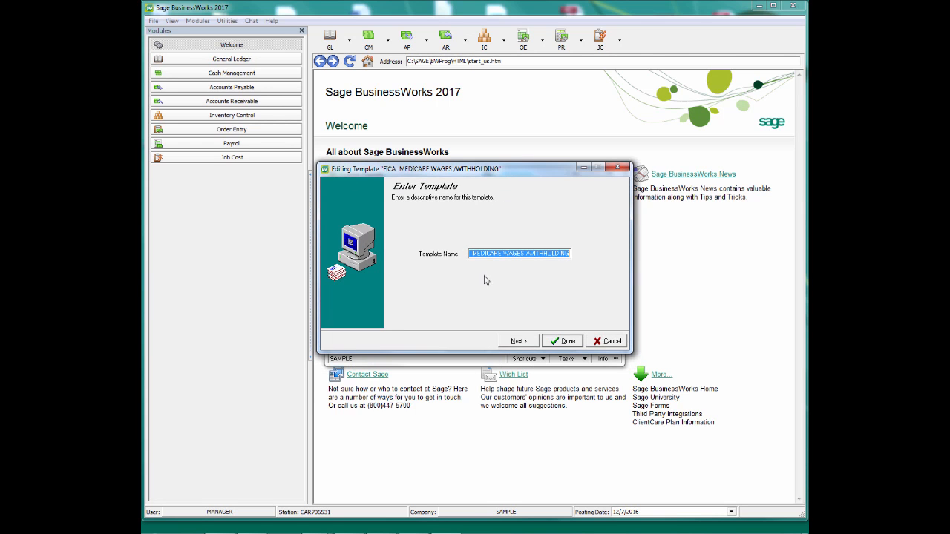
left_click(474, 253)
left_click_drag(570, 253, 426, 256)
left_click(487, 252)
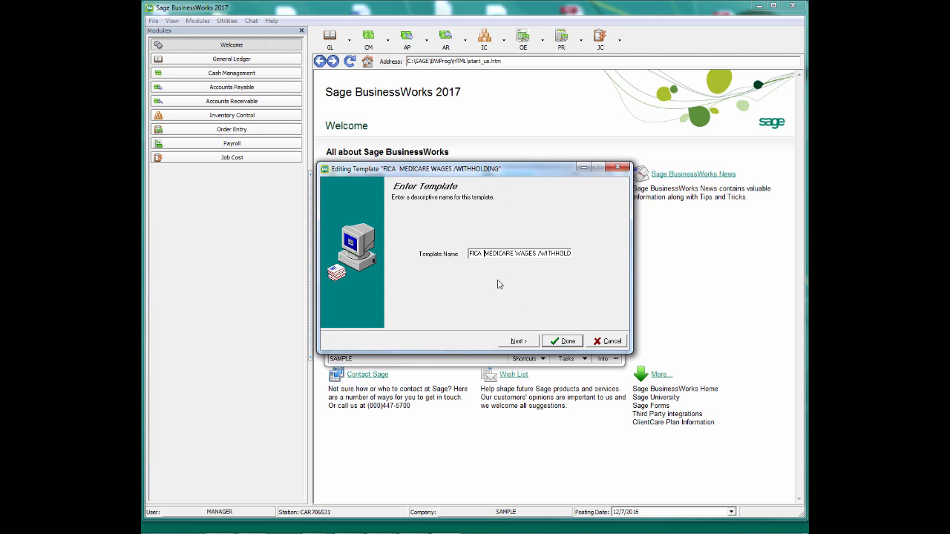
left_click(526, 342)
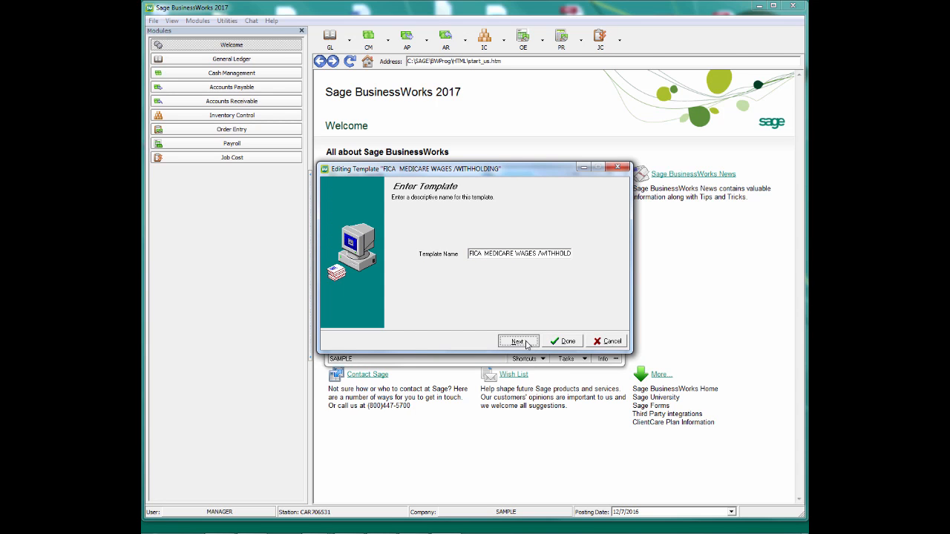
left_click(609, 343)
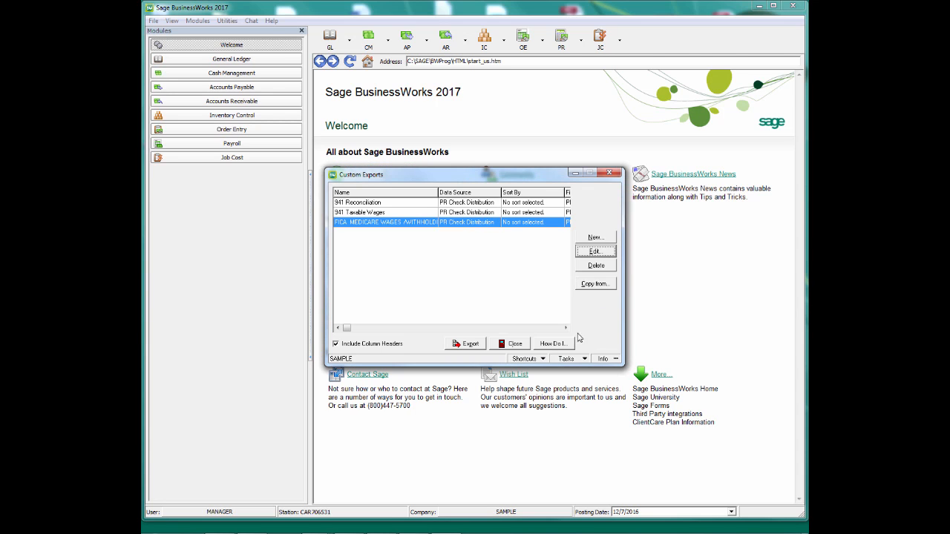
Edit the FICA MEDICARE WAGES /WITHHOLDING template, keeping its name and the PR Check Distribution data source, and proceed to the field selection.
left_click(593, 254)
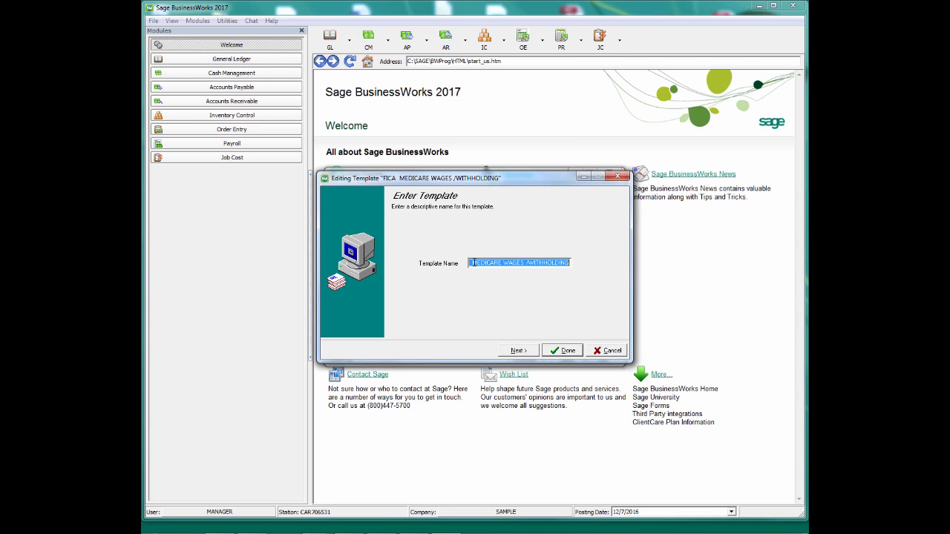
left_click(470, 263)
left_click_drag(486, 264, 574, 267)
left_click(570, 265)
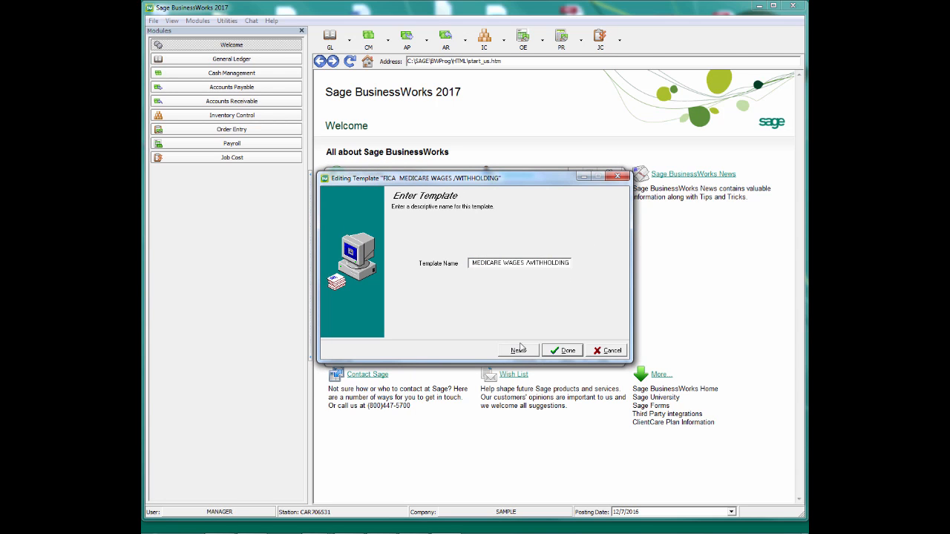
left_click(494, 263)
left_click_drag(529, 262, 615, 262)
left_click(518, 350)
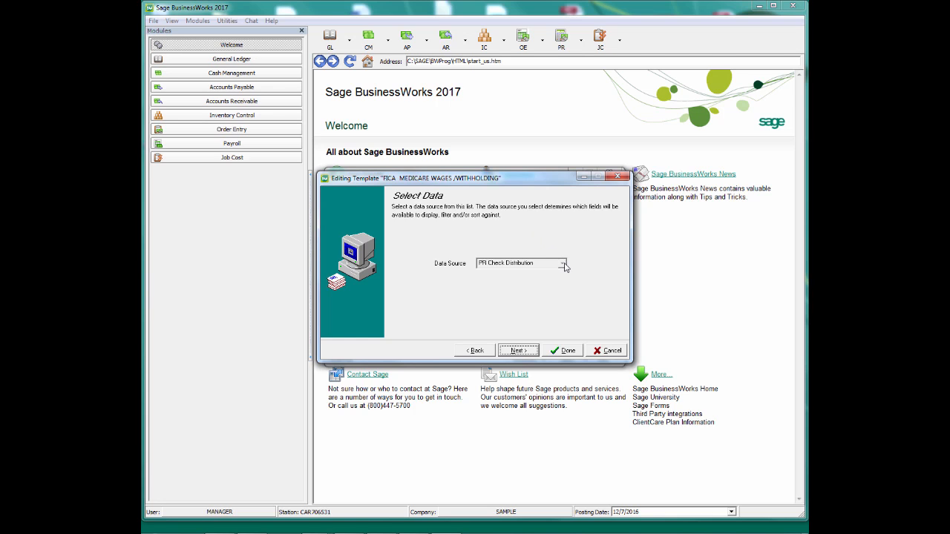
left_click(518, 351)
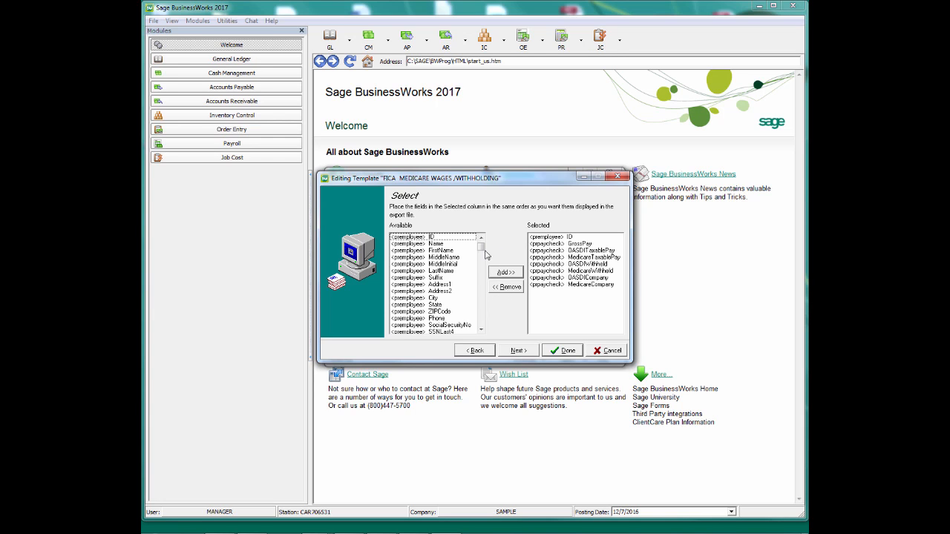
Examine the selected export fields and find the gross pay, OASDI and Medicare paycheck fields among the available ones.
left_click(561, 238)
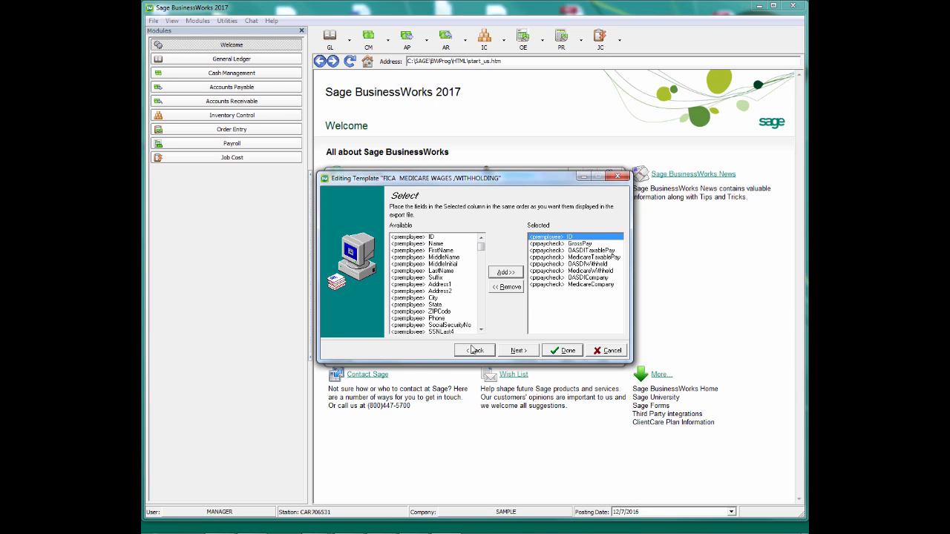
left_click_drag(481, 246, 485, 302)
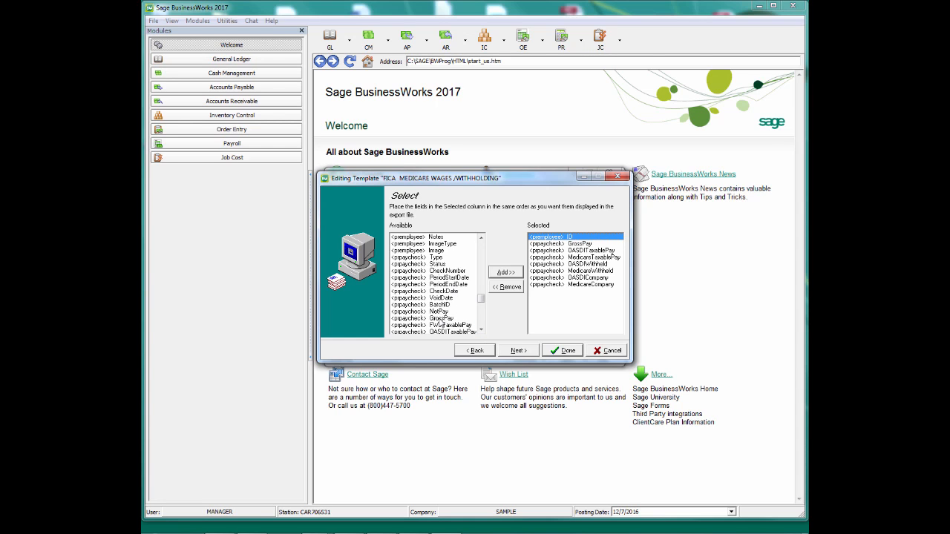
left_click(441, 318)
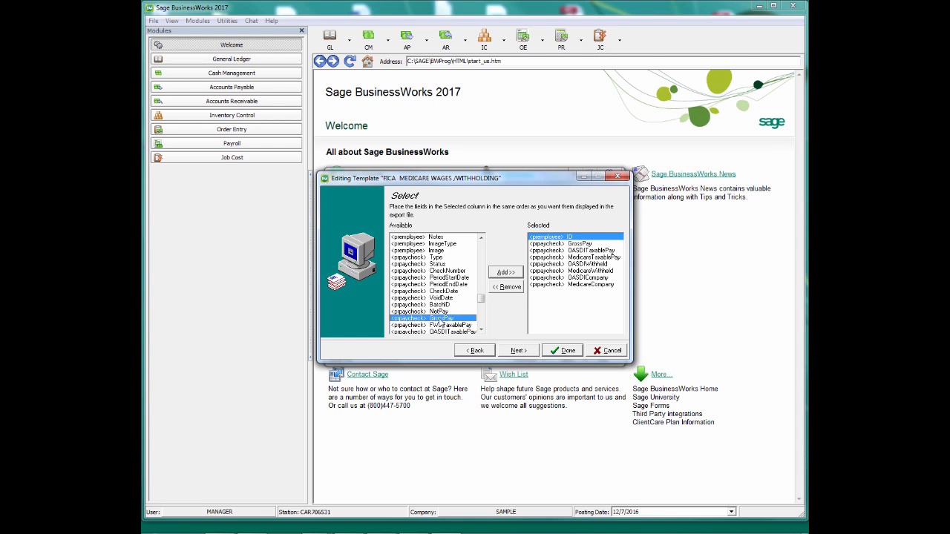
left_click_drag(441, 321, 461, 321)
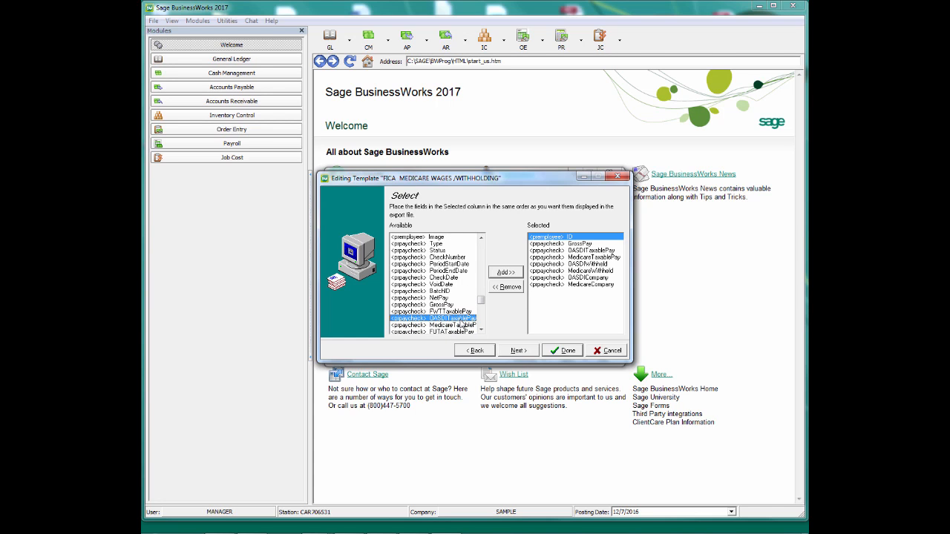
left_click(481, 330)
left_click(480, 330)
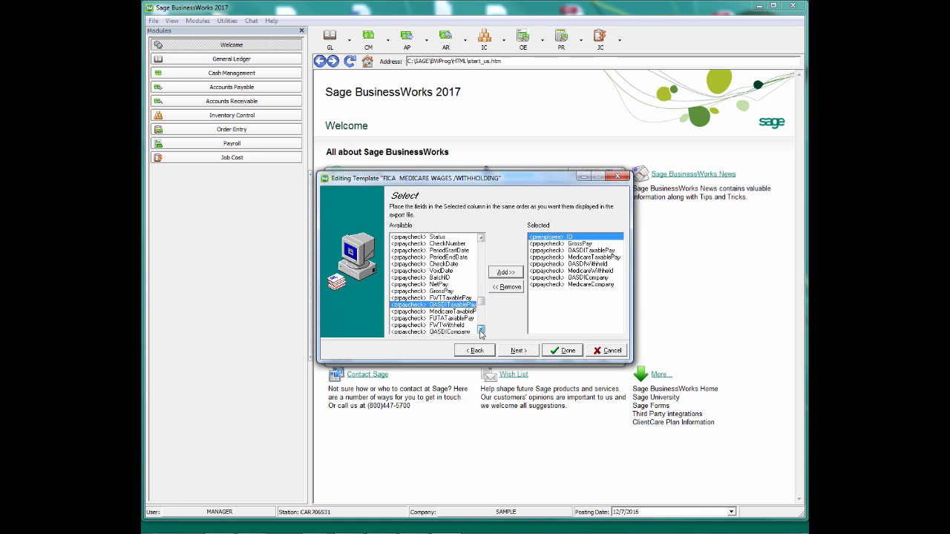
left_click(481, 331)
left_click(481, 330)
left_click(480, 331)
left_click(481, 330)
left_click(481, 331)
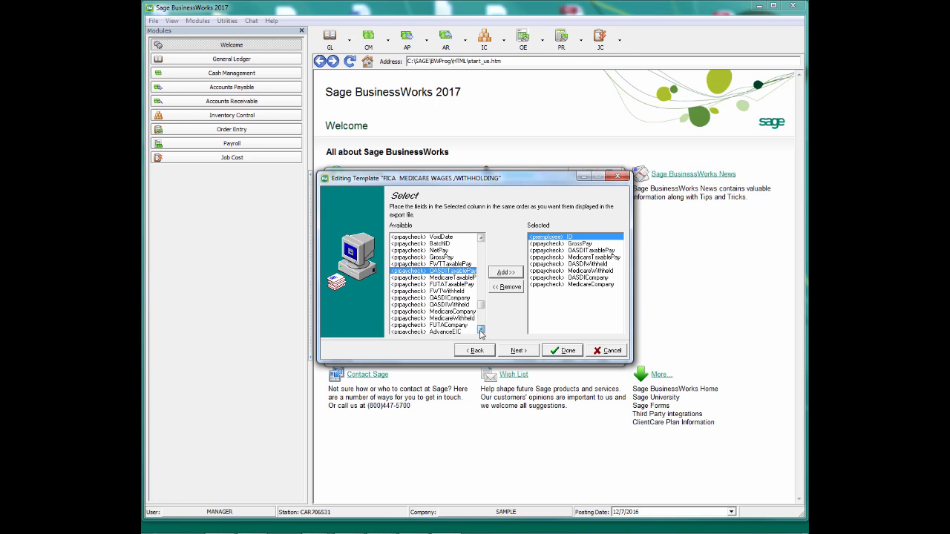
Move the OASDIWithheld field directly below OASDITaxablePay in the export order, and locate MedicareWithheld and MedicareTaxablePay among the available fields.
left_click(454, 304)
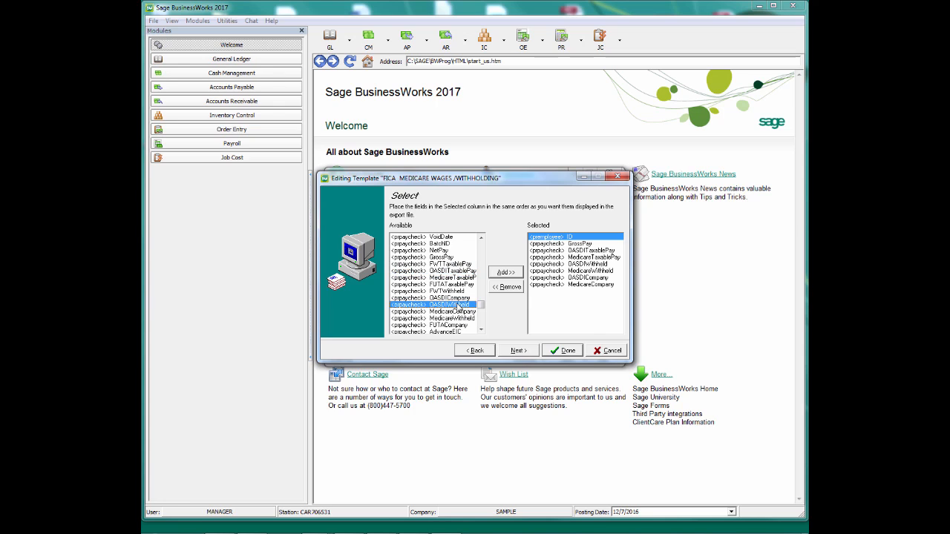
left_click(589, 265)
left_click_drag(590, 268, 588, 257)
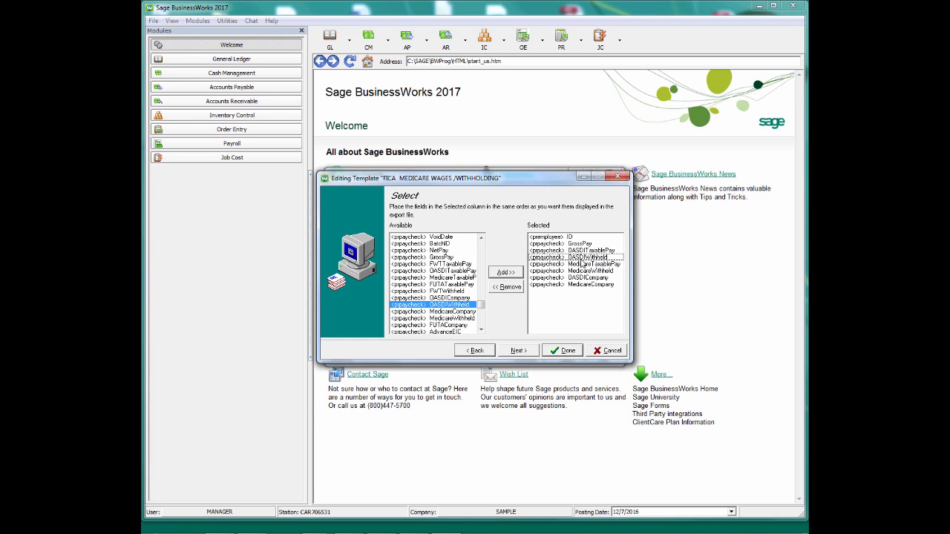
left_click(460, 318)
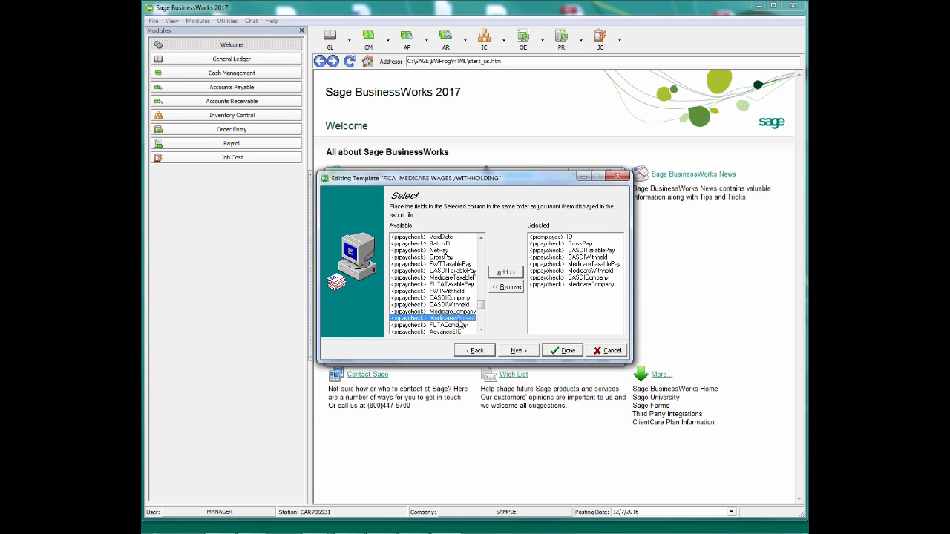
left_click(459, 279)
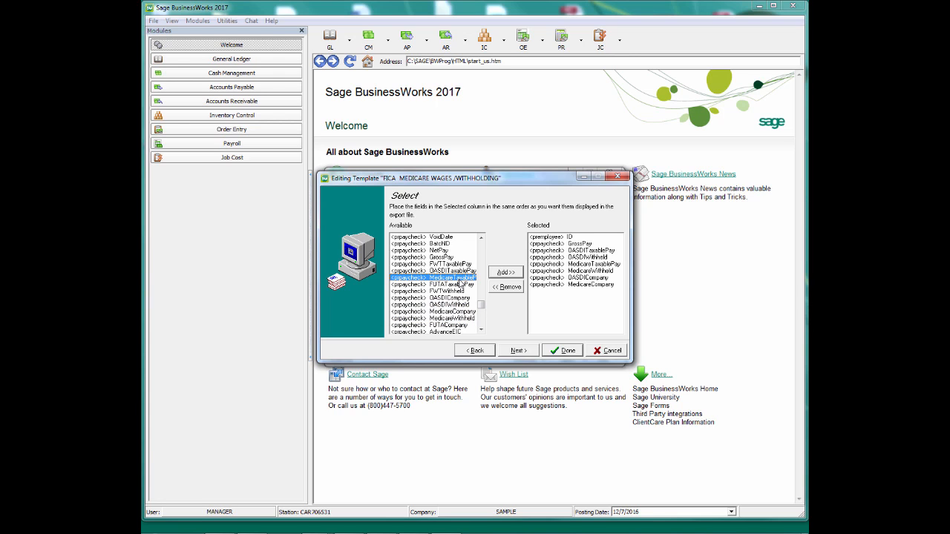
Check the MedicareWithheld, OASDICompany and MedicareCompany fields, keep the sort order at None and proceed to the filter conditions.
left_click(469, 318)
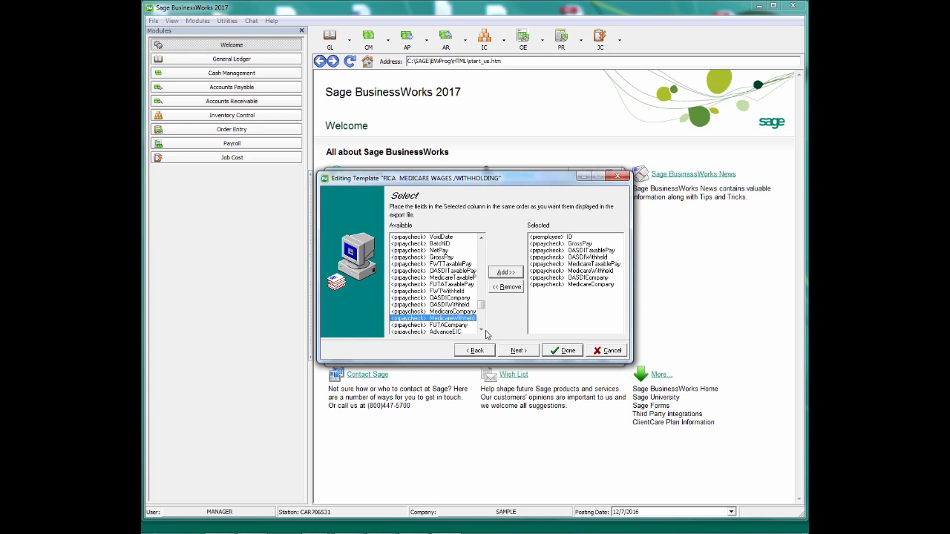
left_click(576, 285)
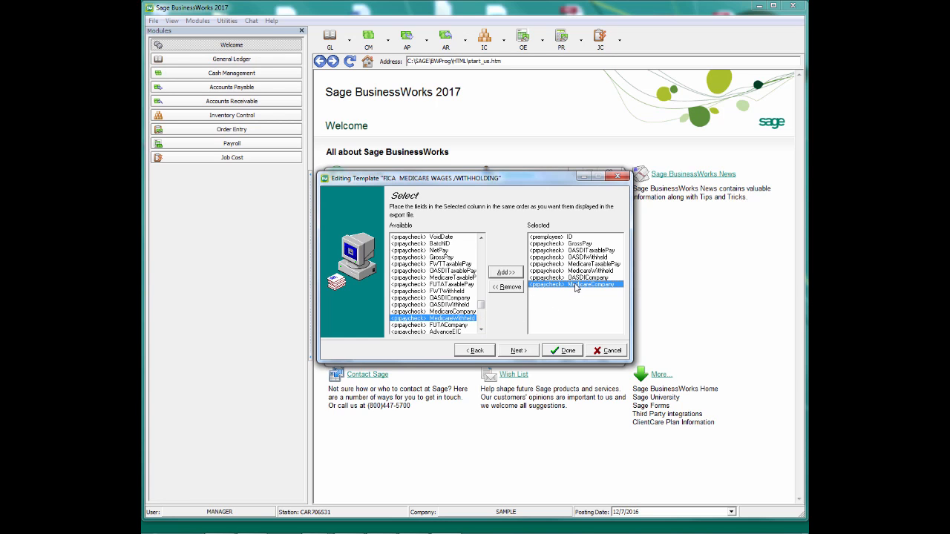
left_click(578, 278)
left_click(577, 285)
left_click(526, 352)
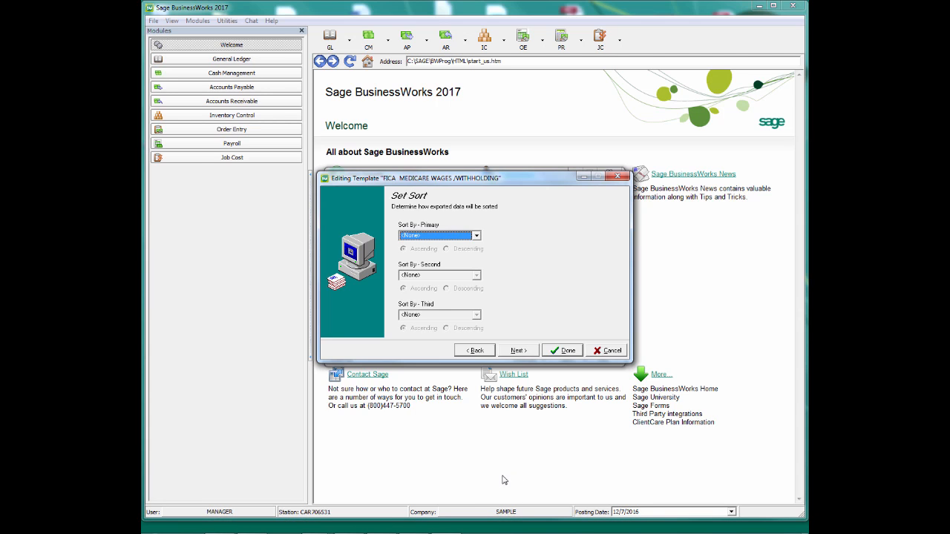
left_click(523, 352)
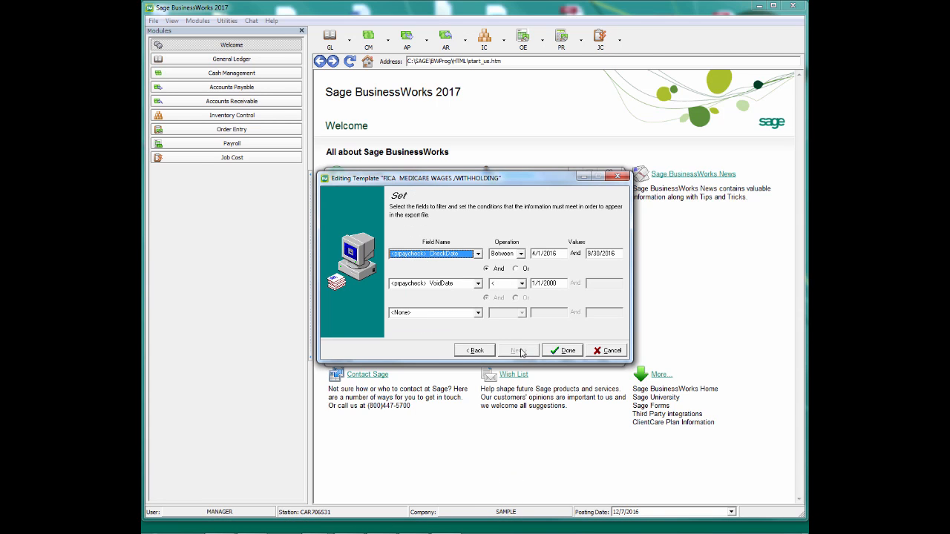
Set the CheckDate filter to between 4/1/2016 and 6/30/2016.
left_click(477, 253)
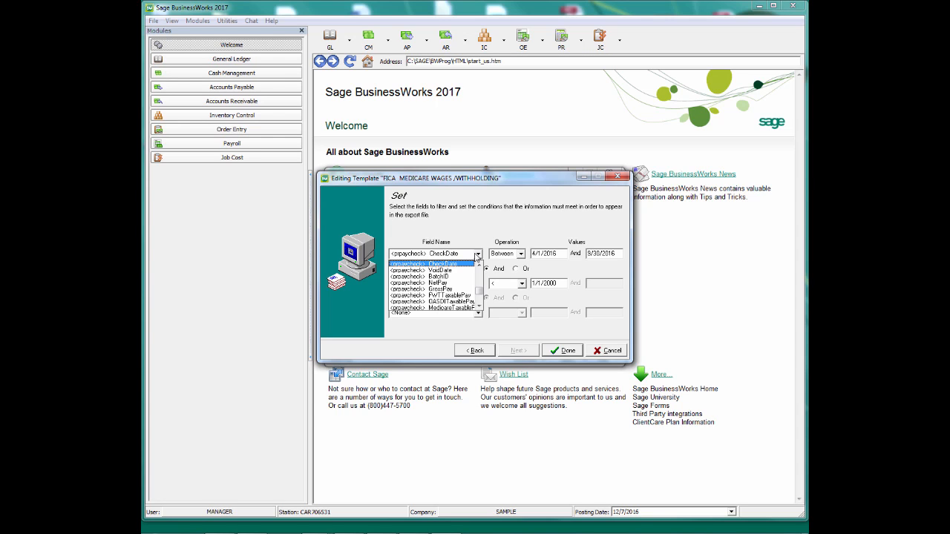
left_click(477, 255)
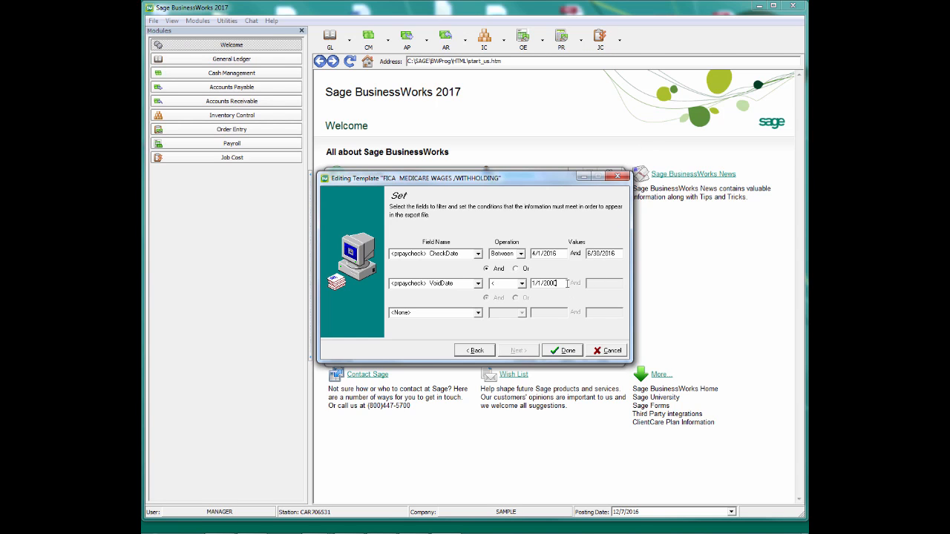
left_click_drag(561, 253, 531, 253)
left_click_drag(618, 253, 586, 253)
left_click(557, 256)
Set the second filter condition to VoidDate less than 1/1/2000 and finish editing the template.
left_click(477, 283)
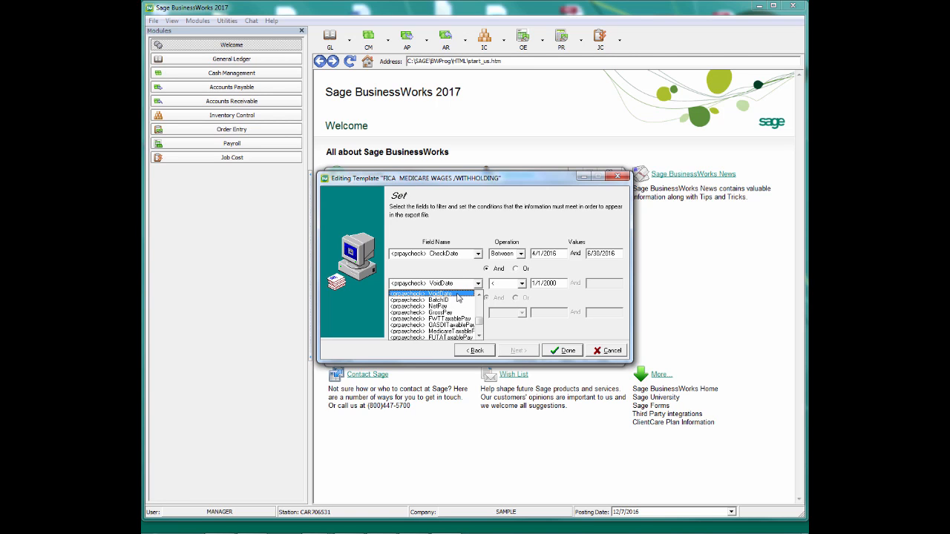
left_click(458, 297)
left_click(521, 283)
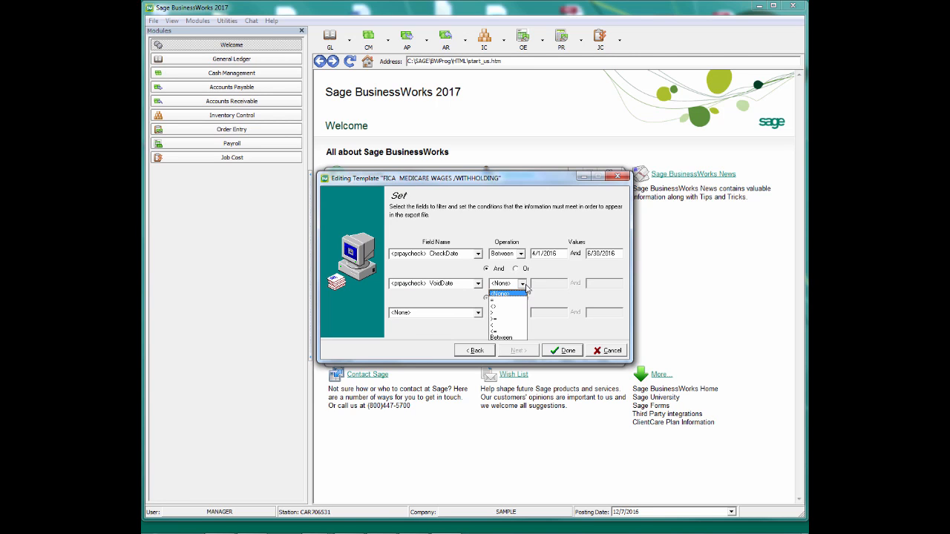
left_click(496, 326)
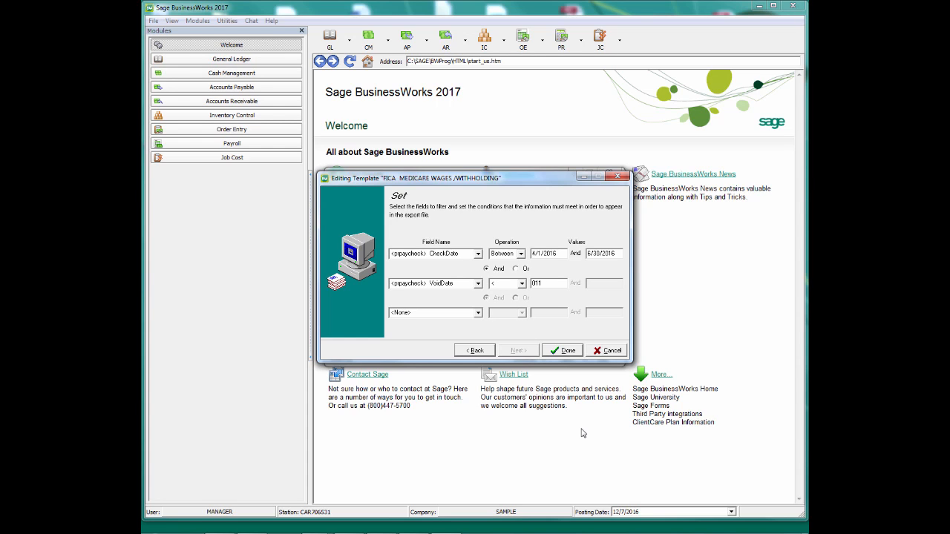
type("011/01/")
double_click(558, 283)
type("01/01")
left_click_drag(564, 283, 514, 280)
left_click(562, 283)
left_click(564, 354)
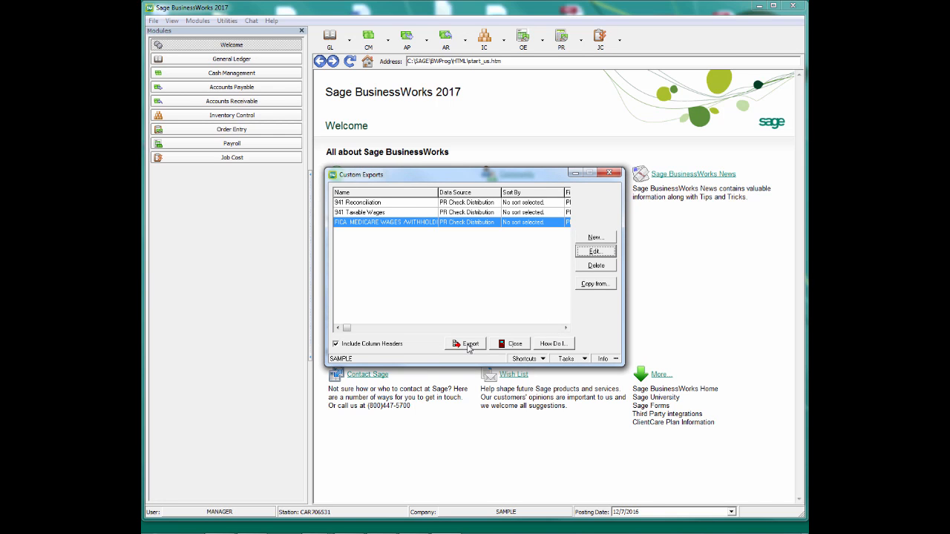
Export the FICA MEDICARE WAGES /WITHHOLDING template to Microsoft Excel for viewing on screen and copy the entire exported sheet.
left_click(468, 345)
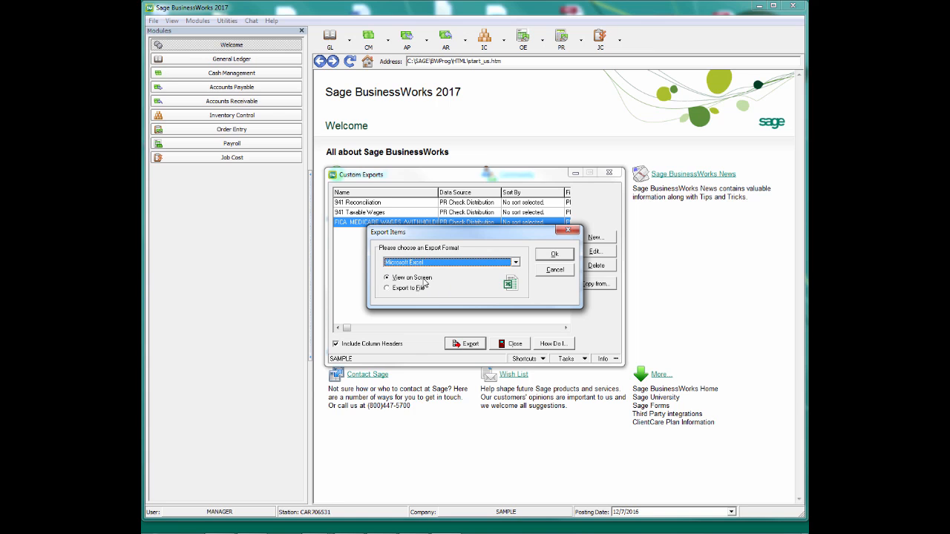
left_click(554, 255)
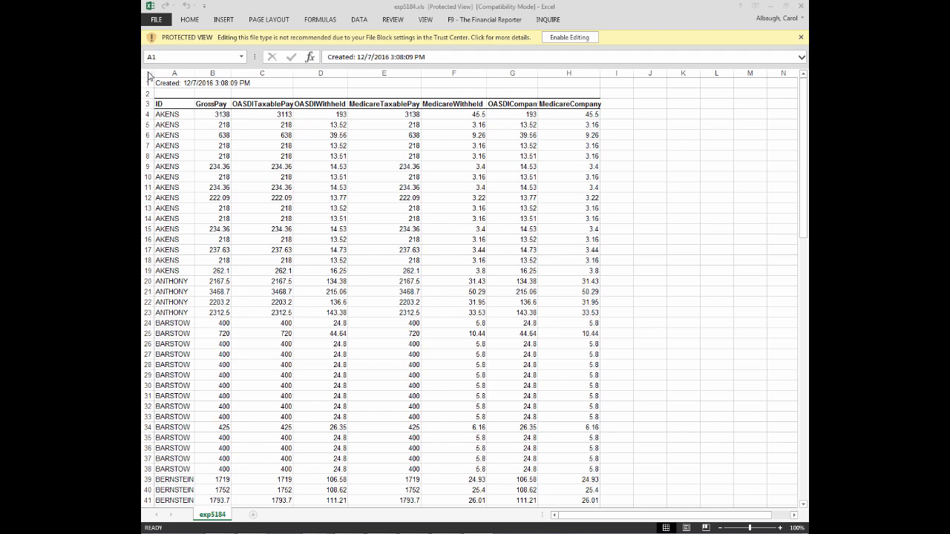
left_click(148, 73)
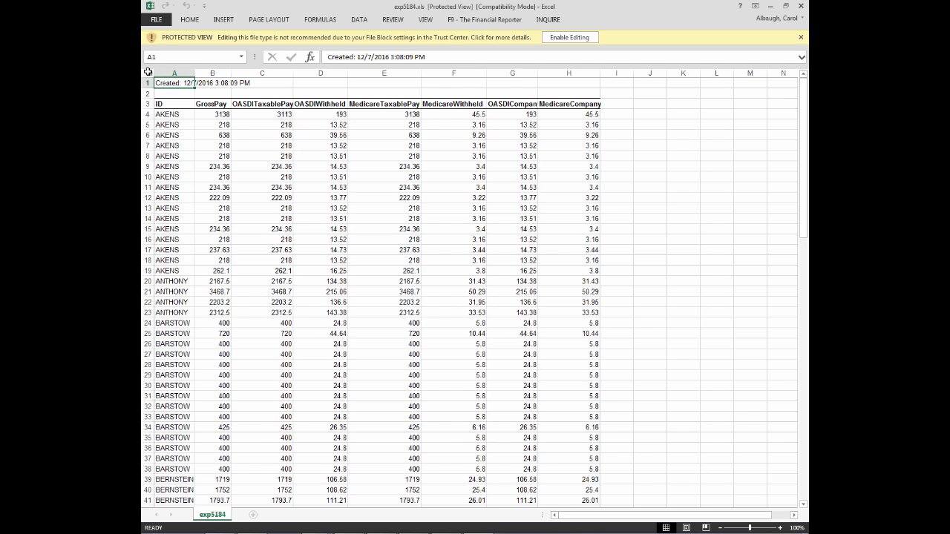
left_click(149, 72)
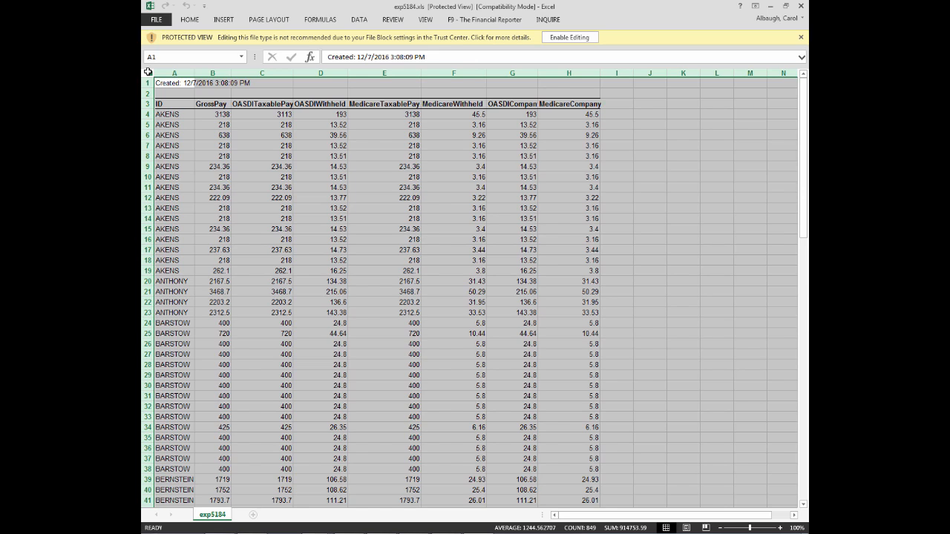
right_click(148, 72)
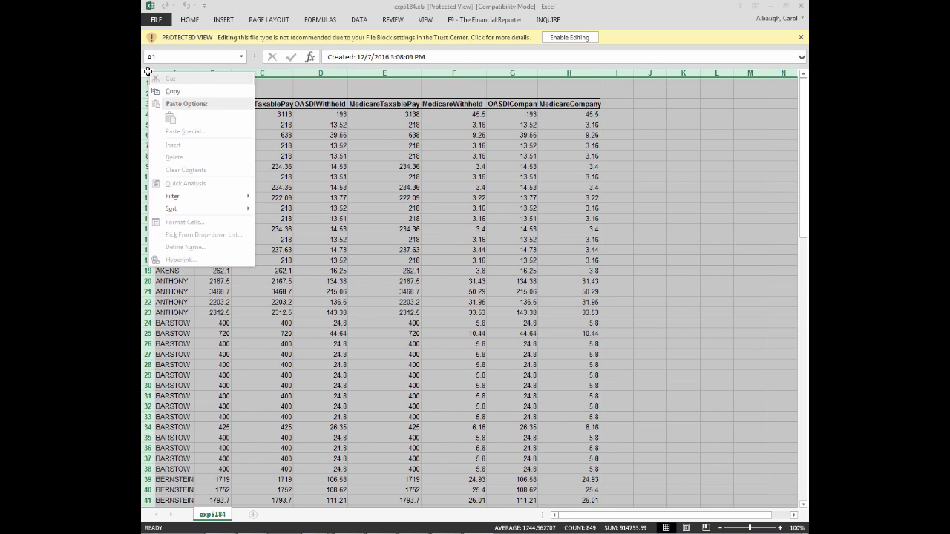
left_click(176, 92)
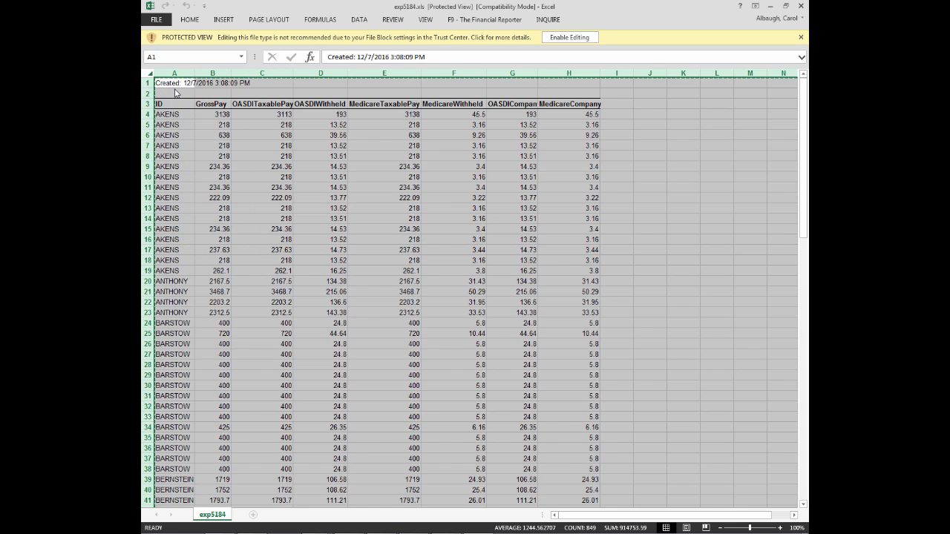
Create a blank workbook and paste the copied payroll data at cell A1.
left_click(157, 19)
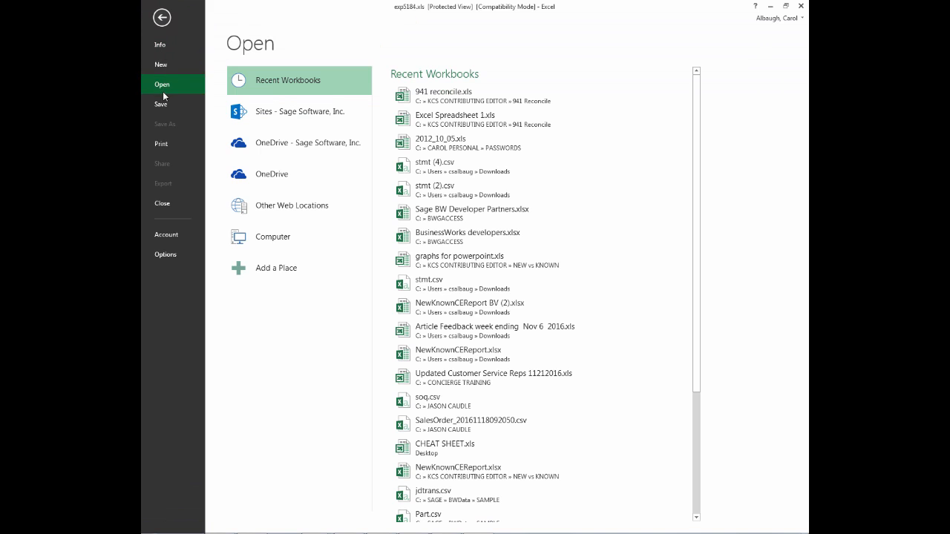
left_click(168, 66)
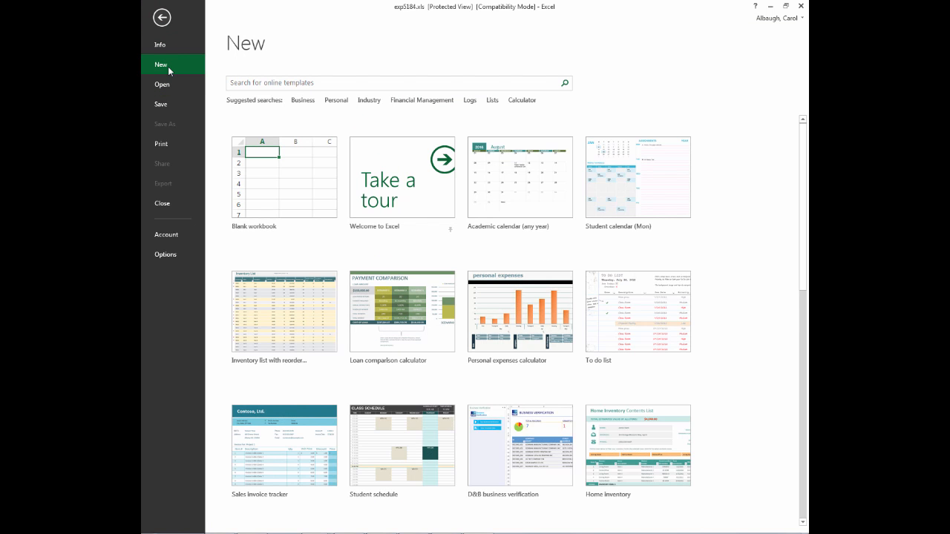
left_click(250, 186)
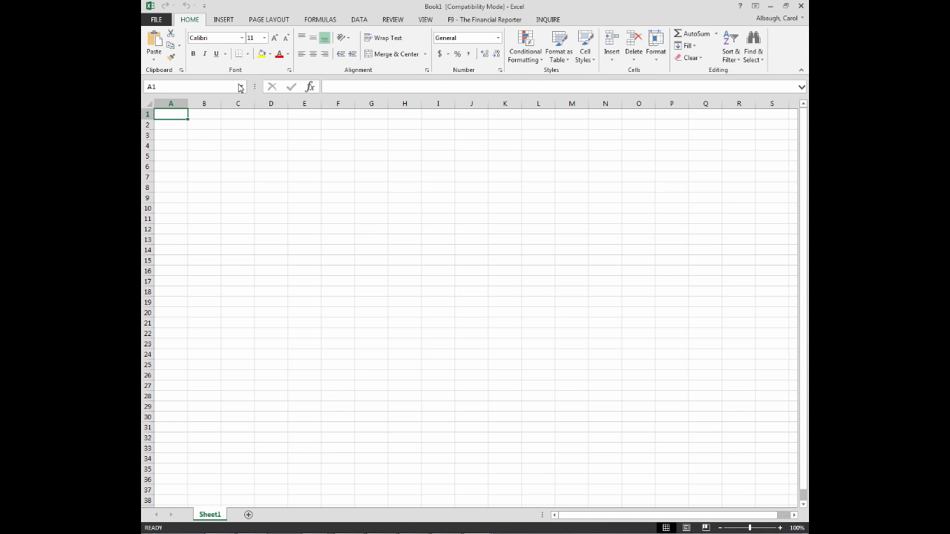
right_click(168, 115)
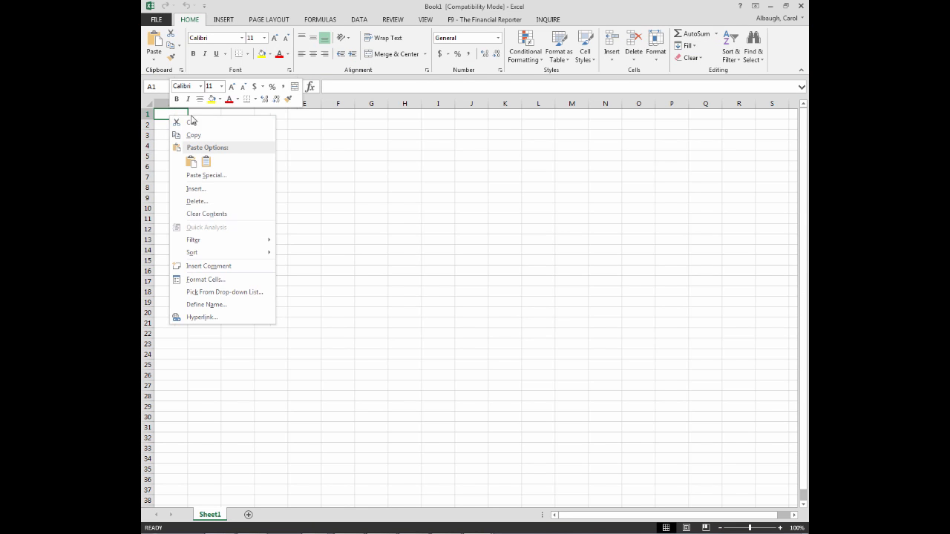
left_click(191, 162)
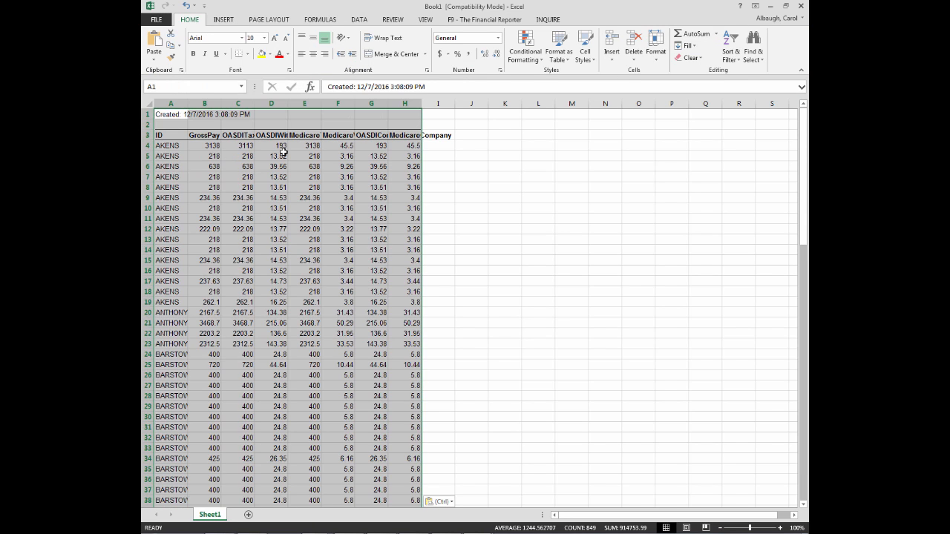
Widen the columns from GrossPay through MedicareCompany so their headings are easier to read.
left_click_drag(422, 108, 480, 106)
left_click_drag(388, 104, 431, 104)
left_click_drag(353, 102, 380, 102)
left_click_drag(323, 102, 278, 102)
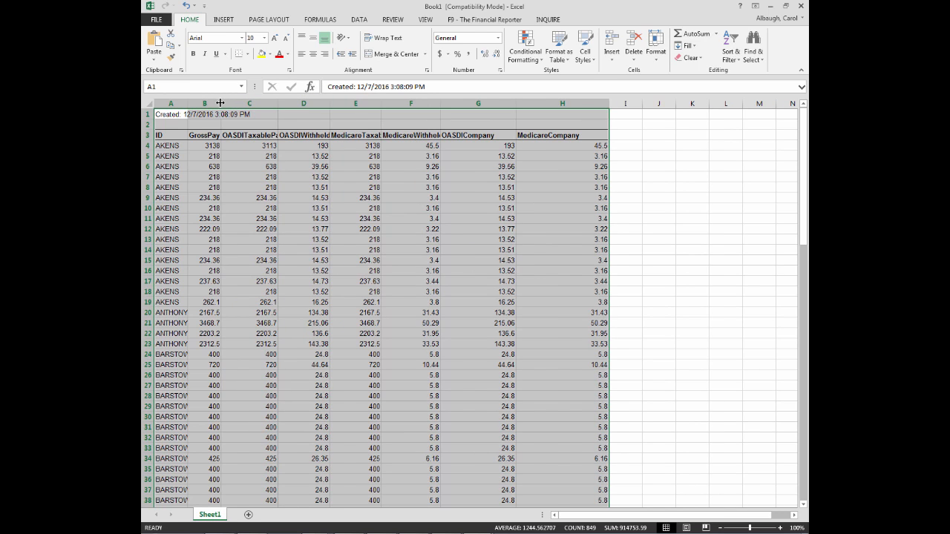
left_click_drag(220, 102, 263, 102)
left_click(695, 167)
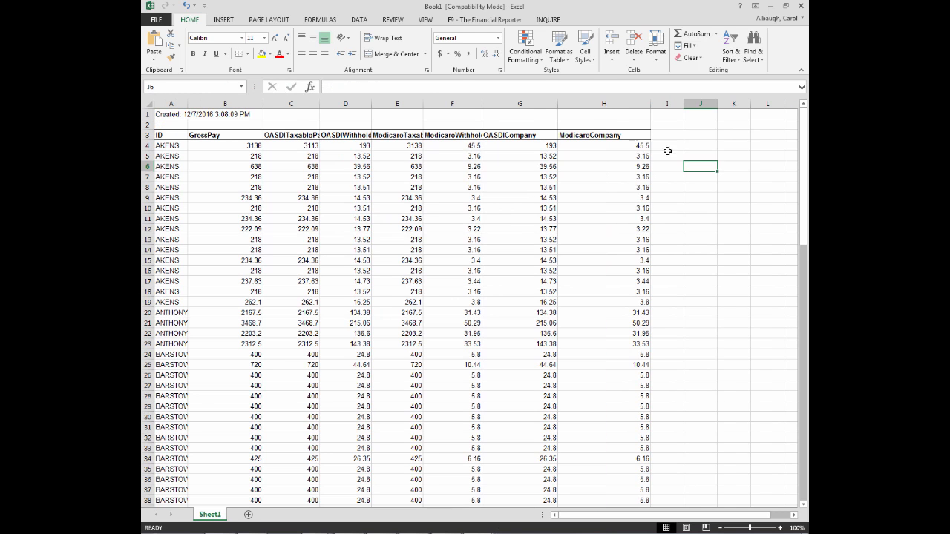
Examine the GrossPay values and the extent of the amount columns B through H.
left_click(236, 134)
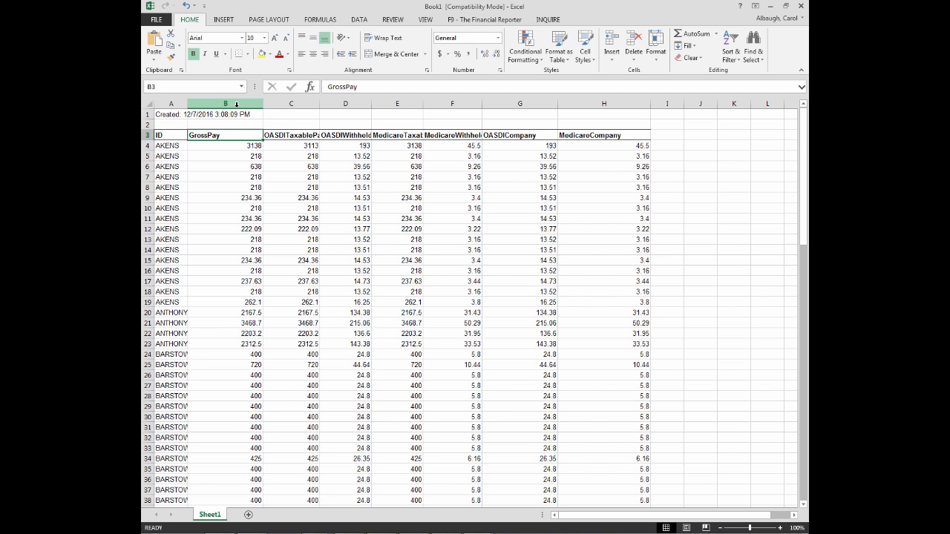
left_click(243, 197)
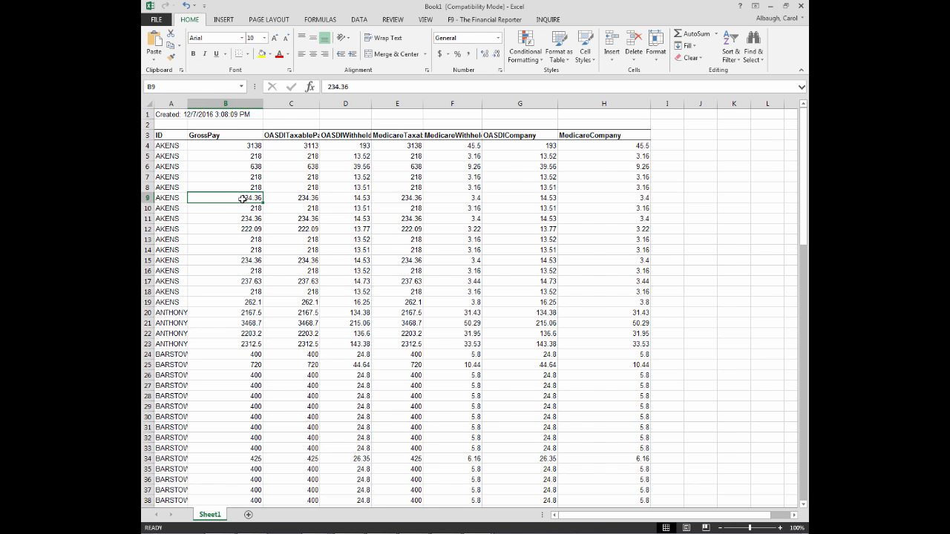
left_click(255, 185)
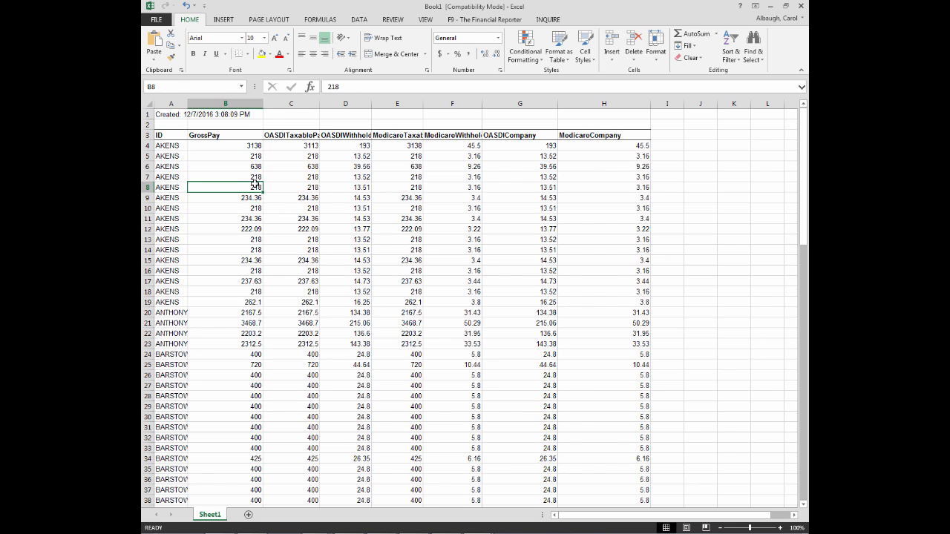
left_click(254, 157)
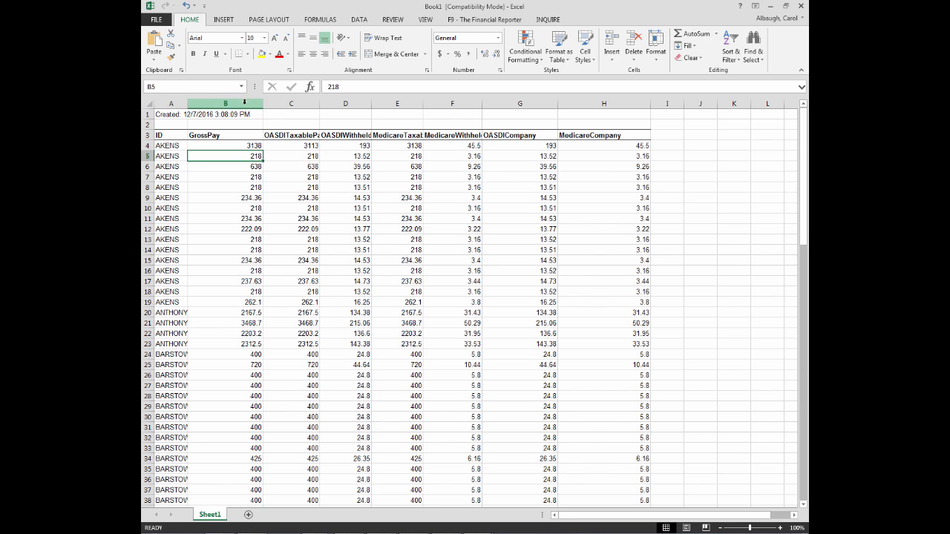
left_click_drag(241, 103, 601, 102)
left_click(667, 176)
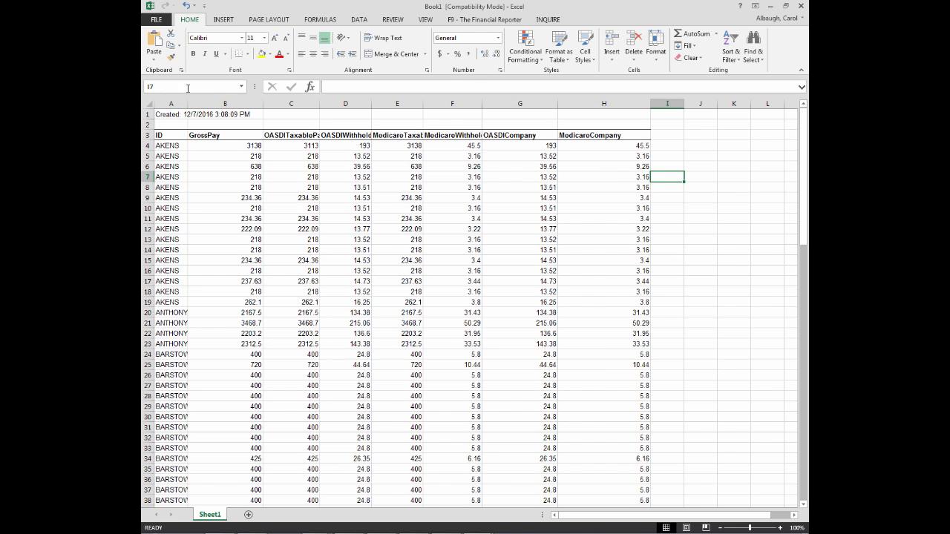
left_click(226, 103)
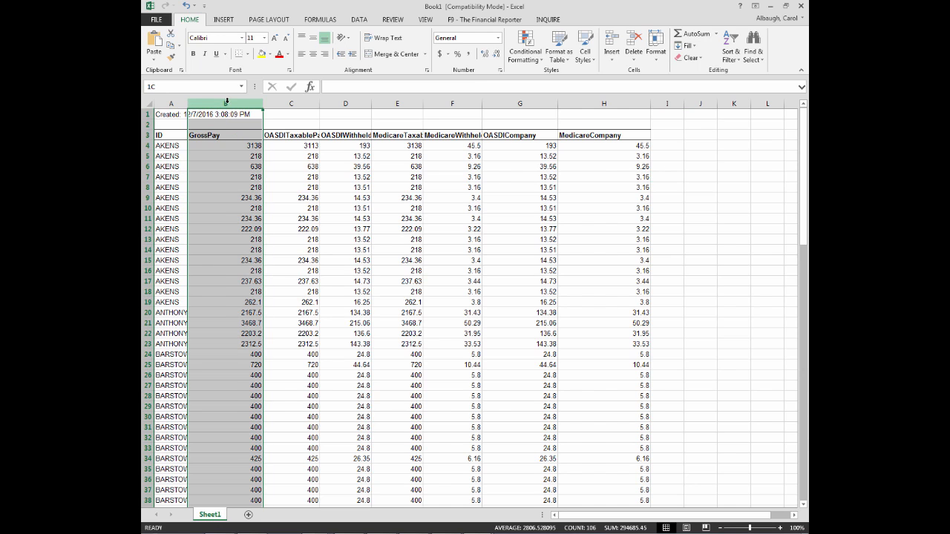
left_click_drag(237, 103, 568, 107)
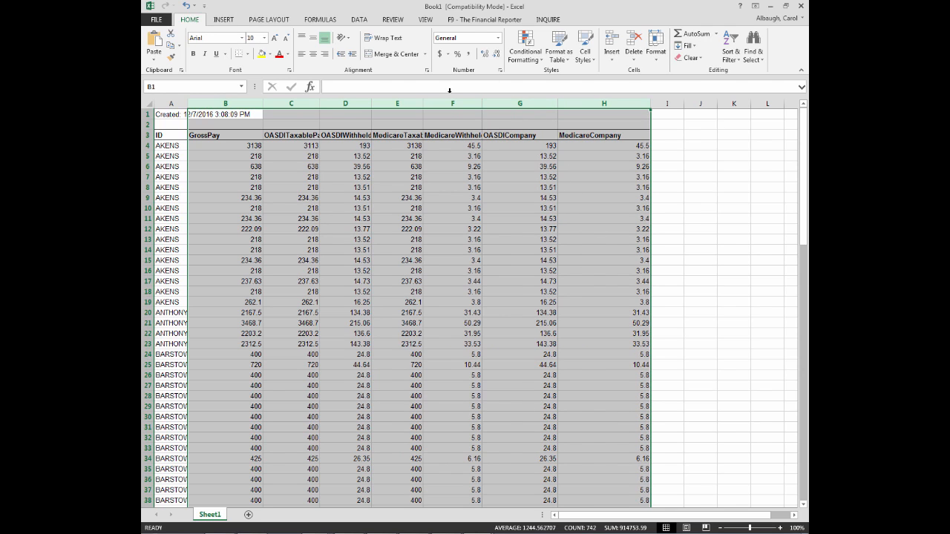
left_click(515, 238)
Format columns B through H as Number with 2 decimal places.
left_click(251, 100)
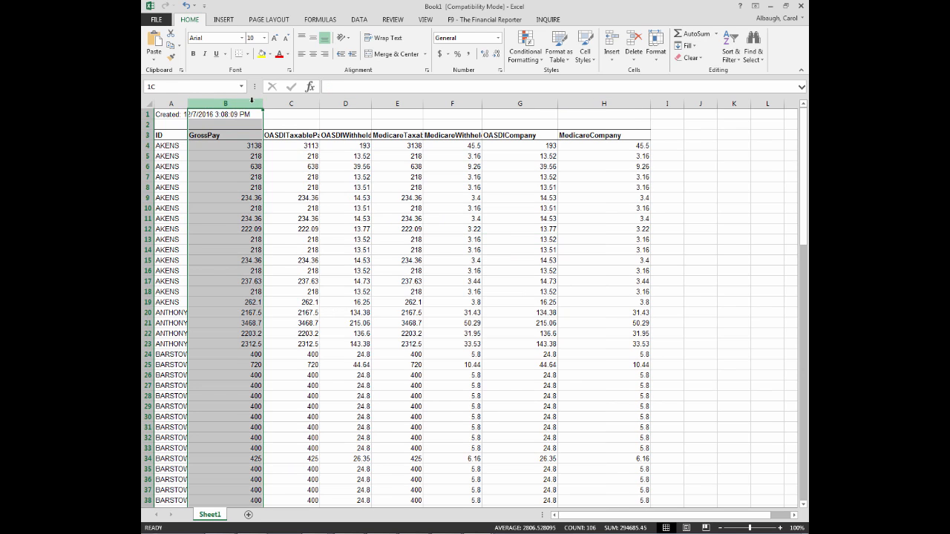
left_click_drag(251, 101, 573, 110)
right_click(576, 110)
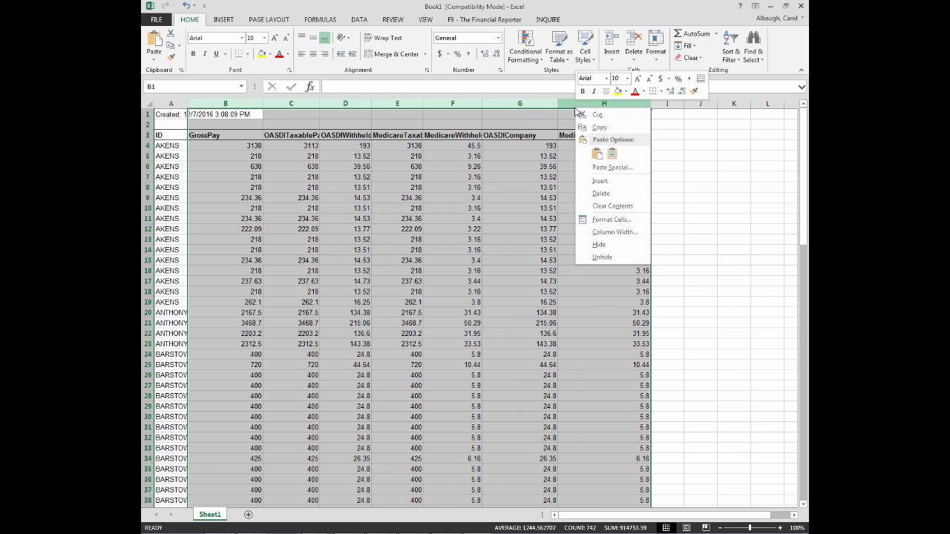
left_click(604, 221)
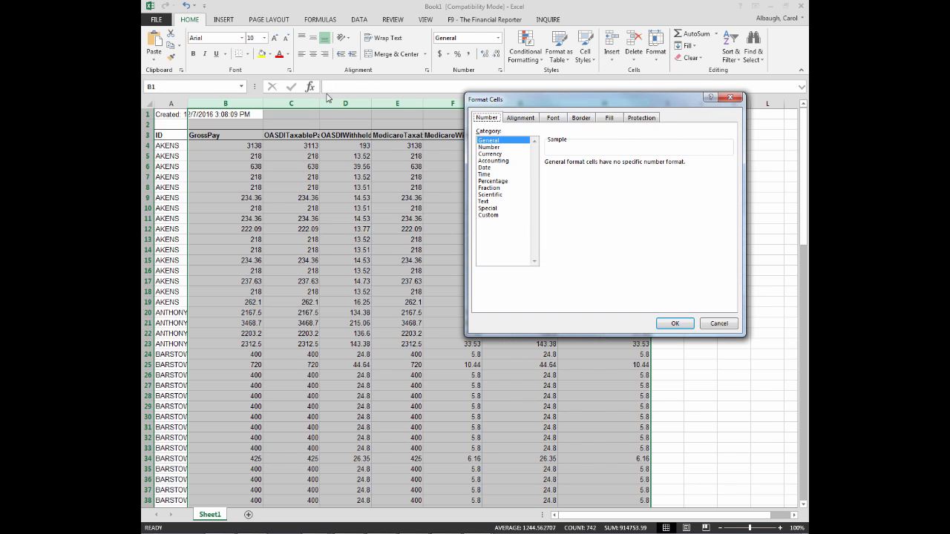
left_click(487, 147)
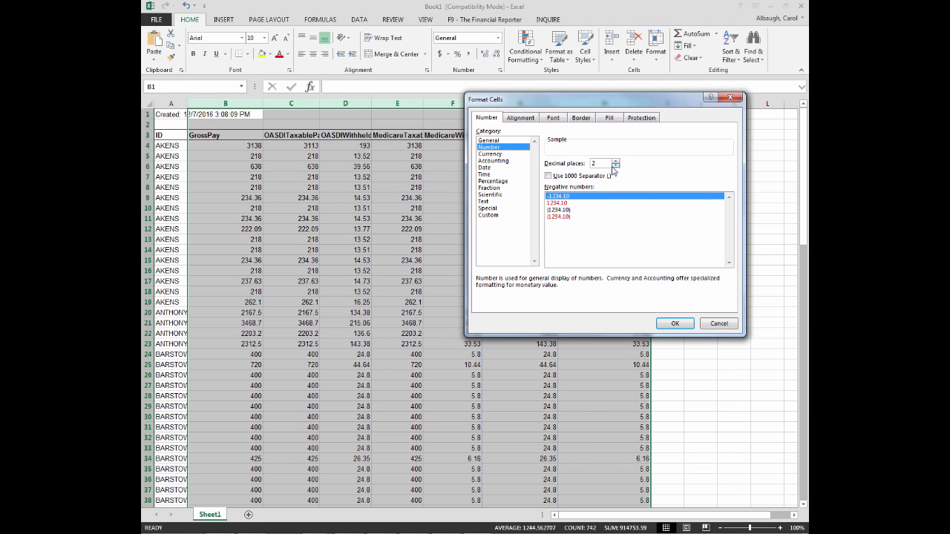
left_click(675, 324)
left_click(749, 197)
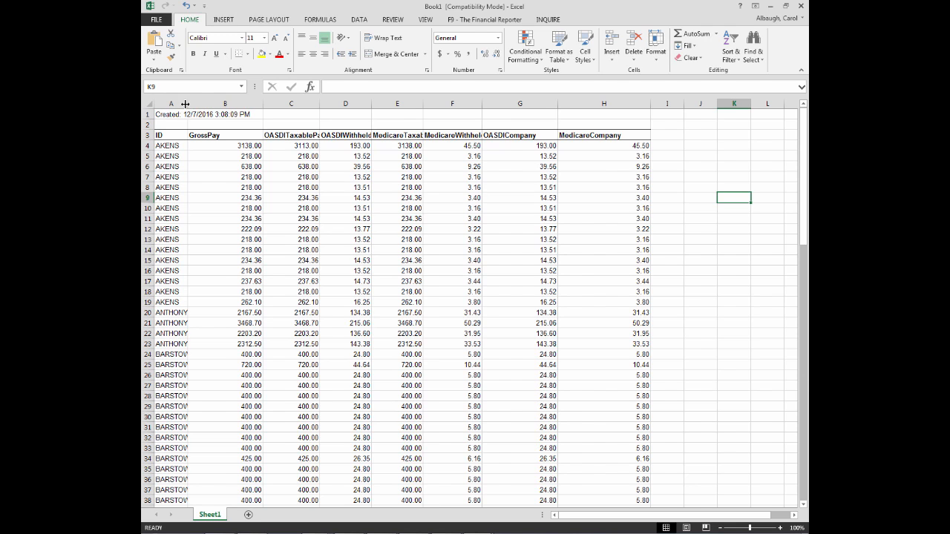
Widen the ID column and start the Subtotal command on the payroll data range A3:H108.
left_click_drag(185, 104, 202, 104)
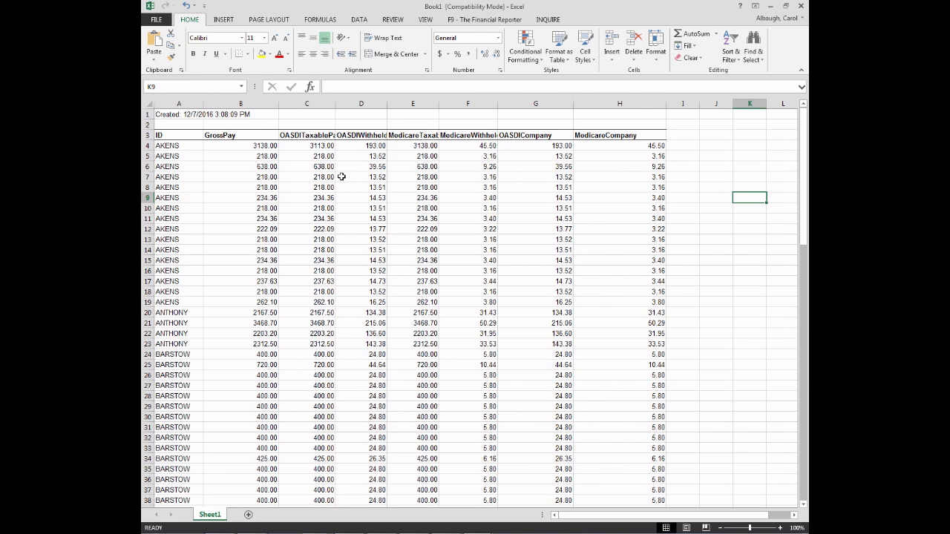
left_click(178, 135)
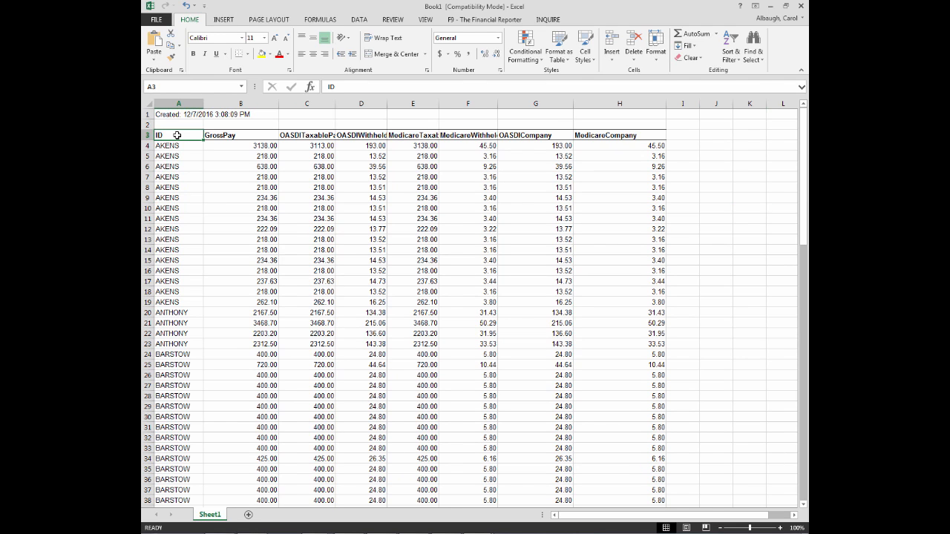
left_click_drag(178, 135, 662, 142)
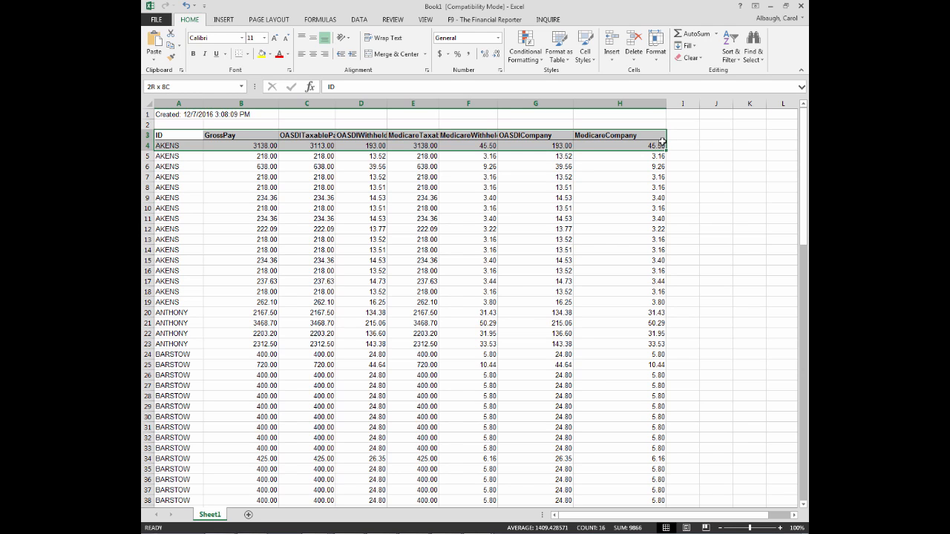
left_click_drag(661, 142, 650, 469)
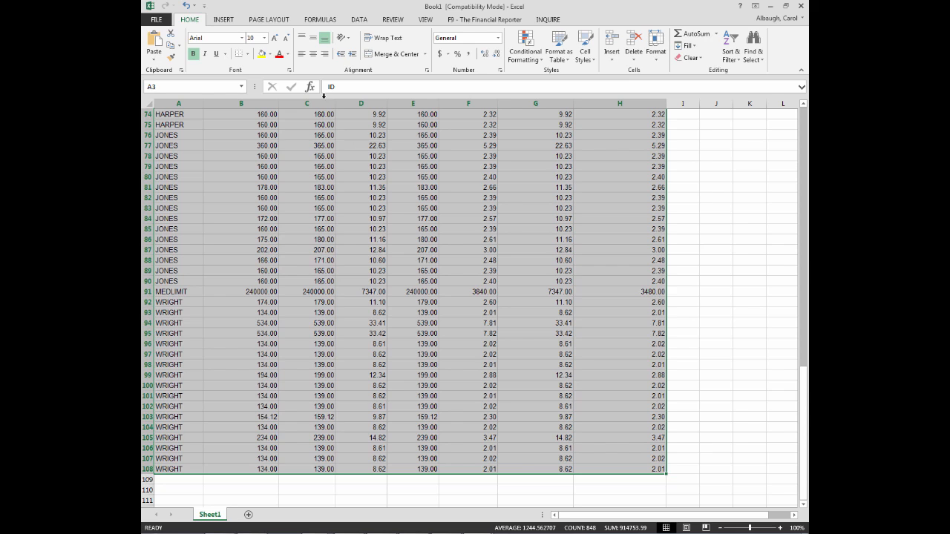
left_click(360, 20)
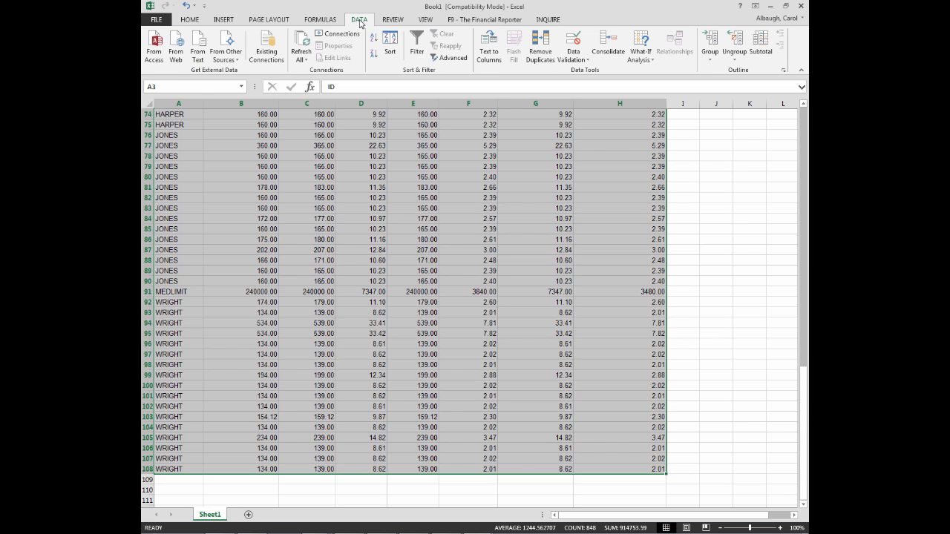
left_click(762, 45)
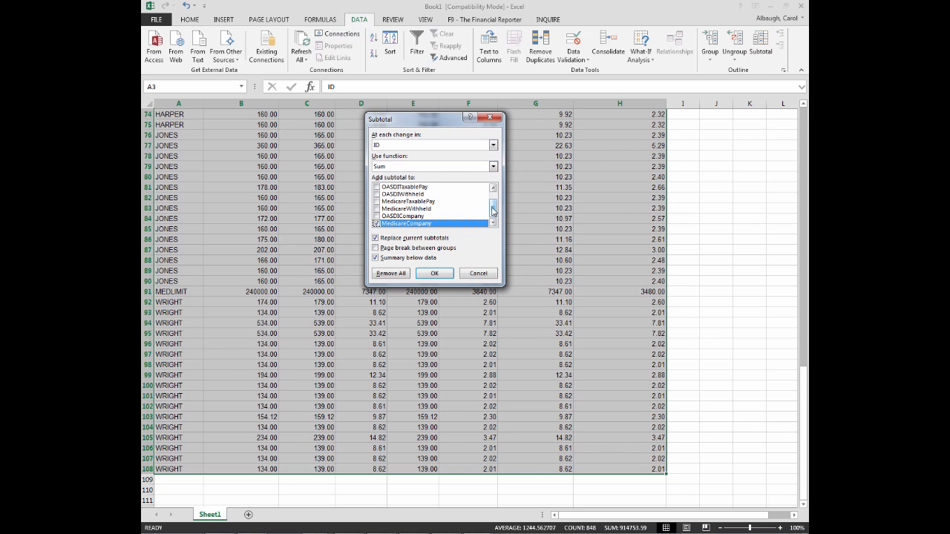
Add Sum subtotals at each change in ID for all amount columns from GrossPay through MedicareCompany.
scroll(493, 204, "up", 2)
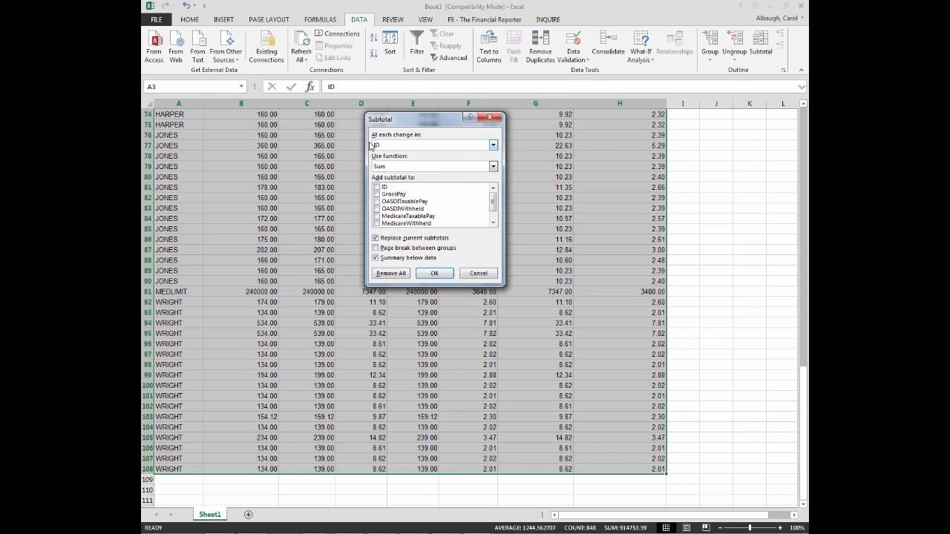
left_click(377, 195)
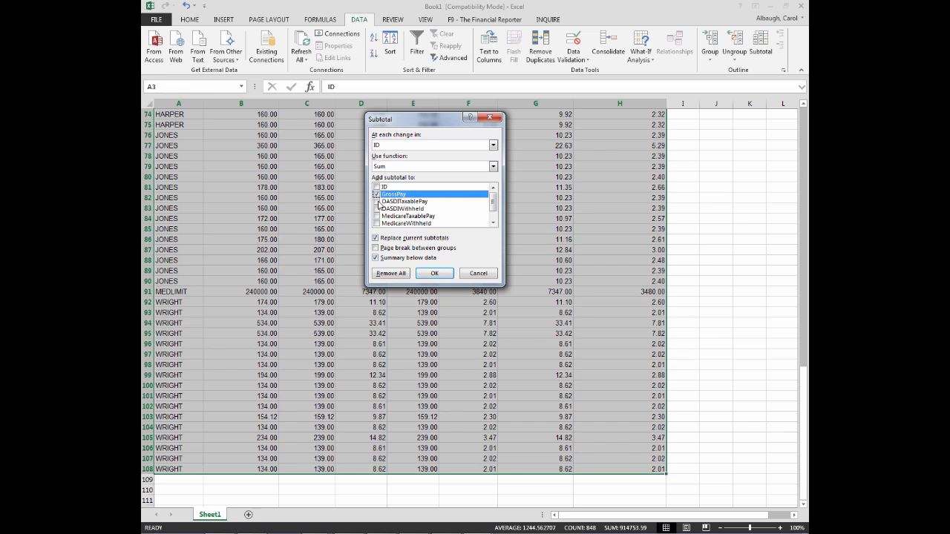
left_click(376, 202)
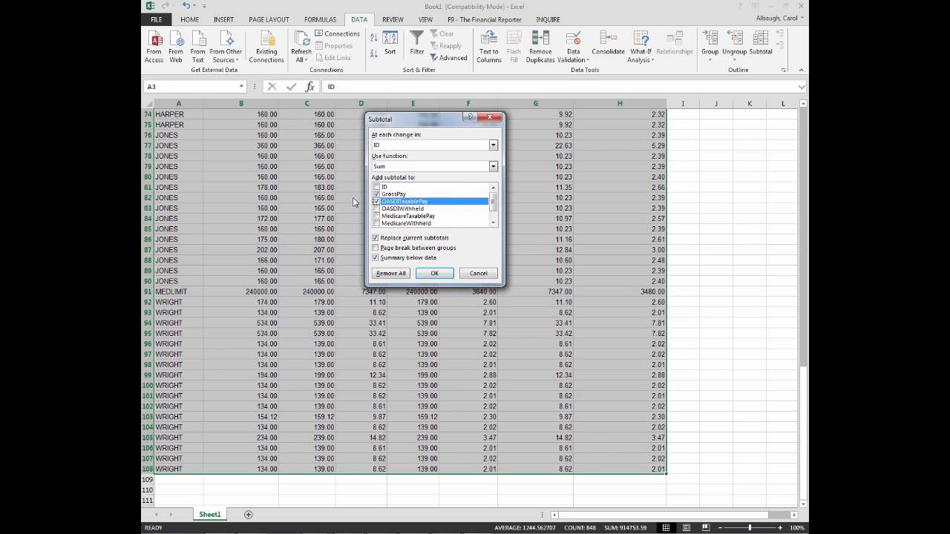
left_click(376, 208)
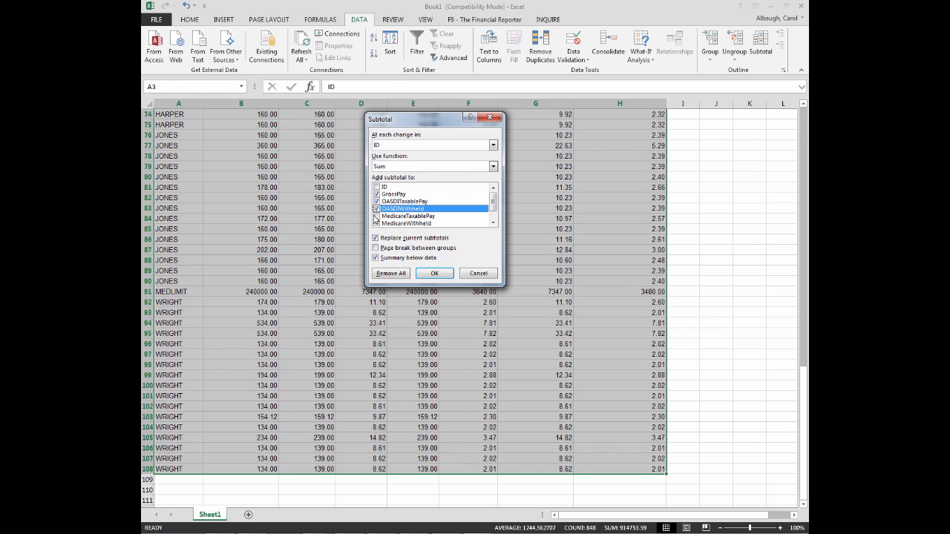
left_click(376, 216)
left_click(376, 224)
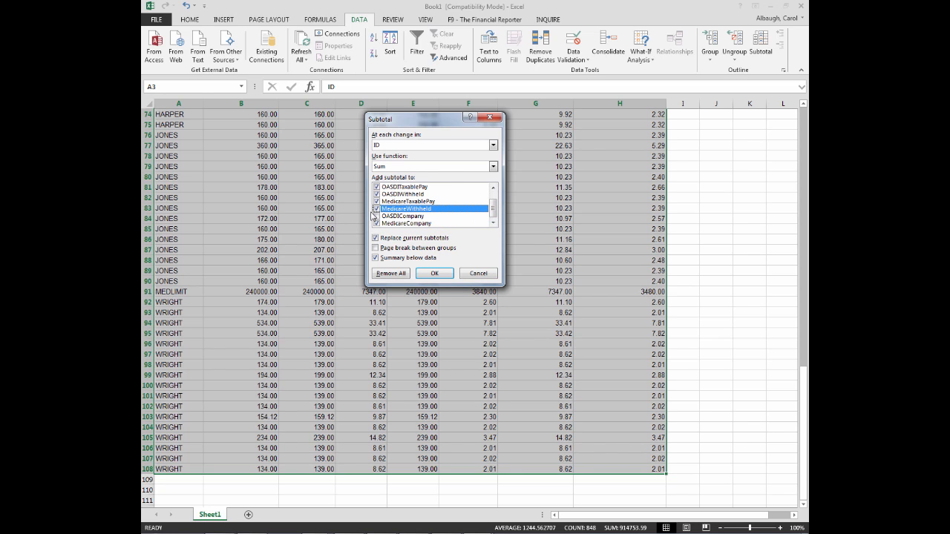
left_click(376, 216)
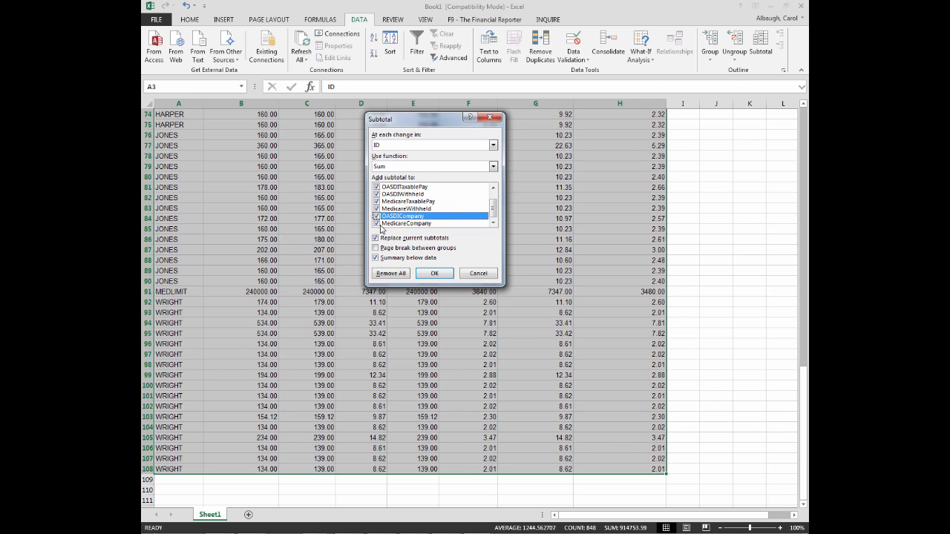
left_click(435, 275)
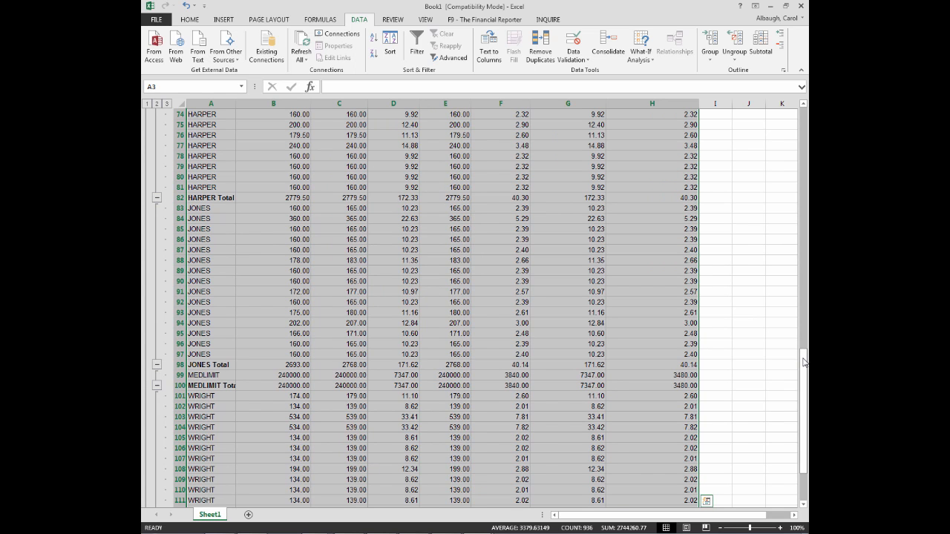
Collapse the outline to level 2 so only the employee totals and grand total show.
left_click_drag(802, 353, 803, 111)
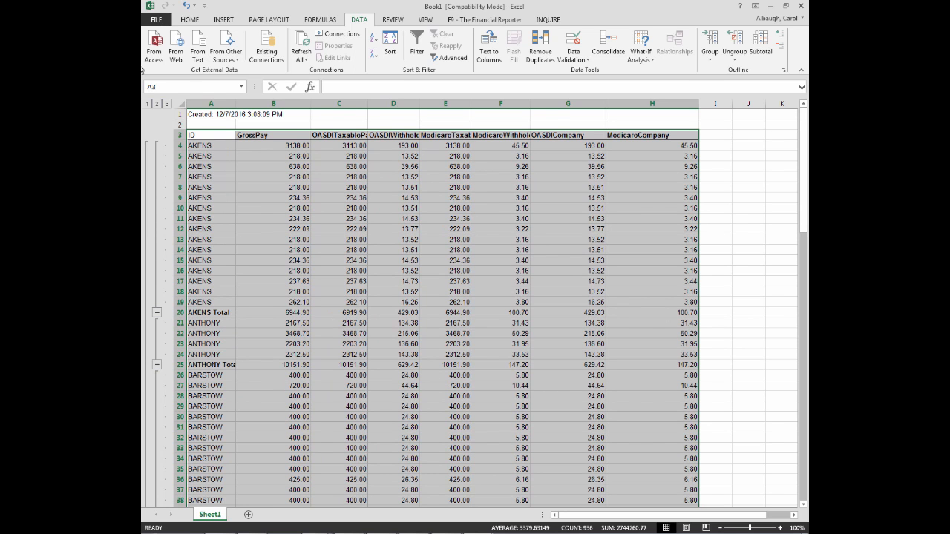
left_click(730, 144)
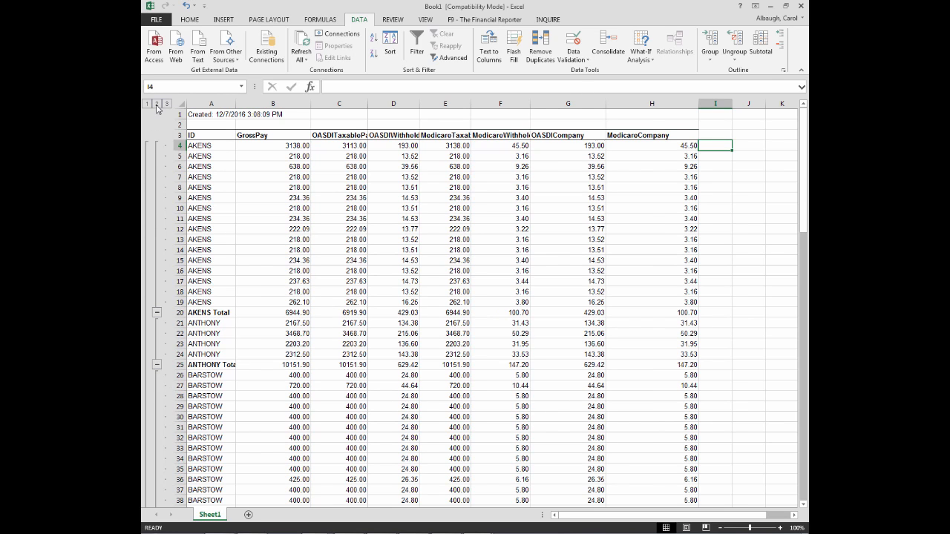
left_click(157, 104)
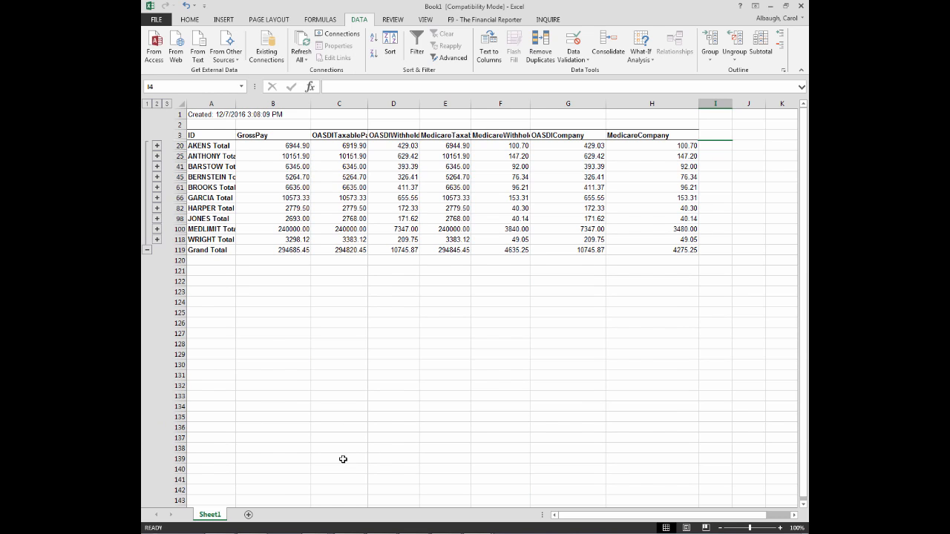
Widen columns A, C, D, E and F to give the total labels and column headings more room.
left_click_drag(235, 105, 252, 106)
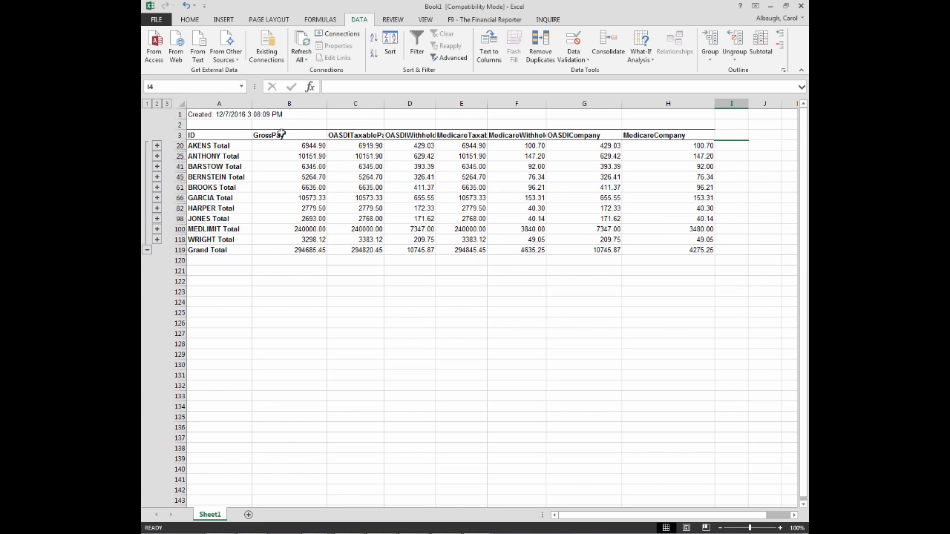
left_click_drag(385, 103, 391, 103)
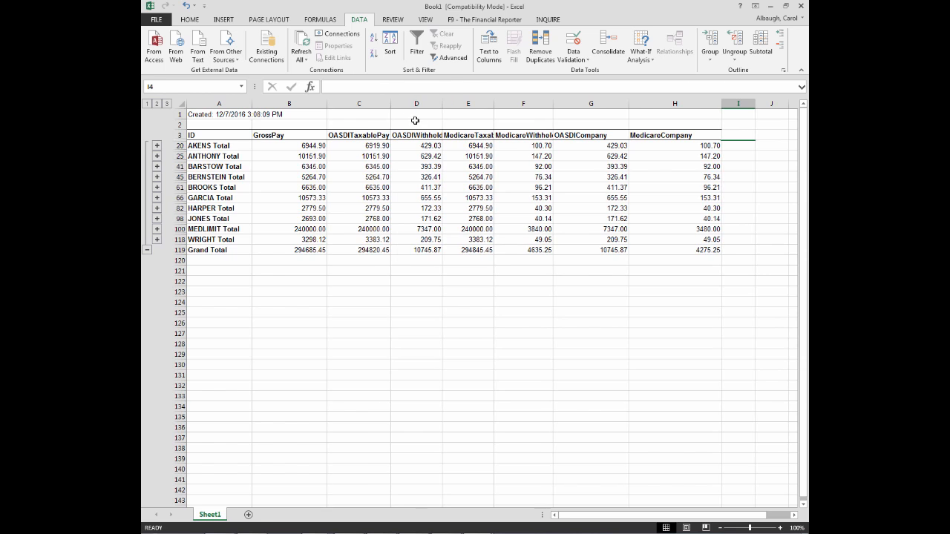
left_click(447, 105)
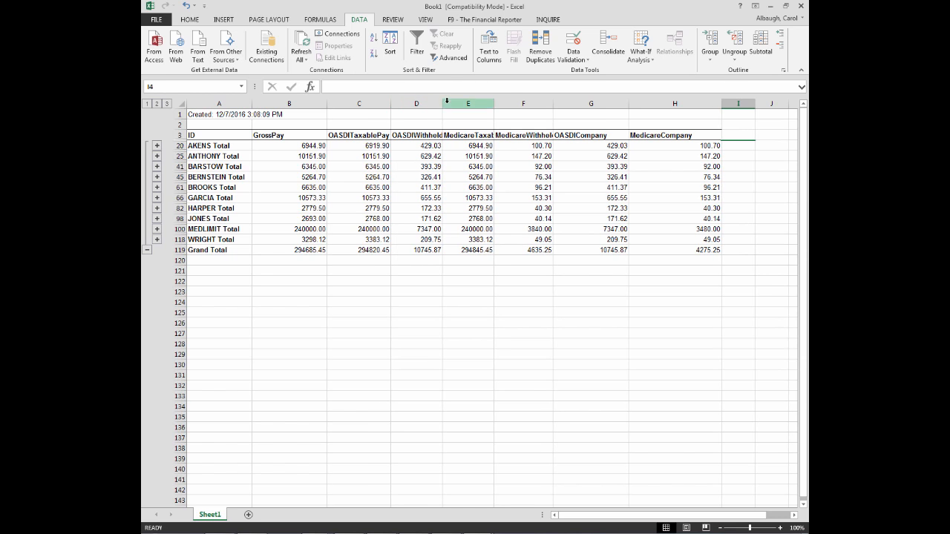
left_click_drag(442, 103, 513, 103)
left_click_drag(572, 103, 581, 103)
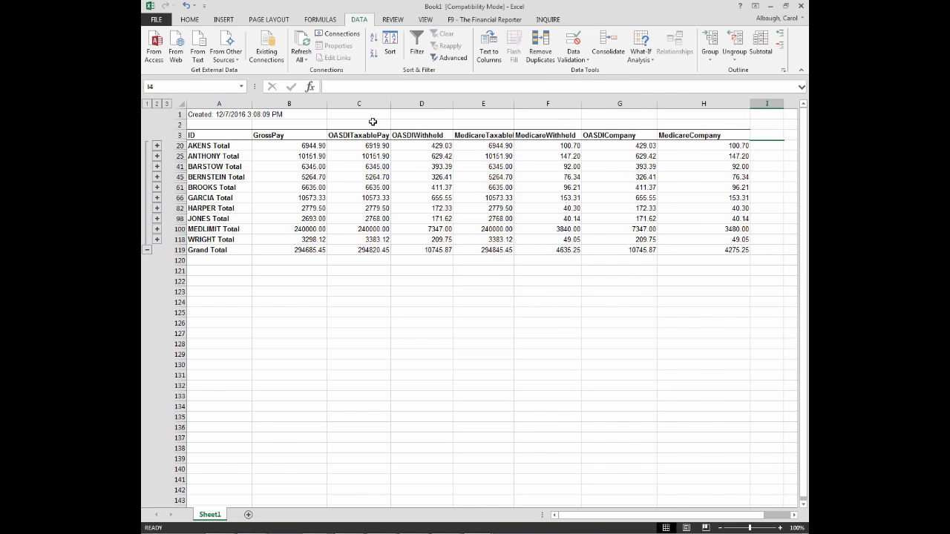
Insert a blank column before OASDIWithheld and enter the heading OASDI CALC 6.2% in D3.
left_click(421, 104)
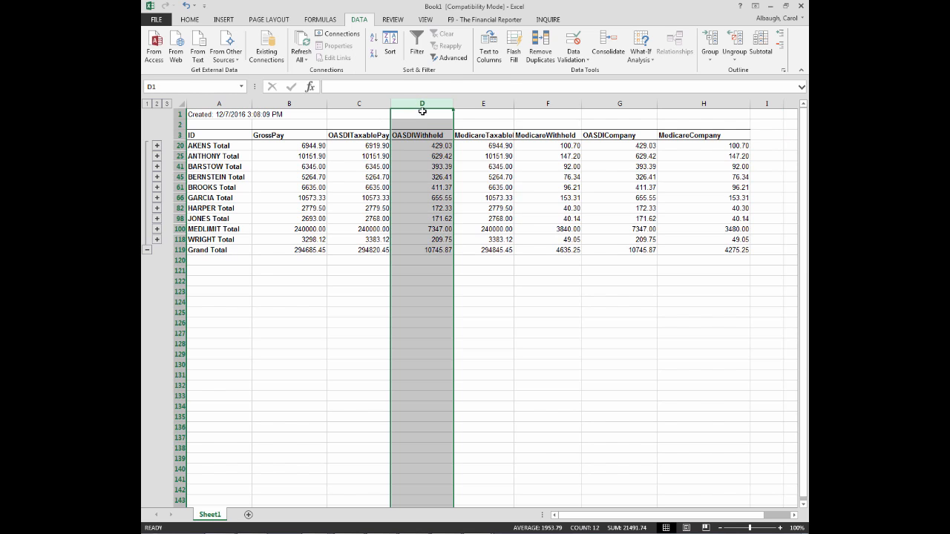
right_click(422, 105)
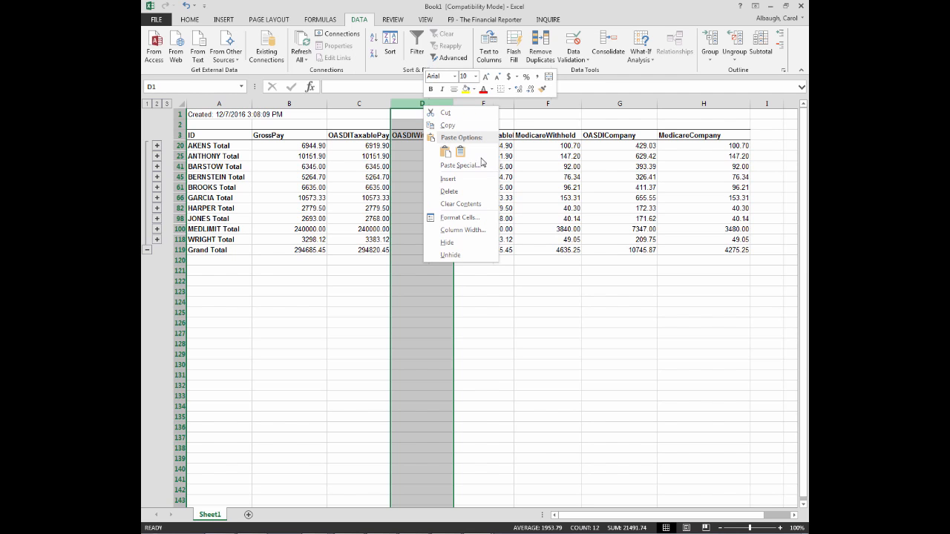
left_click(454, 179)
left_click(435, 133)
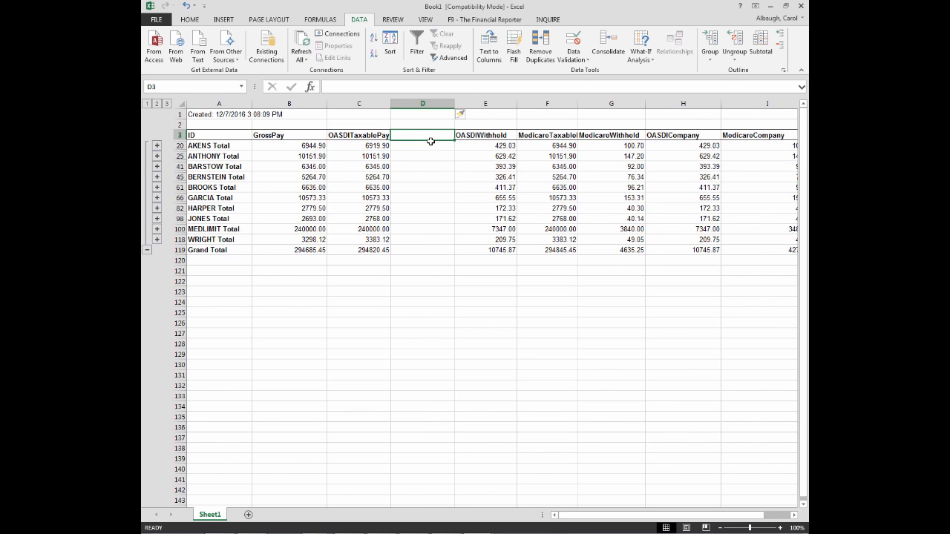
type("OASDI CALC 6.2%")
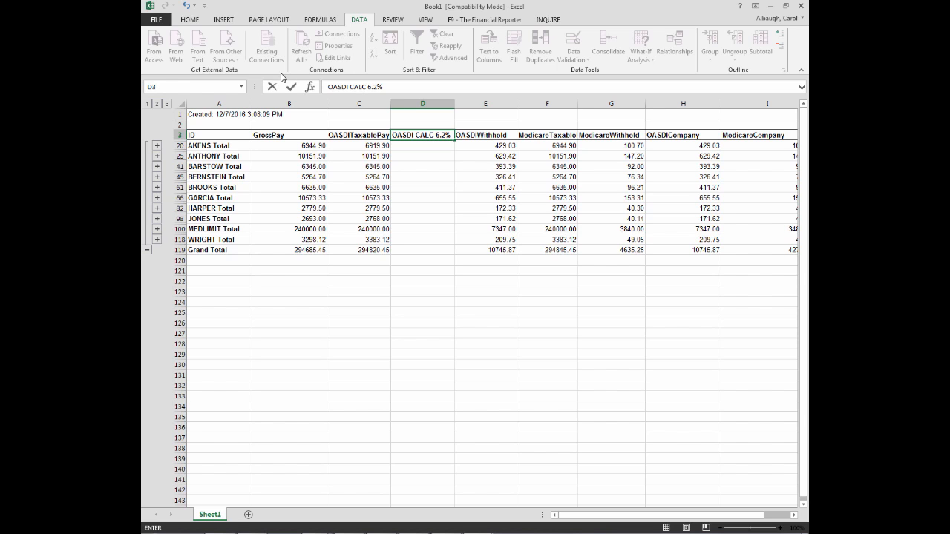
Change the font color of the OASDI CALC 6.2% heading to red.
left_click(191, 20)
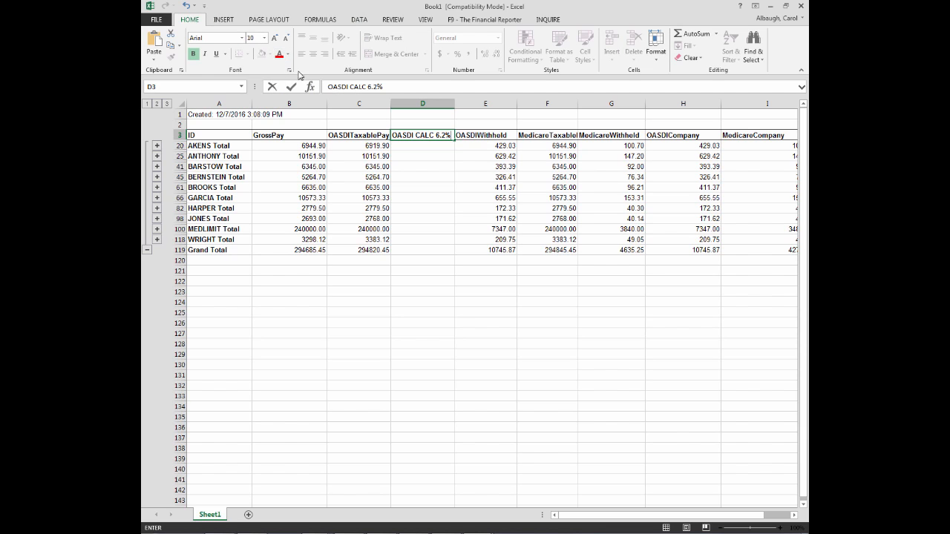
double_click(432, 139)
left_click_drag(449, 135, 392, 136)
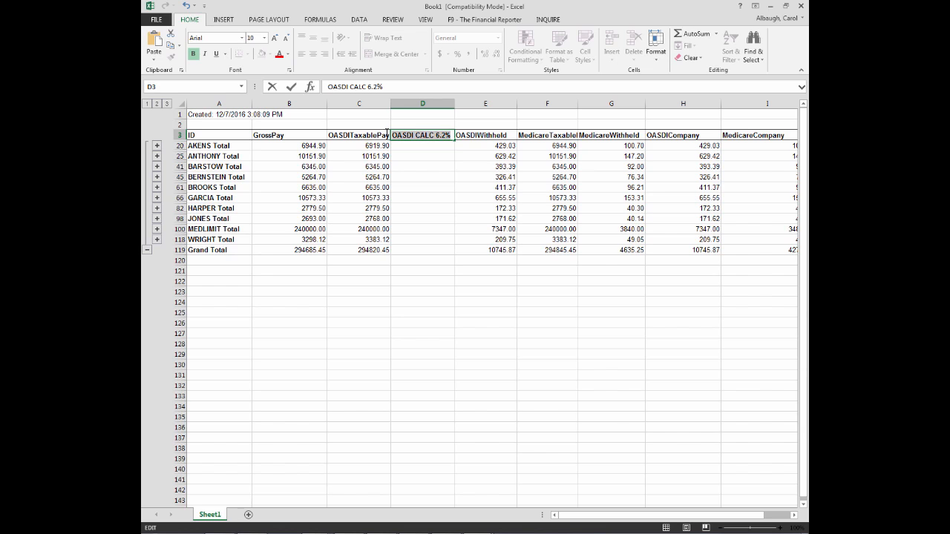
left_click(276, 54)
left_click(419, 177)
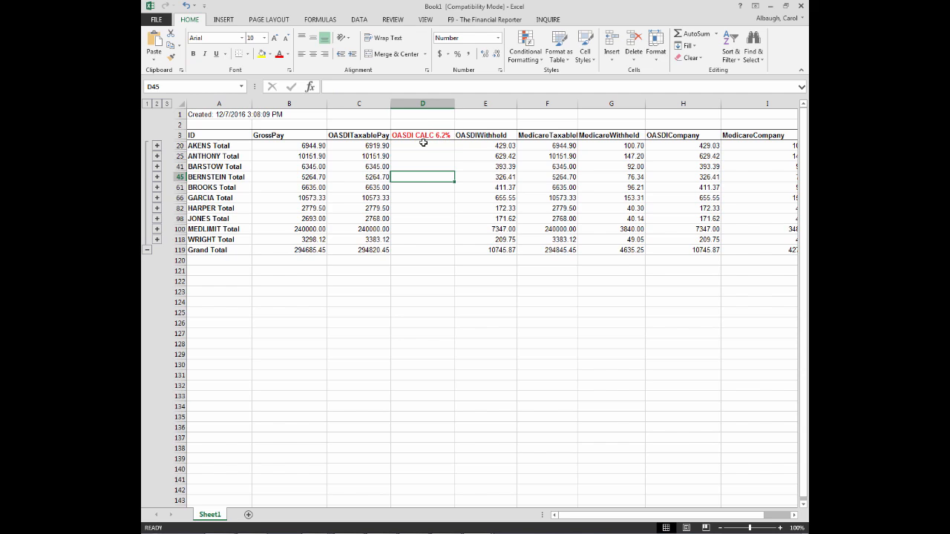
left_click(423, 146)
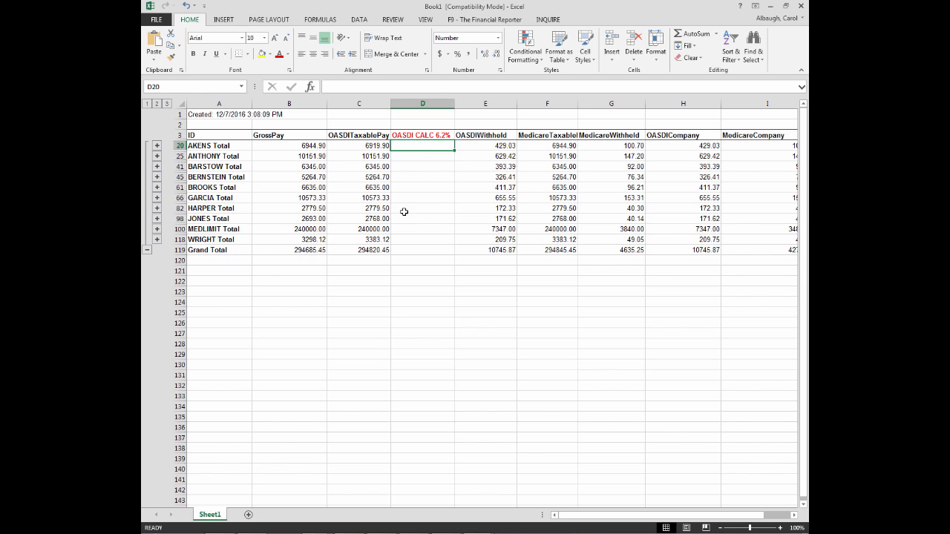
left_click(403, 260)
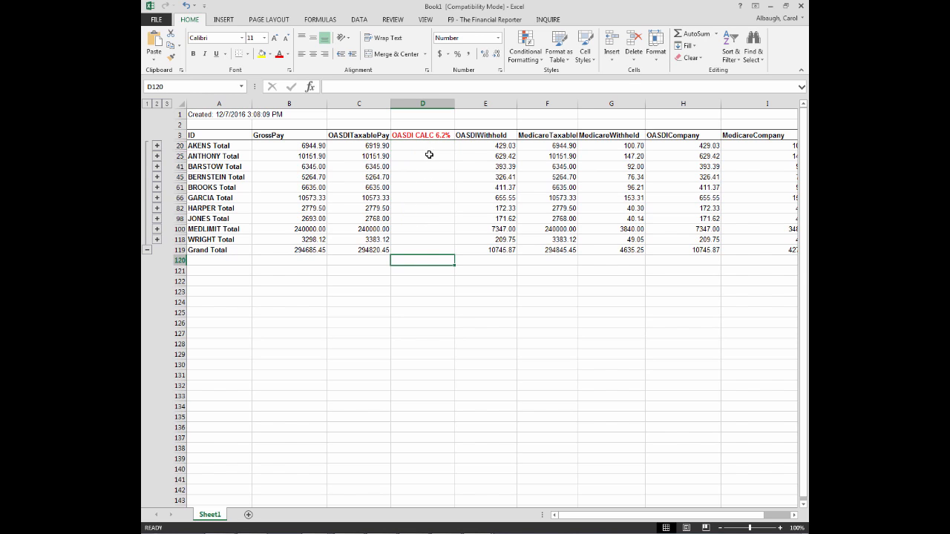
left_click(364, 144)
left_click(410, 146)
left_click(380, 146)
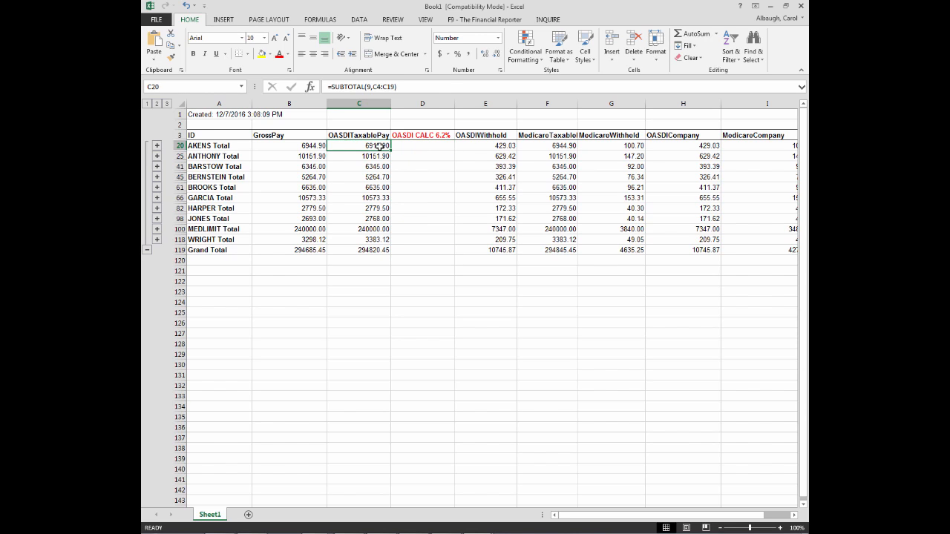
Enter the formula =C20*0.062 in D20 and fill it down through the last employee total in row 118.
left_click(412, 147)
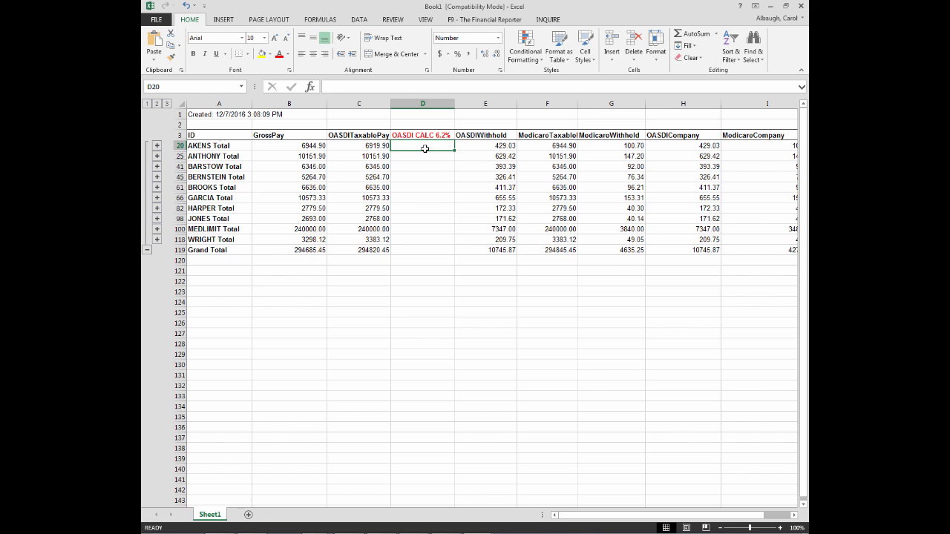
type("=")
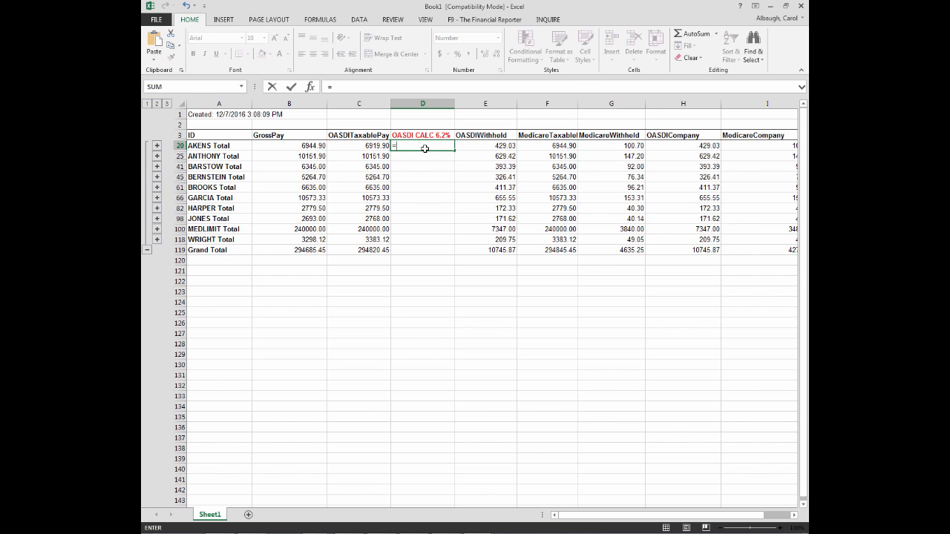
left_click(366, 146)
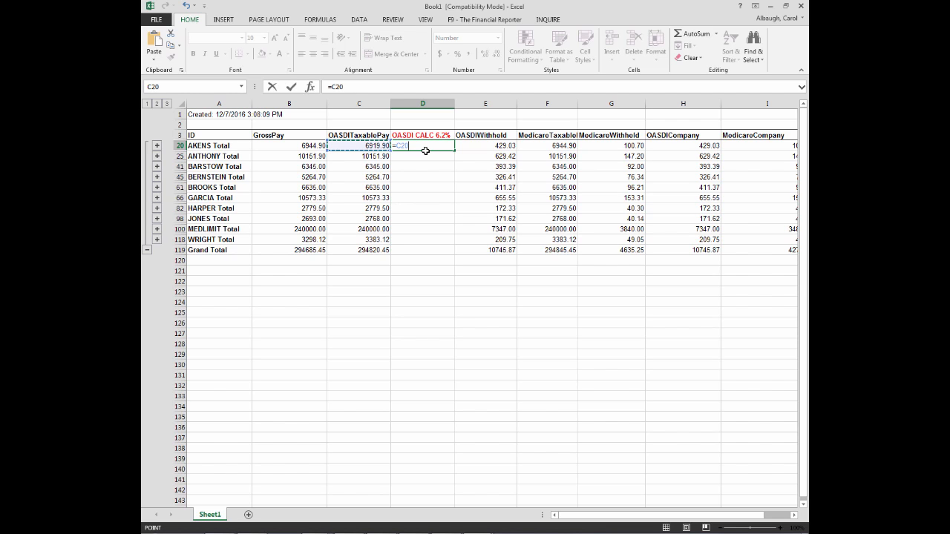
type("*")
key("Return")
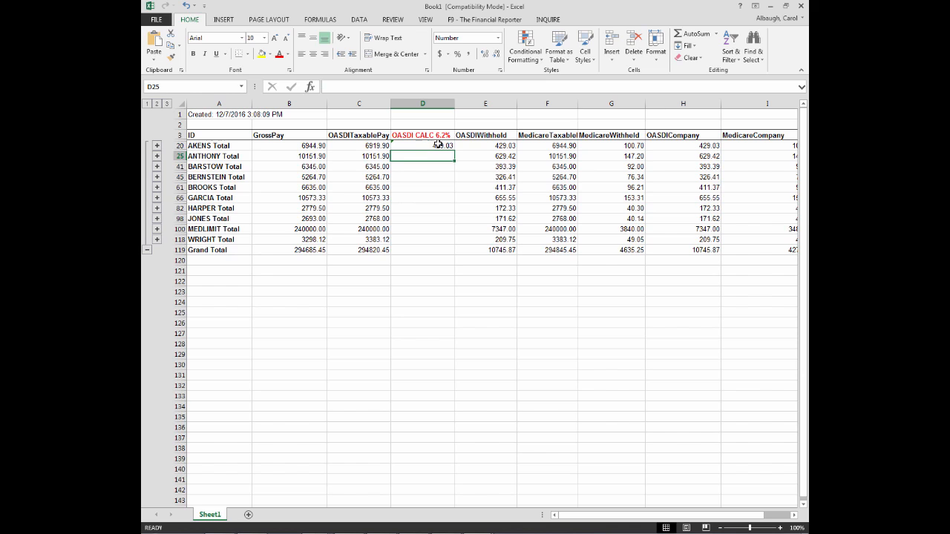
left_click(437, 145)
left_click_drag(455, 150, 458, 241)
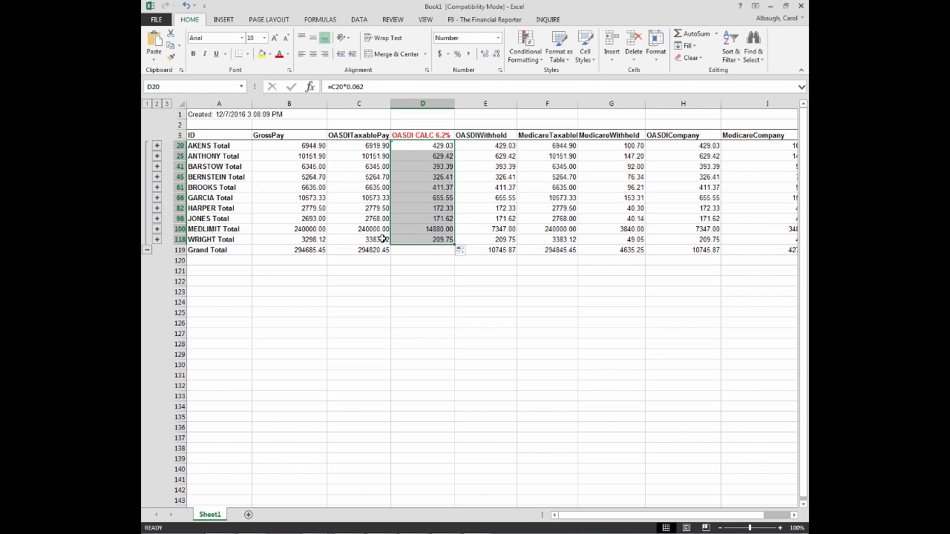
left_click(423, 250)
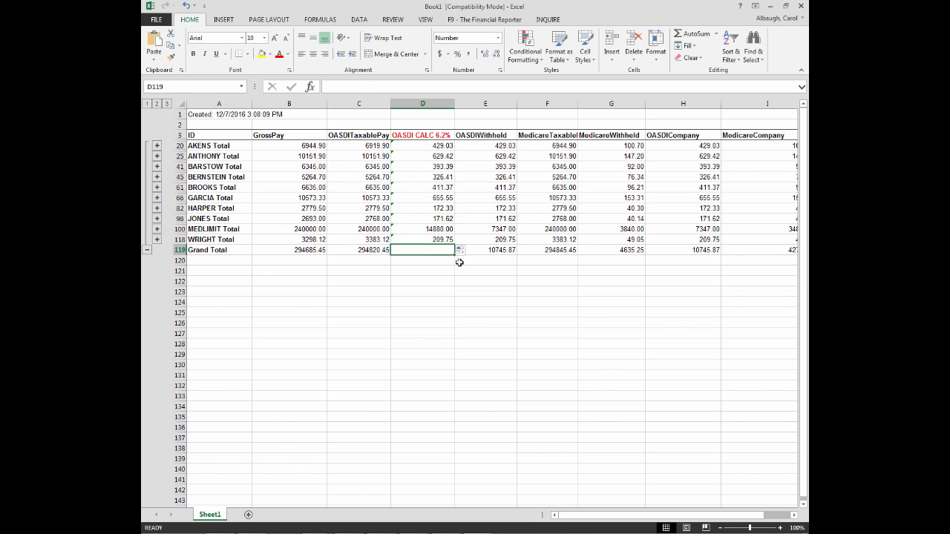
left_click(443, 239)
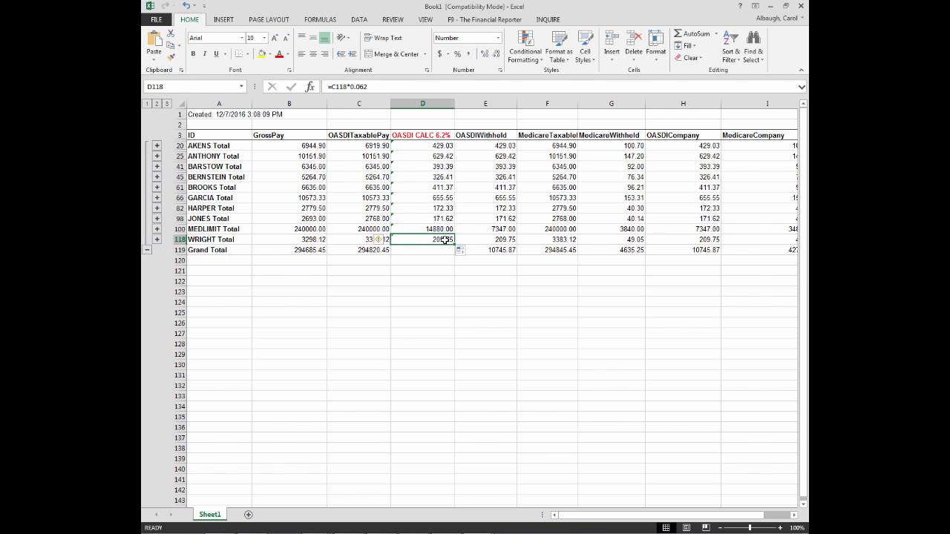
left_click_drag(454, 244, 453, 250)
left_click(423, 270)
left_click(432, 249)
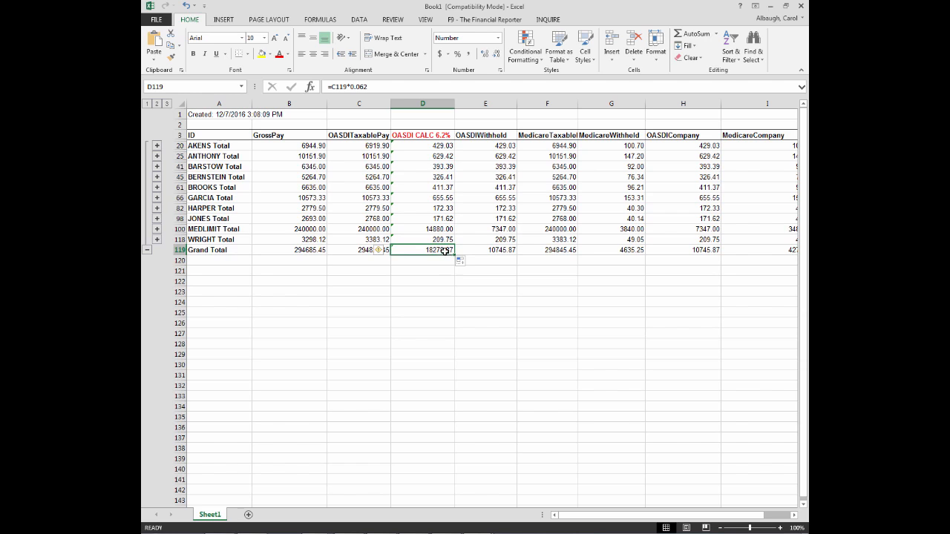
left_click_drag(453, 254, 438, 250)
left_click(445, 283)
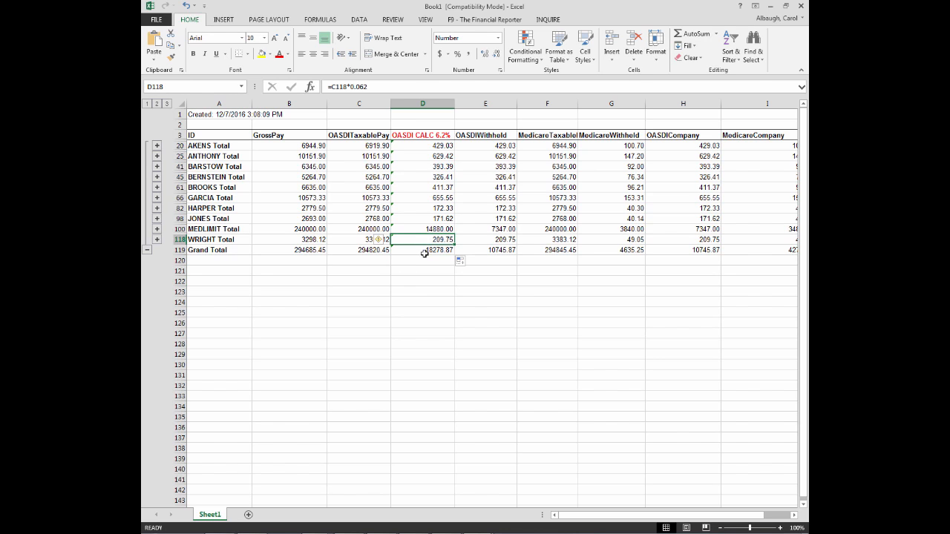
left_click(439, 250)
key("Delete")
left_click(468, 310)
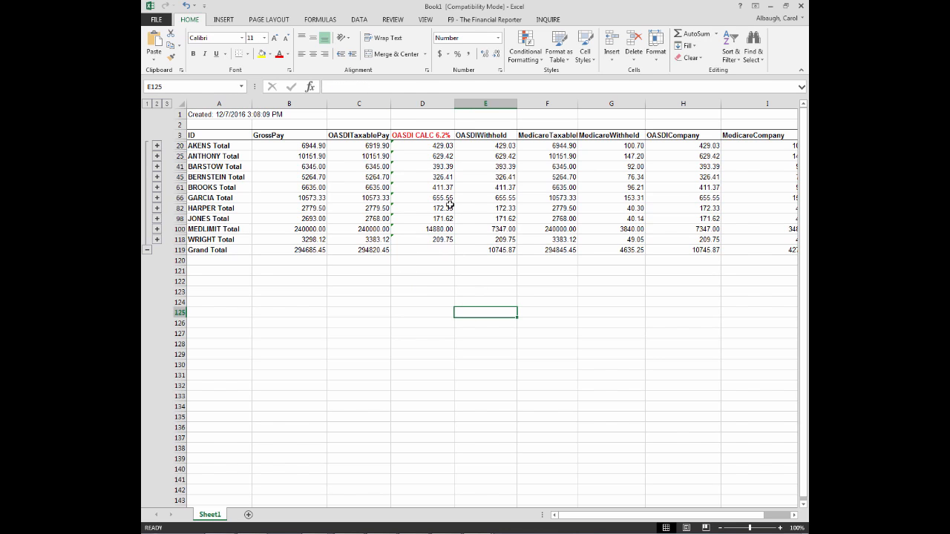
Review the OASDI CALC 6.2% formulas and amounts for the employee totals against OASDIWithheld.
left_click_drag(443, 146, 441, 236)
left_click(418, 145)
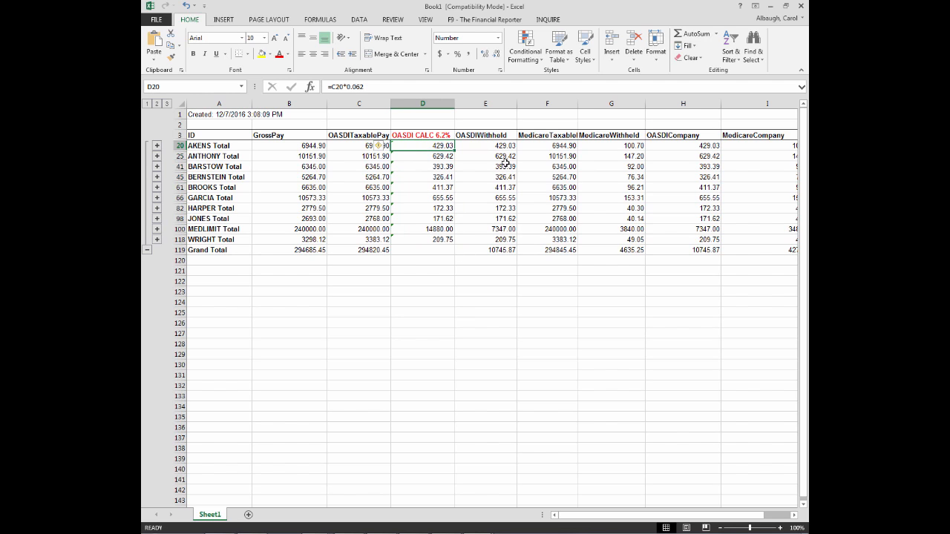
left_click(441, 157)
left_click(443, 185)
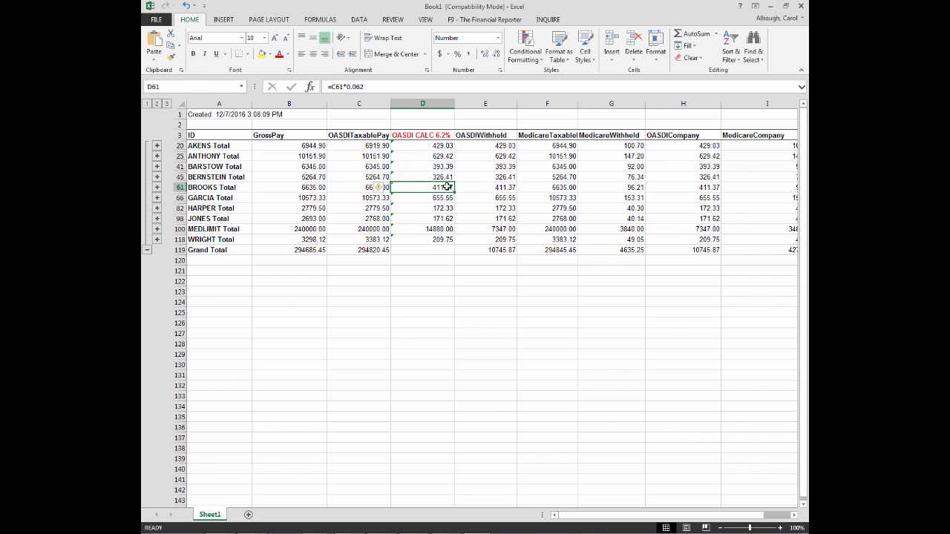
left_click(444, 216)
left_click(442, 231)
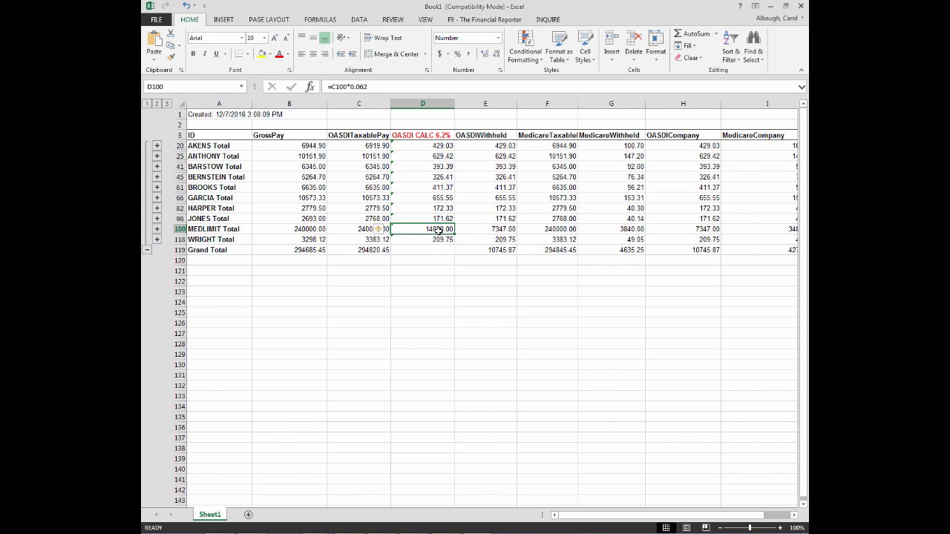
Fill the 6.2% OASDI formula from D118 down into the Grand Total row at D119.
left_click(438, 239)
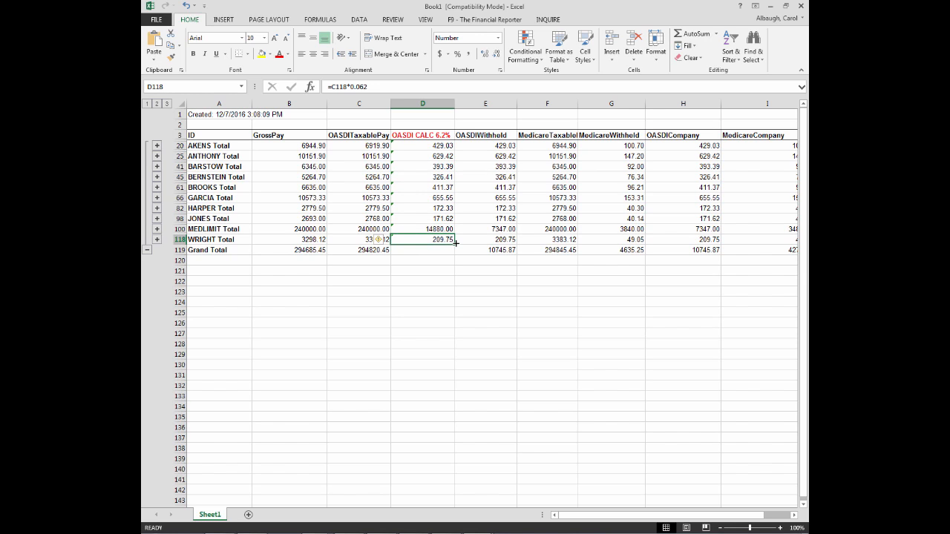
left_click_drag(454, 245, 444, 256)
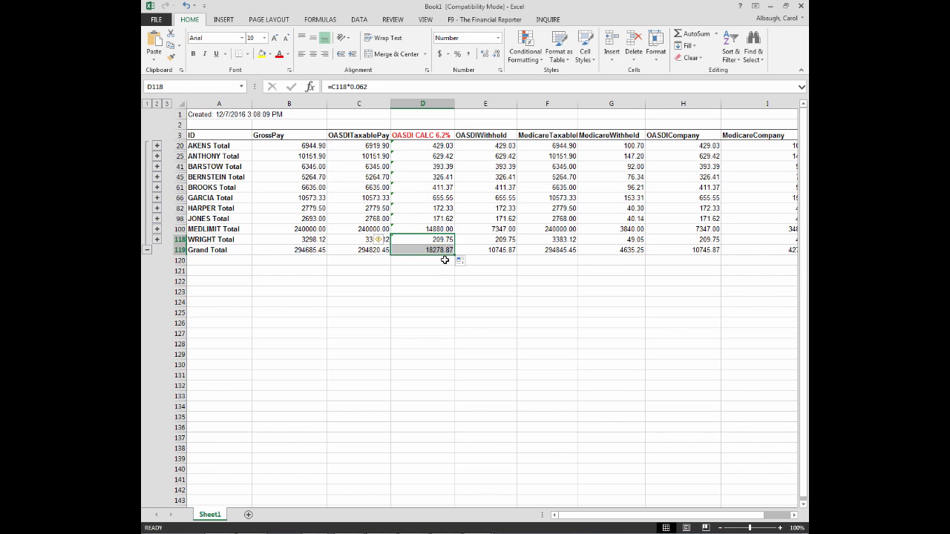
left_click(440, 247)
key("Right")
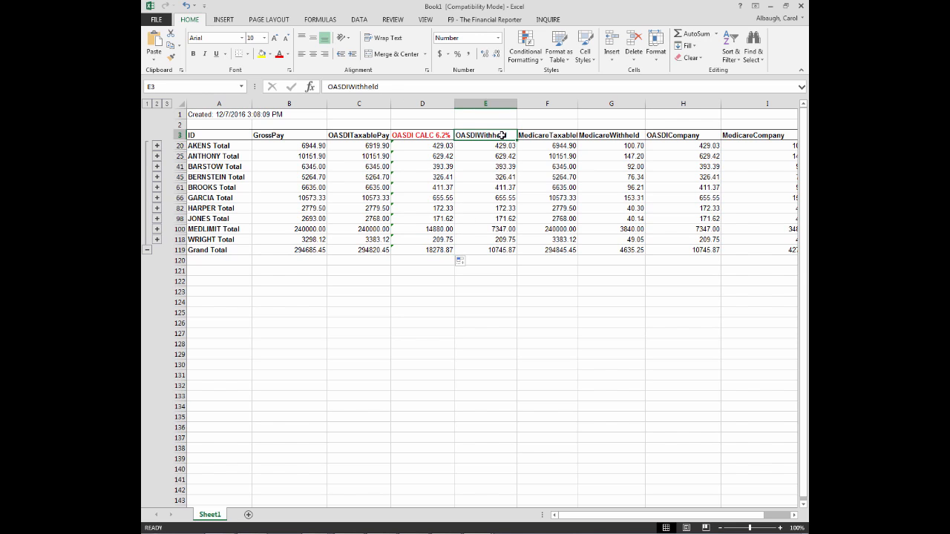
Enter the MEDLIMIT calculated OASDI amount, 14880.00, in cell D120 below the OASDI CALC 6.2% grand total.
left_click(431, 249)
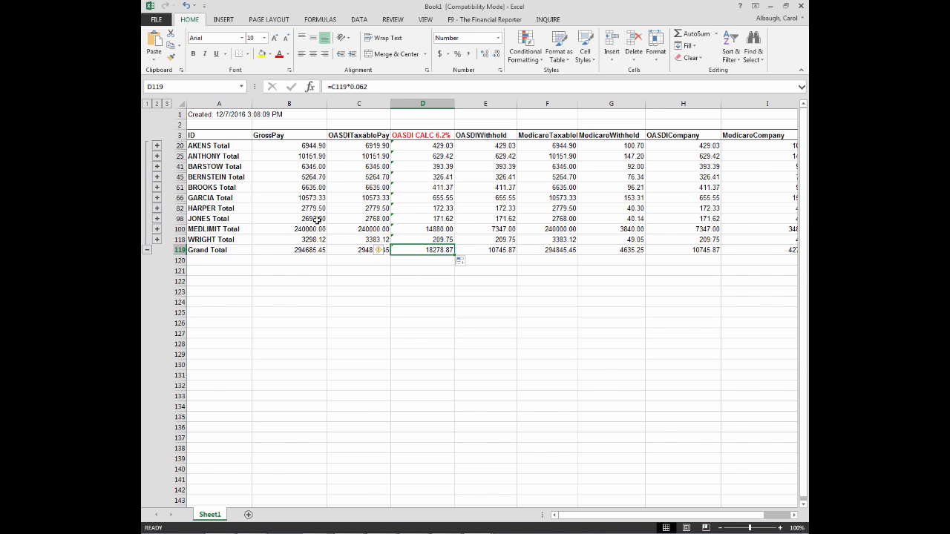
left_click(296, 231)
left_click_drag(360, 228, 360, 229)
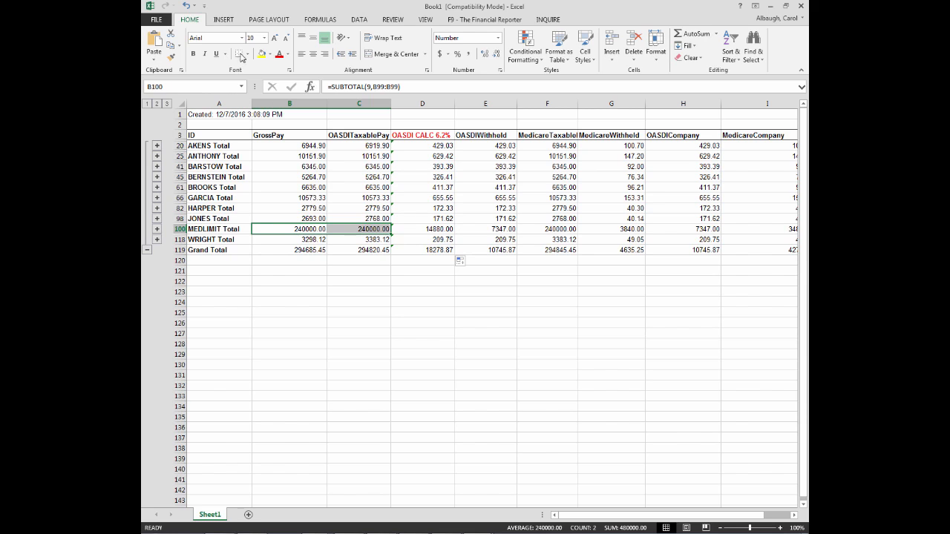
left_click(435, 230)
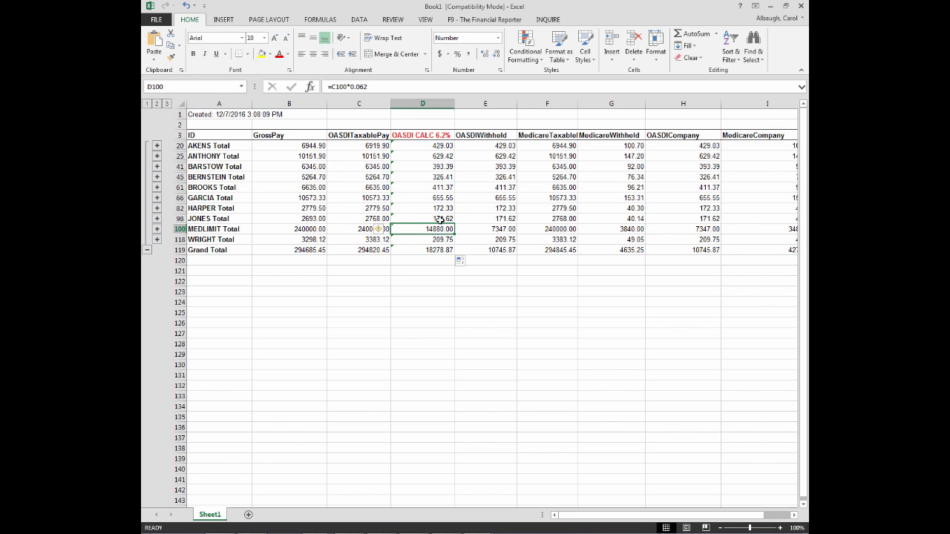
left_click(438, 260)
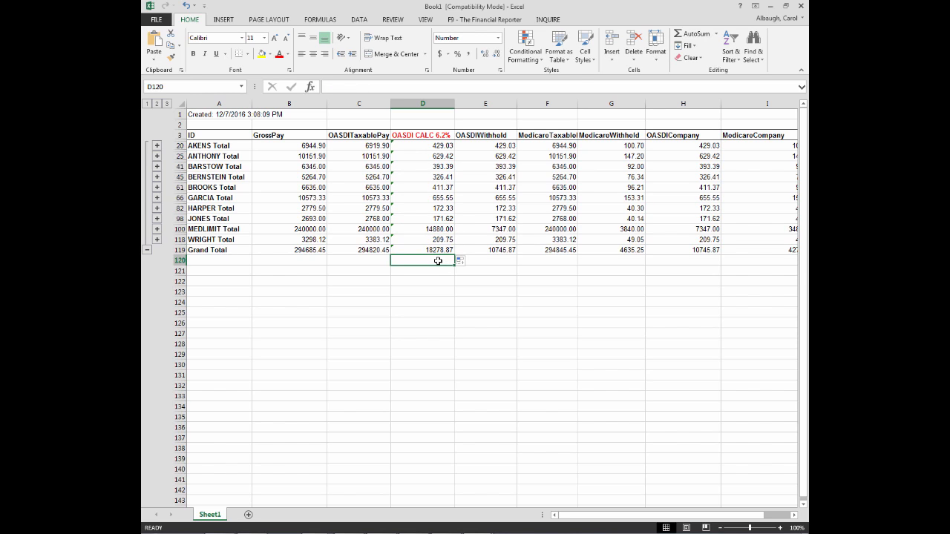
type("148")
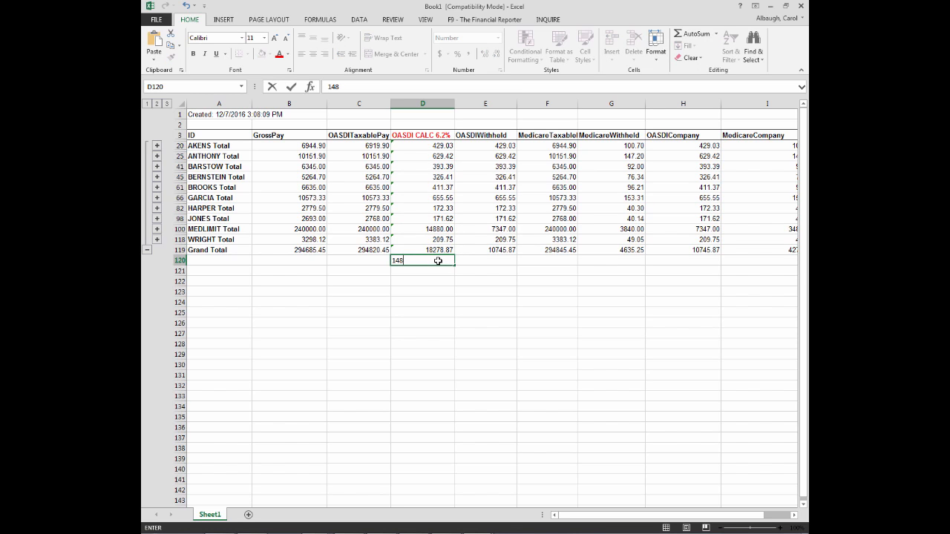
type("80.")
left_click(434, 271)
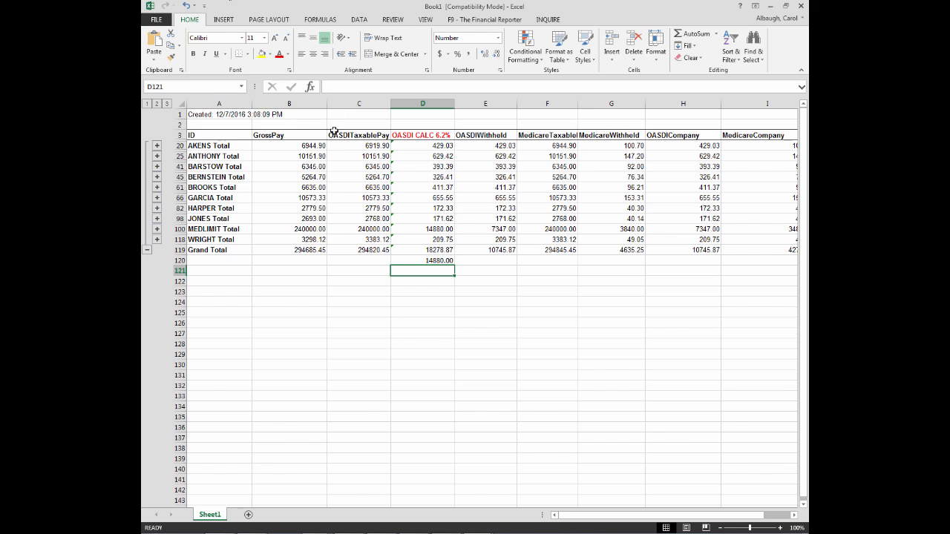
left_click(436, 260)
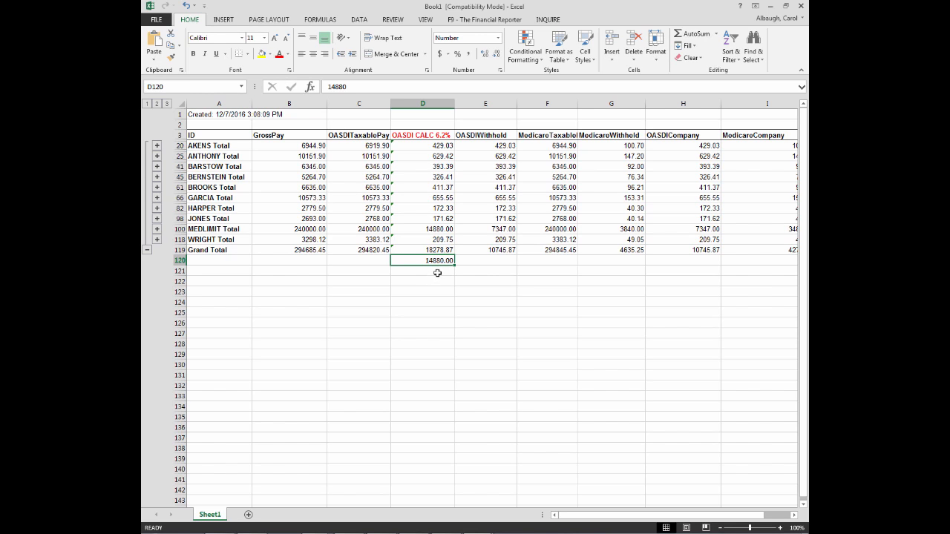
left_click(437, 272)
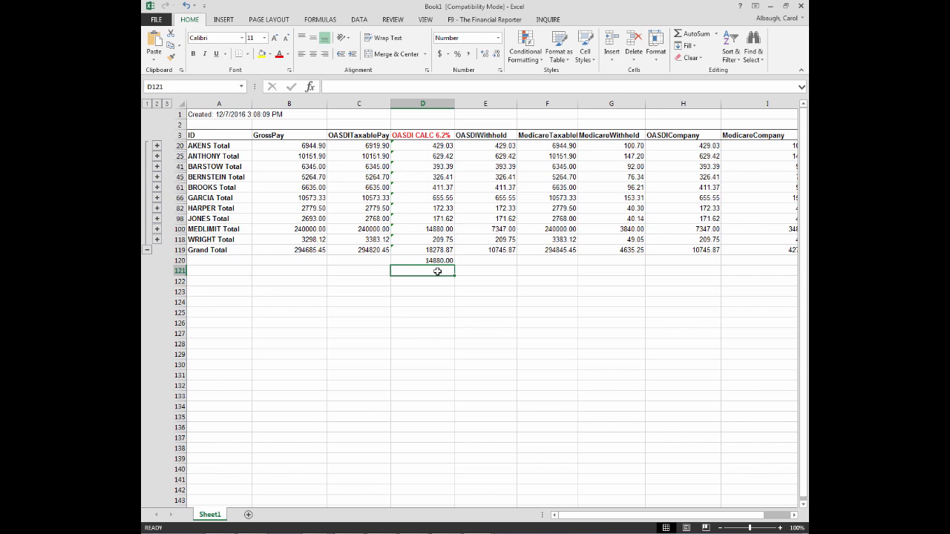
Check the MEDLIMIT OASDI withholding in E100 by multiplying 118500.00 by .062 in the Windows Calculator, and minimize it when done.
left_click(493, 231)
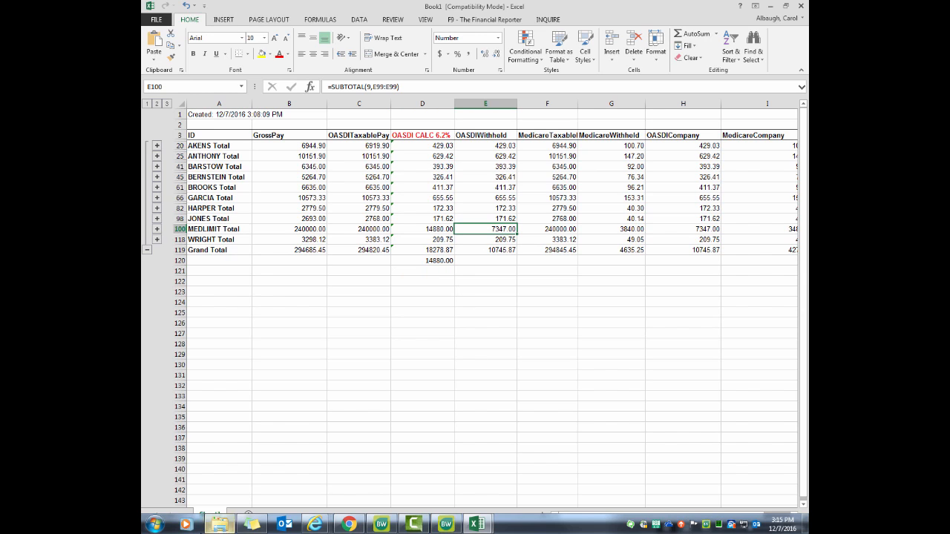
left_click(149, 528)
type("calculator")
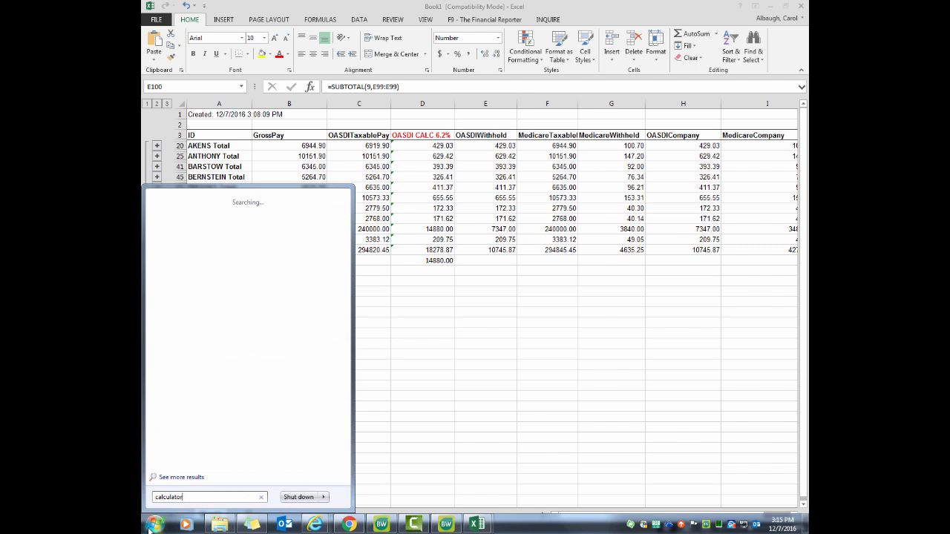
key("Return")
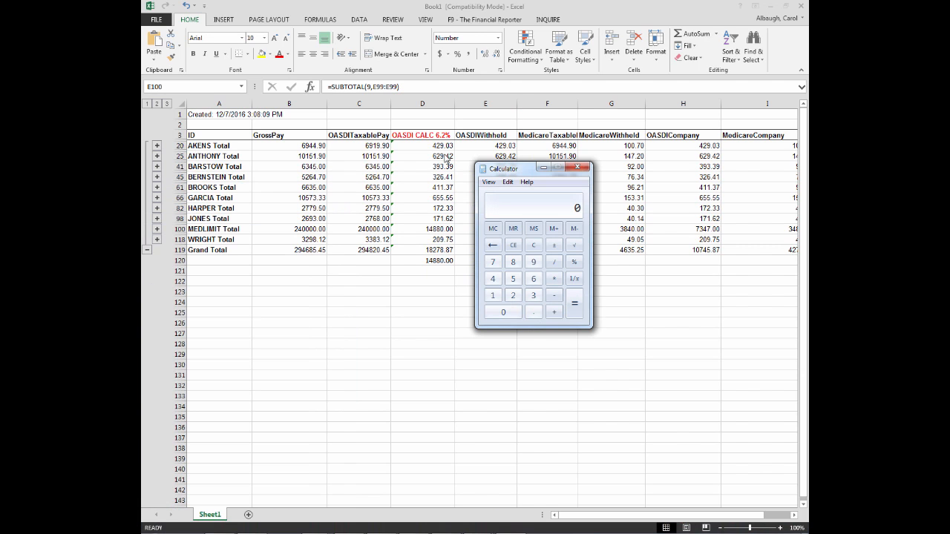
left_click_drag(518, 169, 679, 77)
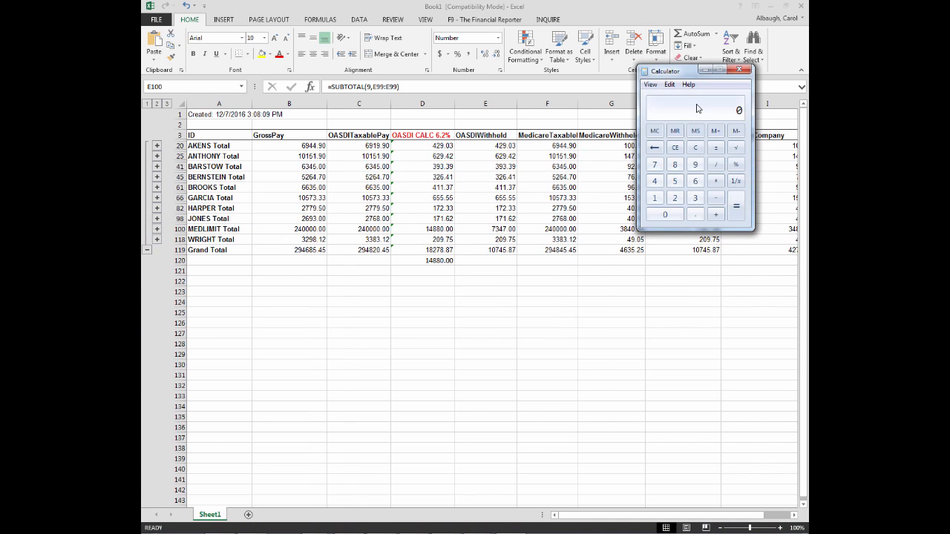
type("118500.00")
key("Return")
type("*.062")
key("Return")
left_click(705, 70)
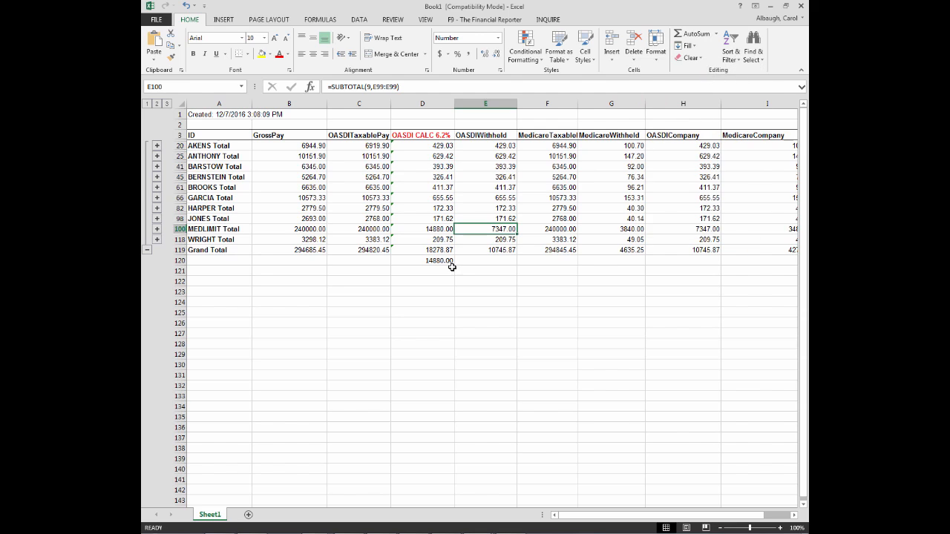
Enter the capped OASDI amount 7347.00 in cell D121.
left_click(436, 270)
type("7")
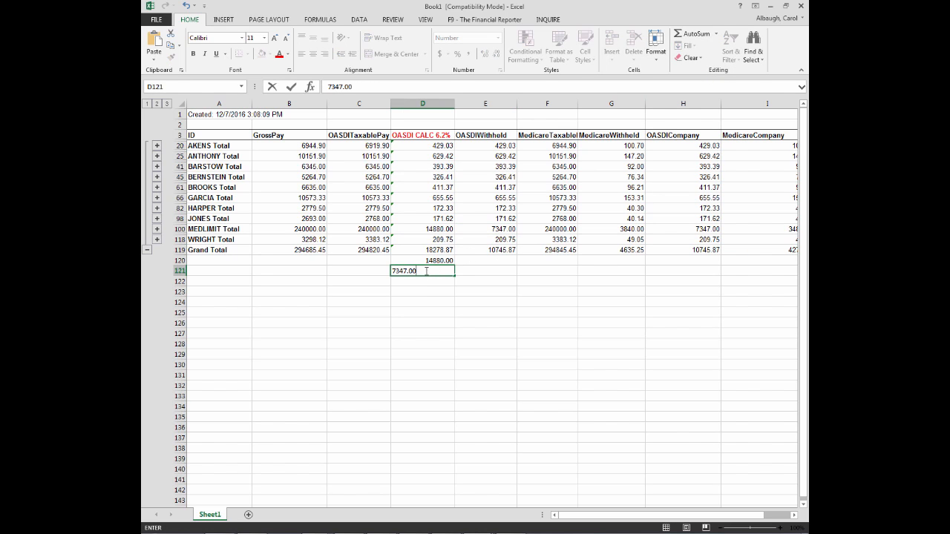
type("347.00")
left_click(433, 280)
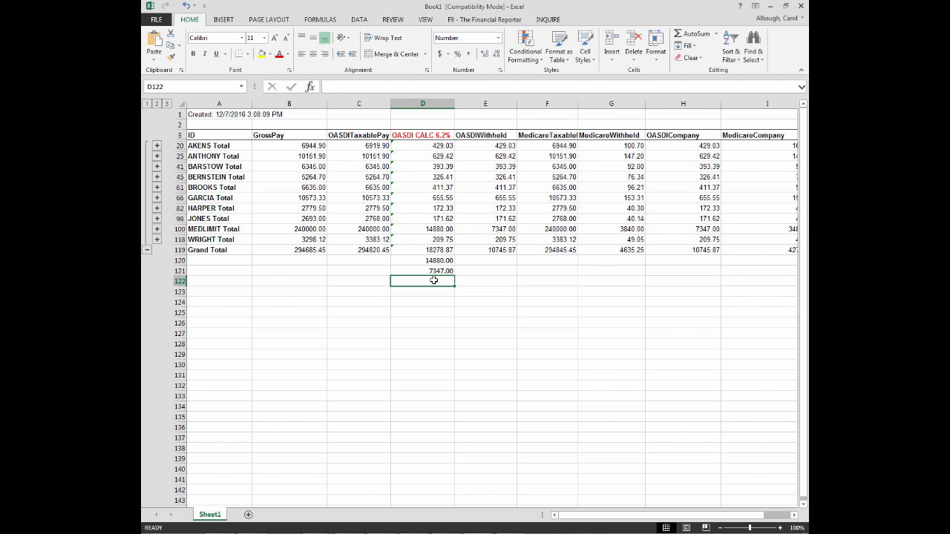
Calculate the adjusted OASDI total in D122 with the formula =D119-D120+D121.
type("=")
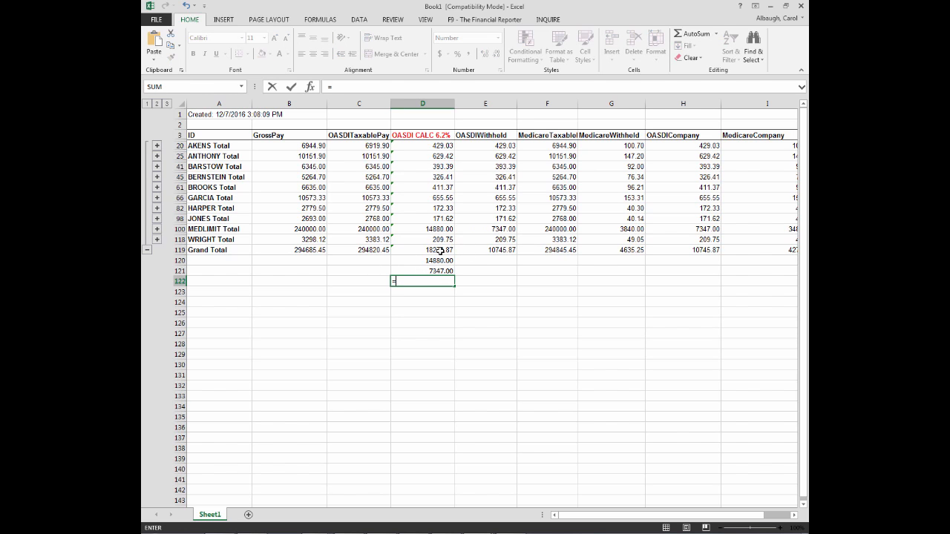
left_click(441, 251)
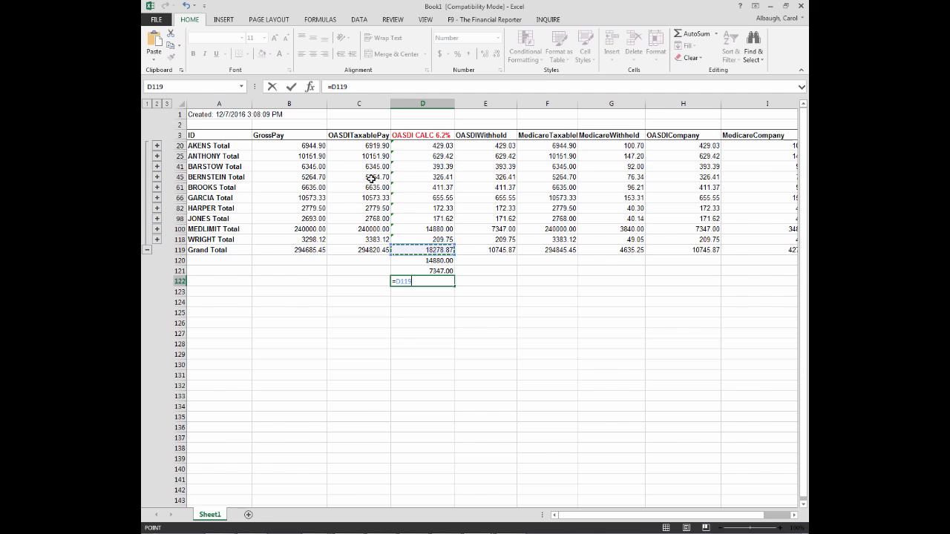
type("-")
left_click(443, 260)
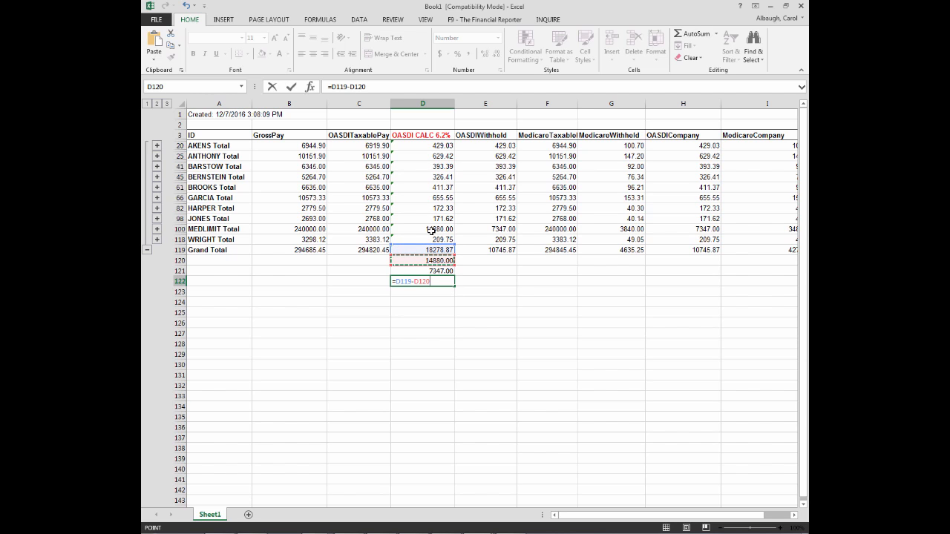
type("+")
left_click(440, 272)
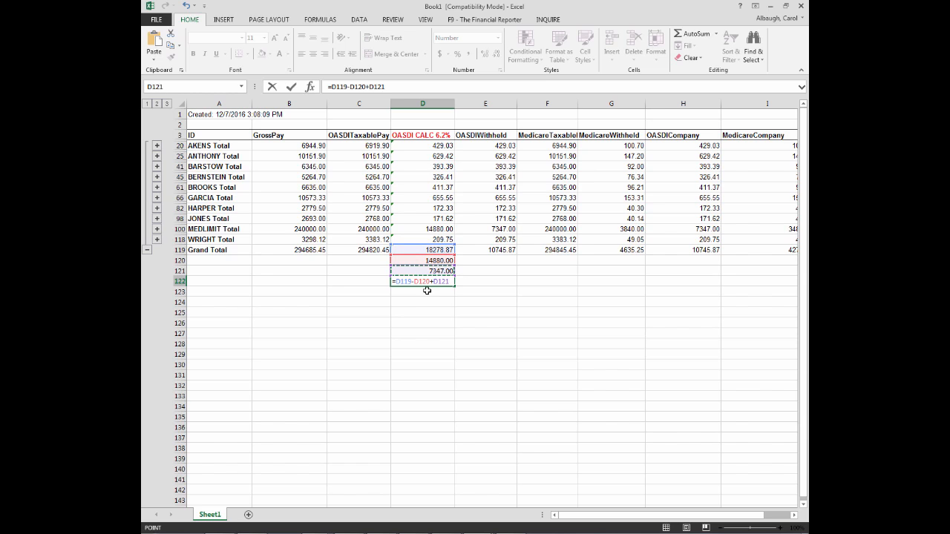
key("Return")
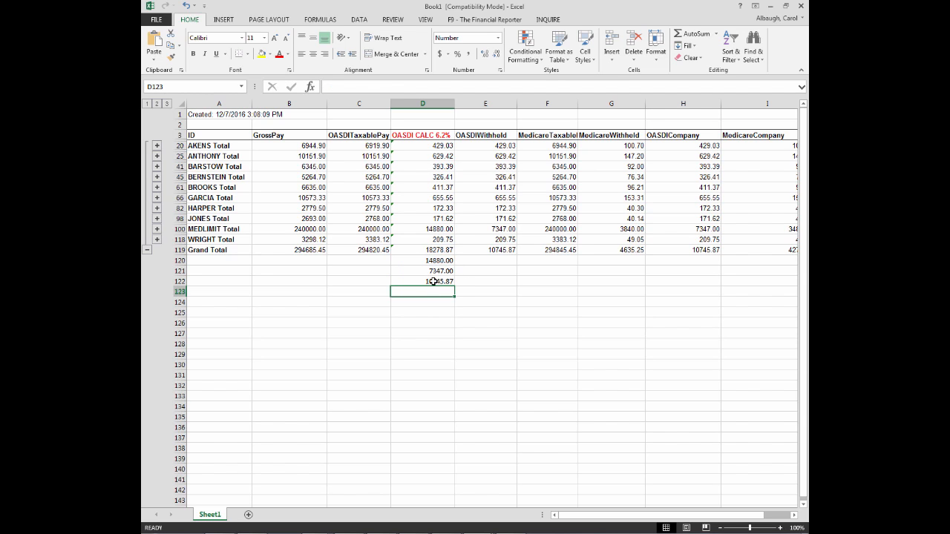
Fill the adjusted OASDI total in D122 and the OASDIWithheld grand total in E119 with yellow.
left_click(433, 282)
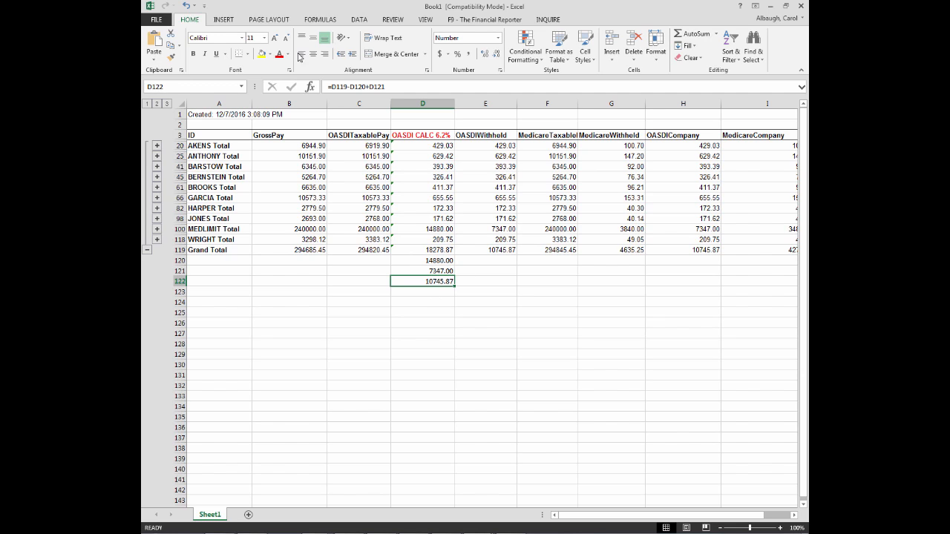
left_click(261, 54)
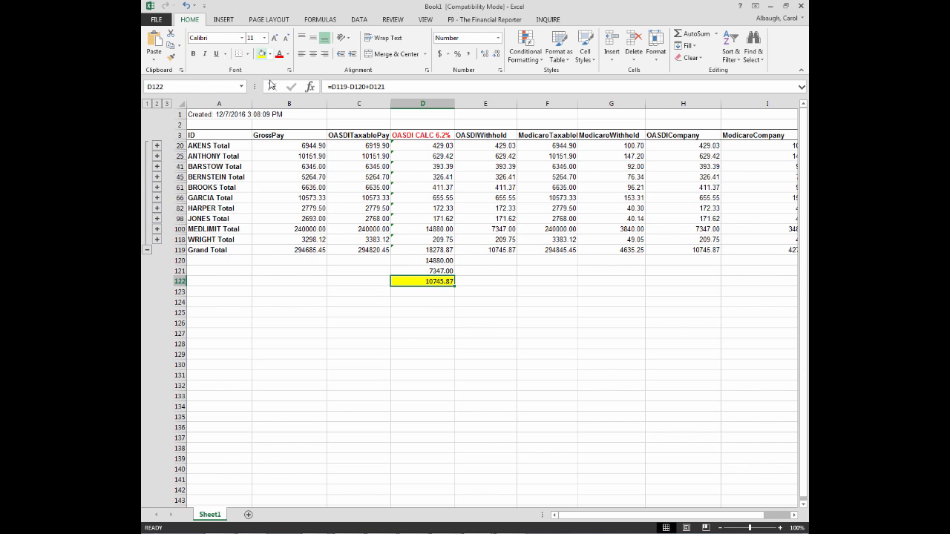
left_click(493, 251)
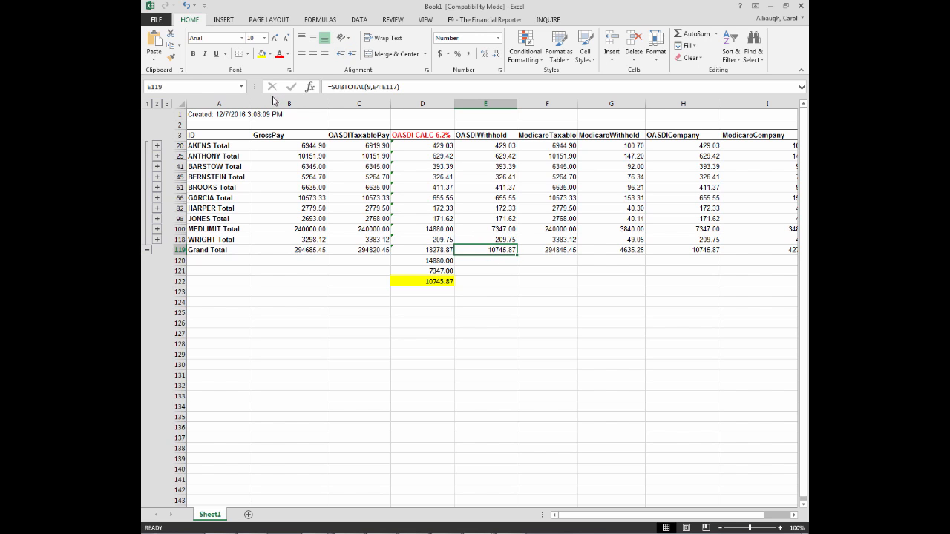
left_click(261, 54)
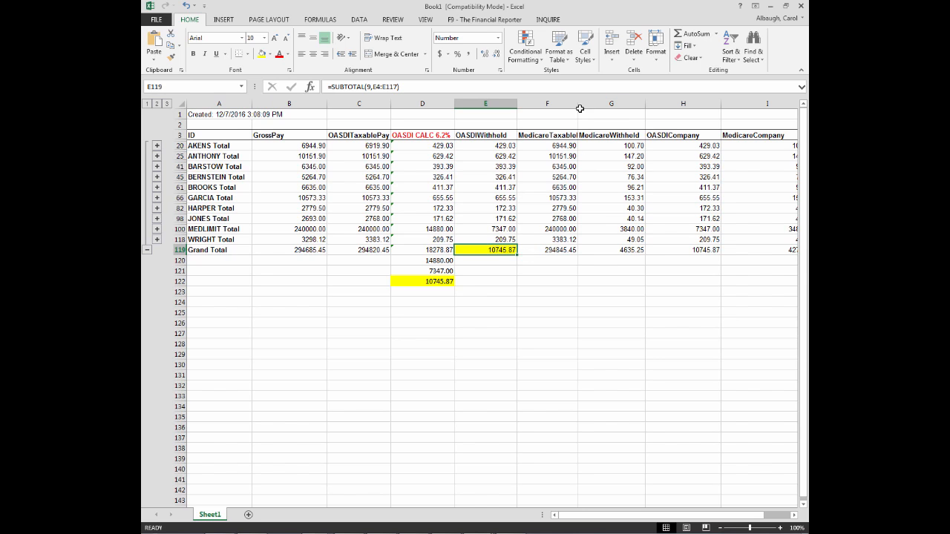
Widen column F to fit its MedicareTaxablePay header and insert a blank column before MedicareWithheld.
left_click_drag(578, 103, 587, 104)
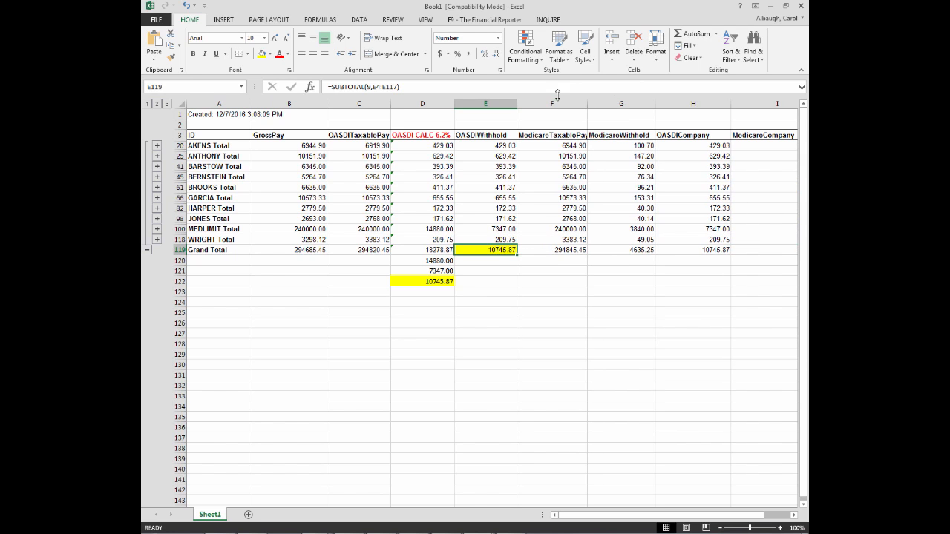
left_click(621, 103)
right_click(621, 104)
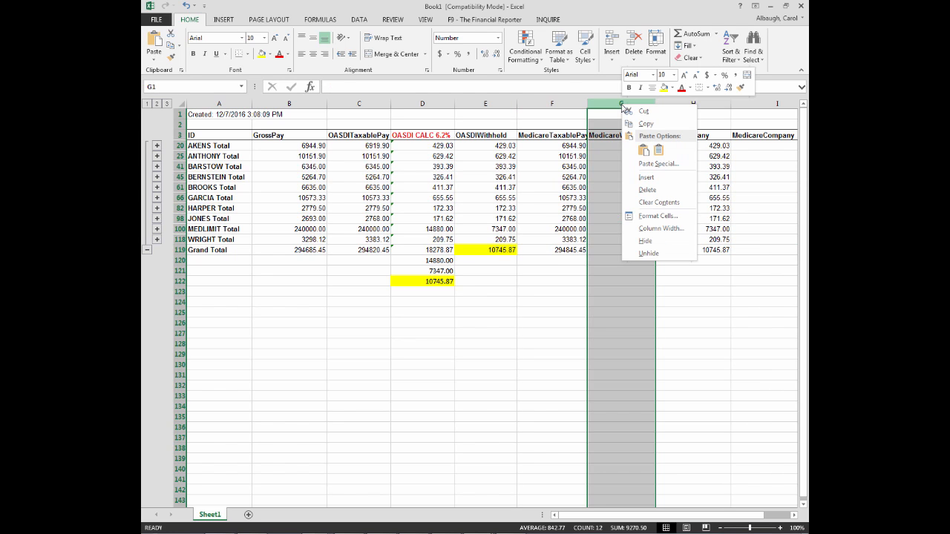
right_click(609, 101)
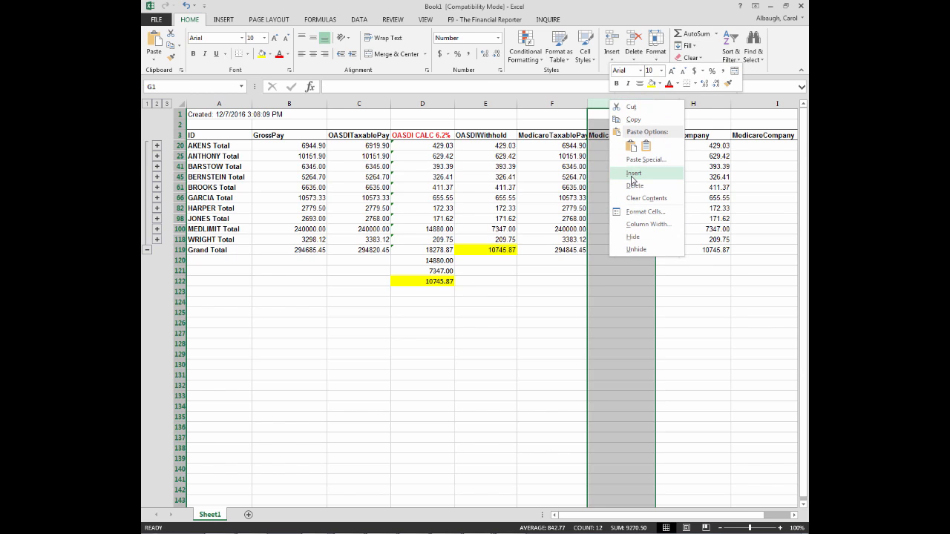
left_click(631, 174)
Enter the header MEDICARE 1.45% in cell G3 of the blank column.
left_click(617, 135)
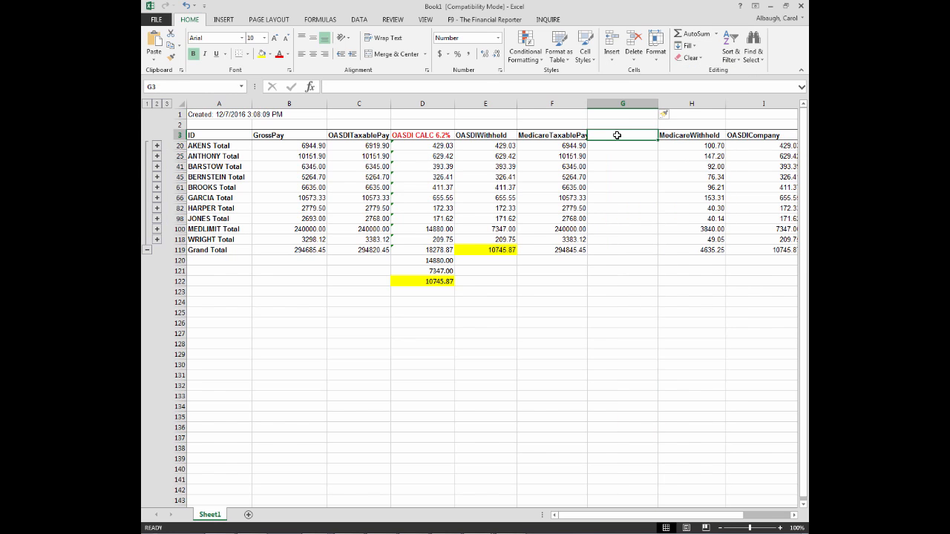
type("MED")
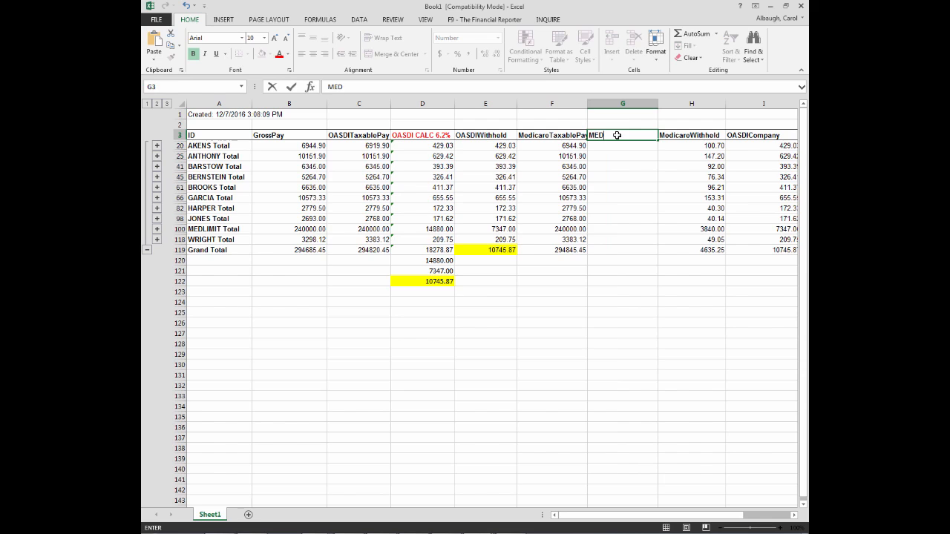
type("ICARE .0145%")
double_click(651, 135)
type("1.45%")
key("Return")
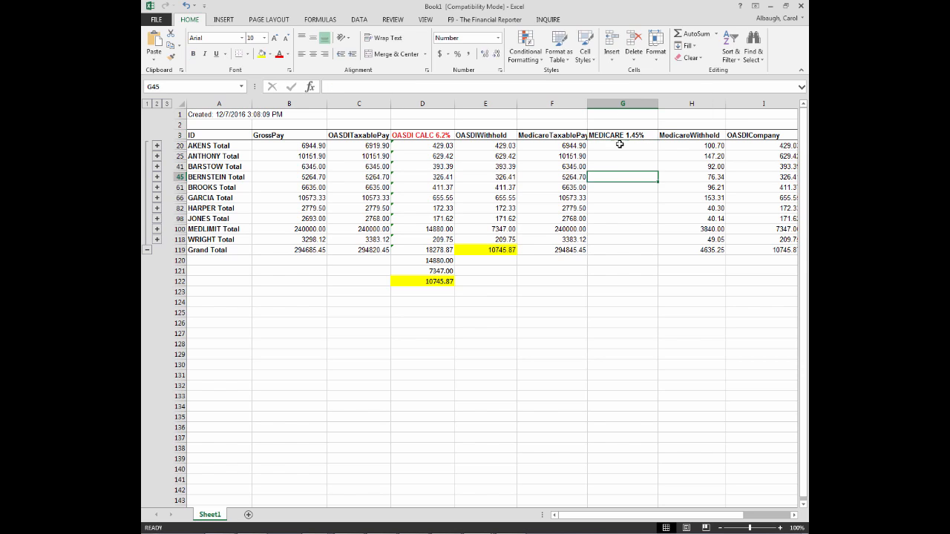
Color the MEDICARE 1.45% header text in G3 red.
left_click(616, 135)
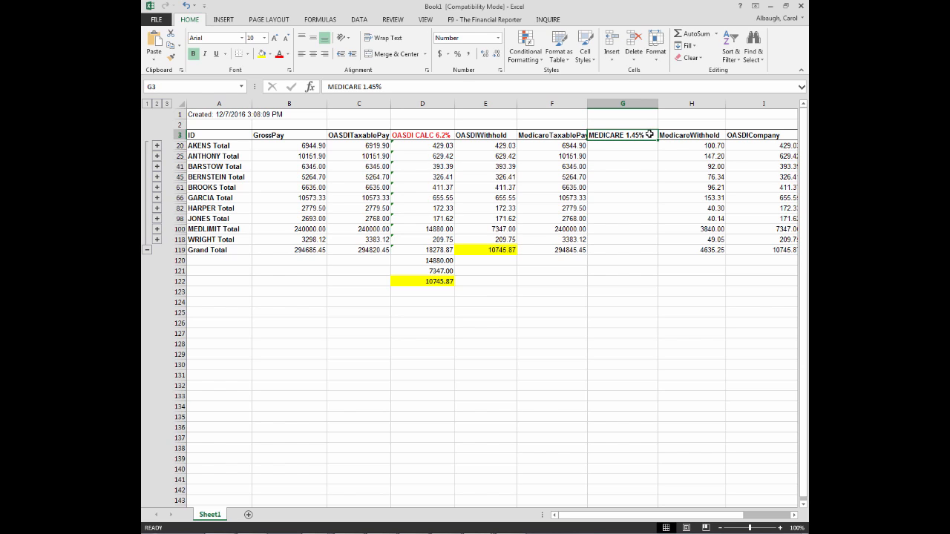
double_click(597, 135)
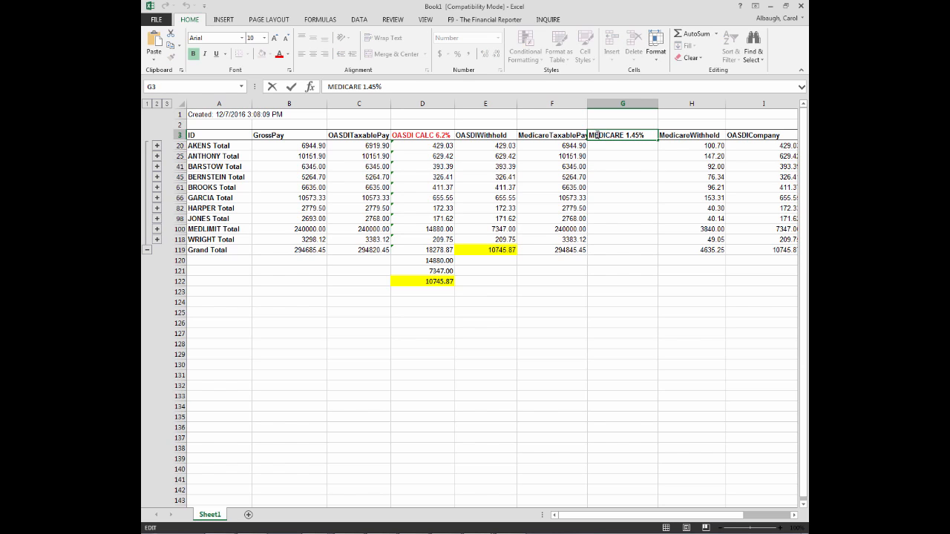
left_click_drag(583, 135, 650, 134)
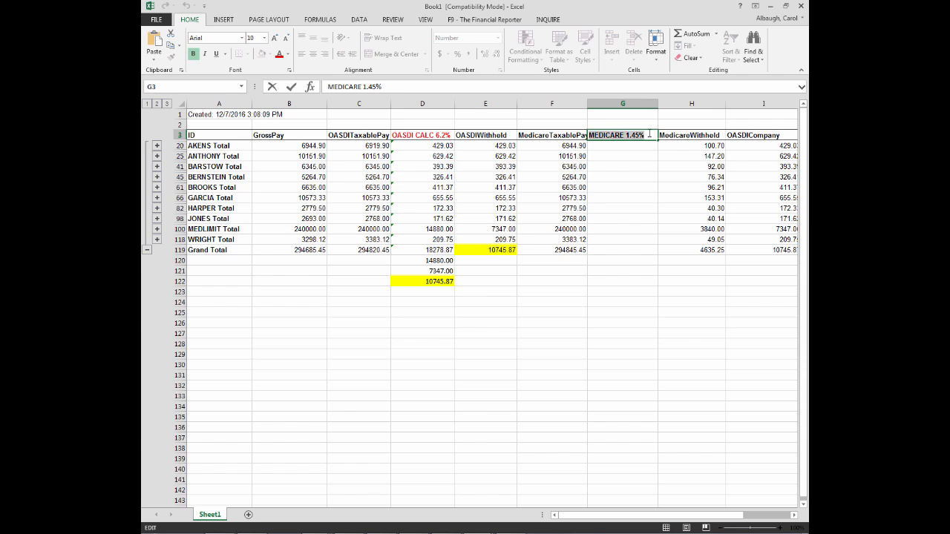
left_click(279, 54)
Enter the formula =F20*0.0145 in G20 to calculate Medicare for the first employee total.
left_click(617, 147)
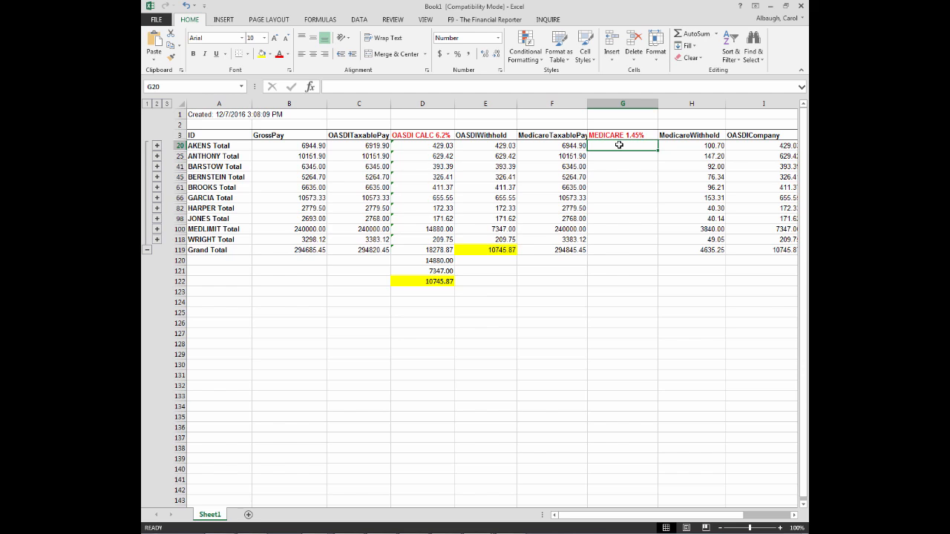
type("=")
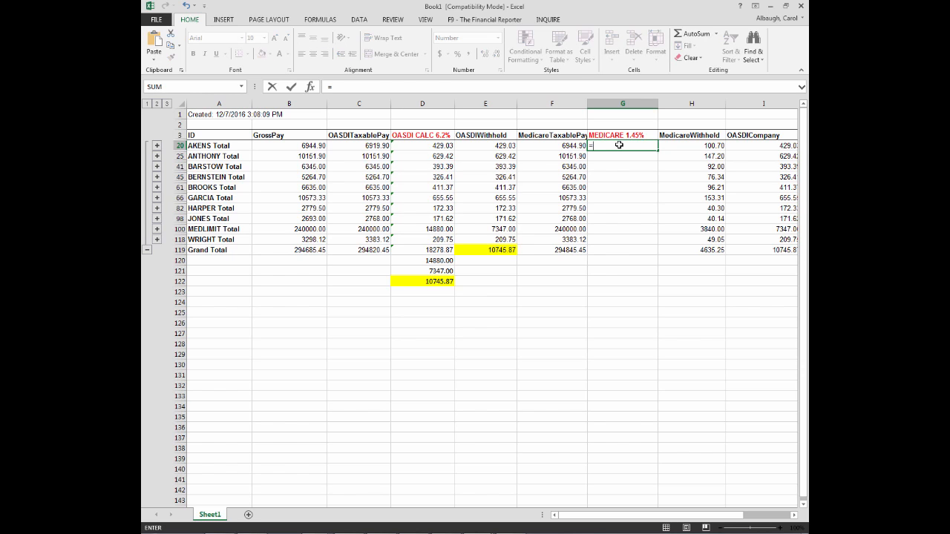
left_click(564, 145)
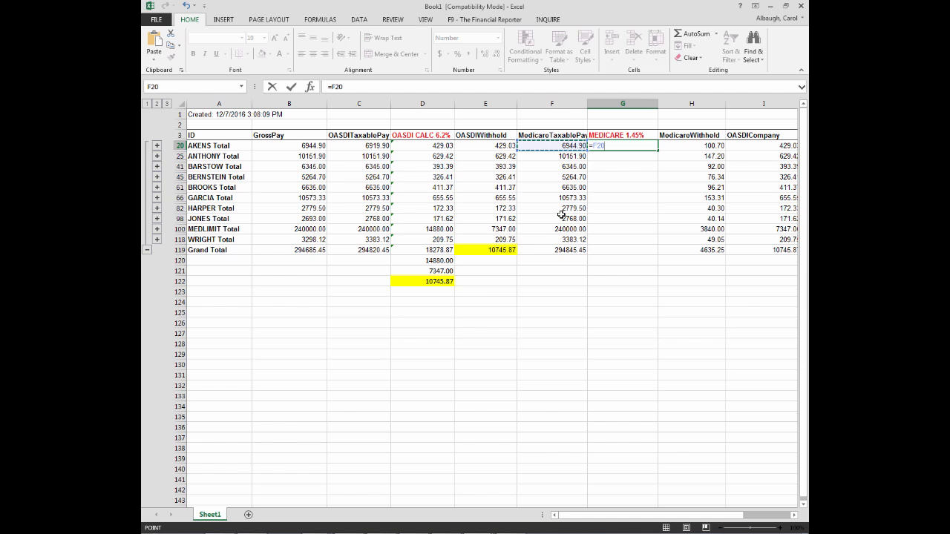
type("*")
key("Return")
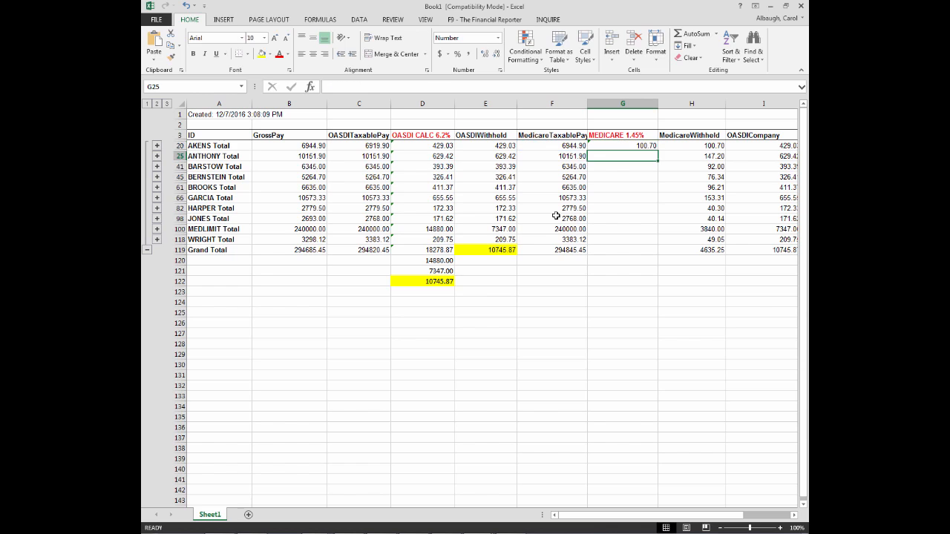
Copy the Medicare formula from G20 down column G through the Grand Total row, G119.
left_click(643, 147)
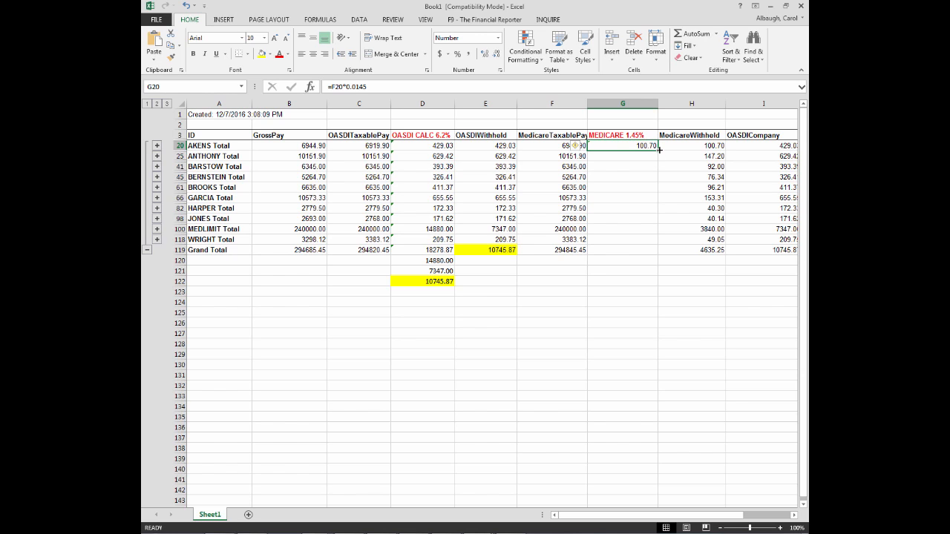
left_click_drag(659, 150, 661, 243)
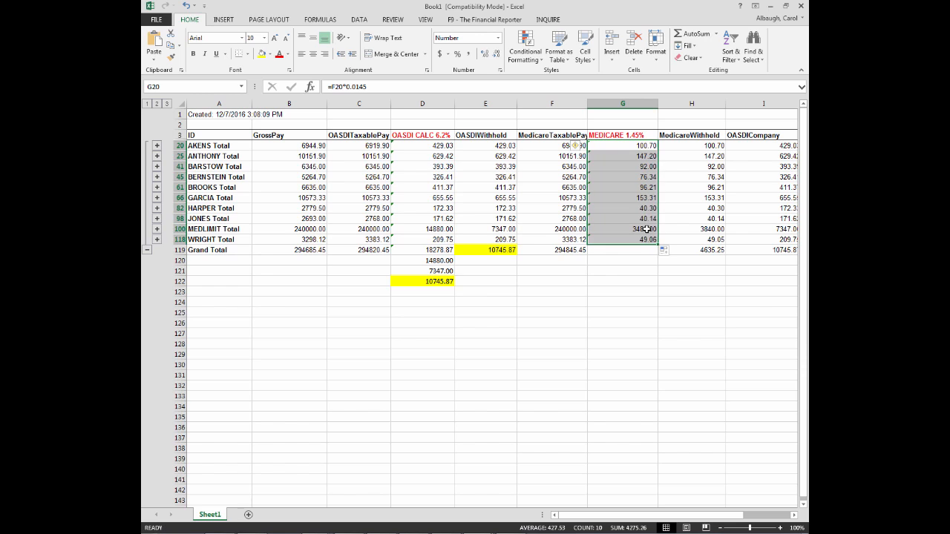
left_click(623, 249)
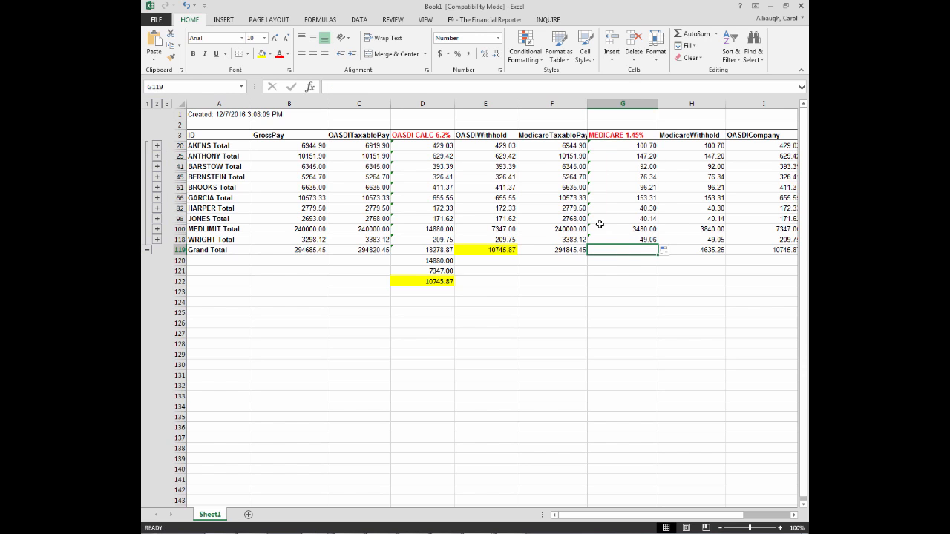
left_click(654, 242)
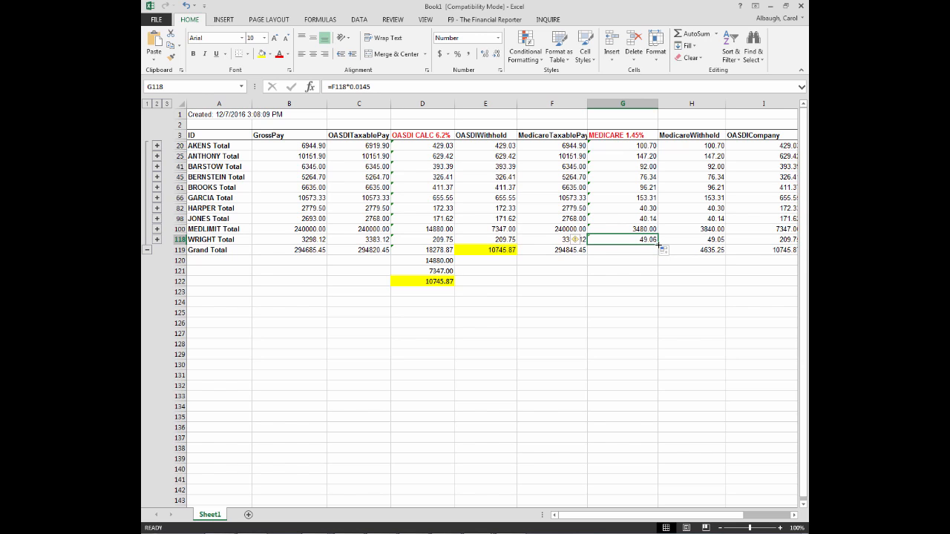
left_click_drag(654, 242, 656, 252)
left_click(642, 281)
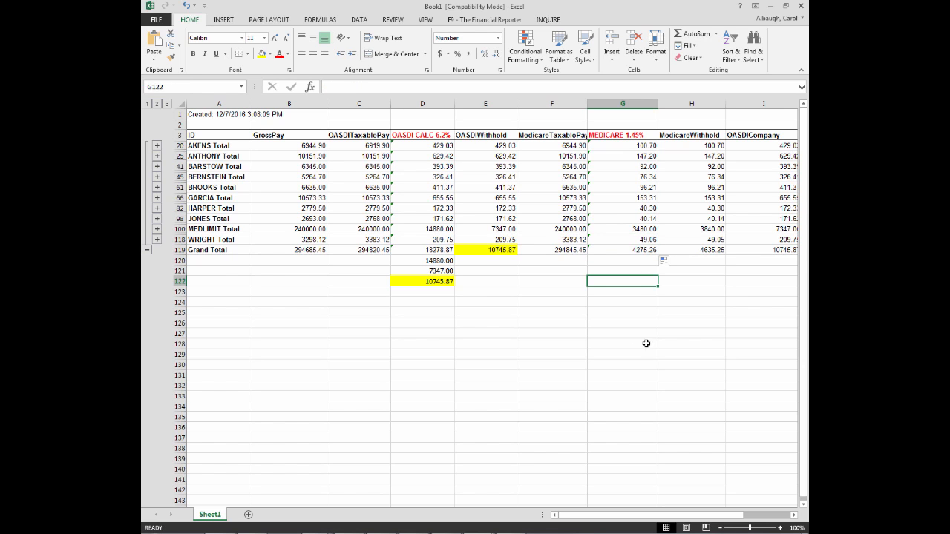
Compare calculated and withheld Medicare in the Grand Total and MEDLIMIT rows, and check MEDLIMIT's gross and taxable pay.
left_click(624, 249)
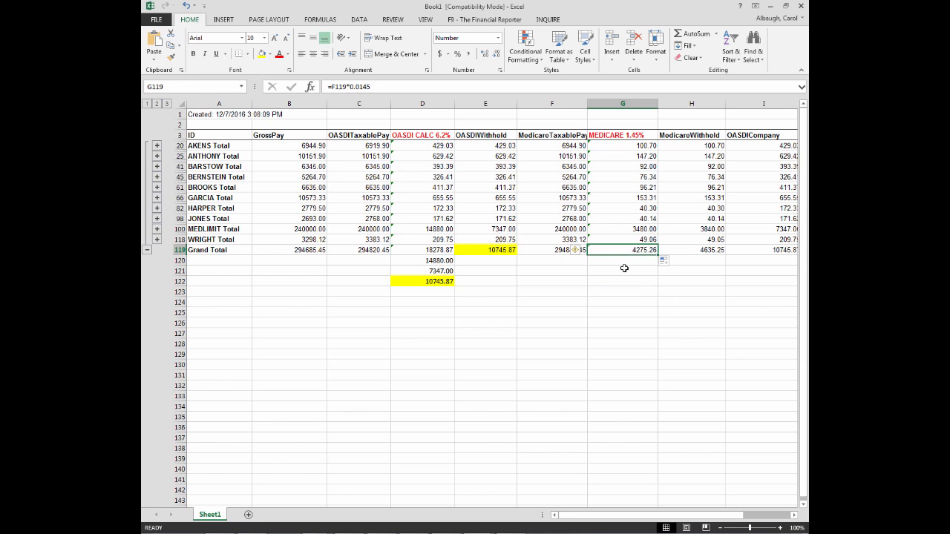
left_click(642, 228)
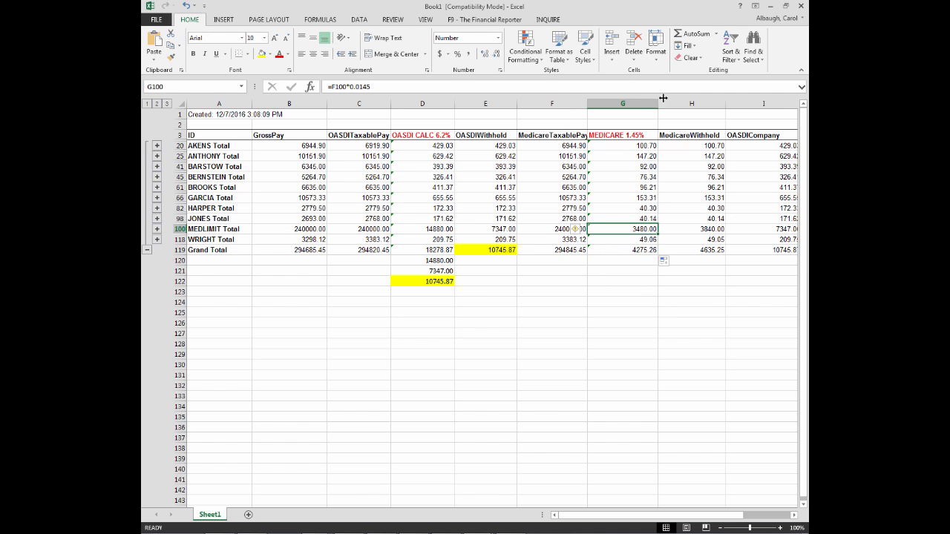
left_click(701, 251)
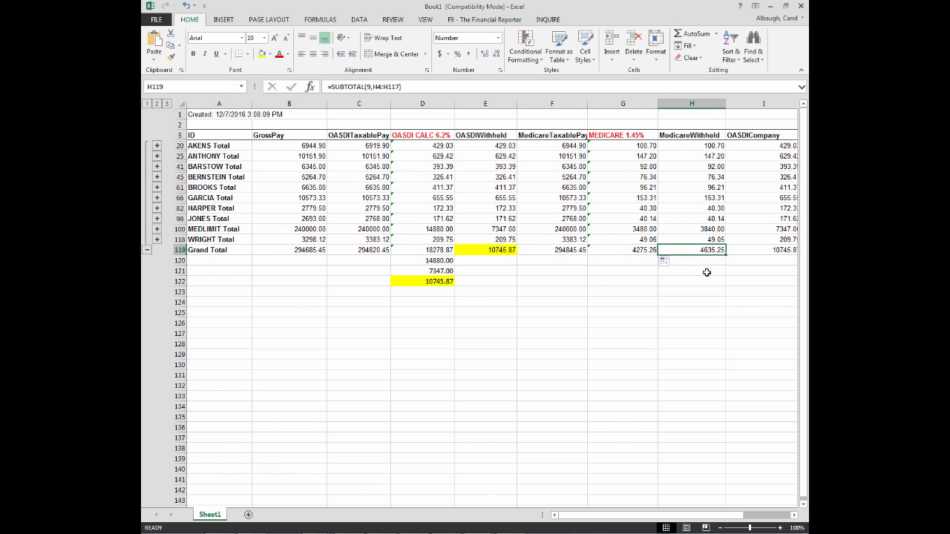
left_click(647, 249)
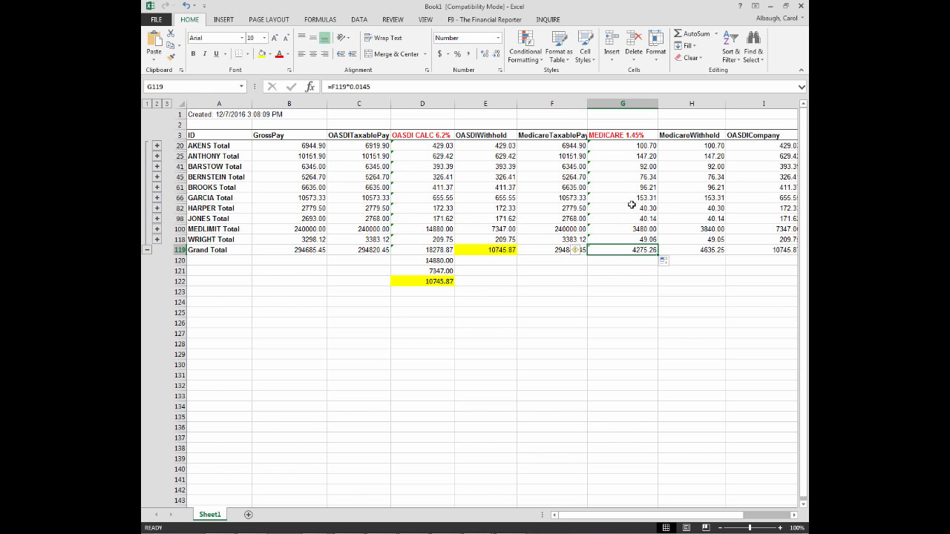
left_click_drag(635, 228, 699, 230)
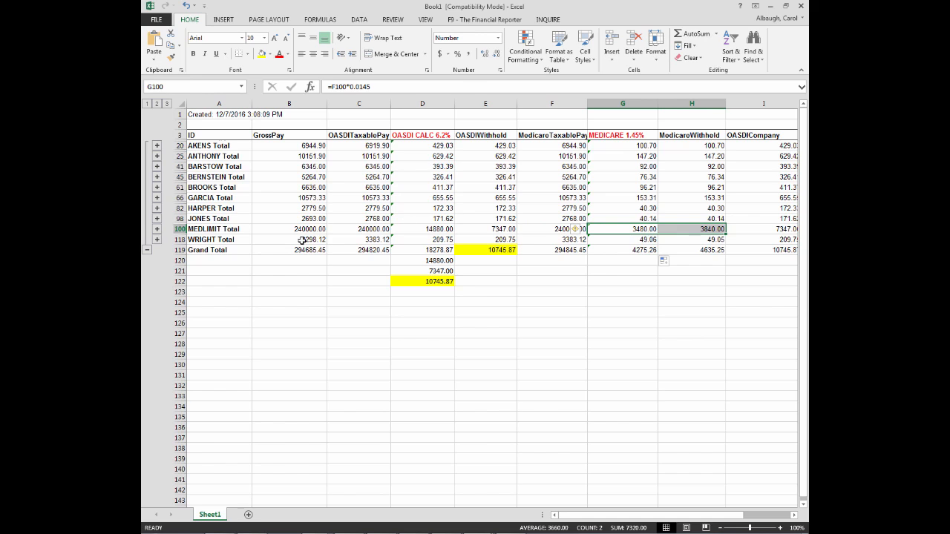
left_click_drag(289, 229, 342, 232)
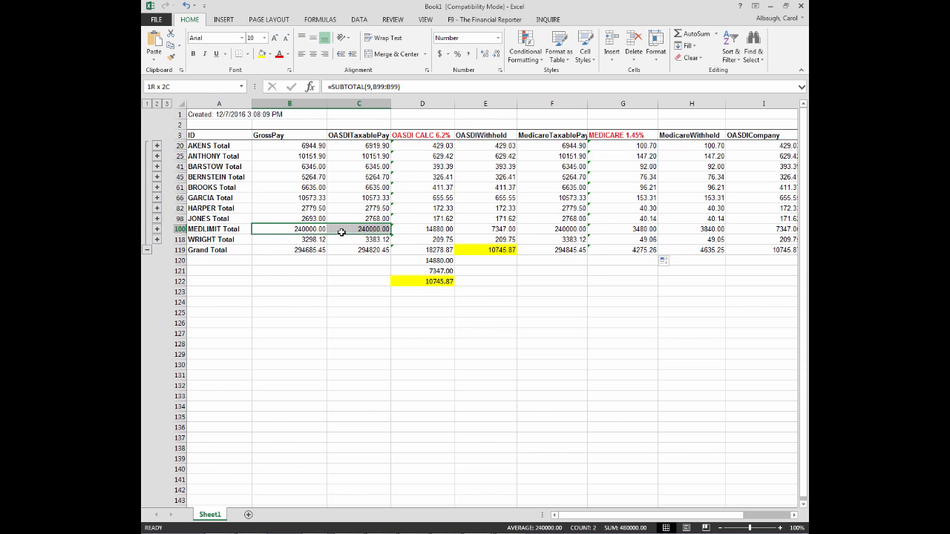
left_click_drag(341, 232, 341, 232)
Switch to Calculator and multiply MEDLIMIT's wages above the threshold by the additional Medicare rate, closing it when done.
mouse_move(599, 531)
left_click(507, 523)
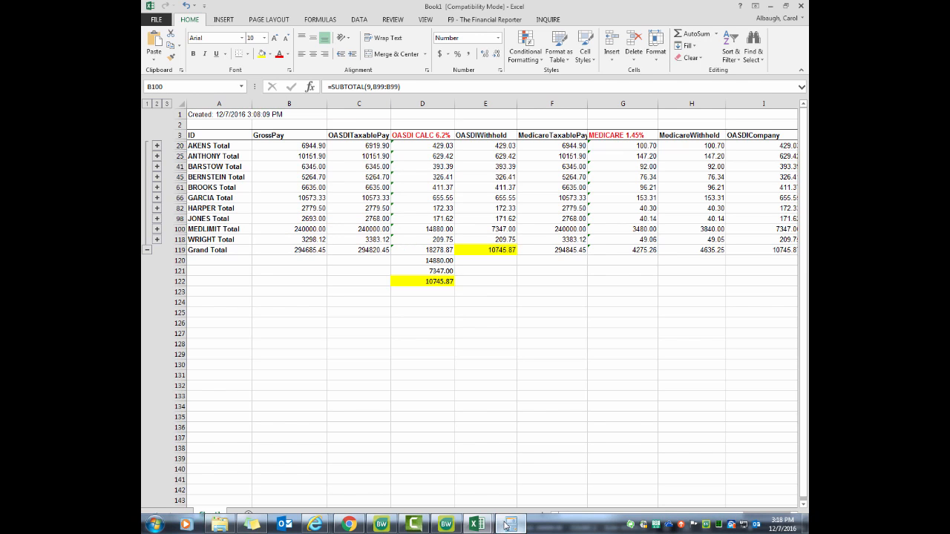
left_click(696, 148)
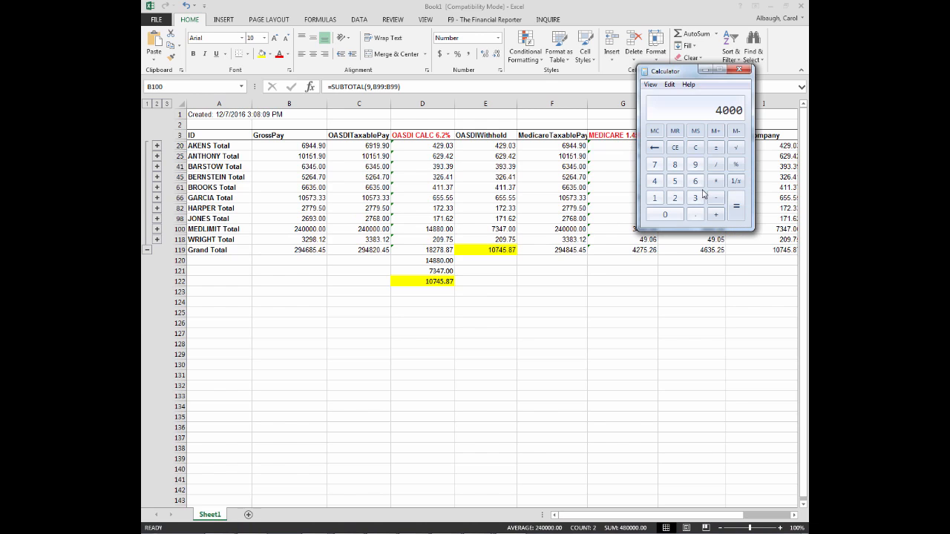
type(".00")
type("*")
type(".09")
key("Return")
left_click(739, 69)
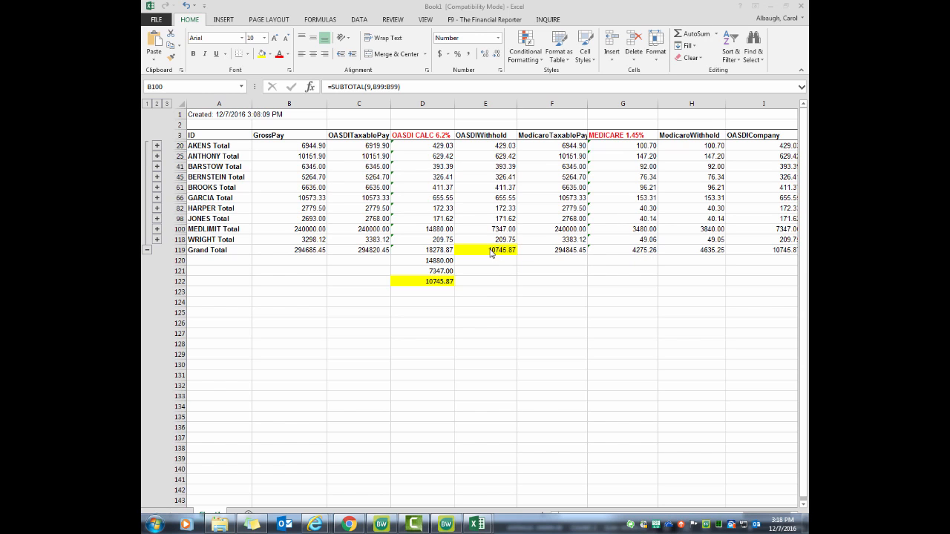
Enter the additional Medicare tax of 360.00 in G120 below the calculated Medicare total.
left_click(635, 260)
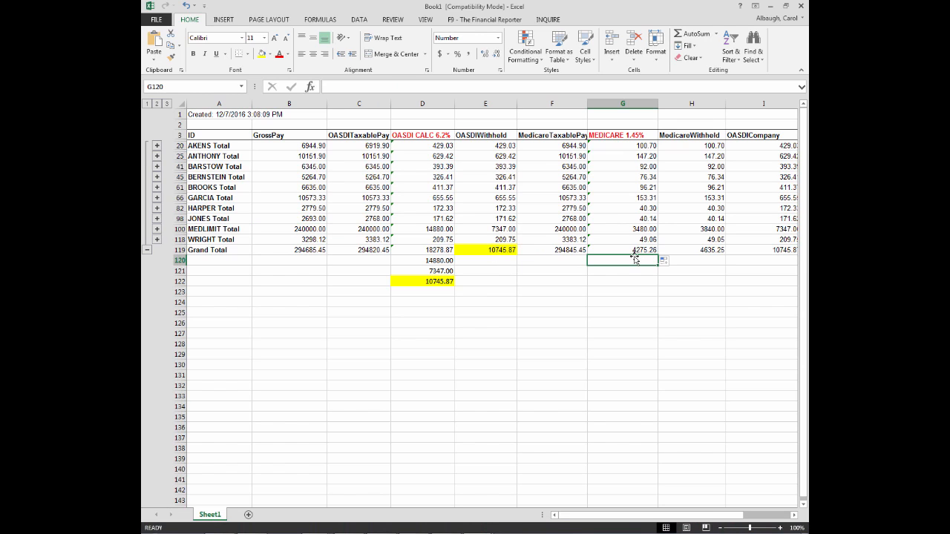
type("360")
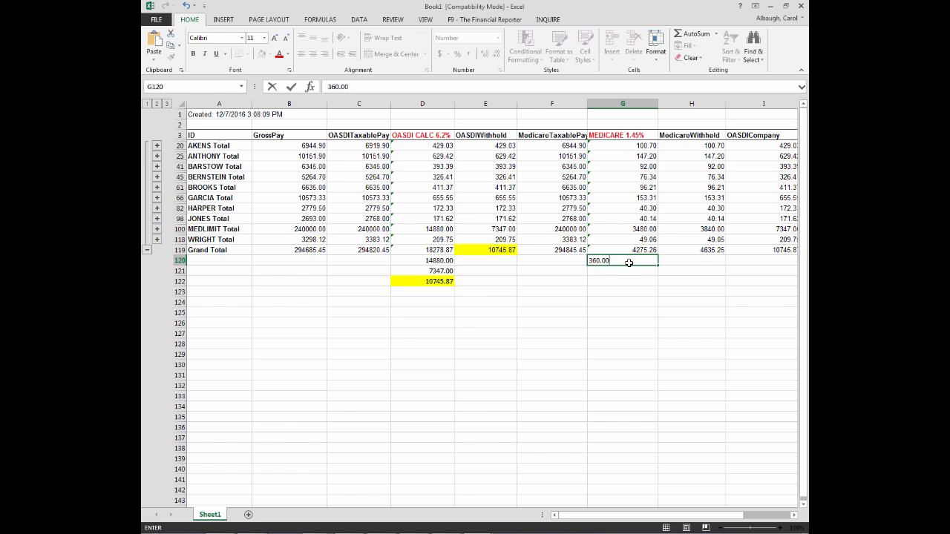
type(".00")
key("Return")
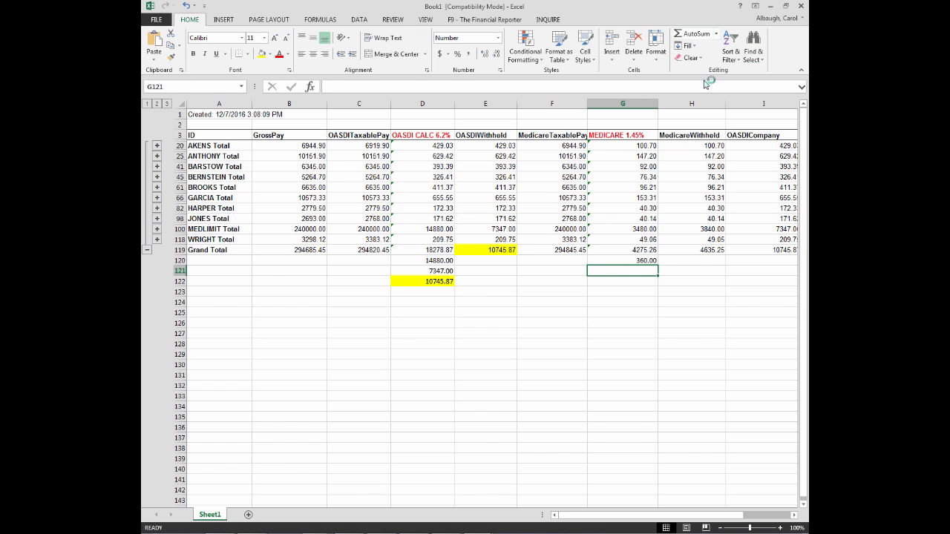
Total the calculated Medicare and the additional tax in G121 with =SUM(G119:G120).
left_click(702, 33)
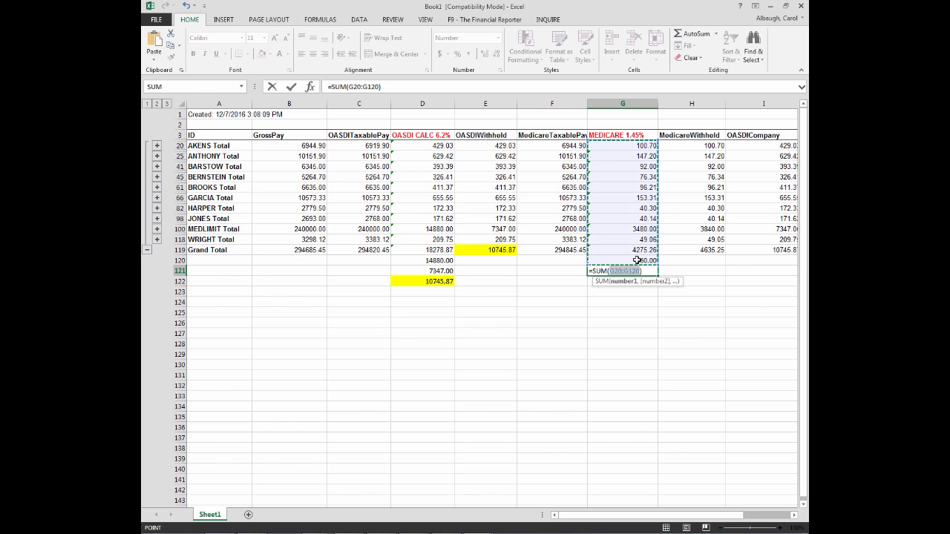
mouse_move(637, 260)
left_mouse_down()
mouse_move(659, 254)
mouse_move(634, 248)
mouse_move(635, 256)
left_mouse_up()
key("Return")
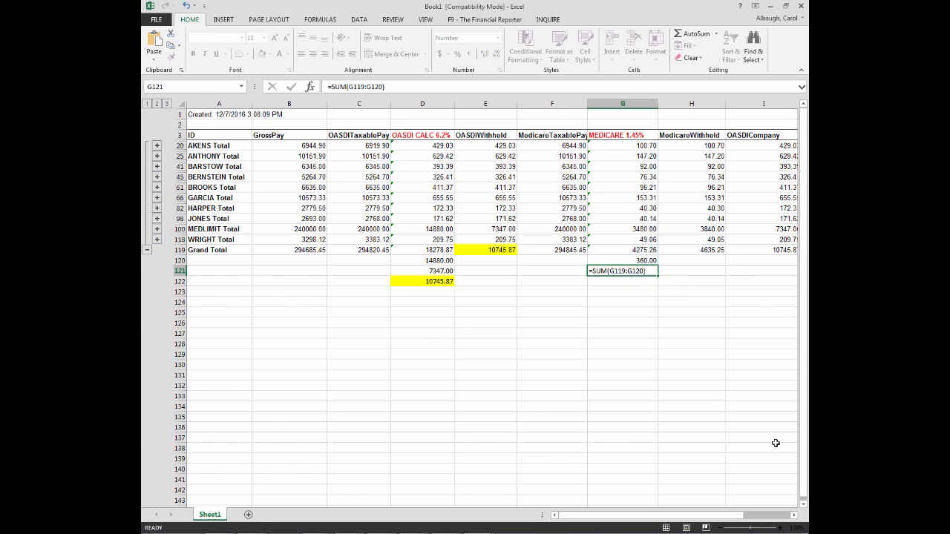
Fill the adjusted Medicare total in G121 and the MedicareWithheld grand total in H119 with orange.
left_click(623, 271)
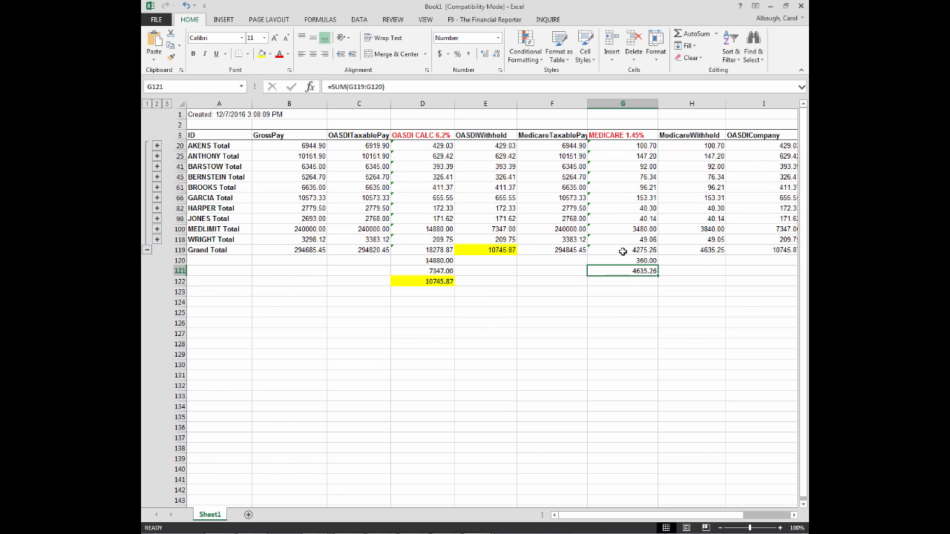
left_click(271, 55)
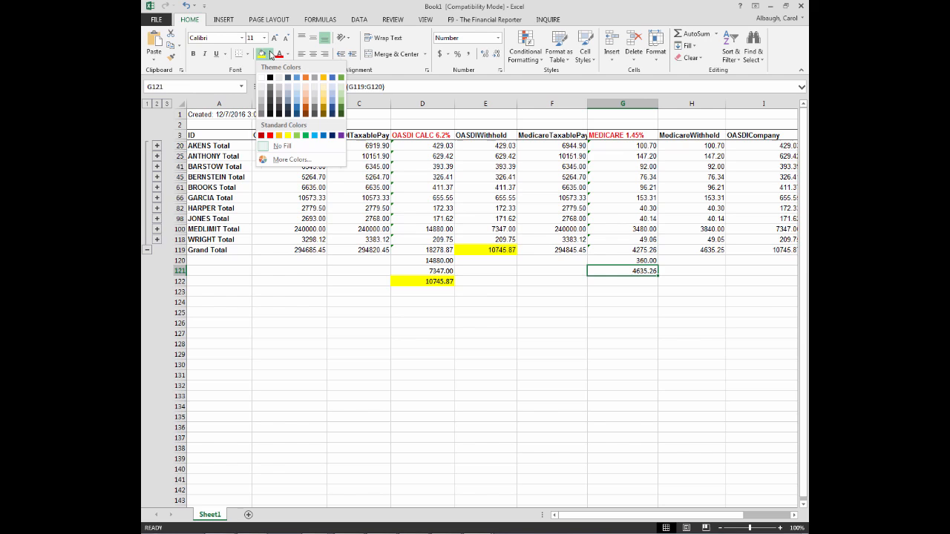
left_click(325, 78)
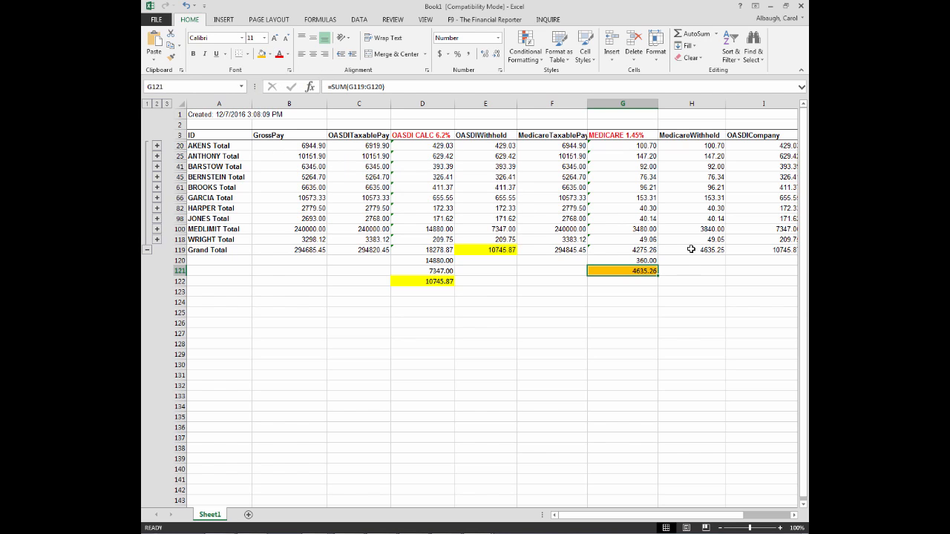
left_click(691, 249)
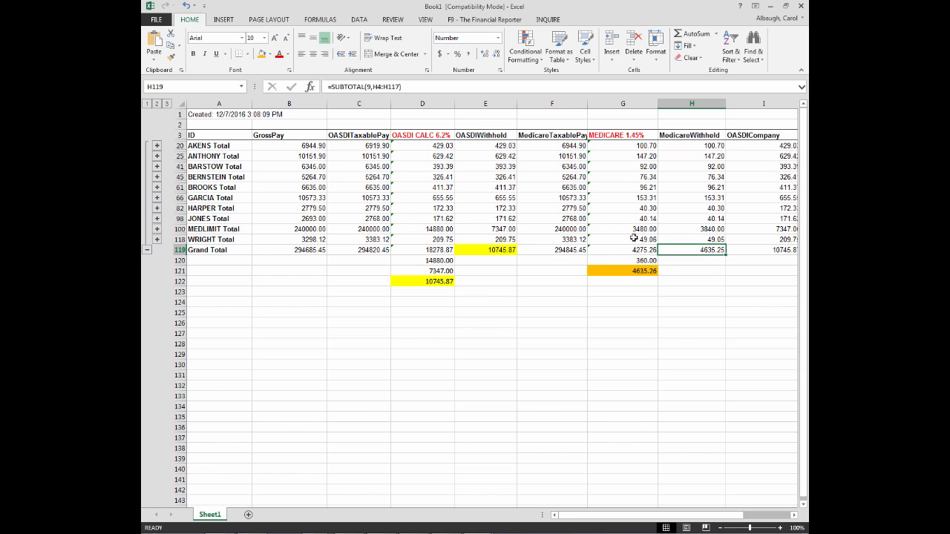
left_click_drag(630, 238, 700, 240)
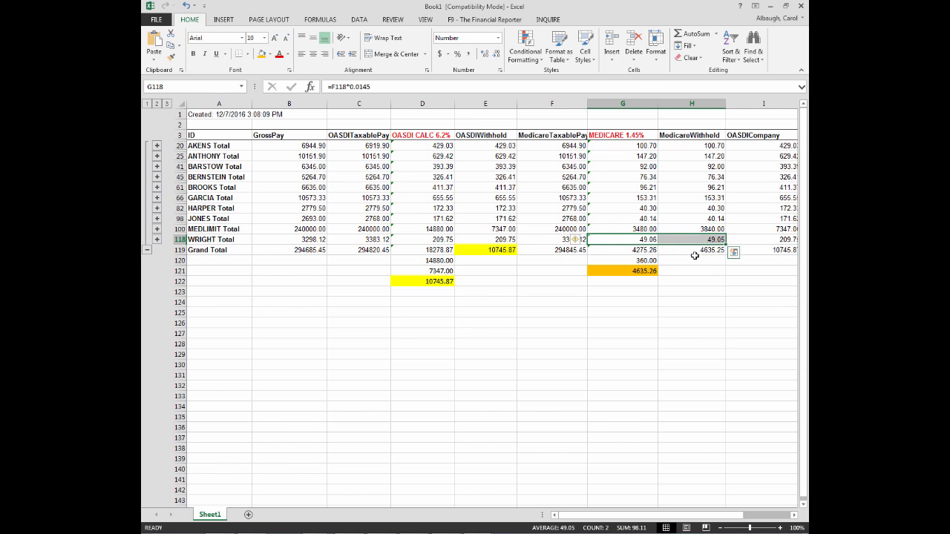
left_click(693, 251)
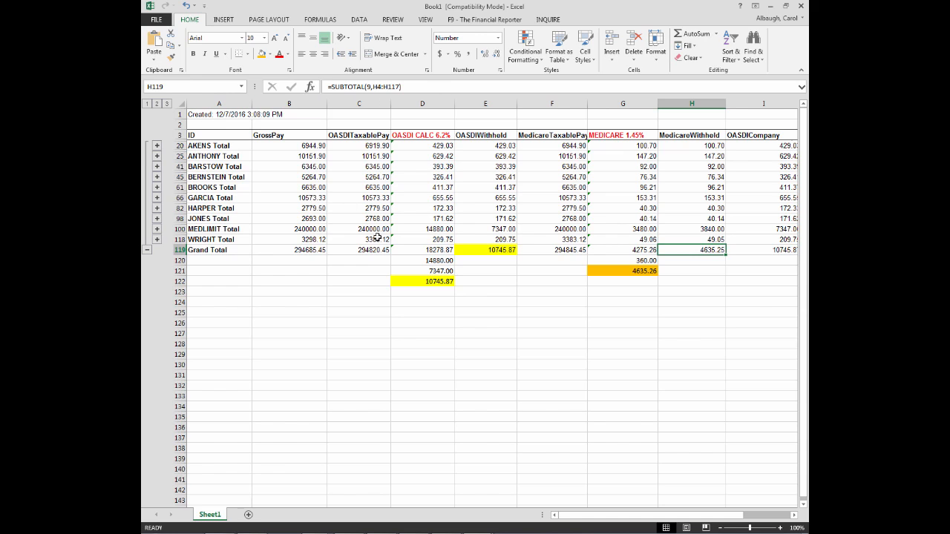
left_click(261, 54)
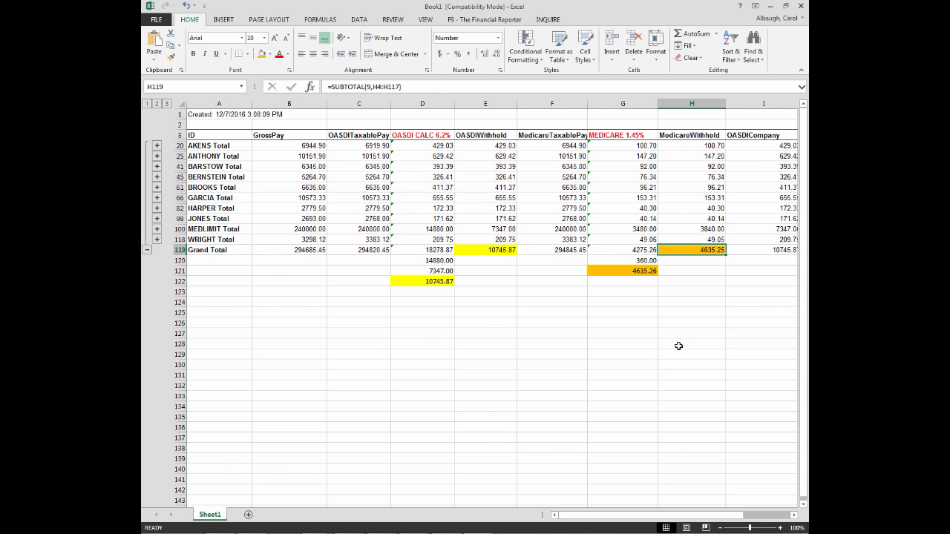
Widen column F so the full MedicareTaxablePay header fits.
left_click(701, 283)
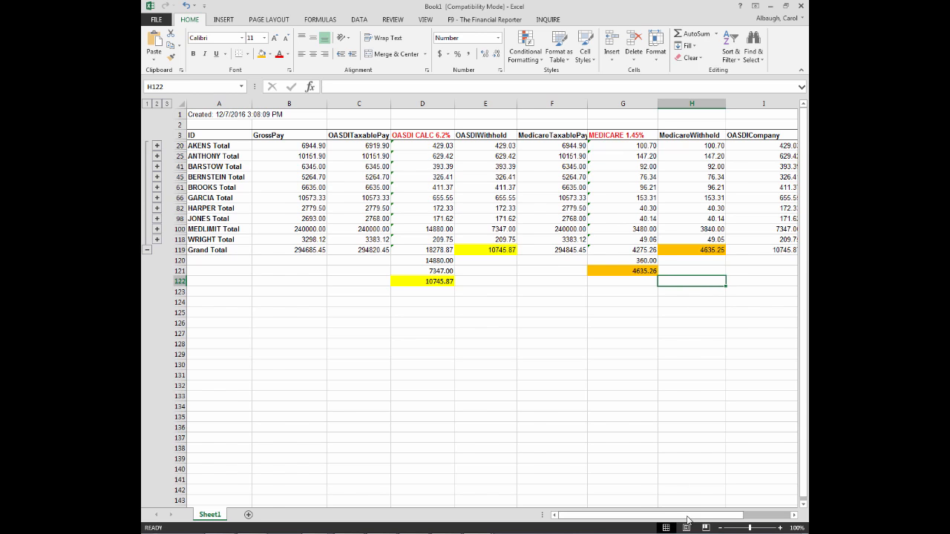
left_click_drag(692, 516, 741, 518)
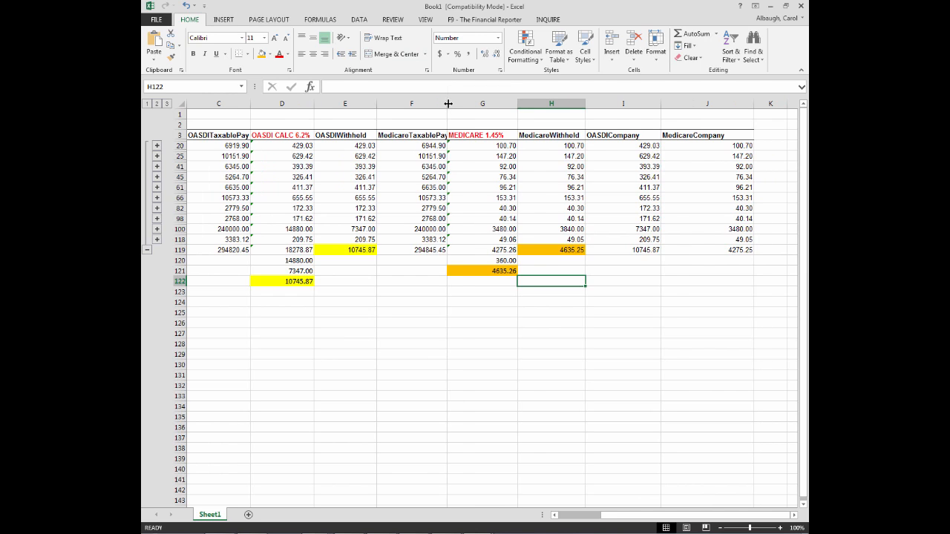
left_click_drag(448, 104, 463, 104)
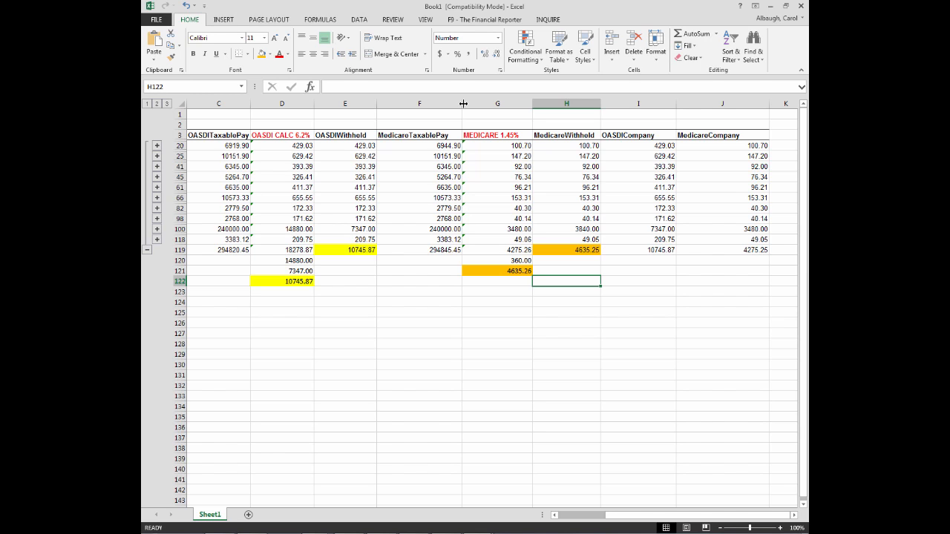
Review the OASDITaxablePay and MedicareTaxablePay columns, selecting each in turn.
left_click(359, 105)
left_click(219, 103)
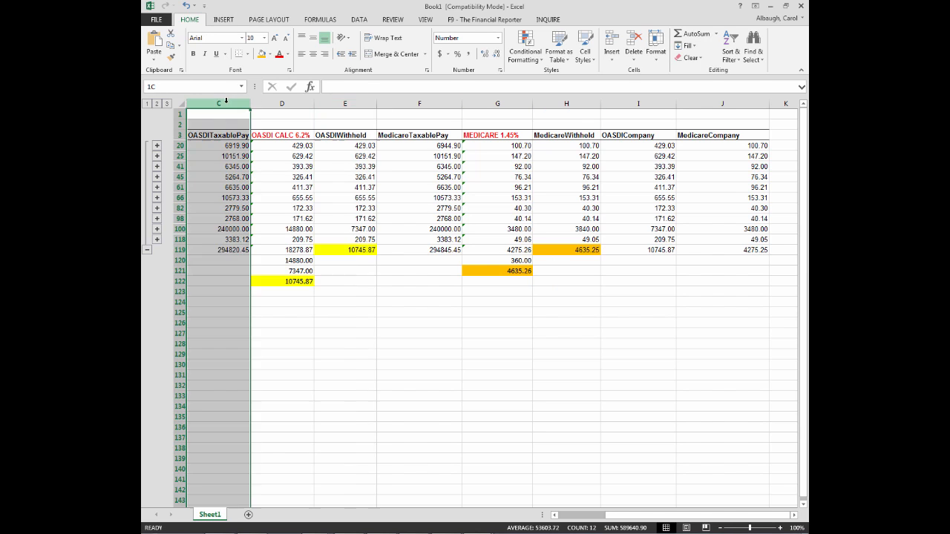
left_click(430, 102)
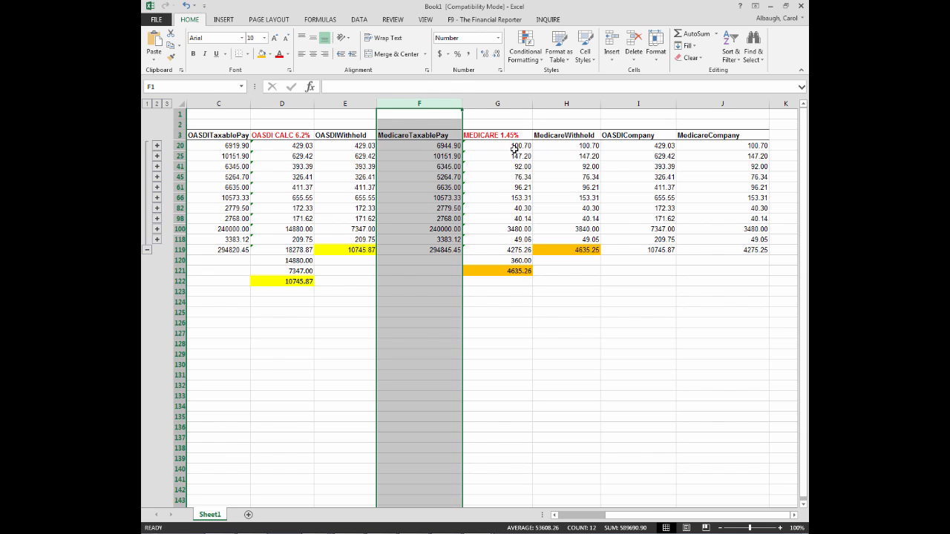
Compare the calculated Medicare column with MedicareWithheld, and the calculated OASDI column with OASDIWithheld, selecting each pair of columns.
left_click(508, 104)
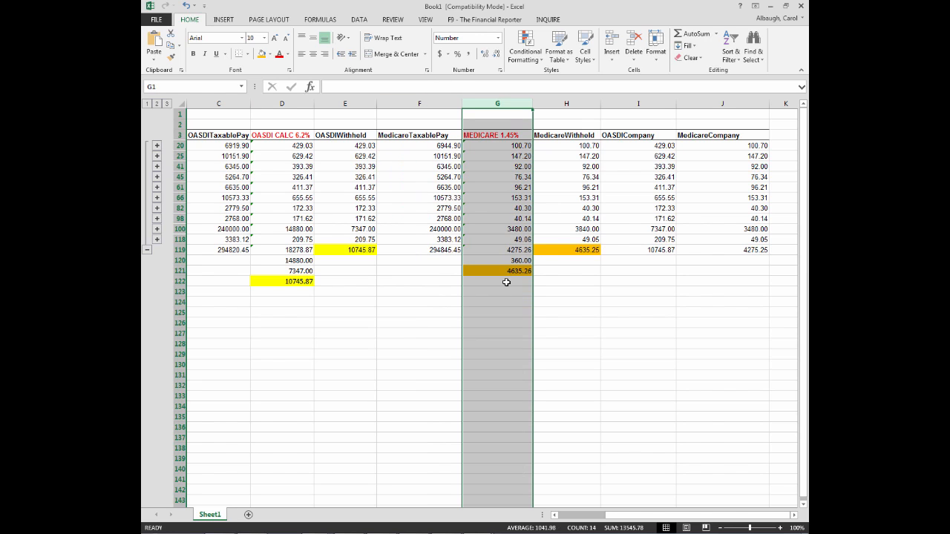
left_click_drag(519, 104, 537, 105)
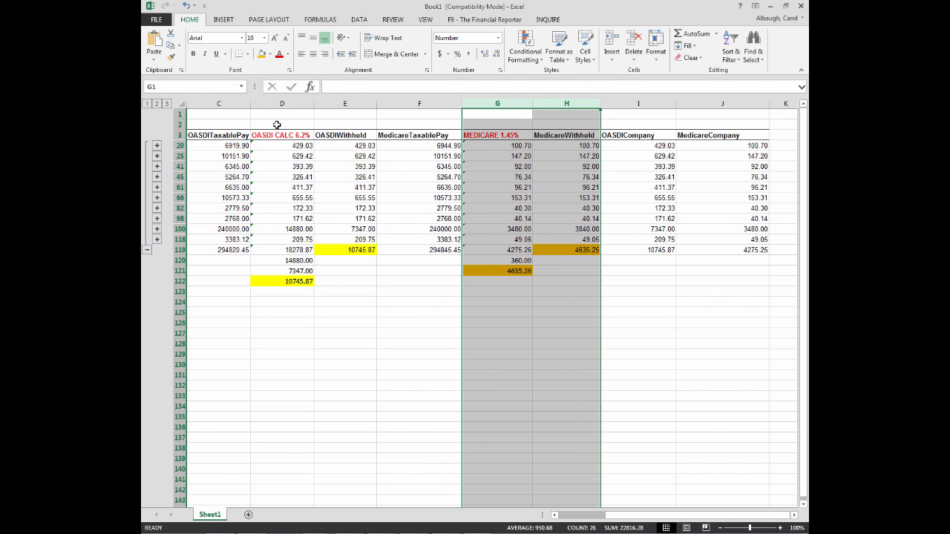
left_click_drag(278, 105, 345, 104)
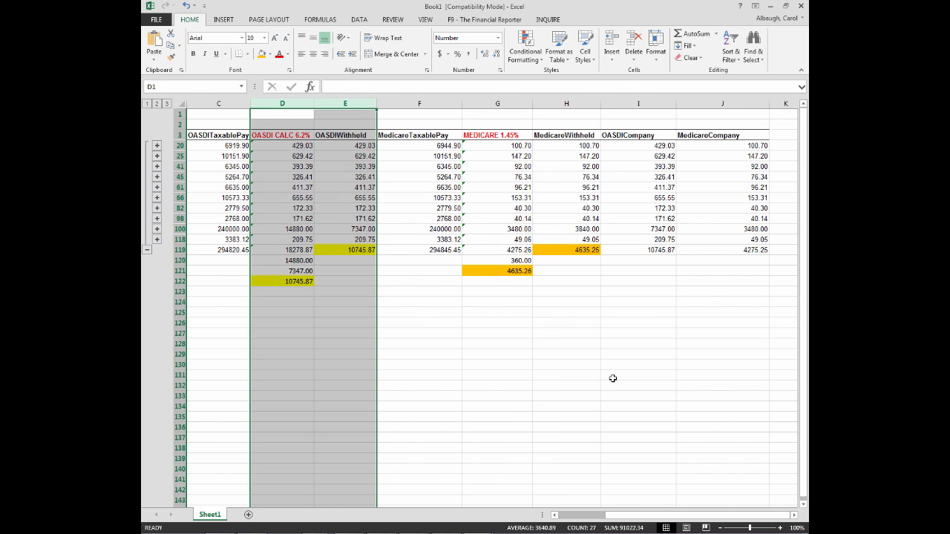
left_click(630, 343)
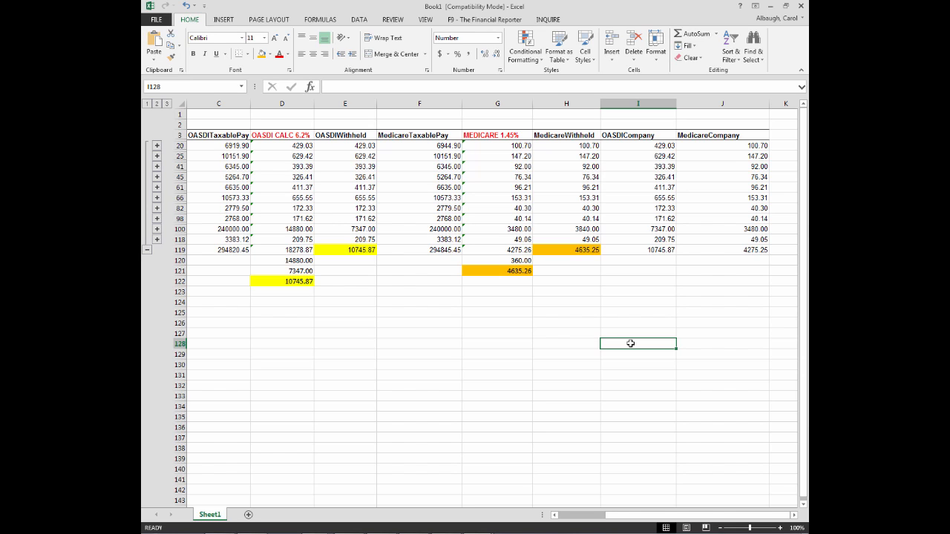
Close Book1 without saving and exp5184.xls, and dismiss the Custom Exports window in Sage BusinessWorks.
left_click(799, 7)
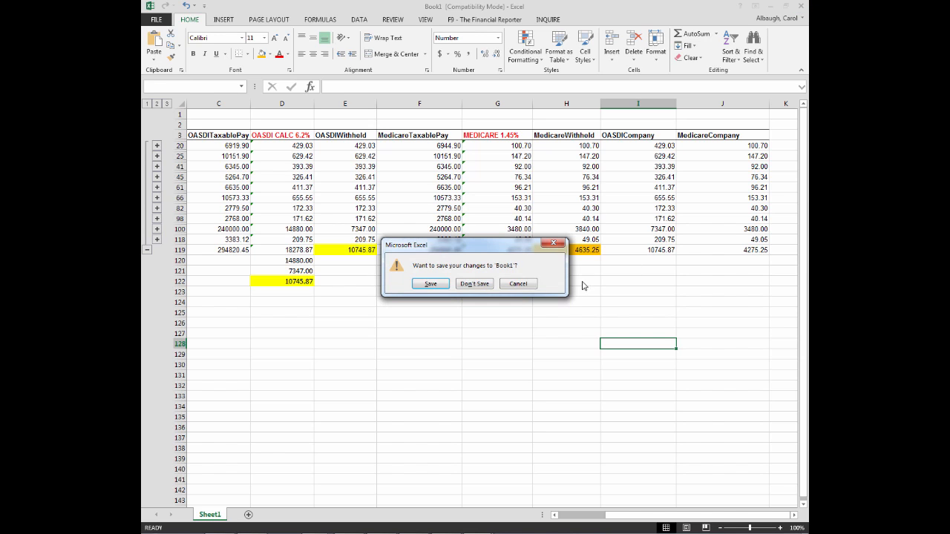
left_click(471, 288)
left_click(474, 284)
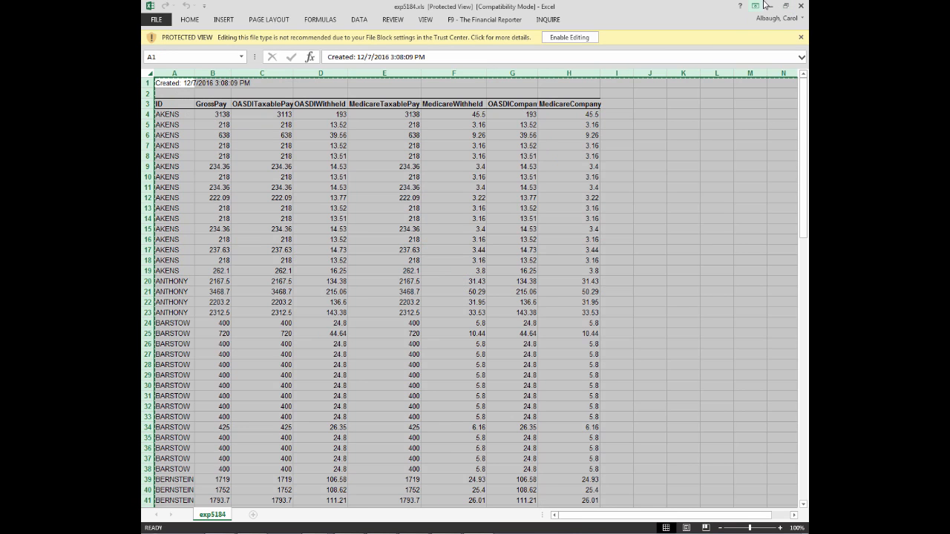
left_click(801, 9)
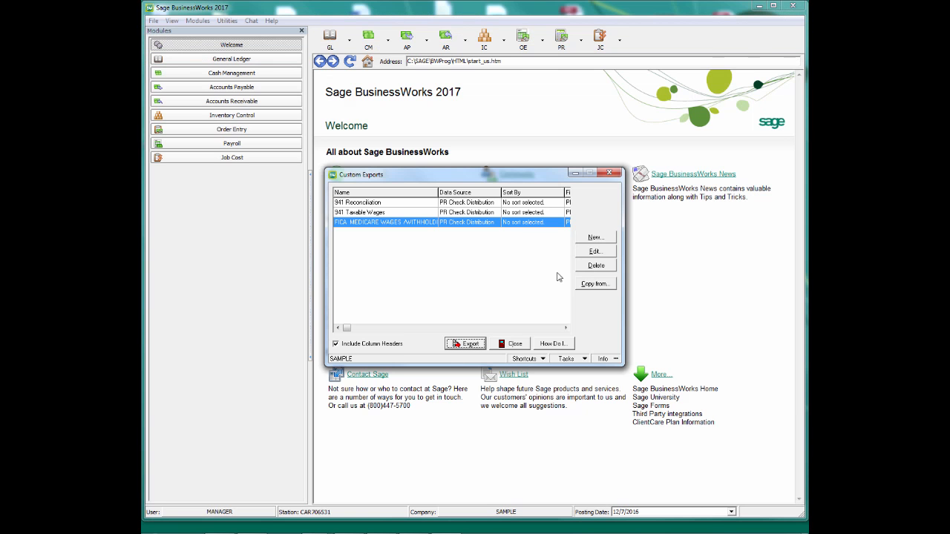
left_click(611, 178)
Open the employee's payroll time card in Time Card Entry, check its BONUS other-pay entry, and save the card.
left_click(566, 37)
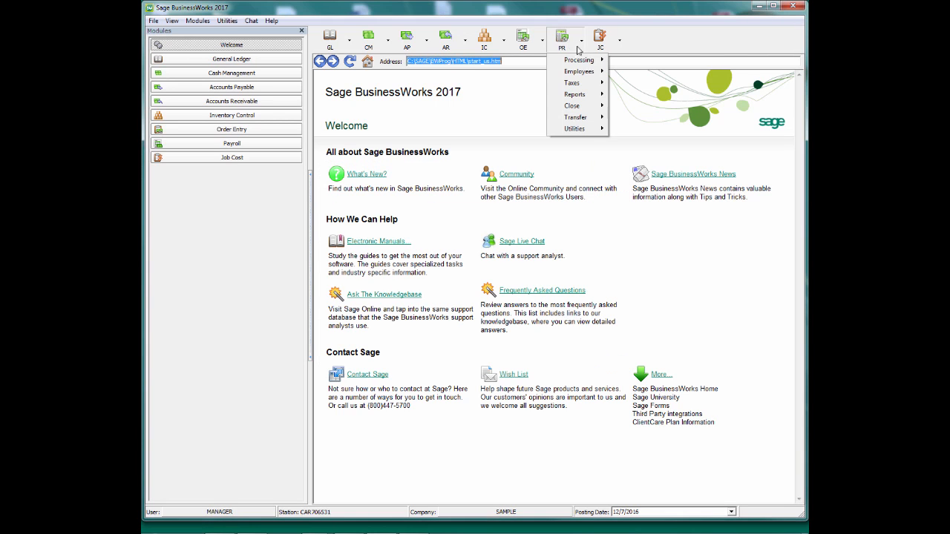
mouse_move(591, 61)
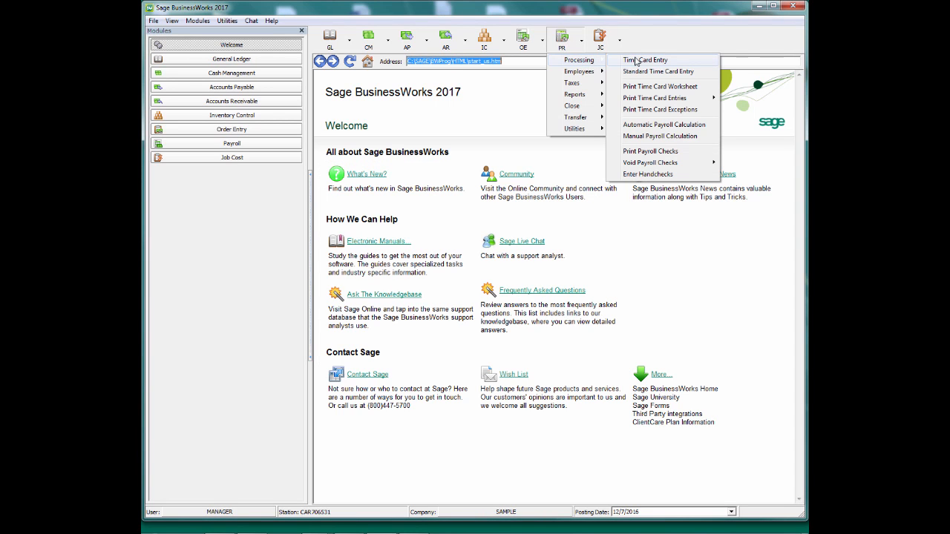
left_click(636, 61)
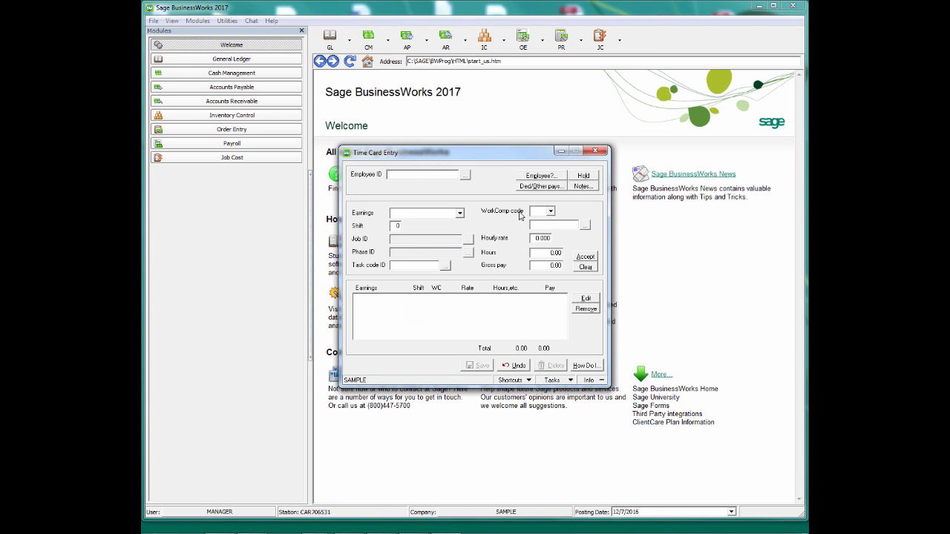
key("Return")
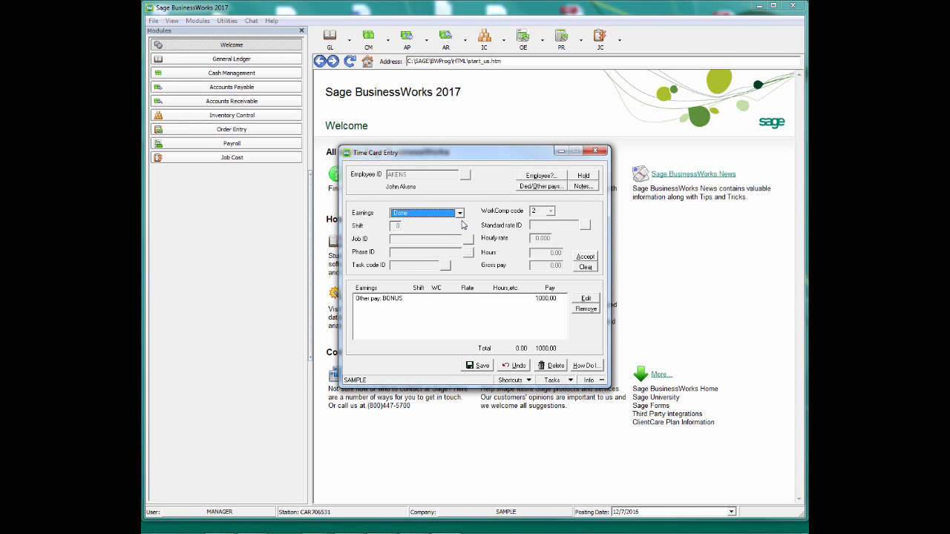
left_click(380, 301)
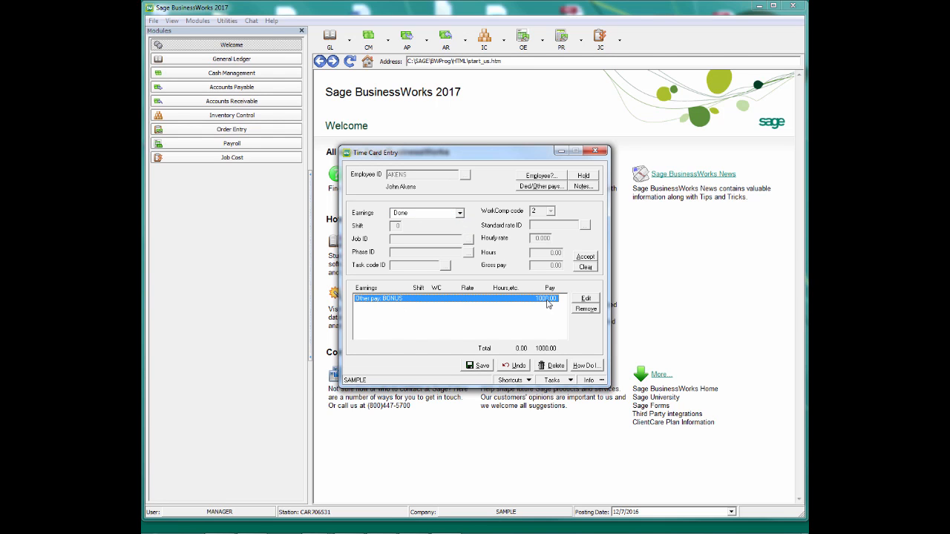
left_click(478, 365)
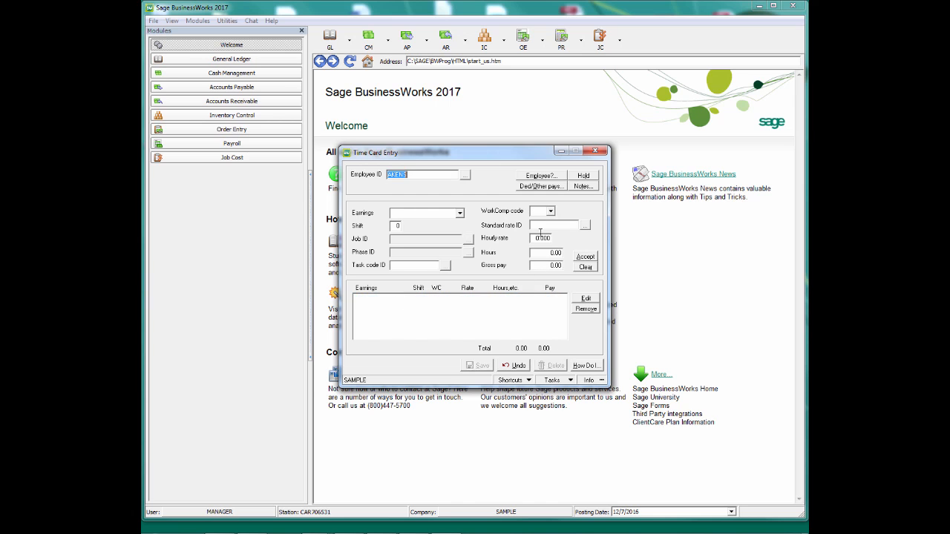
left_click(595, 151)
Run Automatic Payroll Calculation for only the employee with the bonus time card, keeping all departments and the payroll register included.
left_click(566, 39)
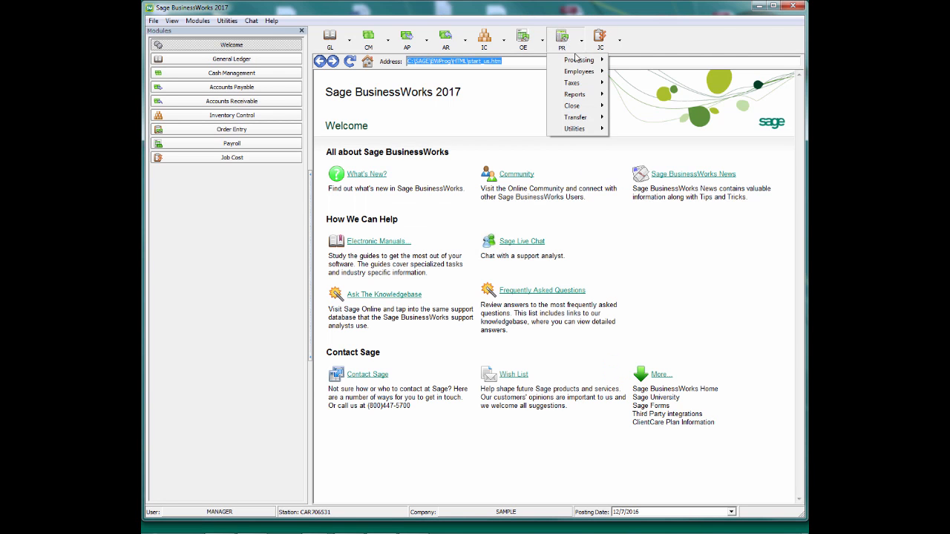
mouse_move(576, 62)
left_click(653, 124)
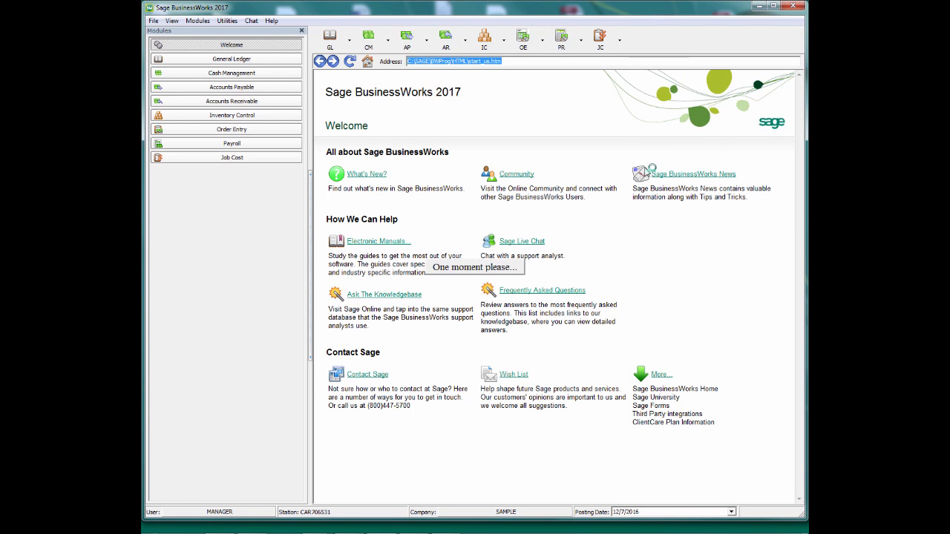
left_click(401, 207)
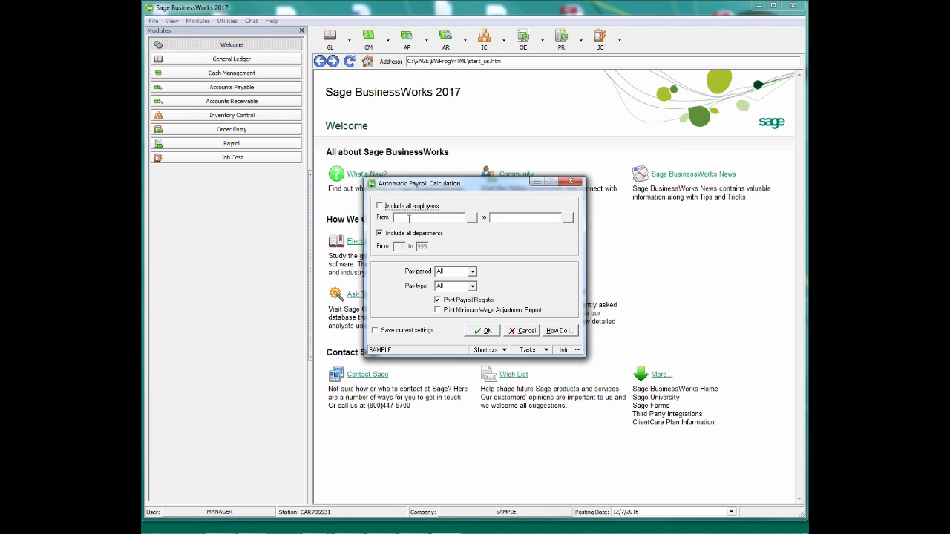
left_click(431, 221)
type("AKENS")
key("Tab")
left_click(483, 330)
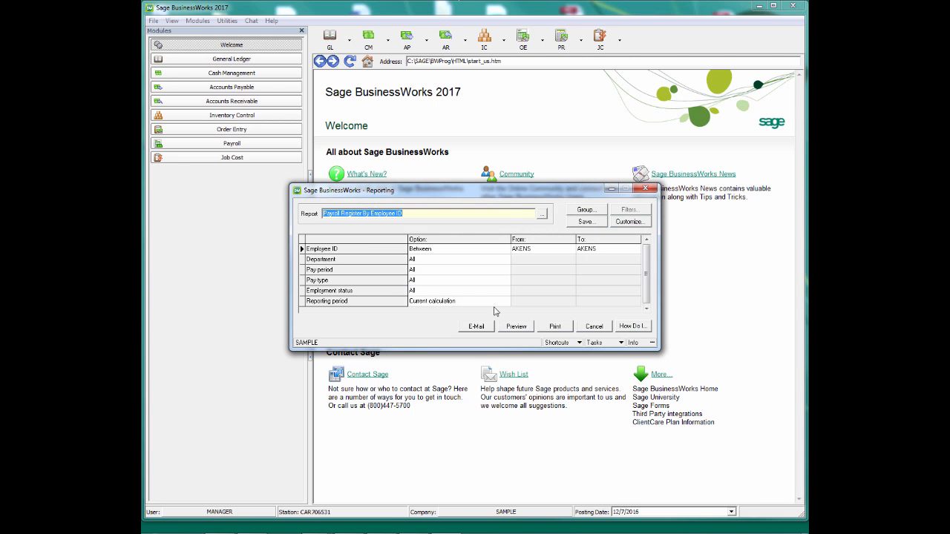
Preview the Payroll Register By Employee ID for the current calculation, and close the report.
left_click(516, 326)
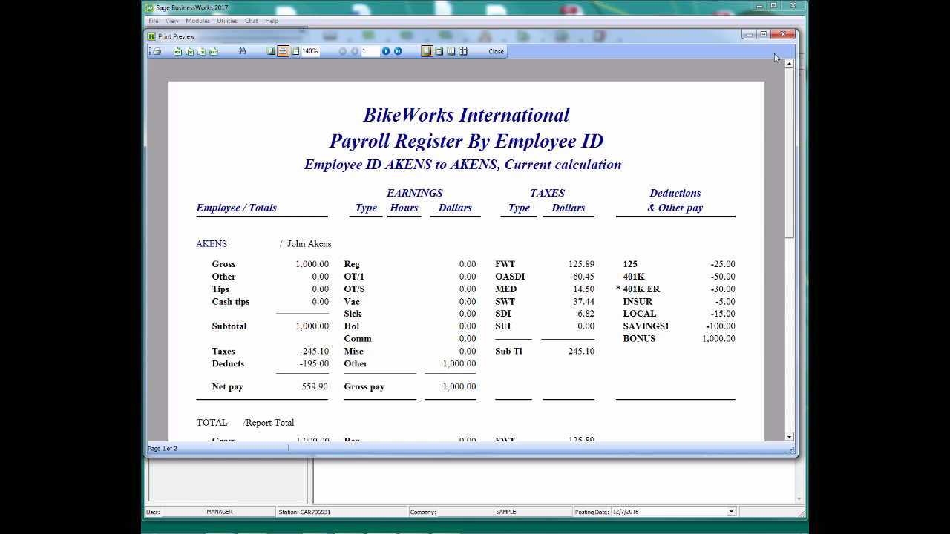
left_click(501, 53)
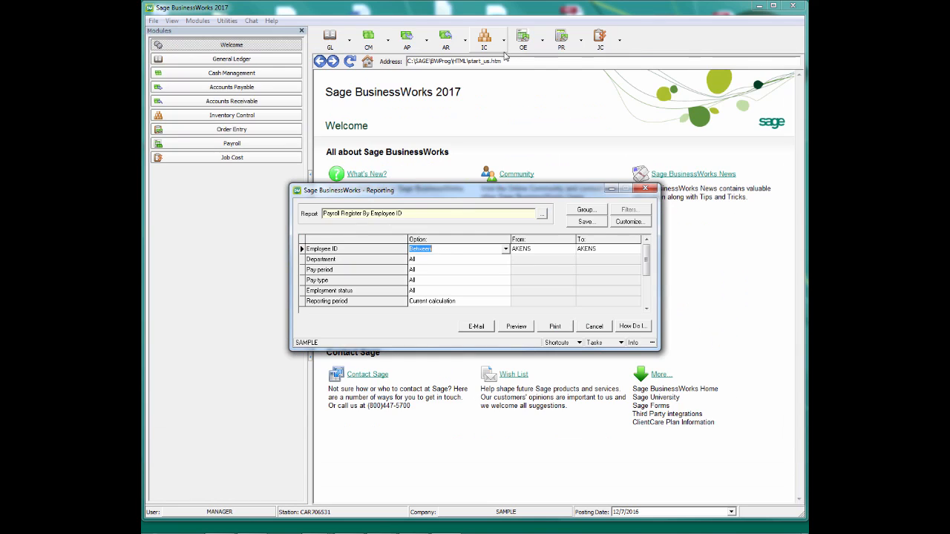
left_click(650, 190)
Open Manual Payroll Calculation for the same employee, using the calculated check as its basis.
left_click(561, 39)
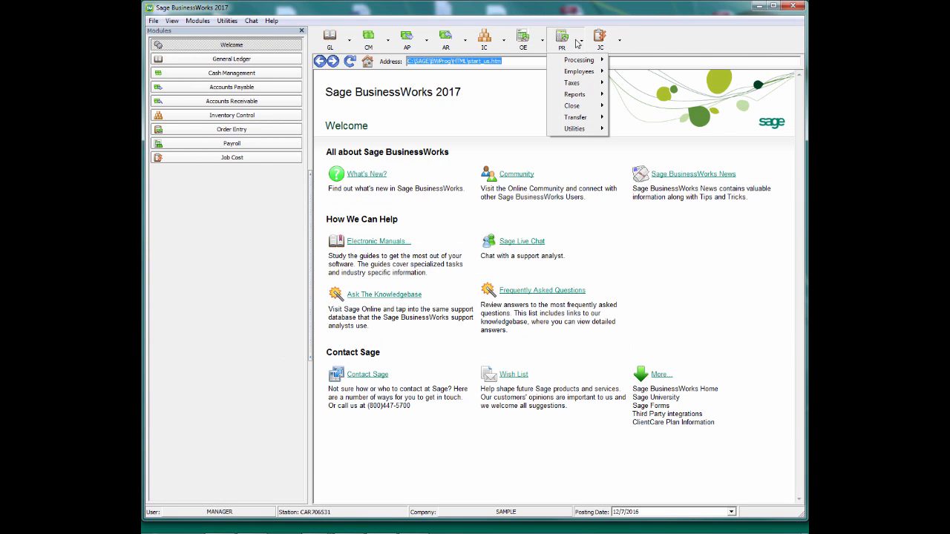
mouse_move(573, 63)
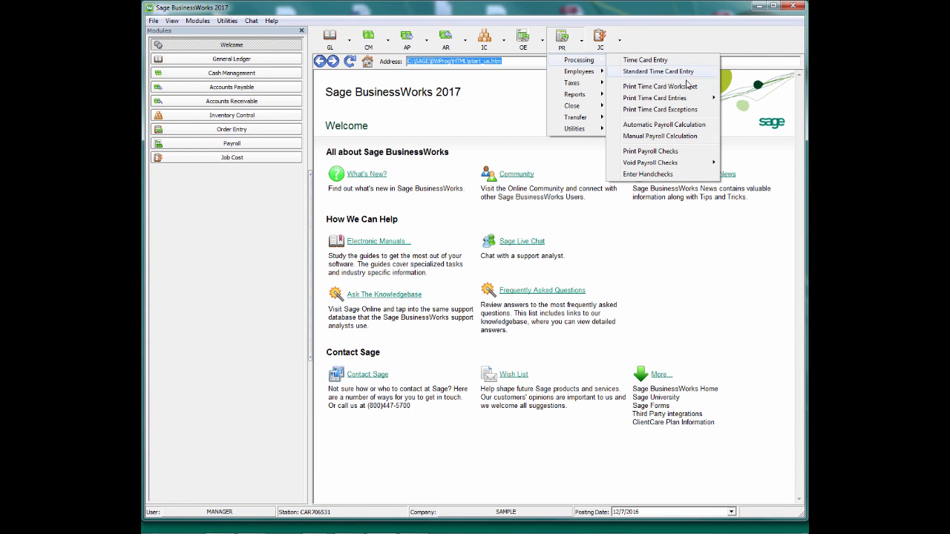
left_click(653, 136)
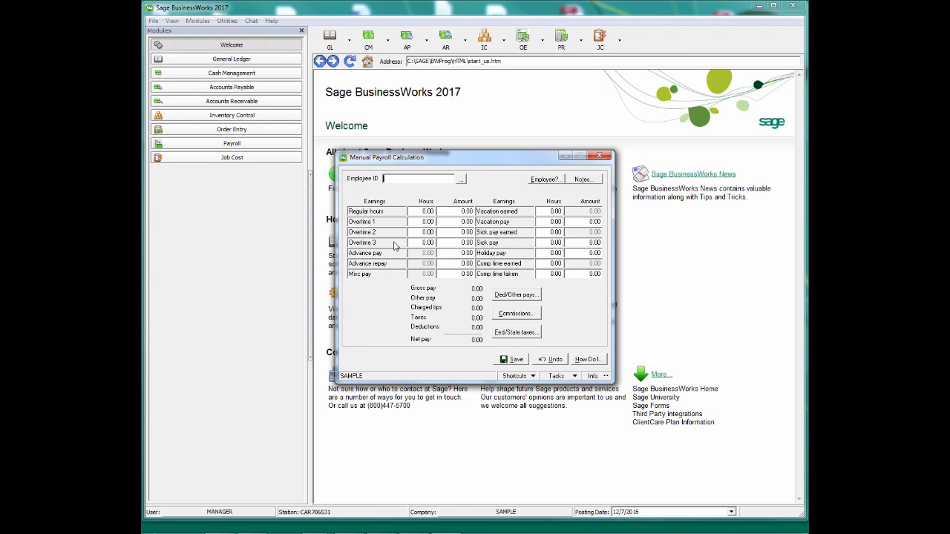
type("AKENS")
key("Tab")
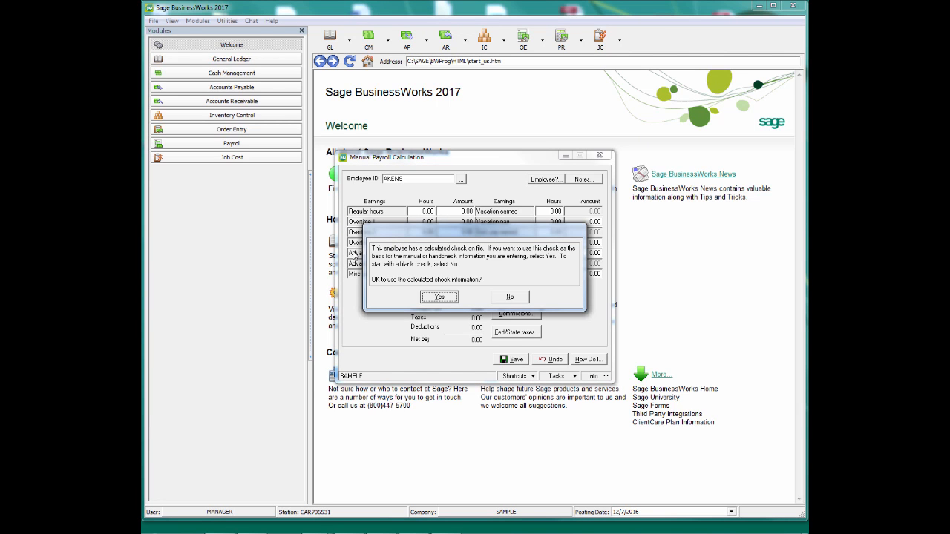
left_click(440, 297)
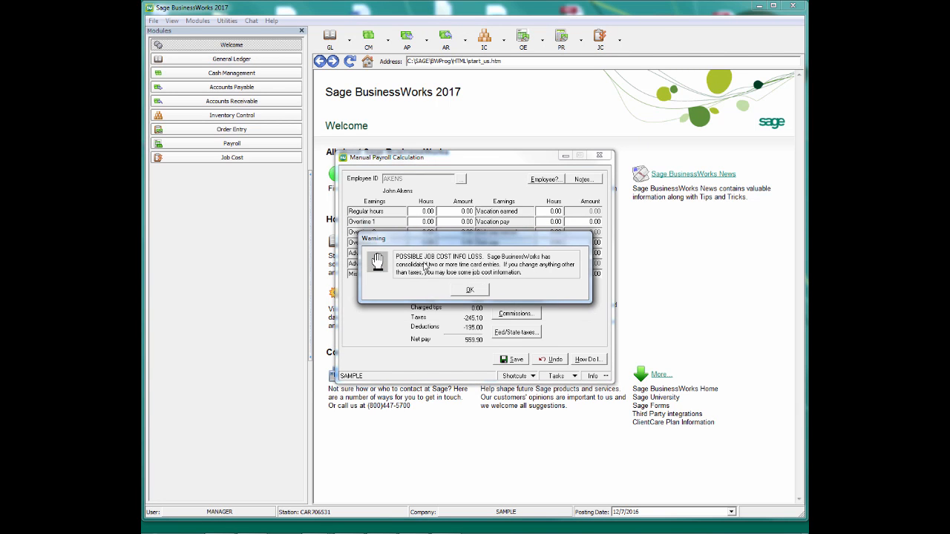
key("Return")
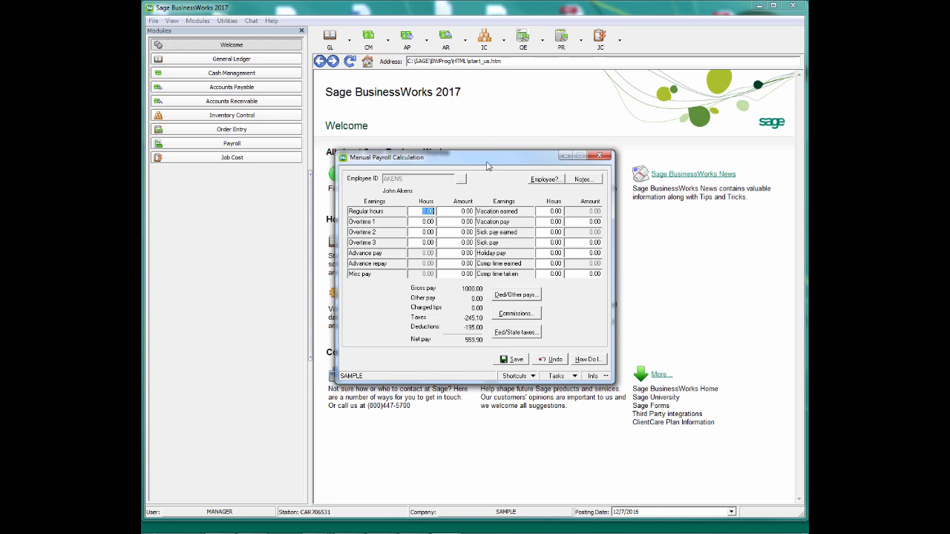
left_click_drag(490, 159, 490, 154)
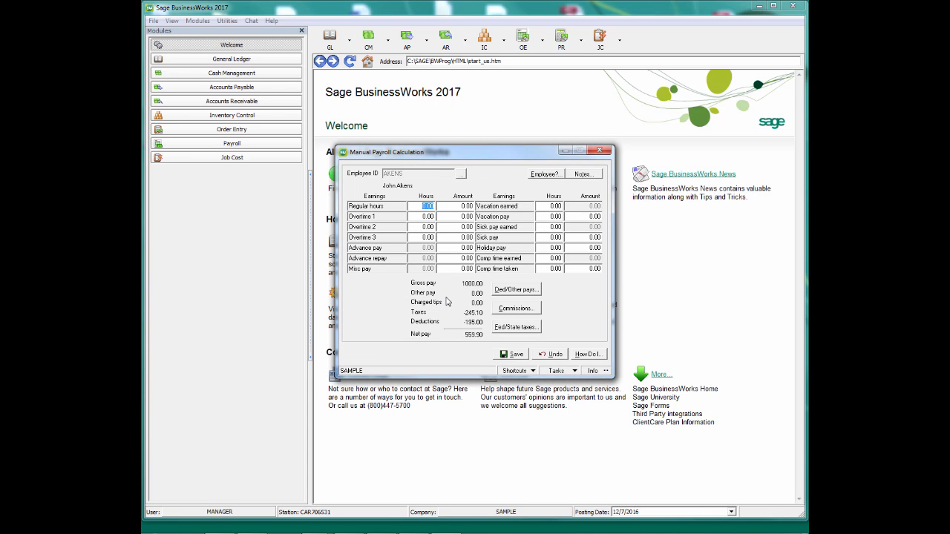
Deactivate the INSUR, SAVINGS1, WC-SRVC, 401K, 401K ER, LOCAL and 125 deductions on the check, keeping only the BONUS other pay active.
left_click(519, 291)
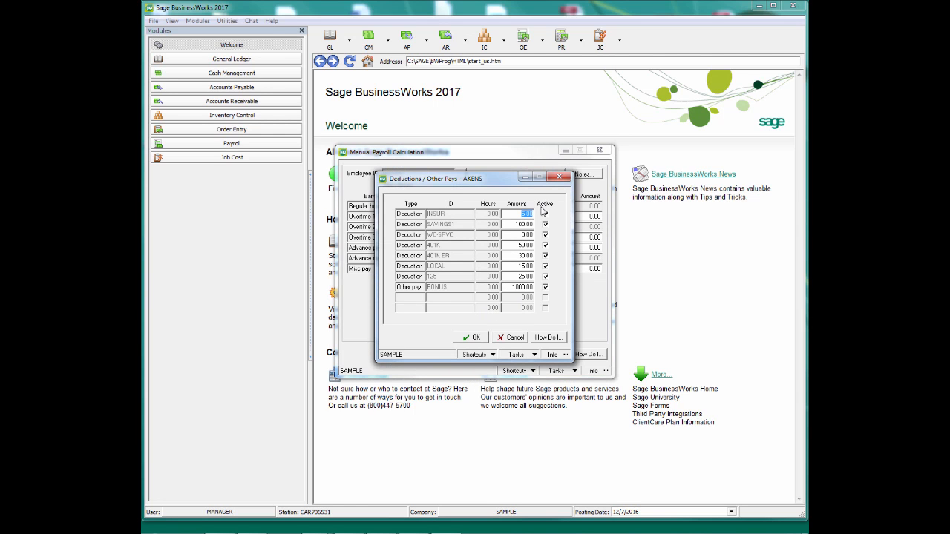
left_click(545, 214)
left_click(546, 224)
left_click(546, 235)
left_click(546, 244)
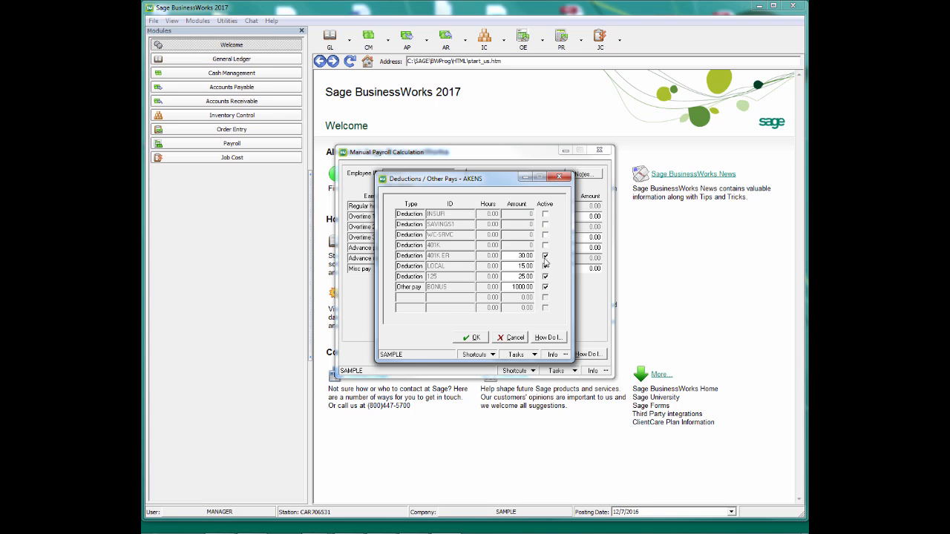
left_click(546, 255)
left_click(546, 266)
left_click(545, 276)
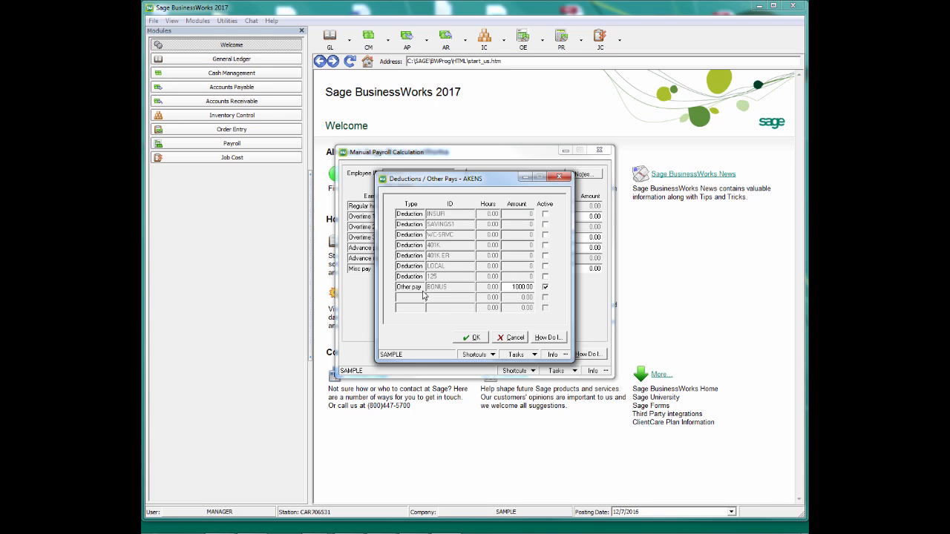
left_click(472, 337)
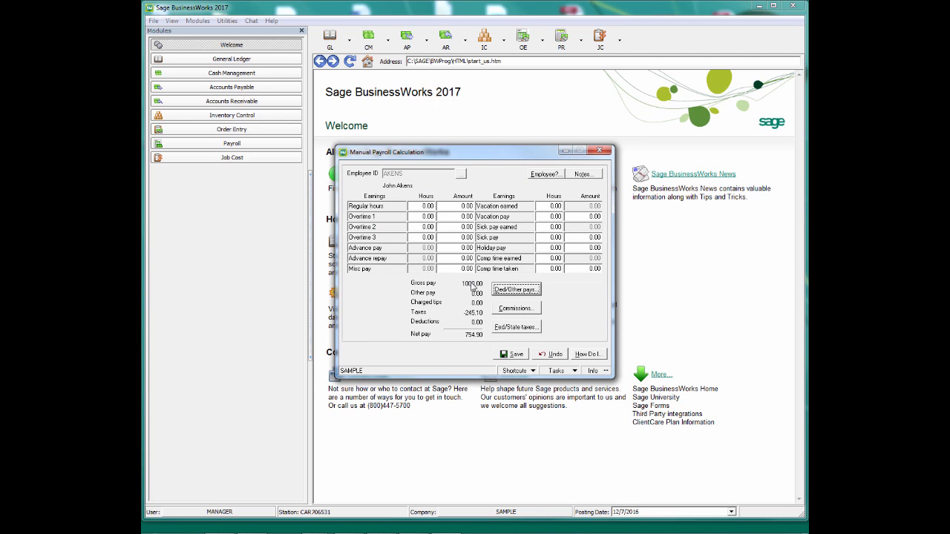
Set the employee FWT amount to 0.00 in the check's federal and state taxes.
left_click(517, 327)
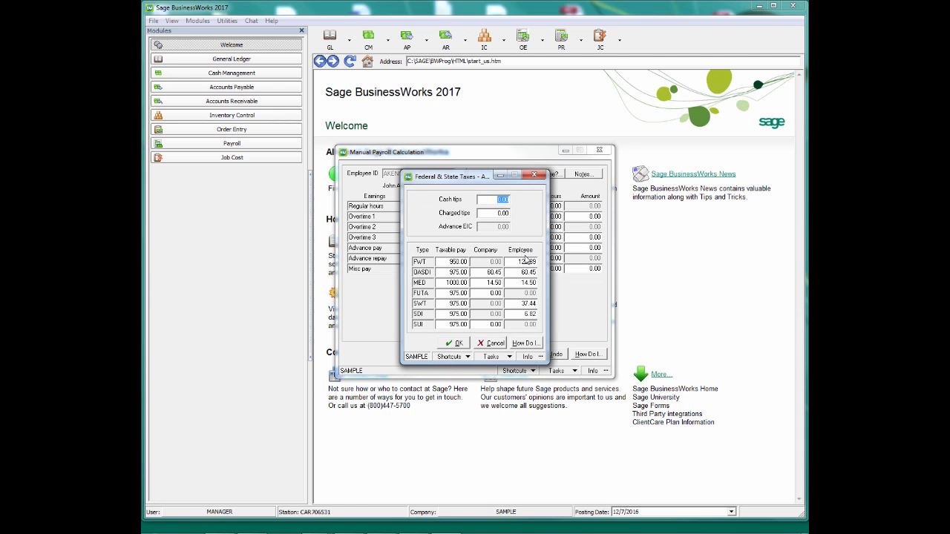
left_click(518, 261)
type("0.")
left_click(520, 273)
Open the Windows Calculator alongside the Federal & State Taxes window.
mouse_move(163, 523)
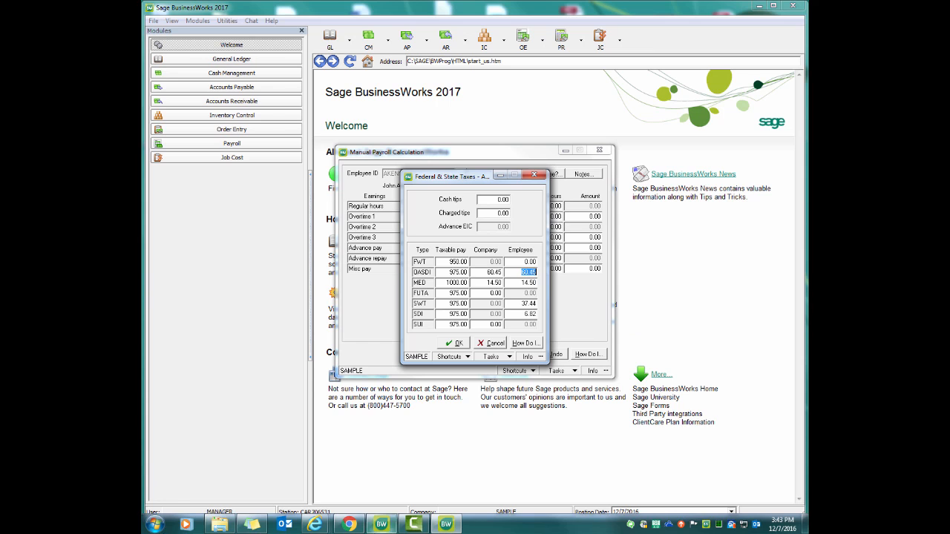
left_click(156, 524)
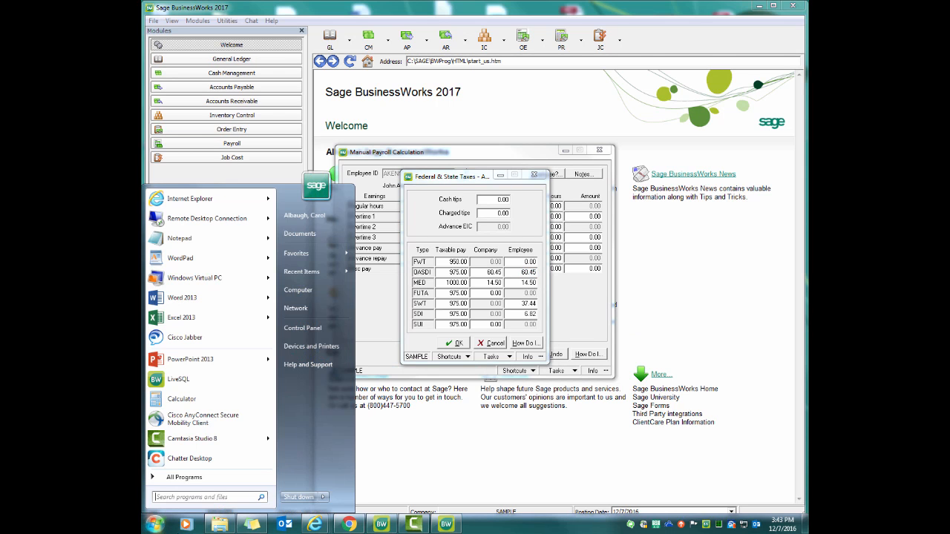
type("calculator")
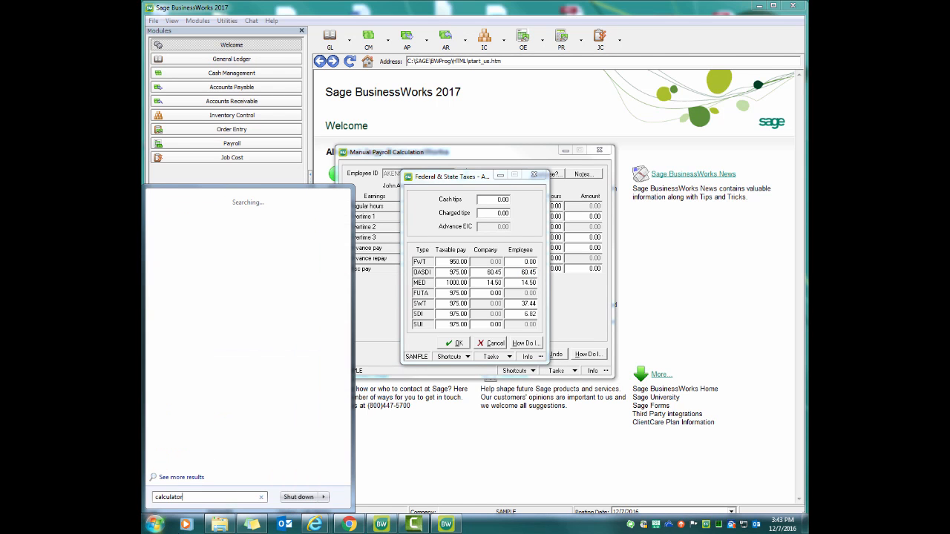
key("Return")
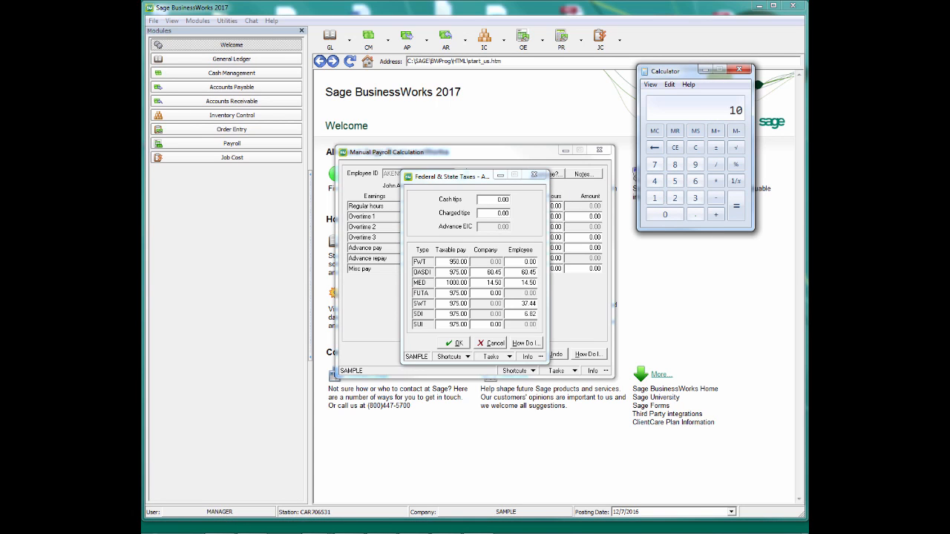
type("1000.00")
type("*")
type("6.2")
left_click(735, 164)
left_click(736, 208)
left_click(701, 149)
Calculate OASDI as 1000.00 × .062 and set both the employee and company OASDI amounts to 62.00.
type(".00")
left_click(718, 183)
type(".062")
left_click(739, 211)
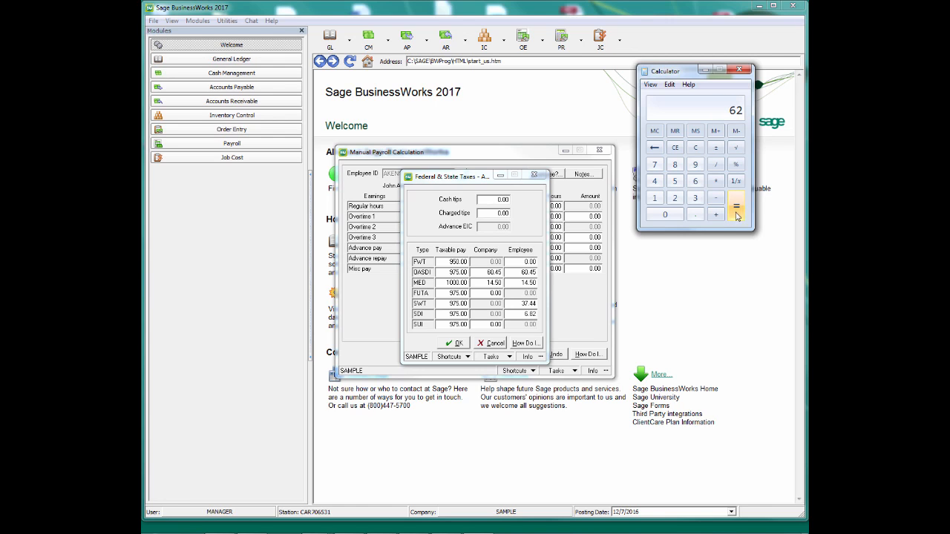
left_click(521, 273)
type("62.00")
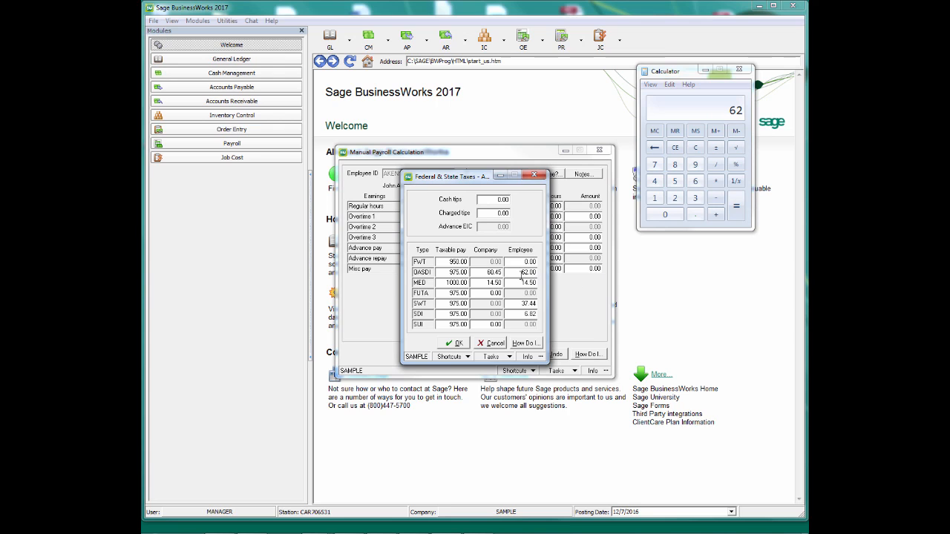
left_click(488, 273)
type("62.00")
Calculate Medicare as 1000.00 × .0145 and compare it with the company and employee MED amounts.
left_click(520, 285)
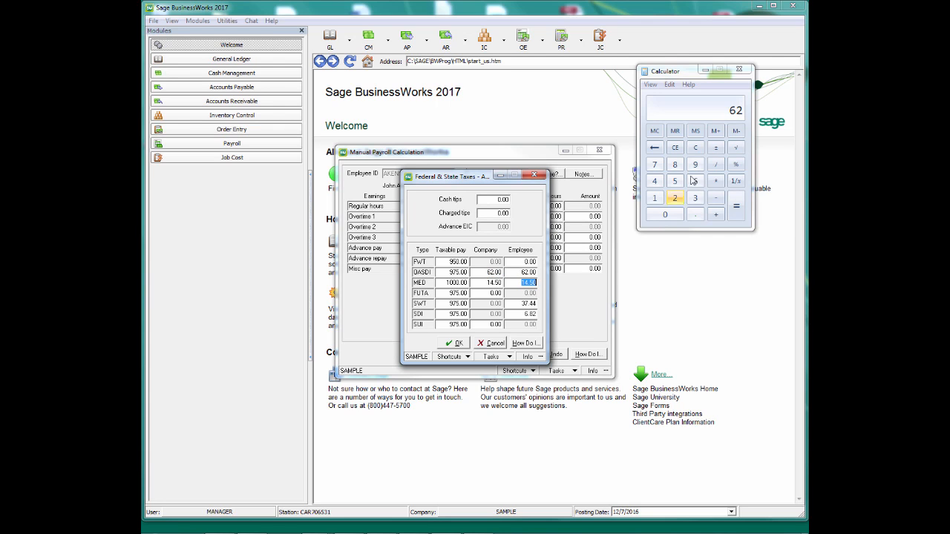
left_click(697, 148)
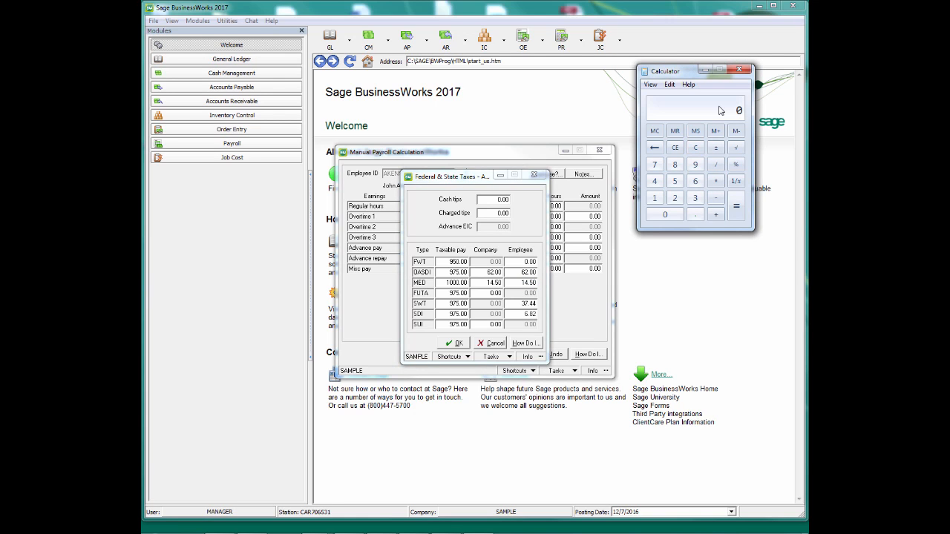
type(".00")
key("asterisk")
type(".0145")
left_click(736, 212)
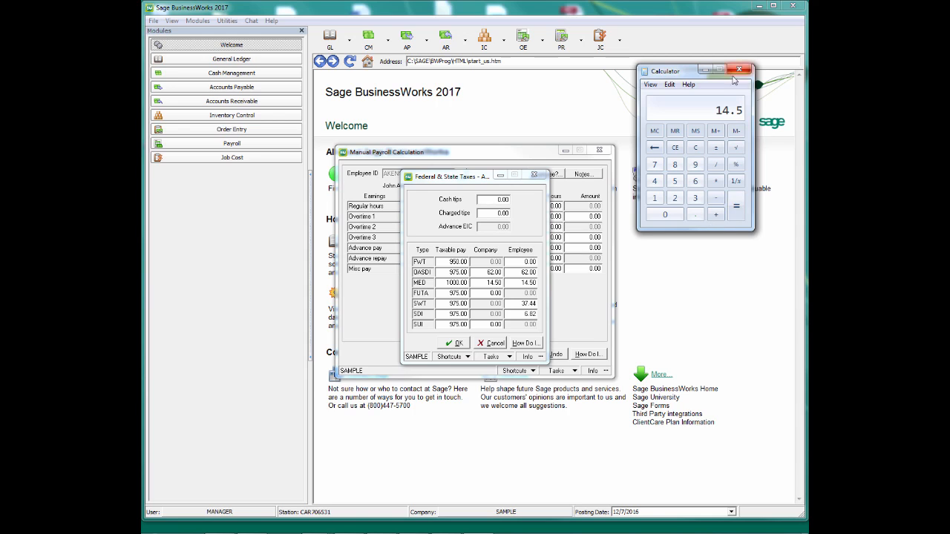
left_click(490, 282)
key("Tab")
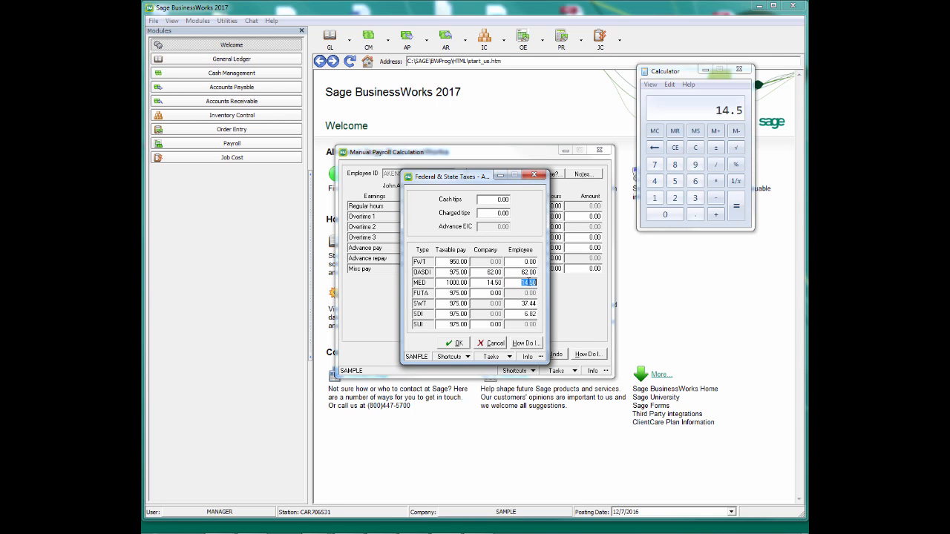
Set the employee SWT amount to 0, accept the taxes, then save and close the manual payroll calculation.
double_click(532, 304)
type("0")
double_click(526, 314)
left_click(455, 343)
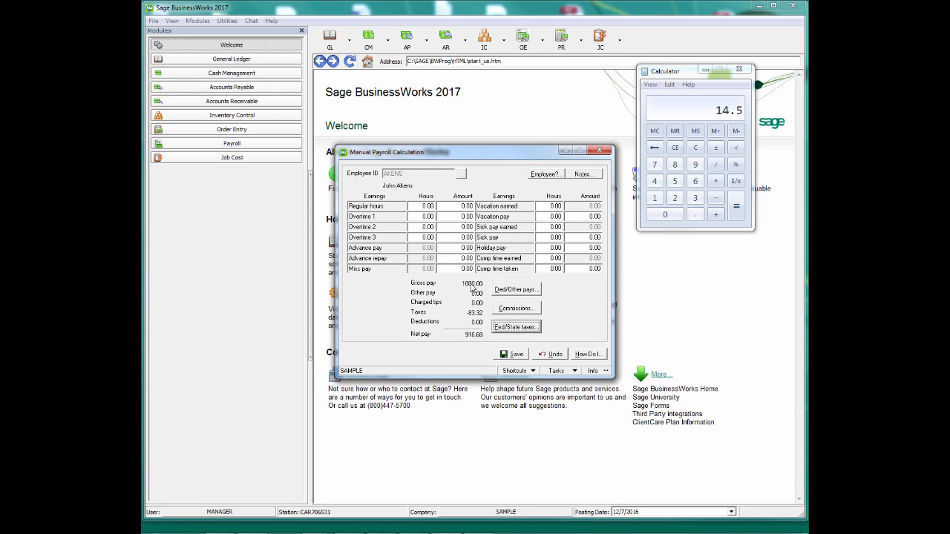
left_click(515, 354)
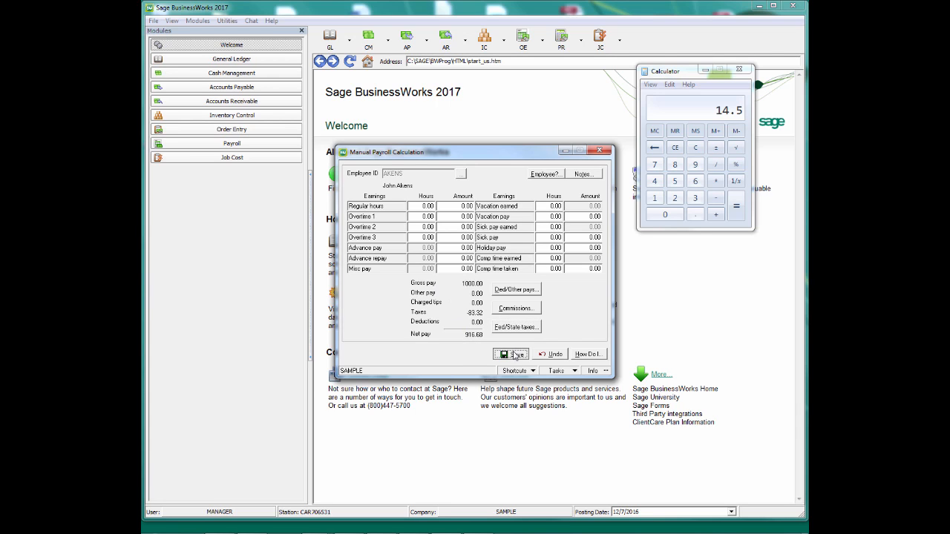
left_click(607, 153)
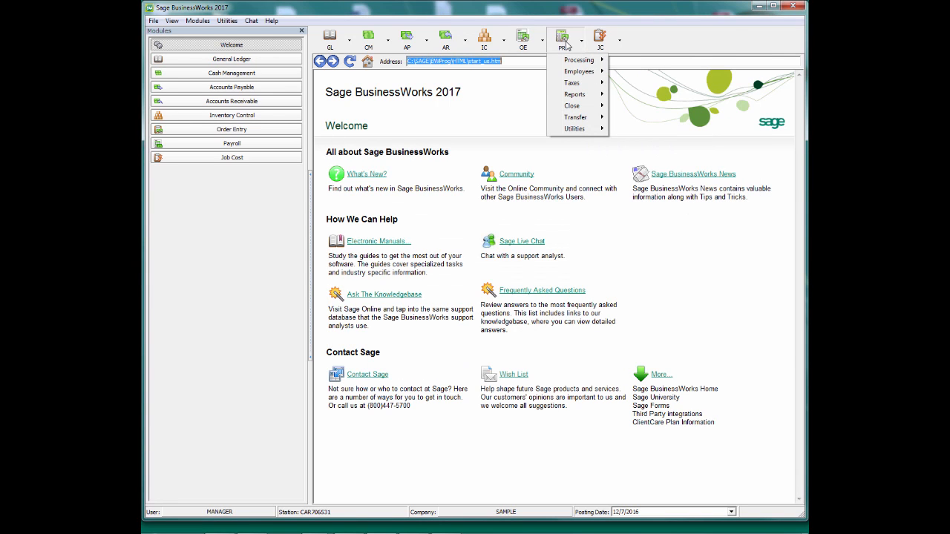
Open Print Payroll Checks and restrict the employee range to the bonus employee's ID.
left_click(568, 44)
mouse_move(579, 59)
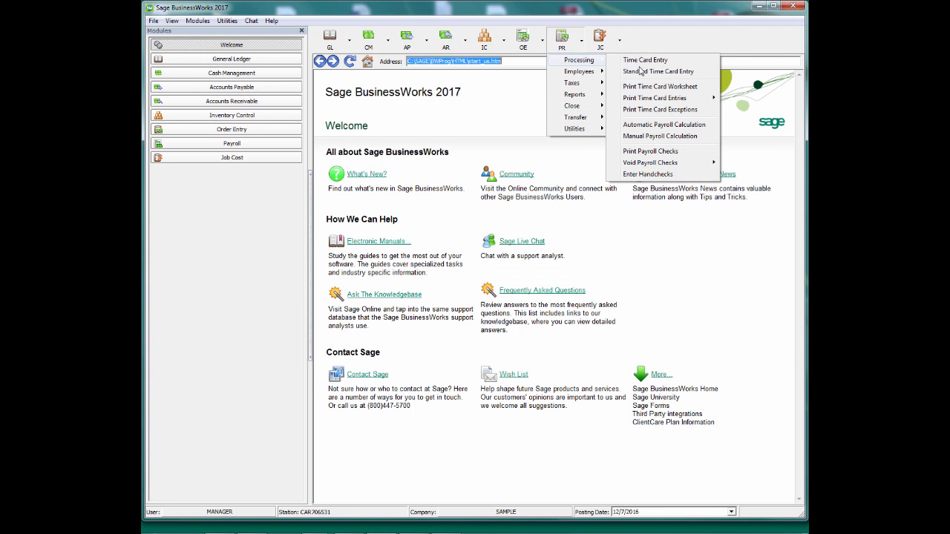
left_click(642, 151)
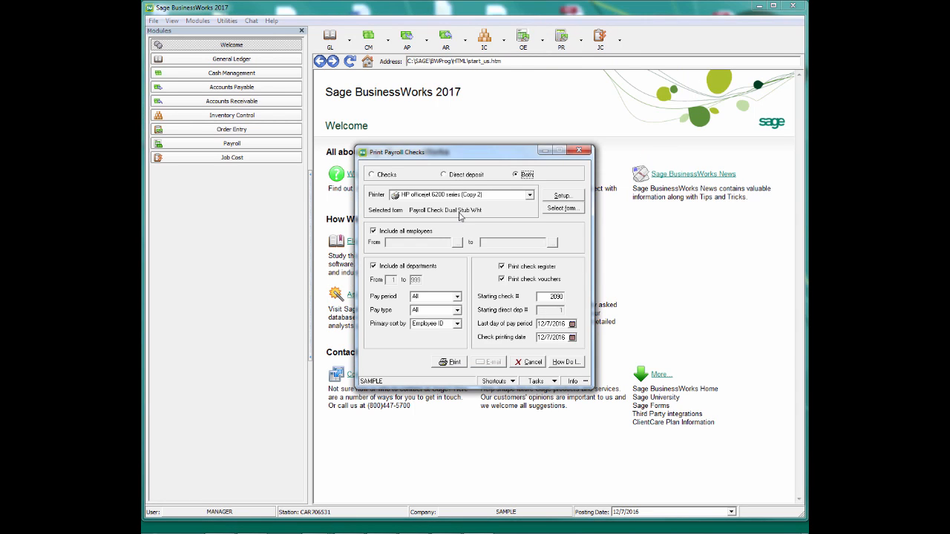
left_click(379, 231)
type("AKEN")
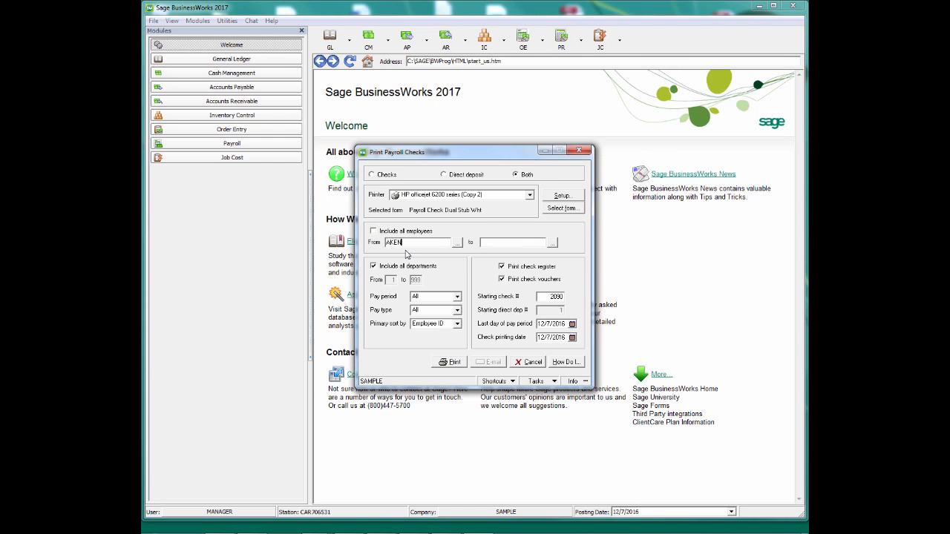
type("S")
key("Tab")
left_click(452, 362)
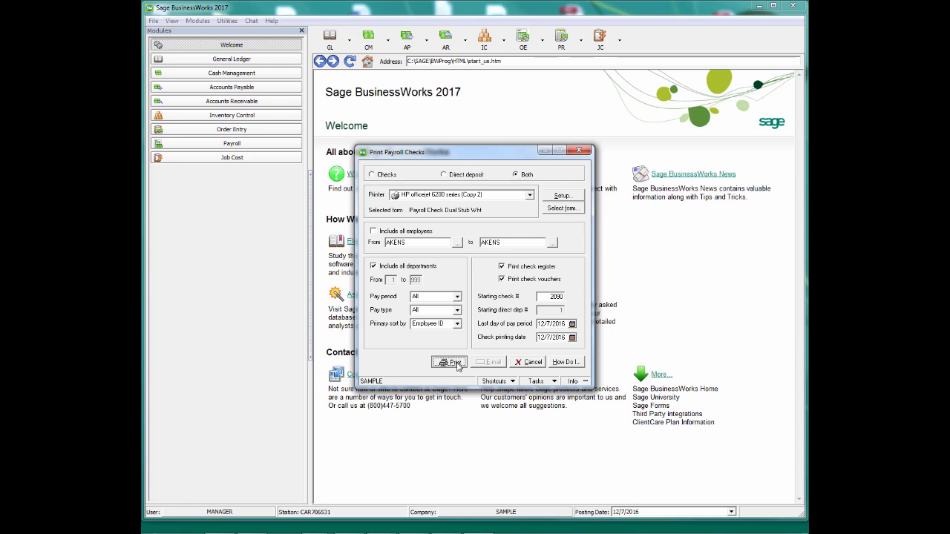
Set the check printing date and last day of pay period to 6/30/2016, print the check and accept the printing summary.
left_click(569, 337)
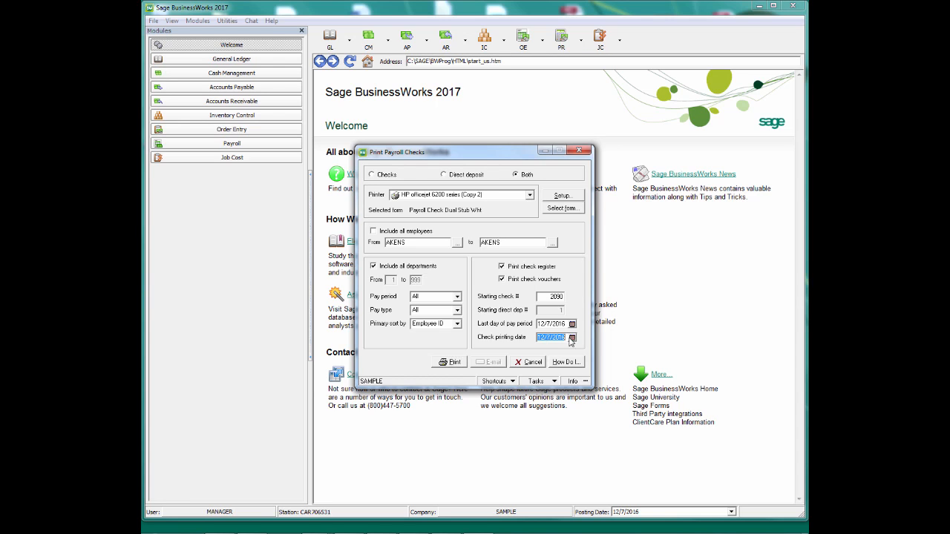
type("06301")
key("Tab")
left_click(564, 324)
type("06")
left_click(461, 362)
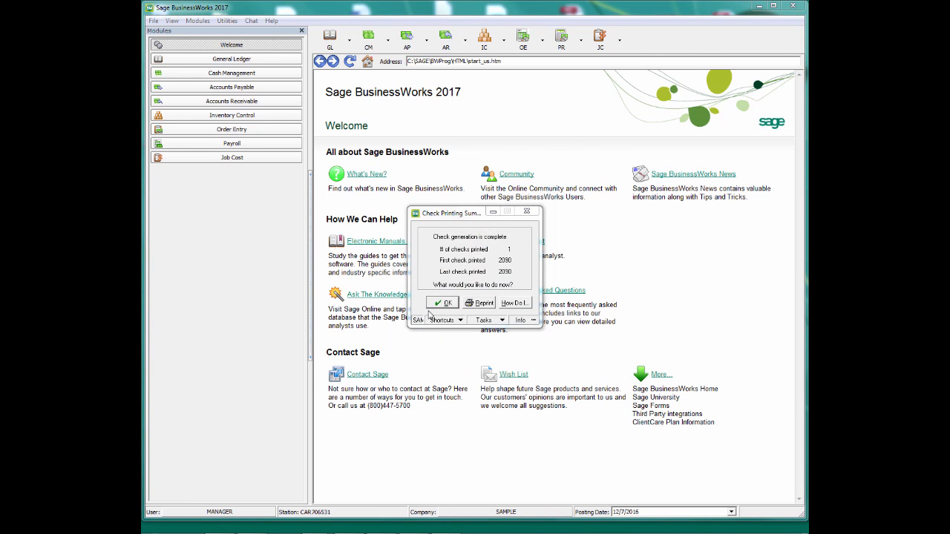
left_click(443, 303)
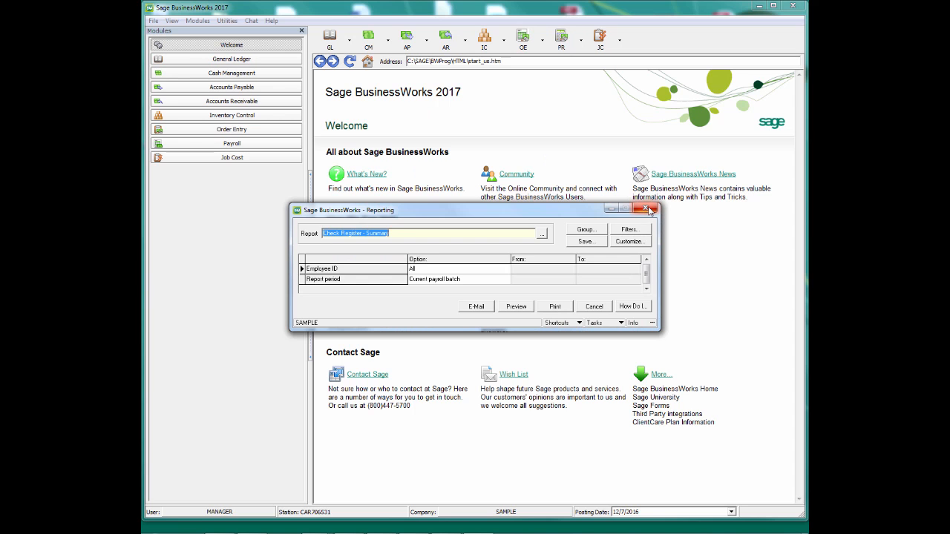
Dismiss the Check Register - Summary and Check Vouchers reports and close Print Payroll Checks.
left_click(650, 211)
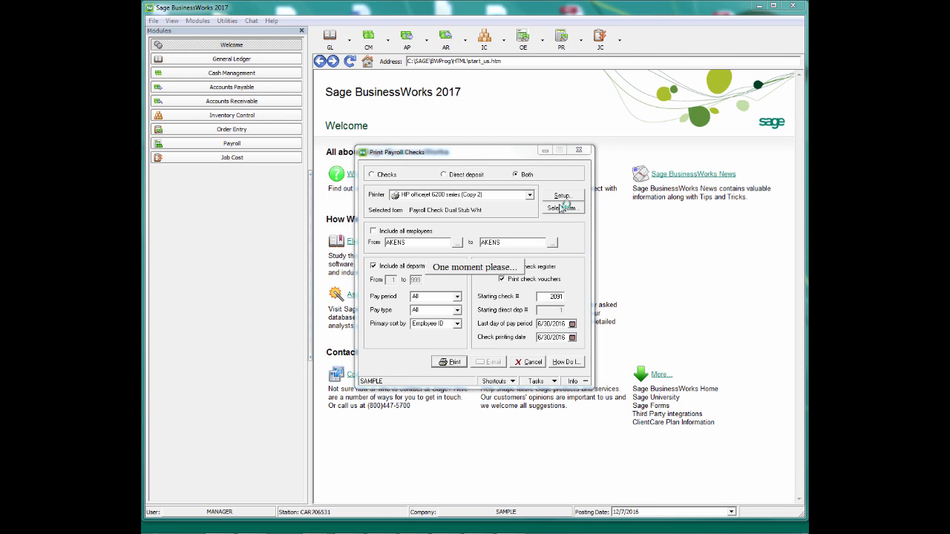
left_click(644, 202)
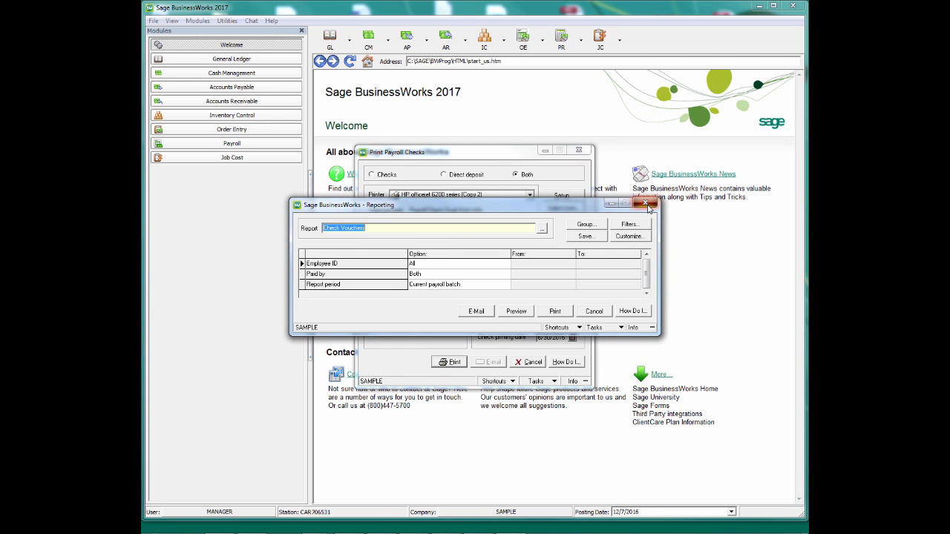
left_click(579, 151)
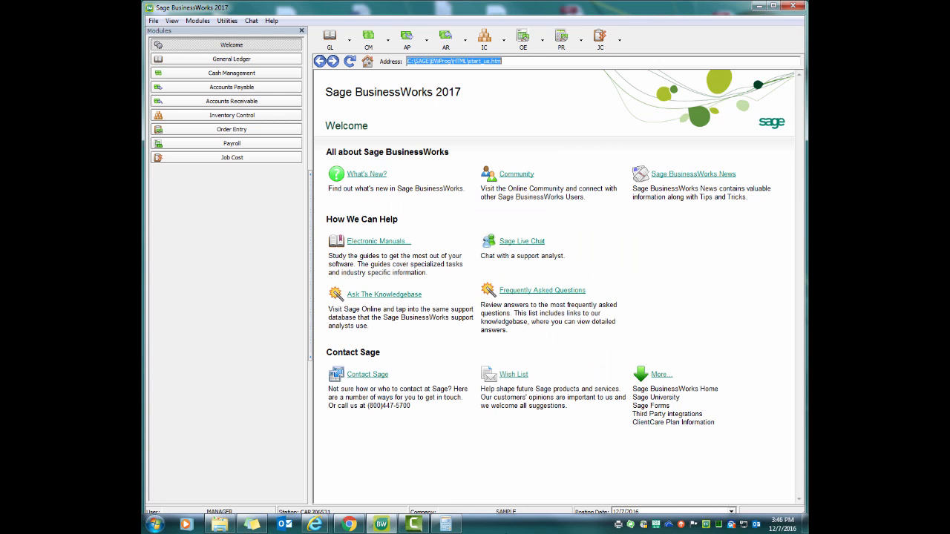
Export the FICA MEDICARE WAGES payroll custom export to Microsoft Excel for viewing on screen.
left_click(580, 35)
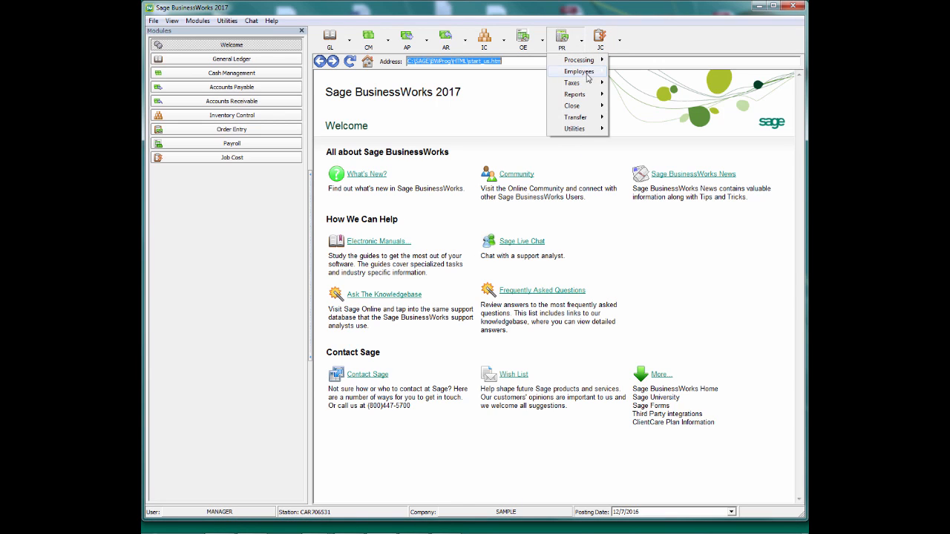
mouse_move(583, 107)
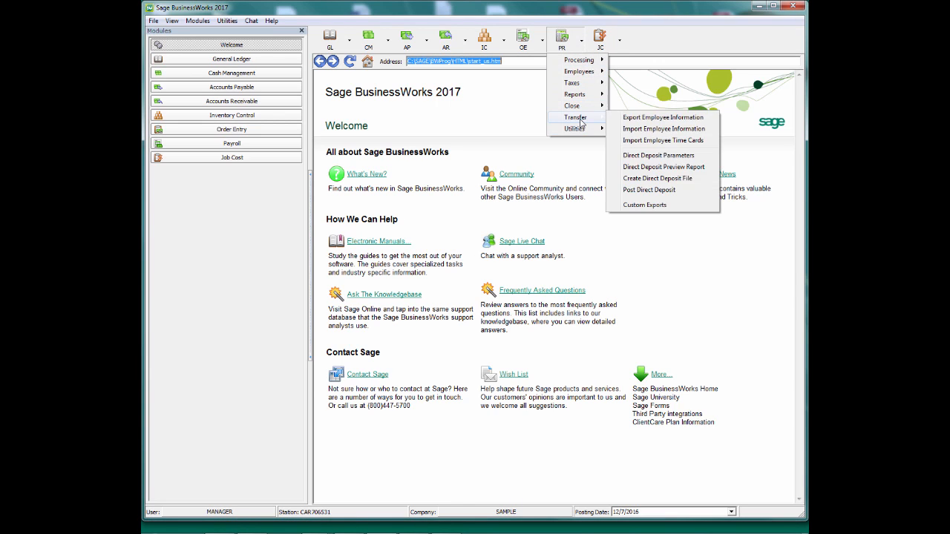
left_click(653, 207)
left_click(358, 222)
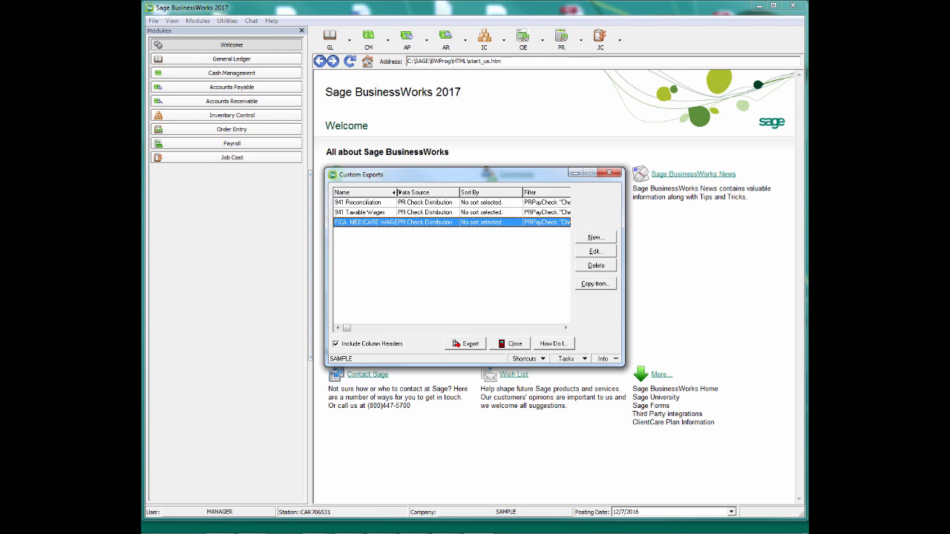
left_click_drag(396, 192, 430, 192)
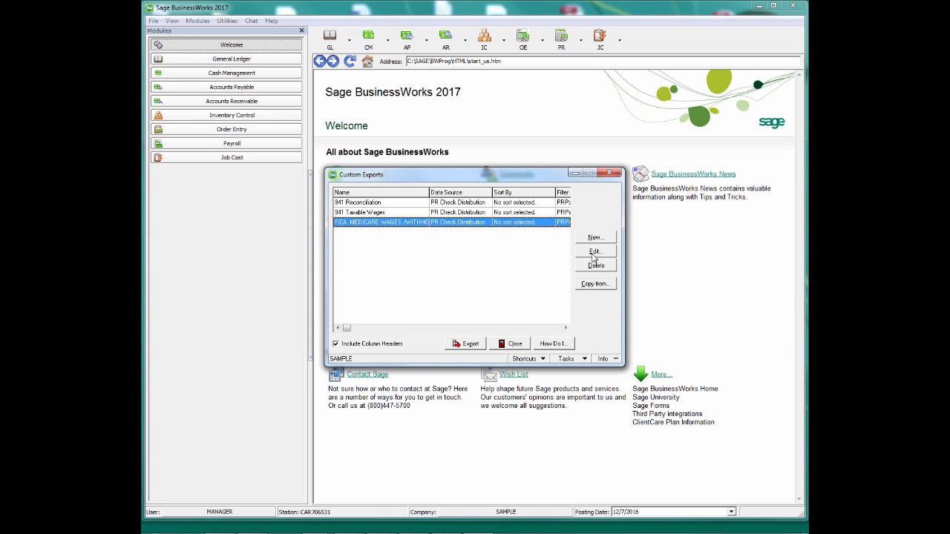
left_click(466, 344)
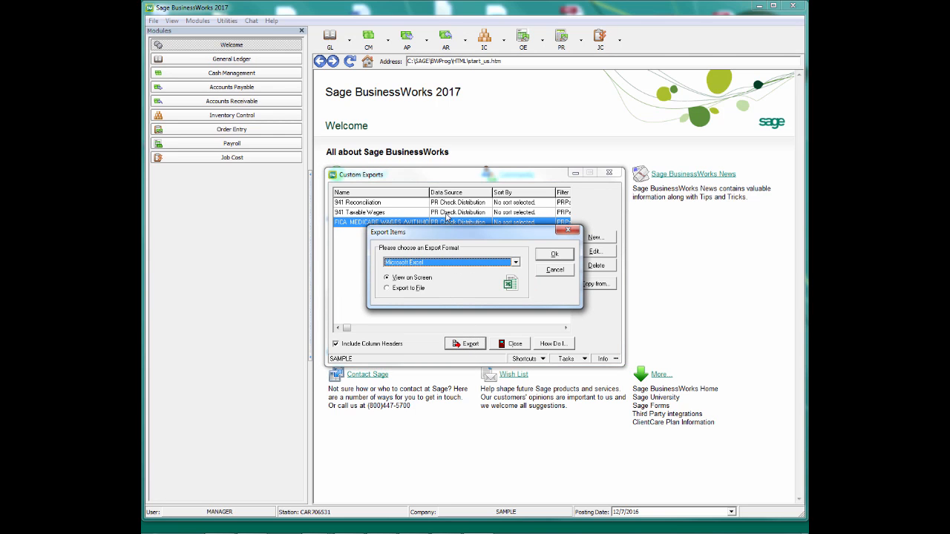
left_click(561, 255)
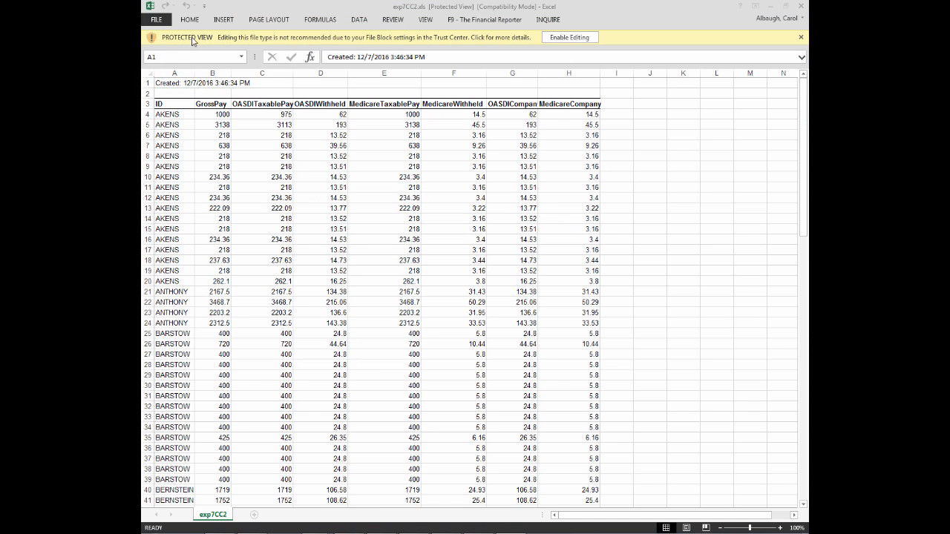
Copy the whole exported sheet and paste it into a new blank workbook starting at cell A1.
left_click(149, 73)
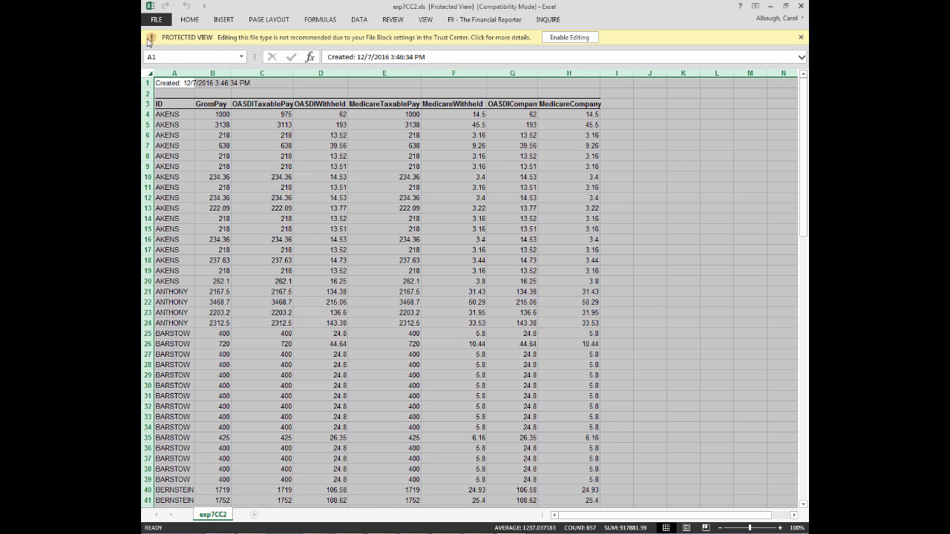
right_click(183, 91)
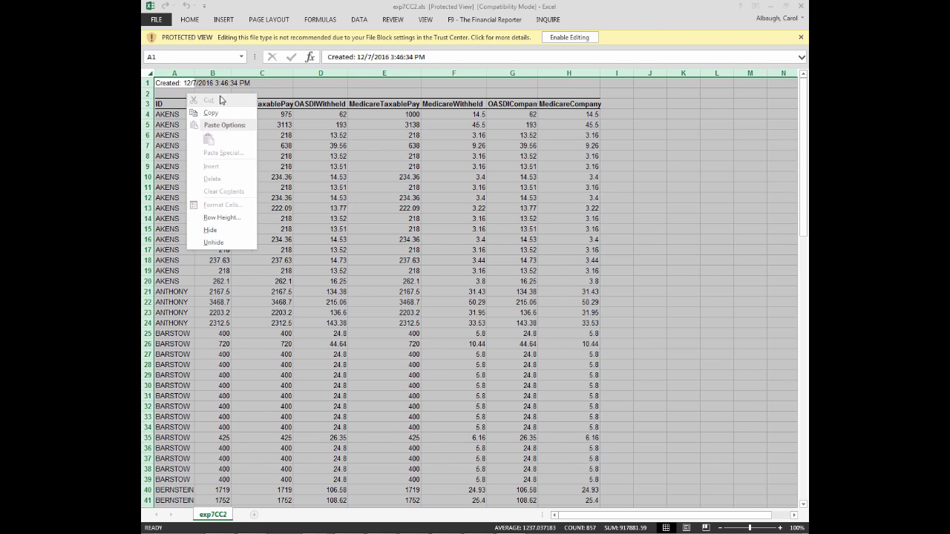
left_click(215, 114)
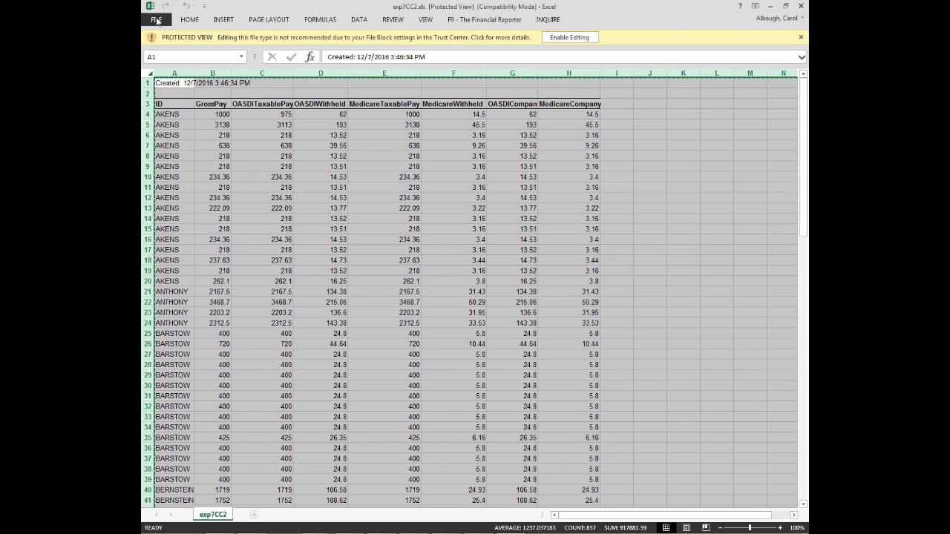
left_click(146, 19)
left_click(172, 67)
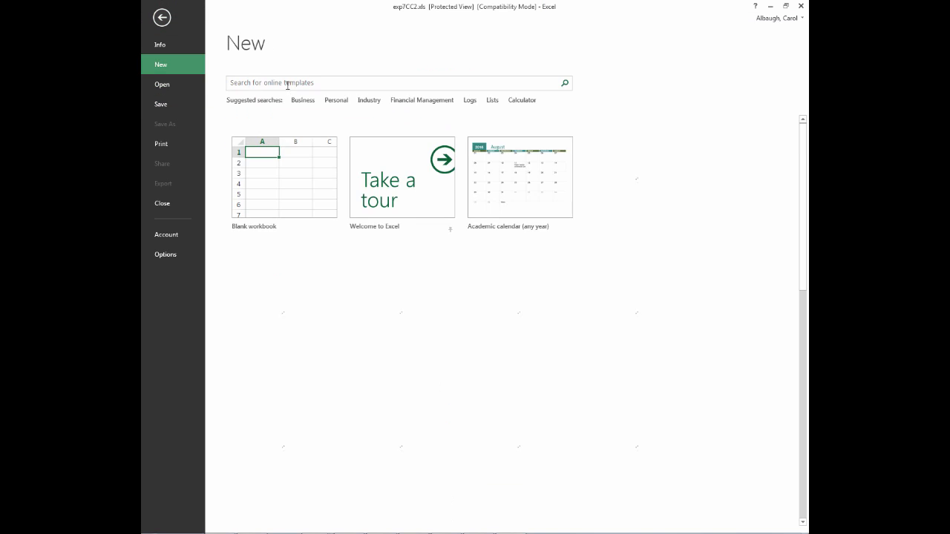
left_click(280, 148)
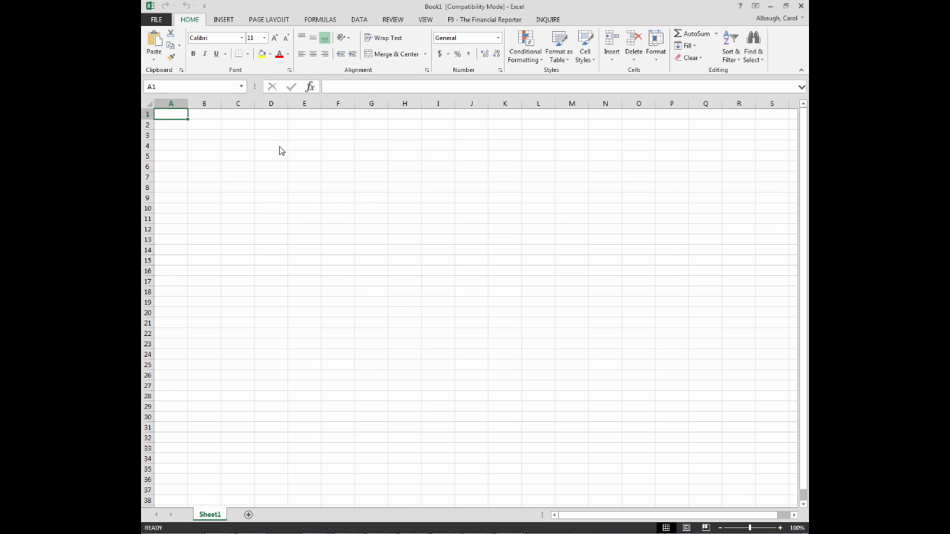
right_click(175, 114)
left_click(197, 161)
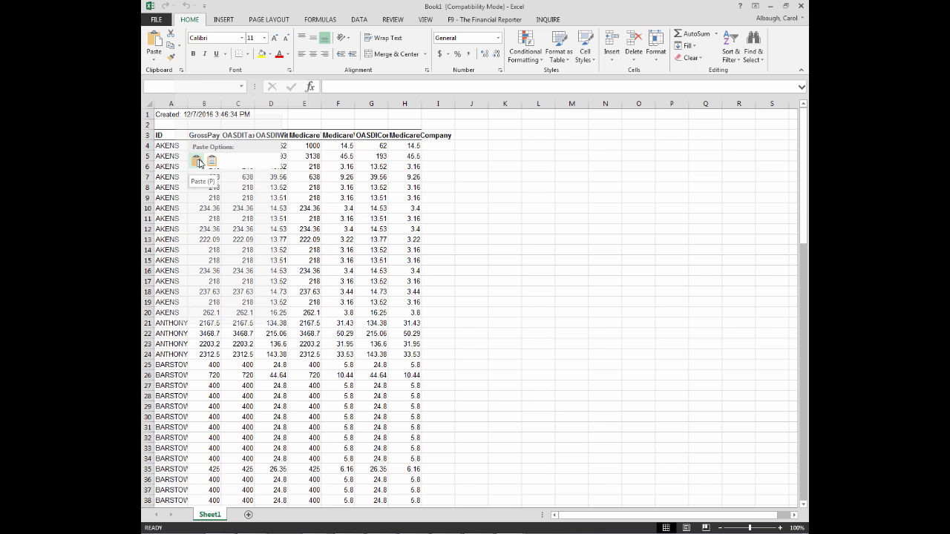
left_click(198, 161)
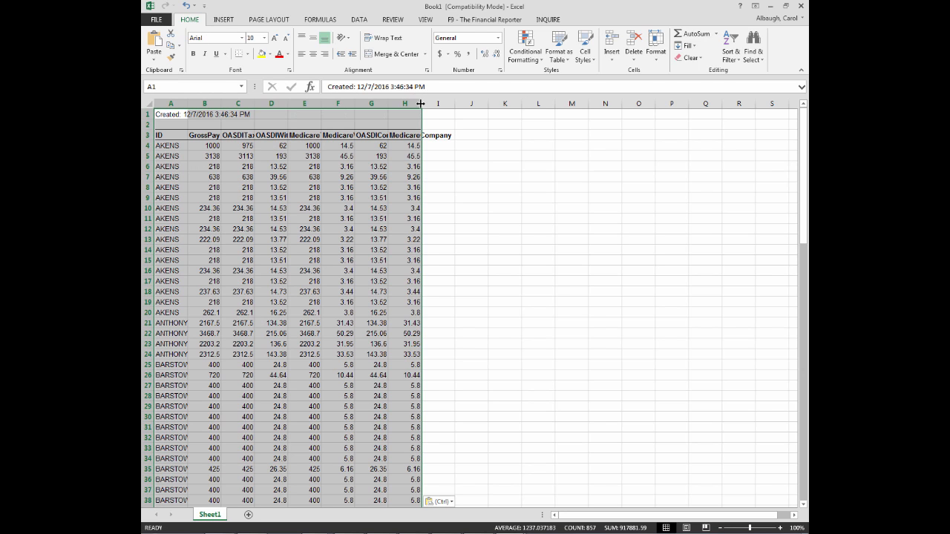
Widen columns B through H so that the GrossPay, OASDI and Medicare headings fit.
left_click_drag(421, 105, 450, 105)
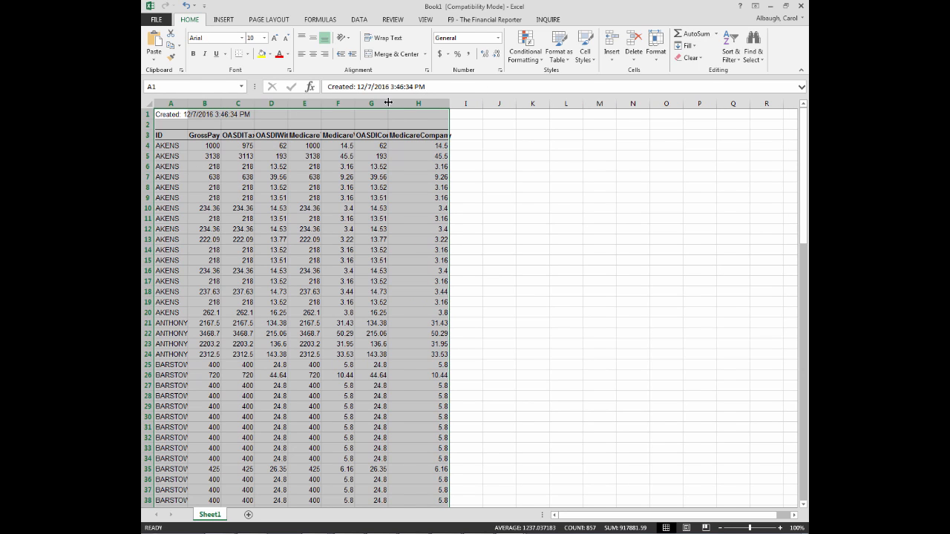
left_click_drag(389, 104, 407, 100)
double_click(355, 104)
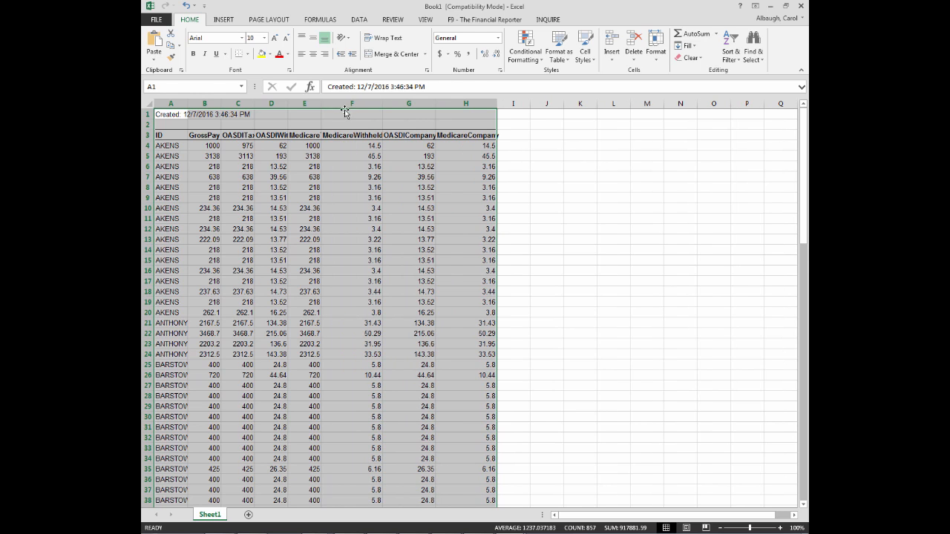
double_click(320, 102)
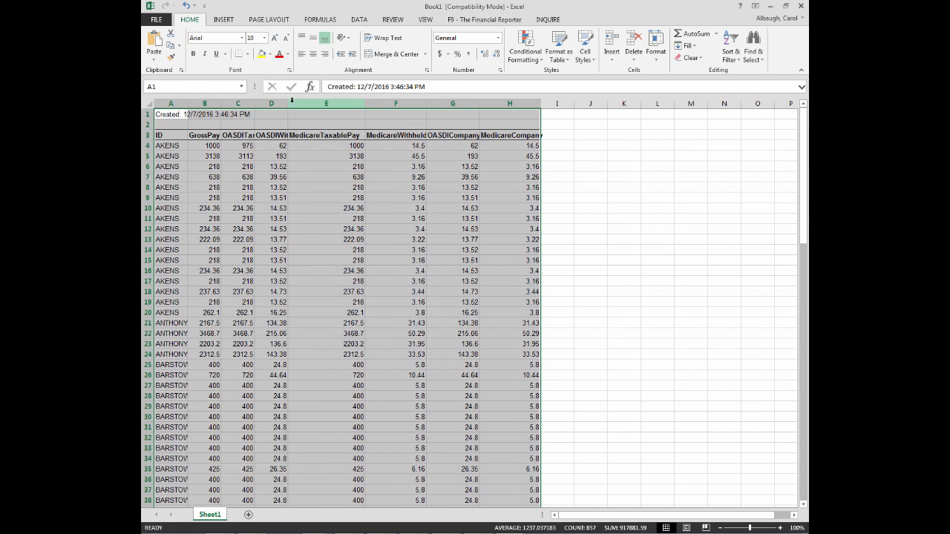
left_click_drag(297, 102, 296, 102)
double_click(297, 102)
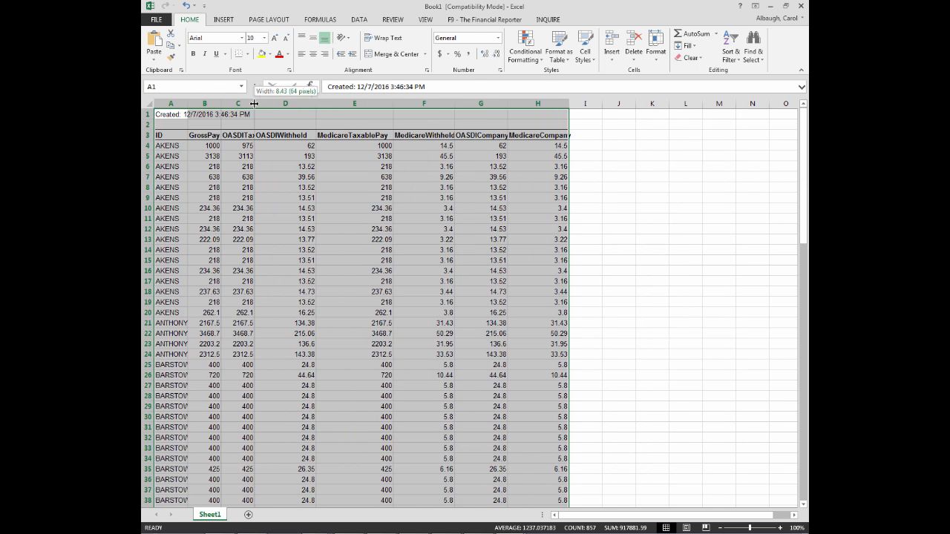
double_click(256, 103)
left_click_drag(221, 103, 263, 103)
left_click(537, 176)
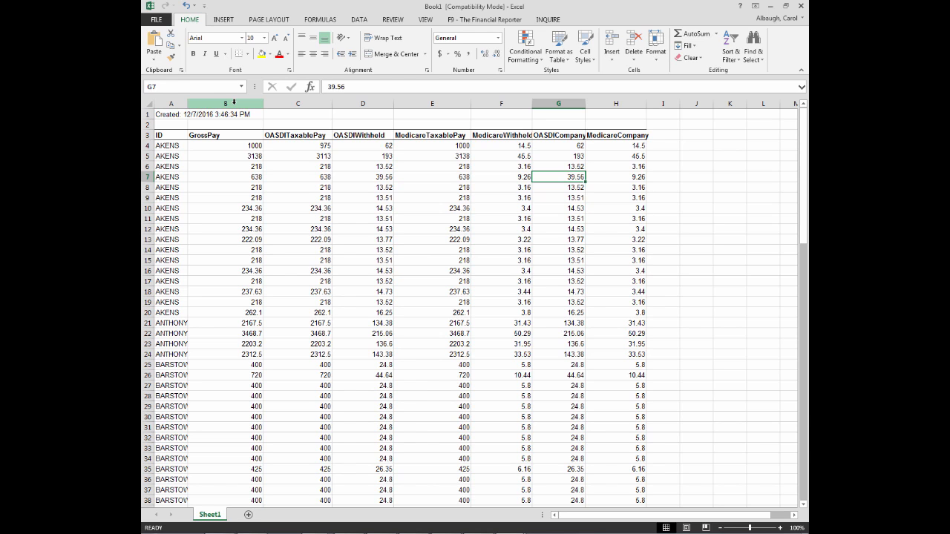
Format columns B through H as Number with two decimal places.
left_click(233, 102)
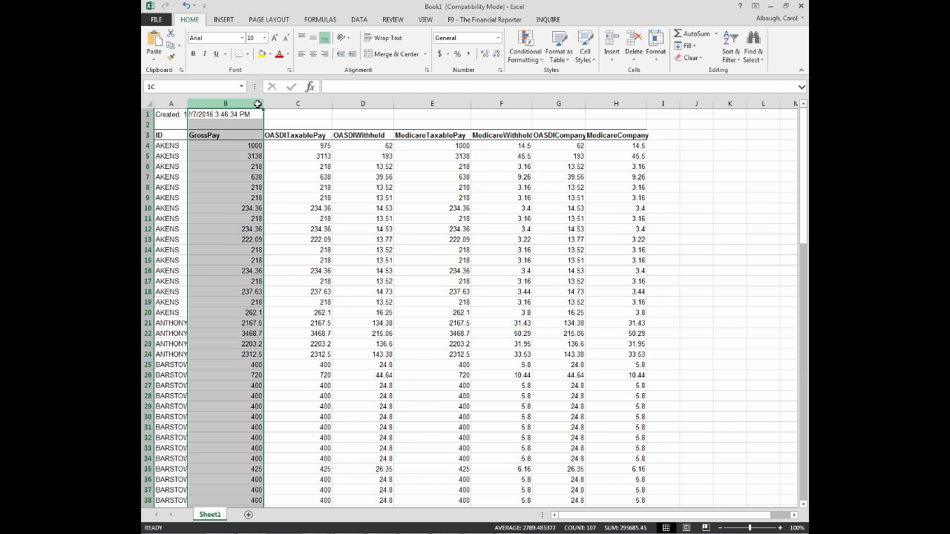
left_click_drag(258, 104, 616, 104)
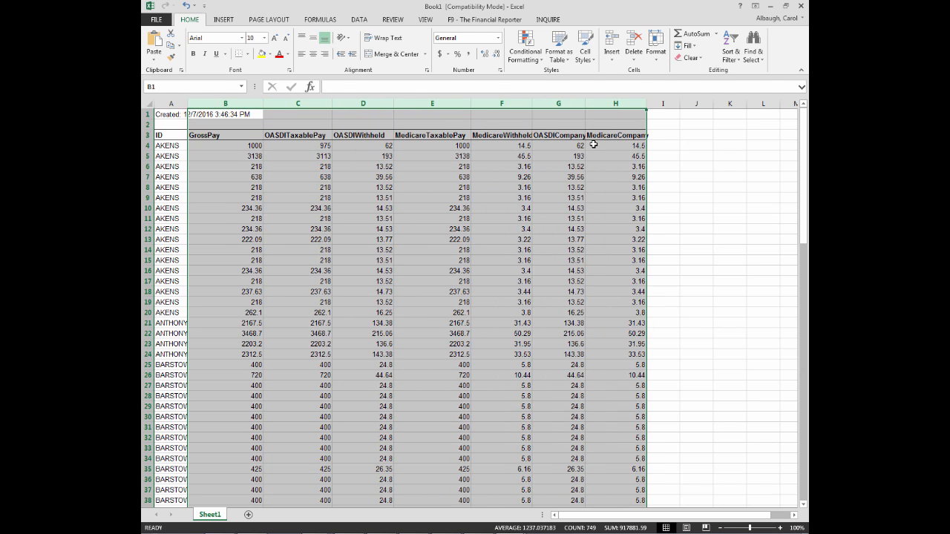
right_click(568, 104)
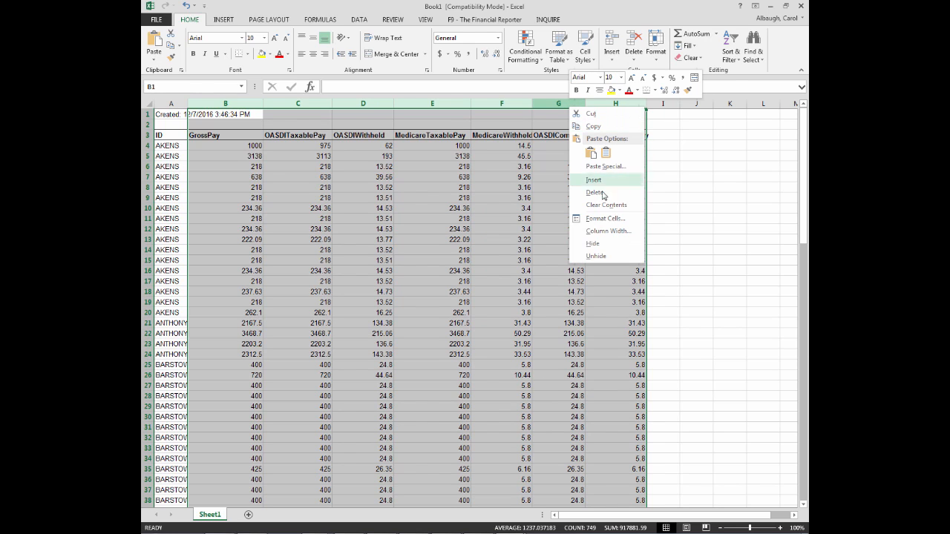
left_click(596, 219)
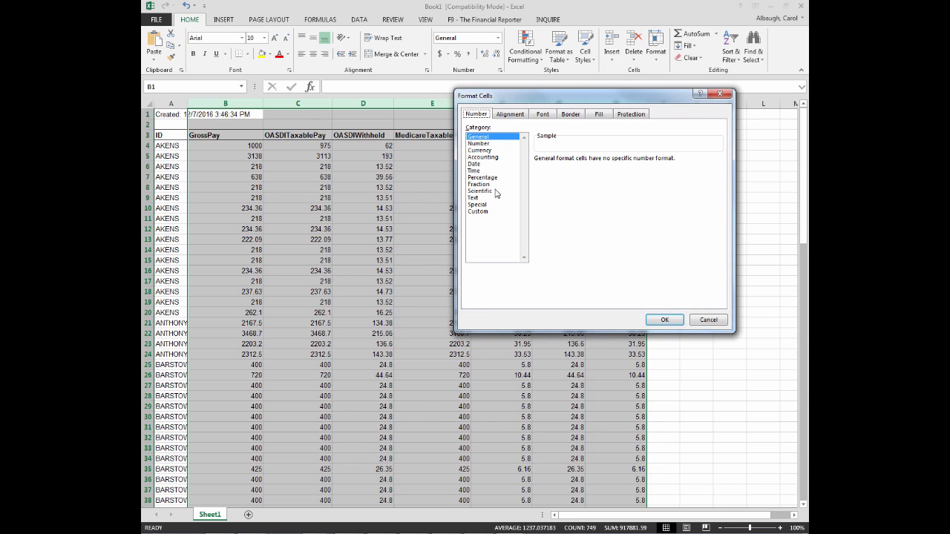
left_click(479, 143)
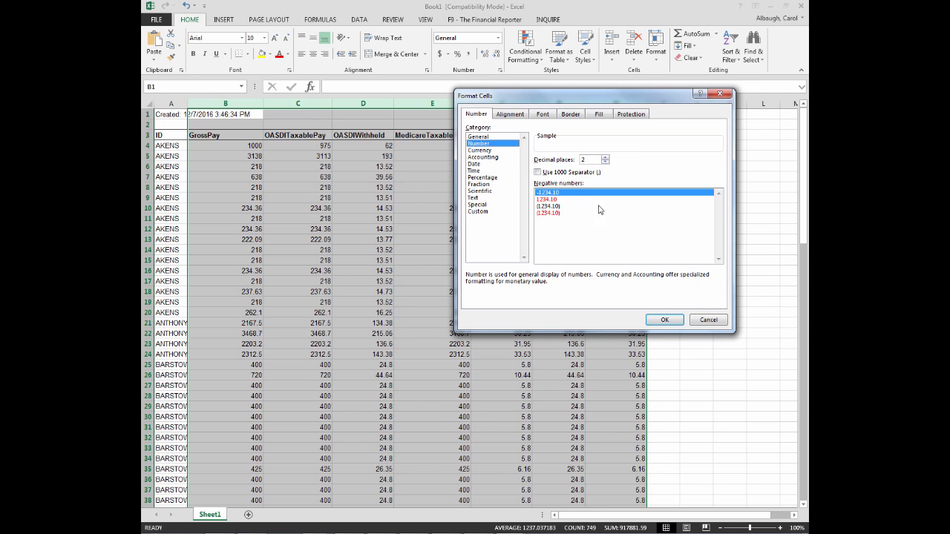
left_click(663, 322)
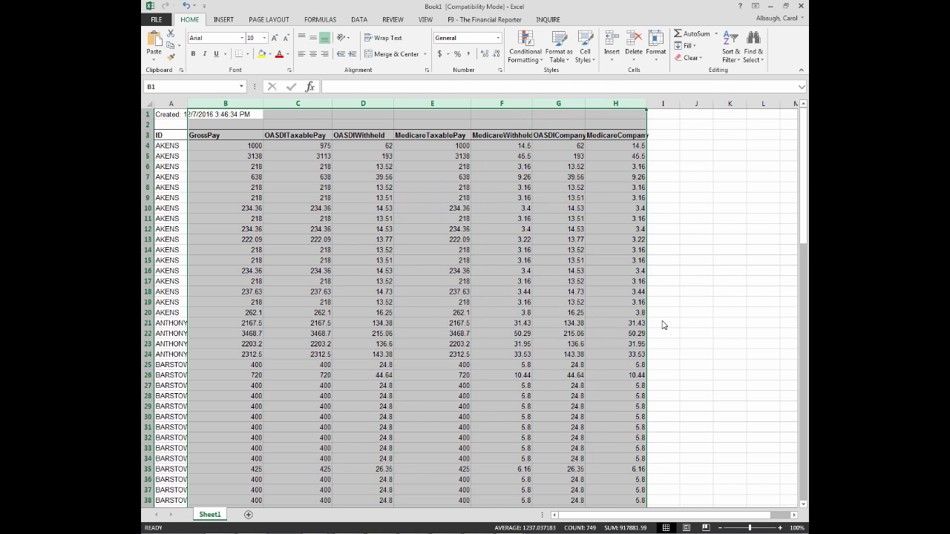
left_click(695, 215)
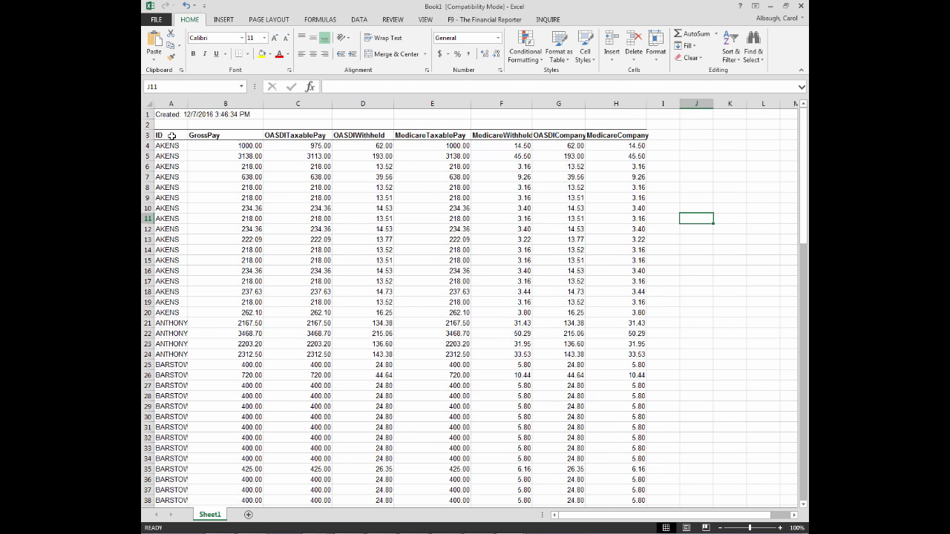
Subtotal the range A3:H109 at each change in ID, summing GrossPay and all the OASDI and Medicare columns.
left_click_drag(168, 137, 626, 448)
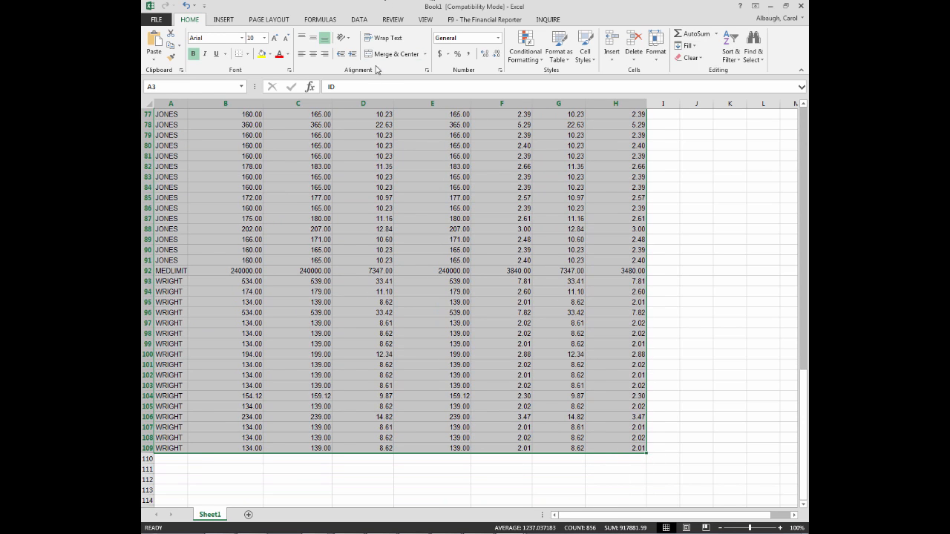
left_click(363, 23)
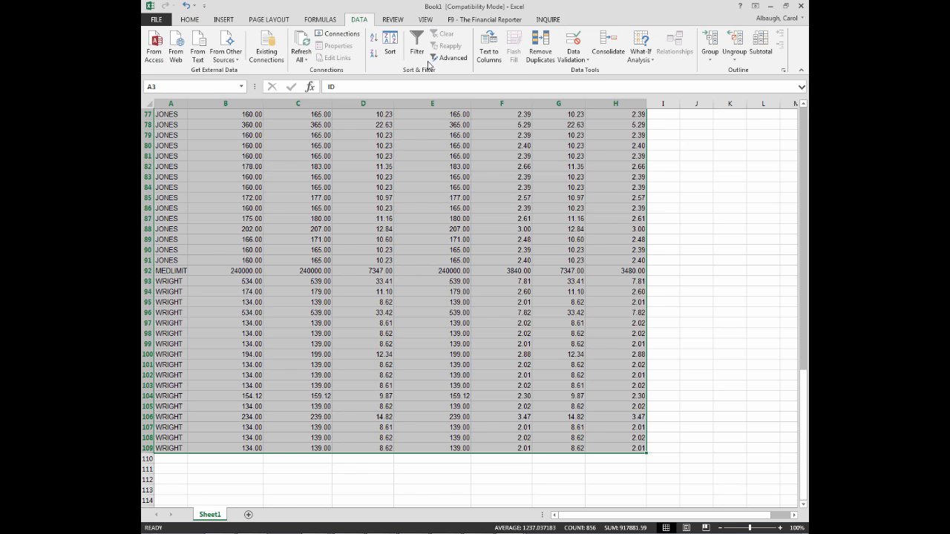
left_click(764, 41)
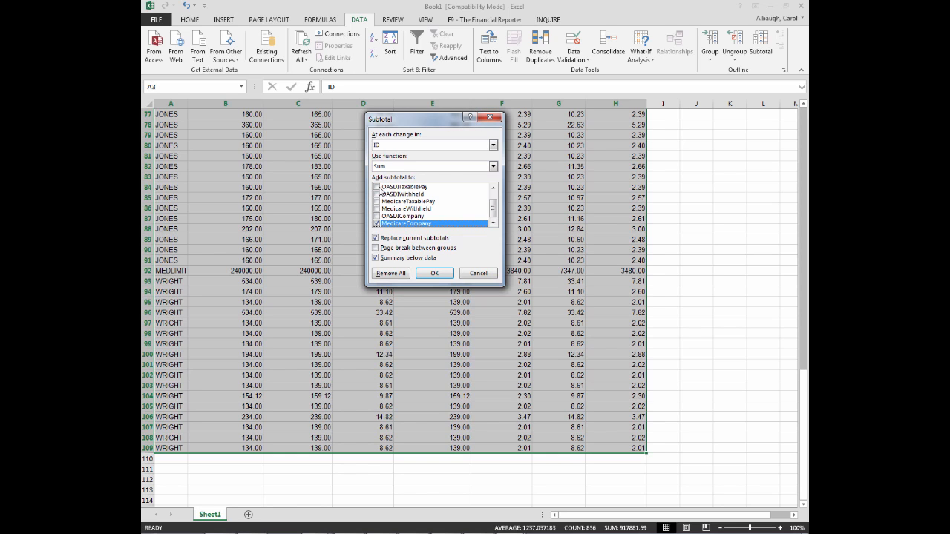
scroll(493, 208, "up", 1)
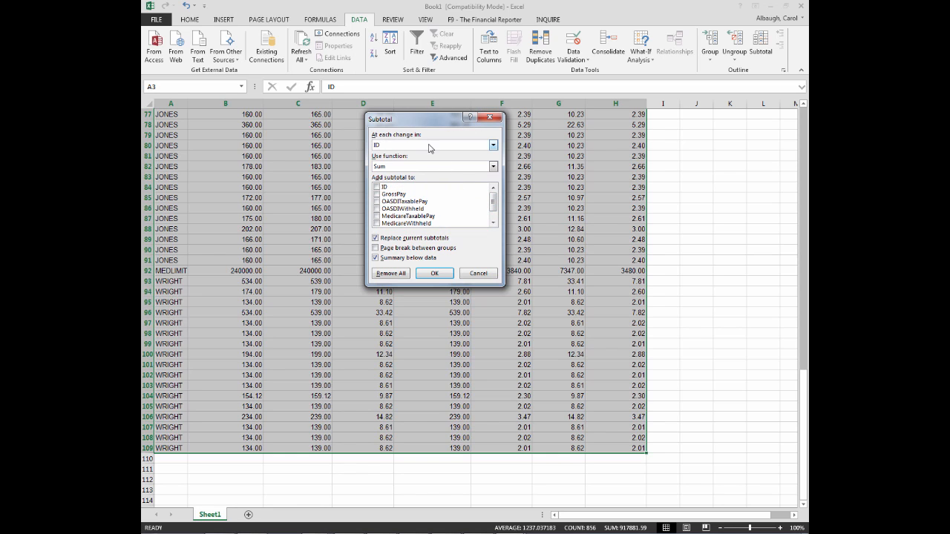
left_click(377, 194)
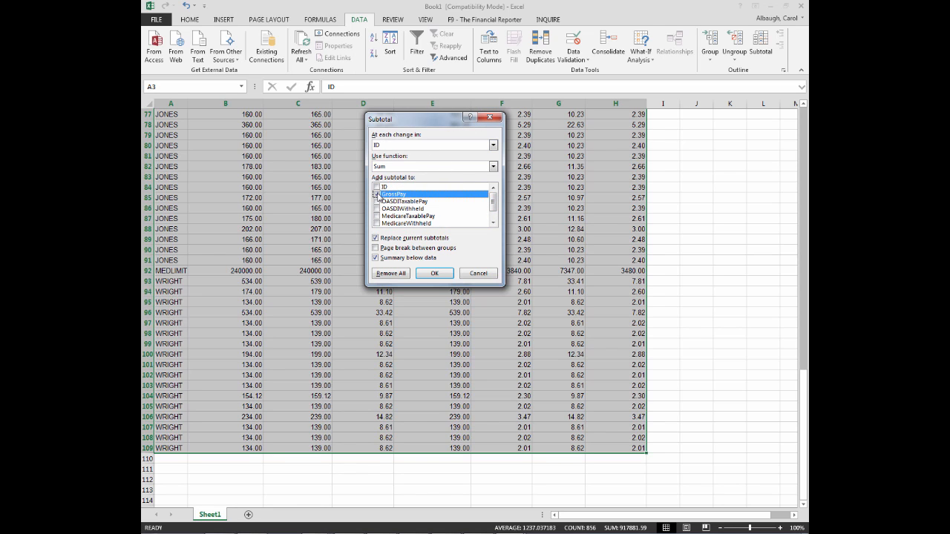
left_click(376, 202)
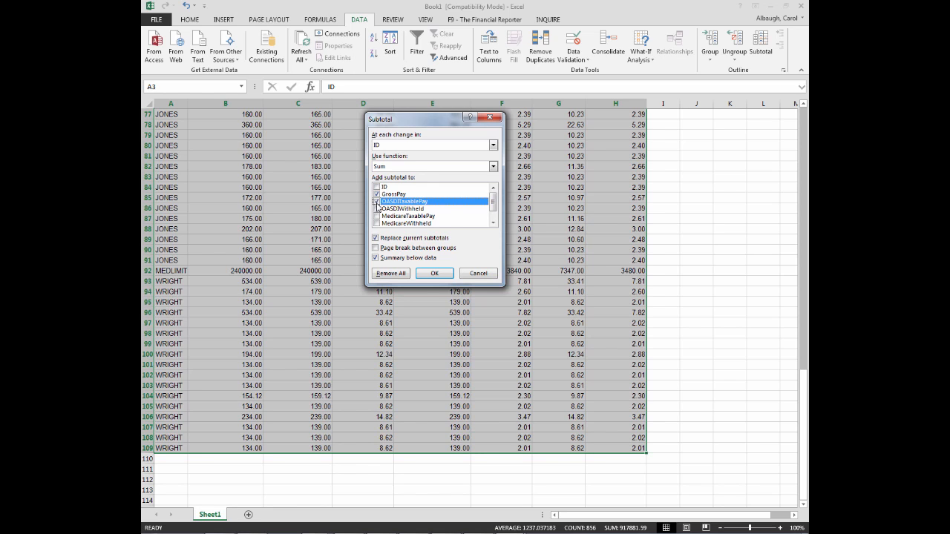
left_click(376, 209)
left_click(377, 216)
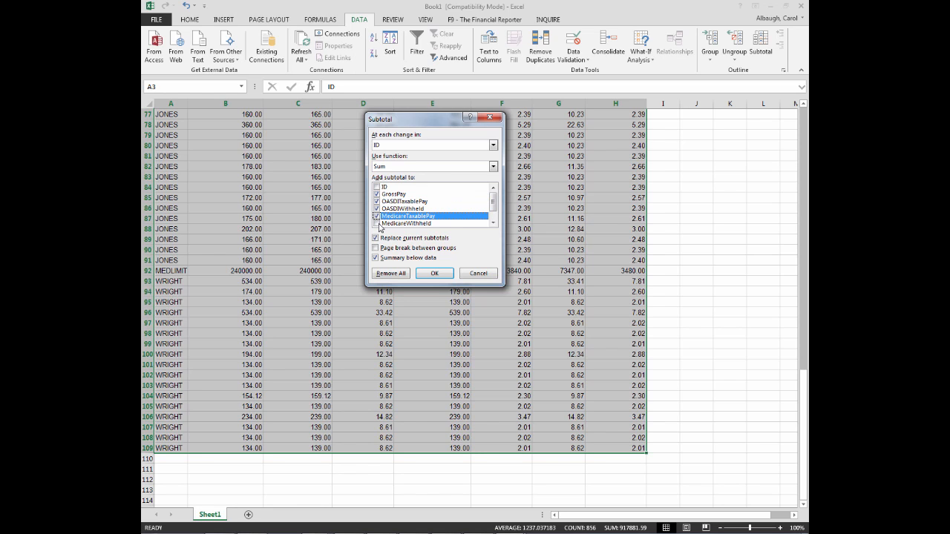
left_click(493, 222)
left_click(493, 222)
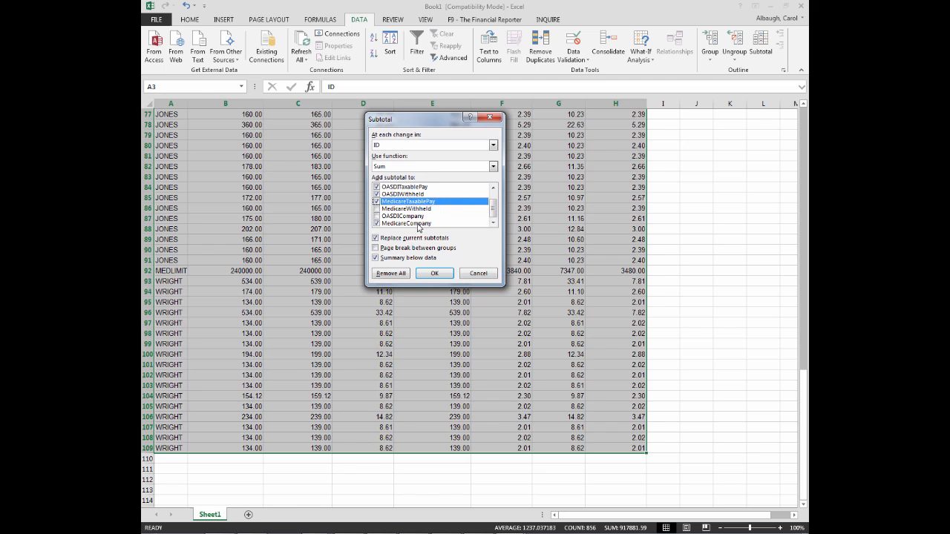
left_click(377, 209)
left_click(376, 209)
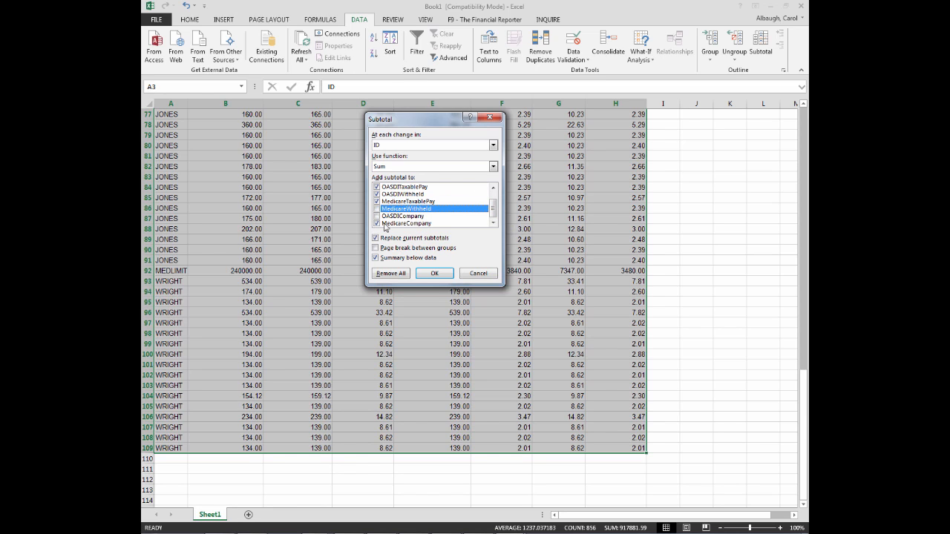
left_click(376, 216)
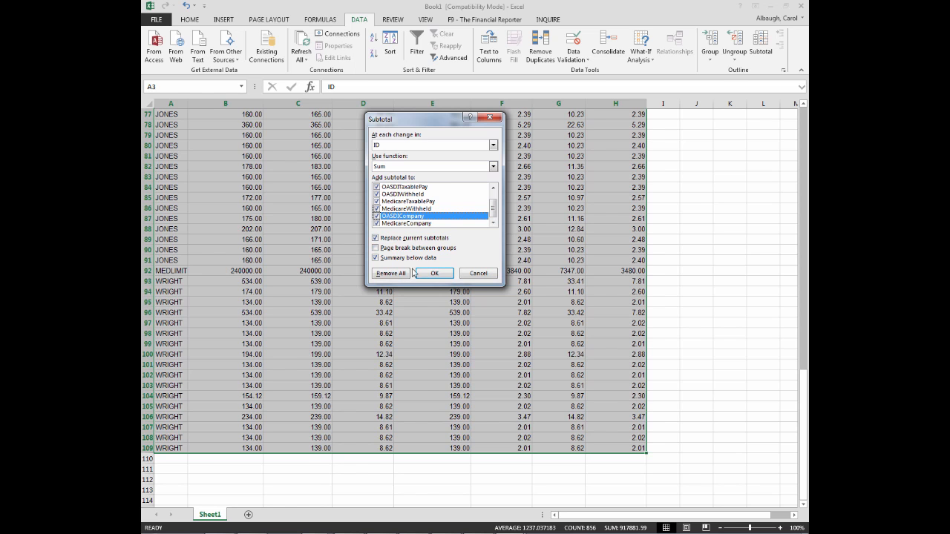
left_click(430, 273)
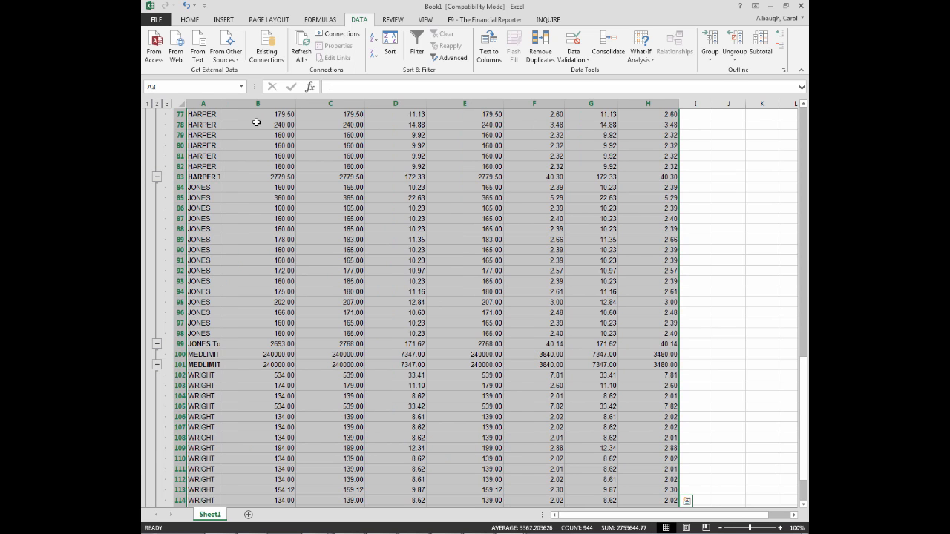
Fit column A to its total labels and collapse the outline to level 2, leaving only the subtotals and grand total.
left_click_drag(802, 356, 803, 112)
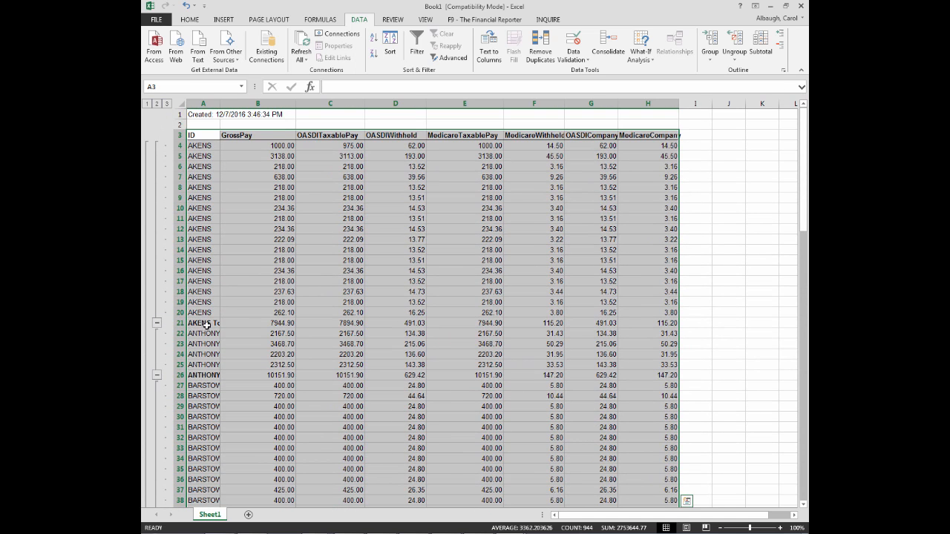
double_click(218, 106)
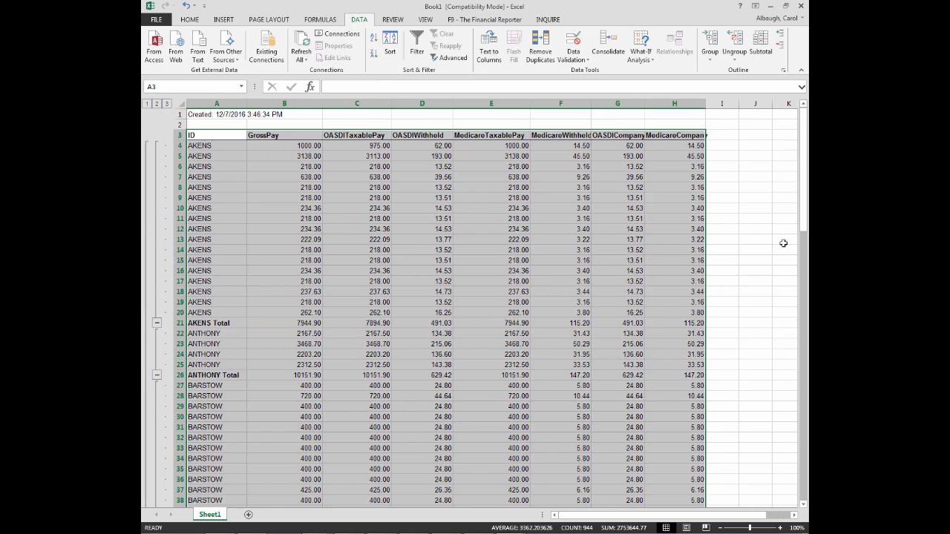
left_click_drag(803, 217, 802, 141)
left_click(156, 103)
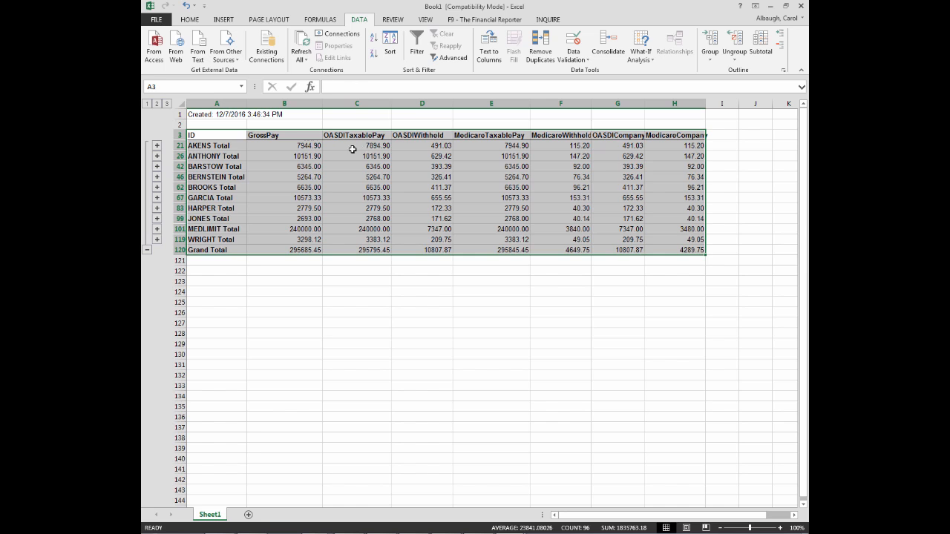
Insert a column before OASDIWithheld and head it "OASDI 6.2%" in red text in D3.
left_click(421, 103)
right_click(421, 105)
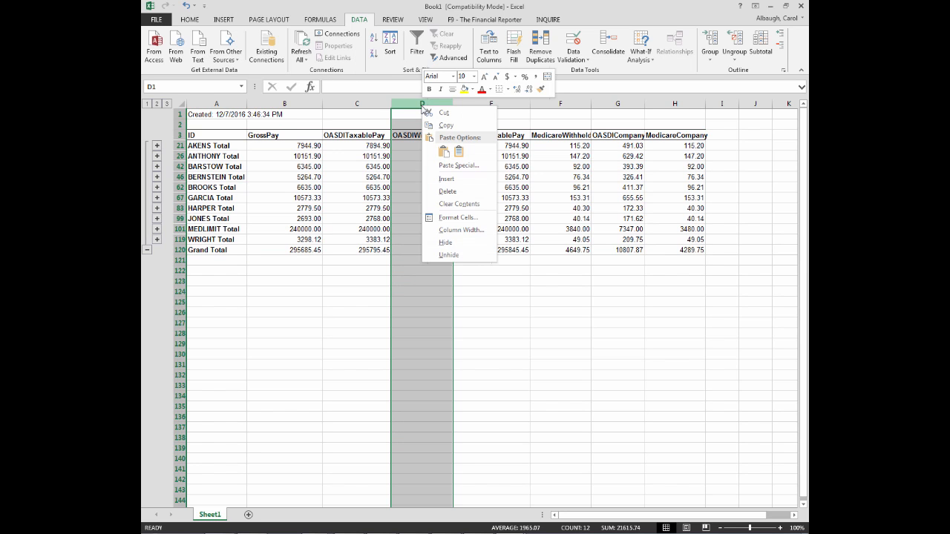
left_click(448, 179)
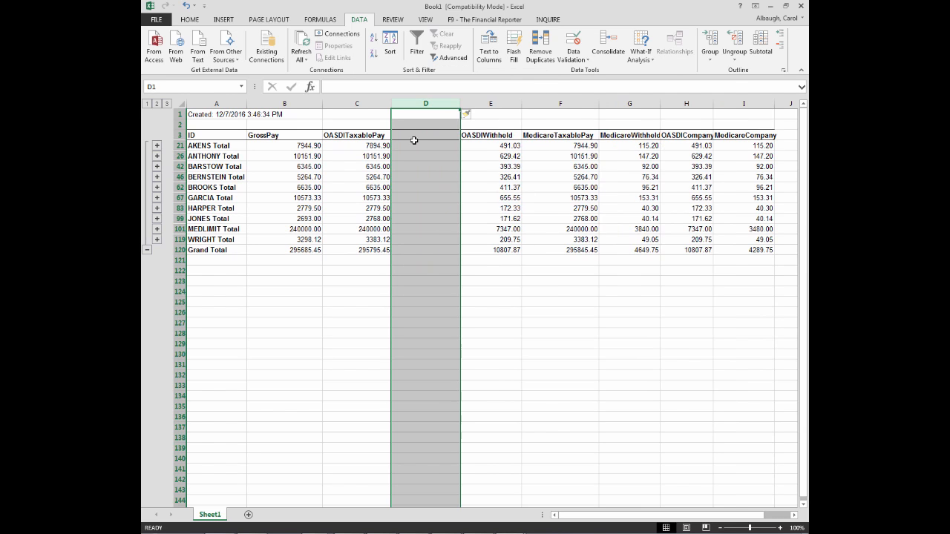
left_click(400, 138)
type("OASDI 6.2%")
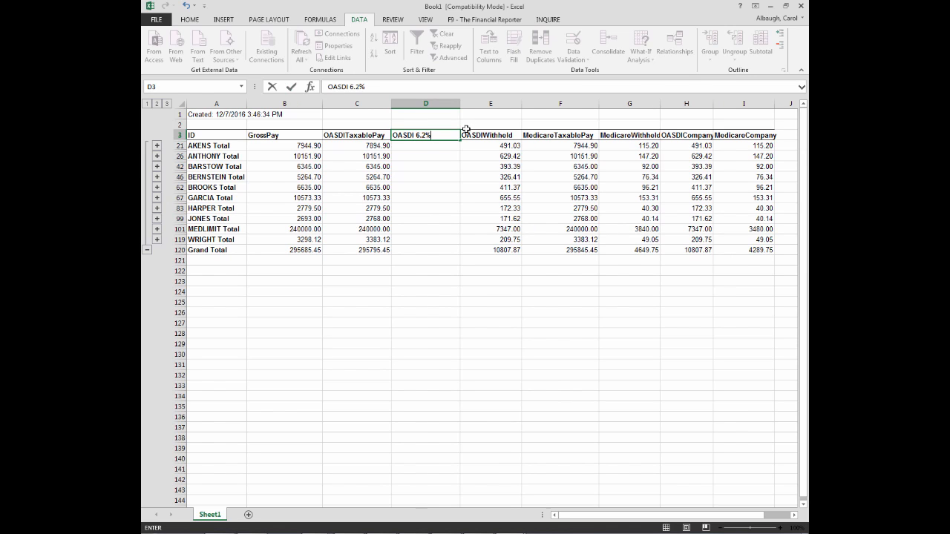
left_click_drag(440, 136, 393, 136)
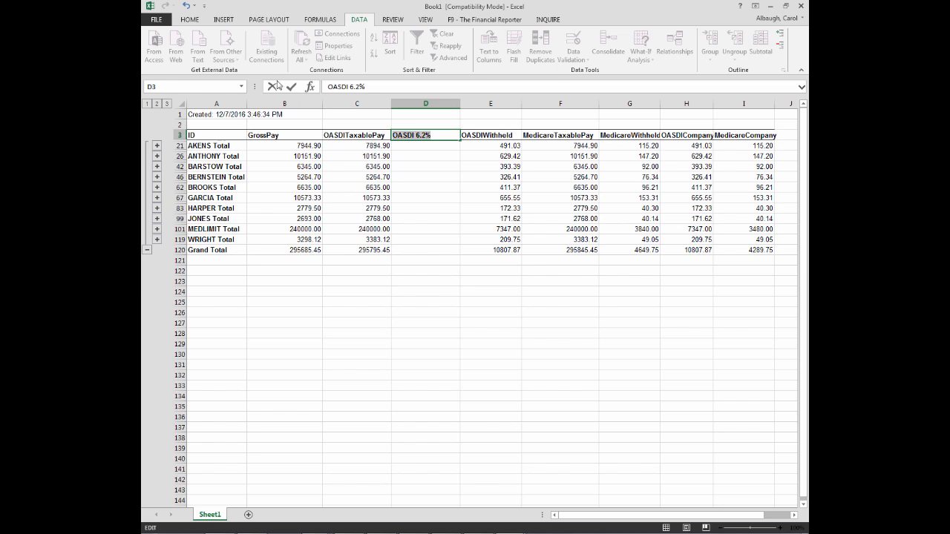
left_click(190, 21)
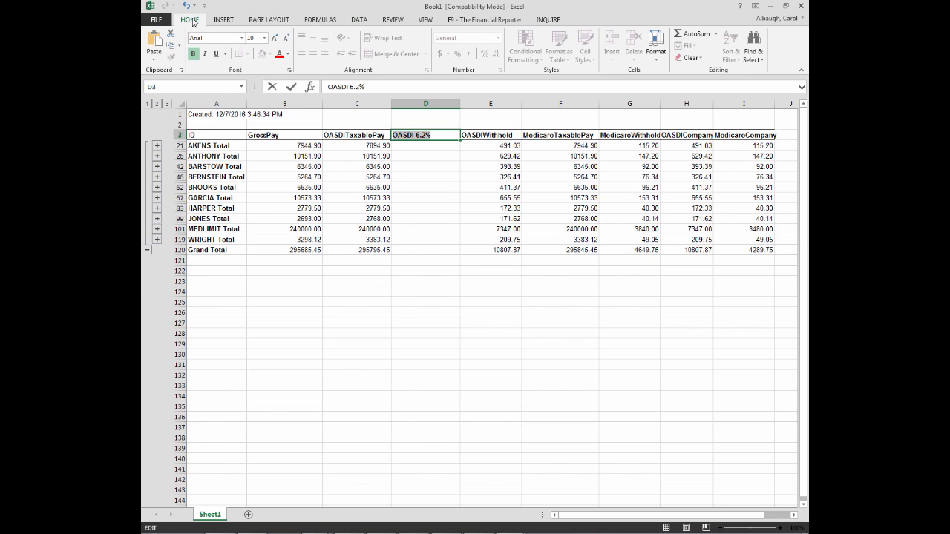
left_click(279, 53)
Calculate the first employee's expected OASDI tax in D21 with the formula =C21*.062.
left_click(439, 149)
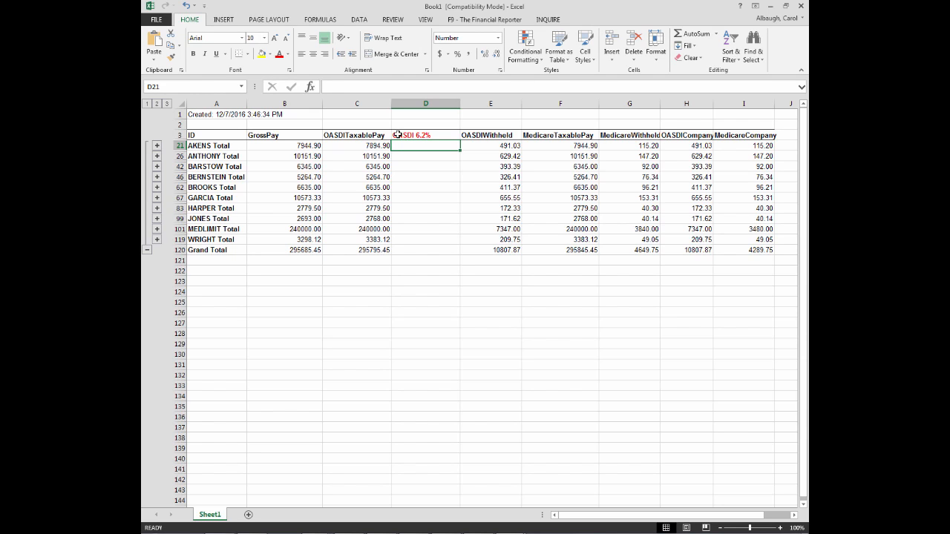
type("=")
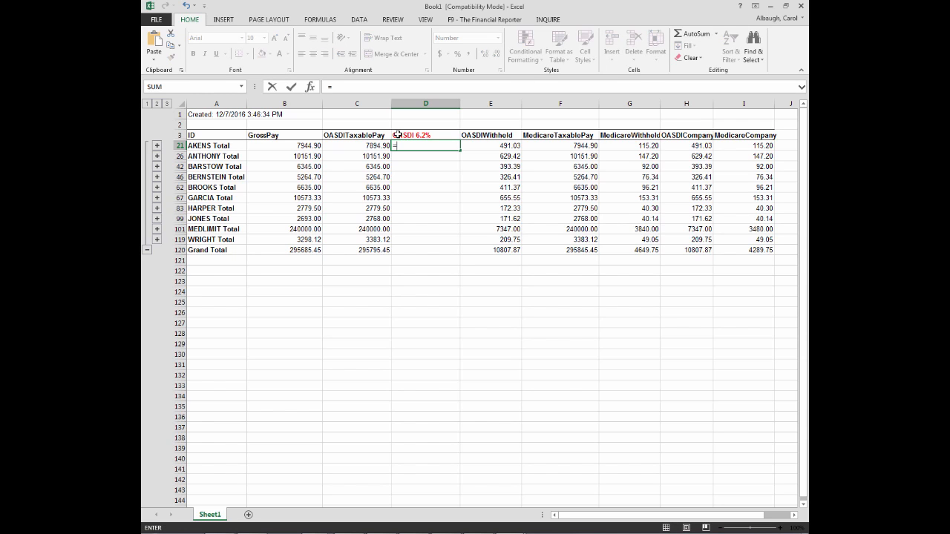
left_click(365, 147)
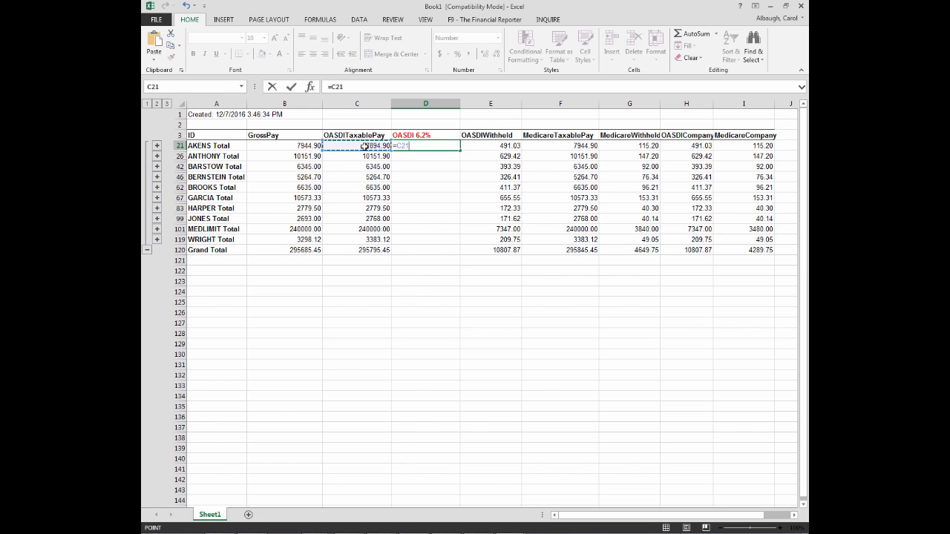
type("*.062")
key("Return")
left_click(421, 146)
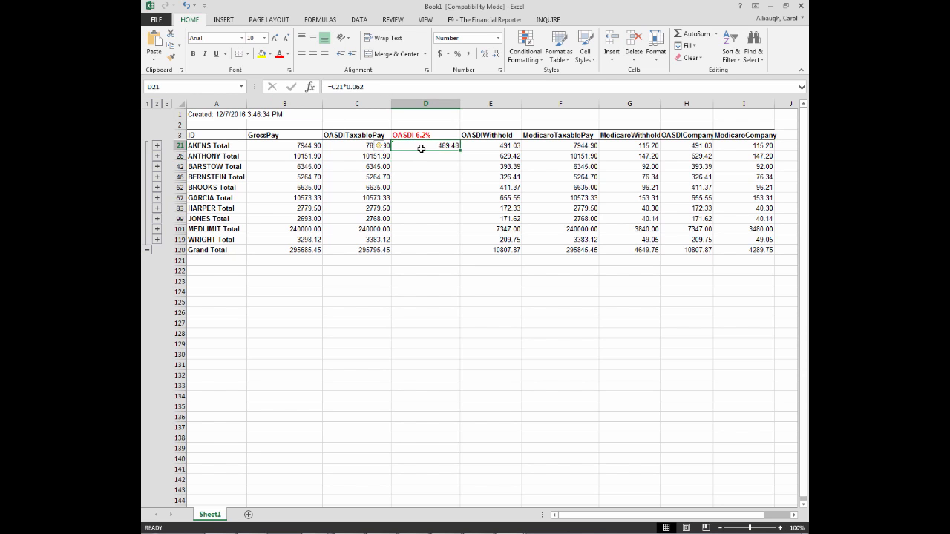
Fill the 6.2% OASDI formula from D21 down through D120 and check the gross and taxable pay in row 101.
left_click_drag(460, 151, 458, 253)
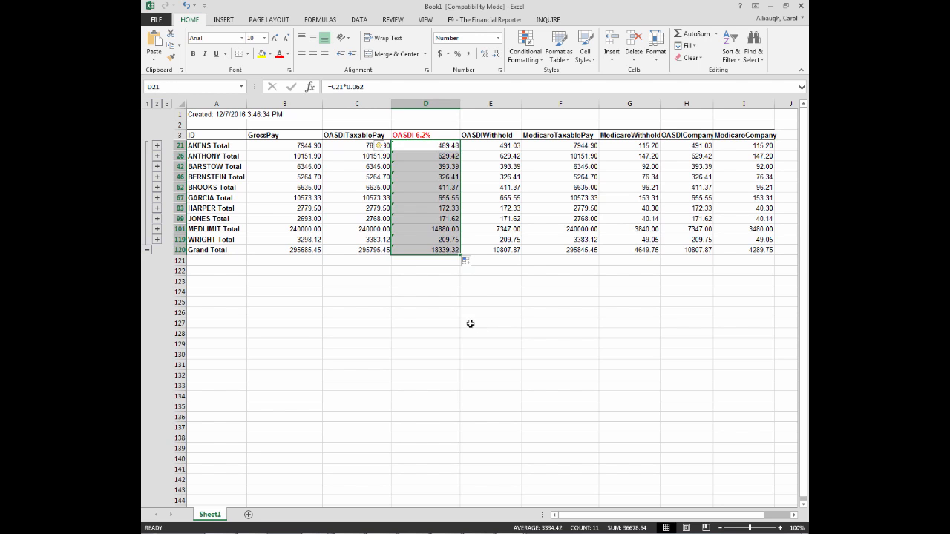
left_click(469, 322)
left_click(342, 229)
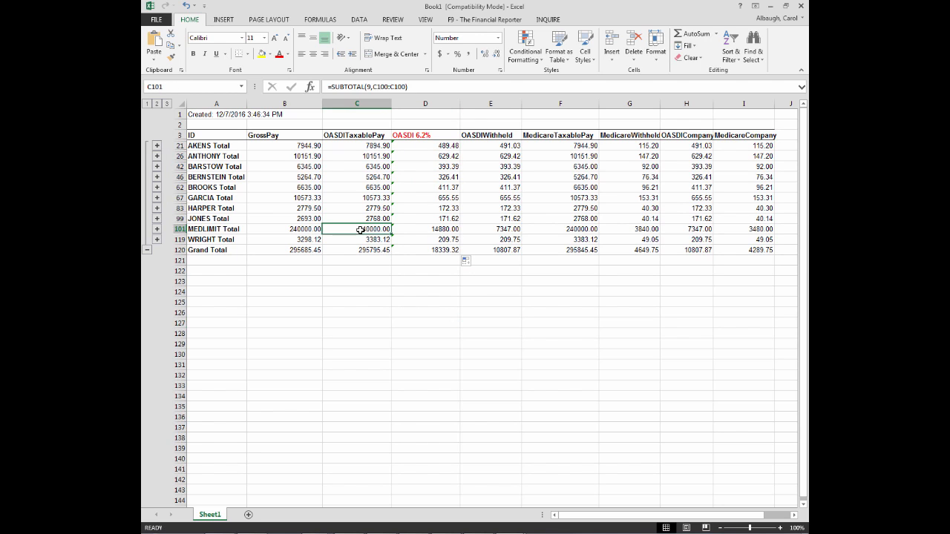
left_click(438, 231)
left_click_drag(300, 232, 355, 230)
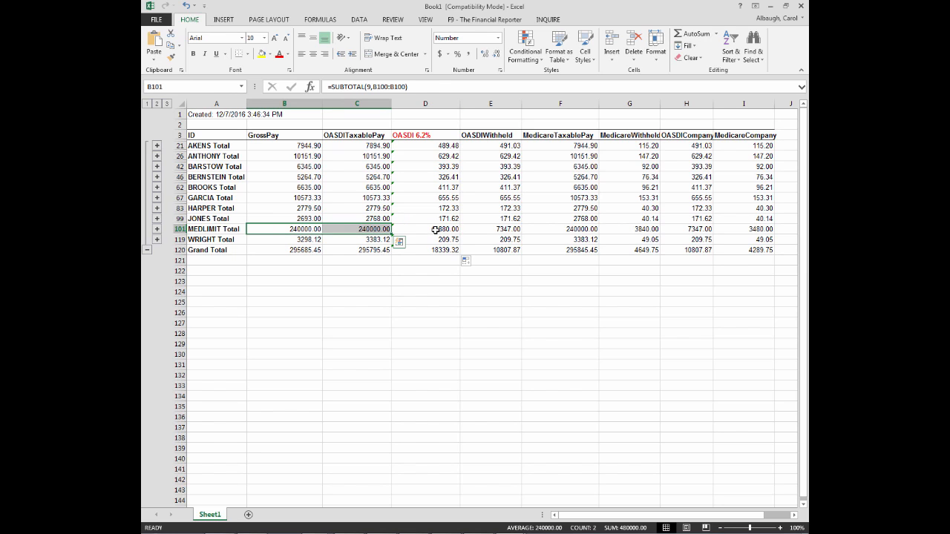
Enter the over-limit employee's calculated OASDI, 14880.00, in D121 and the amount actually withheld, 7347.00, in D122.
left_click(438, 260)
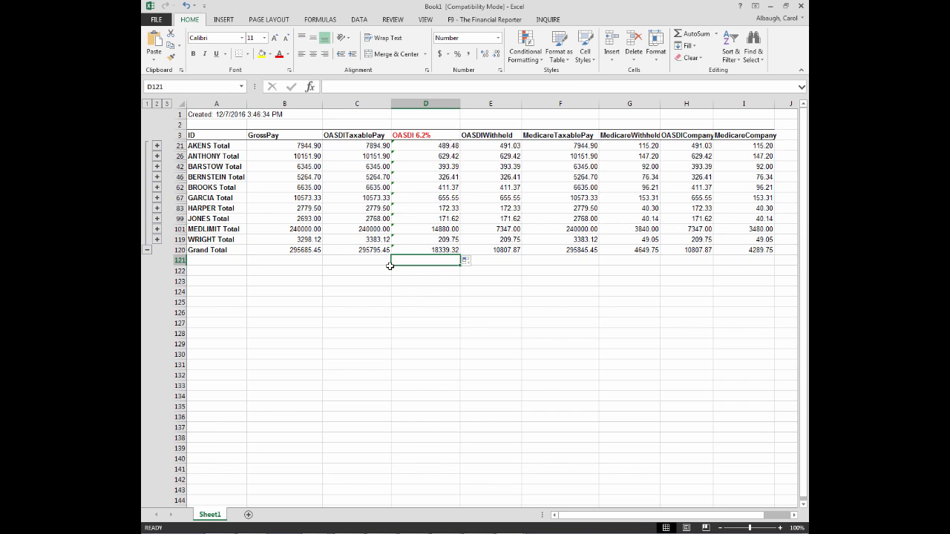
type("14880.00")
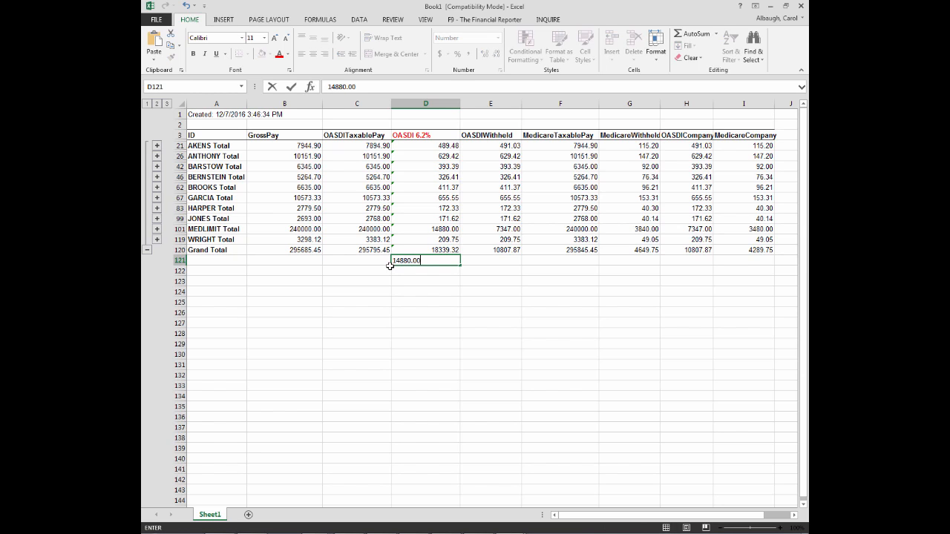
key("Return")
type("7")
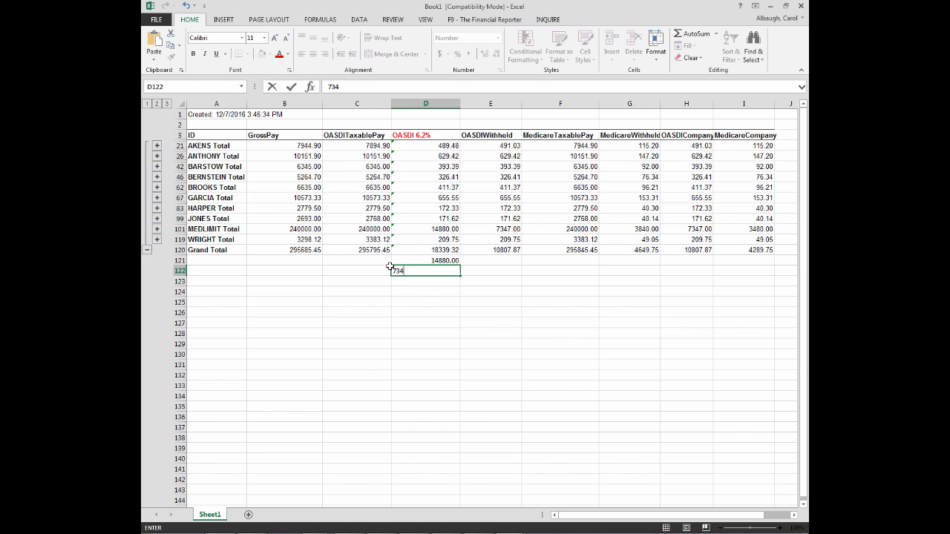
type("347.00")
left_click(450, 232)
left_click(447, 271)
left_click(446, 261)
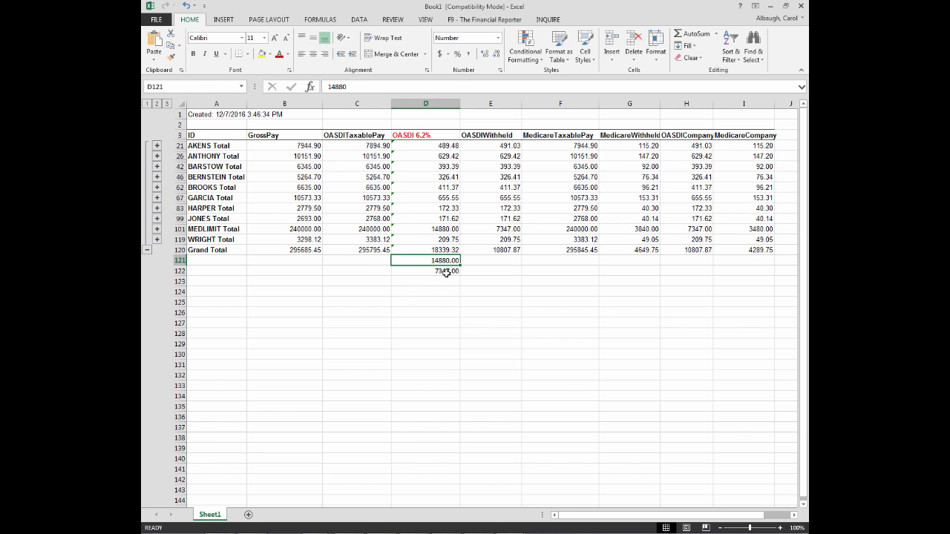
left_click(446, 272)
Calculate the adjusted OASDI total in D123 with the formula =D120-D121+D122.
left_click(439, 279)
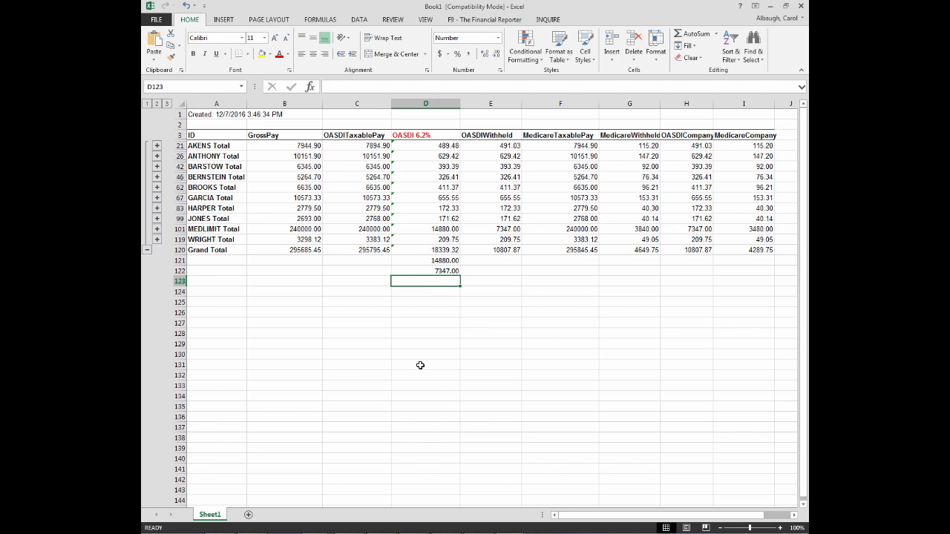
type("=")
left_click(448, 251)
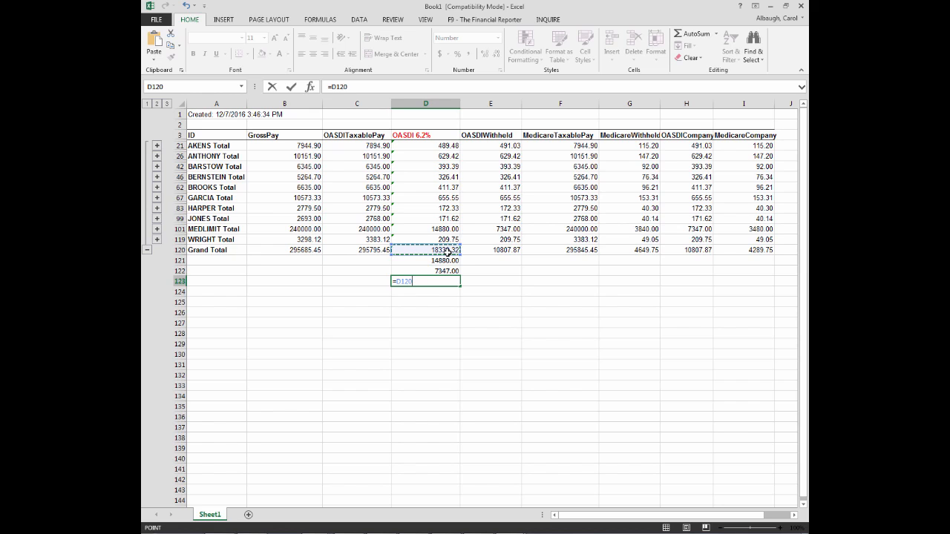
type("-")
left_click(442, 262)
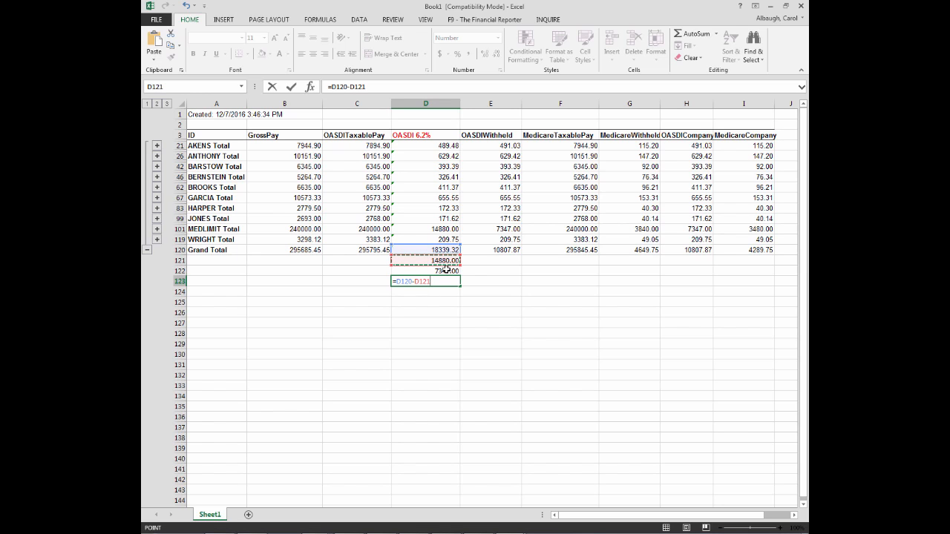
type("+")
left_click(442, 270)
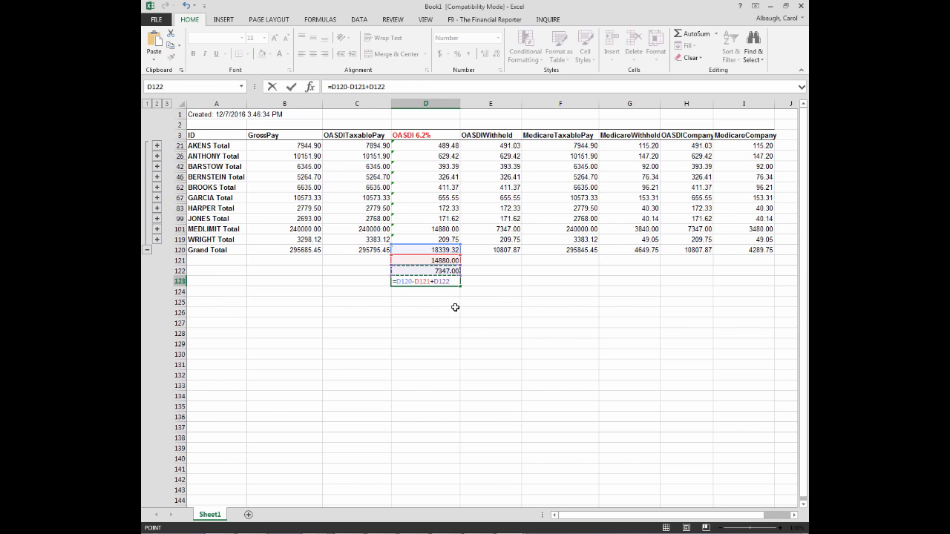
key("Return")
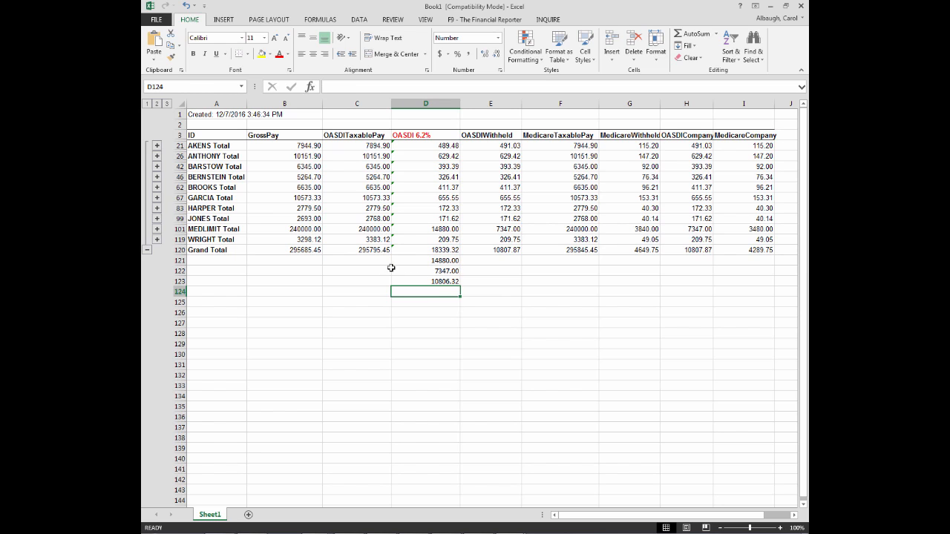
Compare the adjusted OASDI total in D123 with the withheld grand total in E120, highlighting both cells in yellow.
left_click(429, 282)
left_click(506, 250)
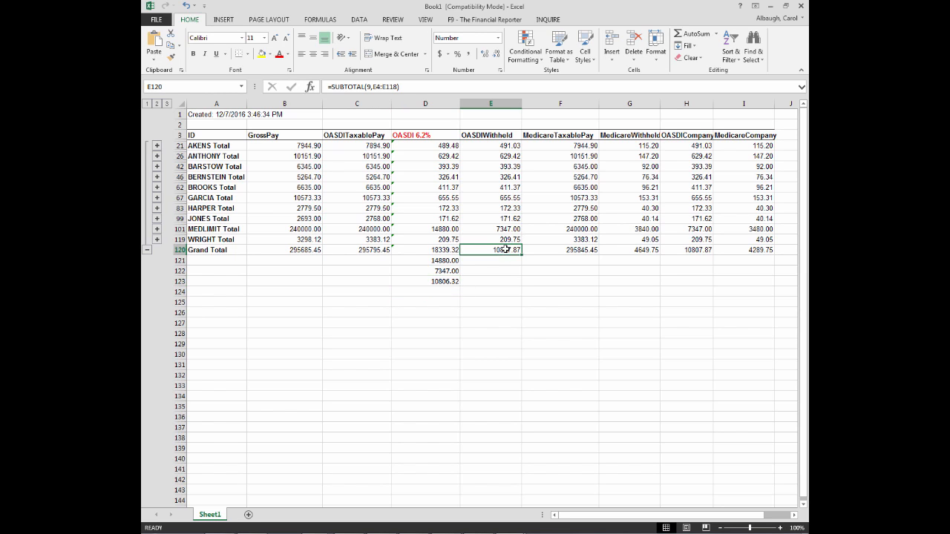
left_click(429, 280)
left_click(505, 248)
left_click(441, 282)
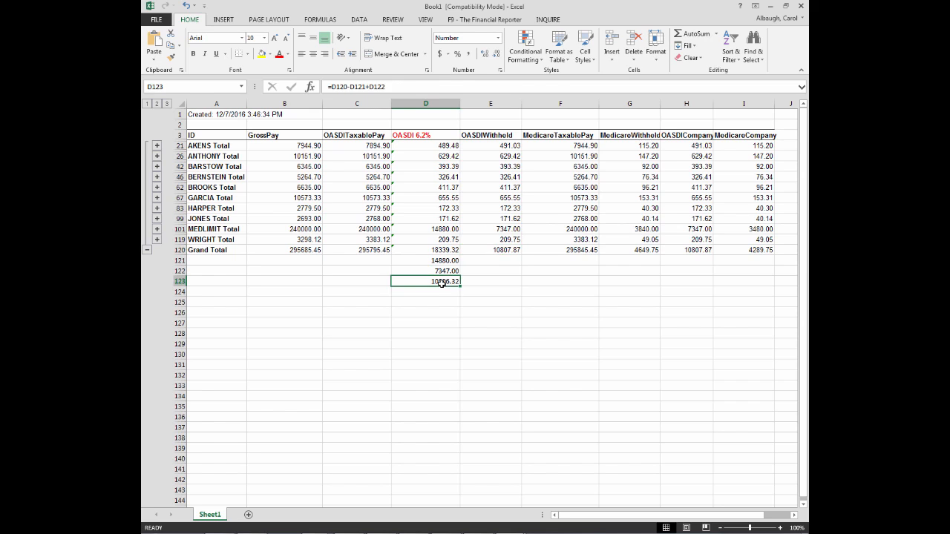
left_click(508, 250)
left_click(440, 282)
left_click(261, 56)
left_click(500, 250)
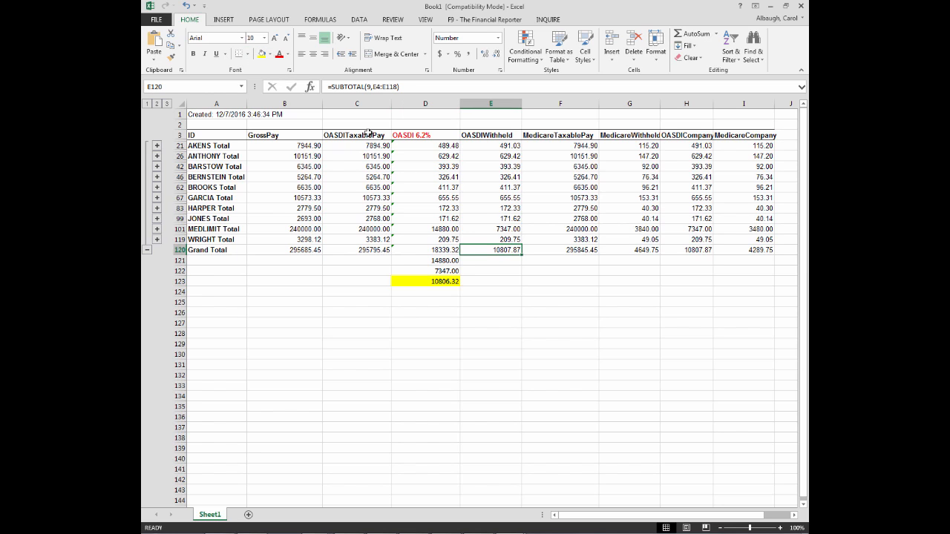
left_click(264, 54)
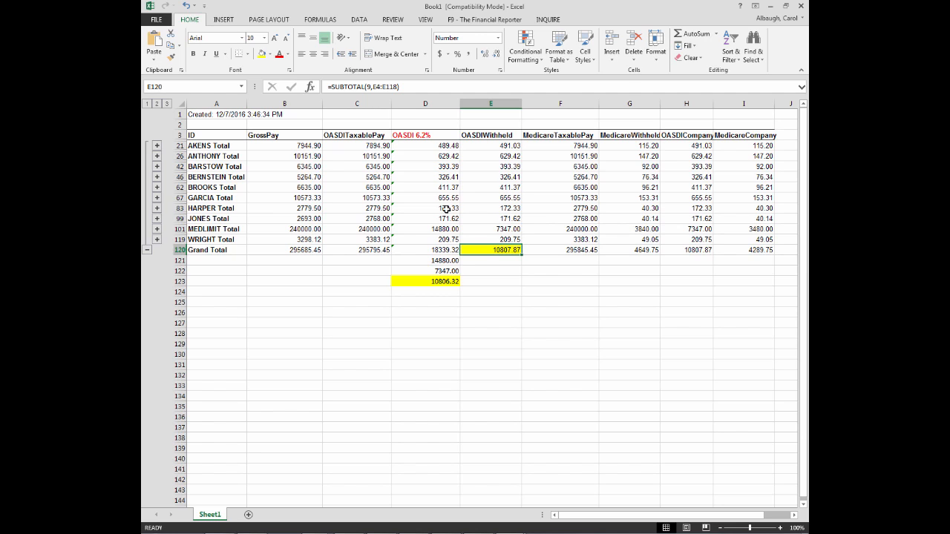
Expand the first employee's detail rows and calculate OASDI in D4 with =C4*0.062, filled down through D20.
left_click_drag(439, 143, 487, 146)
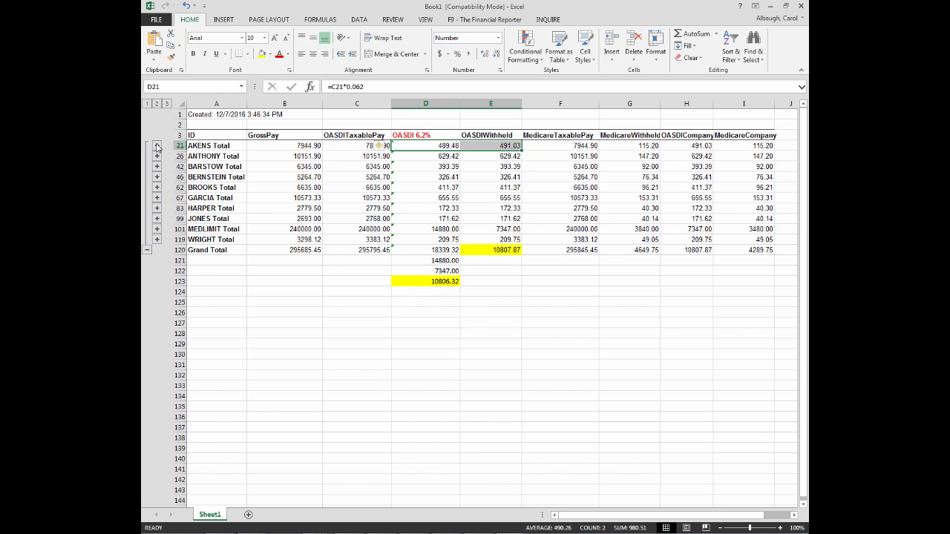
left_click(157, 146)
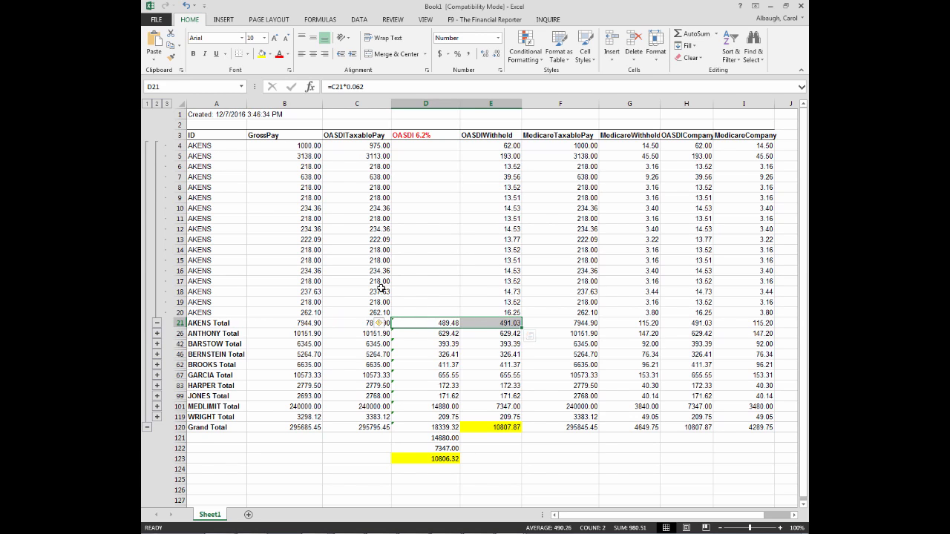
left_click(422, 147)
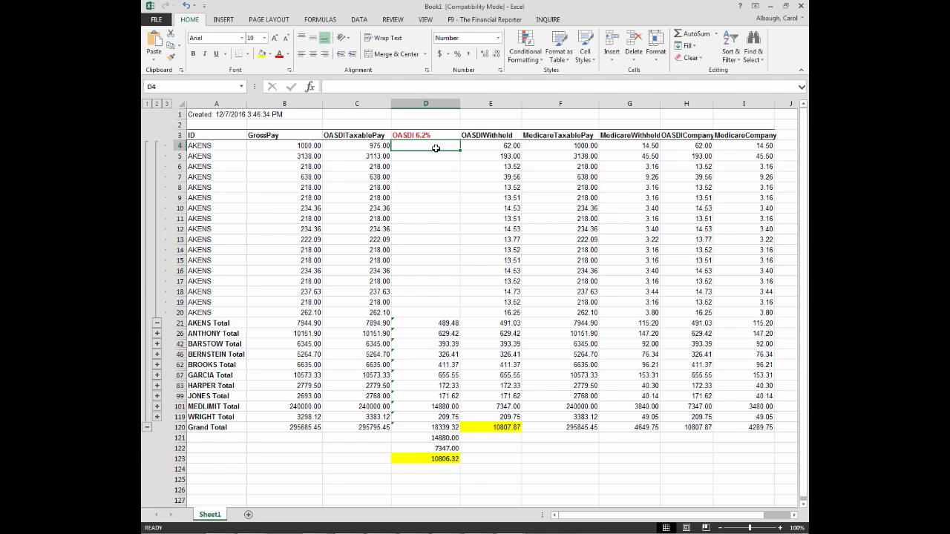
type("=")
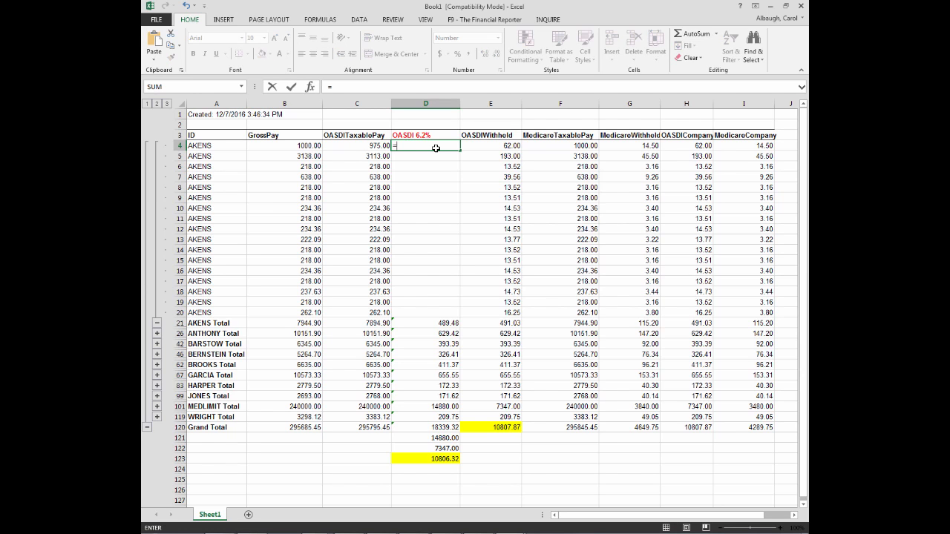
left_click(378, 148)
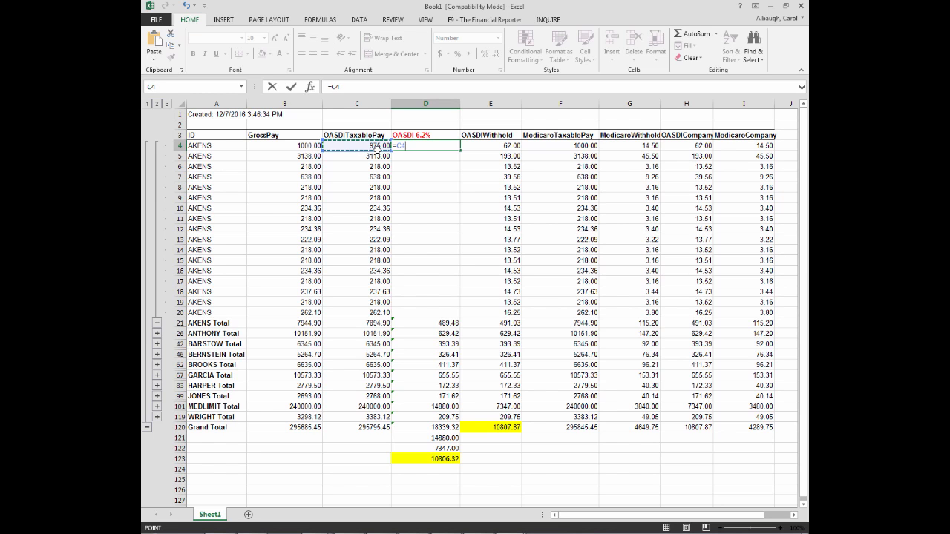
type("*")
key("ctrl+Return")
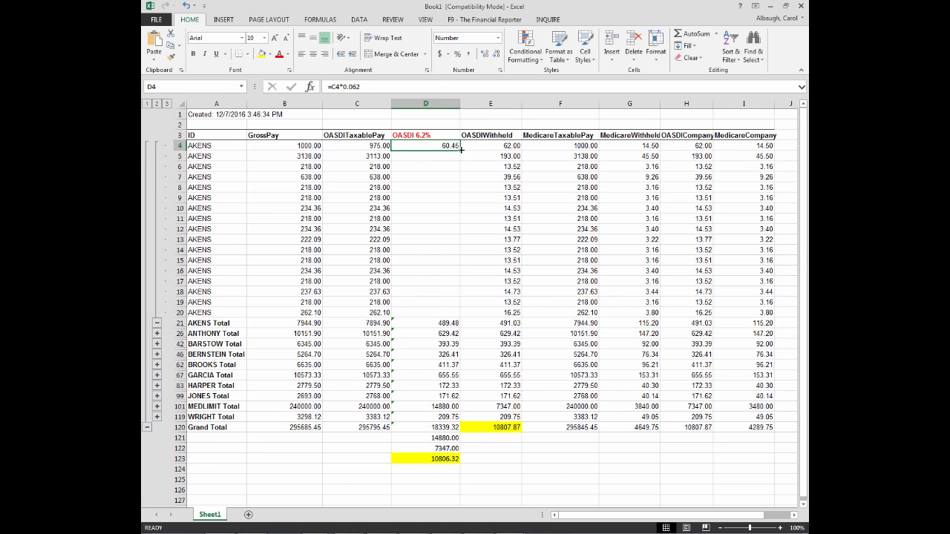
left_click_drag(460, 148, 461, 316)
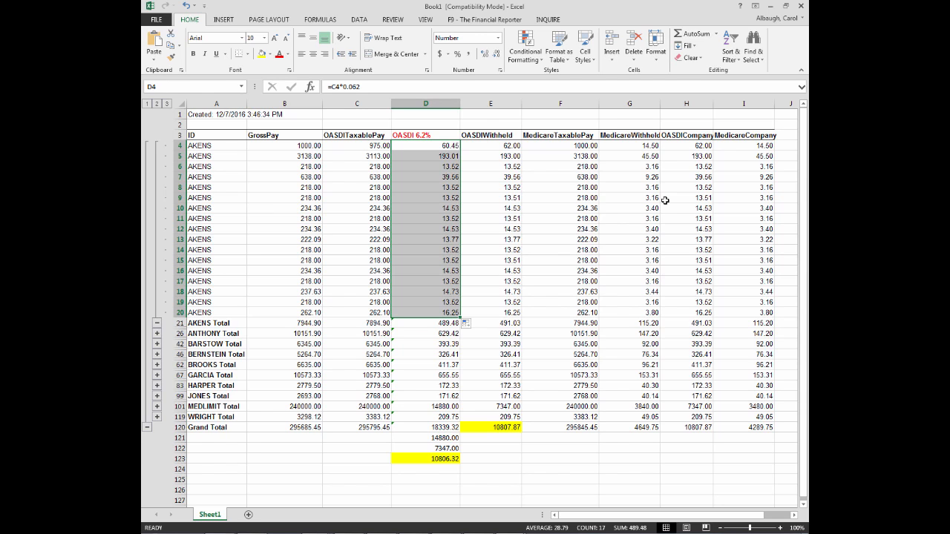
Compare the calculated OASDI in column D with OASDIWithheld for each of the first employee's rows 4 to 20.
left_click(433, 156)
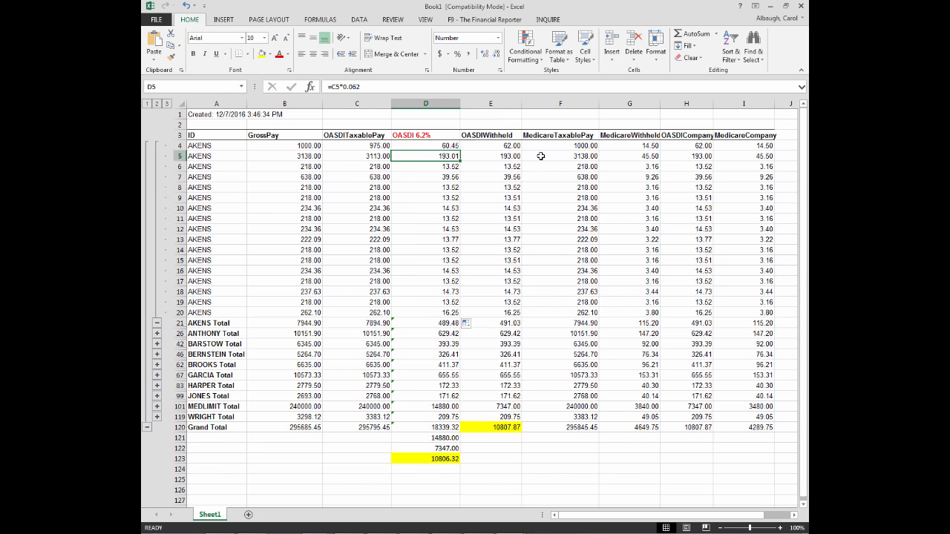
left_click(514, 157)
left_click_drag(433, 166, 513, 312)
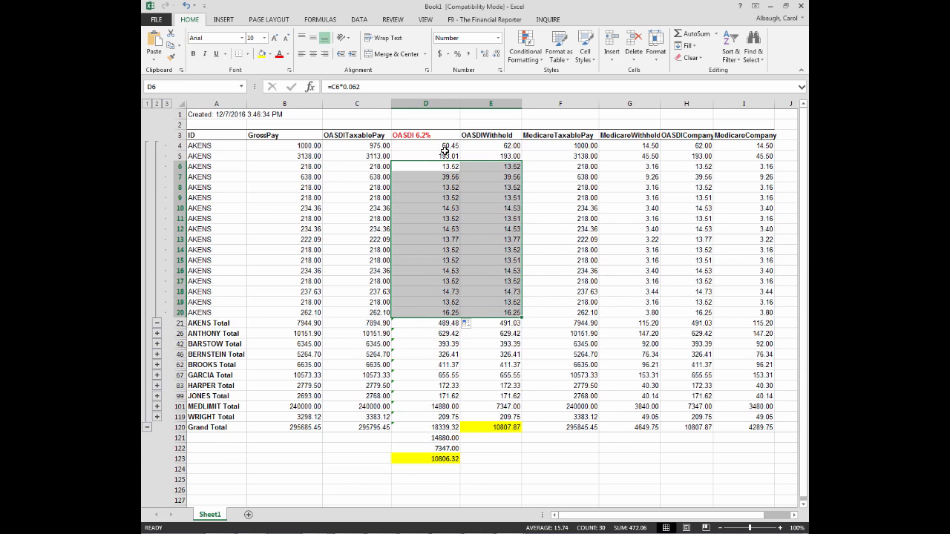
left_click_drag(444, 150, 466, 150)
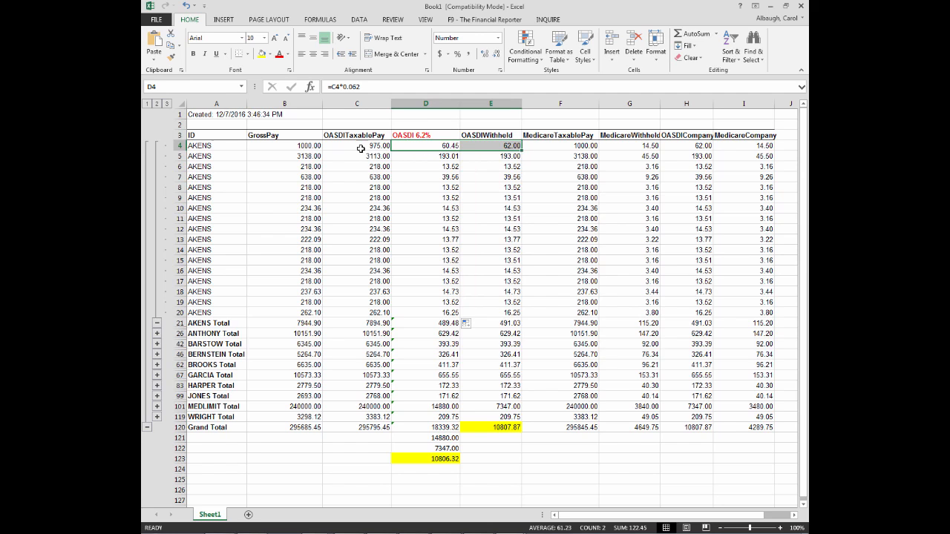
Examine the gross pay, OASDI taxable pay, calculated tax and withheld tax in row 4, checking taxable pay against row 5.
left_click(303, 147)
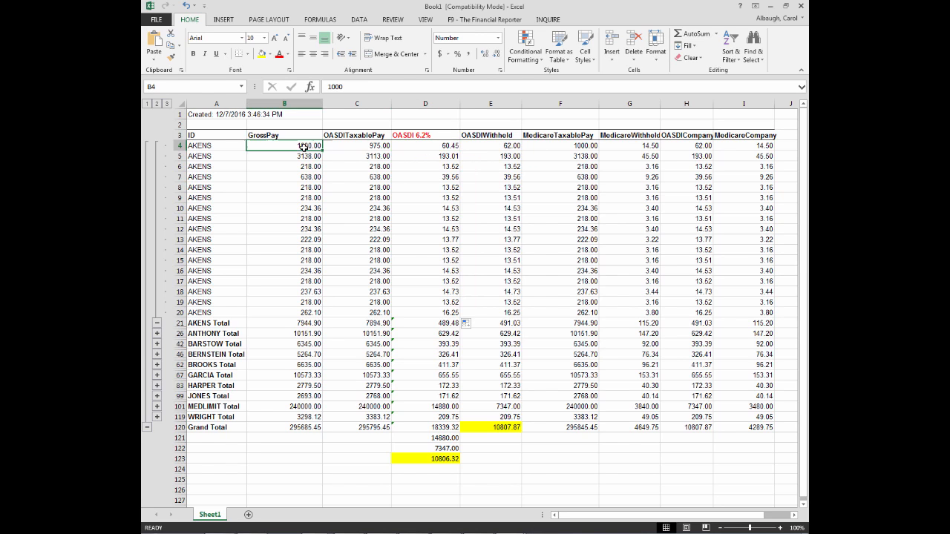
left_click_drag(303, 147, 493, 147)
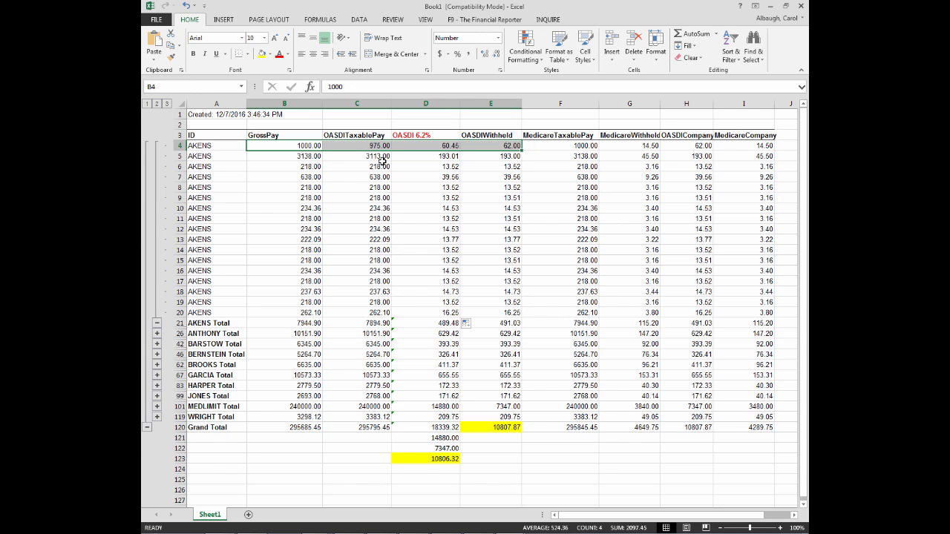
left_click(368, 157)
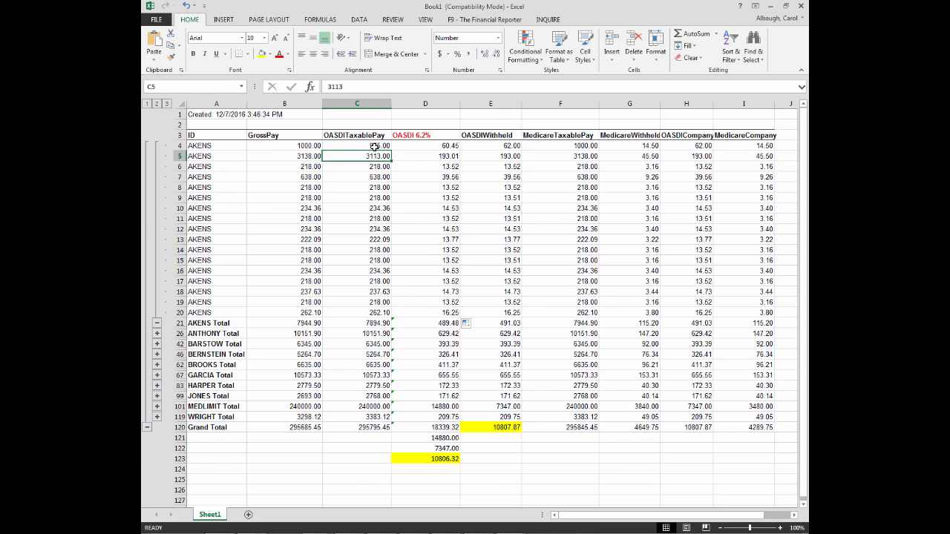
left_click(374, 147)
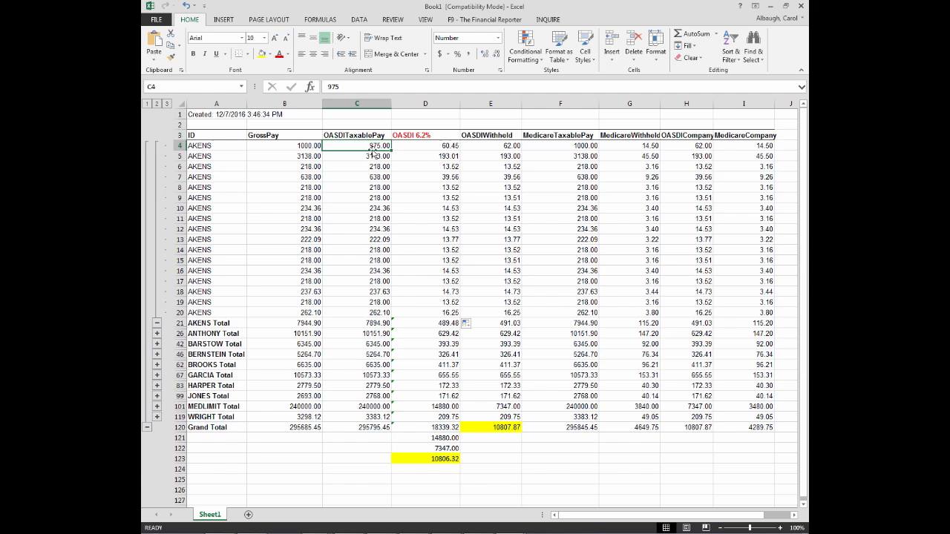
double_click(310, 145)
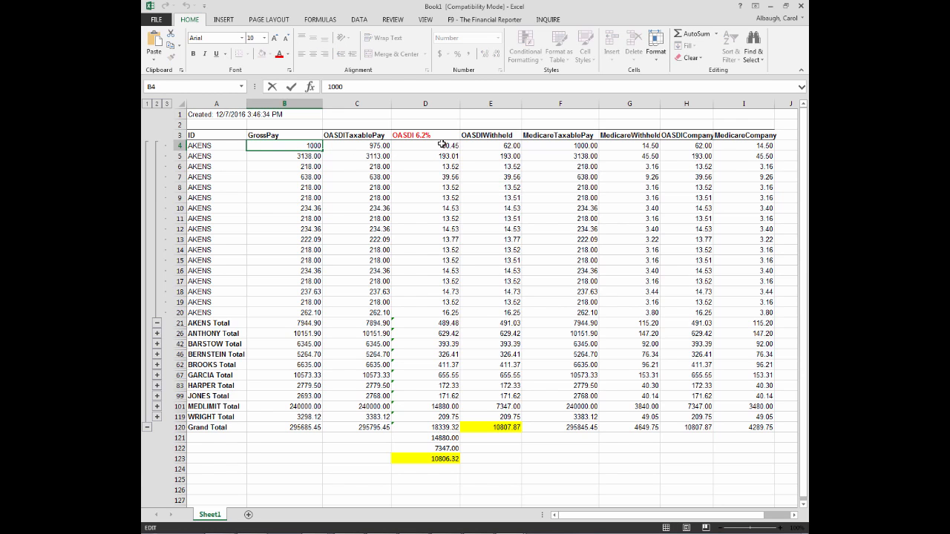
key("Return")
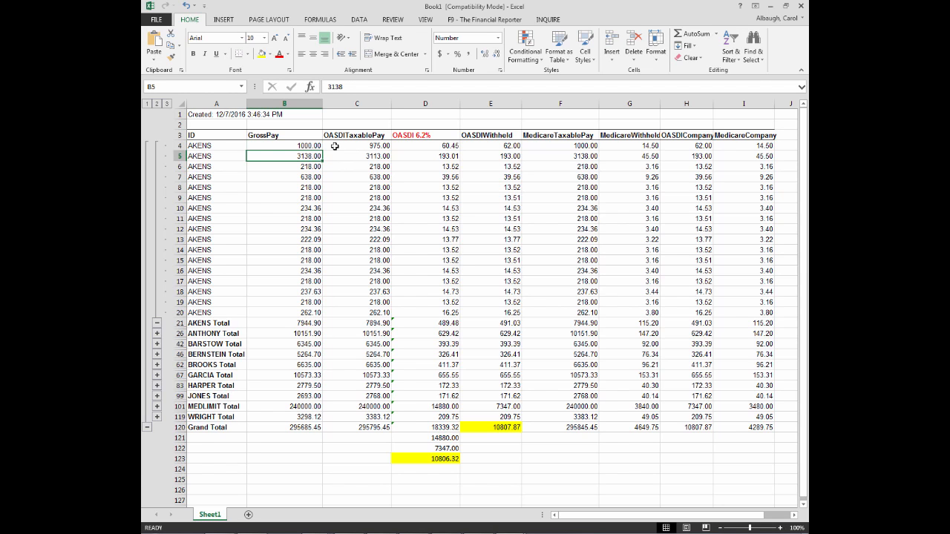
left_click(335, 146)
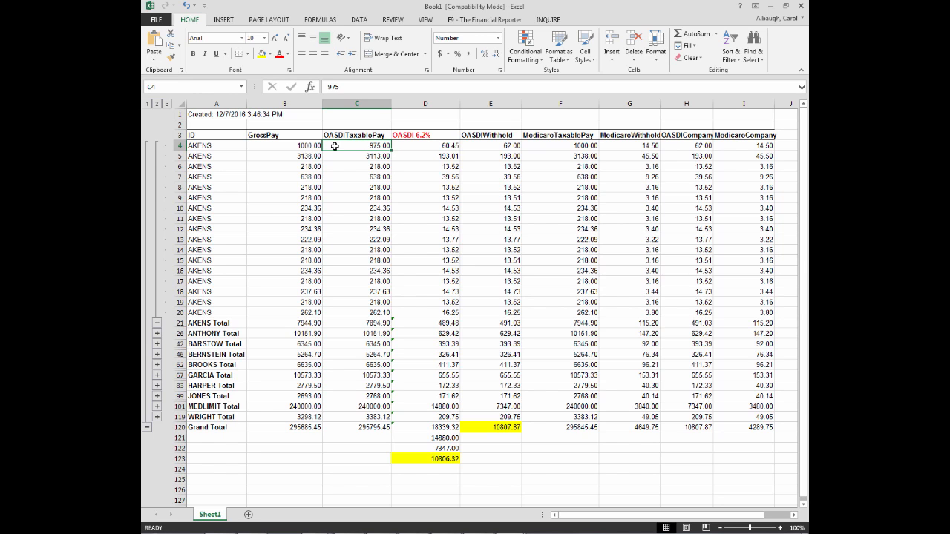
left_click(448, 146)
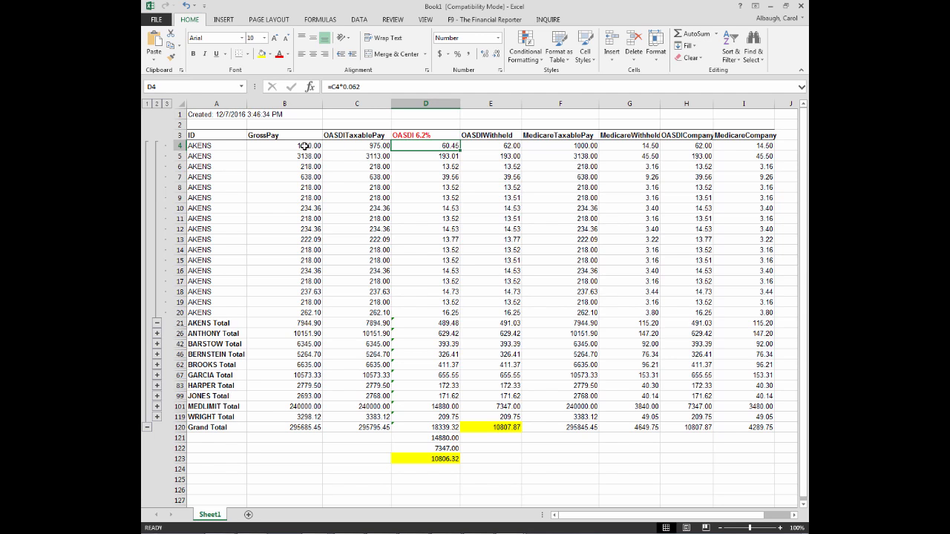
left_click(382, 147)
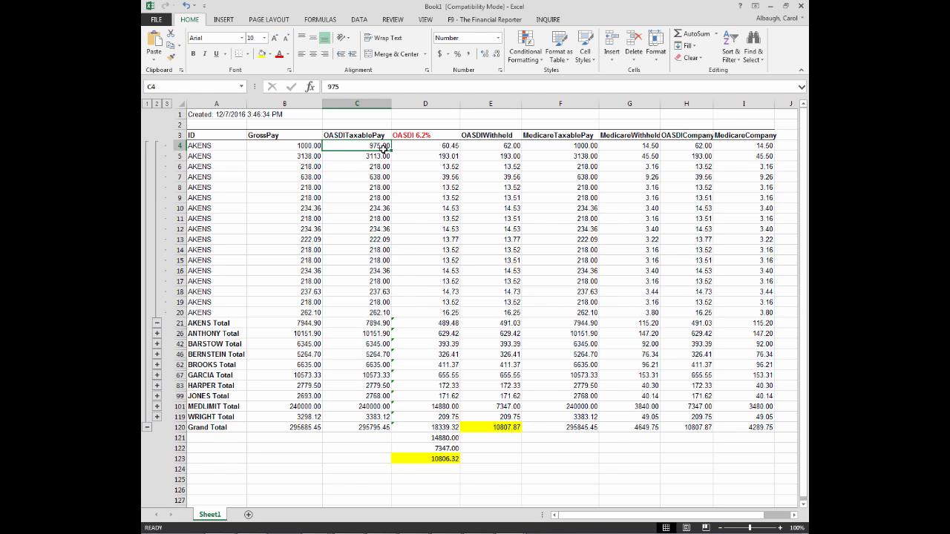
Compare gross pay and OASDI taxable pay in row 4 with that row's calculated and withheld OASDI tax.
left_click(440, 147)
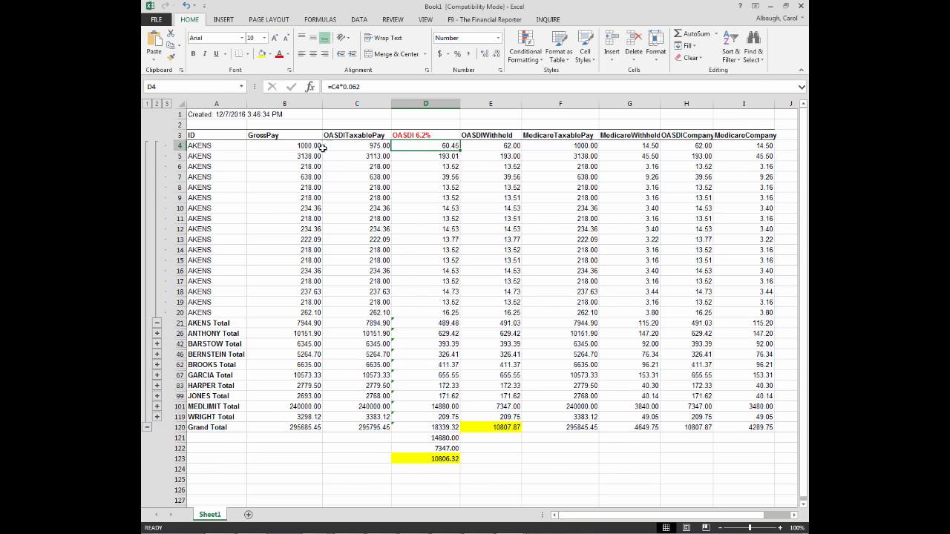
left_click_drag(296, 147, 492, 147)
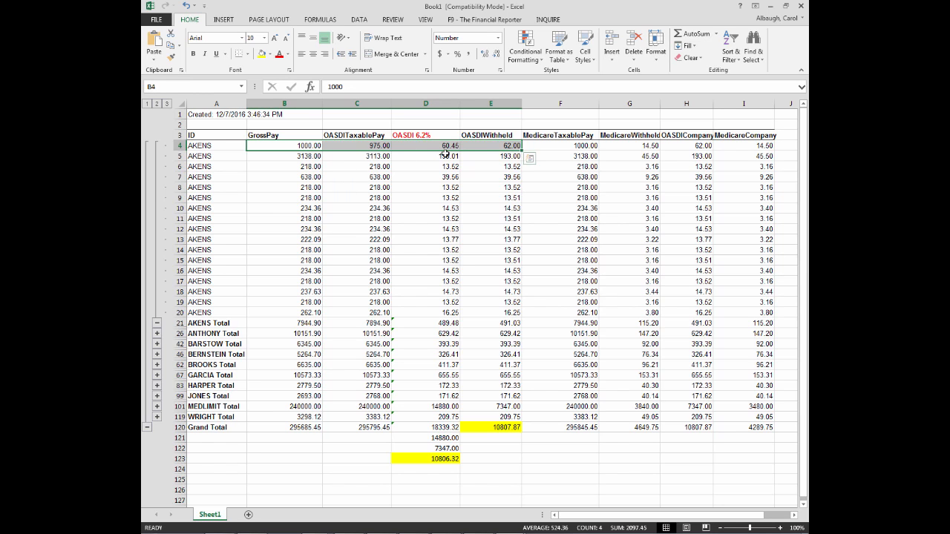
left_click(437, 147)
left_click(491, 146)
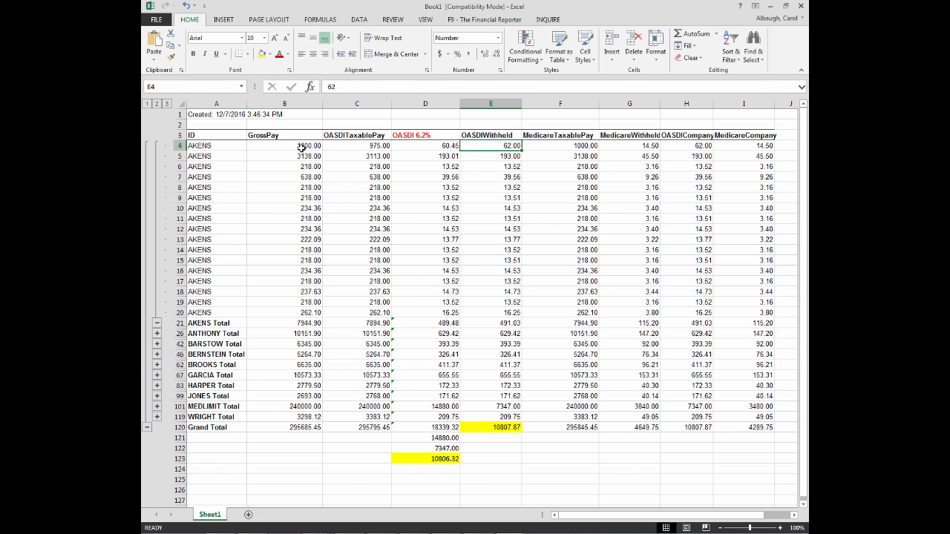
left_click_drag(301, 147, 491, 150)
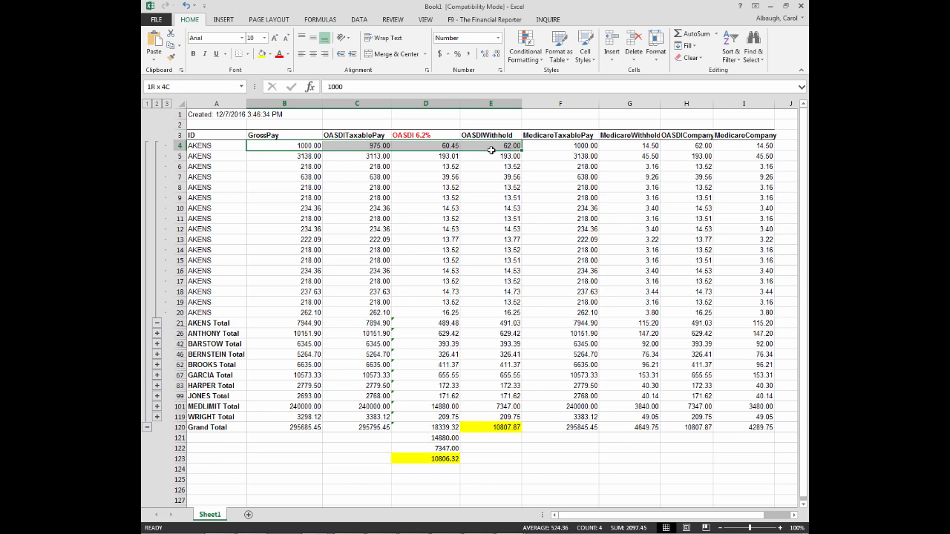
left_click_drag(491, 150, 490, 152)
left_click(368, 145)
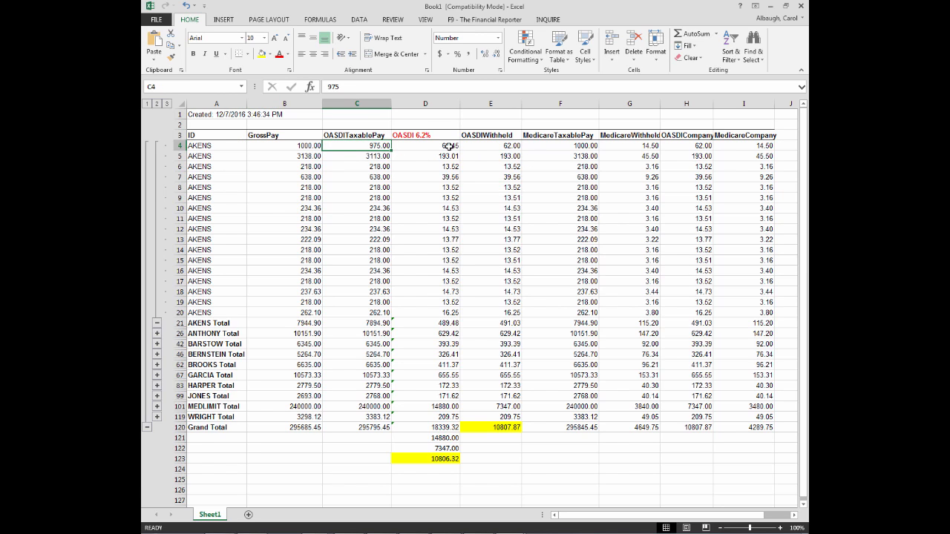
left_click_drag(450, 145, 476, 147)
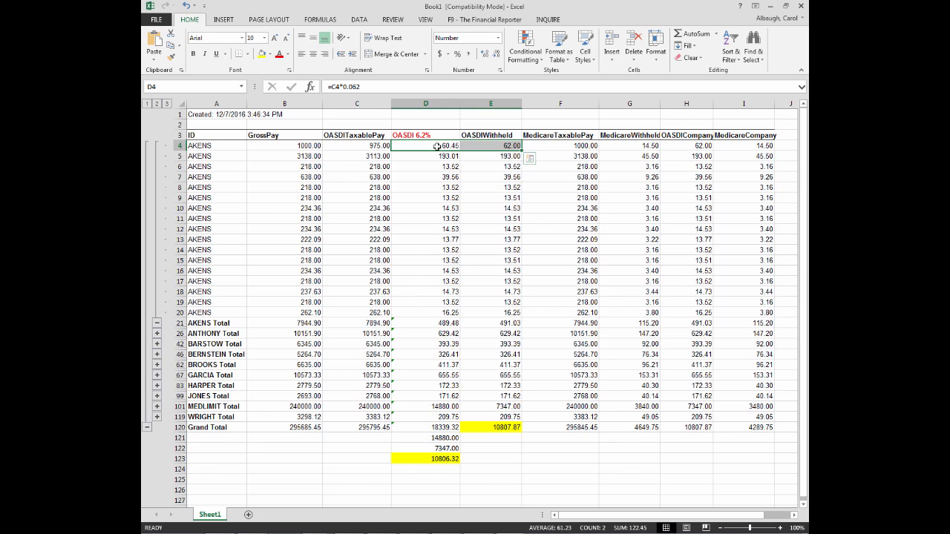
left_click_drag(383, 148, 299, 149)
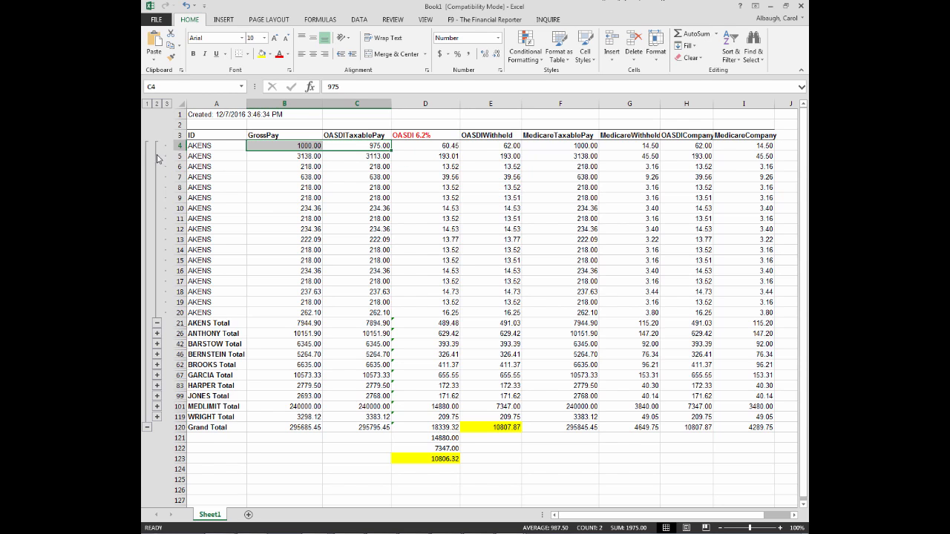
left_click(178, 146)
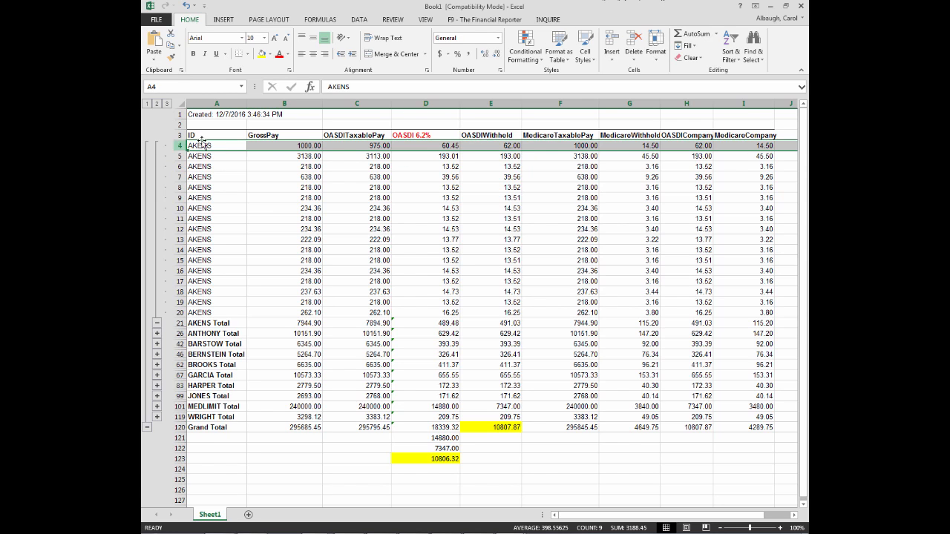
Close Book1 without saving, close the exp7CC2.xls workbook, and return to Sage BusinessWorks.
left_click(800, 6)
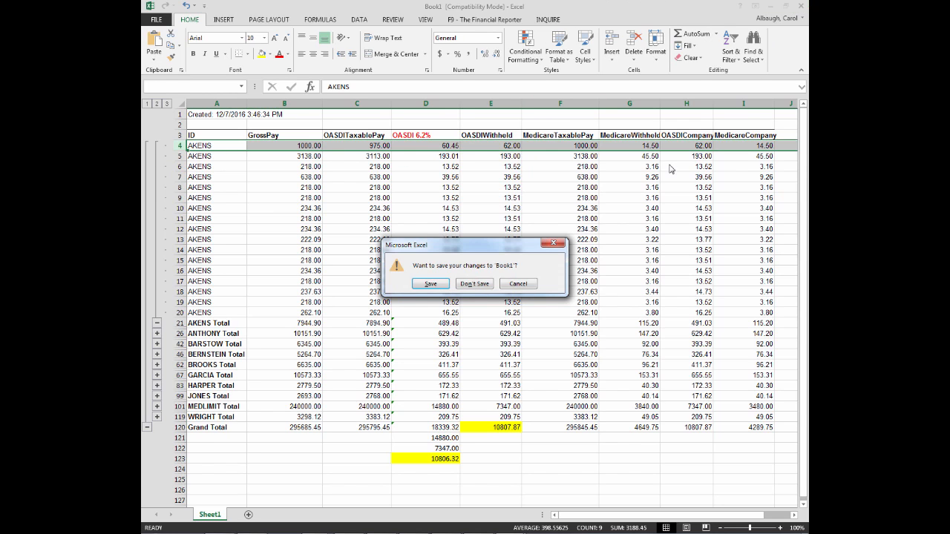
left_click(468, 286)
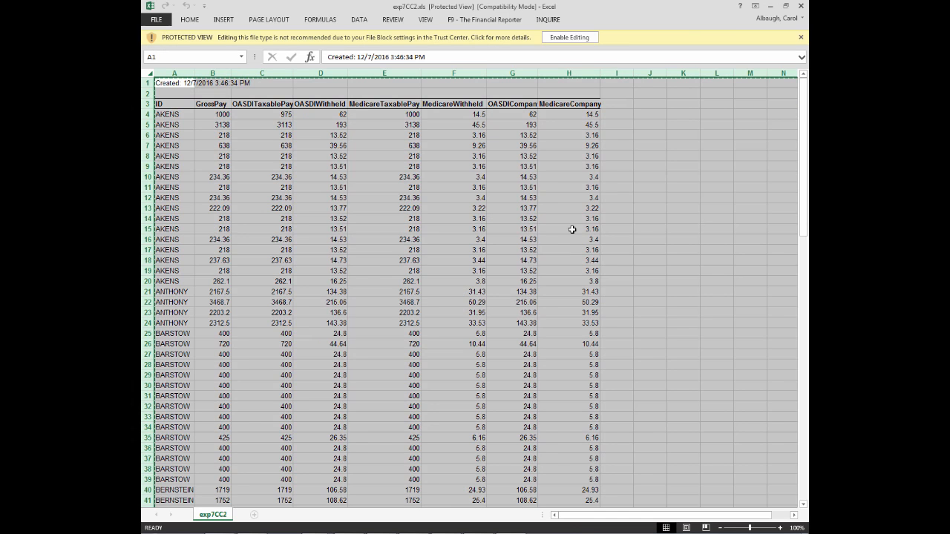
left_click(801, 7)
left_click(619, 175)
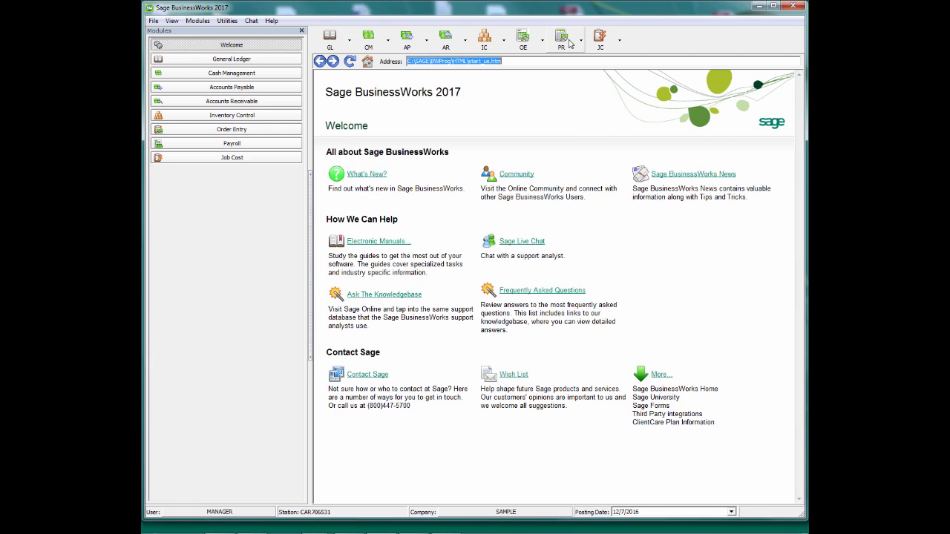
Start voiding payroll checks by employee and choose the first employee's 06/30/16 check for 916.68.
left_click(569, 45)
mouse_move(582, 61)
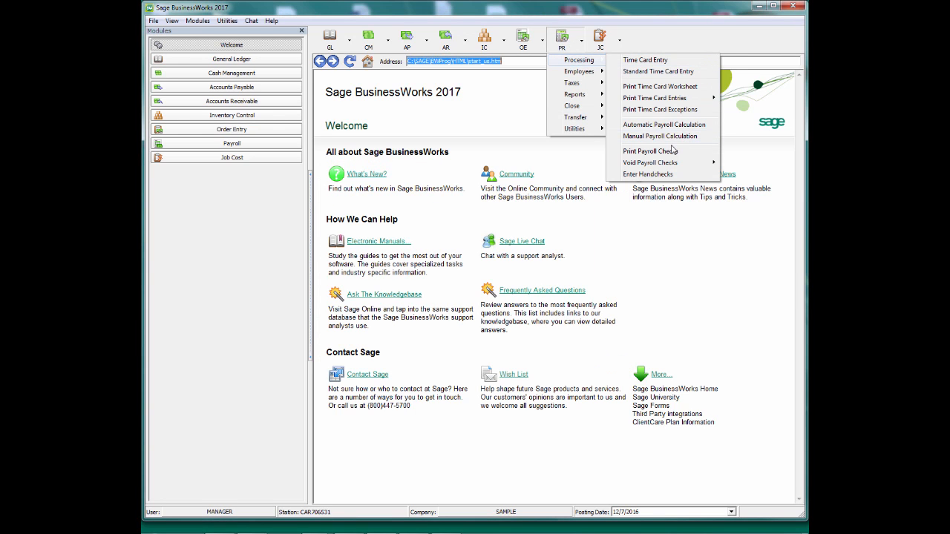
mouse_move(703, 165)
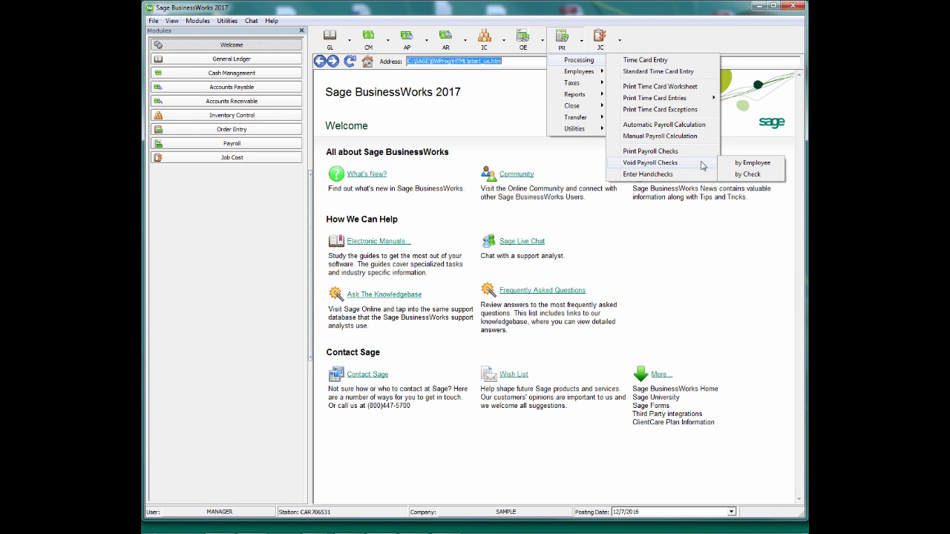
left_click(745, 163)
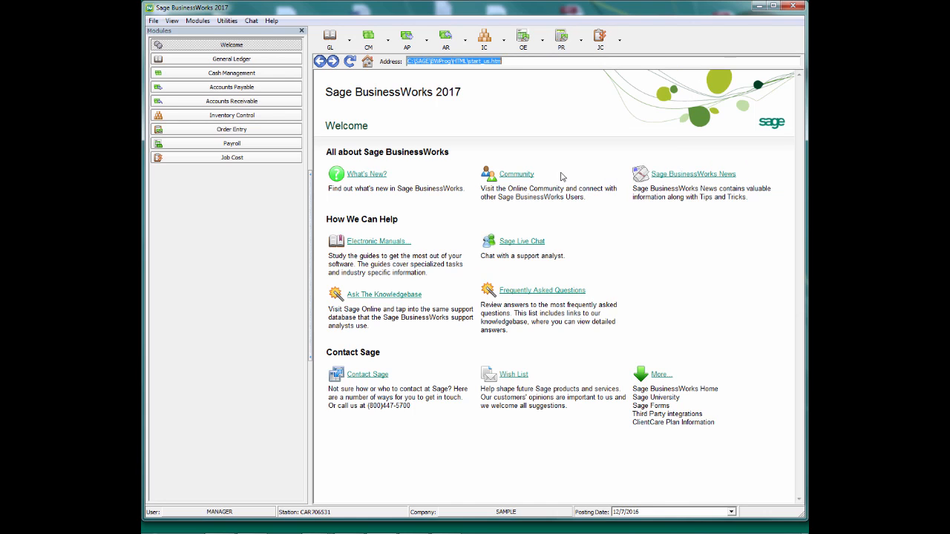
type("AKENS")
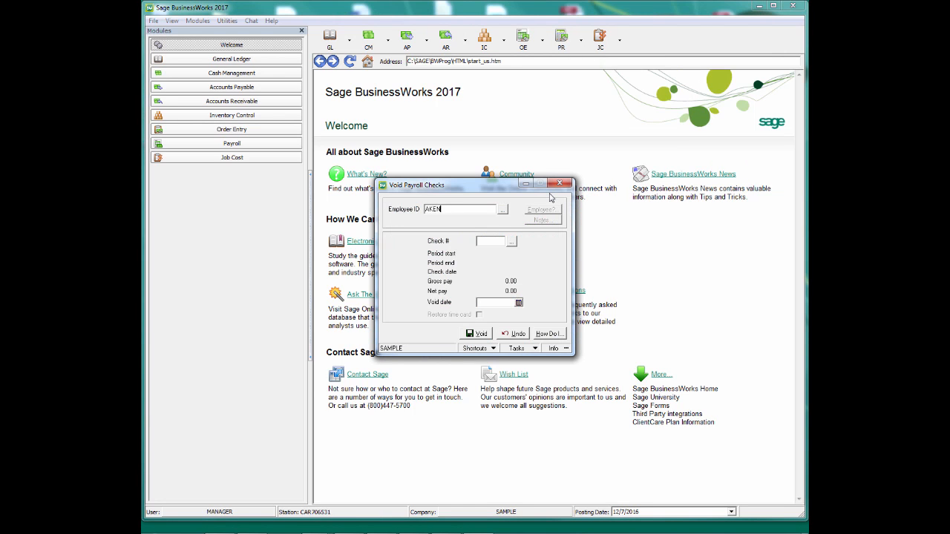
key("Tab")
left_click(513, 241)
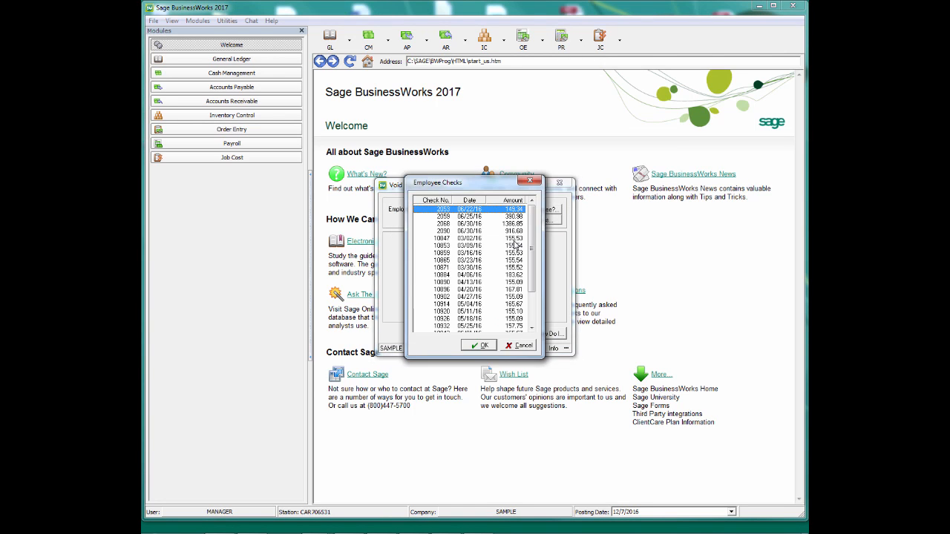
left_click_drag(531, 250, 532, 215)
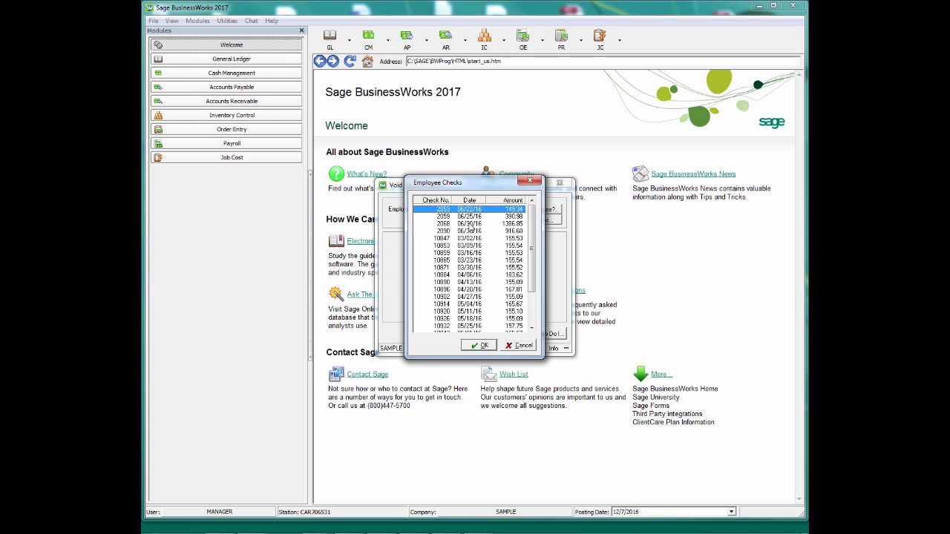
left_click(468, 232)
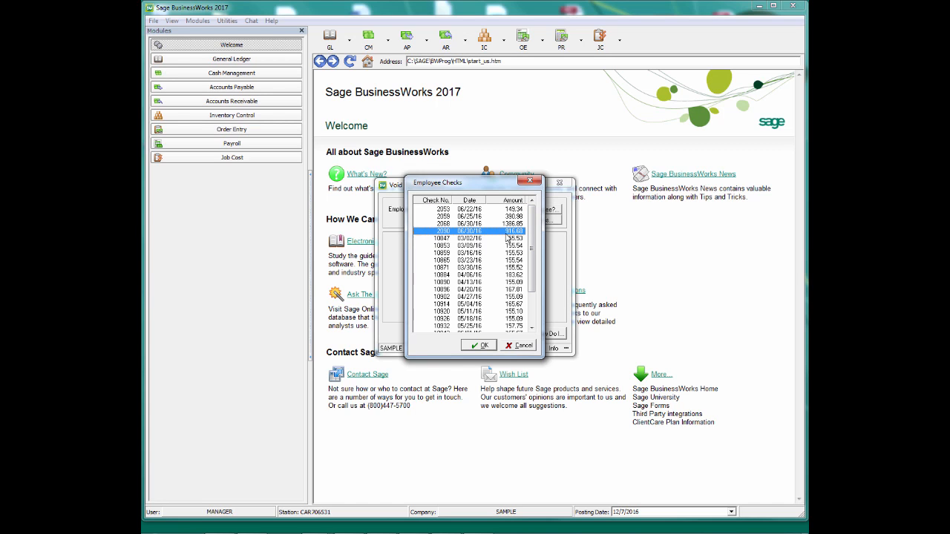
left_click(480, 346)
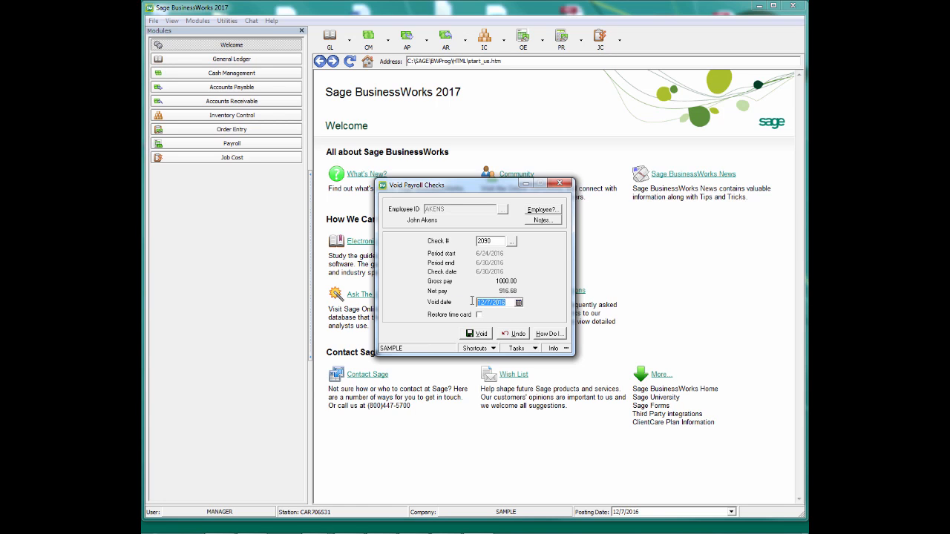
Void the selected check with void date 6/30/2016, leaving its time card unrestored, and close the Void Payroll Checks window.
type("063016")
key("Tab")
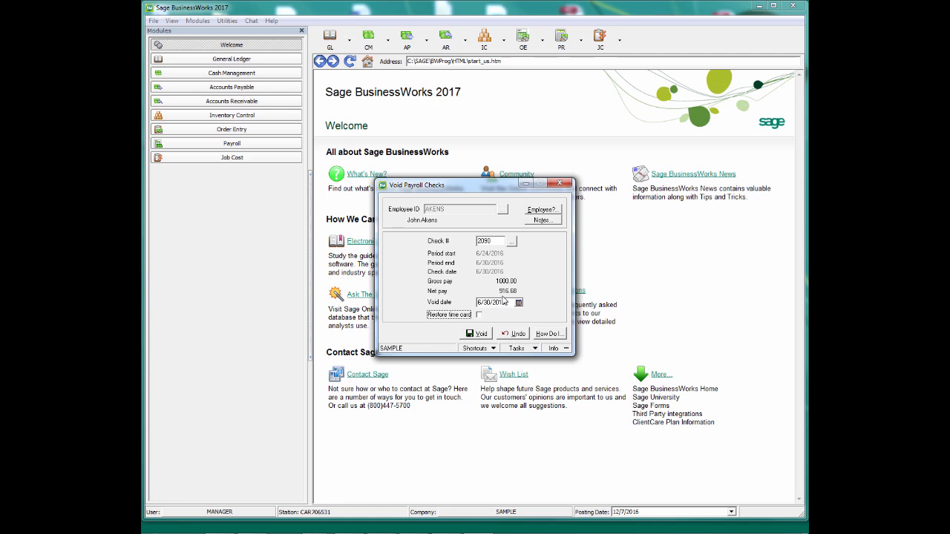
left_click(477, 333)
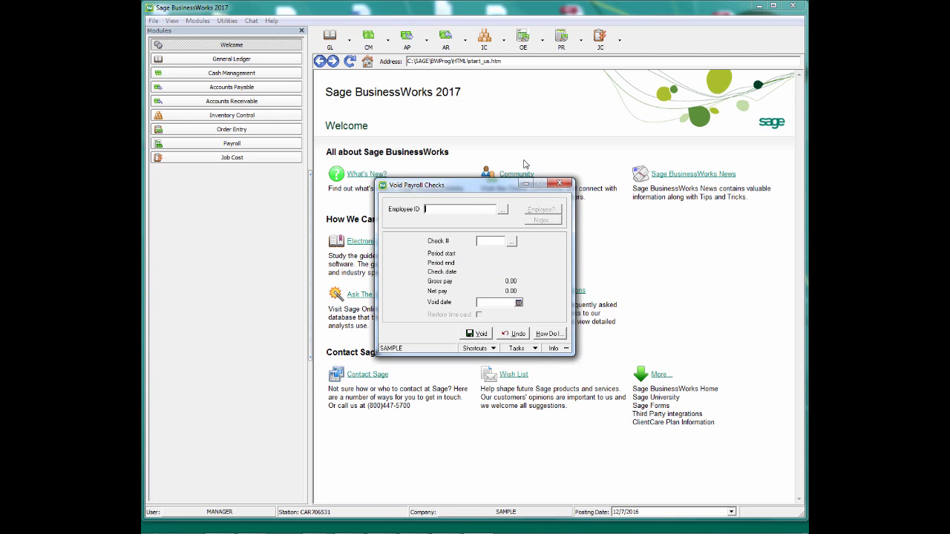
left_click(560, 183)
Run the Automatic Payroll Calculation for only the employee whose check was voided, with the Payroll Register report included.
left_click(562, 37)
mouse_move(571, 62)
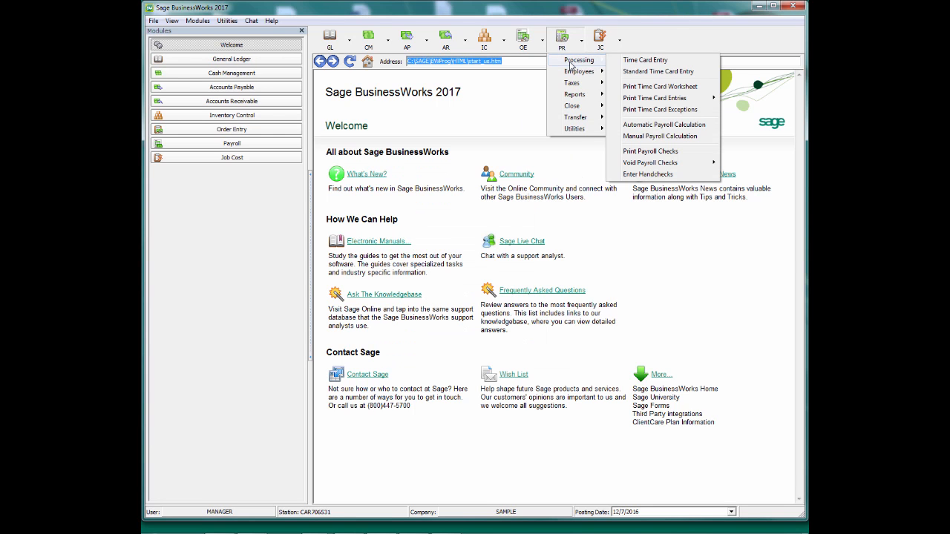
left_click(658, 125)
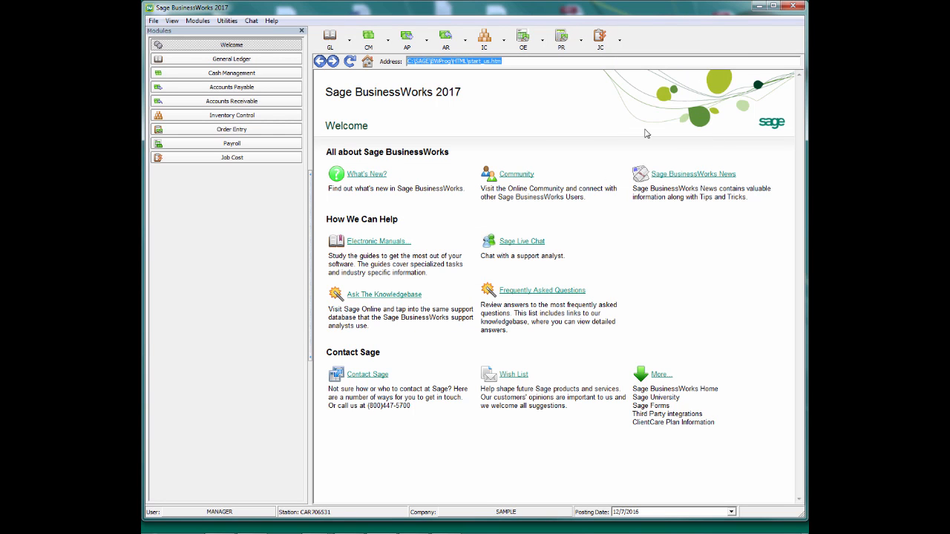
left_click(438, 209)
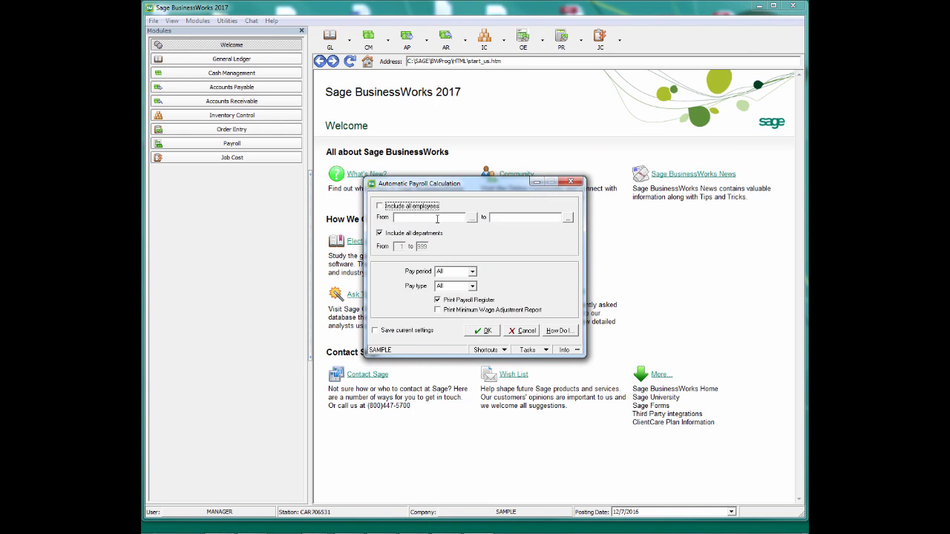
left_click(438, 217)
type("AKENS")
key("Tab")
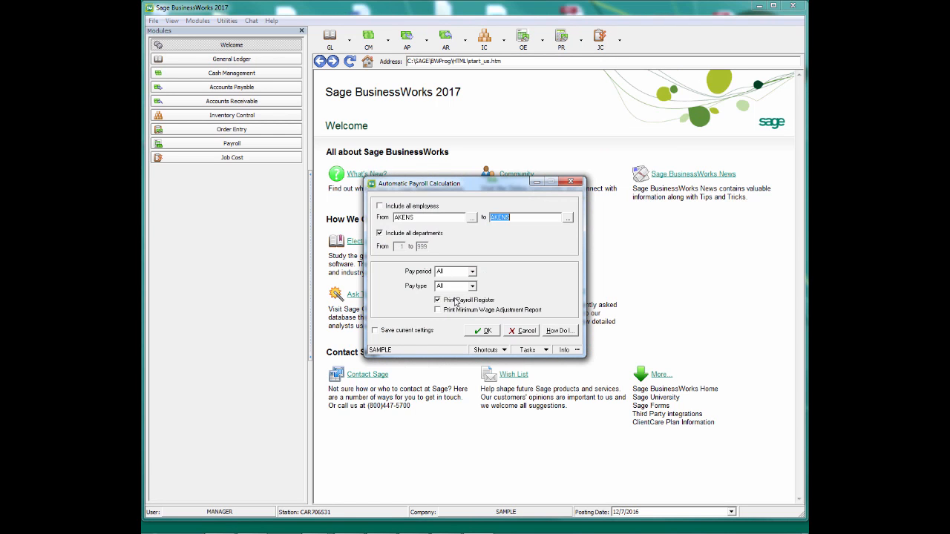
left_click(487, 331)
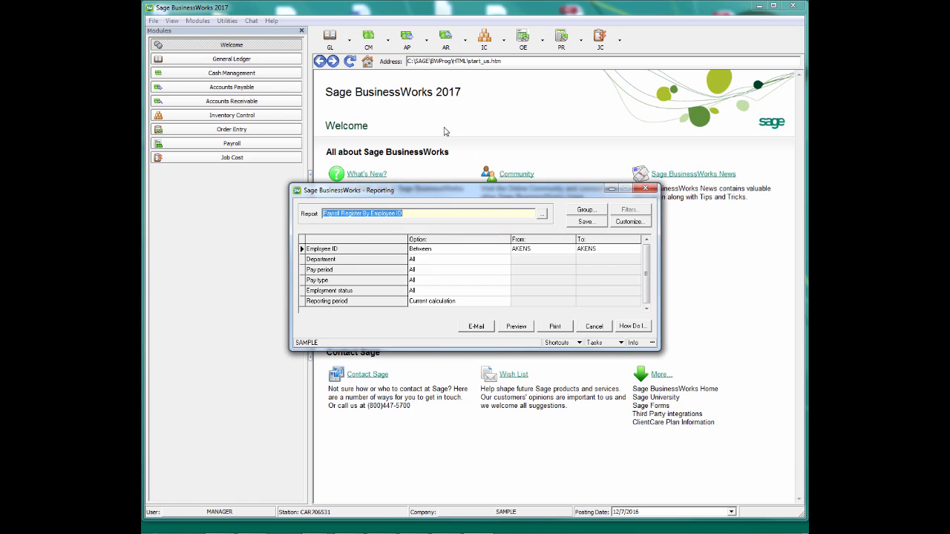
Preview the Payroll Register By Employee ID for the current calculation, review the pay and taxes, and close the report.
left_click(518, 327)
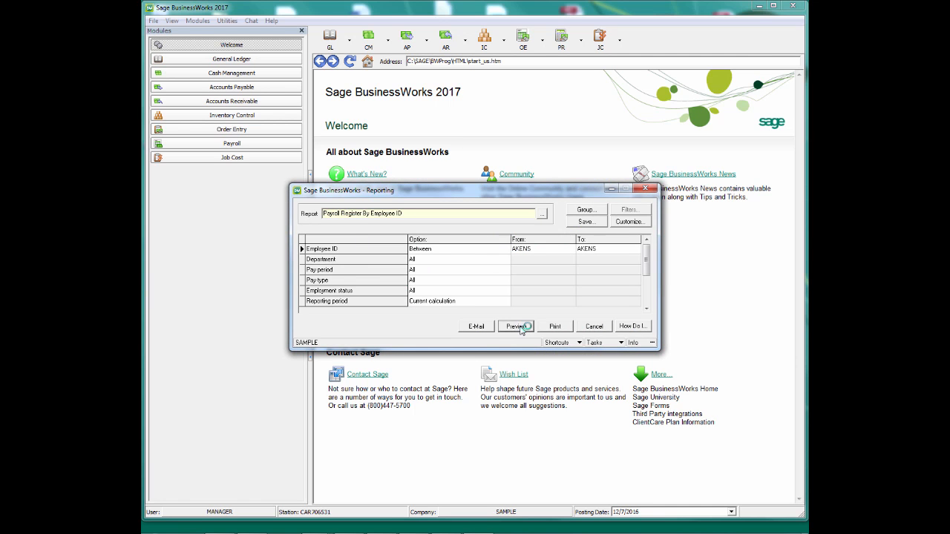
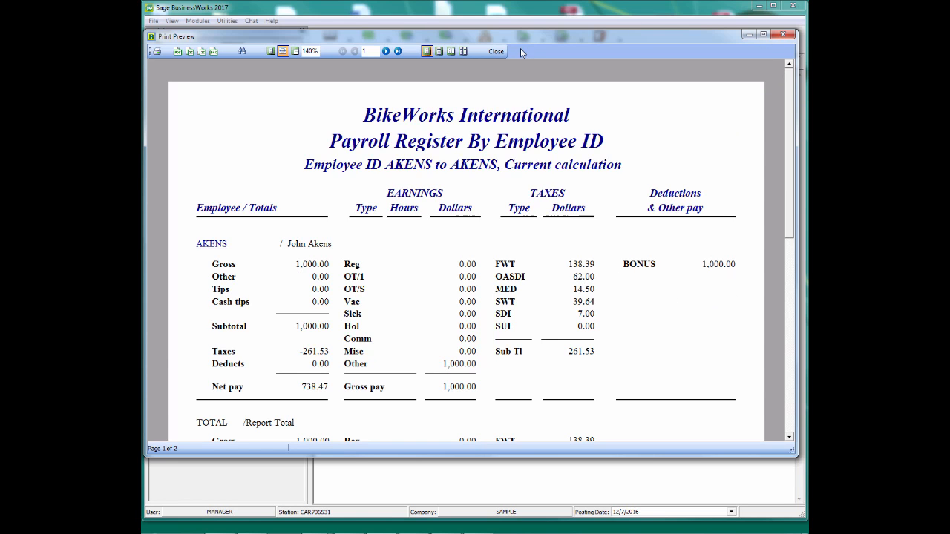
left_click(500, 52)
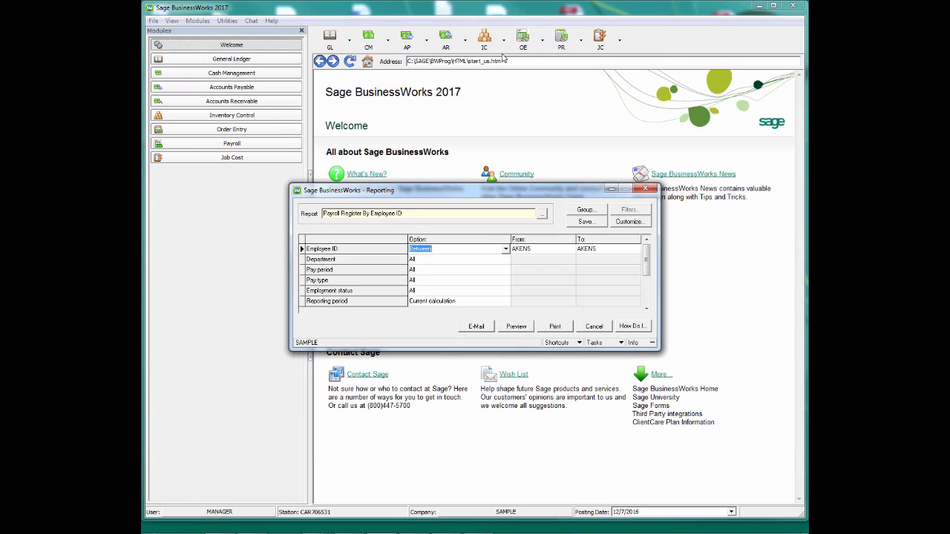
left_click(644, 187)
Open a Manual Payroll Calculation for the same employee, using the calculated check information as its basis.
left_click(562, 37)
mouse_move(579, 60)
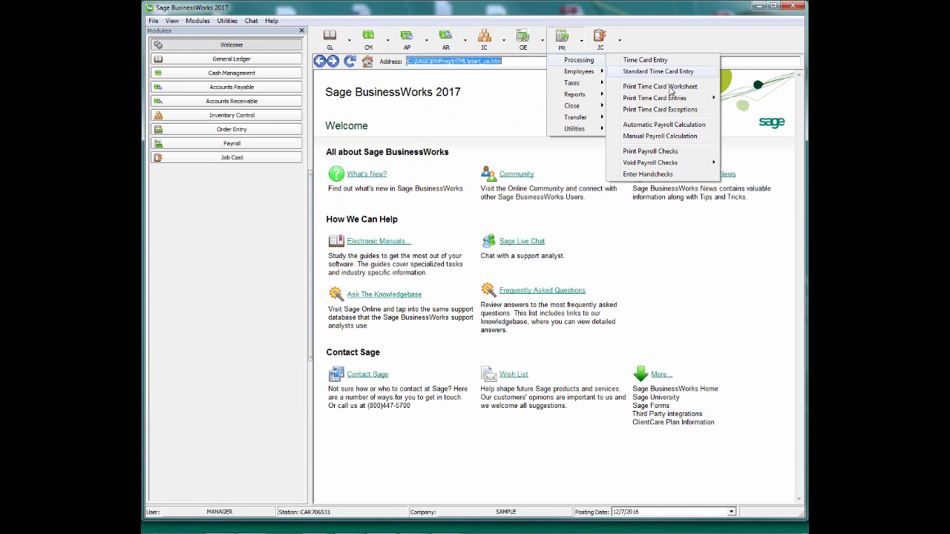
left_click(651, 138)
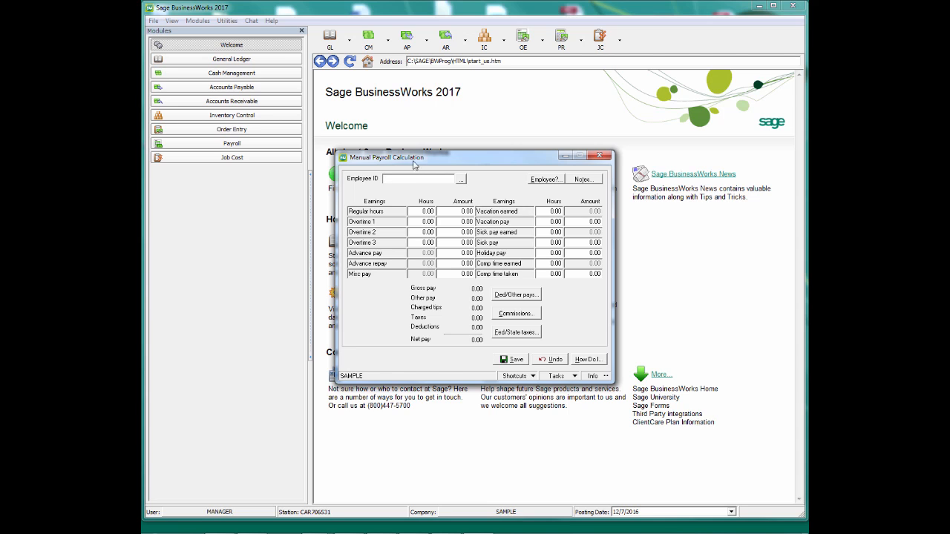
type("AKENS")
key("Tab")
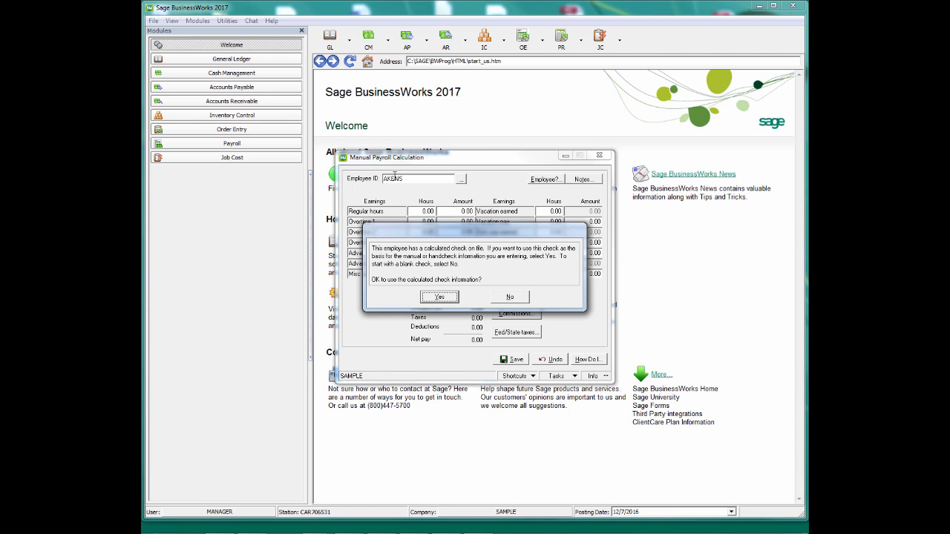
left_click(439, 297)
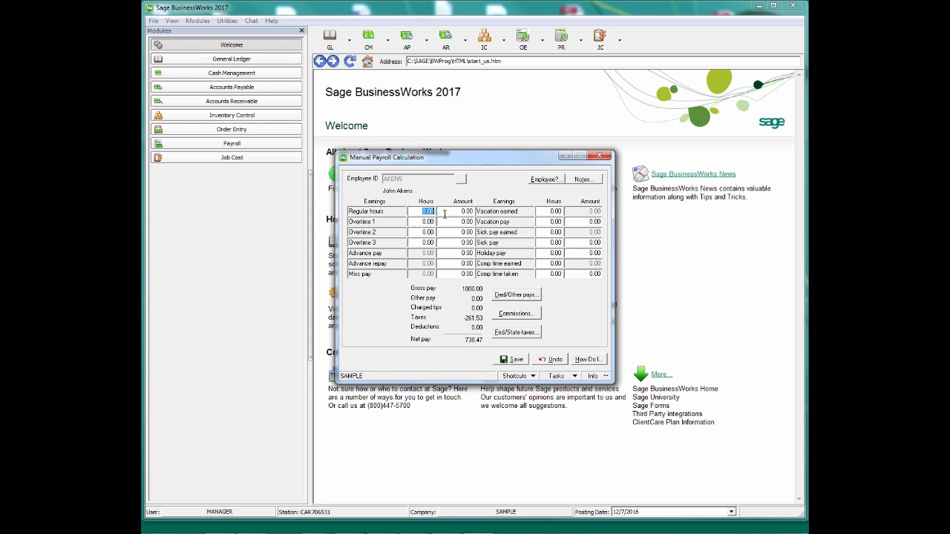
left_click(517, 333)
left_click(523, 262)
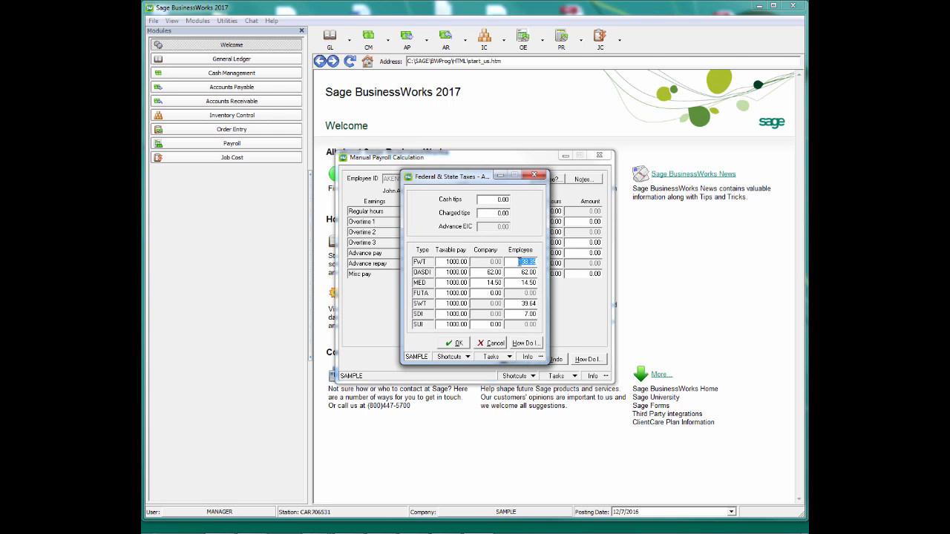
type("0")
double_click(521, 272)
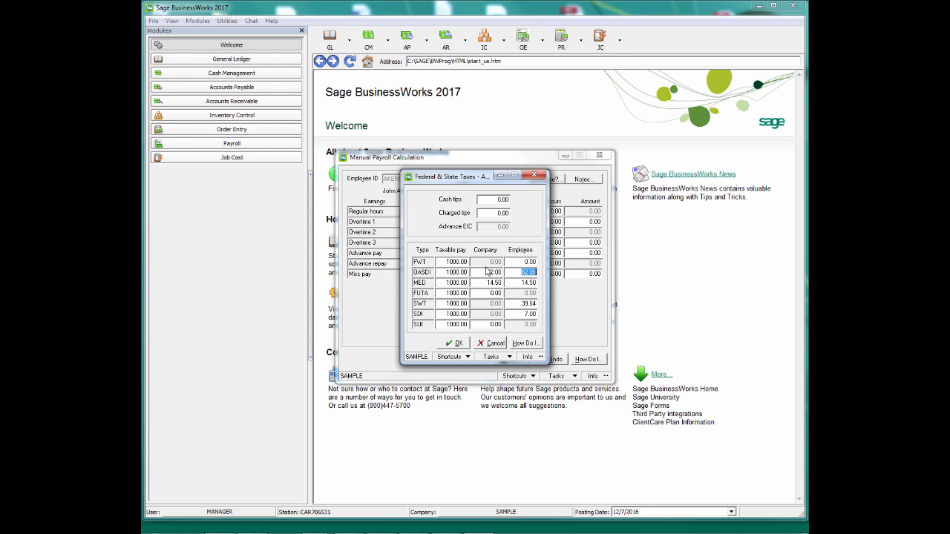
left_click(444, 272)
double_click(467, 272)
left_click(483, 273)
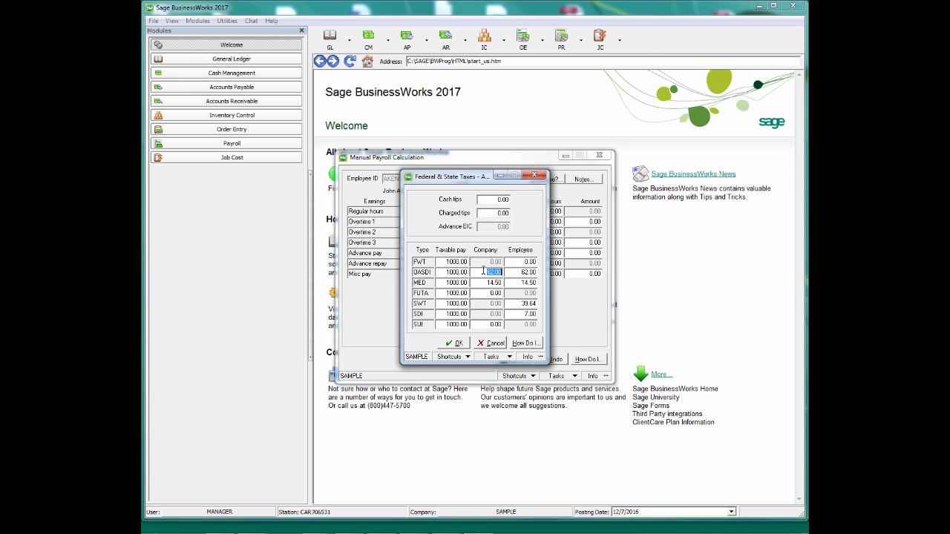
left_click(533, 175)
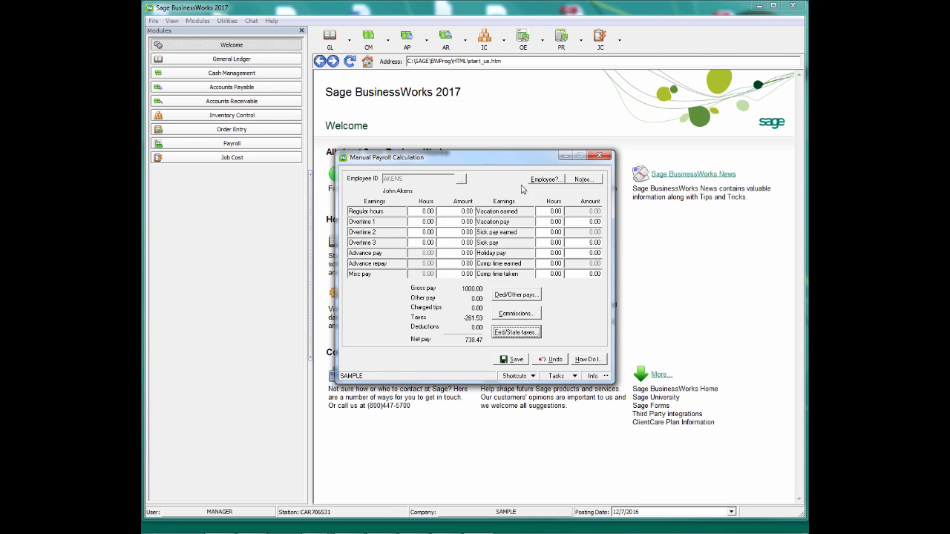
Review the employee's active deductions and other pays in the manual payroll calculation, and accept them.
left_click(517, 296)
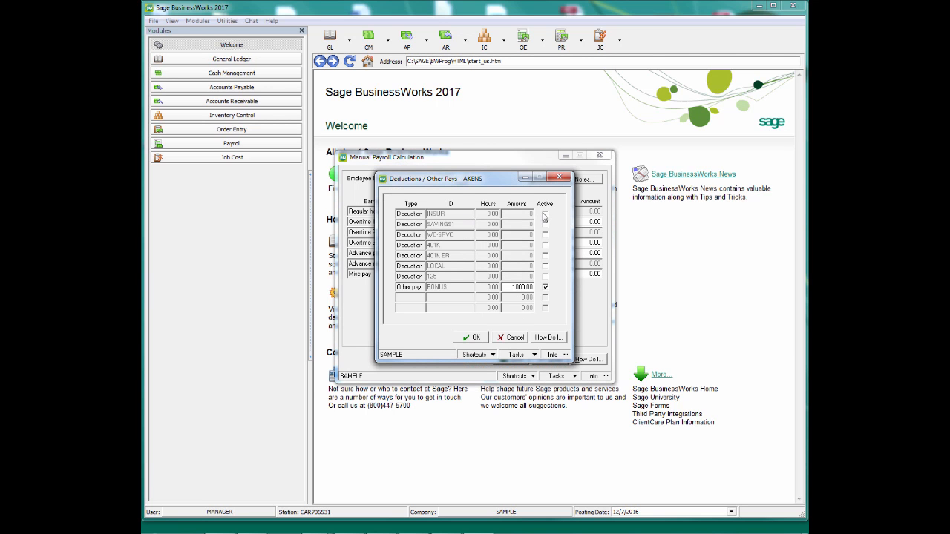
left_click(546, 287)
left_click(473, 338)
Examine the taxable pay for each federal and state tax in the manual calculation, and the employee's OASDI amount.
left_click(513, 331)
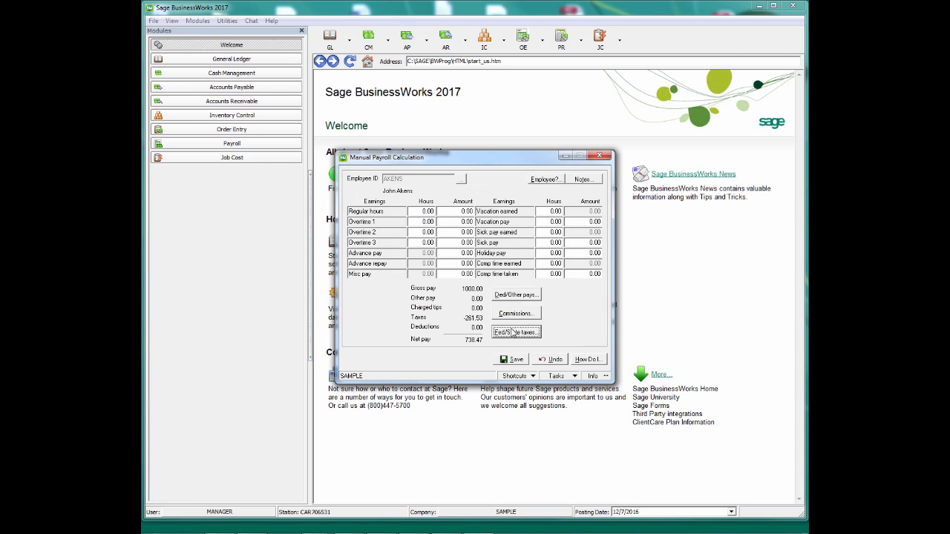
left_click(447, 261)
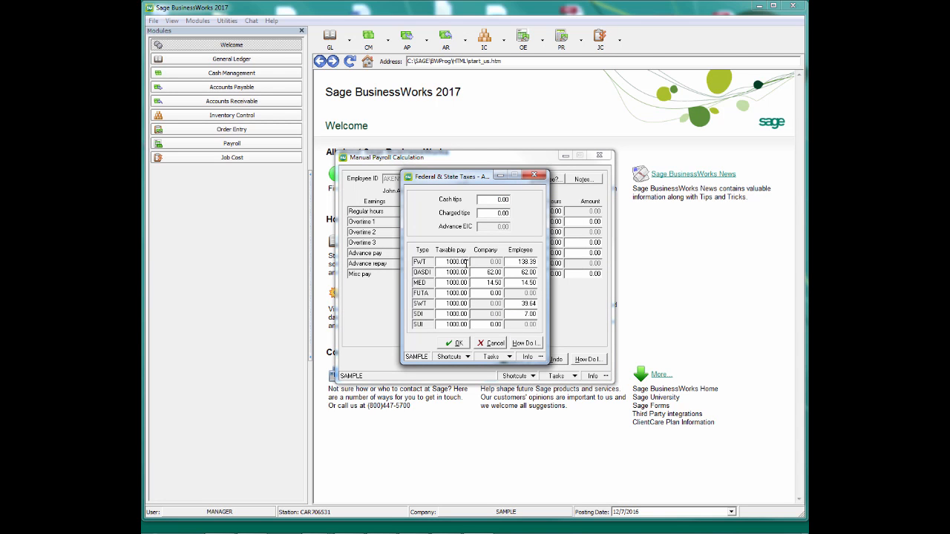
left_click_drag(466, 263, 449, 268)
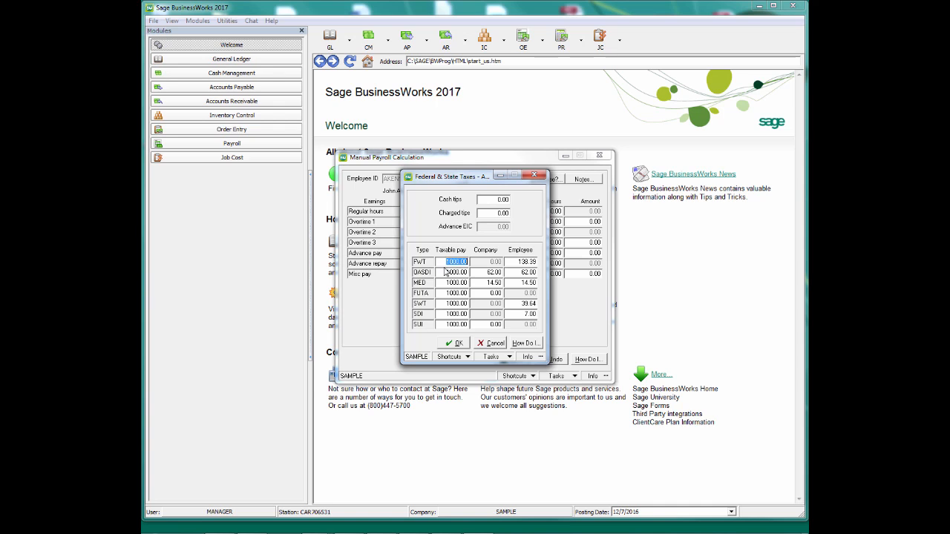
double_click(448, 272)
double_click(448, 282)
double_click(449, 293)
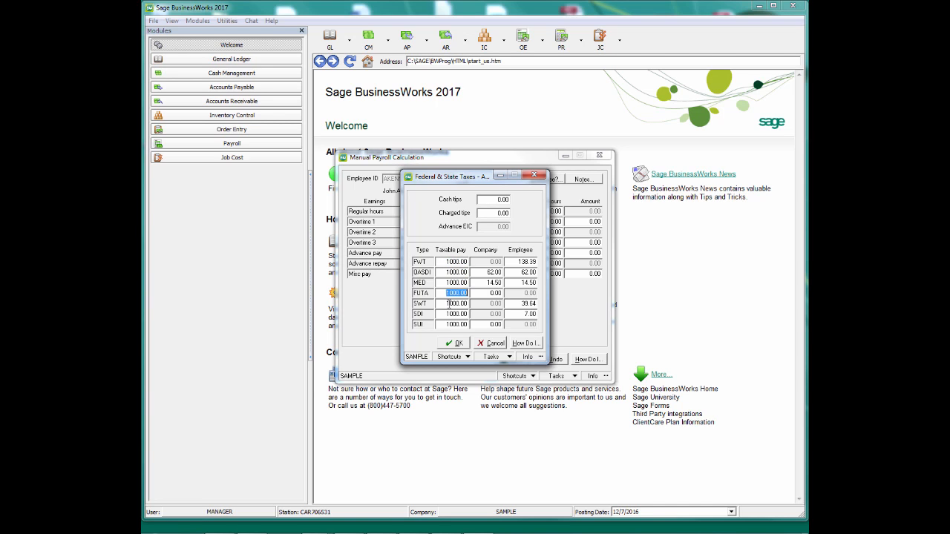
double_click(449, 303)
double_click(449, 314)
double_click(448, 324)
double_click(444, 262)
left_click(443, 275)
double_click(449, 282)
double_click(448, 293)
double_click(527, 272)
Accept the federal and state taxes, save the manual payroll calculation, and close its window.
left_click(460, 345)
left_click(521, 360)
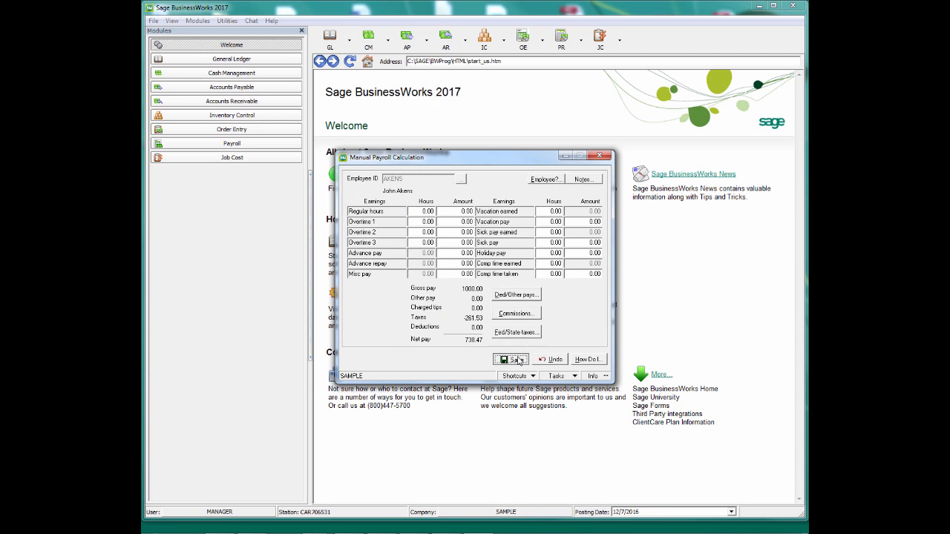
left_click(598, 155)
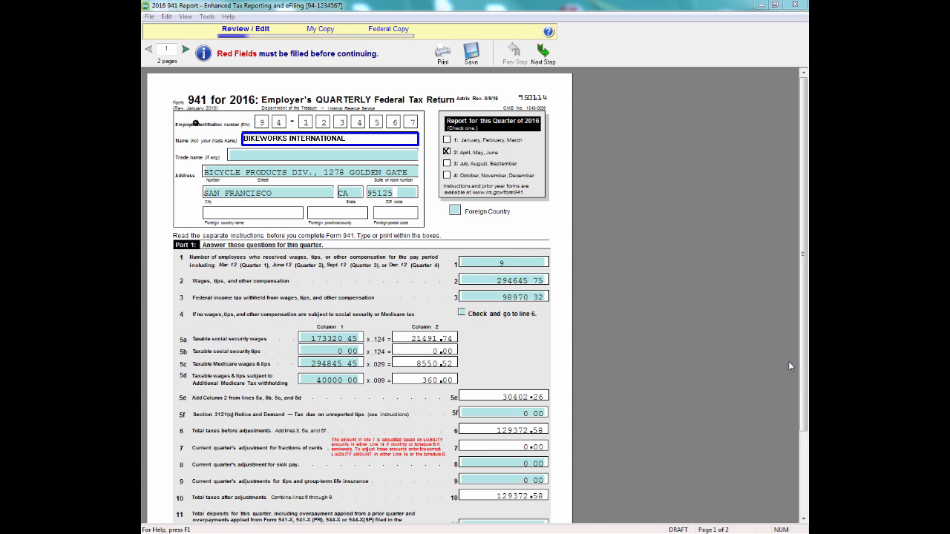
Review the wage and tax lines in Part 1 of the 2016 Form 941, and continue to page 2.
scroll(783, 375, "down", 1)
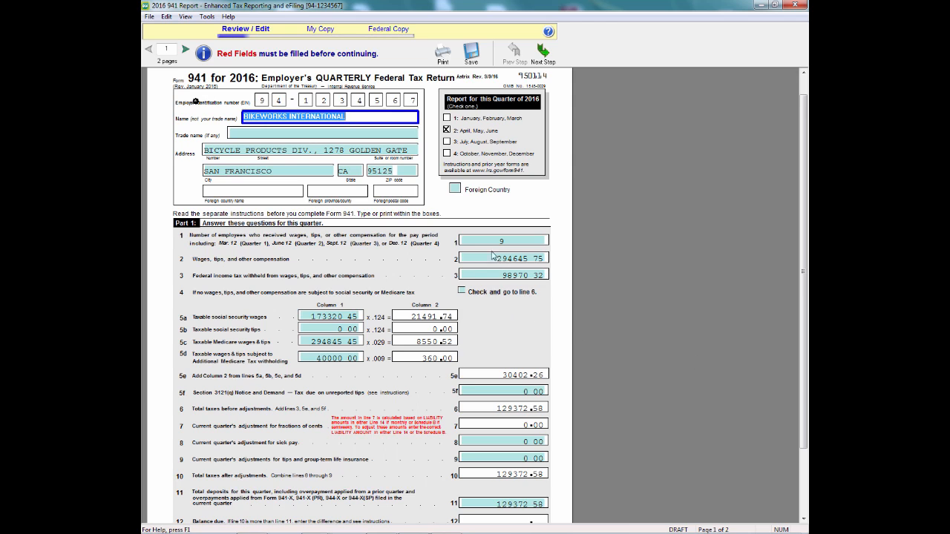
mouse_move(501, 278)
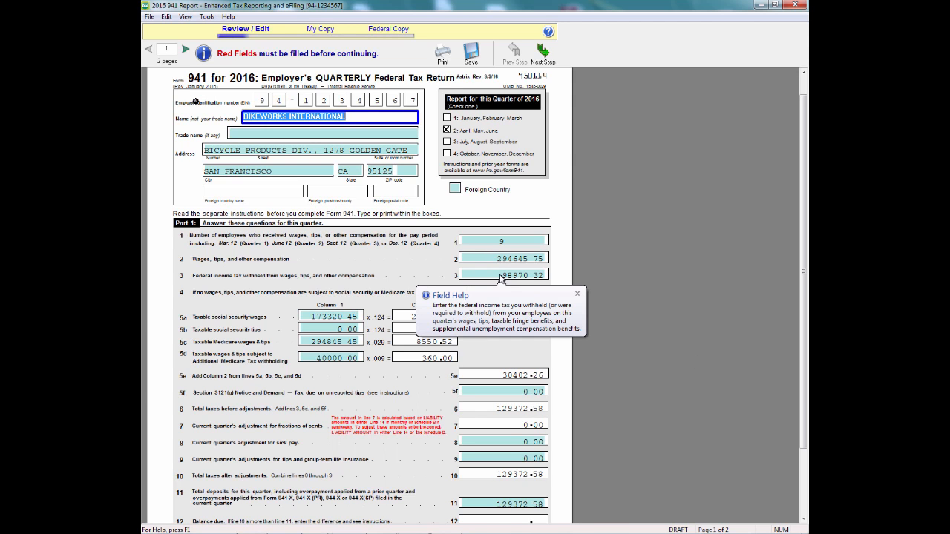
left_click(579, 290)
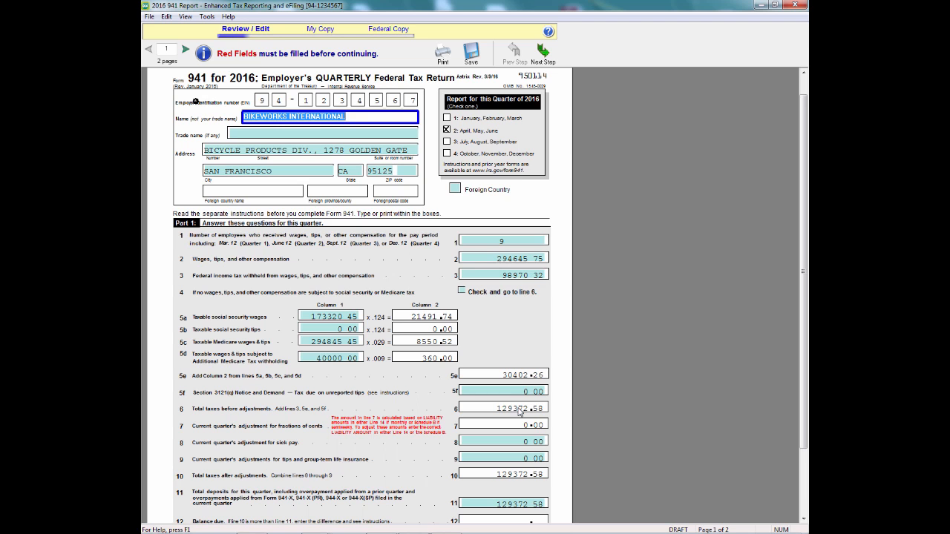
left_click(185, 49)
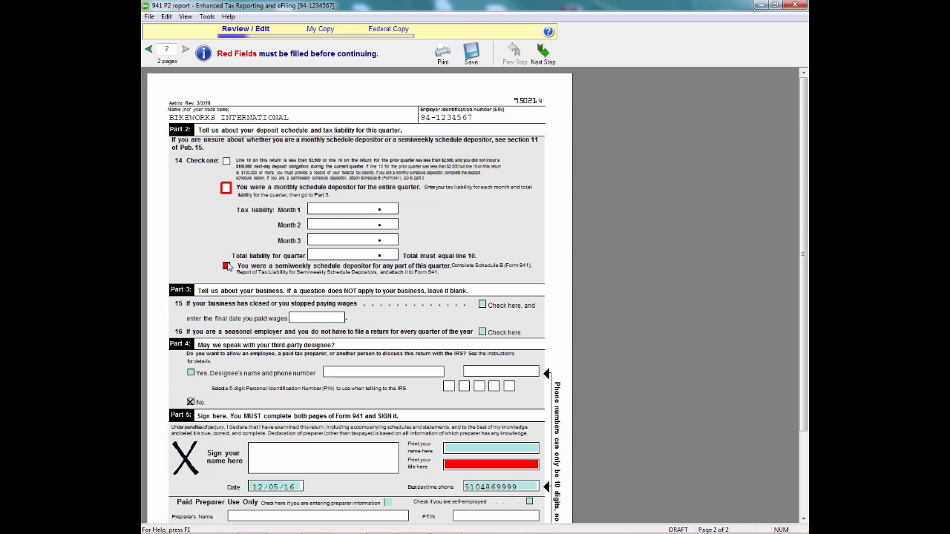
Mark the employer as a monthly schedule depositor for the entire quarter on line 14 and check the monthly tax liabilities.
left_click(226, 188)
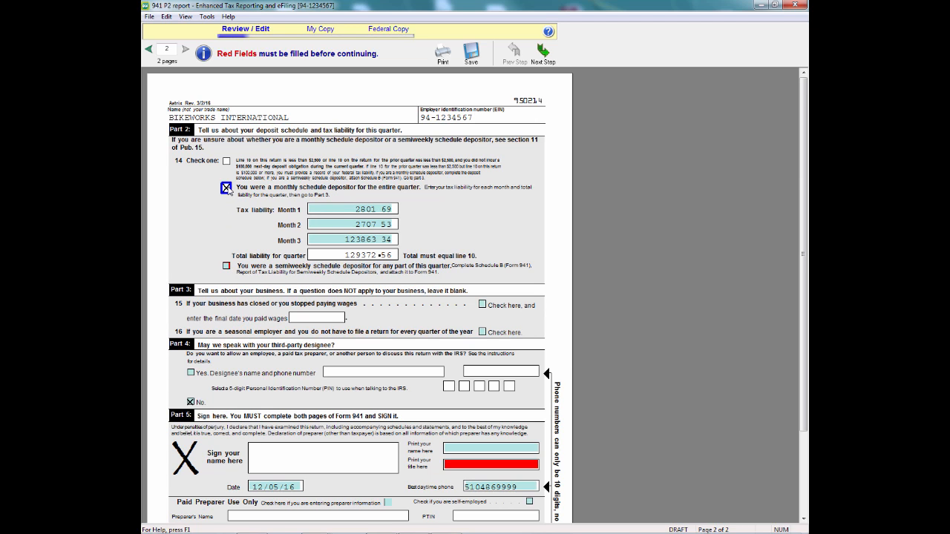
left_click(378, 211)
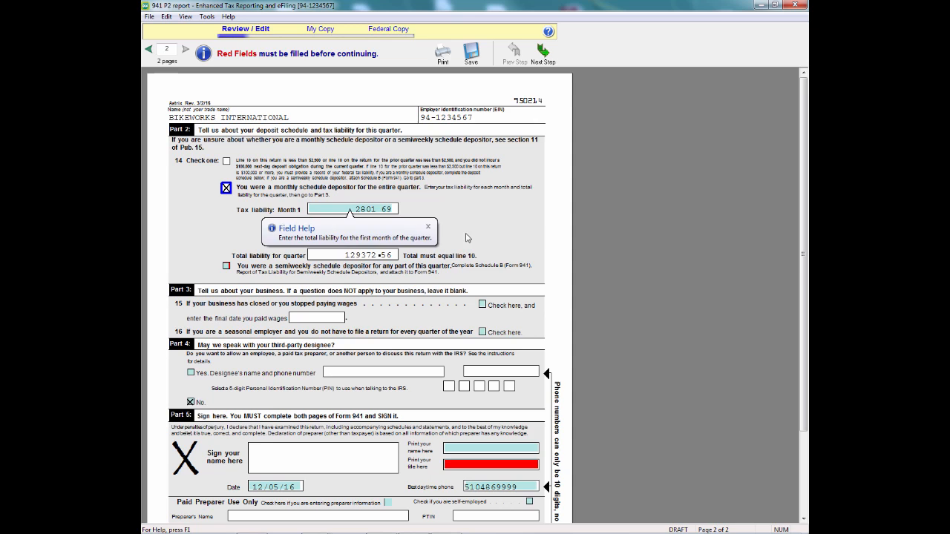
left_click(428, 226)
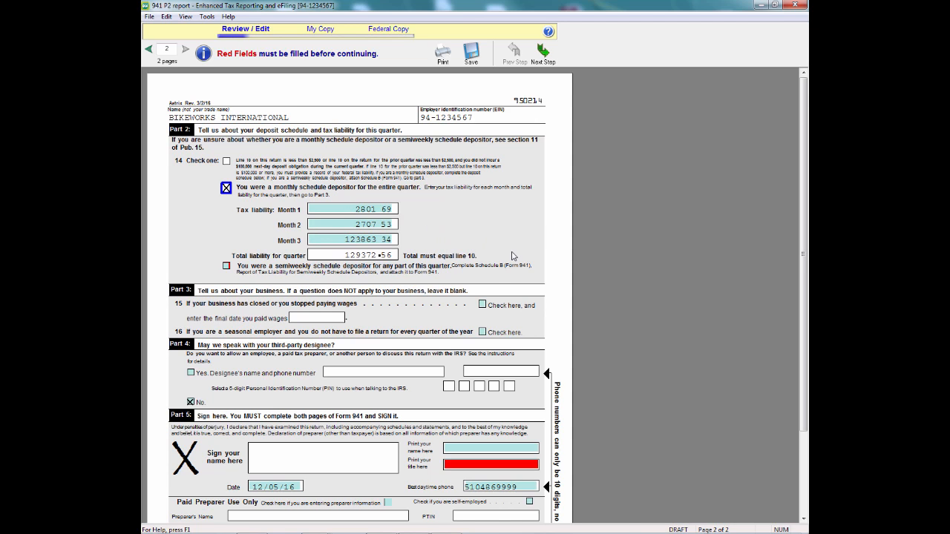
Mark the employer as a semiweekly schedule depositor on line 14 and bring up the daily liabilities on Schedule B.
mouse_move(226, 268)
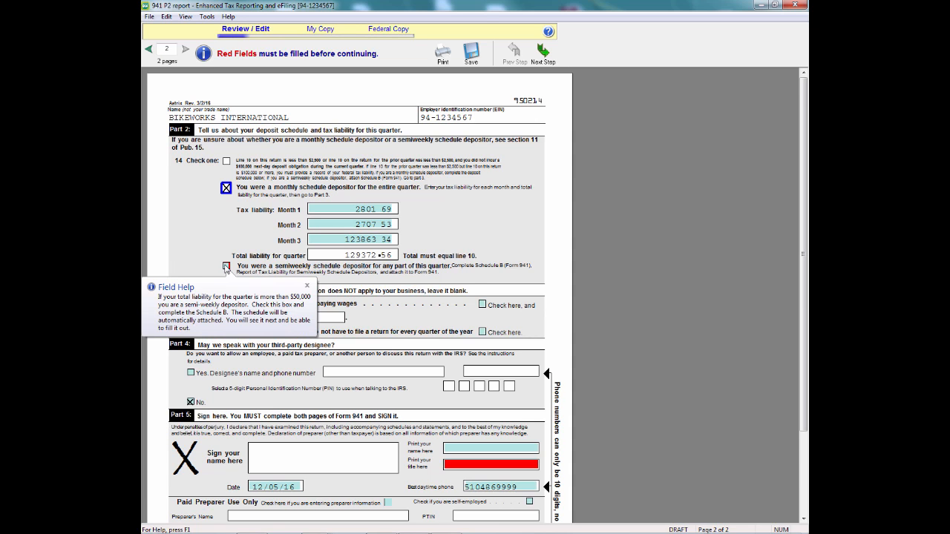
left_click(226, 267)
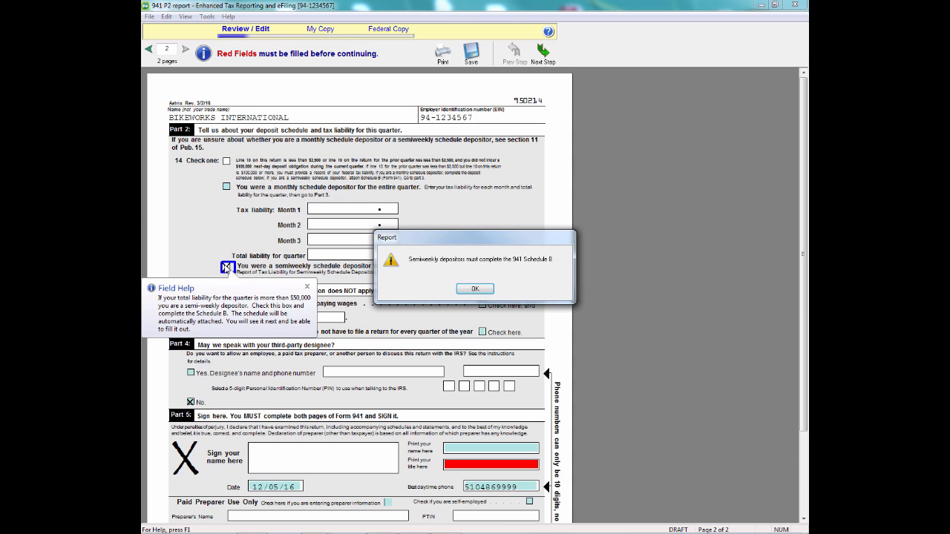
left_click(474, 291)
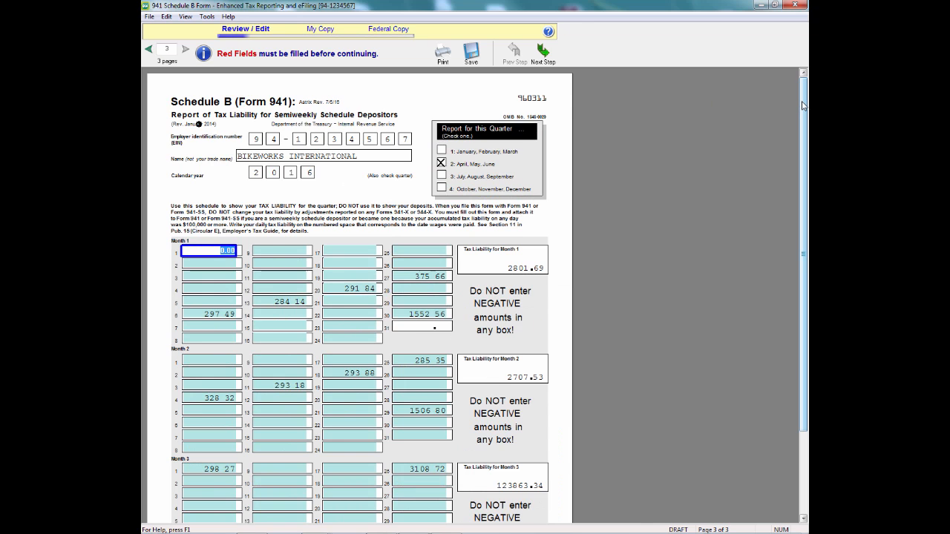
left_click_drag(806, 106, 806, 167)
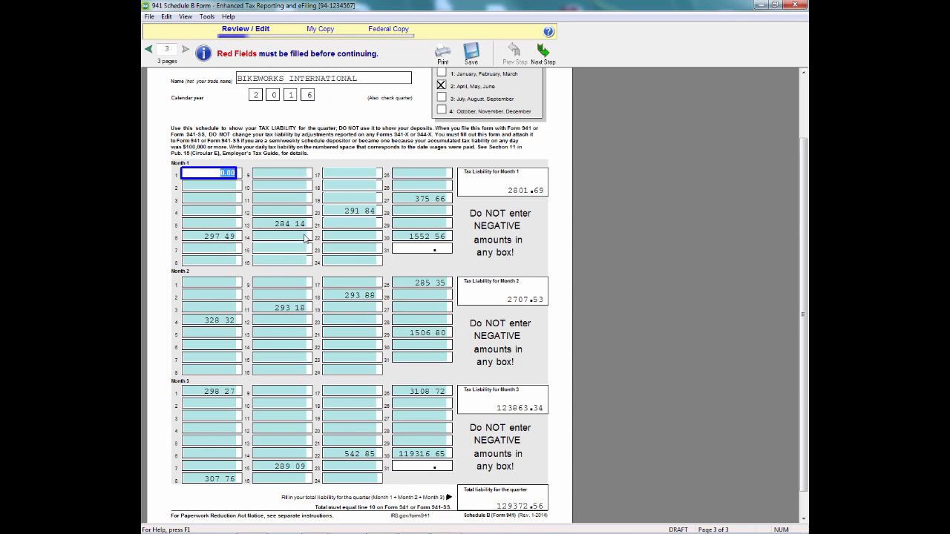
Switch to Sage BusinessWorks and open the FICA and FWT (941) Deposits for the current quarter.
mouse_move(533, 533)
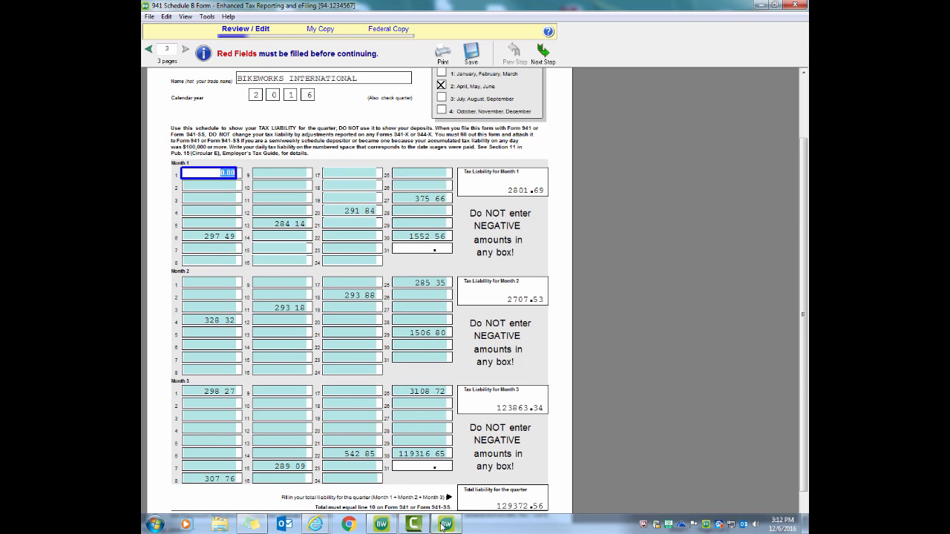
left_click(389, 526)
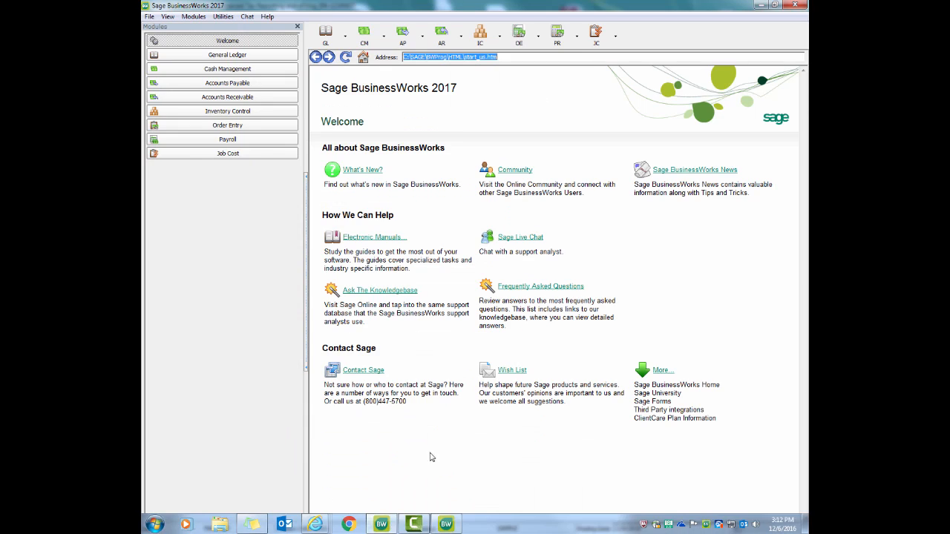
left_click(569, 39)
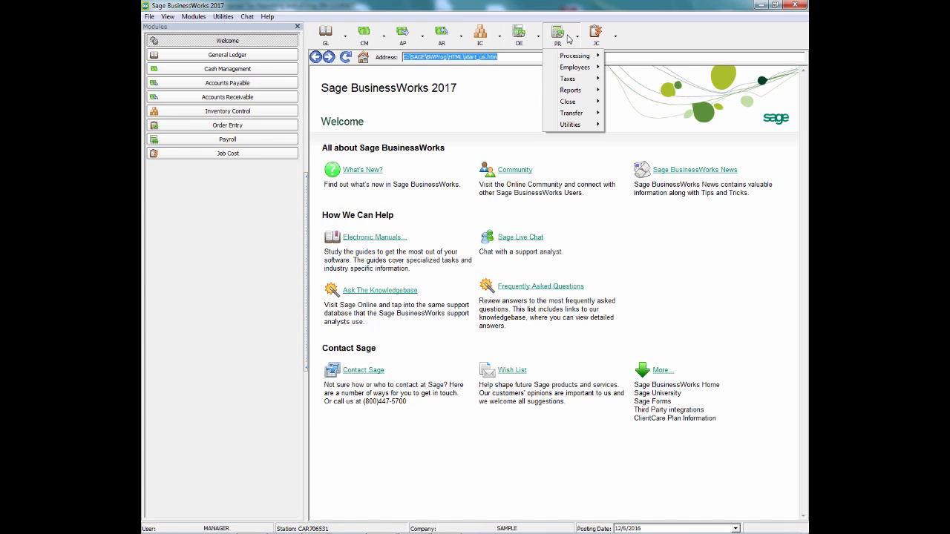
mouse_move(569, 79)
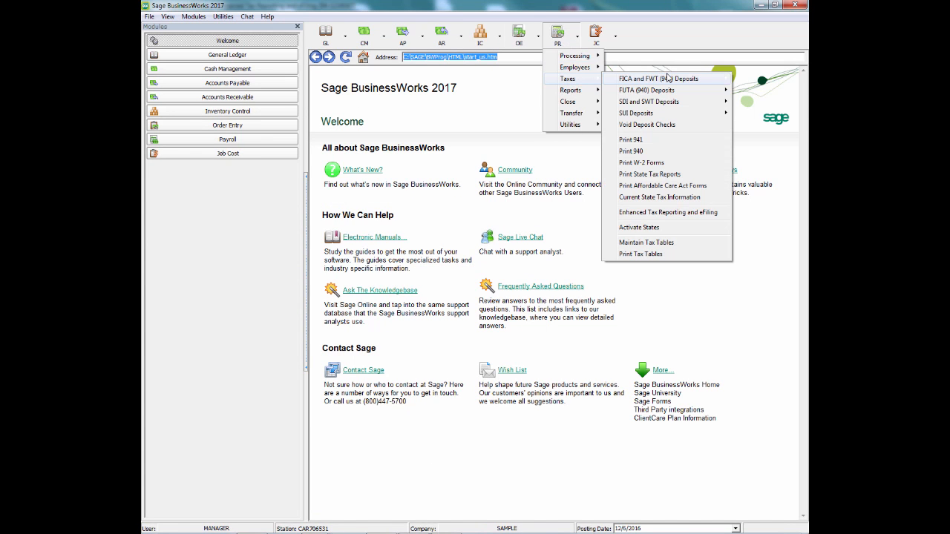
mouse_move(667, 77)
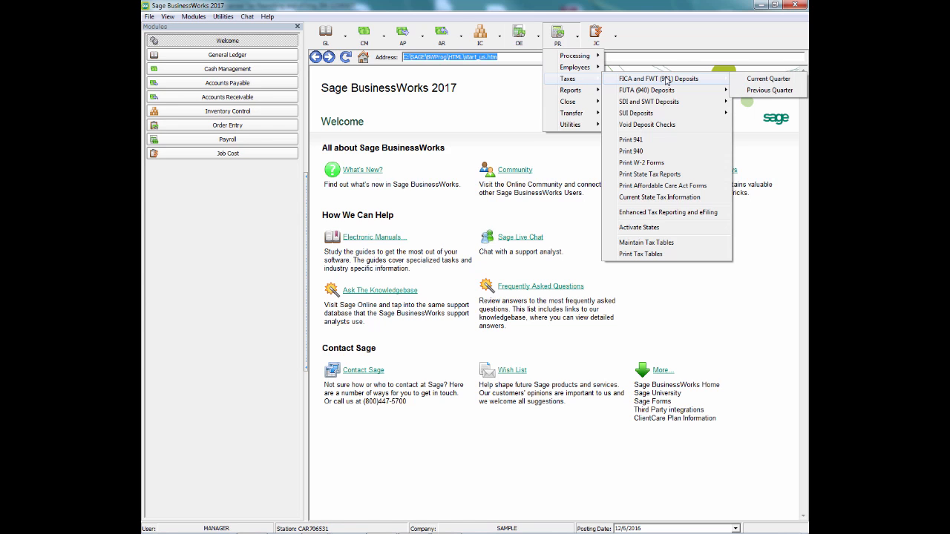
left_click(760, 80)
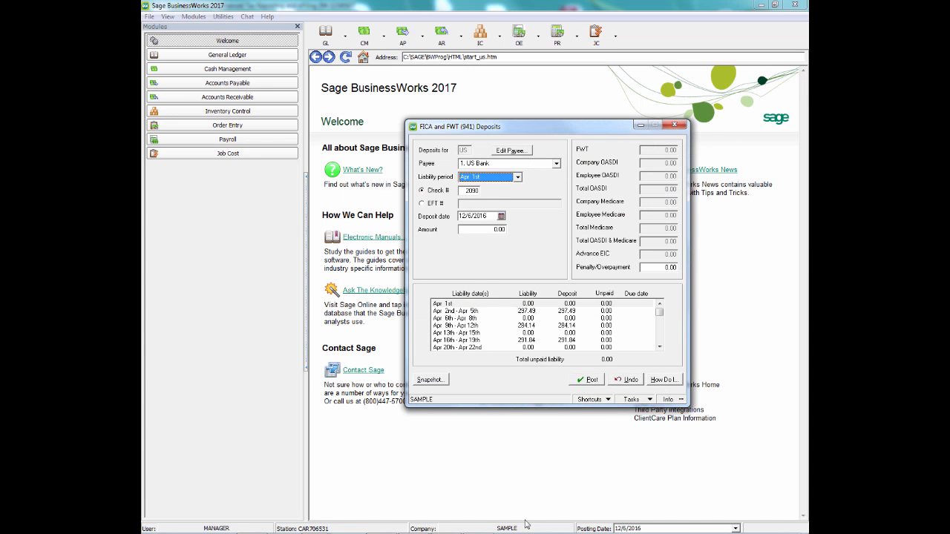
Show the 941 Deposits window over the Schedule B form, positioned so that the daily liability amounts stay readable.
mouse_move(498, 530)
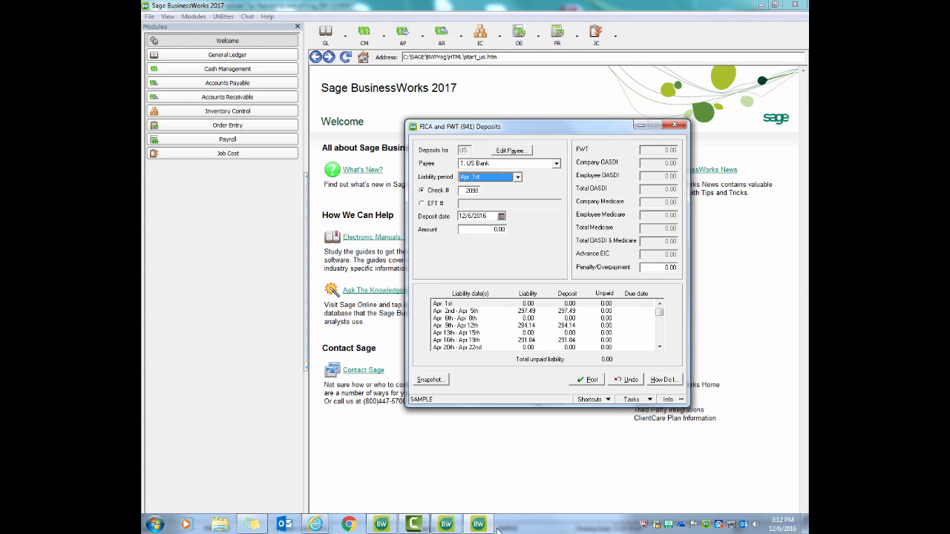
left_click(447, 525)
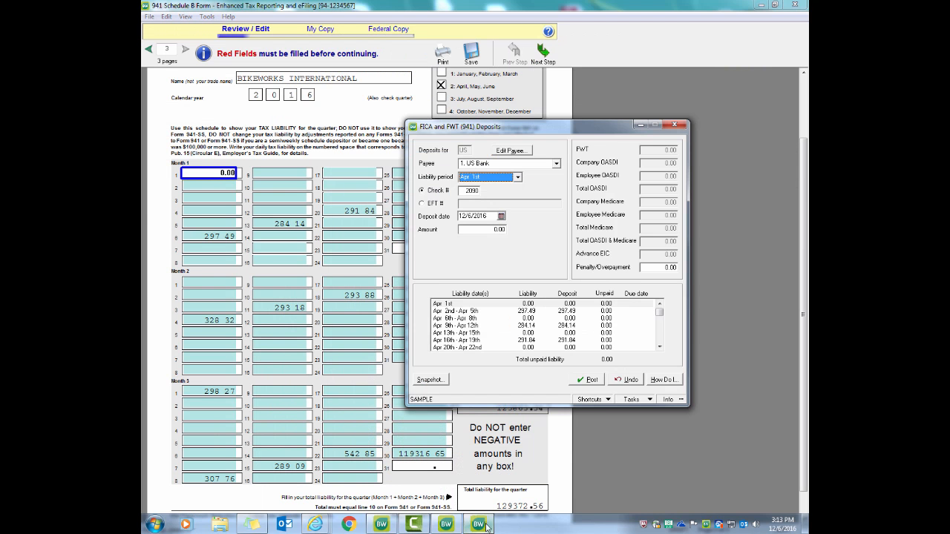
left_click_drag(589, 102, 661, 66)
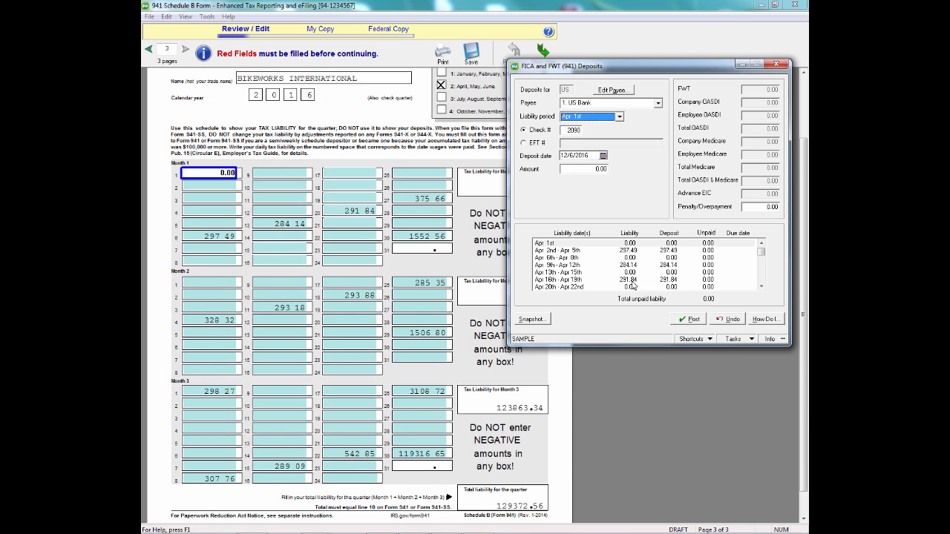
Compare the liability and deposit amounts of every April to June period in the 941 Deposits list with the Schedule B daily liabilities.
left_click(761, 286)
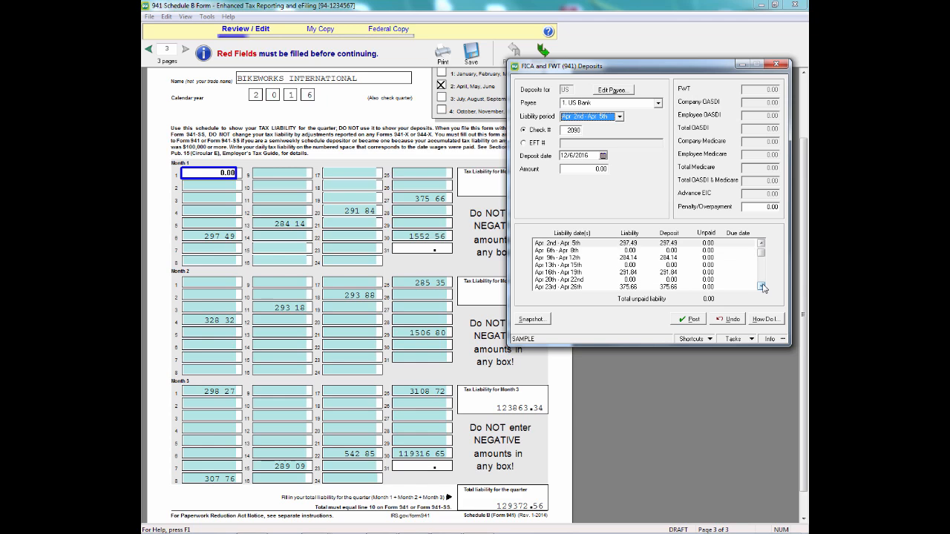
left_click(761, 286)
left_click(761, 287)
left_click(762, 286)
left_click(761, 286)
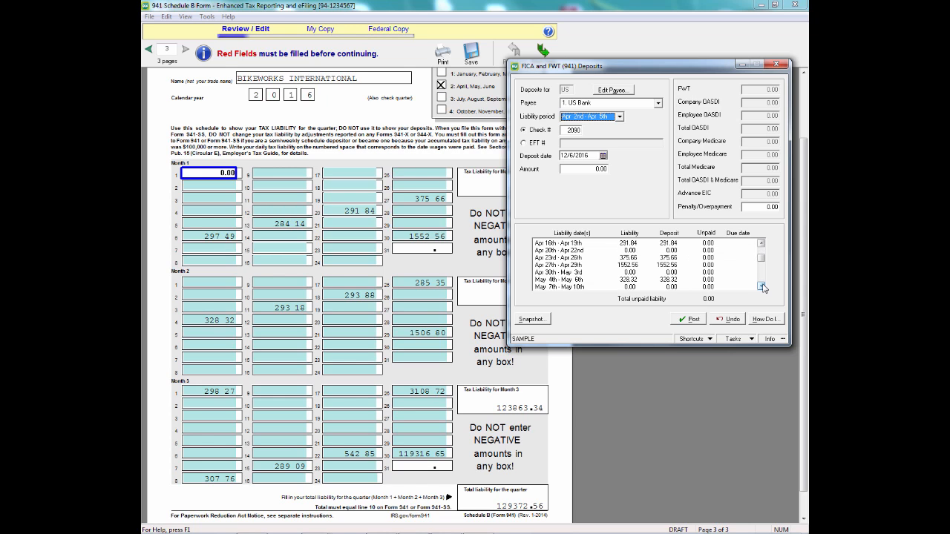
left_click(761, 287)
left_click(761, 286)
left_click(761, 286)
left_click(761, 286)
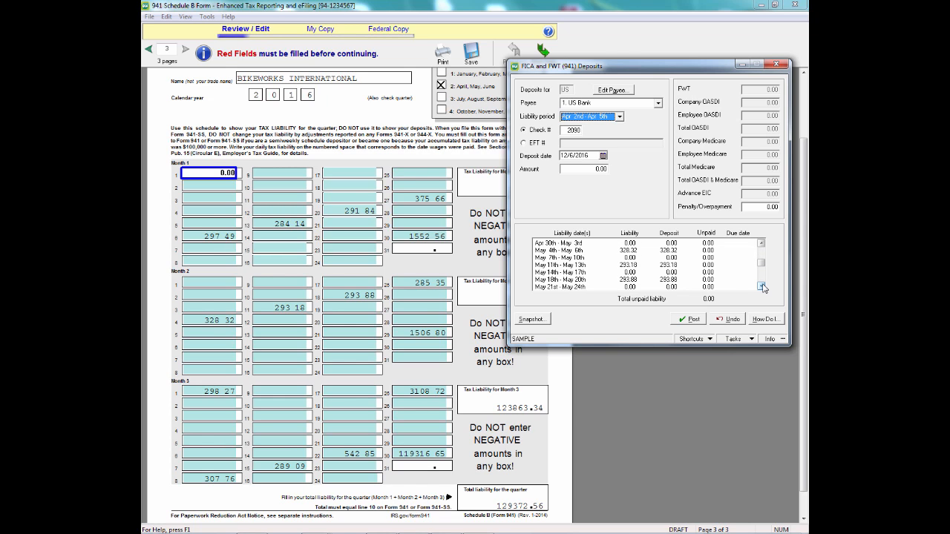
left_click(761, 286)
left_click(761, 286)
left_click(762, 286)
left_click(761, 286)
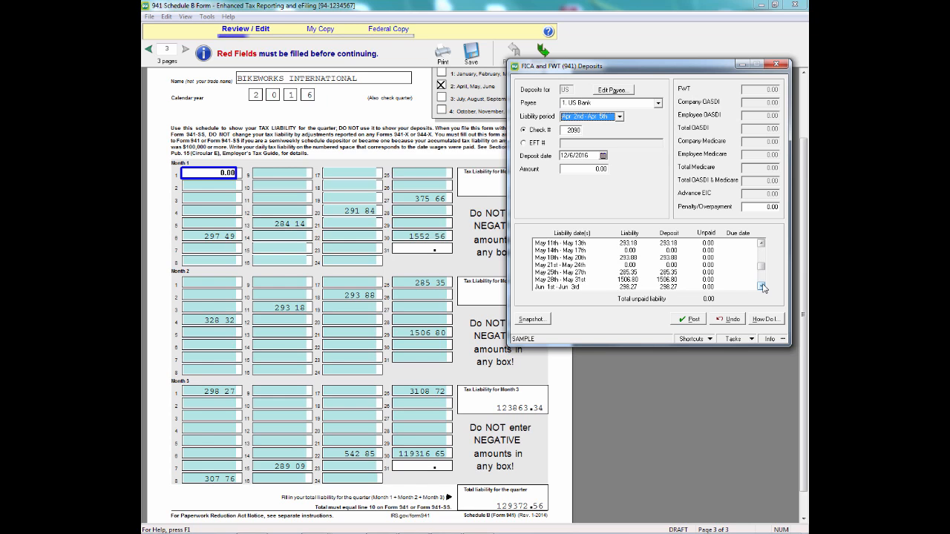
left_click(761, 286)
left_click(762, 286)
left_click(761, 286)
left_click(761, 286)
left_click(761, 286)
left_click(762, 286)
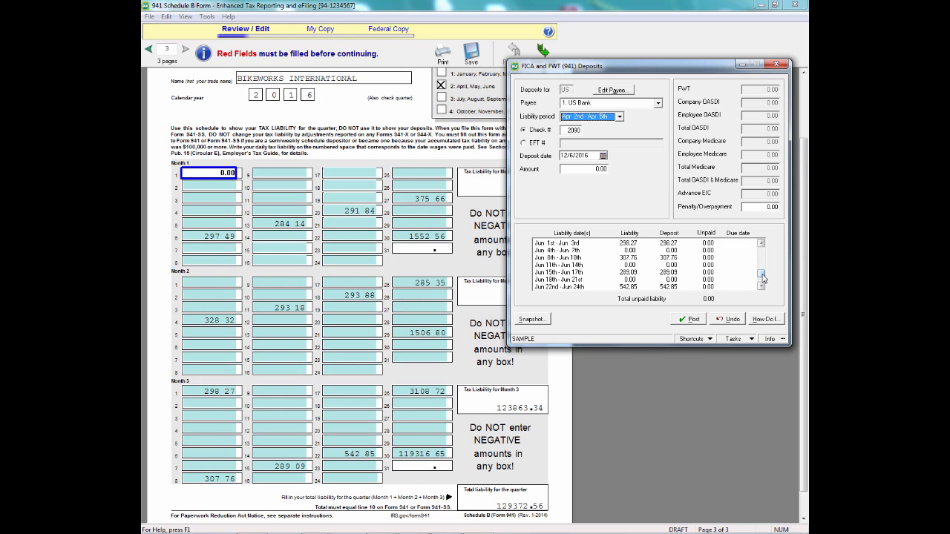
left_click(762, 286)
left_click(761, 286)
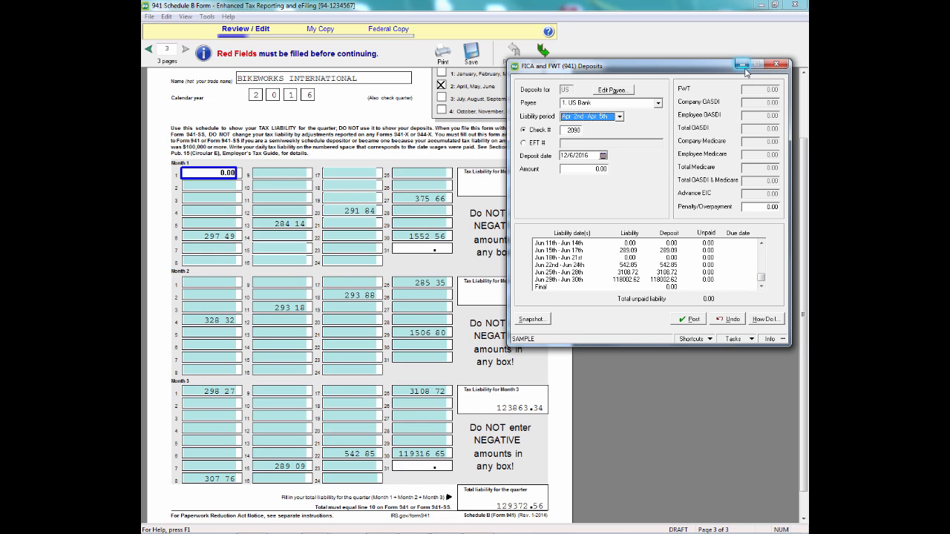
left_click(775, 65)
Check the Schedule B total liability for the quarter against Form 941 lines 6 and 10, including the line 7 fractions-of-cents adjustment.
scroll(805, 182, "down", 1)
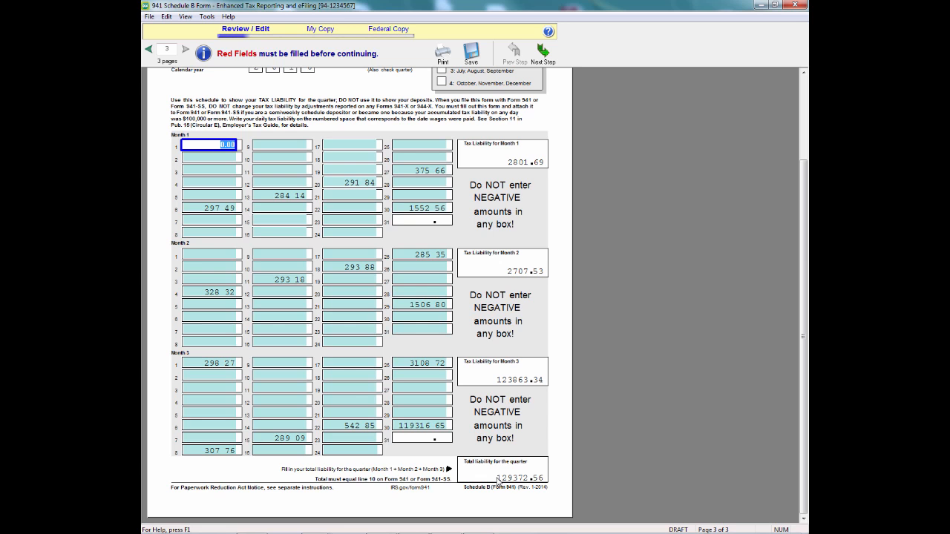
left_click(149, 50)
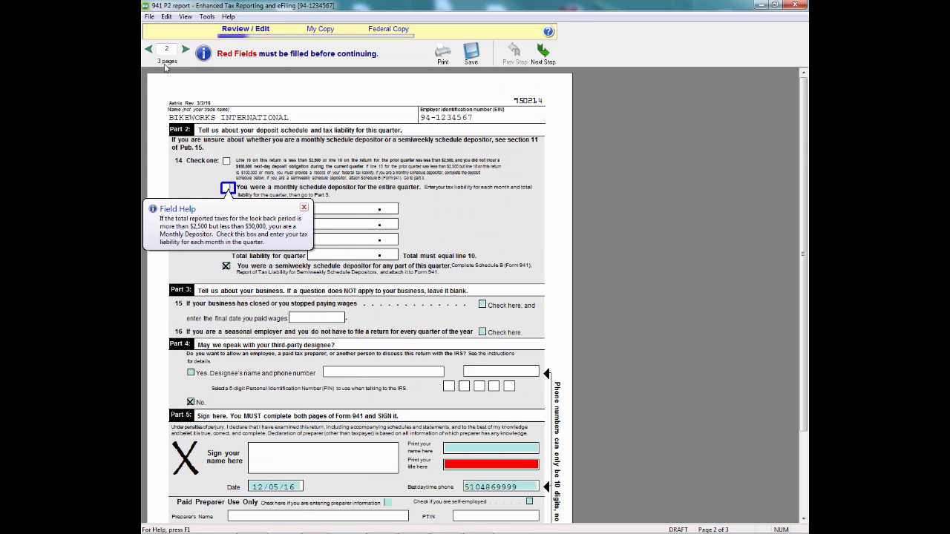
left_click(149, 50)
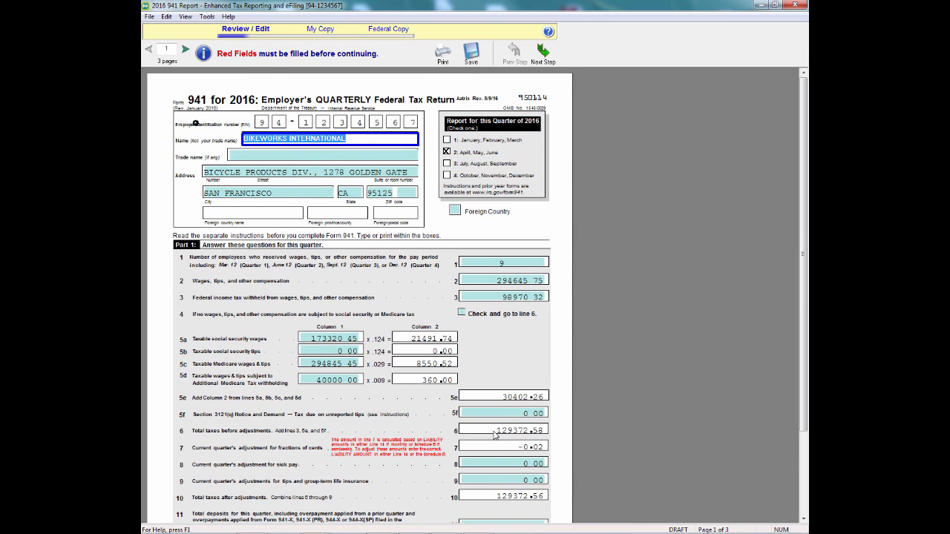
scroll(493, 434, "down", 1)
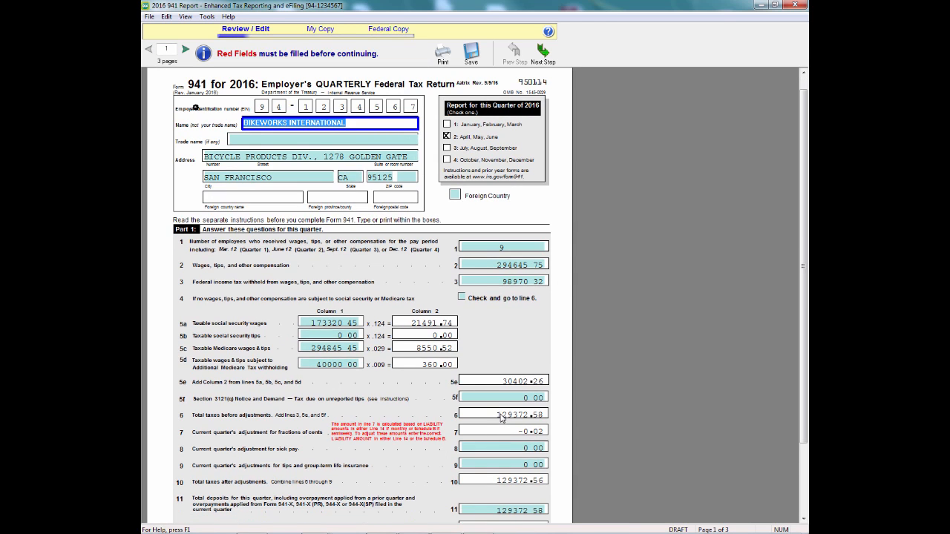
scroll(506, 417, "down", 1)
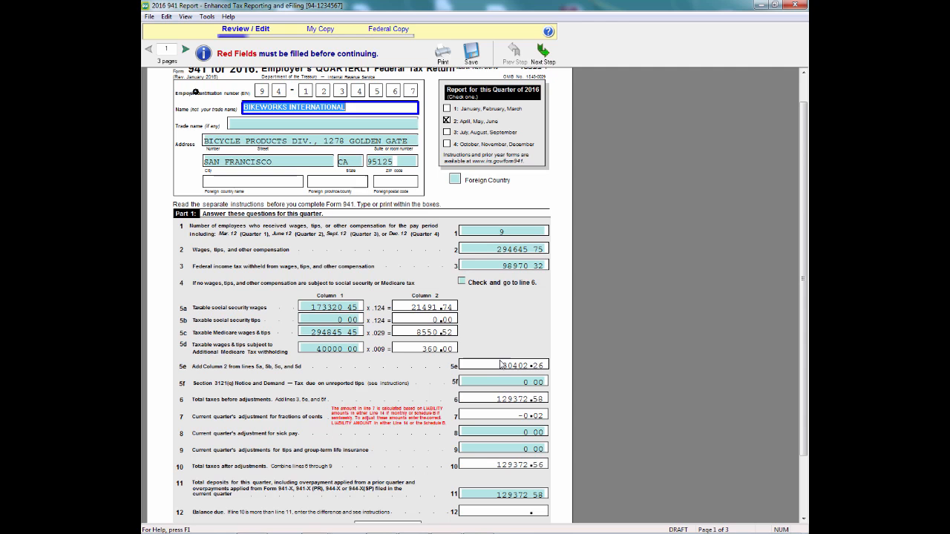
mouse_move(510, 267)
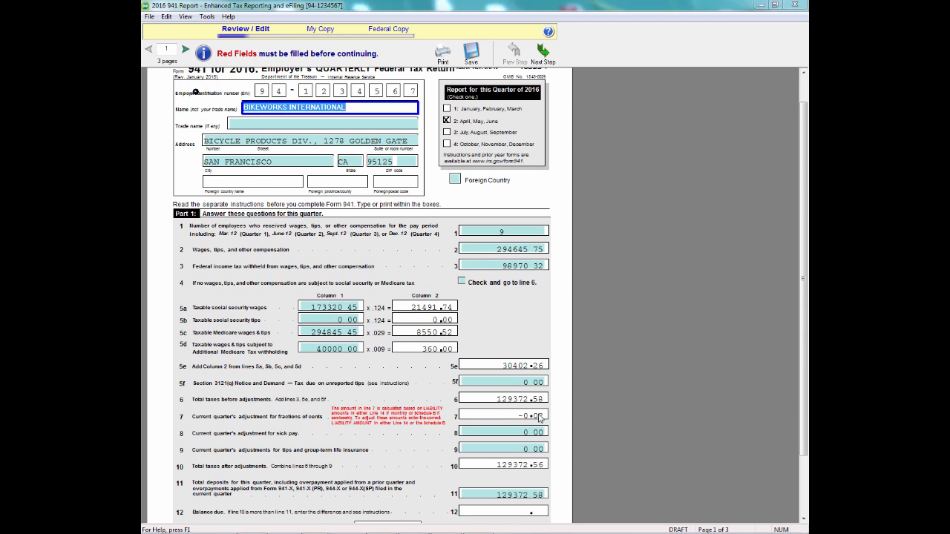
mouse_move(541, 419)
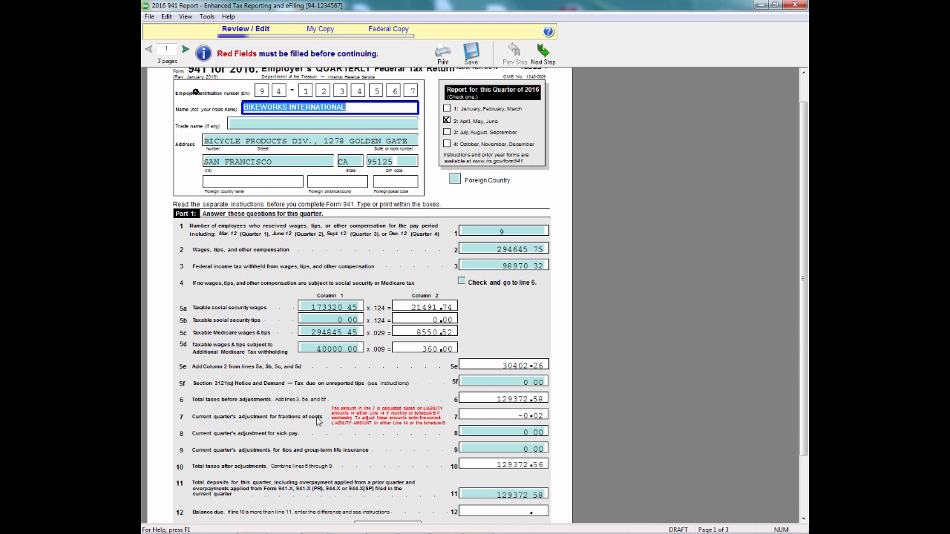
mouse_move(315, 312)
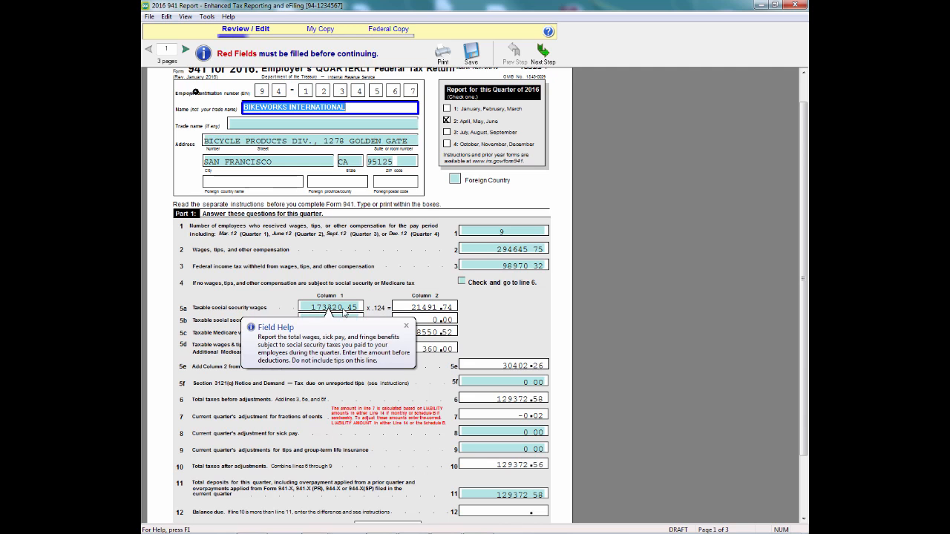
left_click(406, 328)
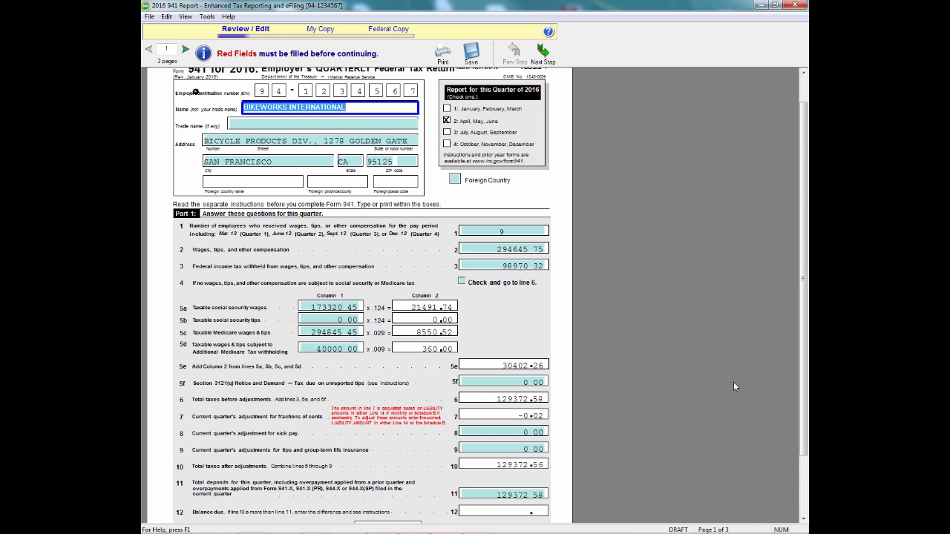
Check the late June entries in the 941 Deposits window and set the Form 941 line 11 total deposits to 129372.56.
left_click_drag(797, 312, 792, 366)
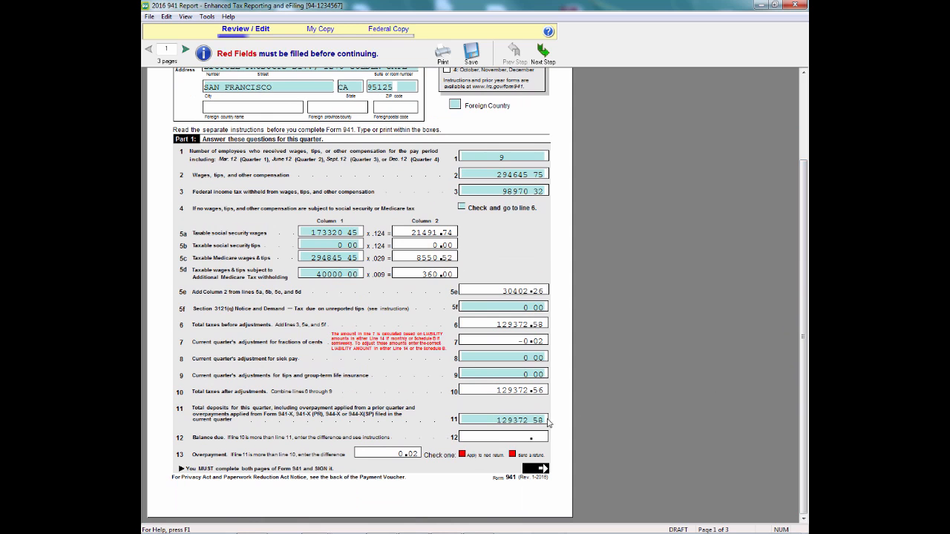
left_click(502, 418)
mouse_move(567, 529)
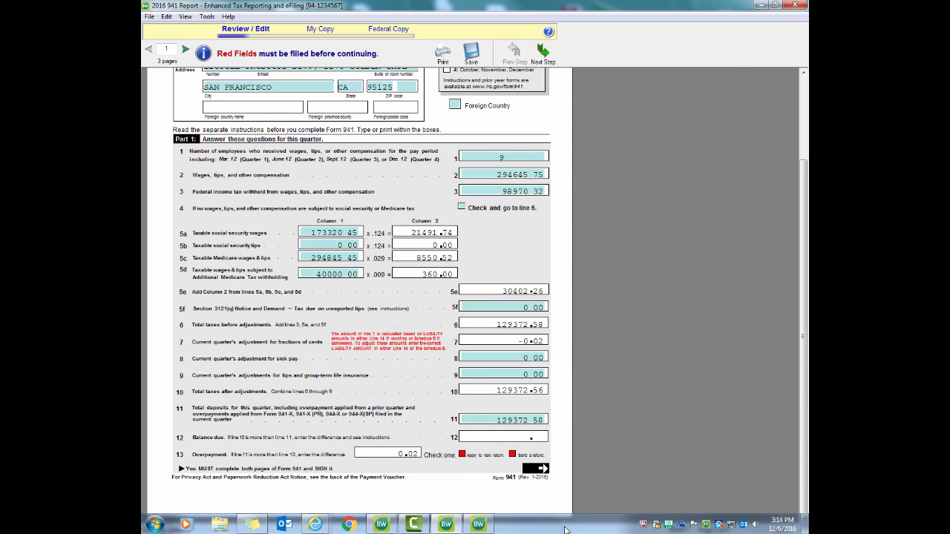
left_click(484, 525)
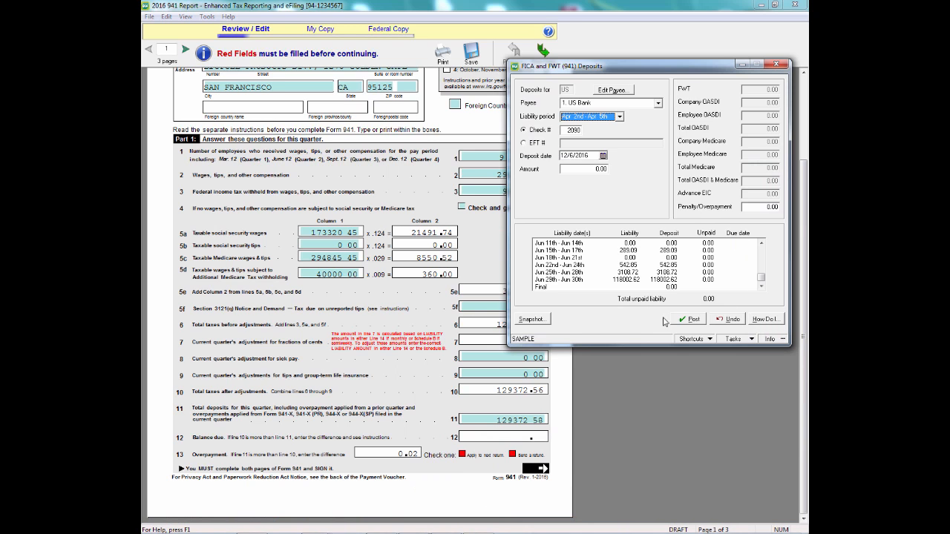
left_click_drag(677, 74, 595, 84)
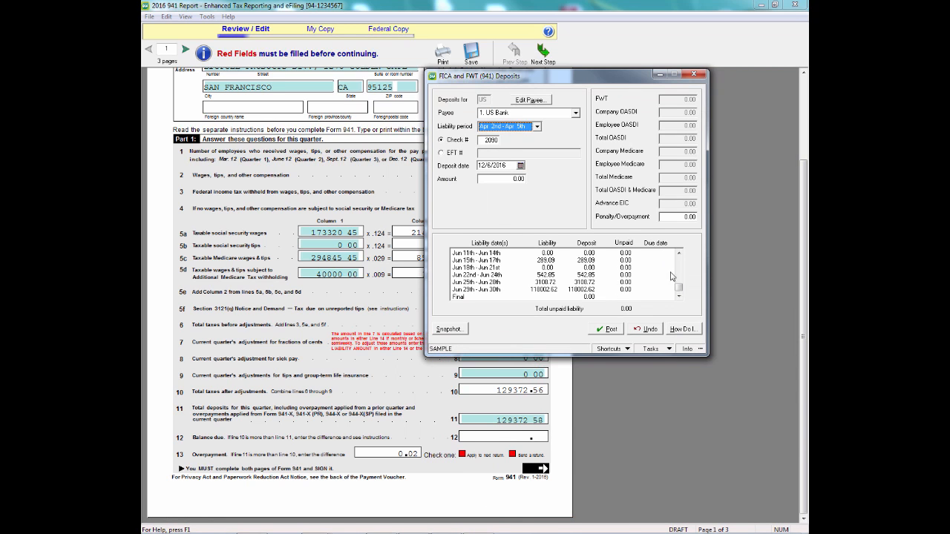
mouse_move(677, 294)
left_mouse_down()
mouse_move(678, 283)
mouse_move(677, 297)
left_mouse_up()
left_click(693, 74)
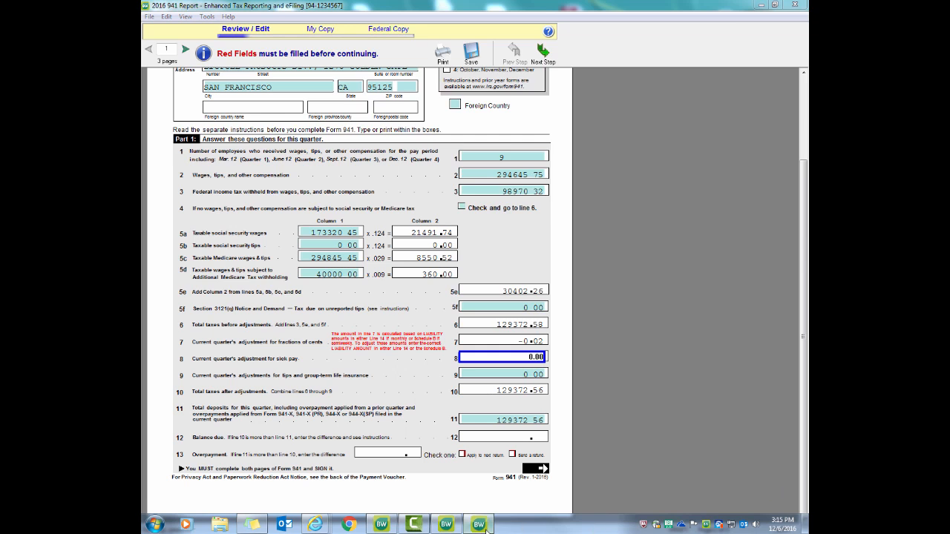
Bring the 941 Deposits window back beside Form 941 and review the deposited amounts from June back to April 1st.
left_click(479, 524)
left_click_drag(572, 52, 606, 43)
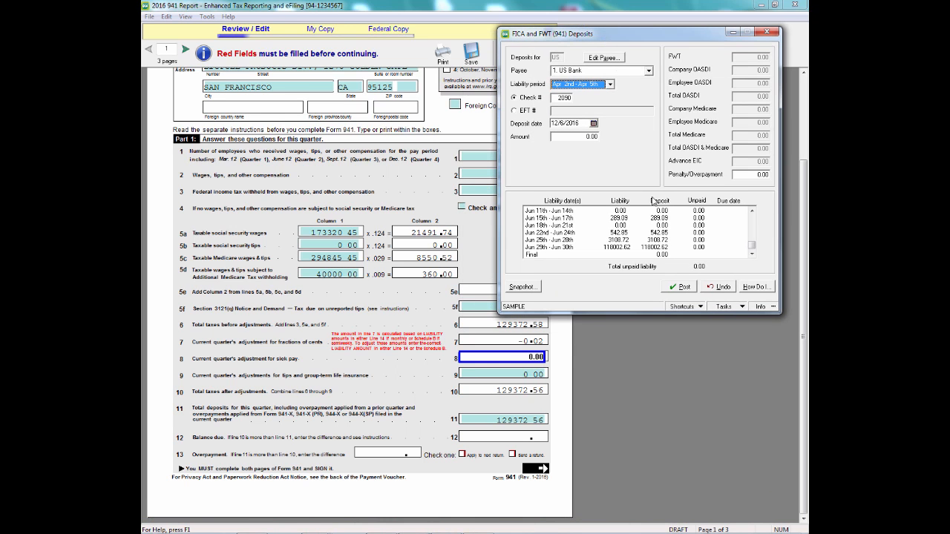
left_click(753, 212)
left_click(752, 212)
left_click(752, 212)
left_click(752, 213)
left_click(752, 212)
left_click(752, 212)
left_click(752, 213)
left_click(752, 213)
left_click(752, 212)
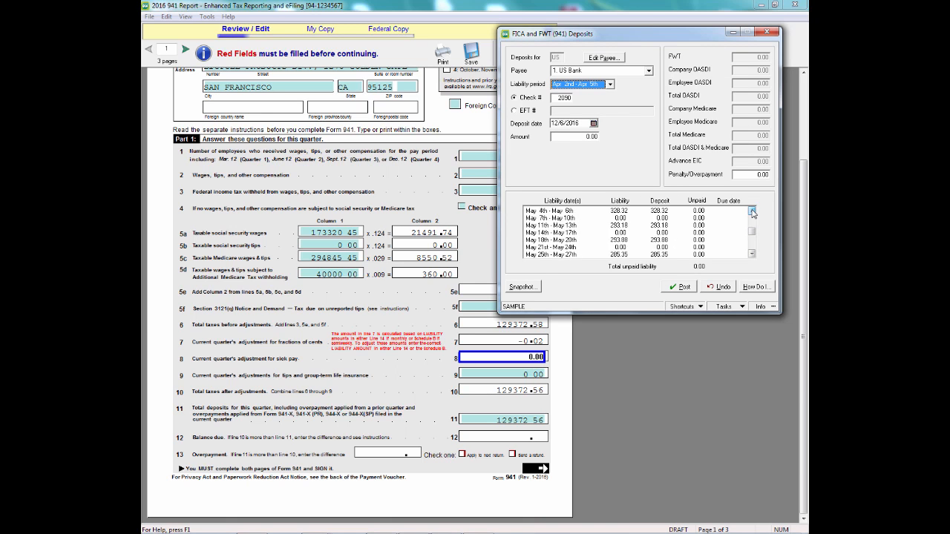
left_click(752, 212)
left_click(752, 212)
left_click(753, 212)
left_click(752, 212)
left_click(753, 212)
left_click(752, 212)
left_click(752, 212)
left_click(753, 212)
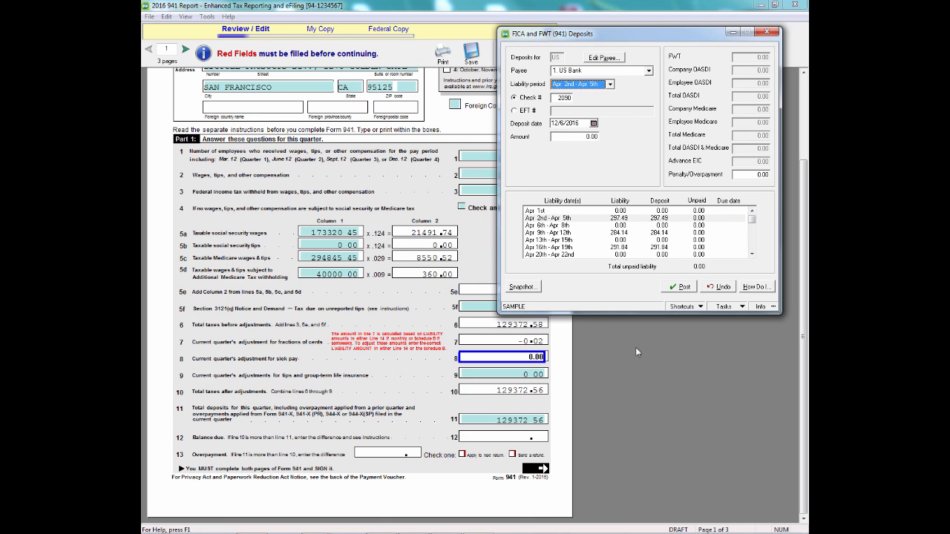
Exit the 941 Deposits window without posting the started transaction and dismiss the field help on Form 941.
left_click(766, 31)
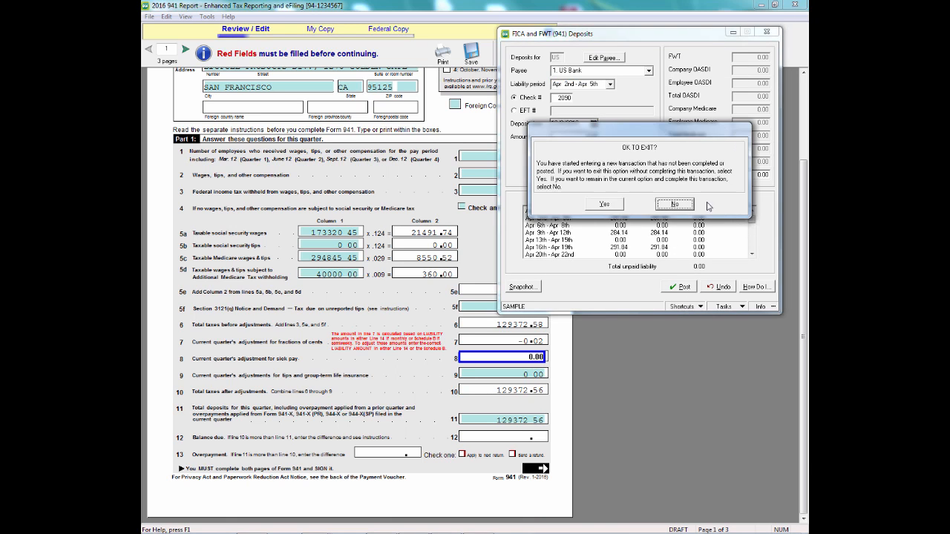
left_click(618, 205)
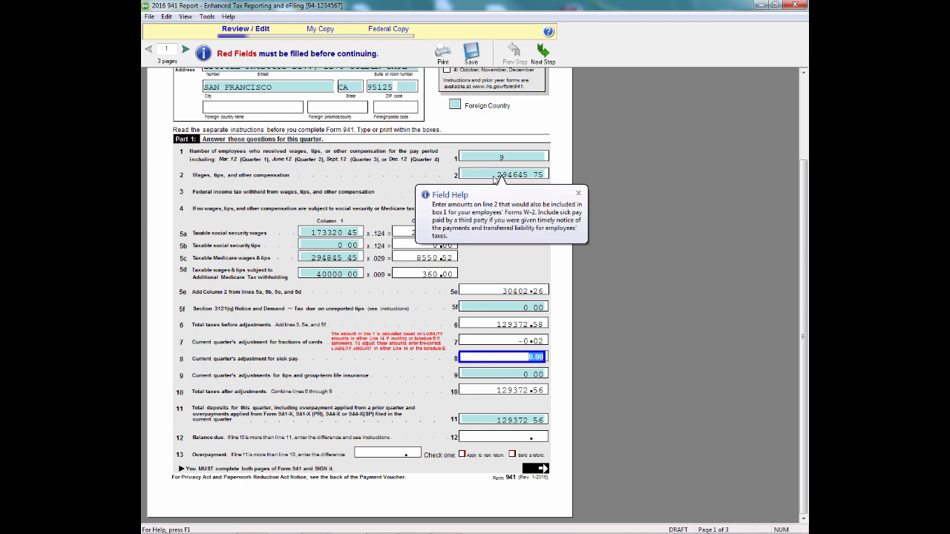
left_click(579, 193)
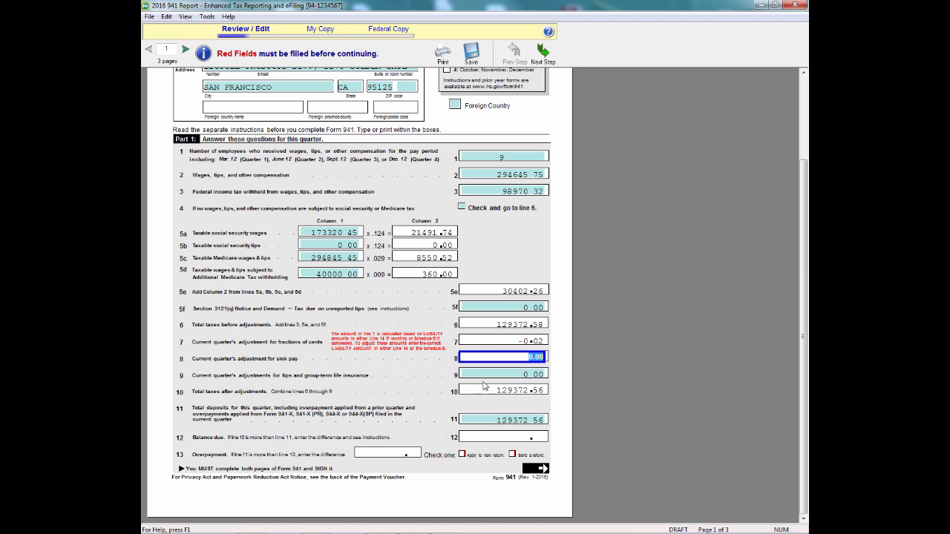
Examine the monthly tax liabilities and the total liability for the quarter on Schedule B.
left_click(185, 50)
left_click(185, 50)
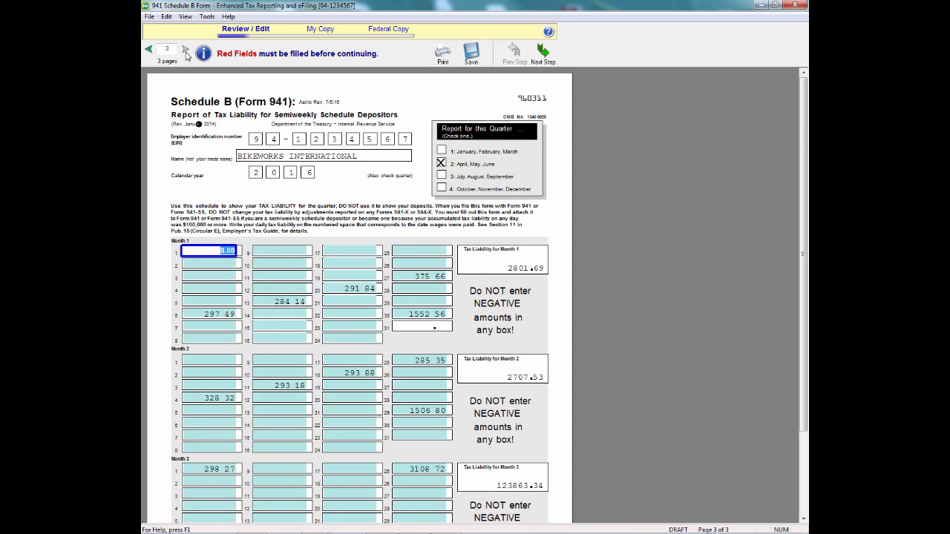
left_click_drag(802, 220, 802, 273)
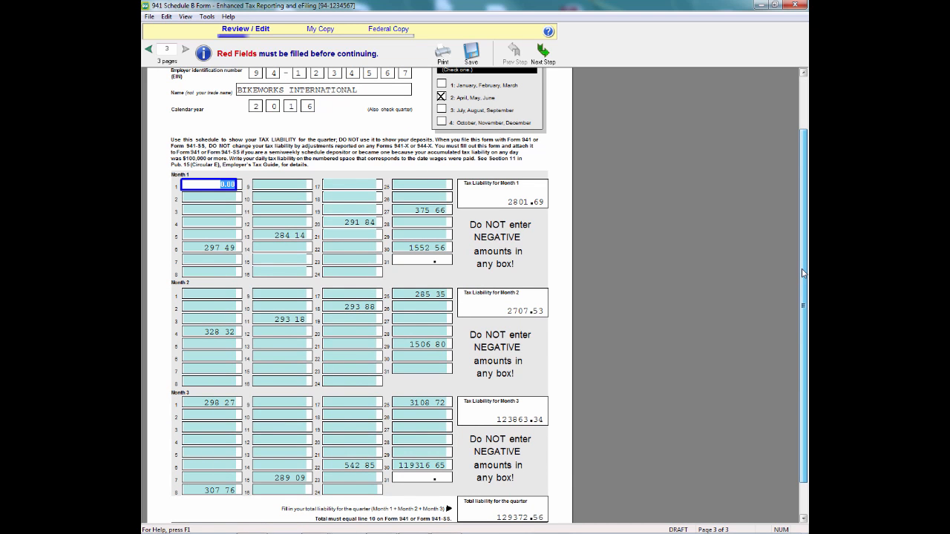
left_click_drag(802, 273, 803, 289)
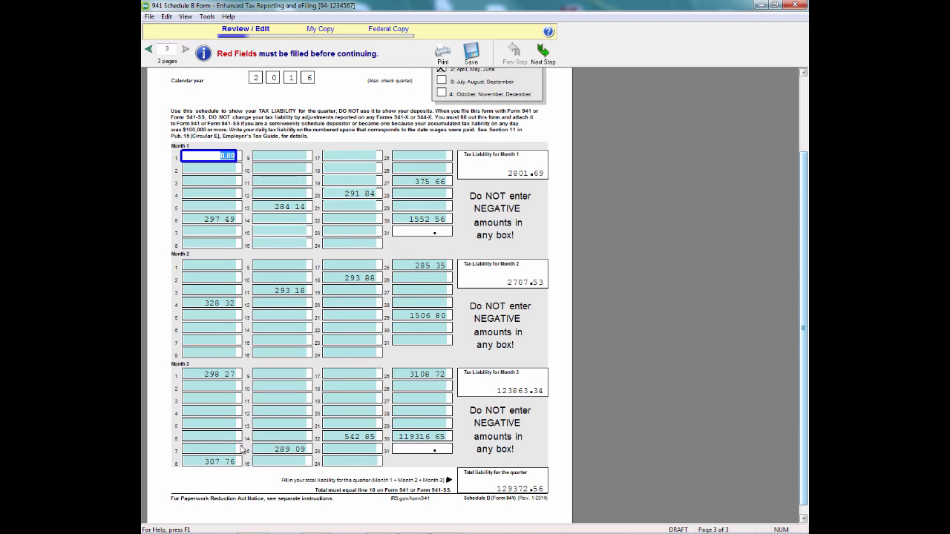
scroll(797, 164, "down", 1)
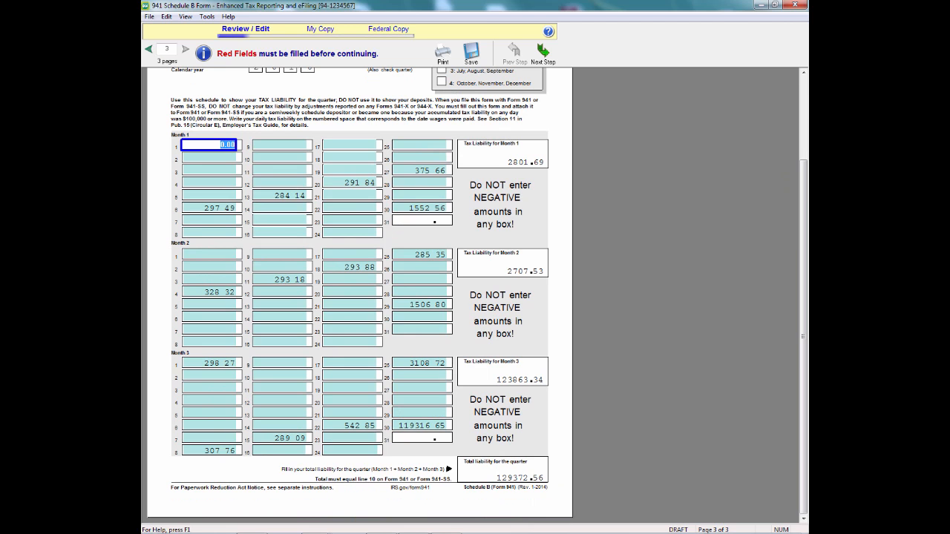
Return to the first page of Form 941 and compare line 10 total taxes with line 11 total deposits.
left_click(151, 48)
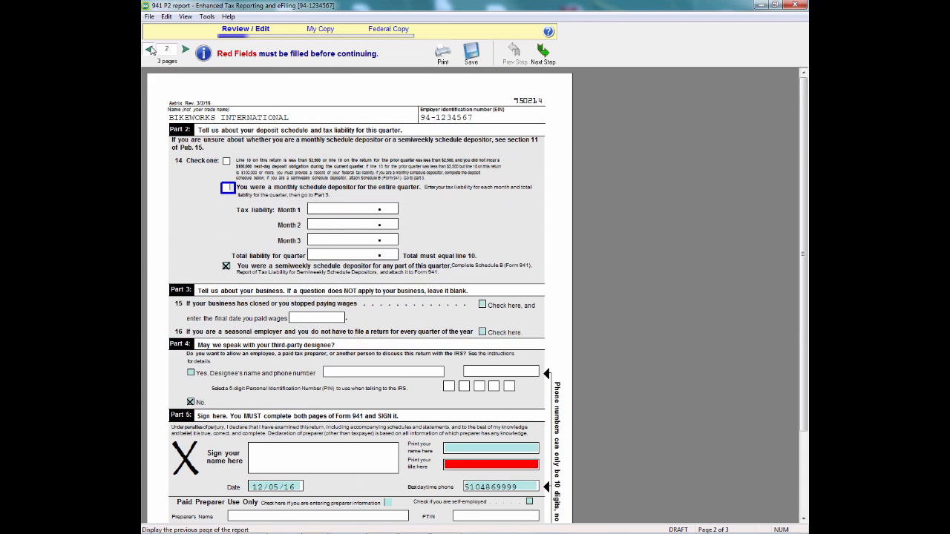
left_click(150, 48)
scroll(535, 486, "down", 1)
mouse_move(501, 483)
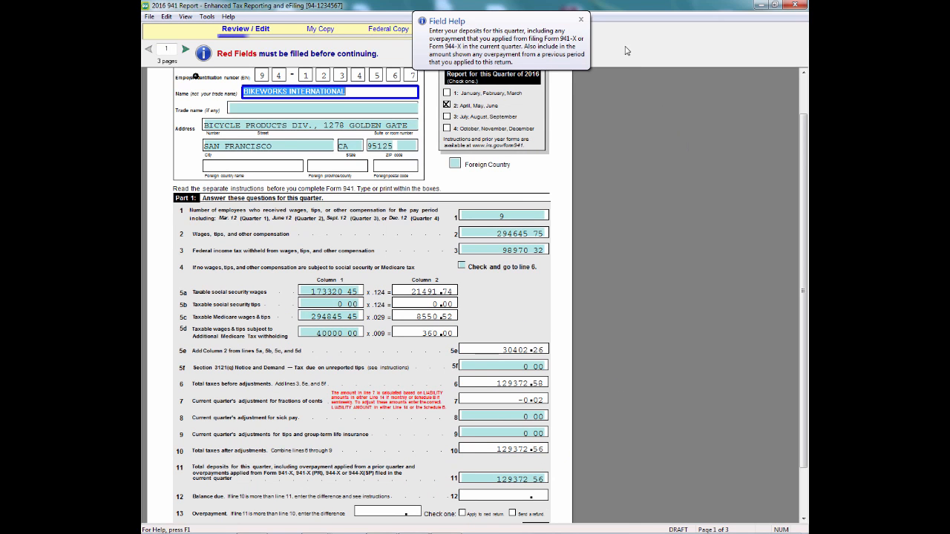
left_click(581, 20)
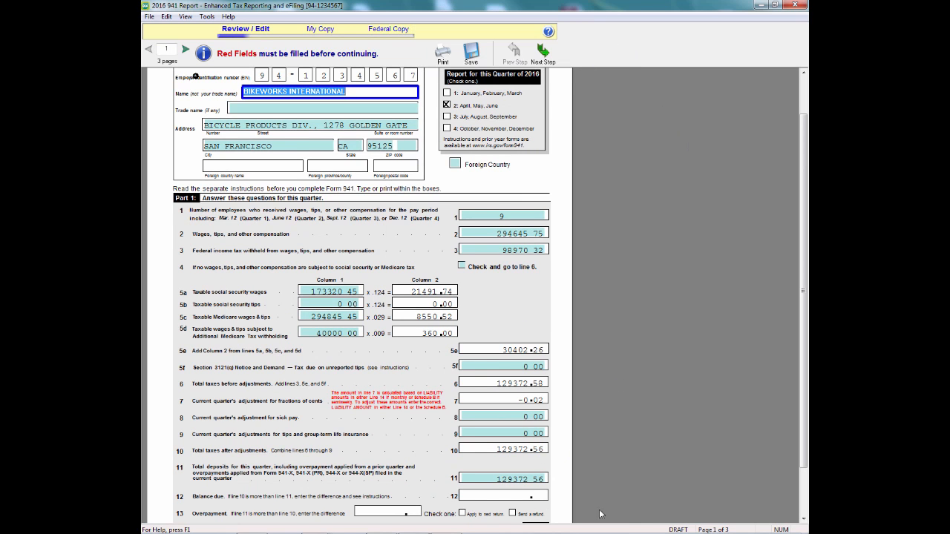
scroll(601, 514, "down", 1)
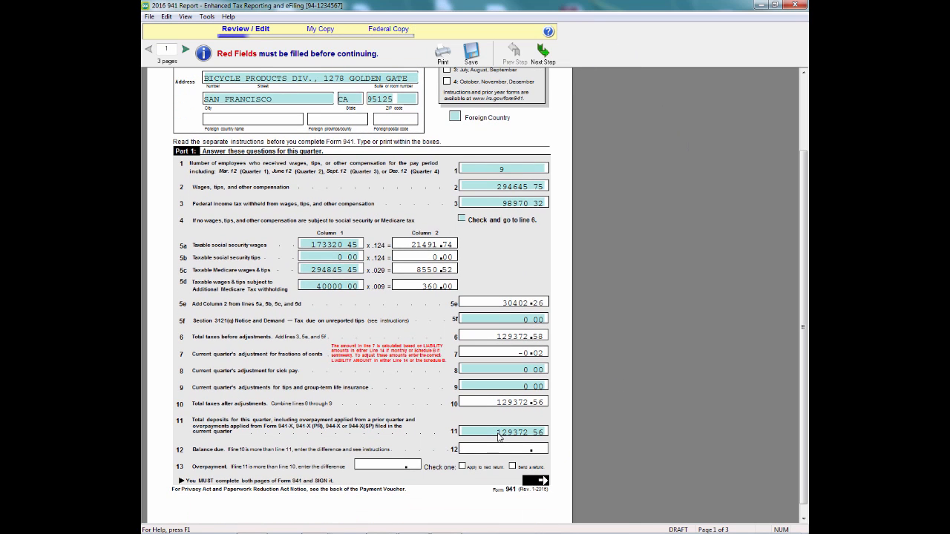
mouse_move(500, 436)
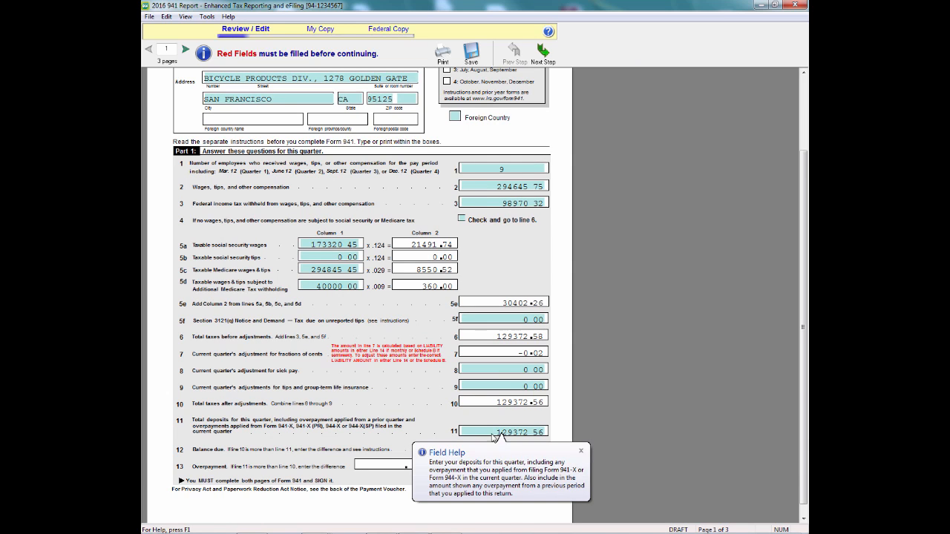
Select the total deposits amount on line 11 of Form 941 and dismiss its field help.
left_click(581, 451)
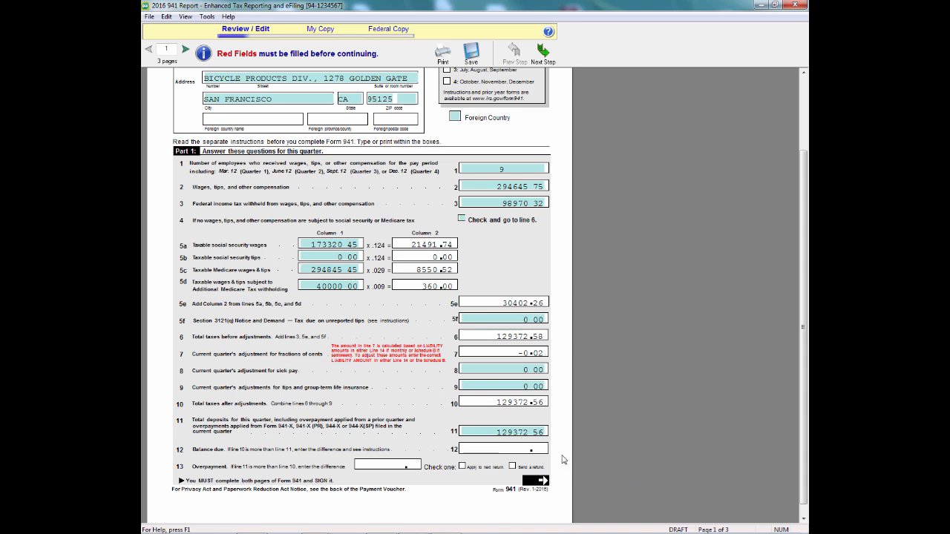
left_click(496, 434)
left_click(581, 451)
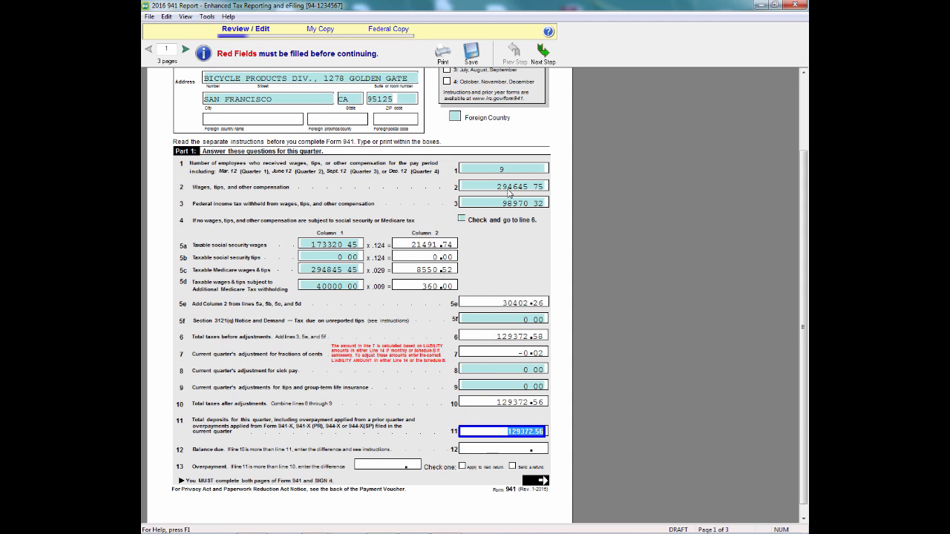
Change the number of employees on line 1 of Form 941 to 98.
mouse_move(507, 172)
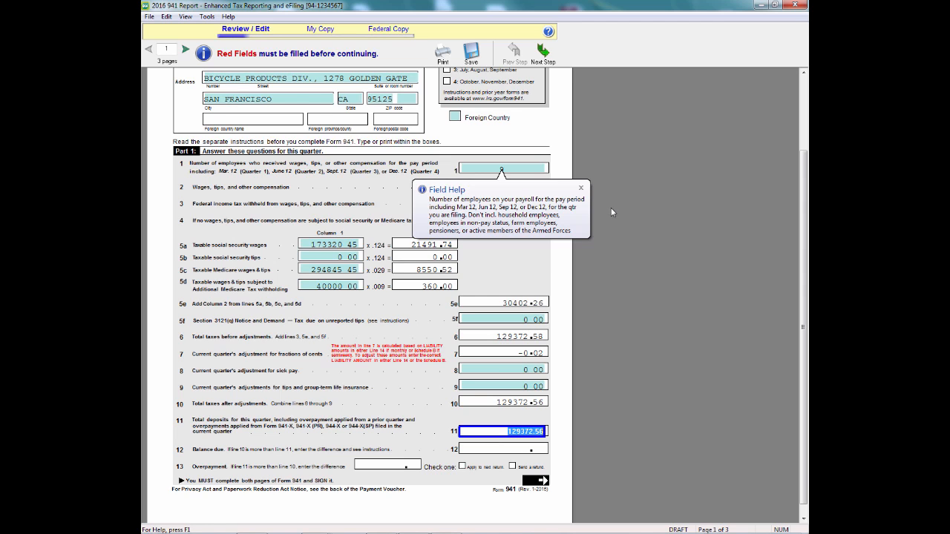
left_click(516, 171)
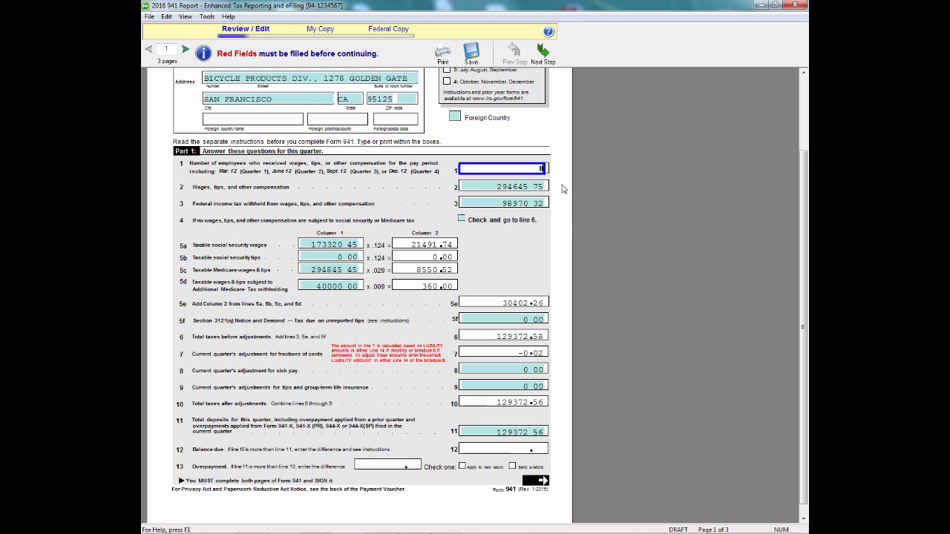
left_click(529, 188)
left_click(516, 169)
left_click(543, 206)
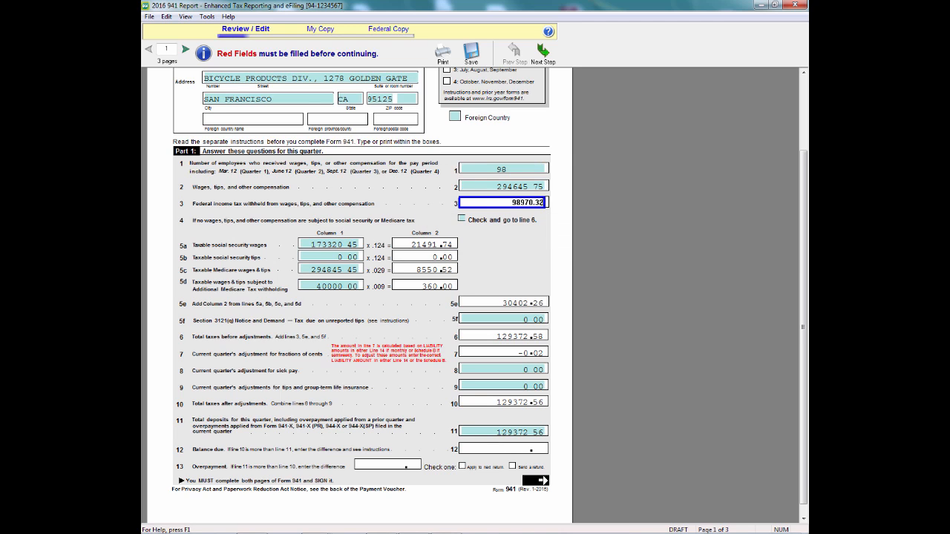
Retype the ending of the federal income tax withheld on line 3 as 98970.32 and dismiss the field help on line 2.
key("BackSpace")
type("0")
type("2")
mouse_move(490, 187)
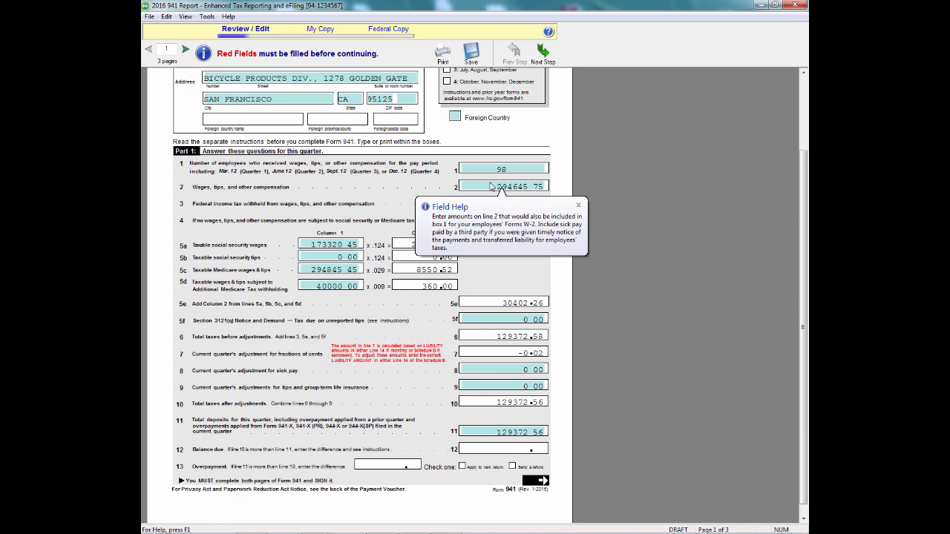
left_click(578, 205)
key("Tab")
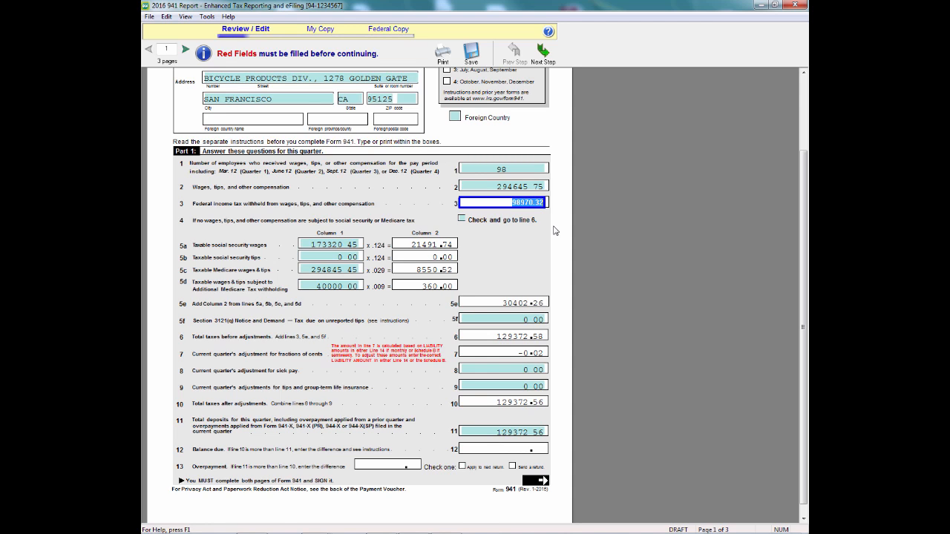
mouse_move(517, 189)
Try to continue past the review, acknowledge the missing information warning, and fill in the signer's title in Part 5 as Sage Bookkeeper.
scroll(195, 98, "up", 2)
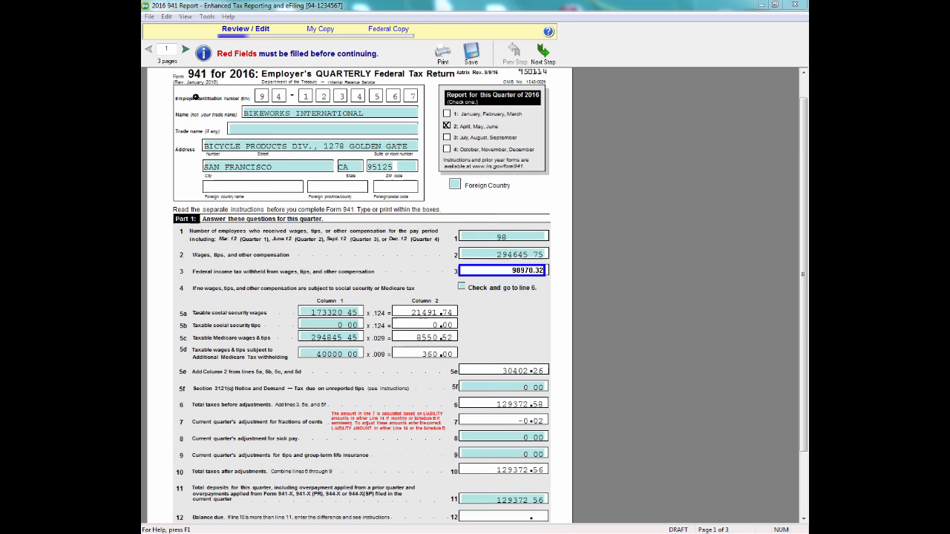
left_click(543, 52)
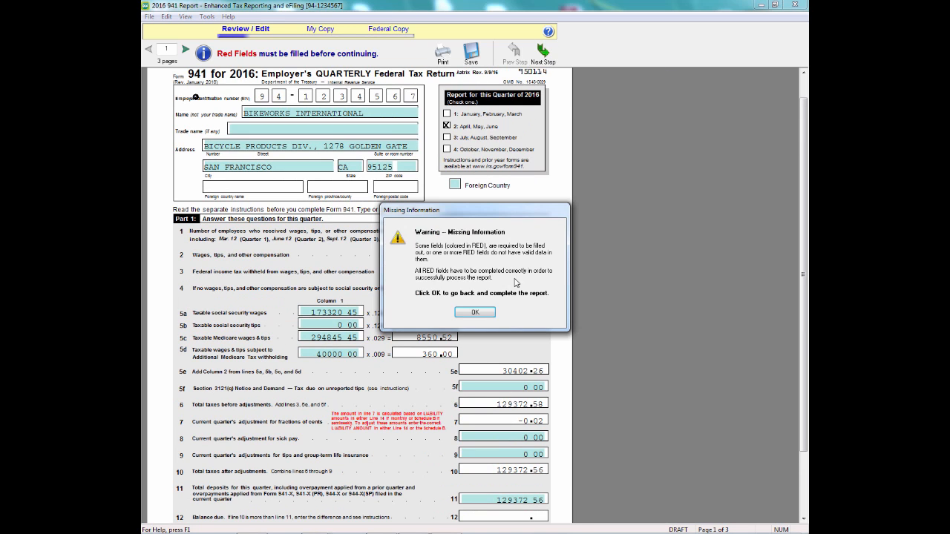
left_click(475, 312)
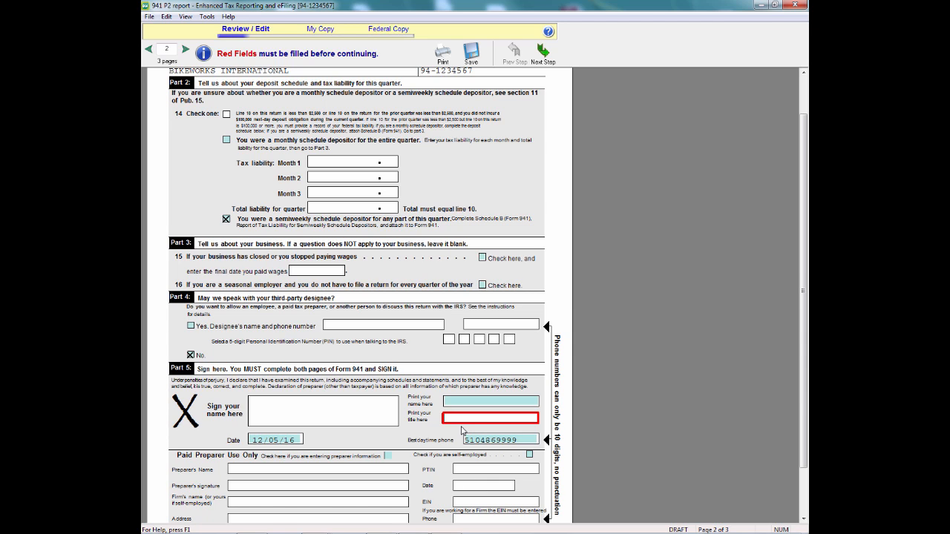
type("Sage B")
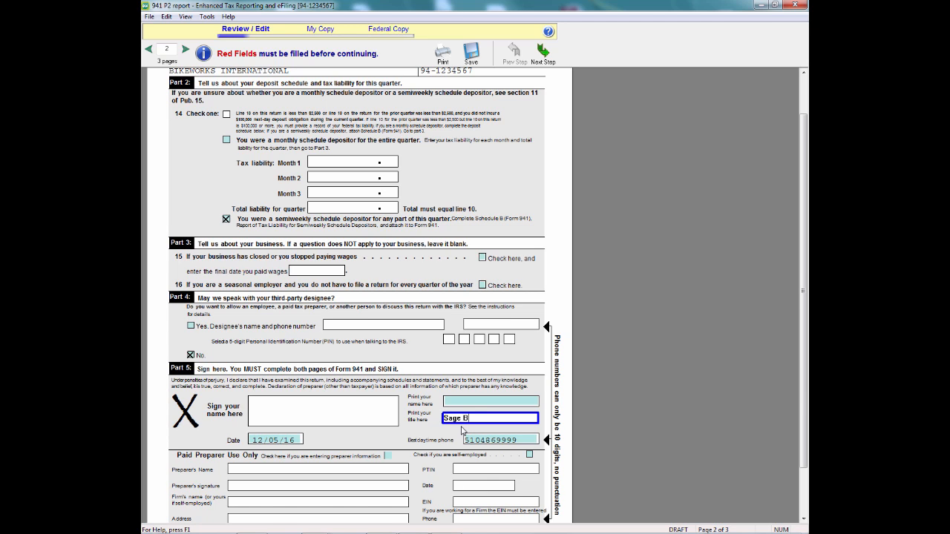
type("ookkeeper")
Advance the completed report from review and agree that its figures have been double-checked.
scroll(601, 384, "down", 2)
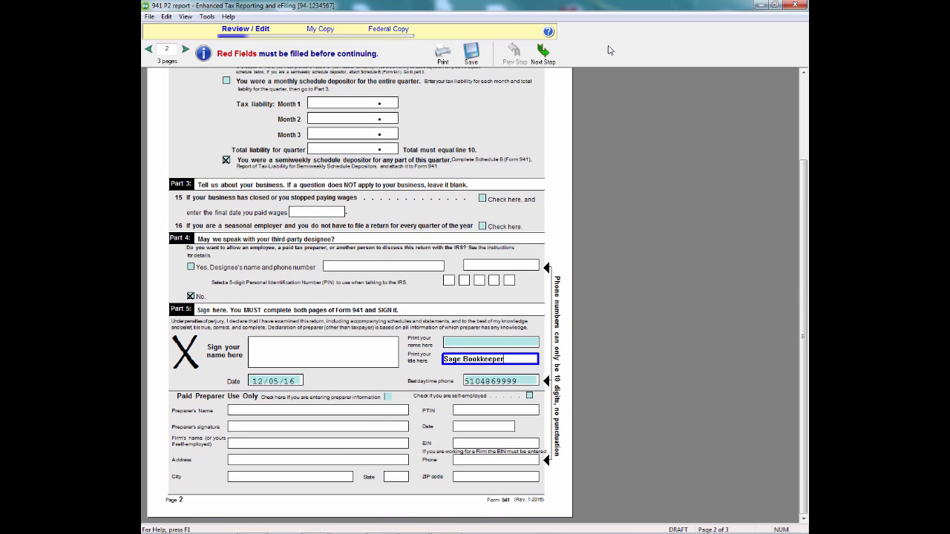
left_click(544, 52)
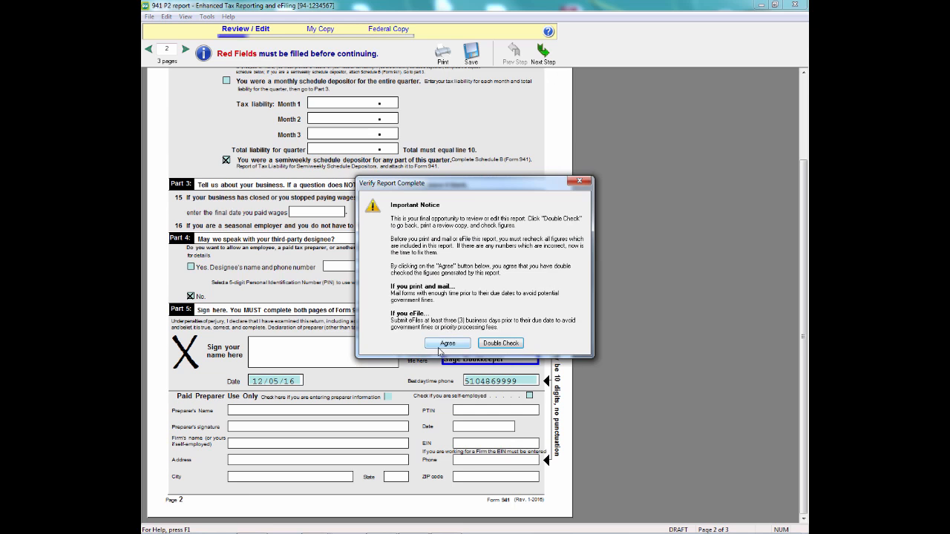
key("Return")
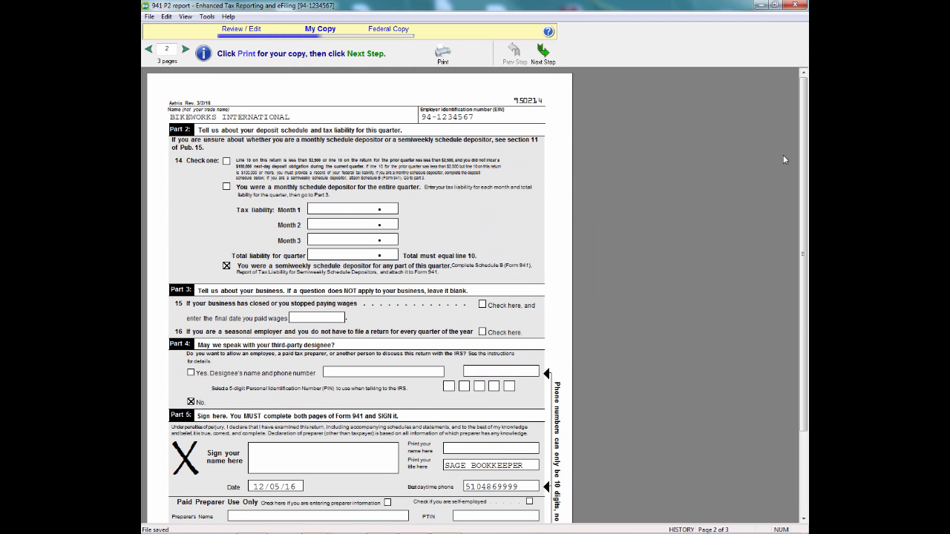
Continue from the company copy to the federal copy, close the special offer, and cancel the filing options without choosing eFile or Print.
left_click(542, 52)
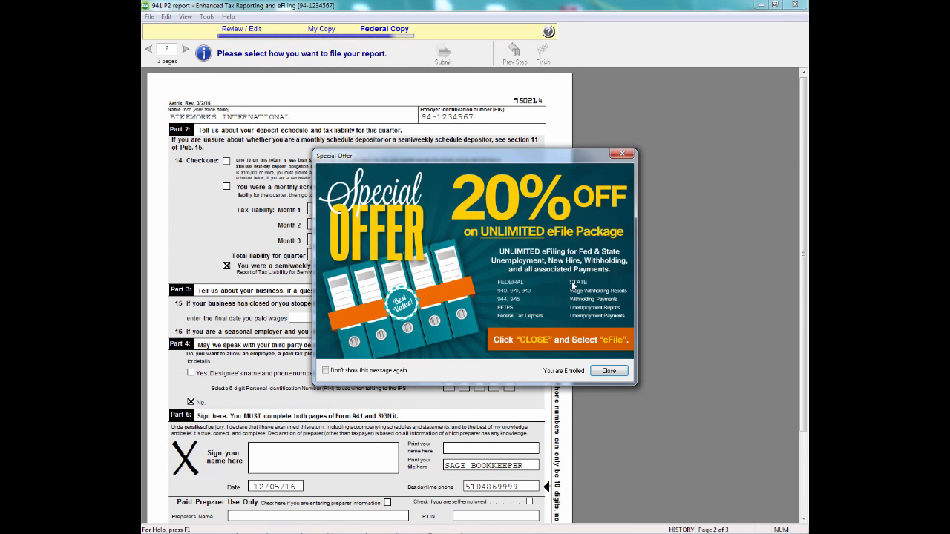
left_click(608, 371)
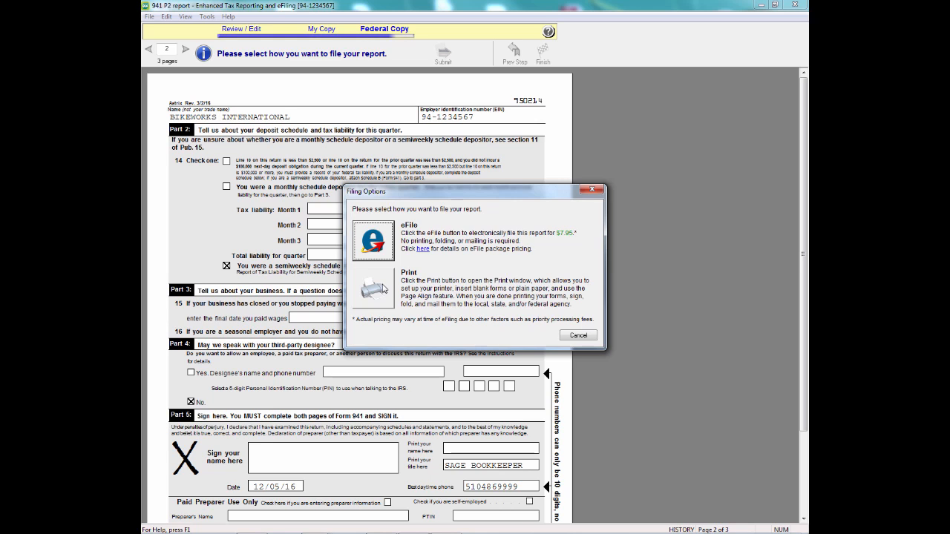
left_click(581, 336)
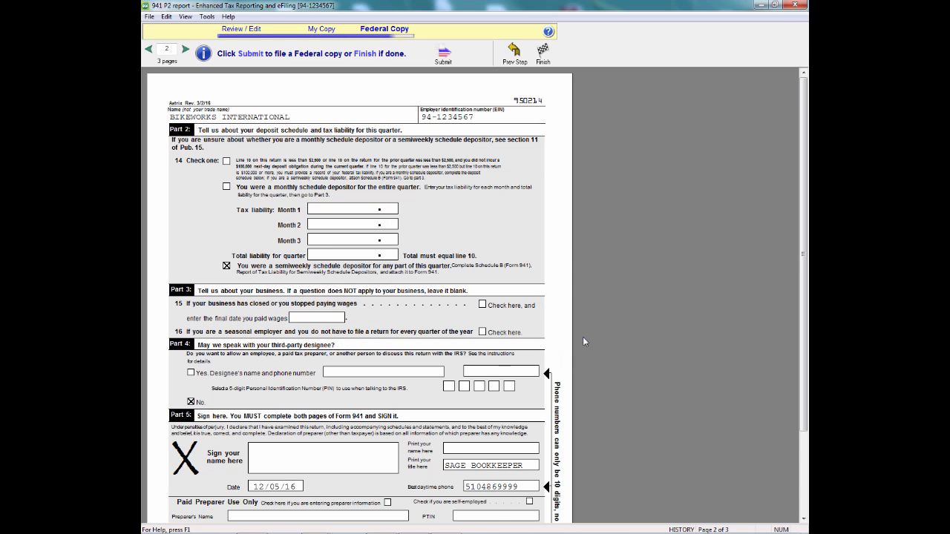